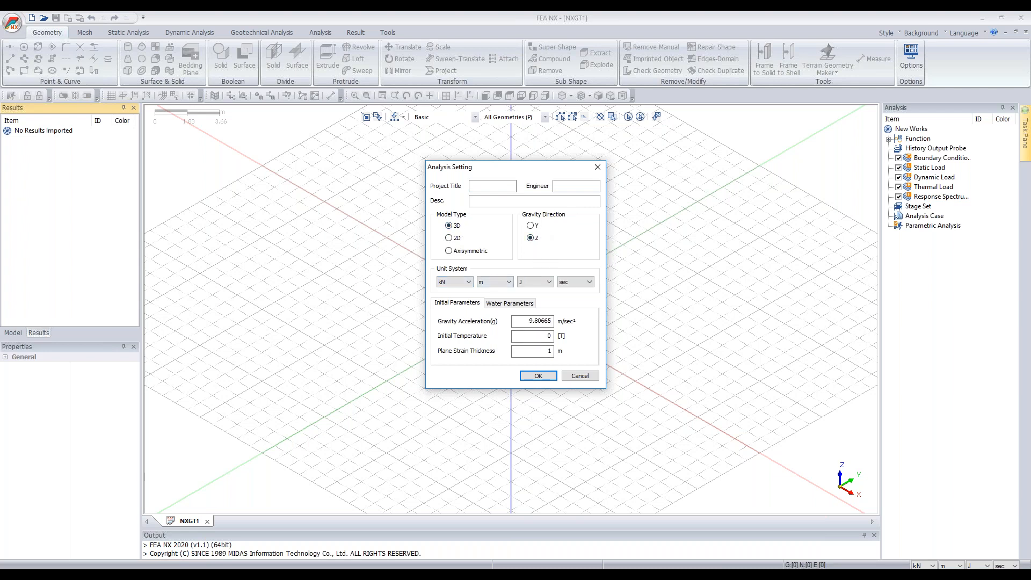
# Step: Check the water parameters and accept the analysis settings for a 3D model with Z gravity and kN, m, J, sec units
pyautogui.click(509, 303)
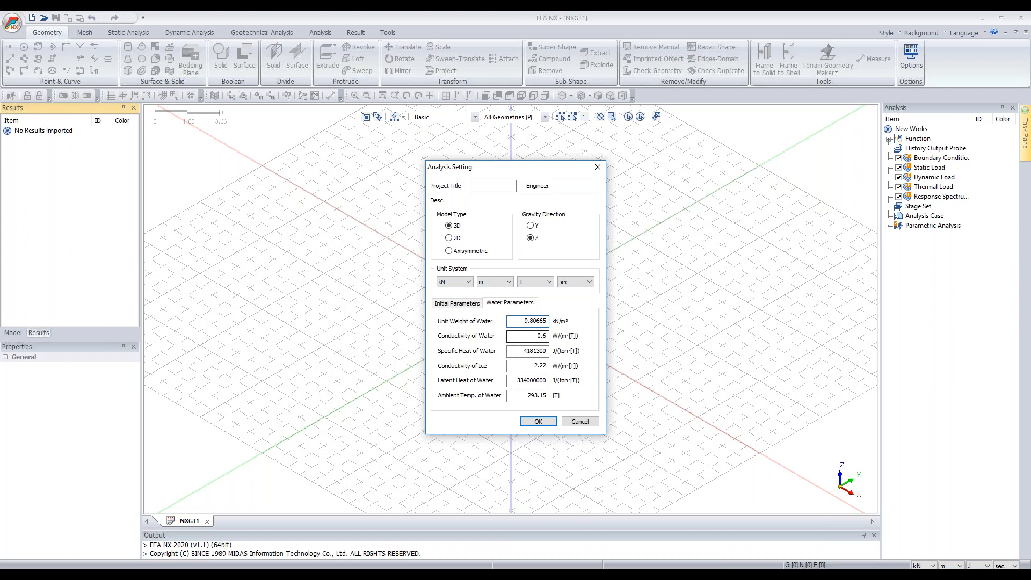
pyautogui.click(463, 307)
pyautogui.click(546, 376)
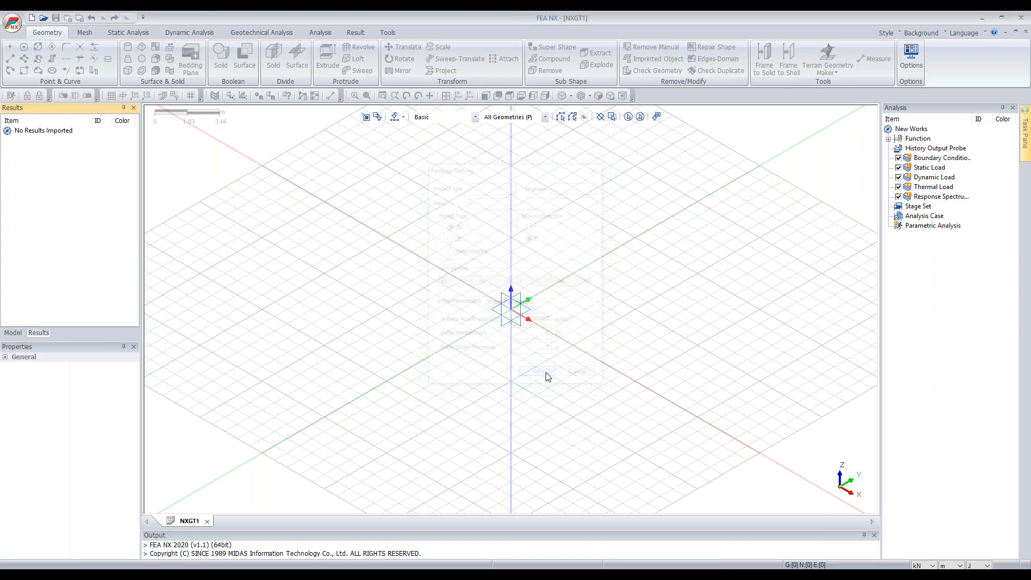
# Step: Define the work plane grid with a width of 2 m
pyautogui.scroll(-1, 461, 291)
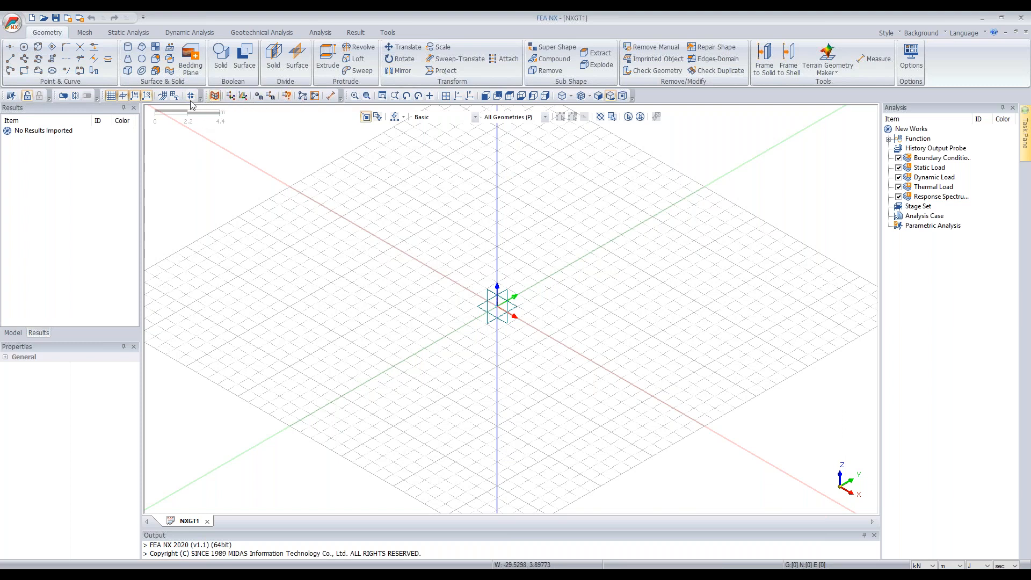
pyautogui.click(175, 96)
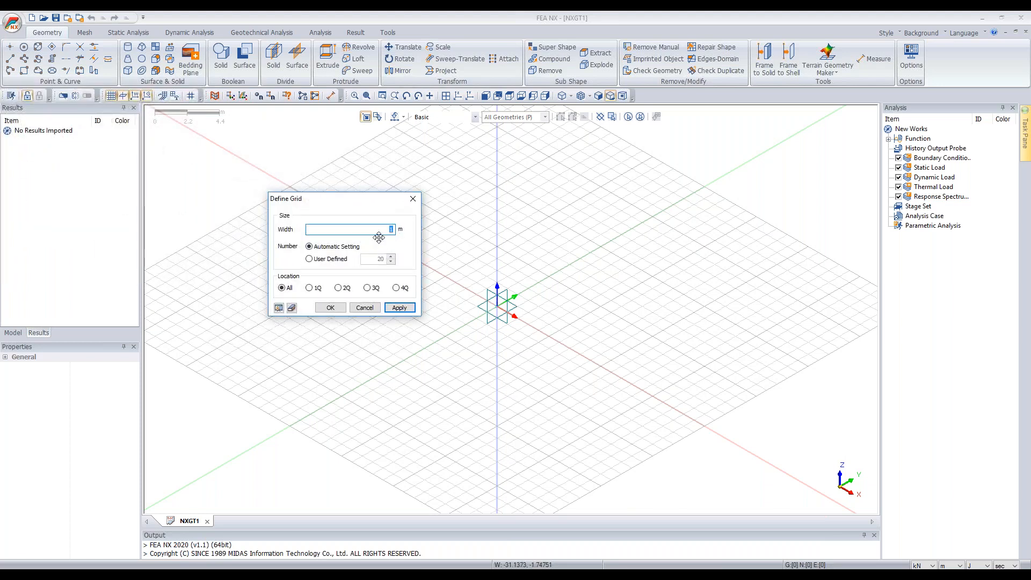
pyautogui.write('2')
pyautogui.click(331, 307)
# Step: Measure the distance between two neighbouring grid points to check the grid spacing
pyautogui.scroll(-7, 461, 312)
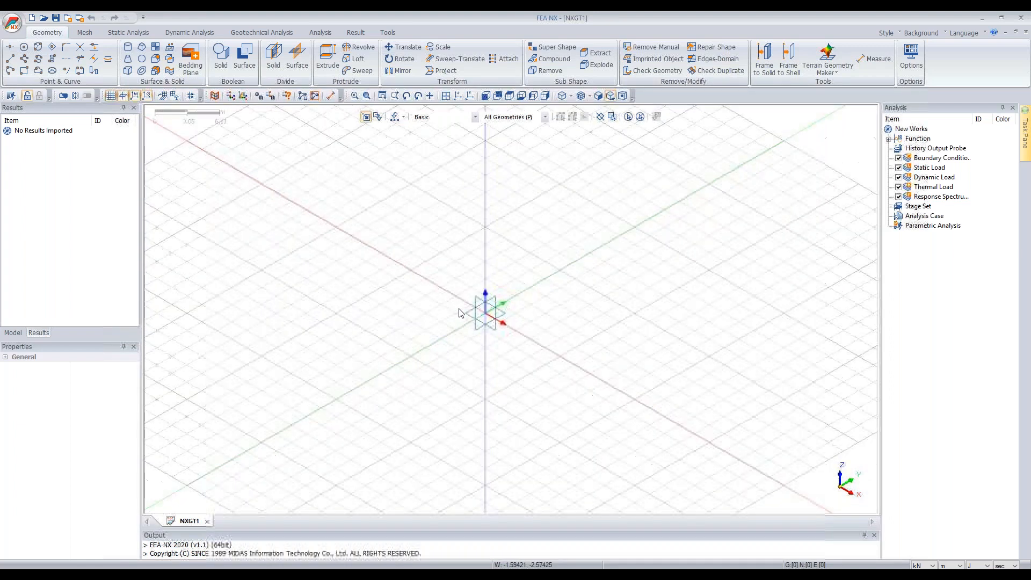
pyautogui.moveTo(409, 208); pyautogui.dragTo(378, 152, button='middle')
pyautogui.click(331, 96)
pyautogui.scroll(3, 426, 293)
pyautogui.click(407, 335)
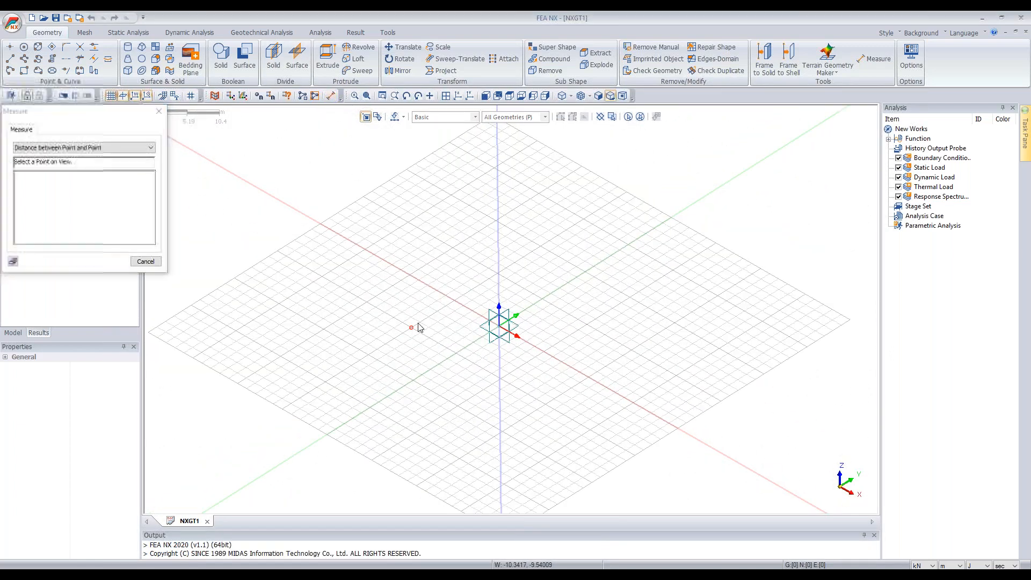
pyautogui.click(416, 325)
pyautogui.scroll(6, 424, 323)
pyautogui.click(146, 261)
# Step: Draw a vertical 3D line starting at the grid point -20, -20 and ending at the relative offset 0,0,-10
pyautogui.scroll(-4, 504, 345)
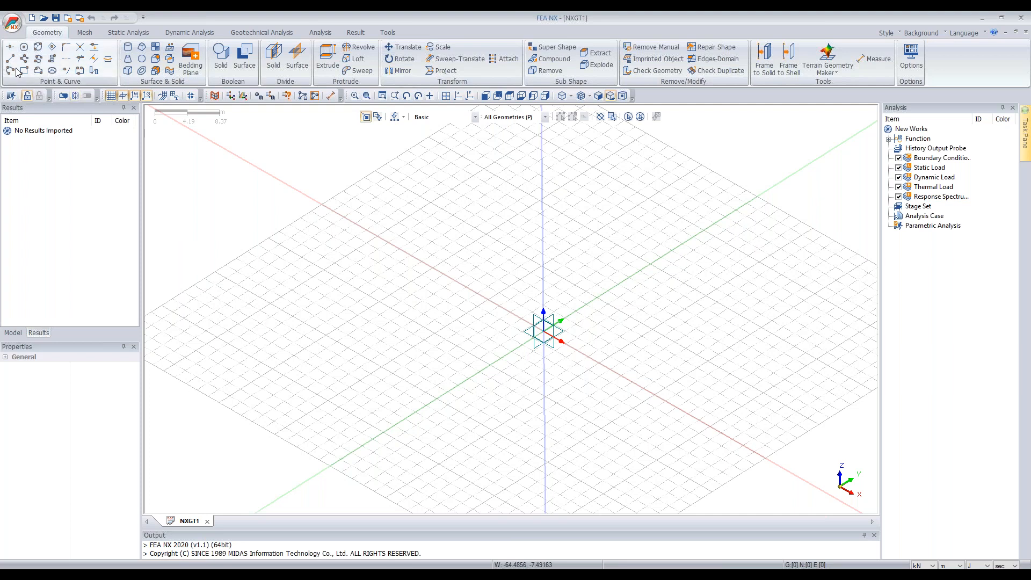
pyautogui.scroll(-2, 666, 275)
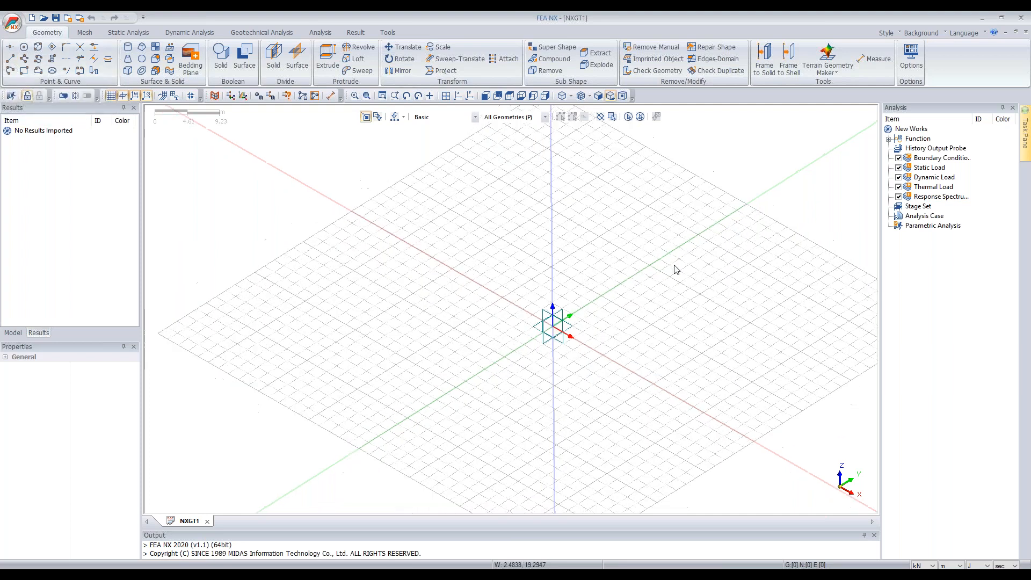
pyautogui.click(11, 59)
pyautogui.moveTo(237, 191); pyautogui.dragTo(290, 93)
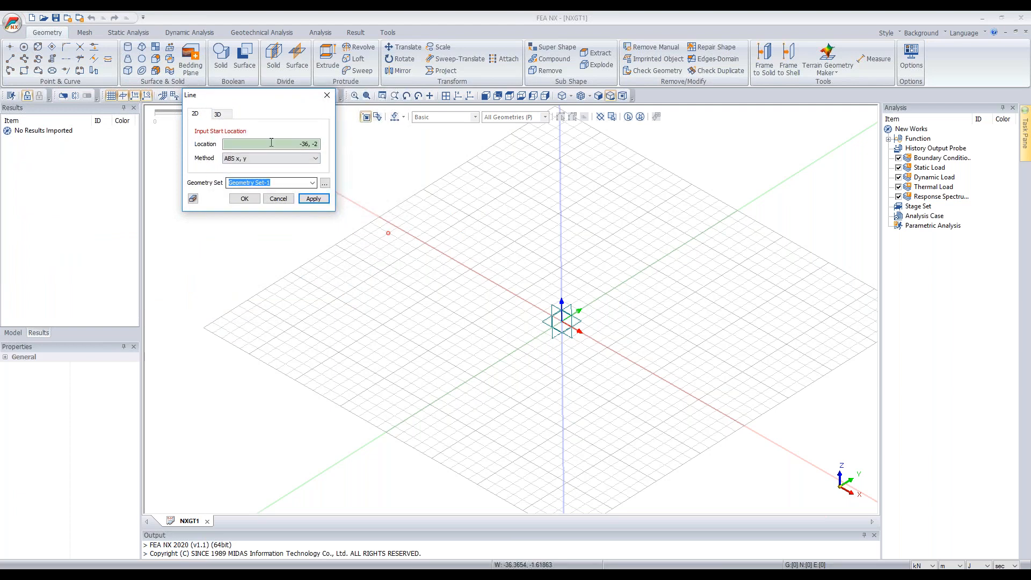
pyautogui.scroll(-1, 489, 289)
pyautogui.scroll(-3, 473, 317)
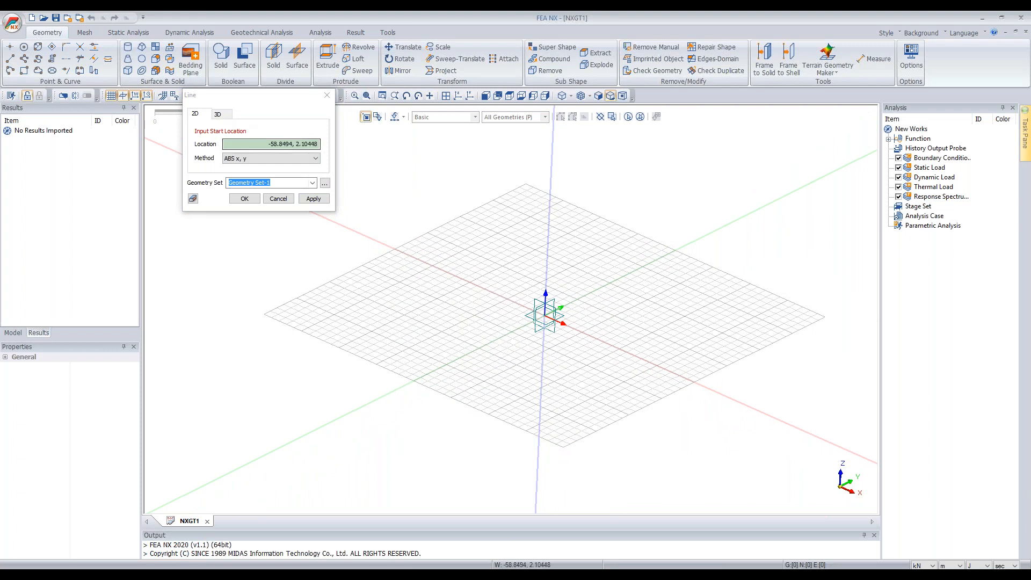
pyautogui.click(218, 114)
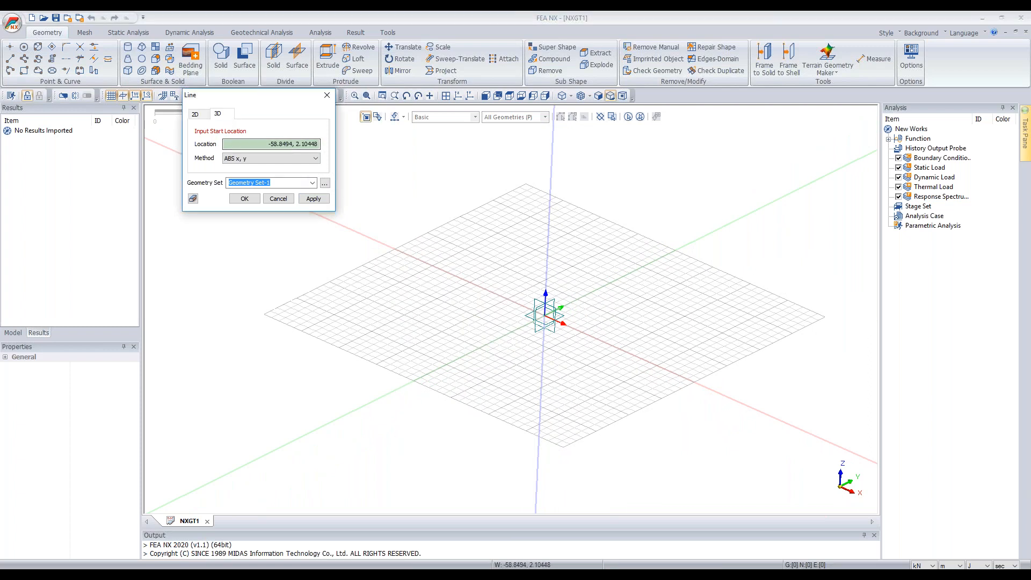
pyautogui.click(403, 317)
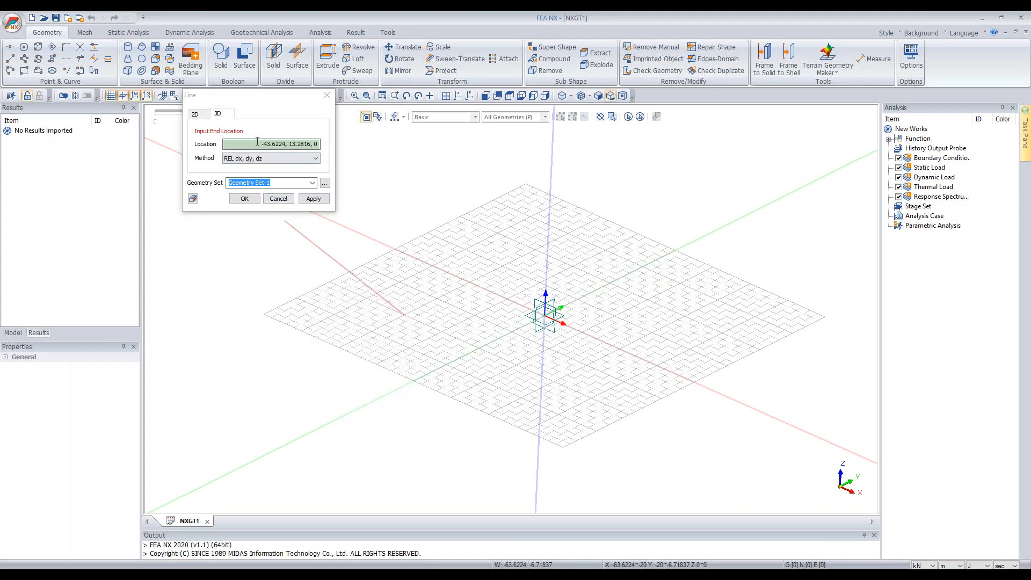
pyautogui.moveTo(257, 141); pyautogui.dragTo(314, 147)
pyautogui.press('BackSpace')
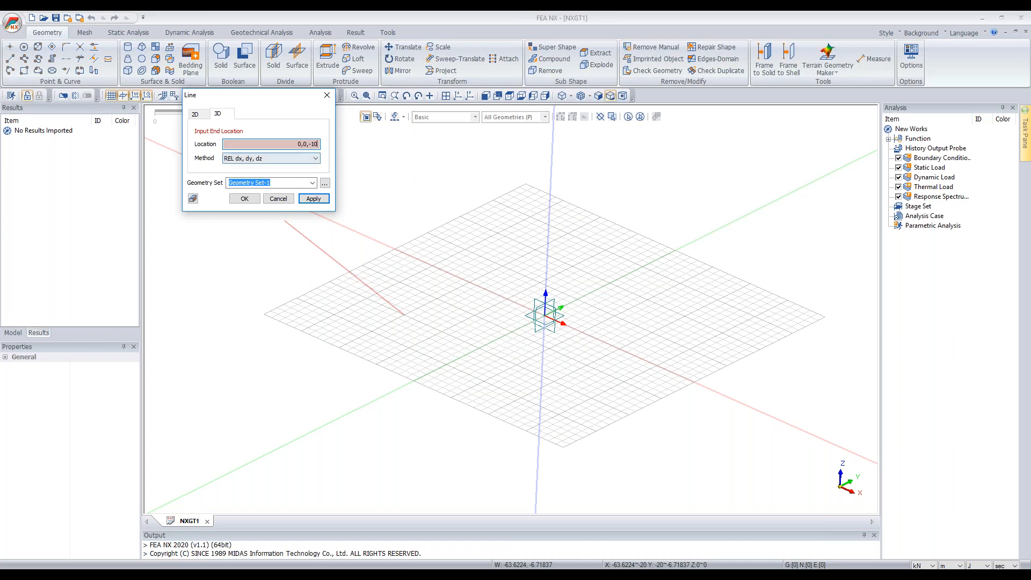
pyautogui.click(314, 199)
pyautogui.moveTo(502, 349); pyautogui.dragTo(298, 211, button='middle')
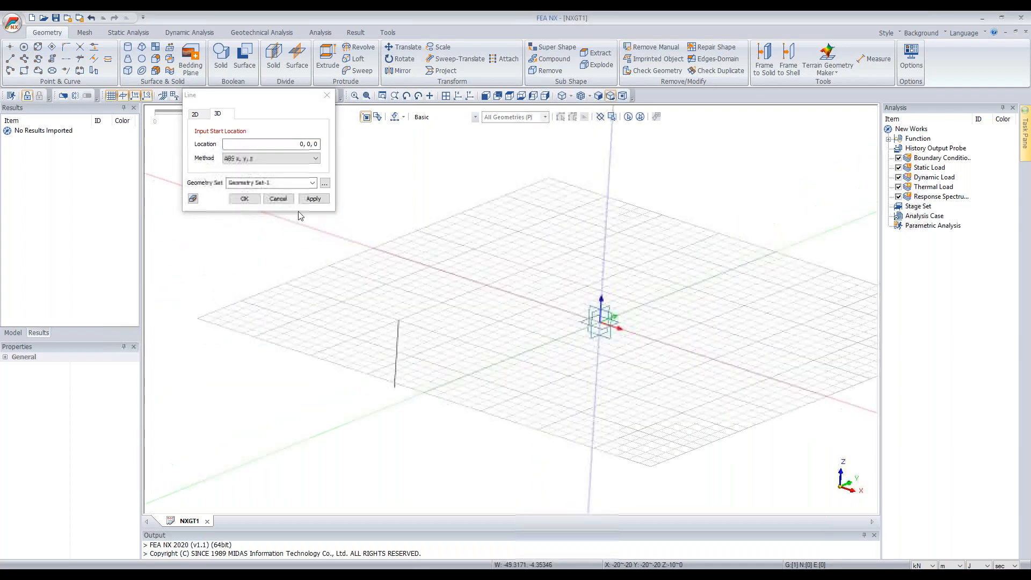
pyautogui.click(278, 198)
# Step: Translate the vertical line along the Y axis as one uniform copy at a distance of 2.5 m
pyautogui.scroll(5, 330, 318)
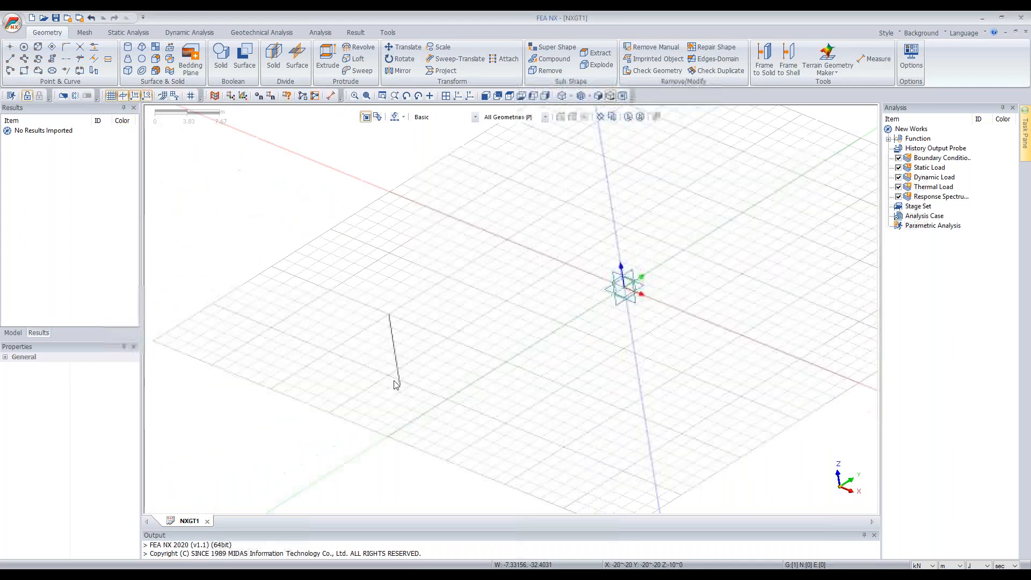
pyautogui.moveTo(445, 374); pyautogui.dragTo(394, 327, button='middle')
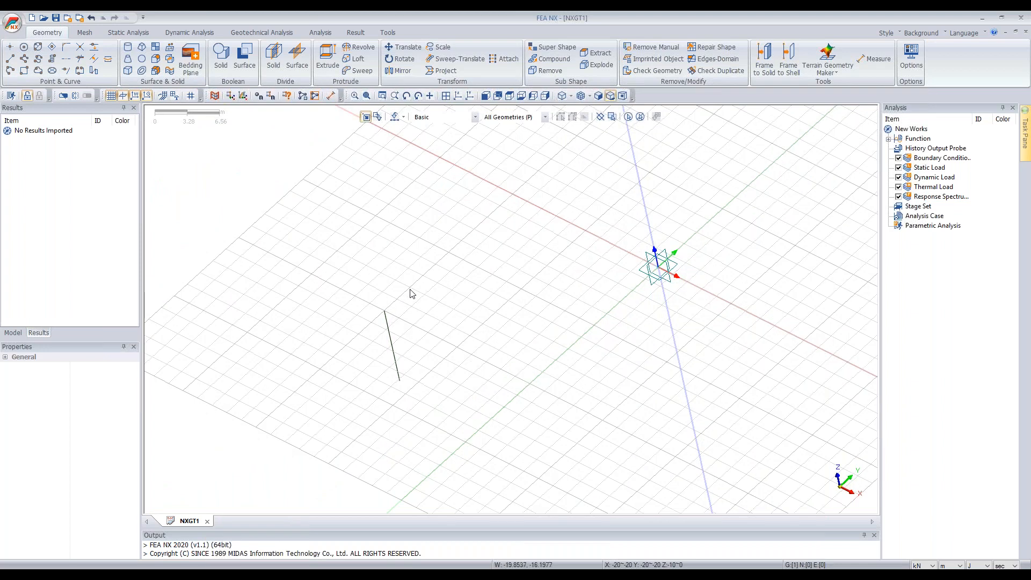
pyautogui.moveTo(596, 324); pyautogui.dragTo(585, 323, button='middle')
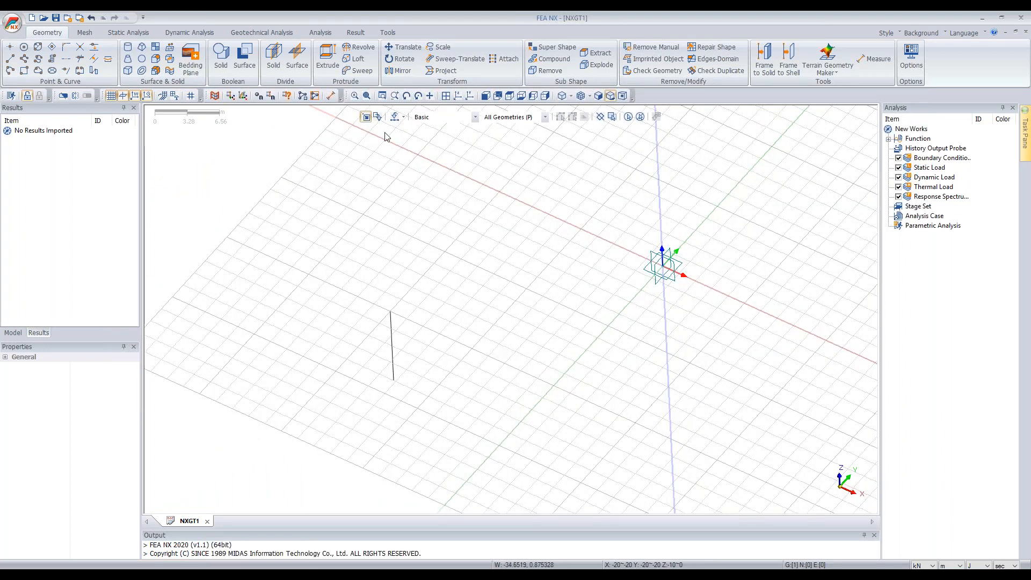
pyautogui.click(402, 48)
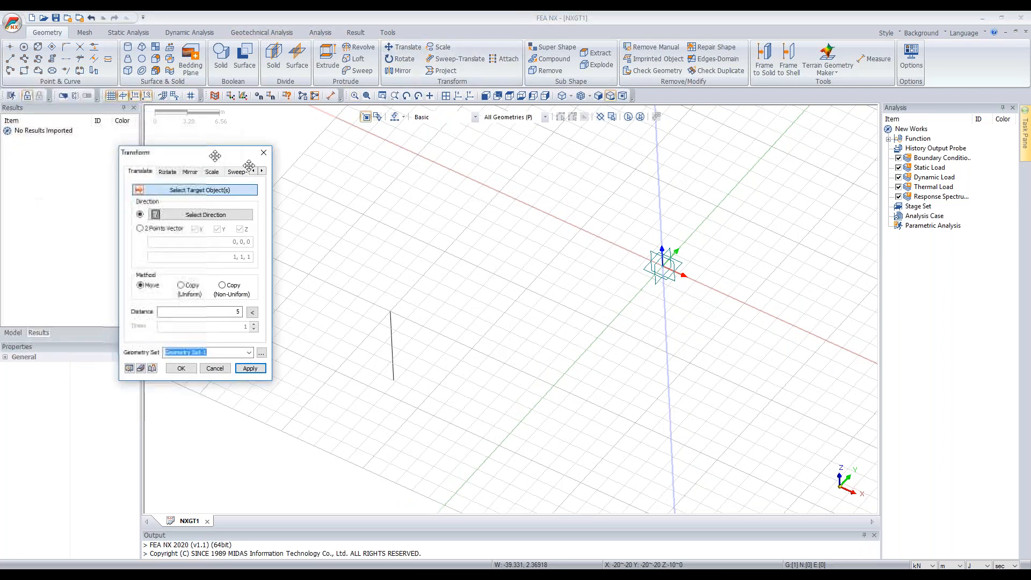
pyautogui.click(392, 344)
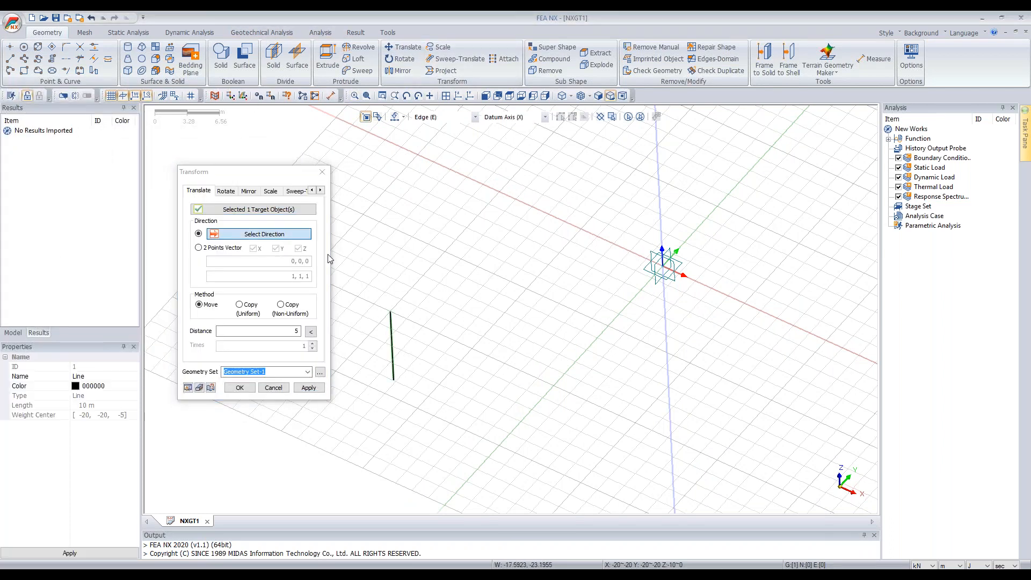
pyautogui.click(579, 361)
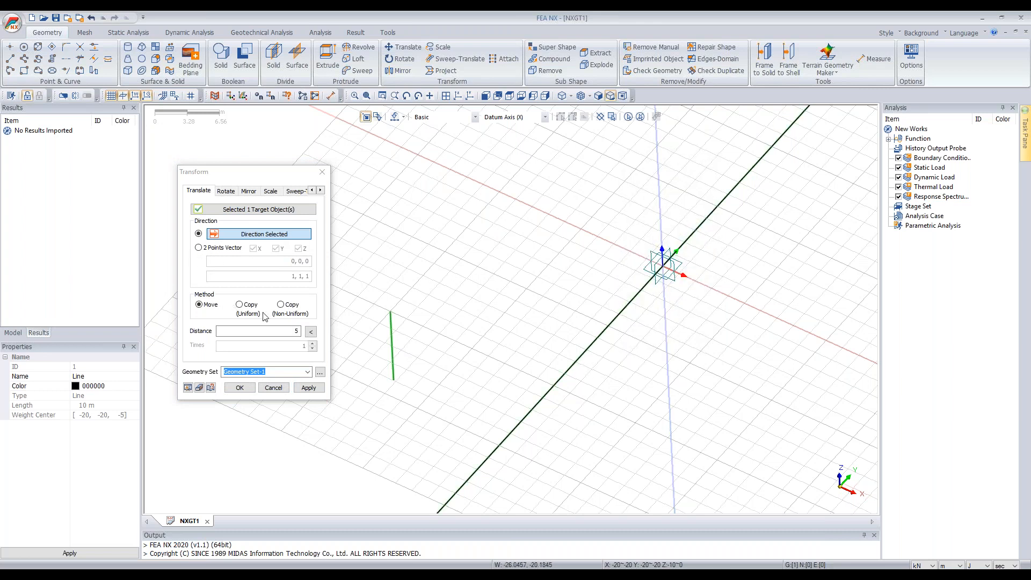
pyautogui.moveTo(287, 332); pyautogui.dragTo(355, 332)
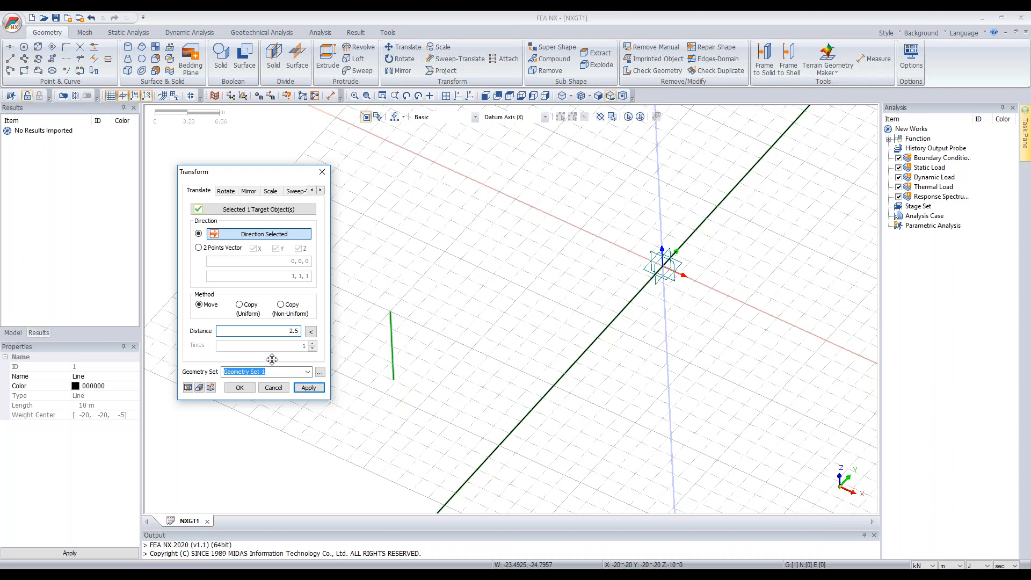
pyautogui.click(240, 310)
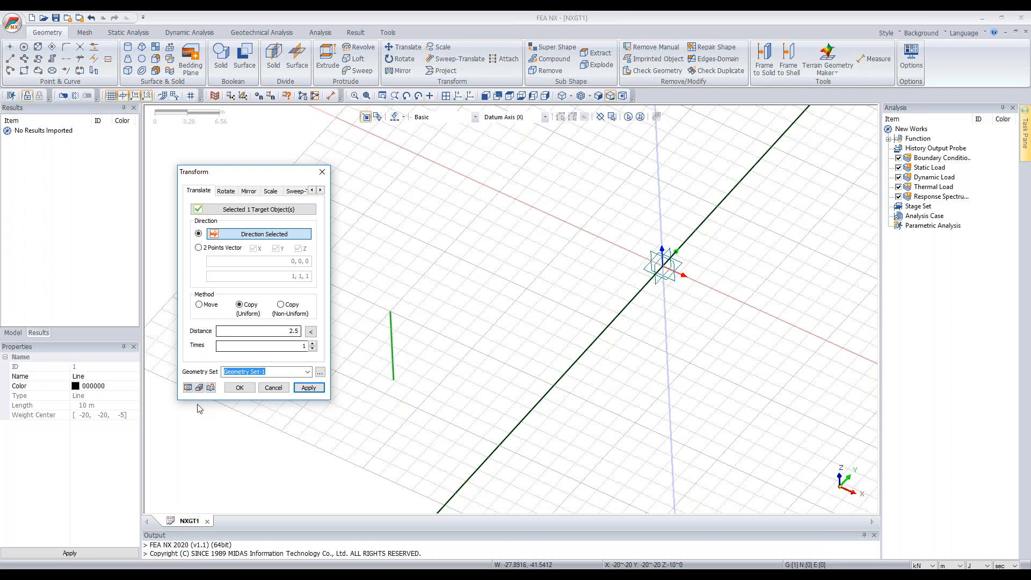
pyautogui.moveTo(603, 352); pyautogui.dragTo(586, 371, button='middle')
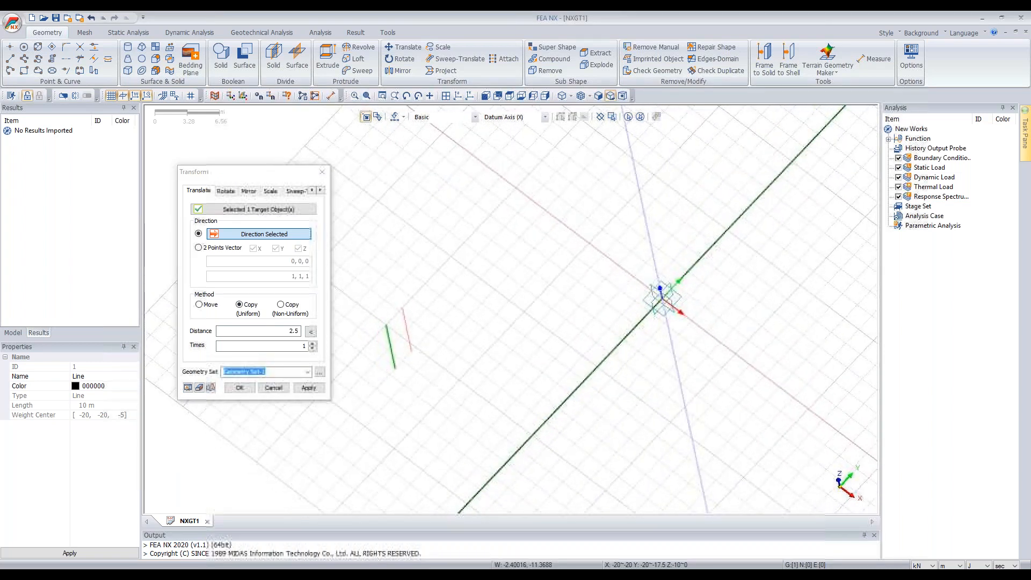
pyautogui.click(309, 388)
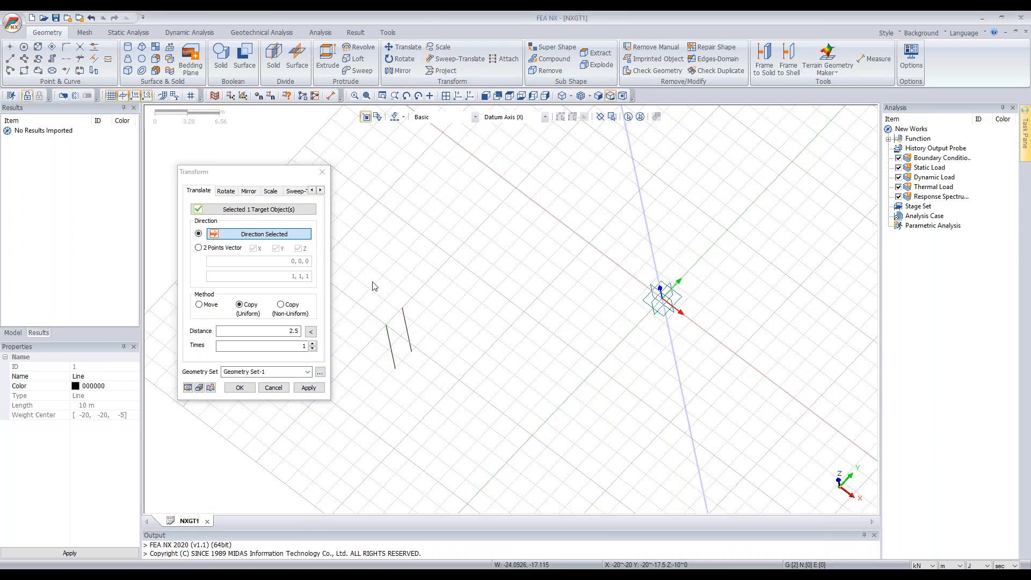
# Step: Copy both vertical lines uniformly once along the X axis at a distance of 2.5 m
pyautogui.click(264, 215)
pyautogui.moveTo(350, 260); pyautogui.dragTo(433, 376)
pyautogui.click(260, 236)
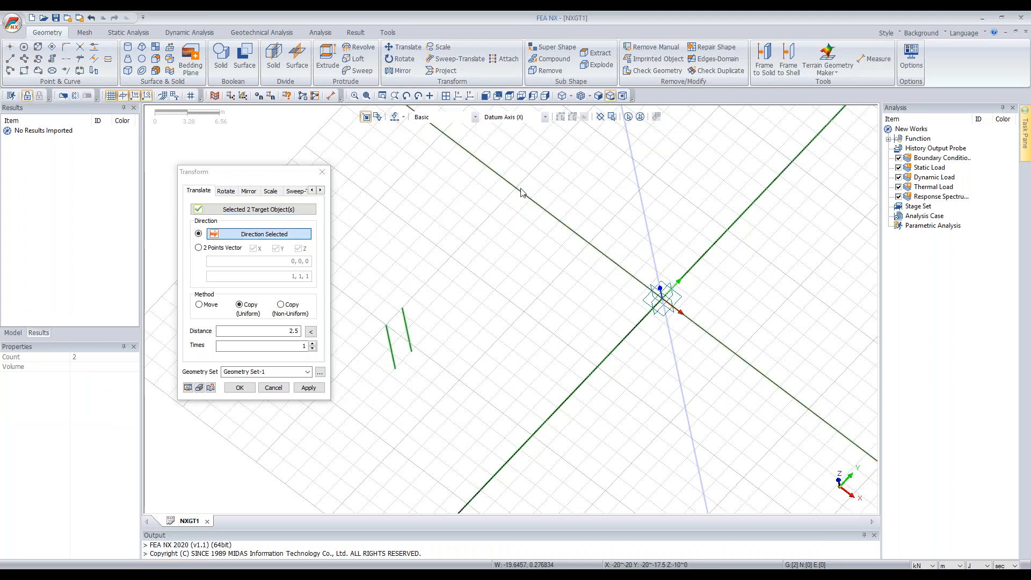
pyautogui.scroll(-3, 530, 192)
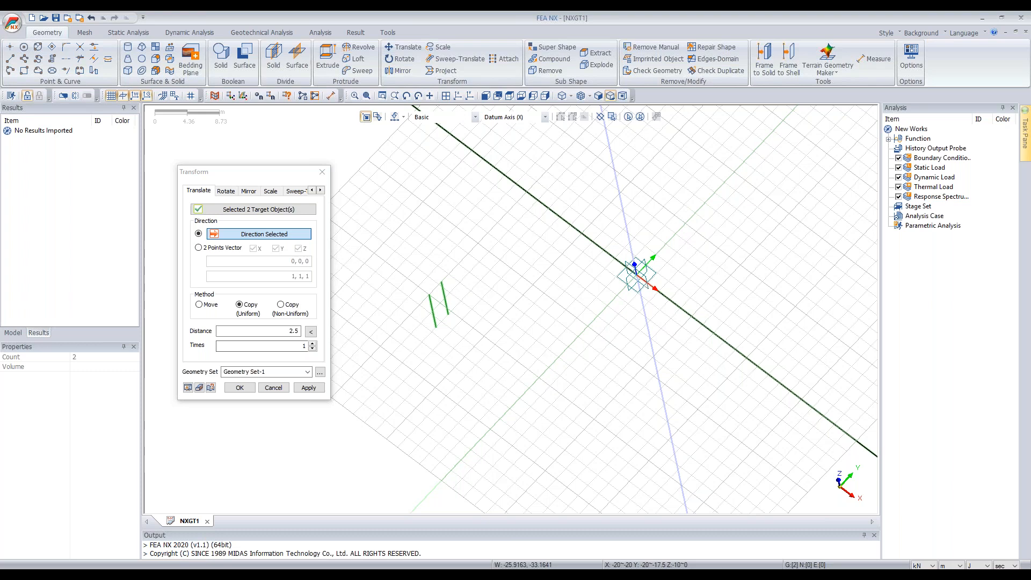
pyautogui.click(188, 391)
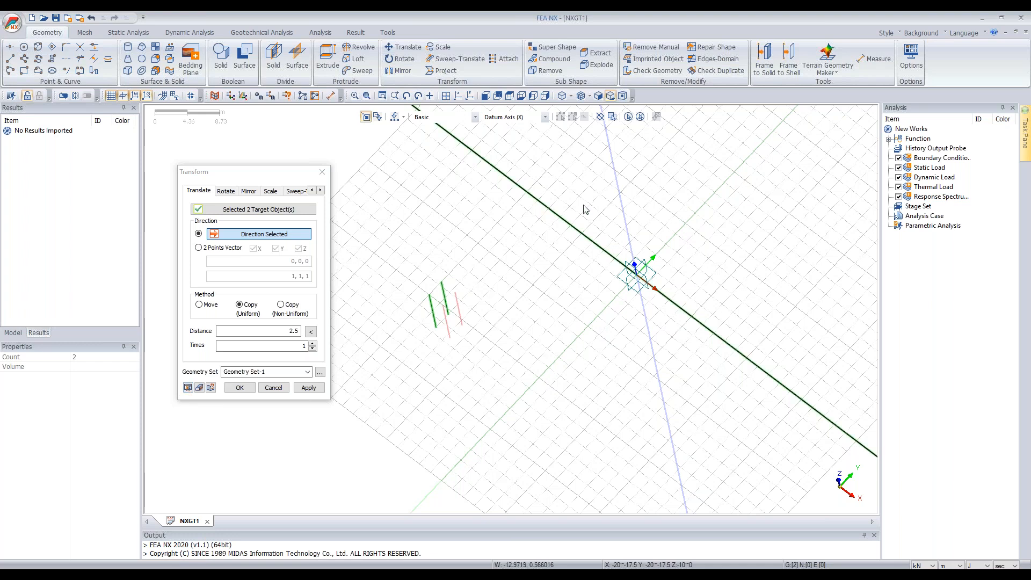
pyautogui.moveTo(585, 210); pyautogui.dragTo(599, 180, button='middle')
pyautogui.click(240, 387)
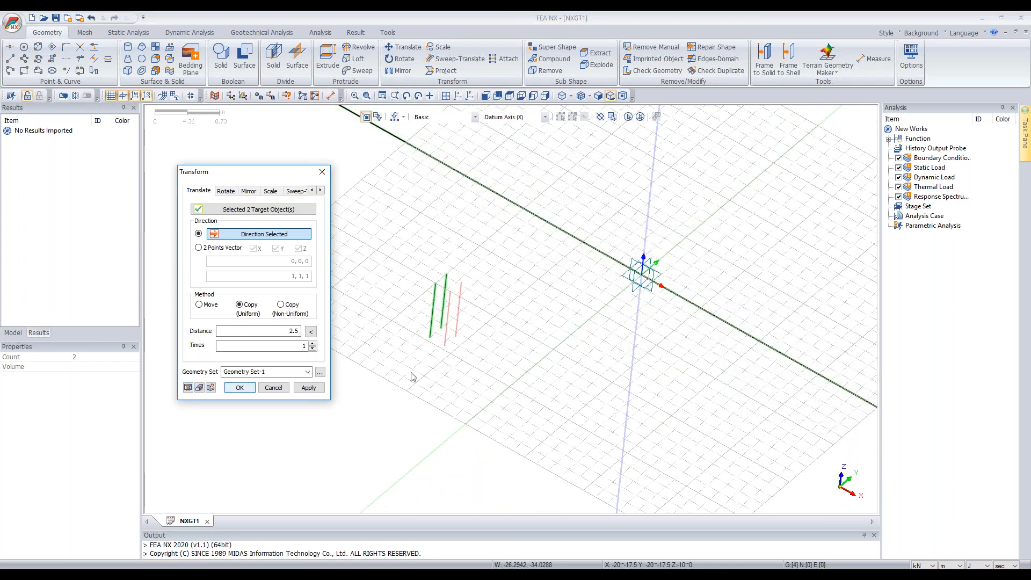
# Step: Draw a rectangle of about 3.2 by 3 m in top view enclosing the four vertical lines, without making a face
pyautogui.moveTo(557, 312); pyautogui.dragTo(463, 325, button='middle')
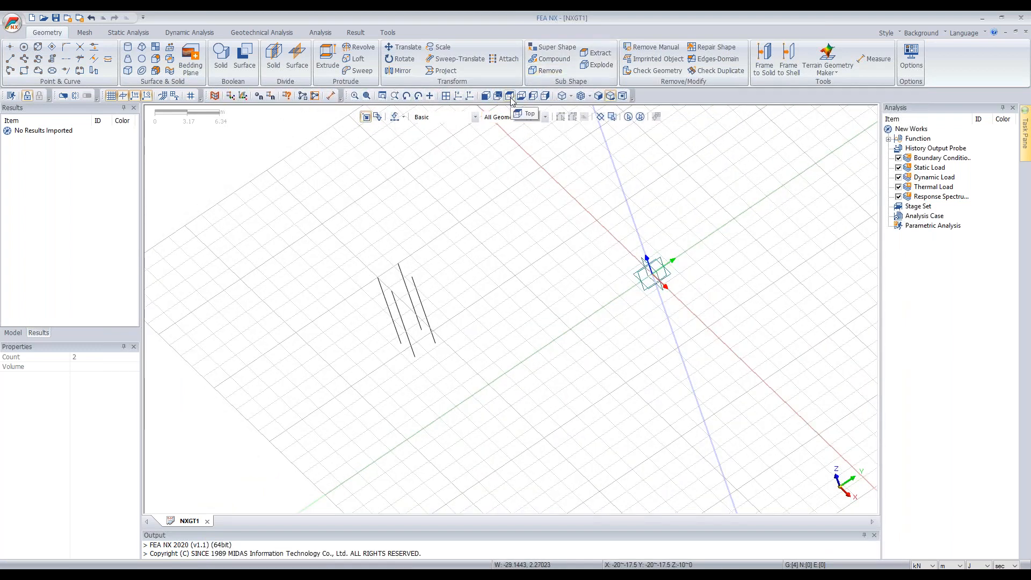
pyautogui.scroll(-1, 430, 392)
pyautogui.scroll(-4, 467, 355)
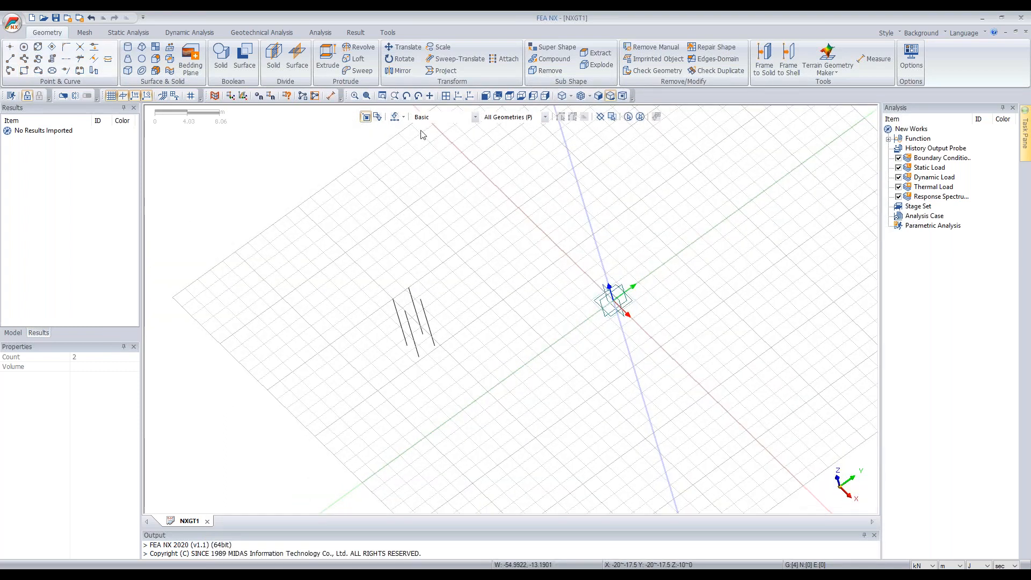
pyautogui.click(510, 96)
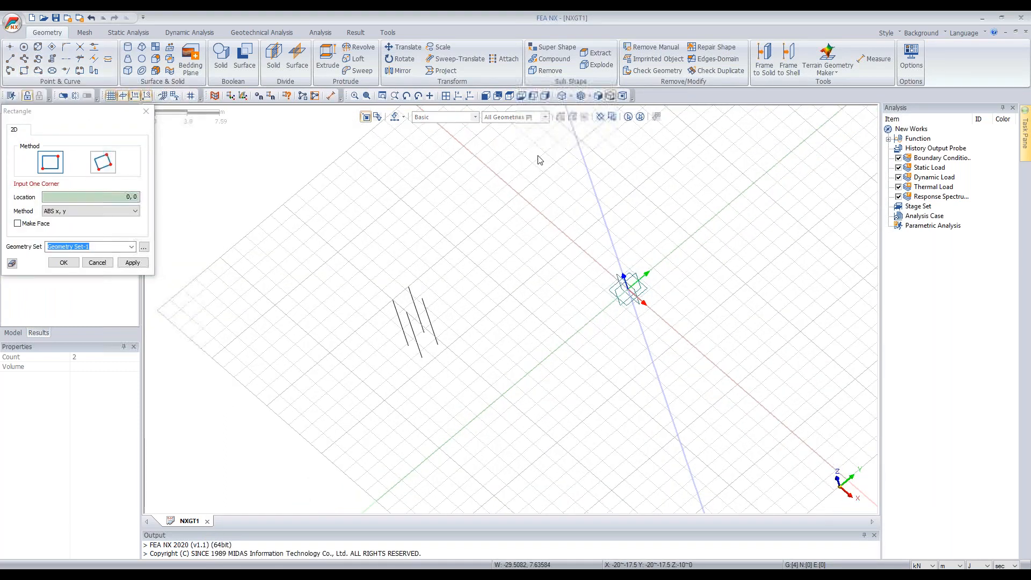
pyautogui.click(456, 229)
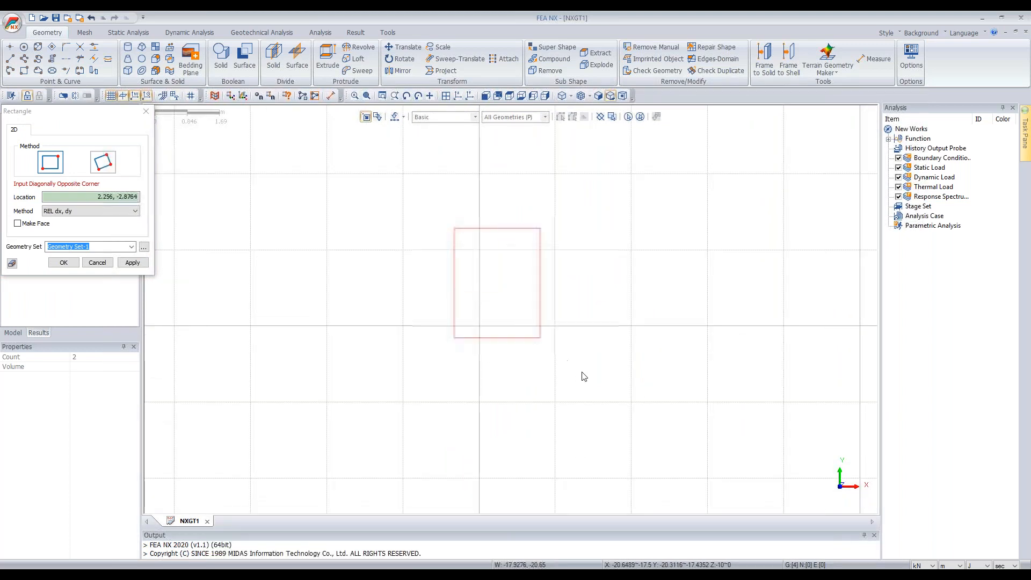
pyautogui.click(578, 343)
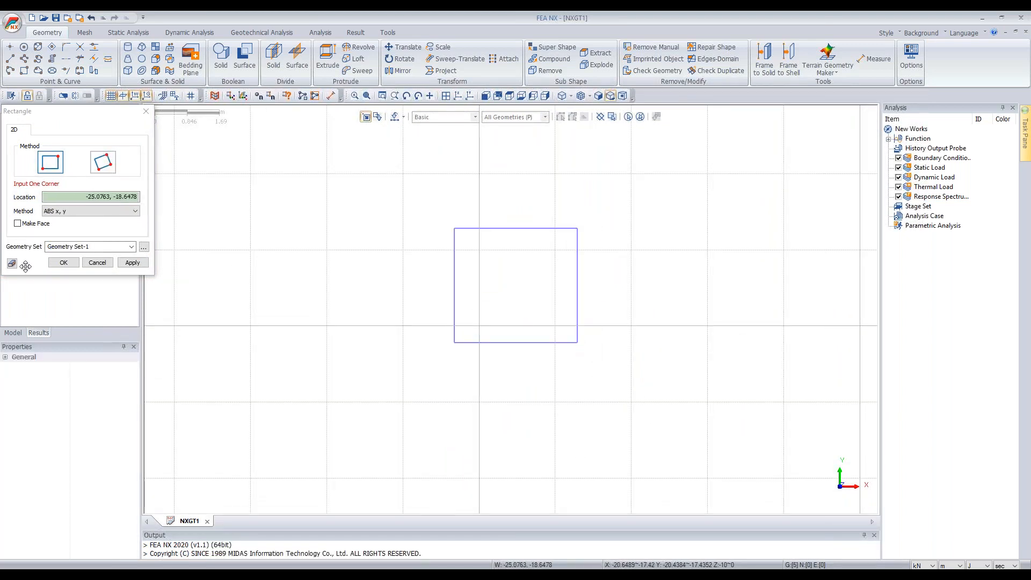
pyautogui.click(97, 263)
# Step: Delete the small rectangle drawn around the four vertical lines
pyautogui.click(562, 96)
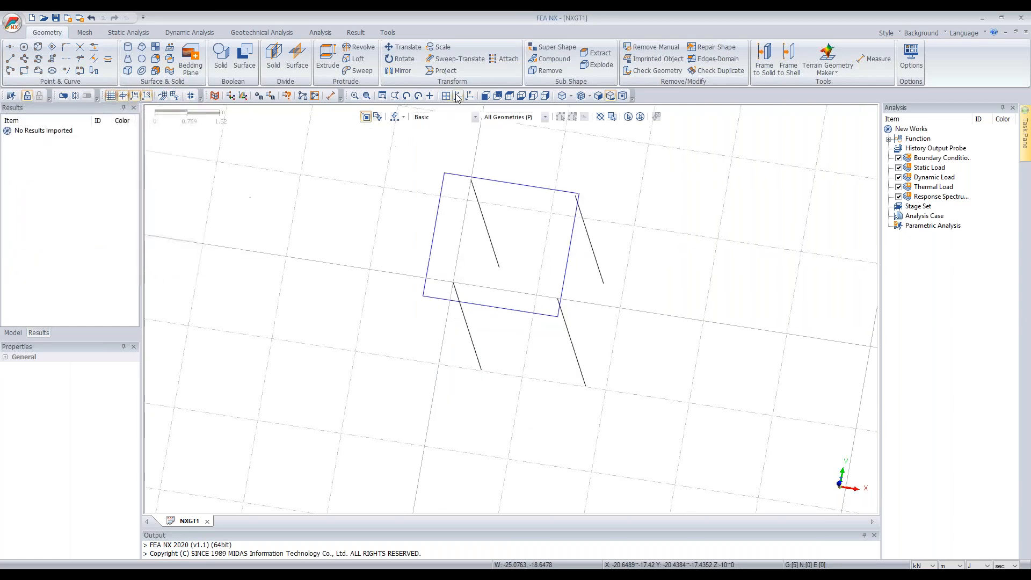
pyautogui.moveTo(556, 314); pyautogui.dragTo(549, 358, button='middle')
pyautogui.click(495, 251)
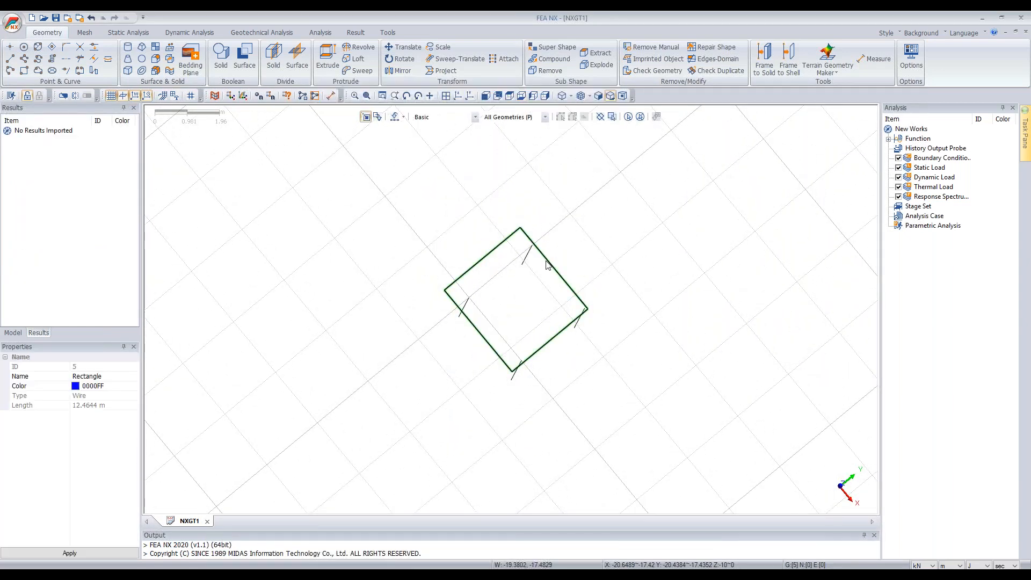
pyautogui.press('Delete')
pyautogui.press('Return')
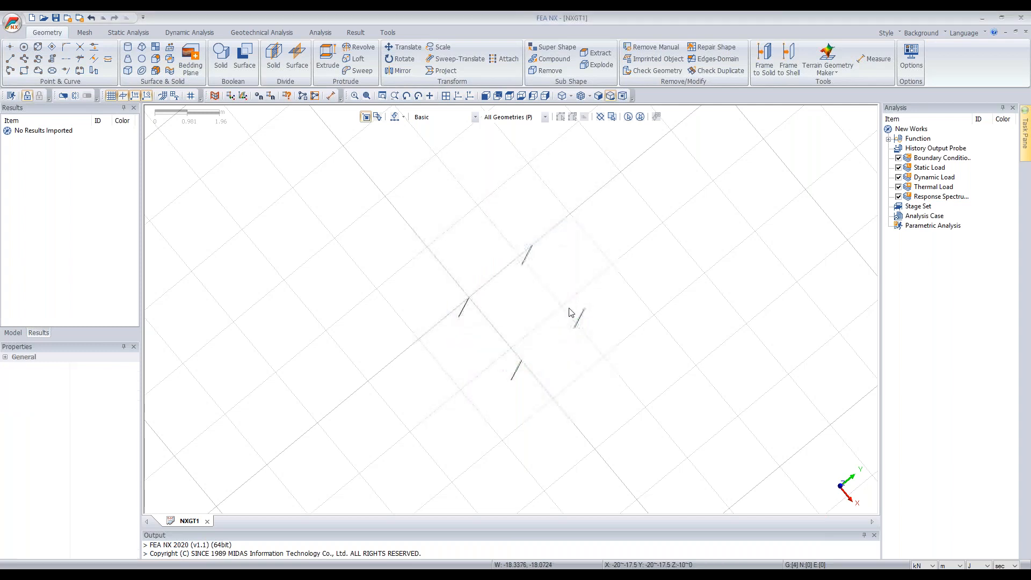
# Step: Draw a rectangle of about 4.1 by 3.8 m in top view enclosing the four vertical lines with more margin, without making a face
pyautogui.scroll(-2, 409, 307)
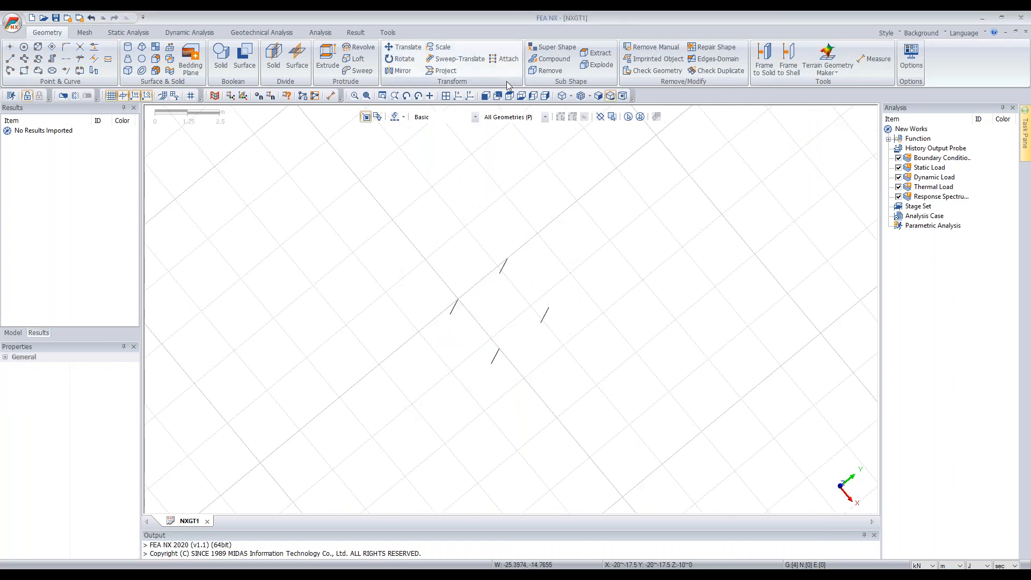
pyautogui.click(508, 97)
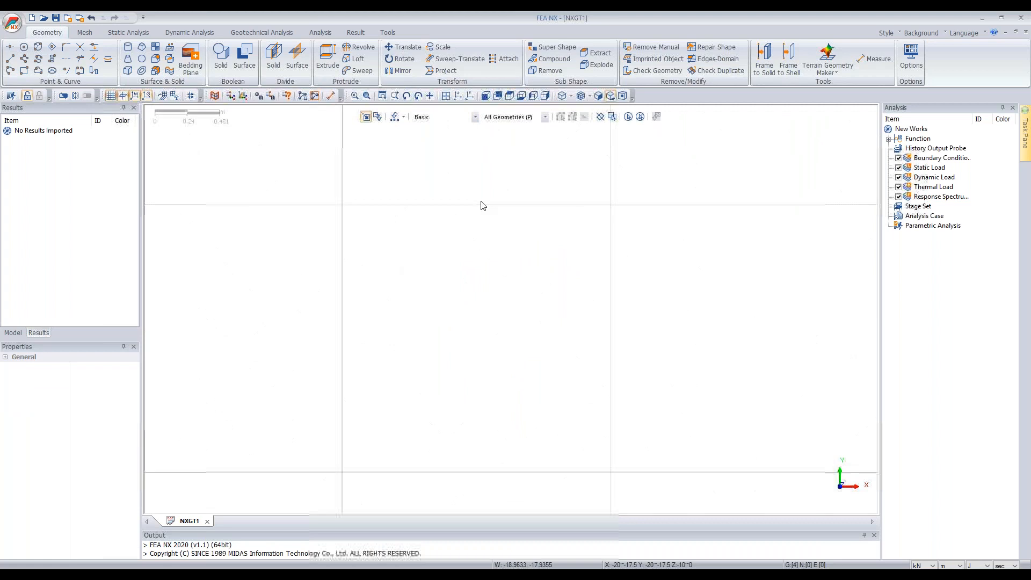
pyautogui.click(24, 70)
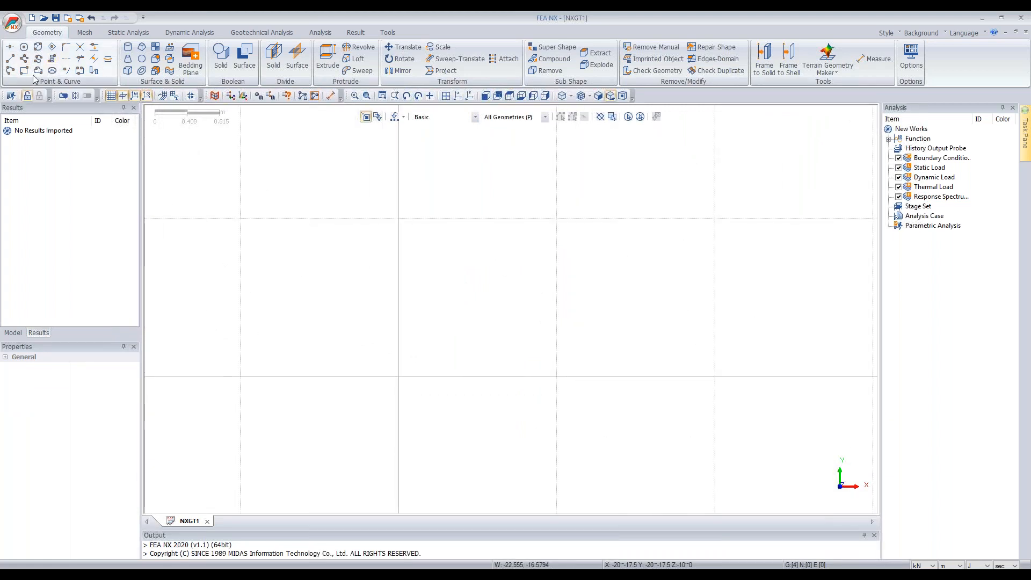
pyautogui.click(338, 143)
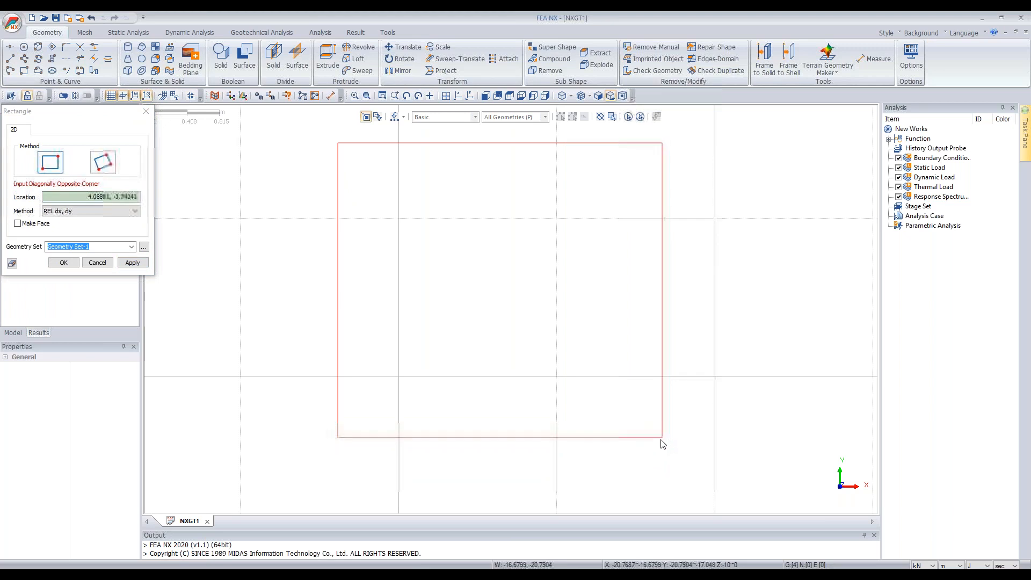
pyautogui.click(659, 441)
pyautogui.moveTo(373, 331); pyautogui.dragTo(373, 328, button='middle')
pyautogui.click(97, 263)
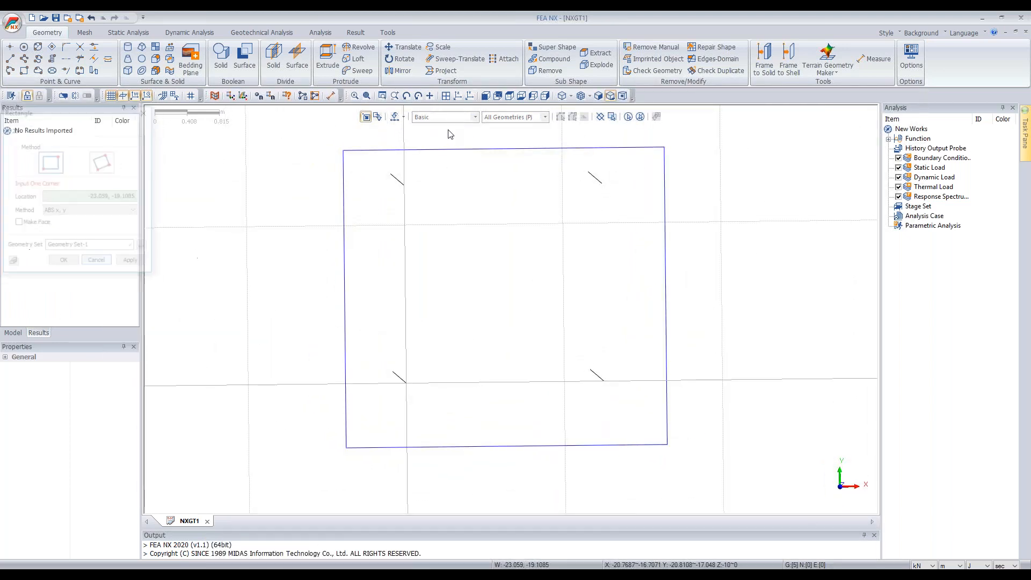
pyautogui.moveTo(463, 123); pyautogui.dragTo(456, 103, button='middle')
pyautogui.click(458, 97)
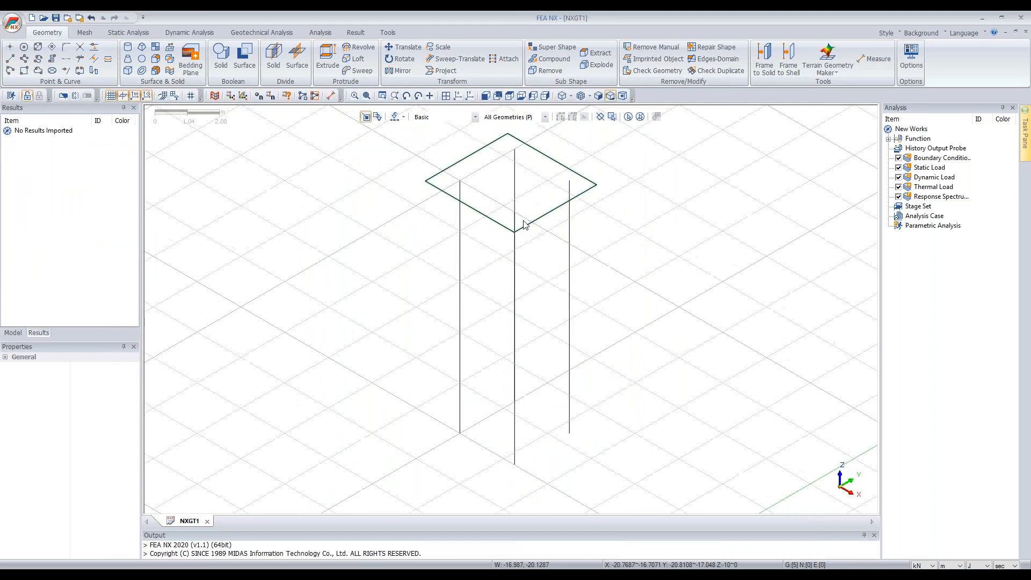
pyautogui.click(524, 226)
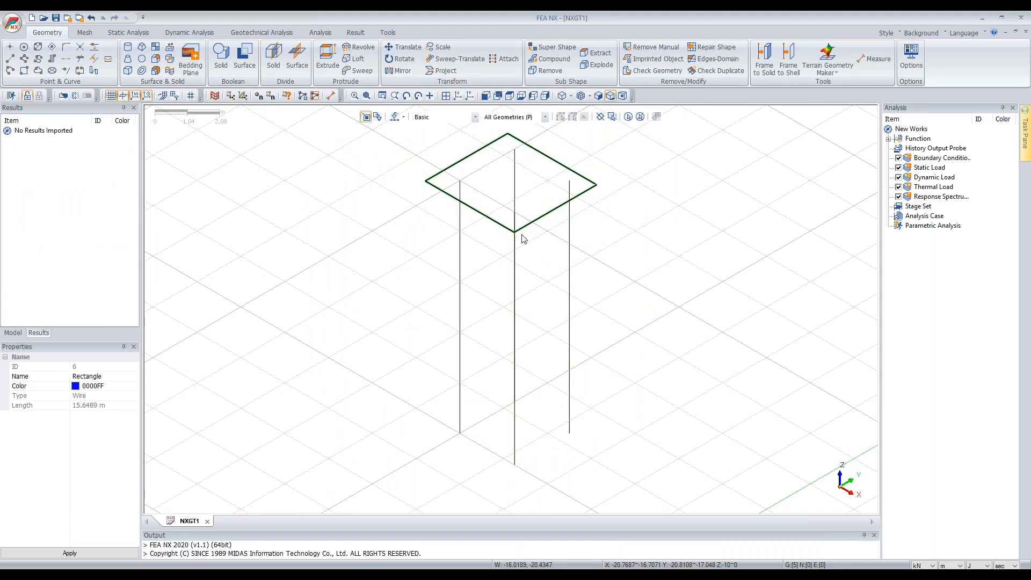
# Step: Draw an outer rectangle of about 24.5 by 16.3 m in top view around the small rectangle, without making a face
pyautogui.click(509, 99)
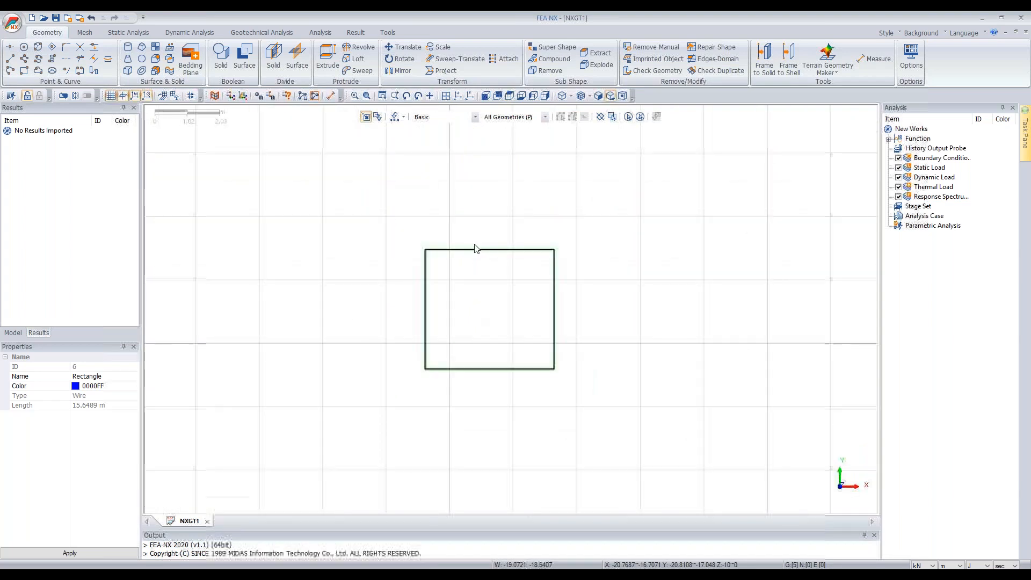
pyautogui.click(25, 71)
pyautogui.scroll(-2, 575, 366)
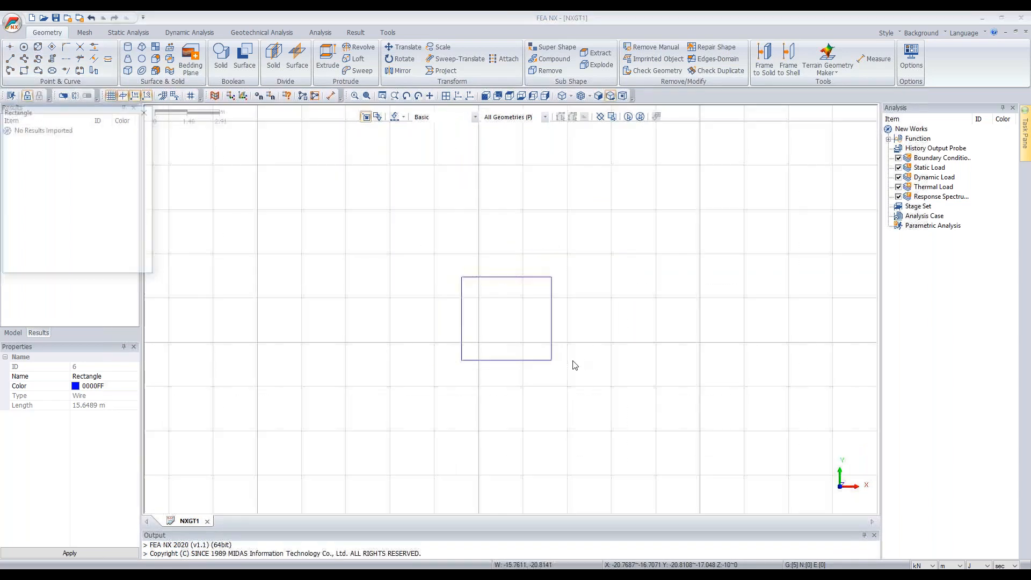
pyautogui.scroll(-2, 479, 363)
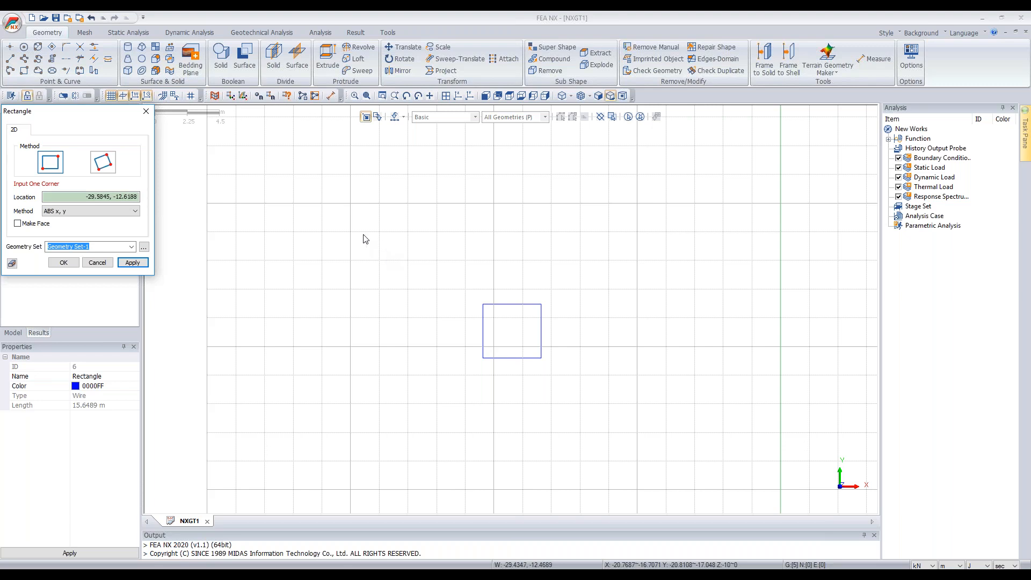
pyautogui.click(337, 224)
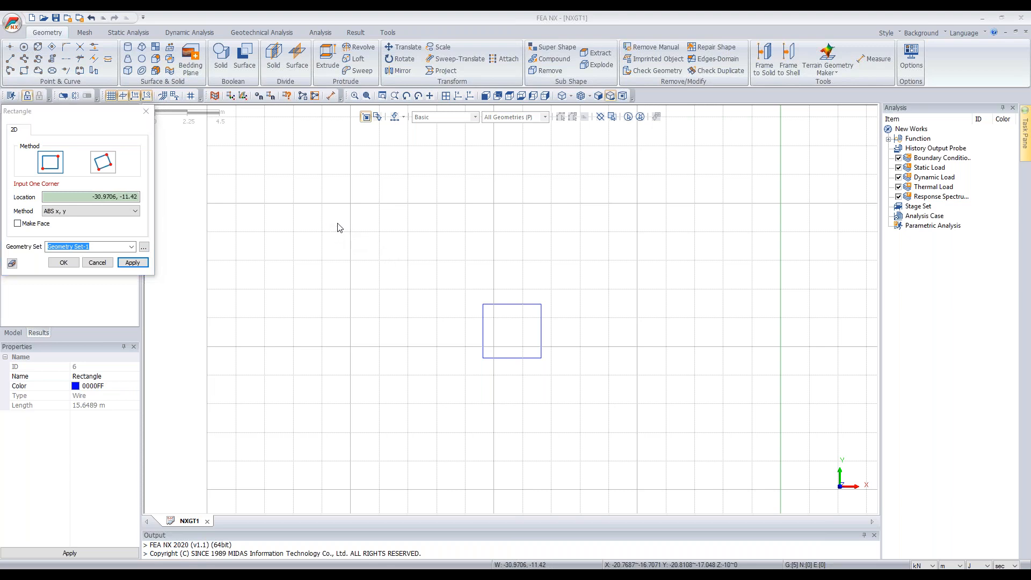
pyautogui.click(688, 457)
pyautogui.click(145, 112)
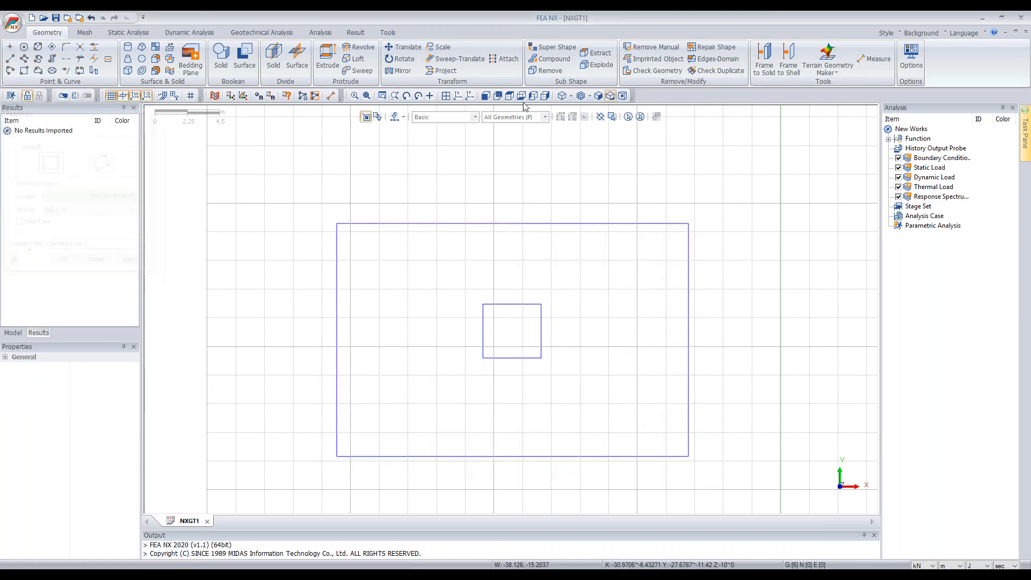
# Step: Extrude the small inner rectangle as a solid 1 m upward along the Z axis
pyautogui.click(459, 99)
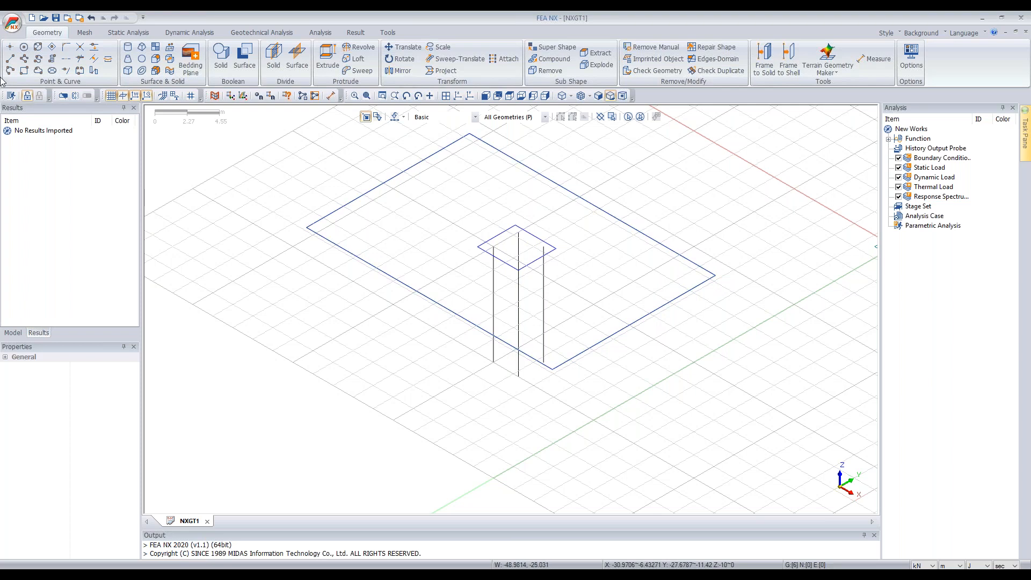
pyautogui.click(327, 58)
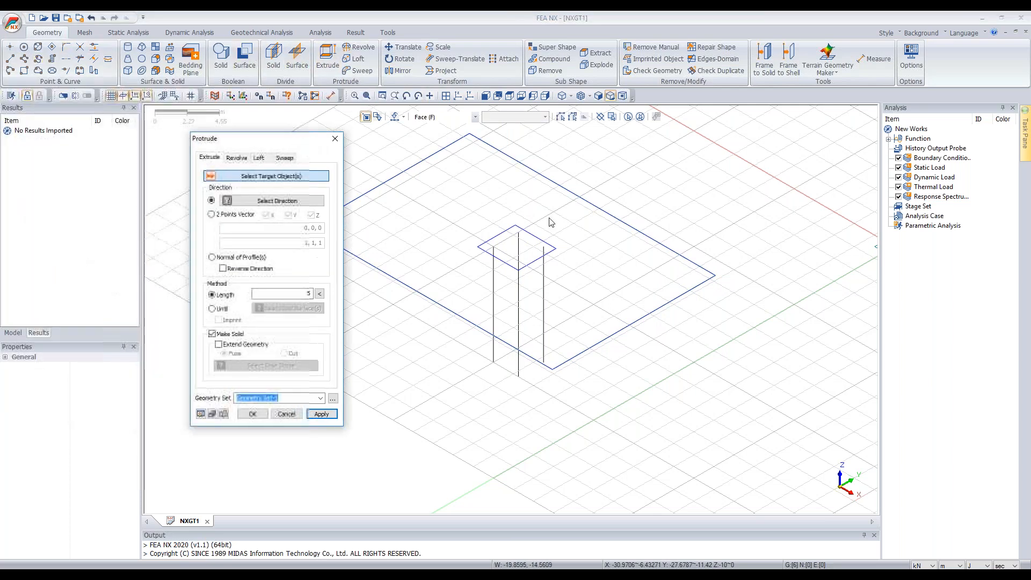
pyautogui.click(445, 117)
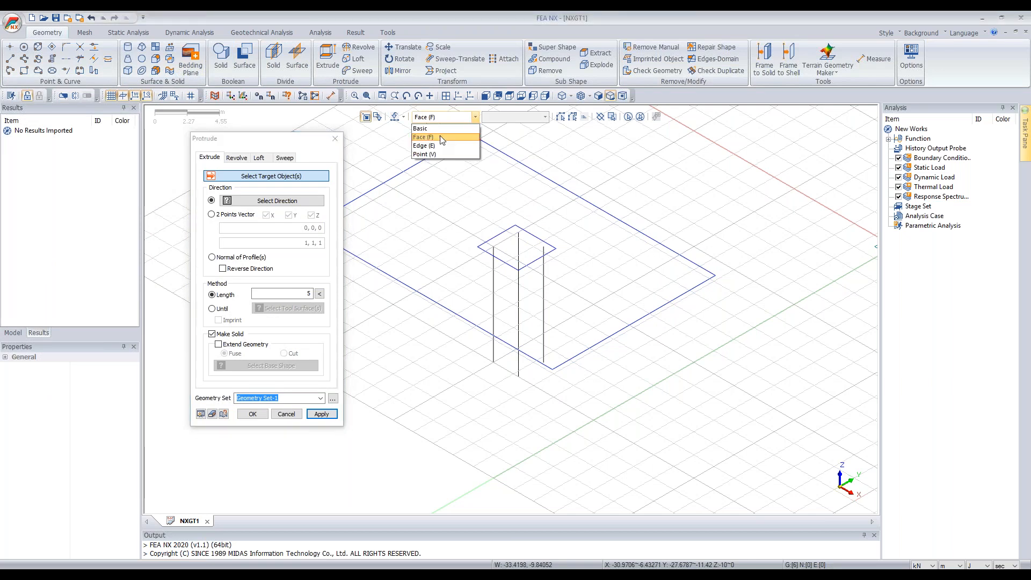
pyautogui.click(442, 137)
pyautogui.click(440, 117)
pyautogui.click(425, 128)
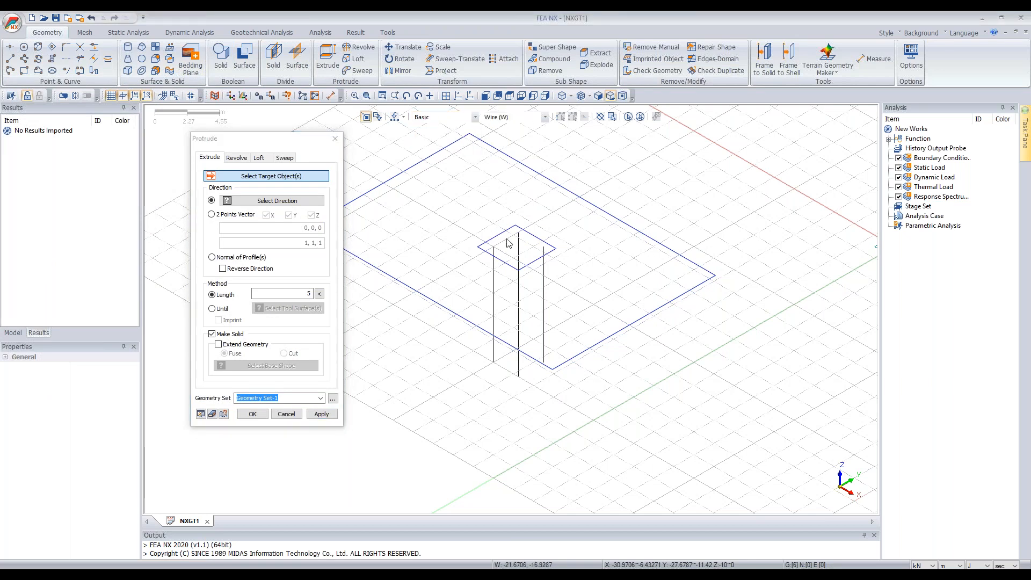
pyautogui.click(503, 233)
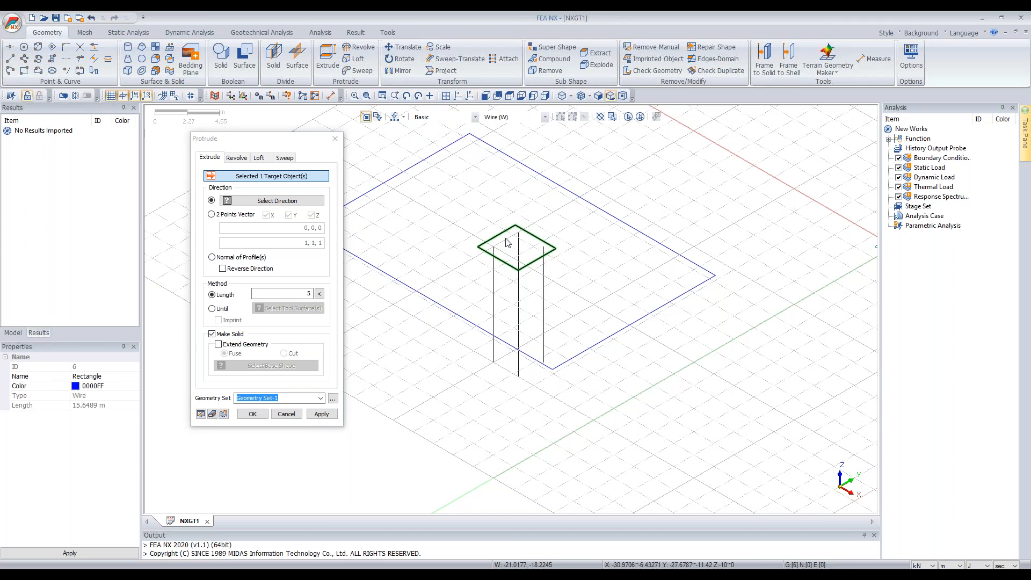
pyautogui.click(321, 201)
pyautogui.scroll(-2, 377, 285)
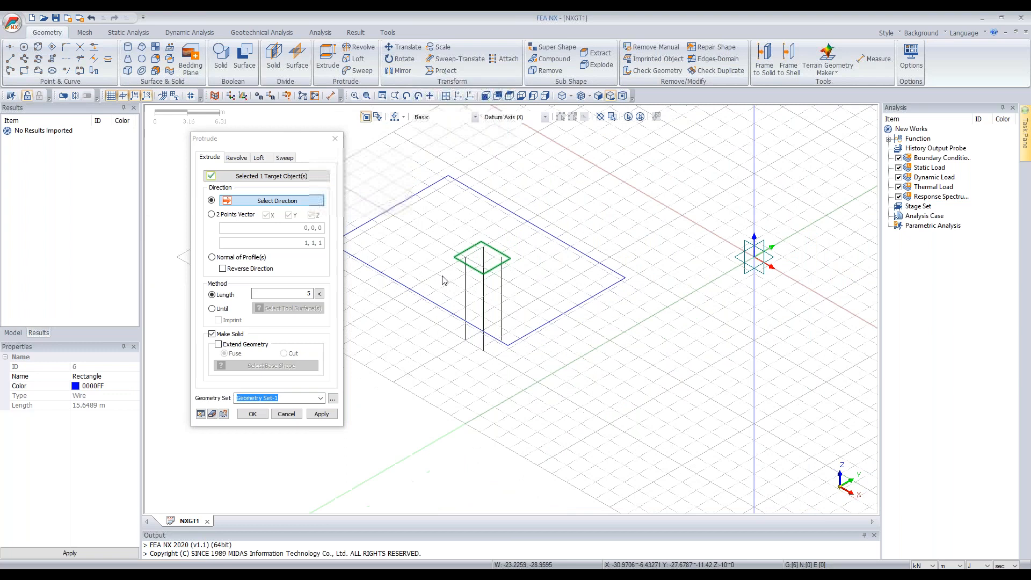
pyautogui.scroll(-1, 442, 280)
pyautogui.click(680, 215)
pyautogui.moveTo(299, 293); pyautogui.dragTo(341, 290)
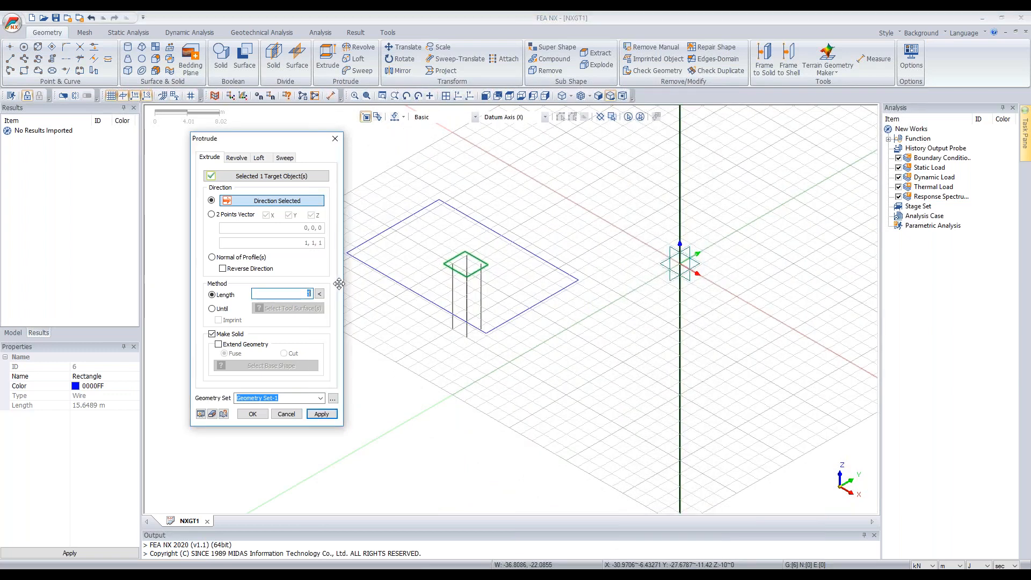
pyautogui.write('1')
pyautogui.click(202, 414)
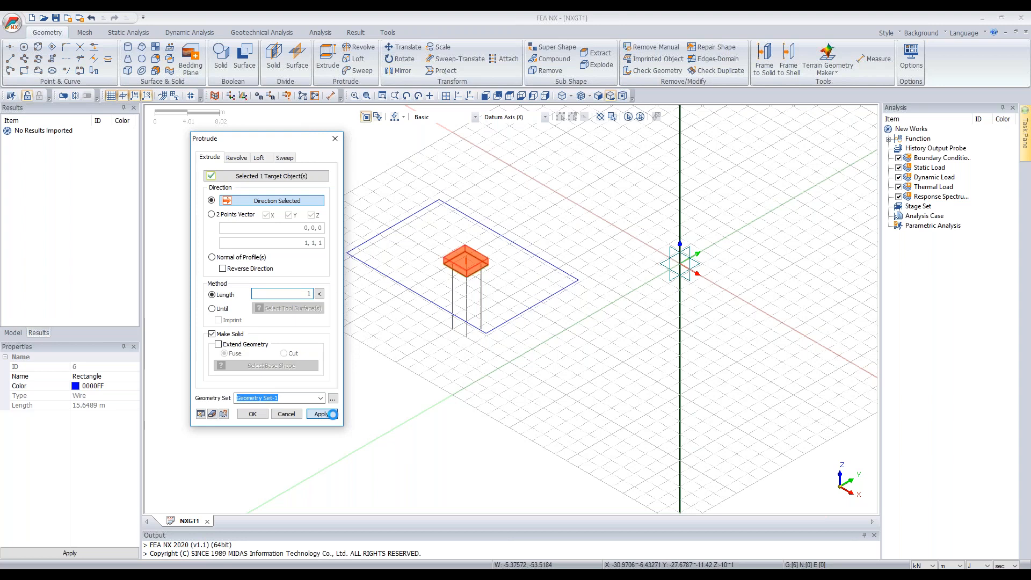
pyautogui.click(329, 415)
# Step: Extrude the large outer rectangle as a solid along the Z axis with a length of -5 m
pyautogui.click(291, 202)
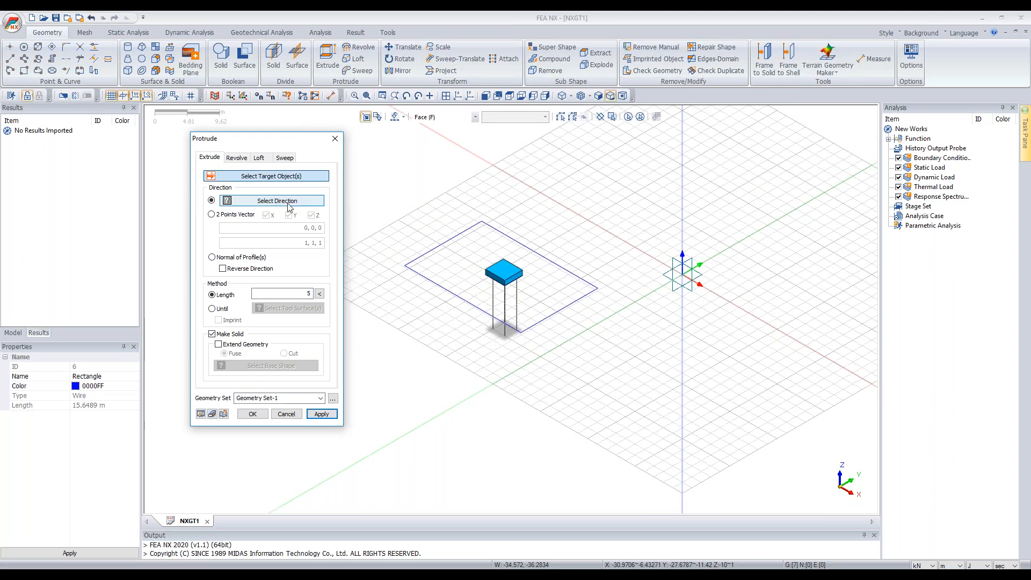
pyautogui.click(295, 174)
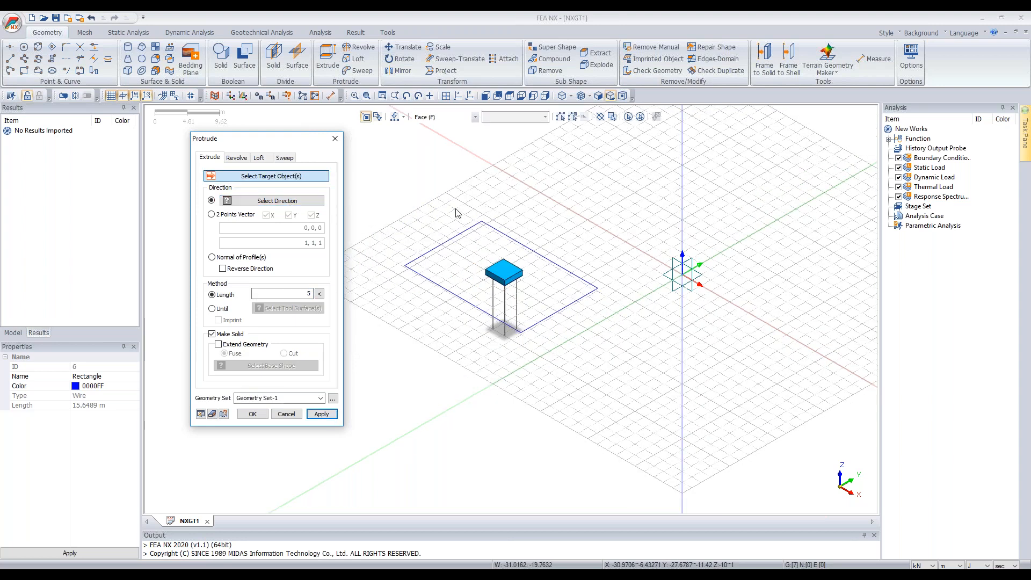
pyautogui.click(451, 117)
pyautogui.click(452, 129)
pyautogui.click(450, 239)
pyautogui.click(285, 200)
pyautogui.click(683, 193)
pyautogui.doubleClick(301, 293)
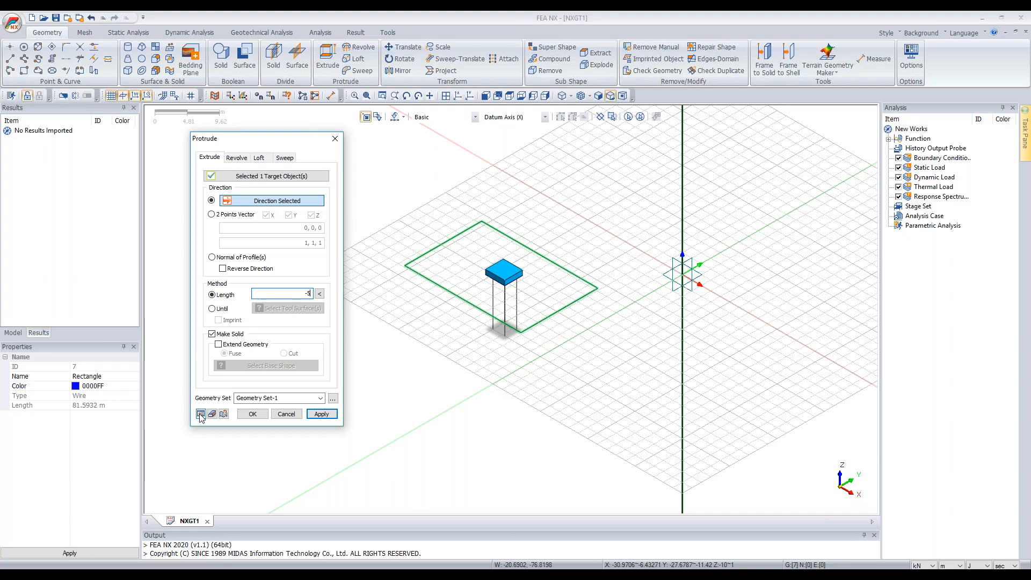
pyautogui.click(201, 414)
pyautogui.click(489, 96)
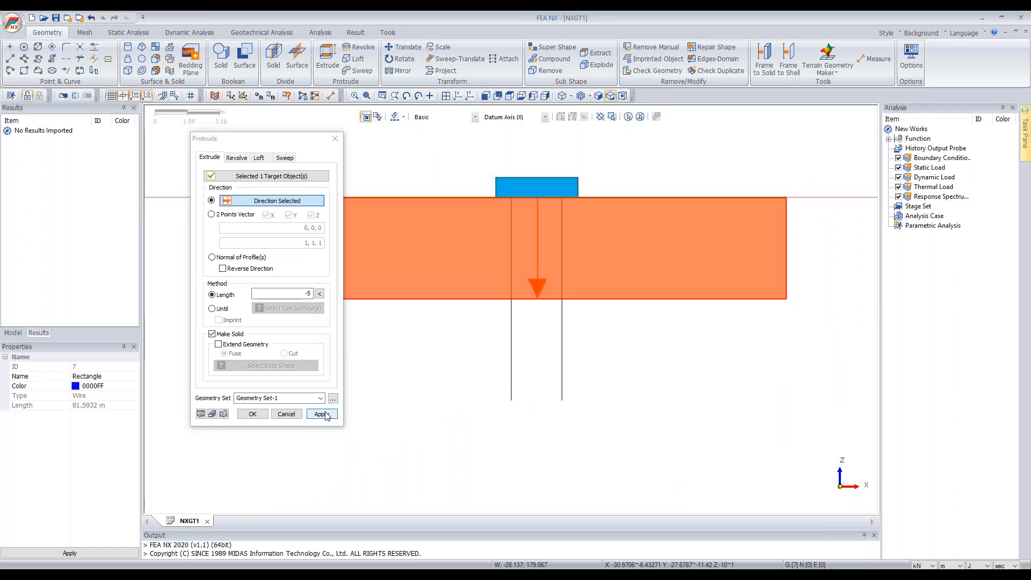
pyautogui.click(322, 414)
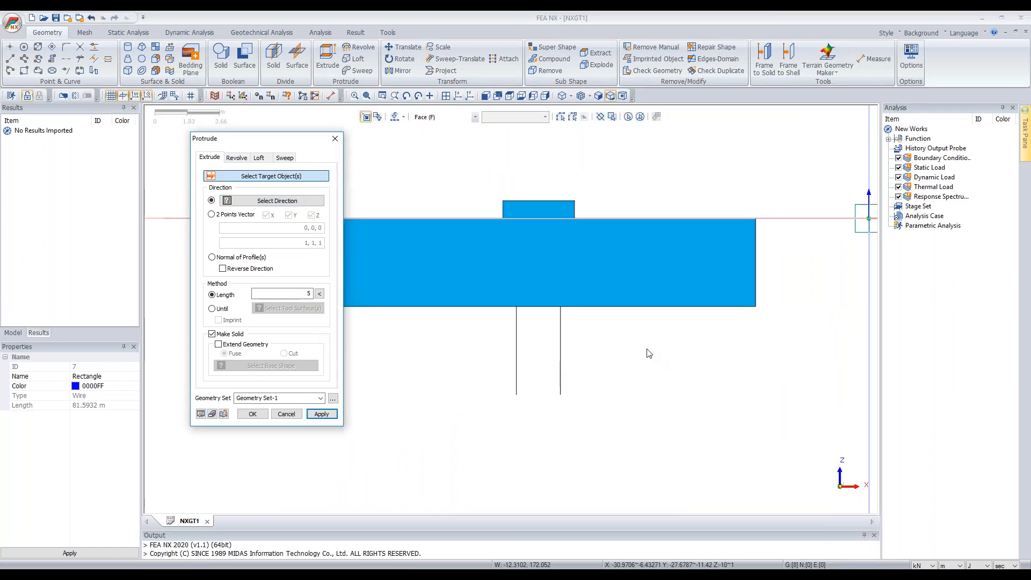
# Step: Extrude the bottom face of the large block as a solid along the Z axis with a length of -3 m
pyautogui.moveTo(640, 331); pyautogui.dragTo(624, 293, button='middle')
pyautogui.click(624, 294)
pyautogui.scroll(-3, 592, 203)
pyautogui.moveTo(592, 203); pyautogui.dragTo(583, 251, button='middle')
pyautogui.click(242, 199)
pyautogui.scroll(-5, 411, 293)
pyautogui.click(666, 160)
pyautogui.doubleClick(303, 292)
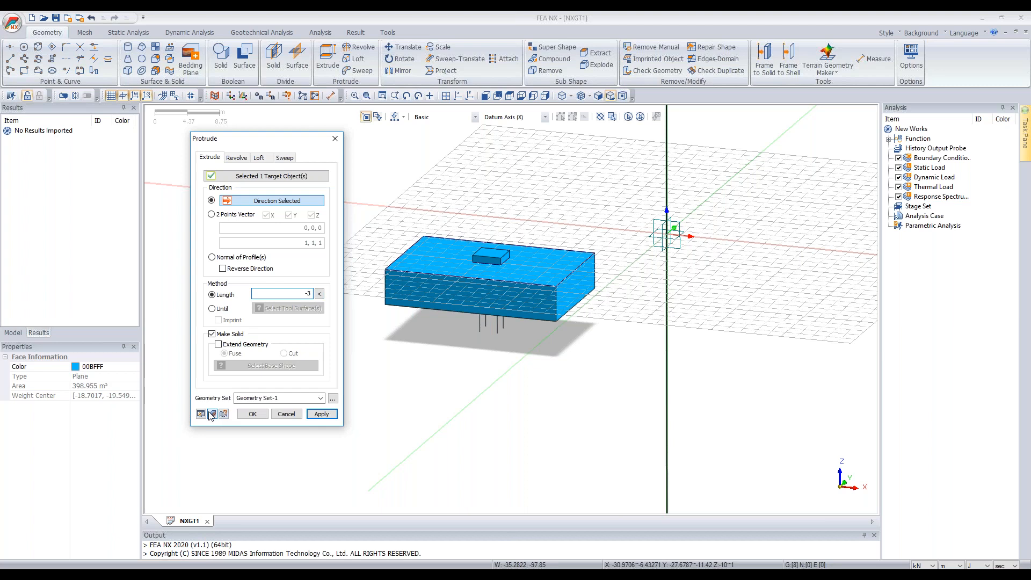
pyautogui.write('-3')
pyautogui.click(200, 414)
pyautogui.click(321, 414)
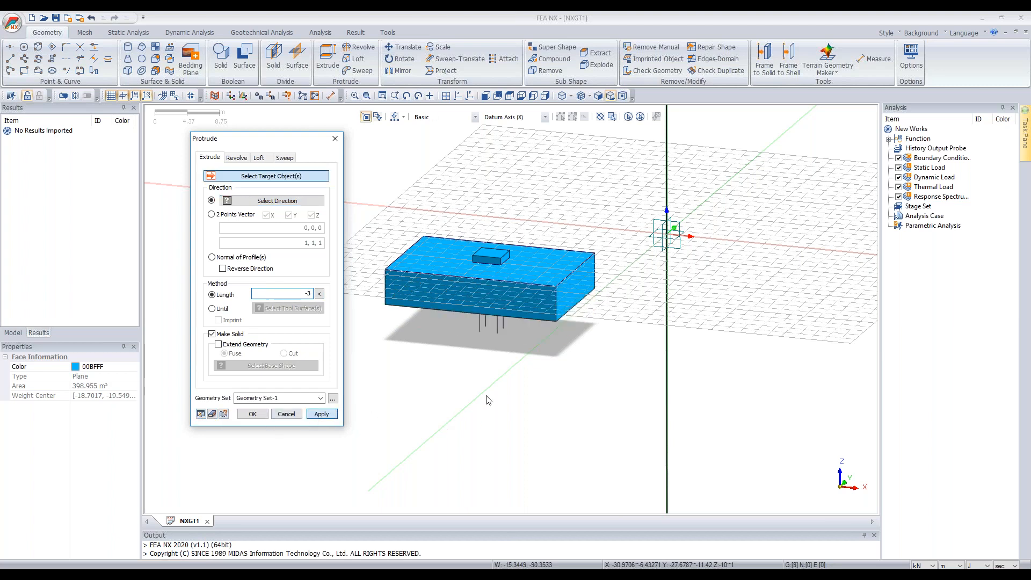
# Step: Extrude the bottom face of the second layer as a solid along the Z axis with a length of -10 m
pyautogui.moveTo(515, 364); pyautogui.dragTo(525, 337, button='middle')
pyautogui.click(544, 322)
pyautogui.moveTo(544, 259); pyautogui.dragTo(544, 293, button='middle')
pyautogui.click(283, 203)
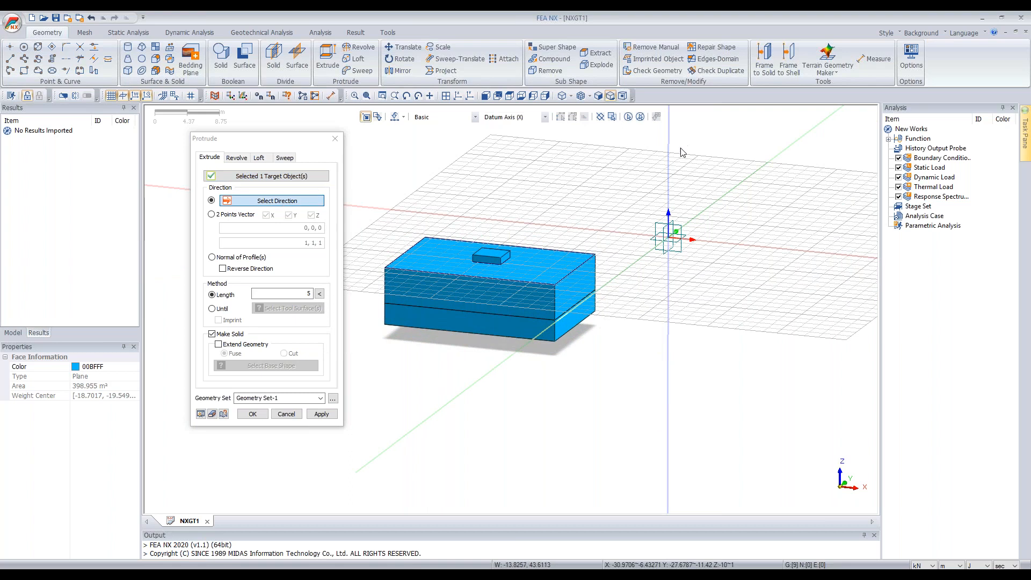
pyautogui.click(669, 160)
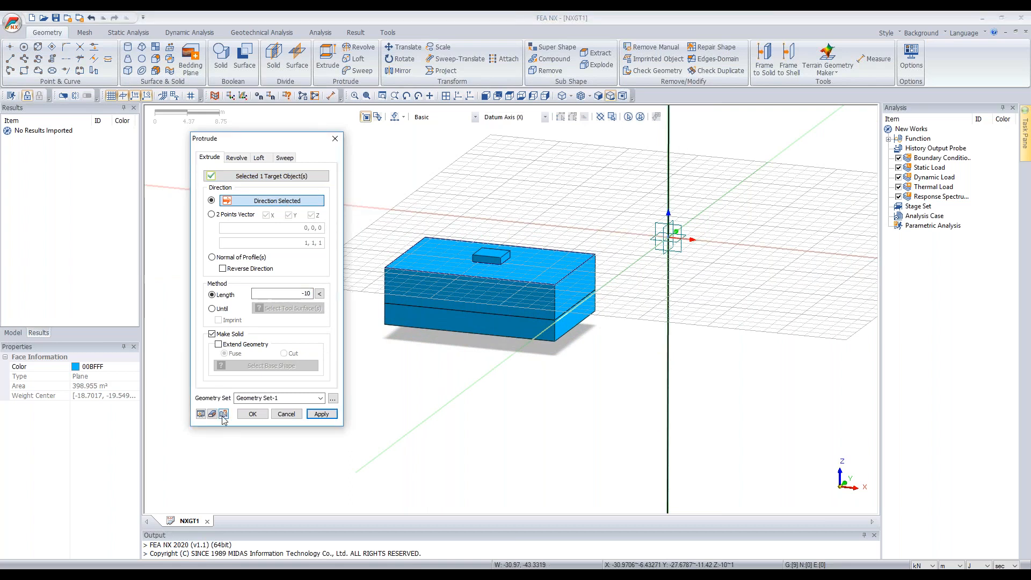
pyautogui.click(200, 413)
pyautogui.click(488, 97)
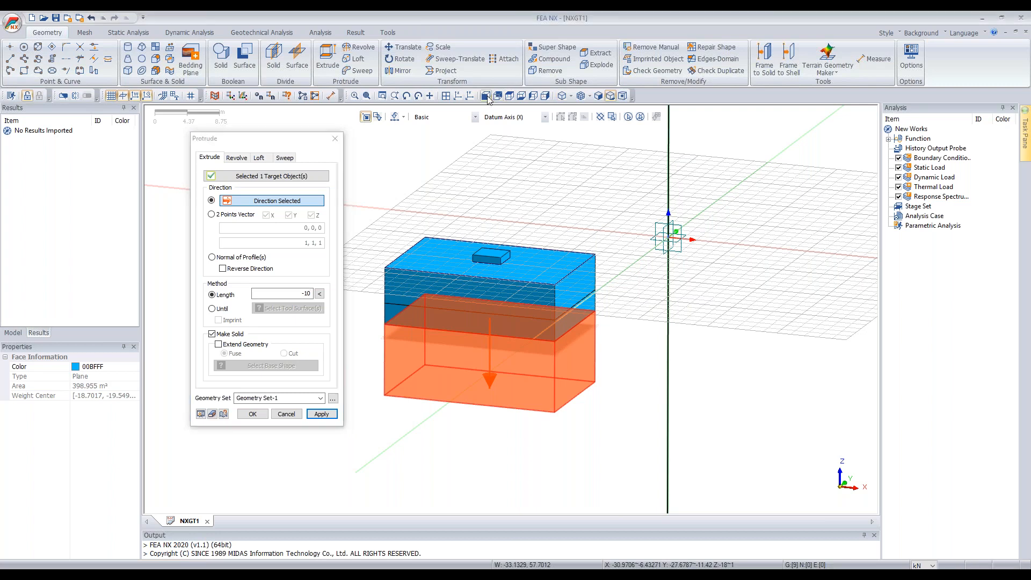
pyautogui.click(253, 414)
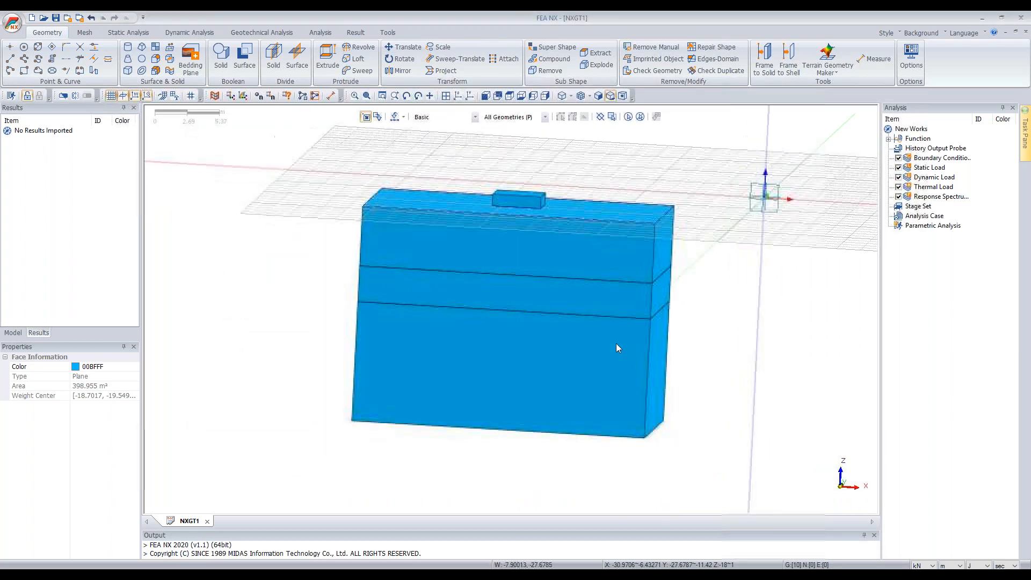
pyautogui.moveTo(536, 377); pyautogui.dragTo(525, 384, button='middle')
pyautogui.scroll(-2, 376, 267)
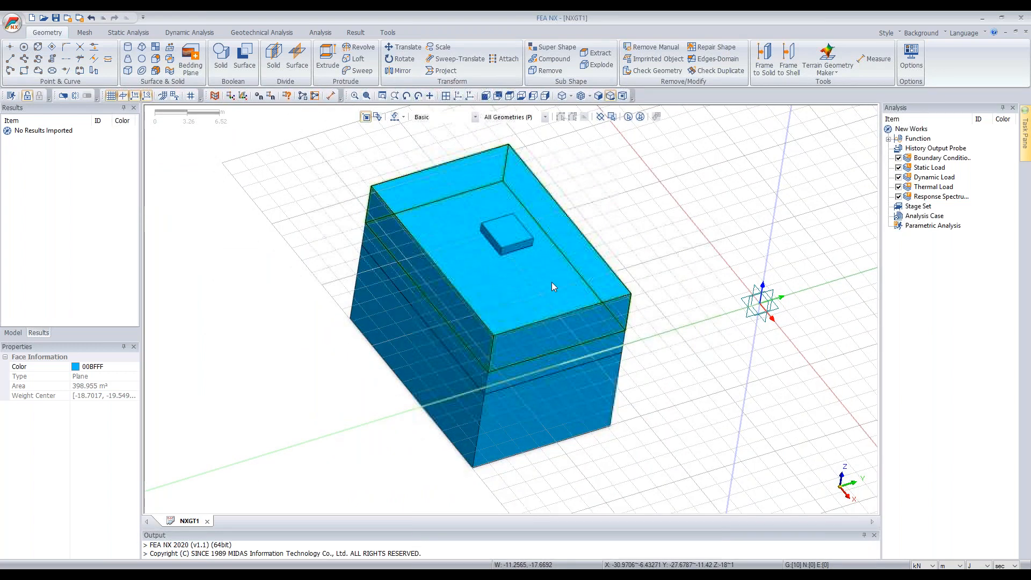
# Step: Examine the cap and soil layer solids from several angles, select the cap, and return to the isometric view
pyautogui.scroll(-3, 475, 279)
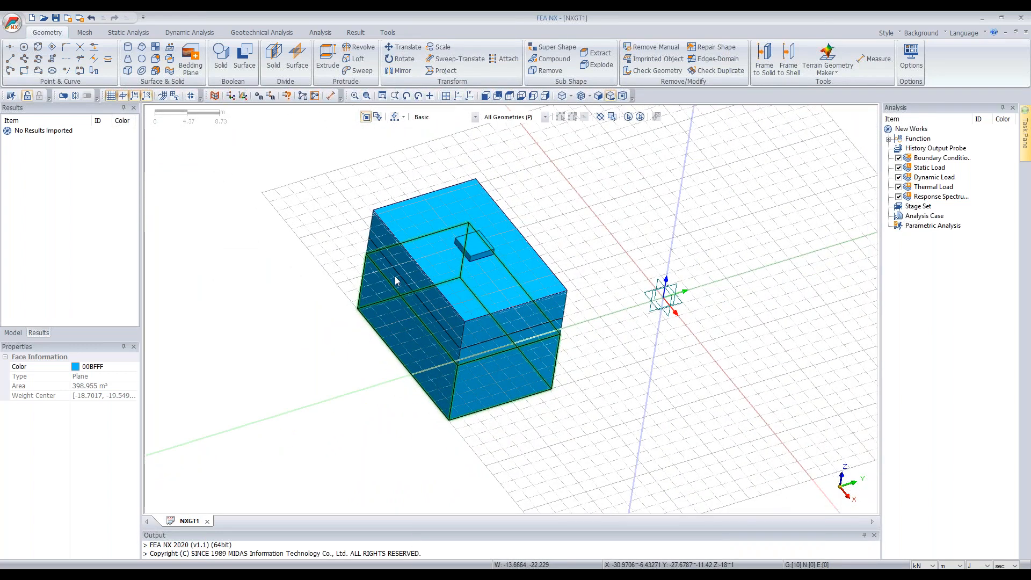
pyautogui.scroll(-2, 395, 276)
pyautogui.moveTo(670, 281); pyautogui.dragTo(690, 270, button='middle')
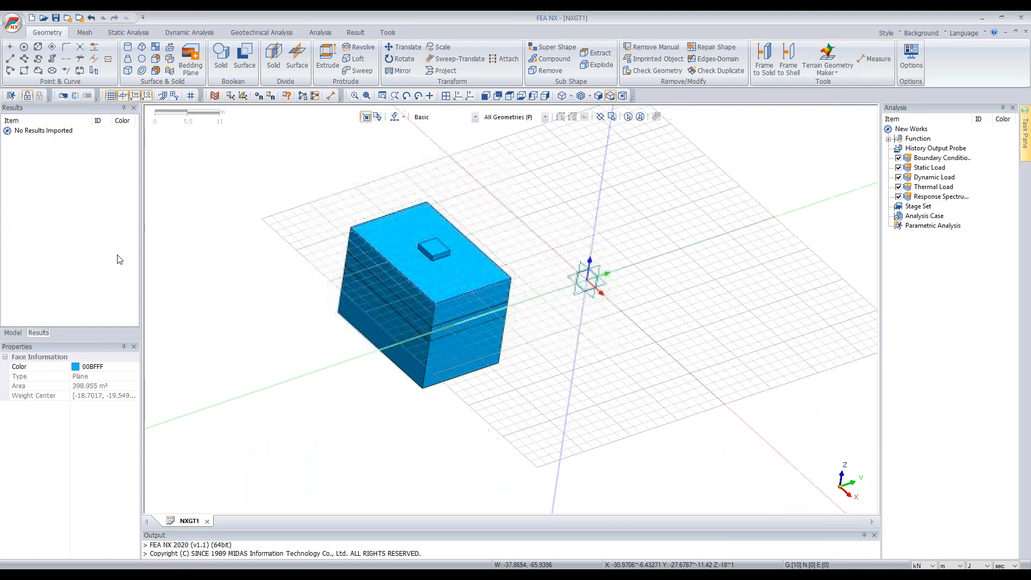
pyautogui.moveTo(302, 375); pyautogui.dragTo(433, 317, button='middle')
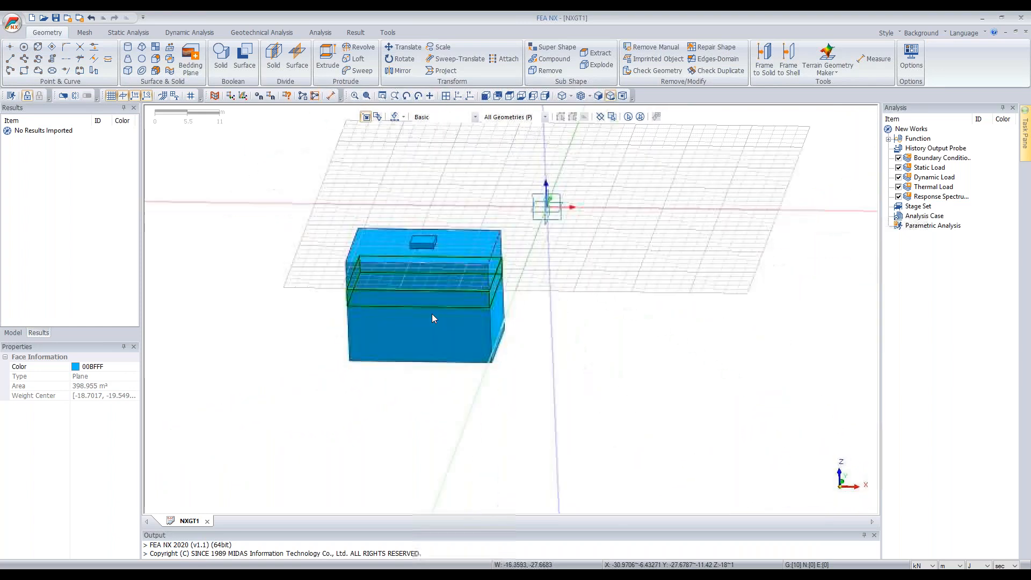
pyautogui.click(420, 240)
pyautogui.scroll(4, 353, 231)
pyautogui.scroll(4, 385, 270)
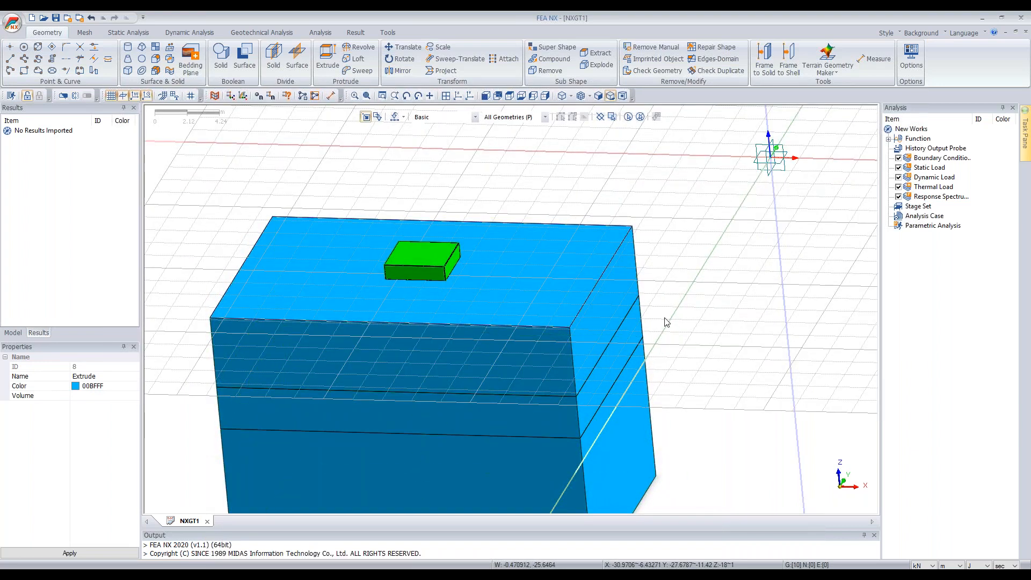
pyautogui.scroll(-2, 666, 320)
pyautogui.moveTo(711, 388); pyautogui.dragTo(623, 416, button='middle')
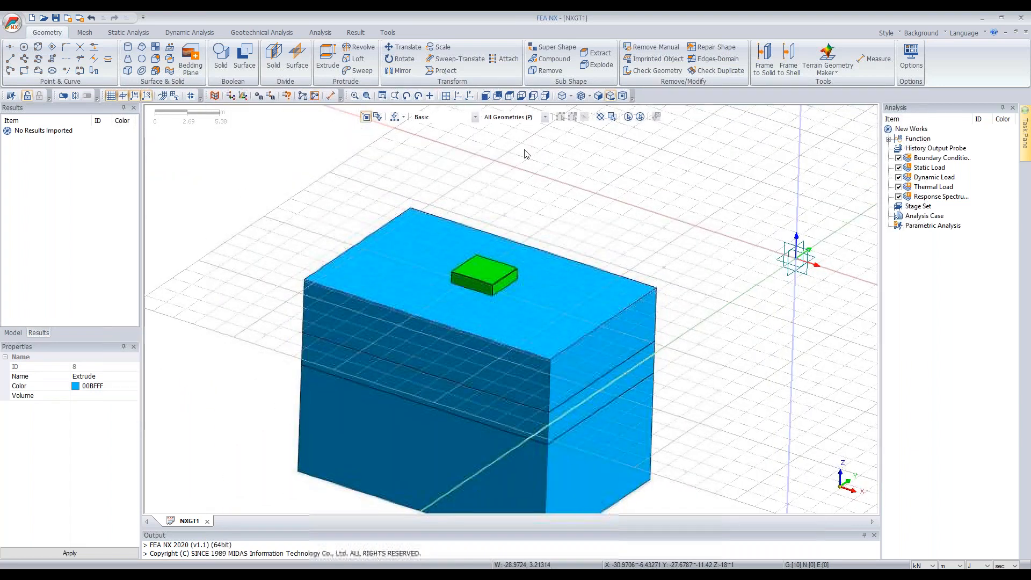
pyautogui.click(459, 96)
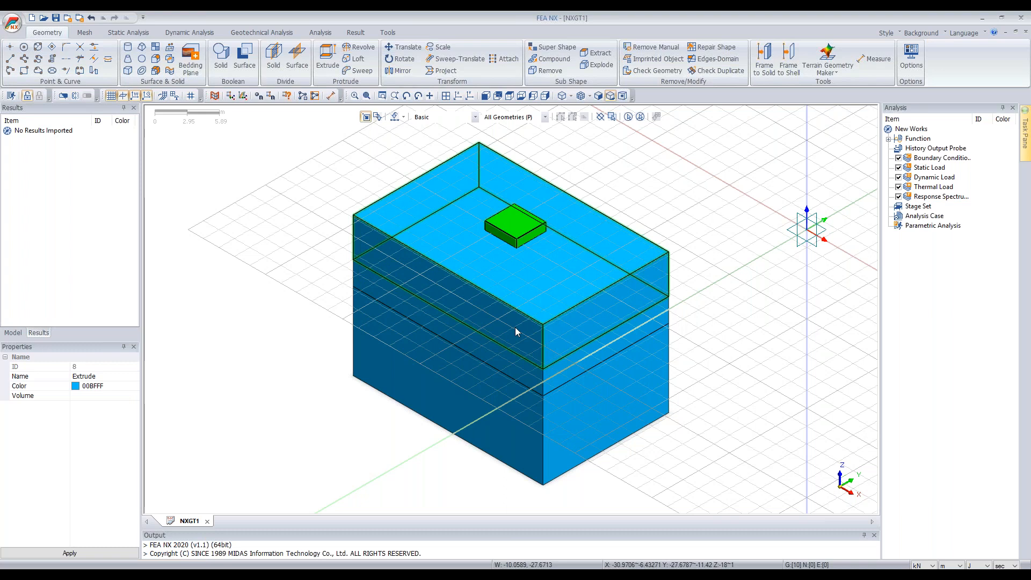
# Step: Hide the work plane grid, the axis lines and the origin coordinate symbols
pyautogui.click(123, 97)
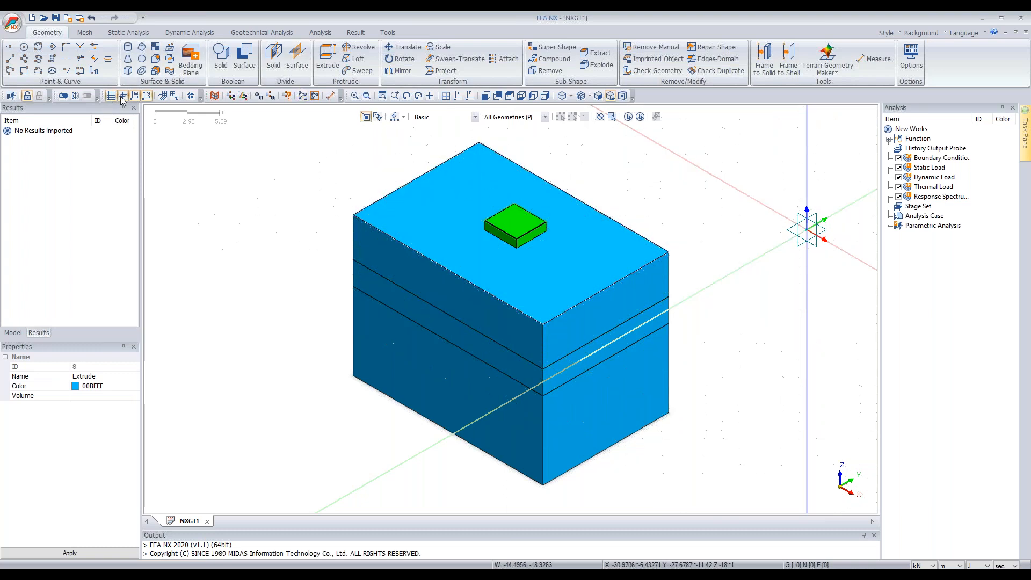
pyautogui.scroll(-2, 211, 356)
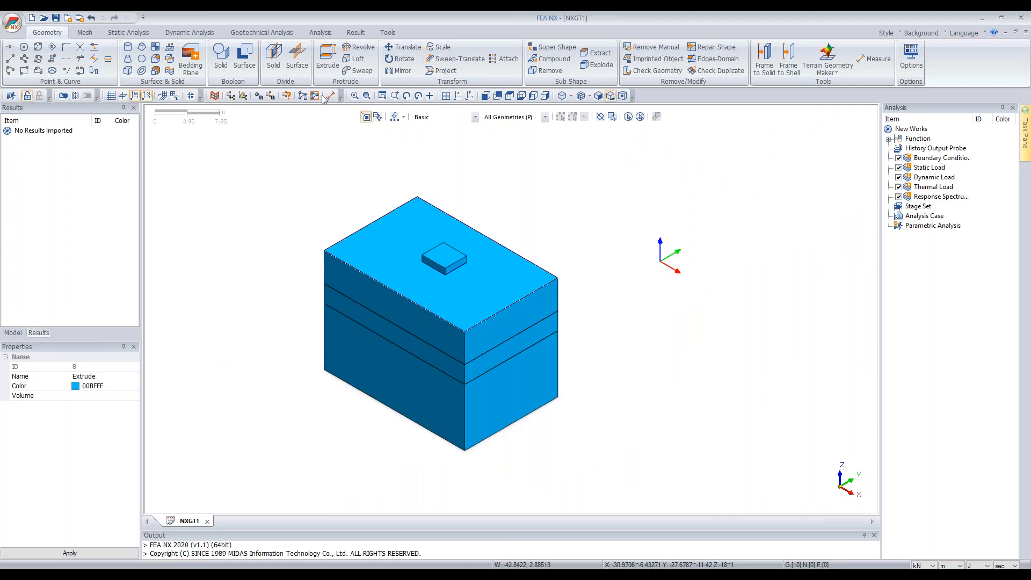
pyautogui.click(136, 97)
# Step: Select the three soil layer solids and the cap, and examine them from several angles
pyautogui.moveTo(427, 286); pyautogui.dragTo(457, 298, button='middle')
pyautogui.click(457, 298)
pyautogui.click(450, 321)
pyautogui.click(437, 365)
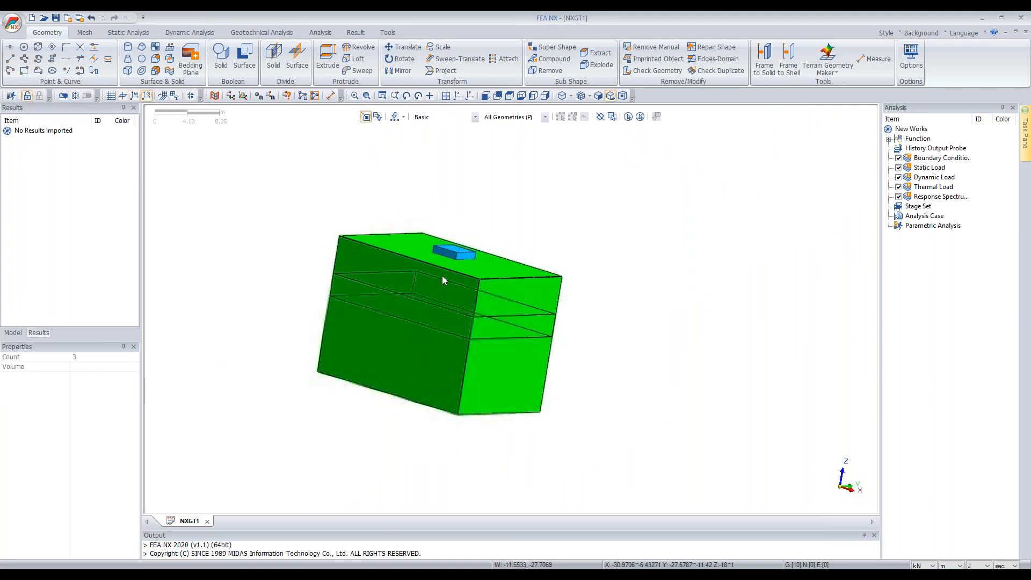
pyautogui.click(449, 249)
pyautogui.moveTo(672, 350); pyautogui.dragTo(394, 281, button='middle')
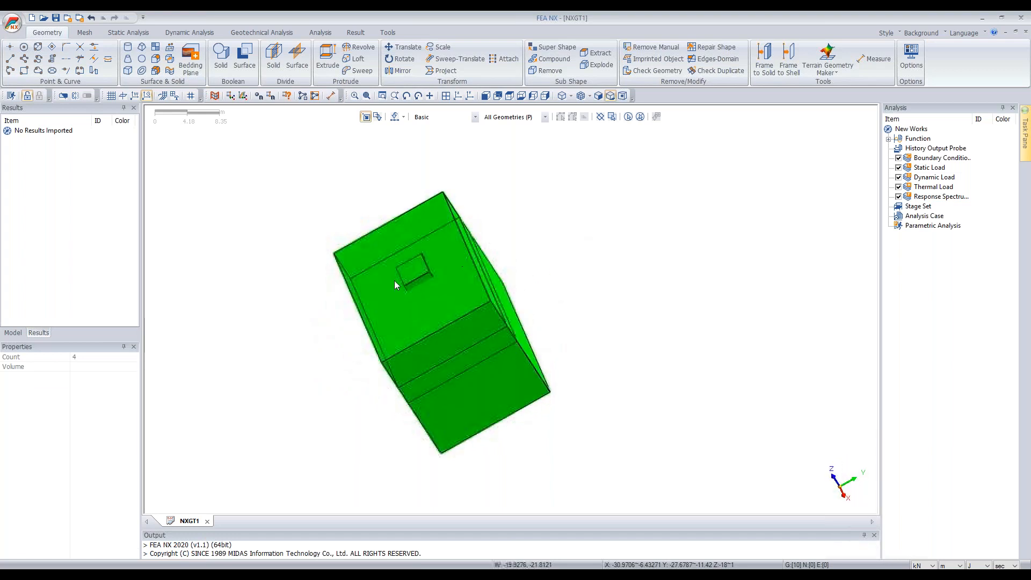
pyautogui.scroll(5, 395, 291)
pyautogui.moveTo(441, 345); pyautogui.dragTo(460, 321, button='middle')
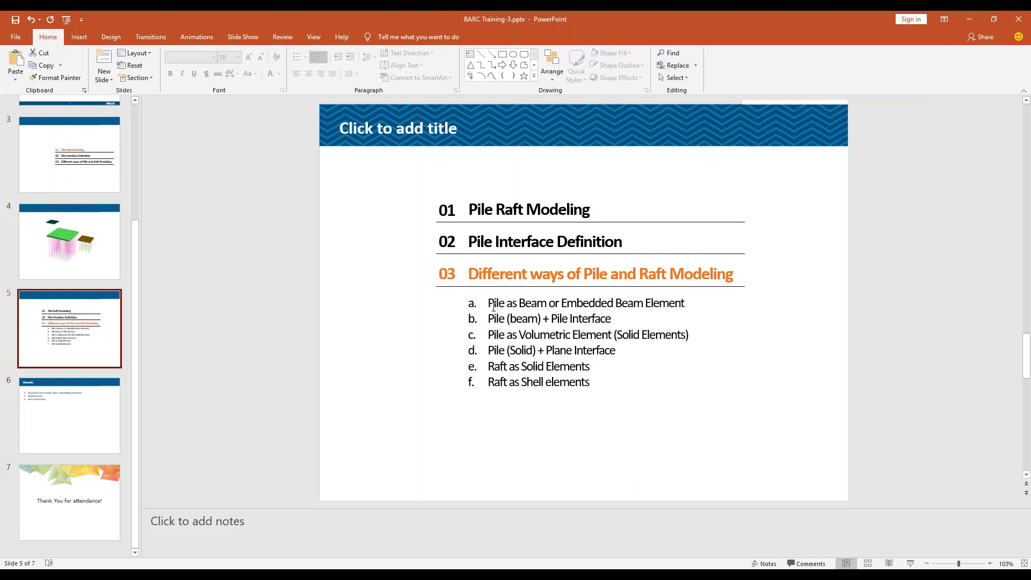
# Step: Switch to the PowerPoint slide and highlight the "Pile as Beam or Embedded Beam Element" and "Pile Interface" options
pyautogui.moveTo(489, 305); pyautogui.dragTo(687, 305)
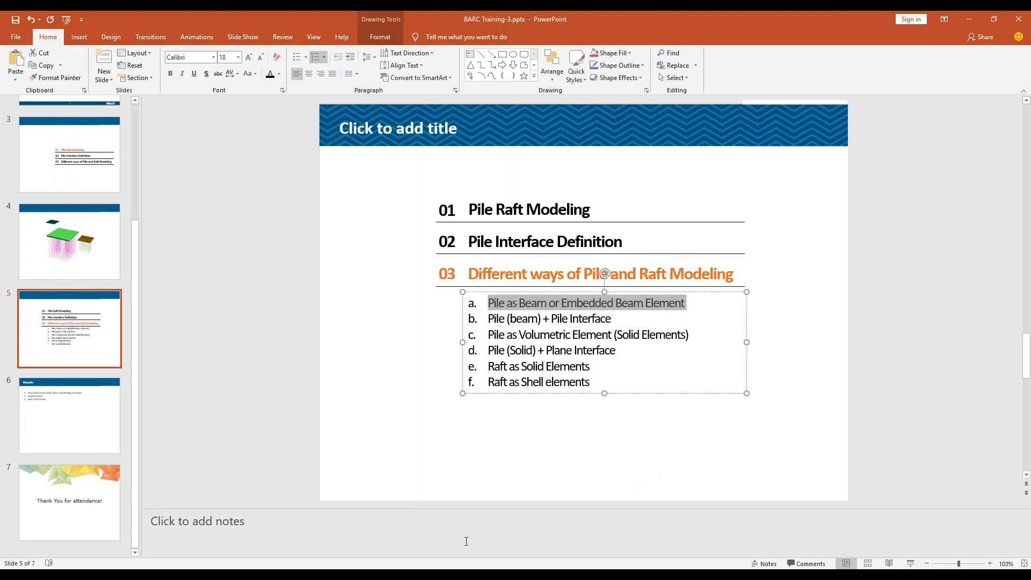
pyautogui.moveTo(556, 318); pyautogui.dragTo(612, 319)
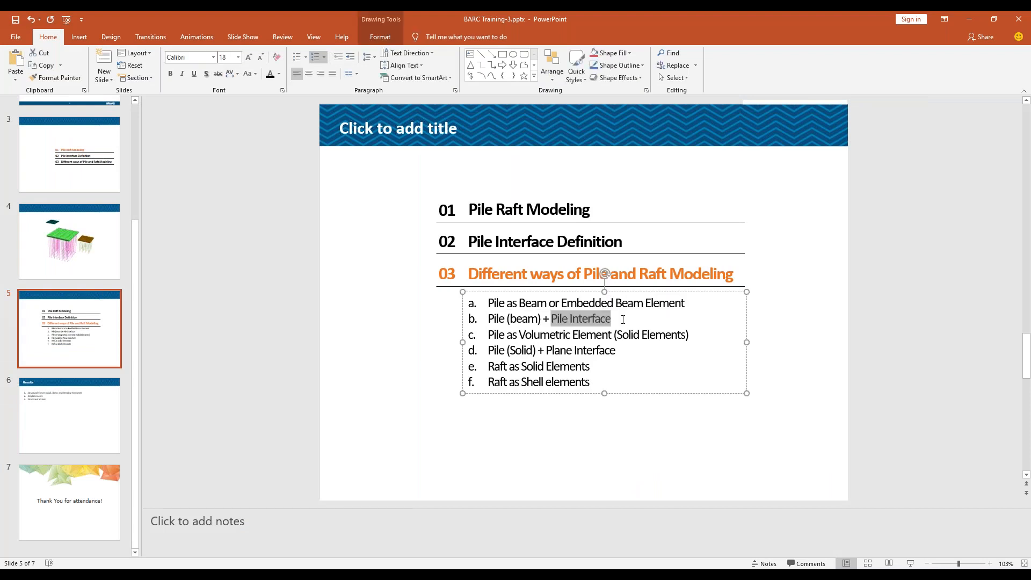
pyautogui.moveTo(486, 303); pyautogui.dragTo(673, 294)
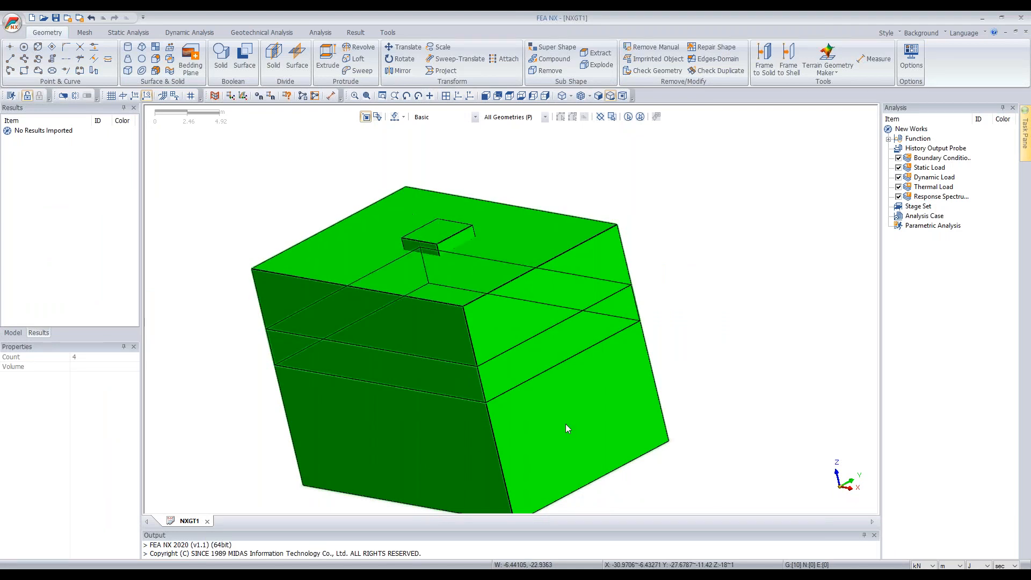
# Step: Clear the selection in FEA NX and set up an auto imprint with the four solids as targets and the four pile lines as tools
pyautogui.click(641, 117)
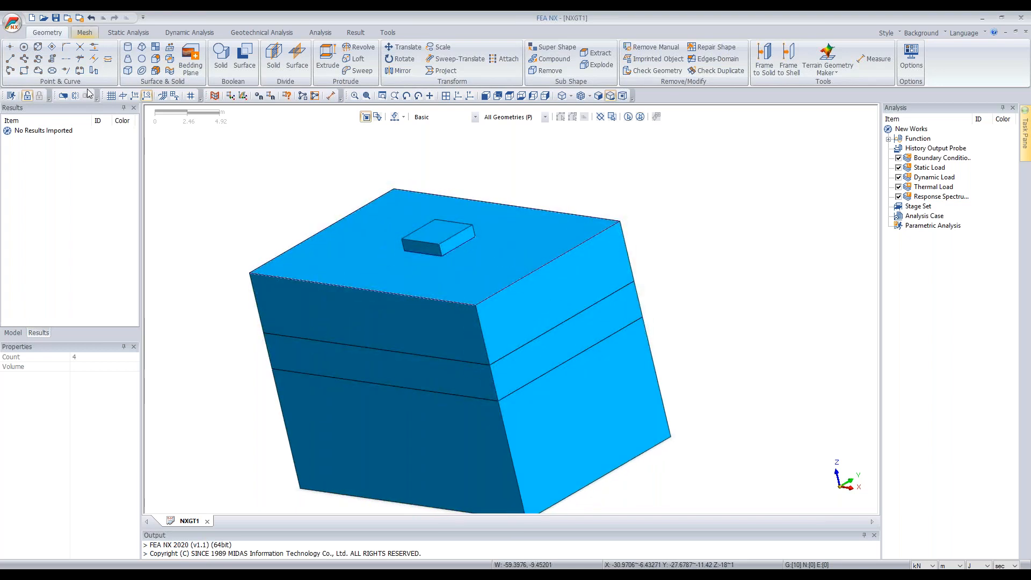
pyautogui.click(47, 32)
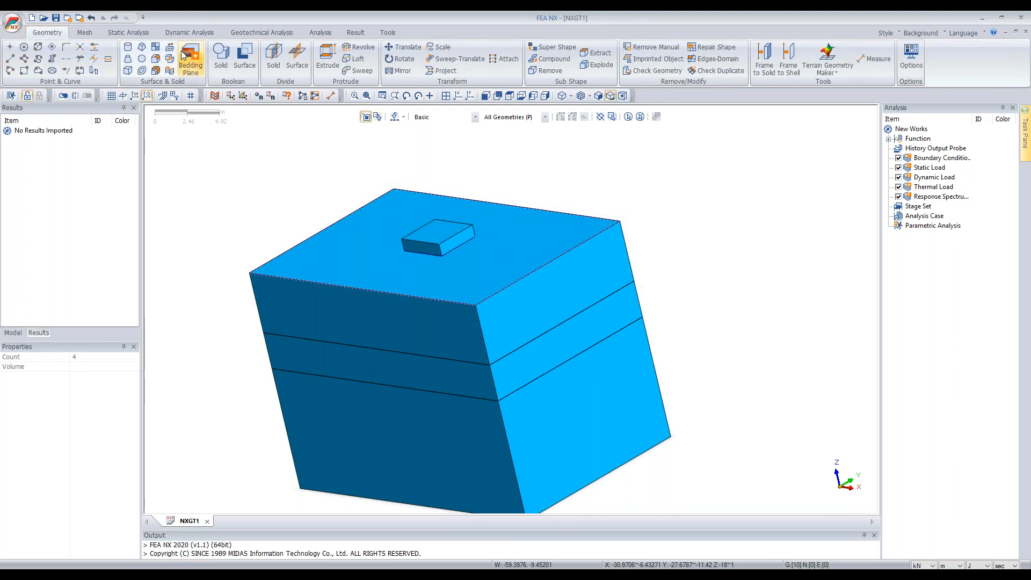
pyautogui.click(169, 48)
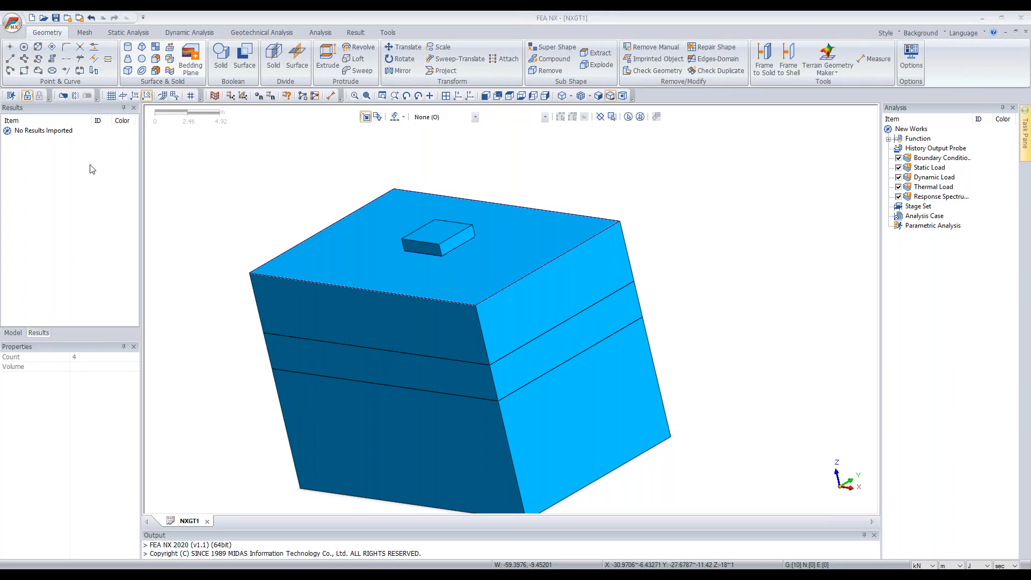
pyautogui.click(172, 139)
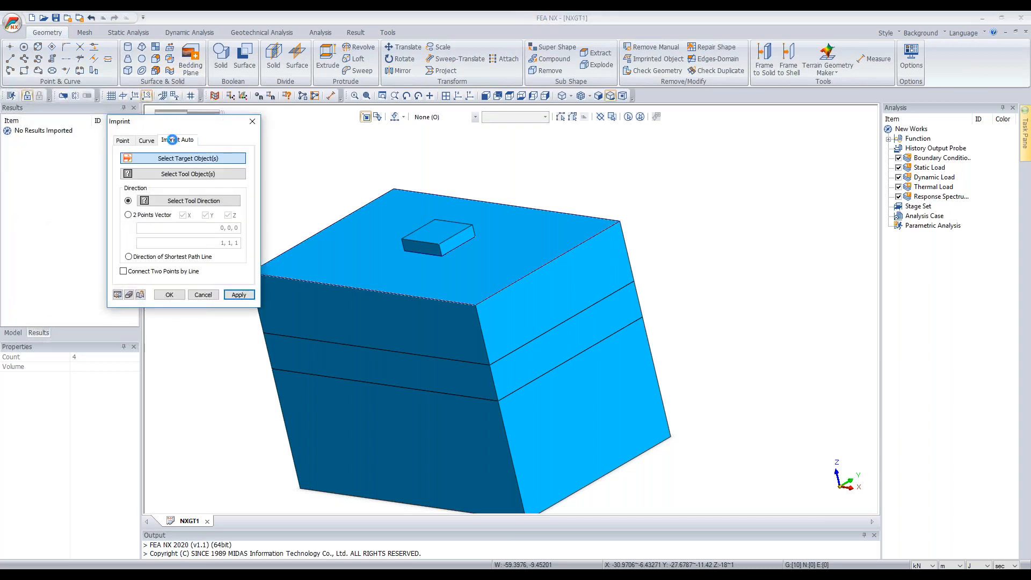
pyautogui.click(628, 117)
pyautogui.click(224, 174)
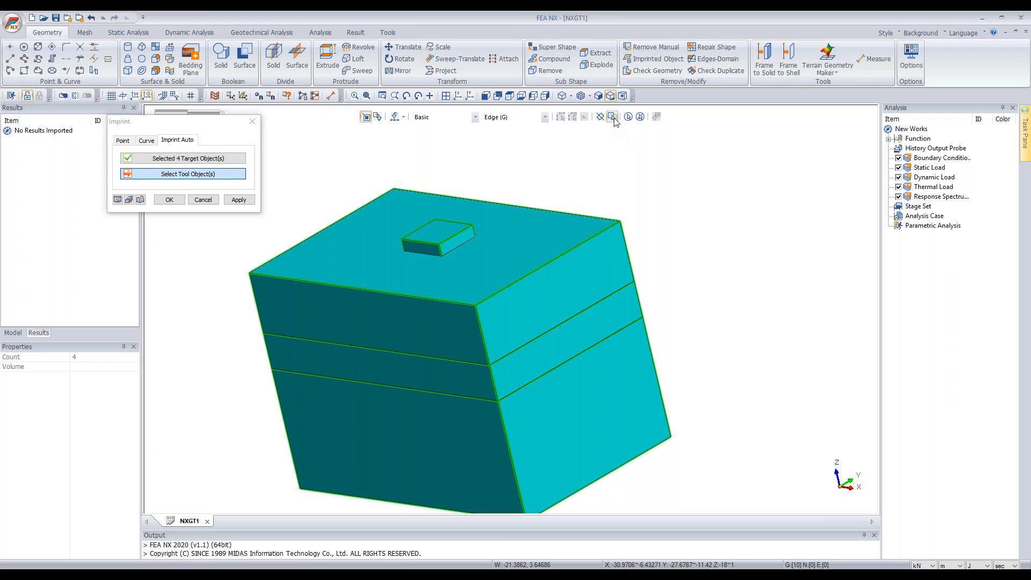
pyautogui.click(628, 117)
pyautogui.scroll(-2, 755, 158)
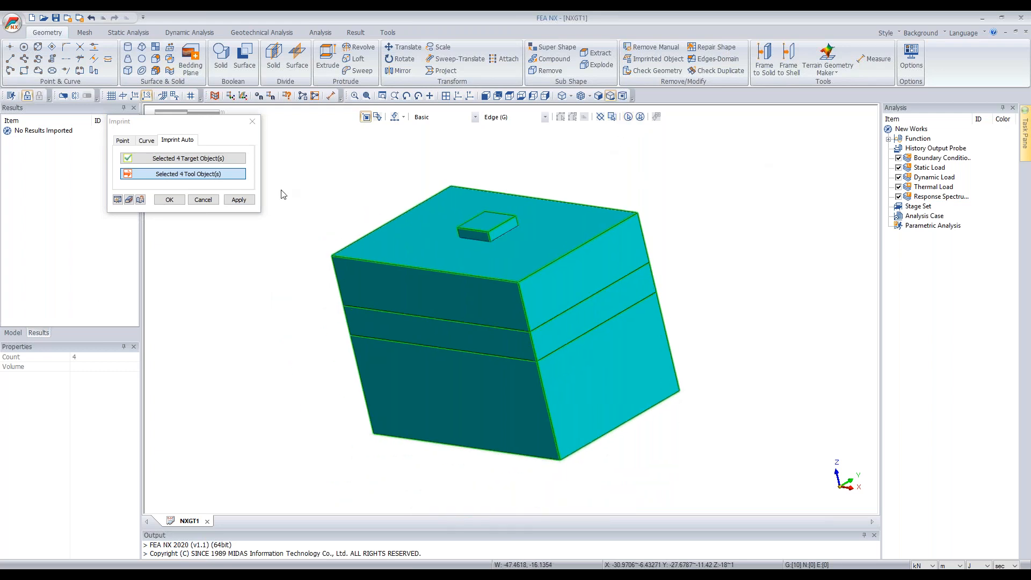
# Step: Find the four pile lines in the model's curve list and briefly hide the solids to check the tool selection
pyautogui.click(13, 333)
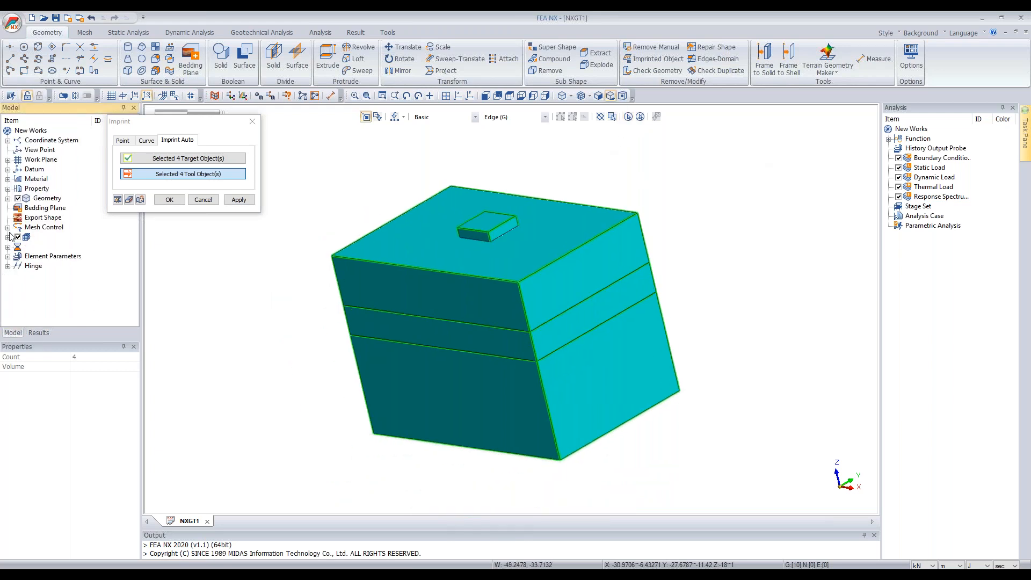
pyautogui.click(8, 198)
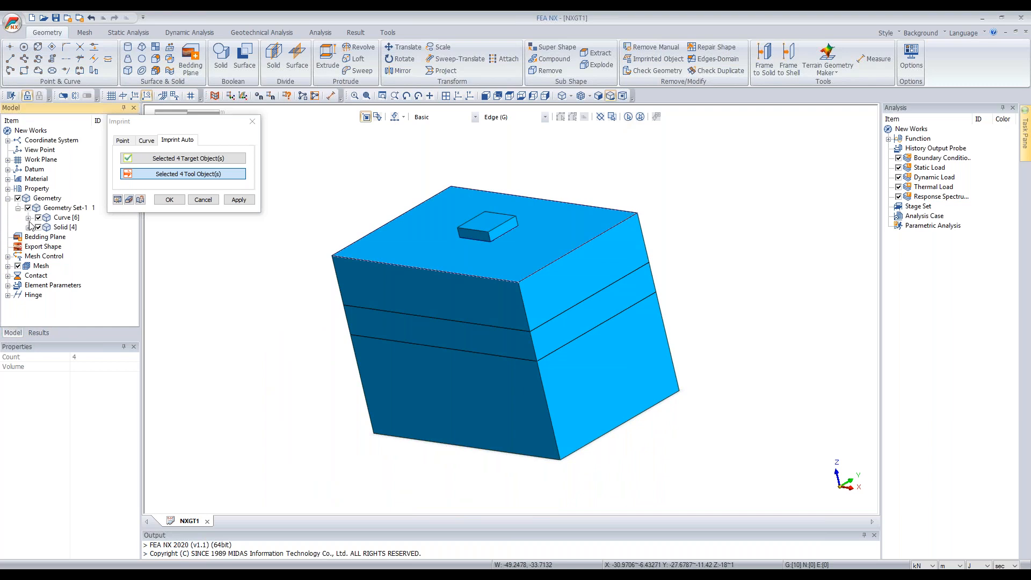
pyautogui.click(28, 218)
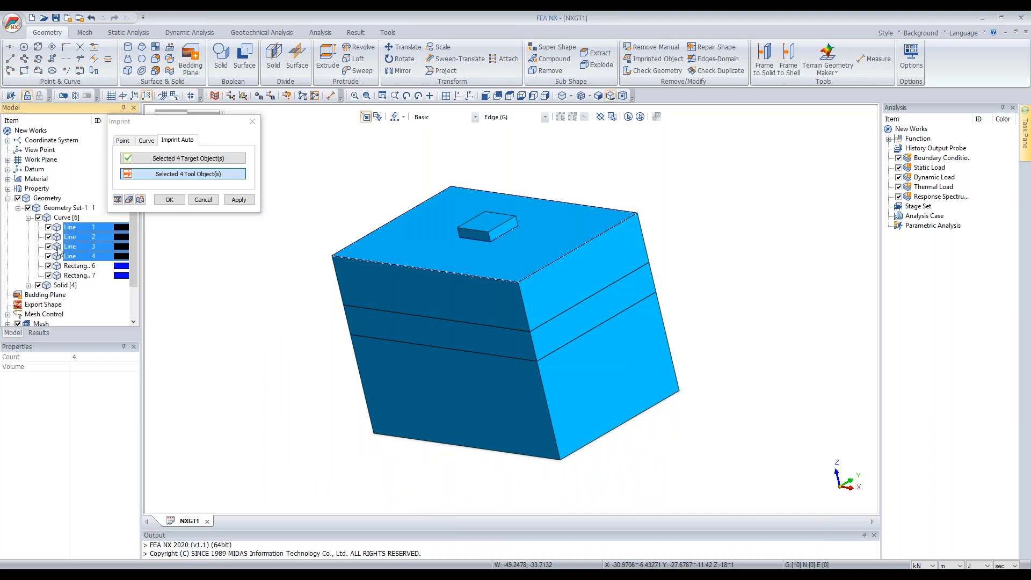
pyautogui.click(38, 286)
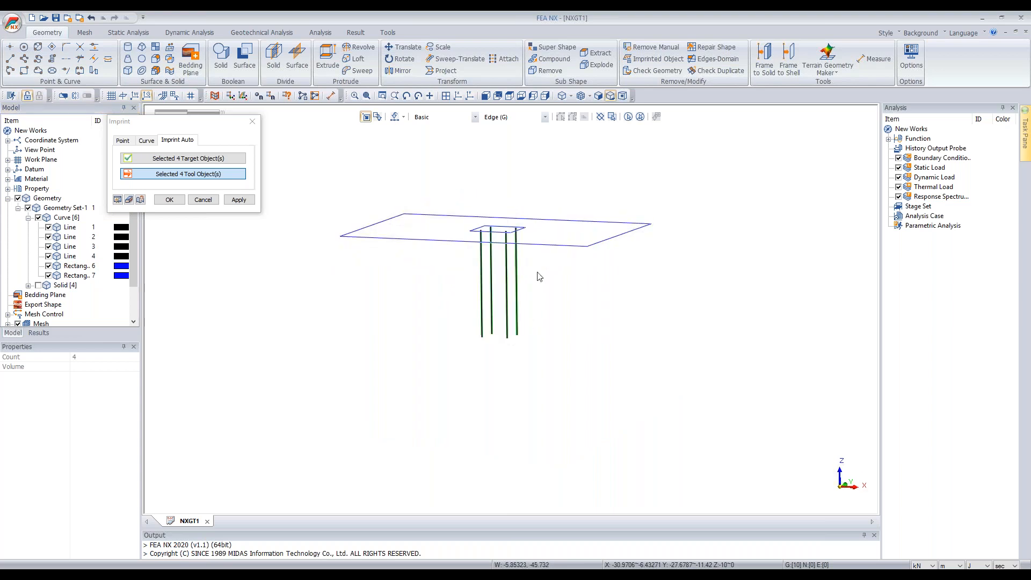
pyautogui.click(38, 286)
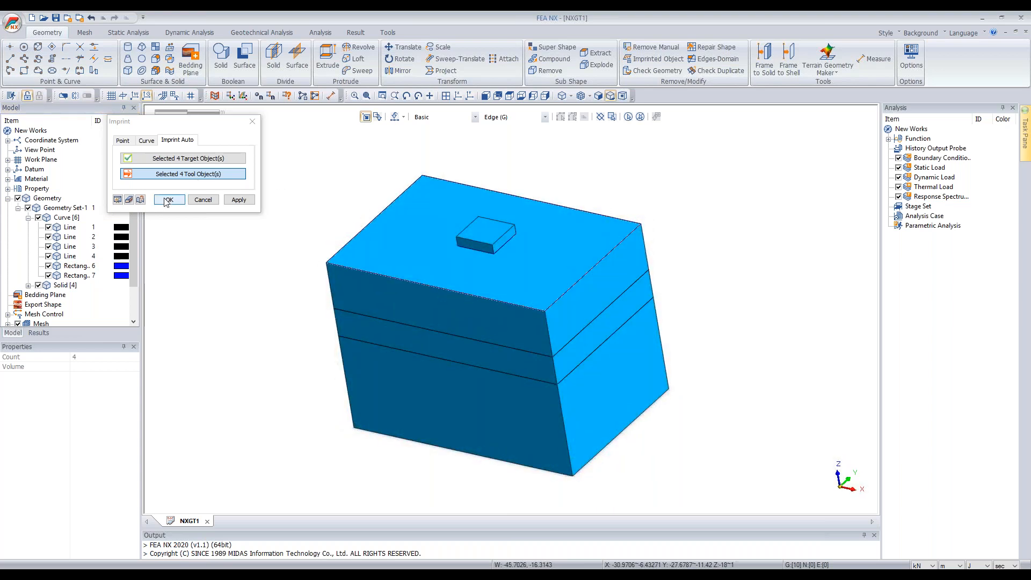
# Step: Run the imprint of the pile lines on the solids and collapse the curve list
pyautogui.click(168, 199)
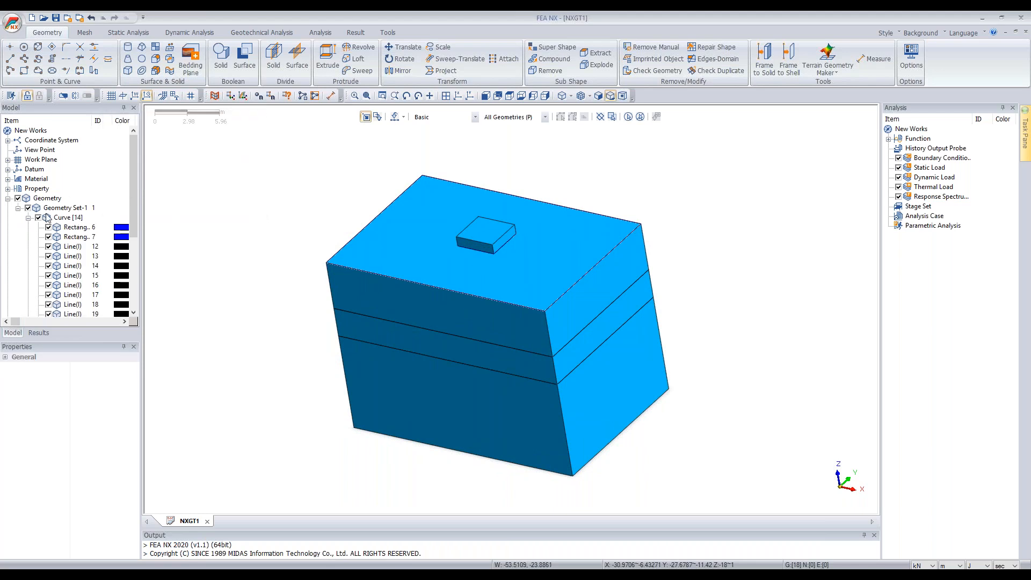
pyautogui.click(28, 217)
pyautogui.moveTo(645, 293); pyautogui.dragTo(593, 270, button='middle')
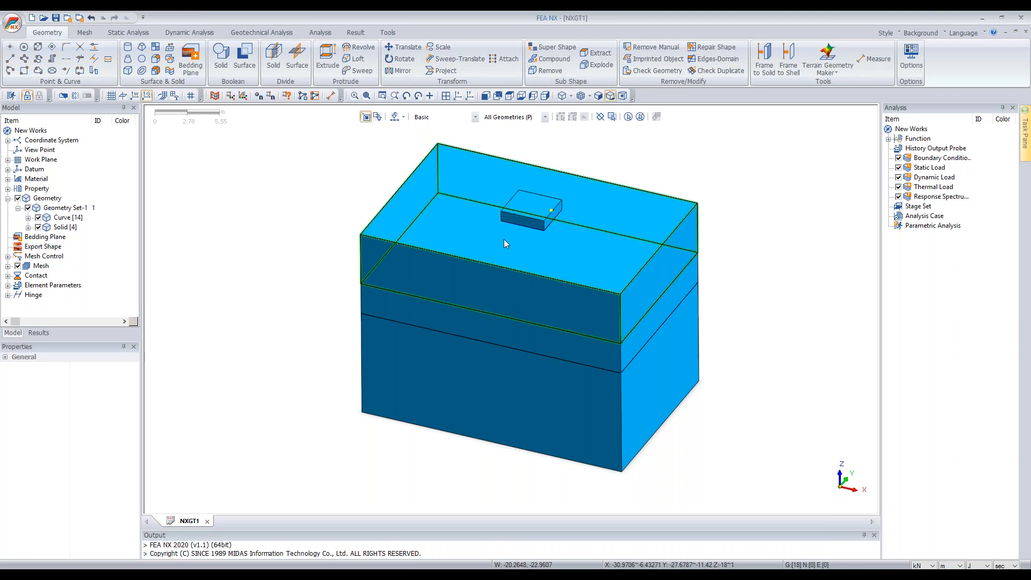
# Step: Auto-connect all four solids so they share faces, using the Boolean method
pyautogui.click(170, 59)
pyautogui.moveTo(115, 130); pyautogui.dragTo(294, 165)
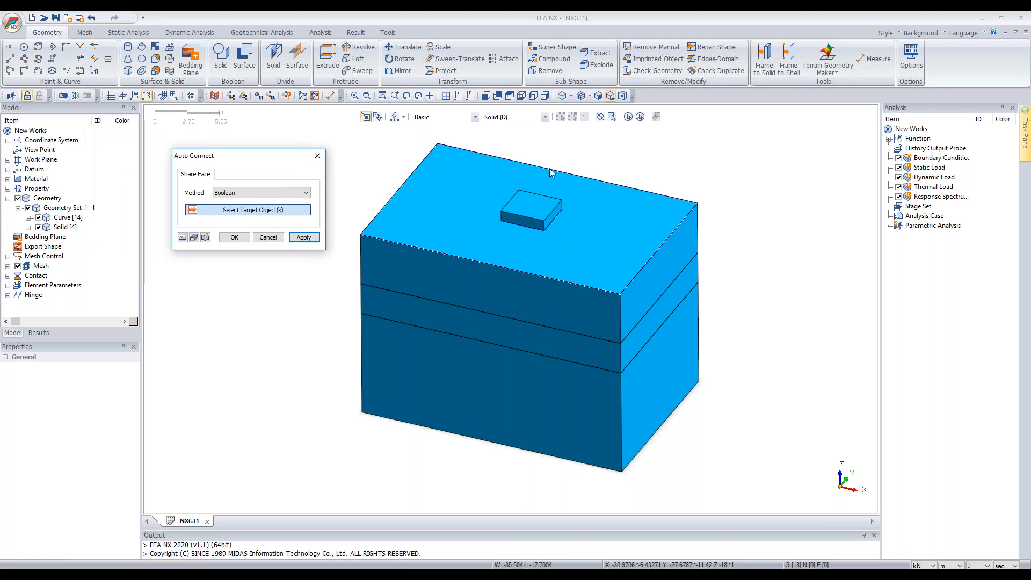
pyautogui.click(629, 119)
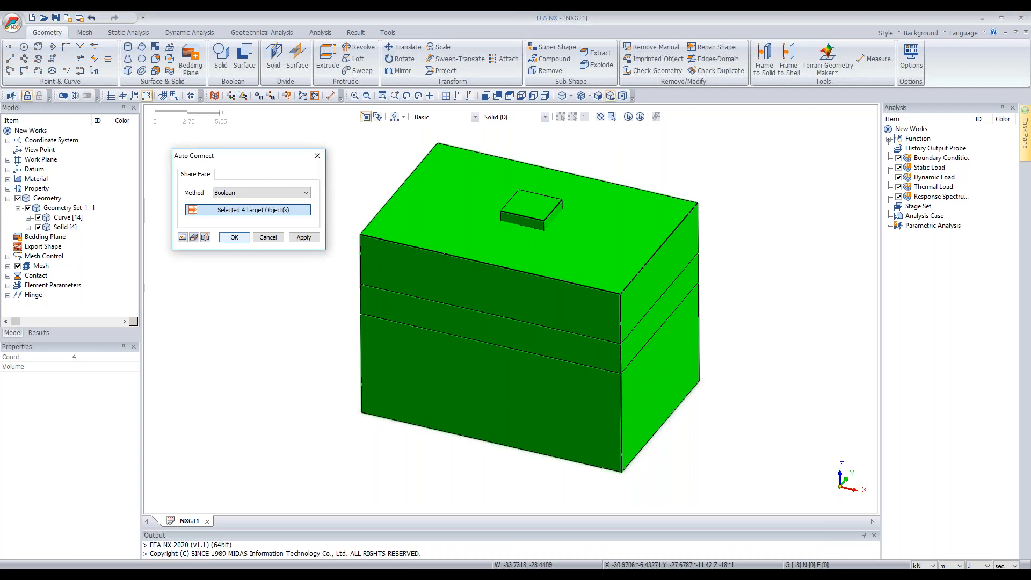
pyautogui.click(234, 237)
# Step: Check the visible shapes for duplicate faces including sub-faces, excluding duplicate edges, and inspect the layer interfaces
pyautogui.moveTo(451, 317); pyautogui.dragTo(519, 322, button='middle')
pyautogui.click(718, 70)
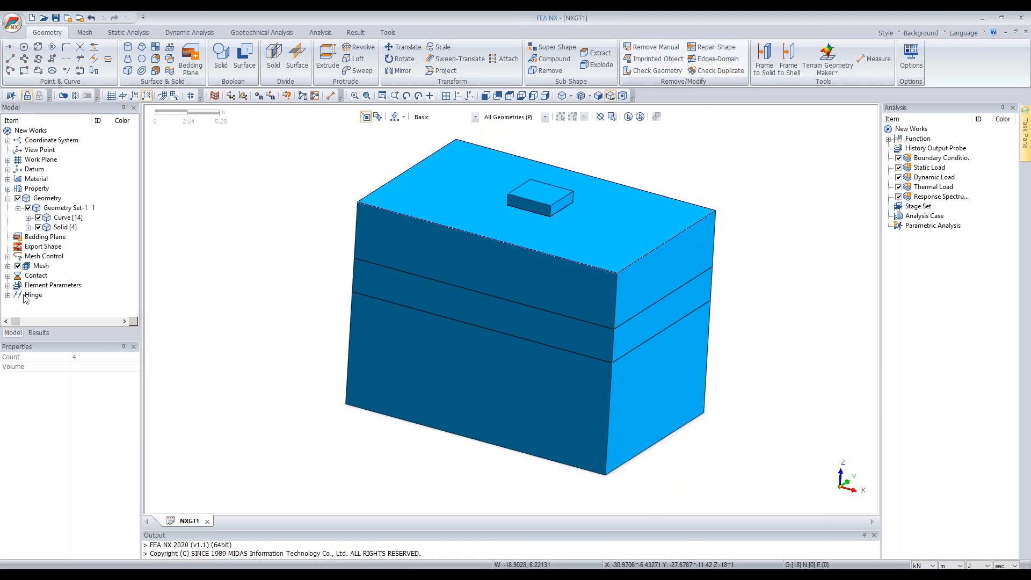
pyautogui.click(26, 221)
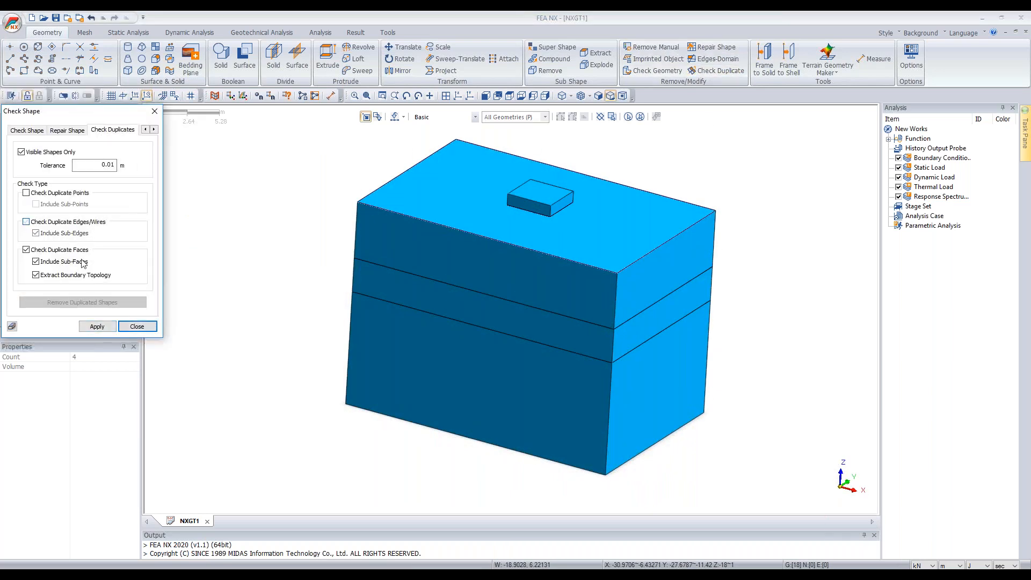
pyautogui.click(97, 327)
pyautogui.moveTo(626, 321); pyautogui.dragTo(656, 262, button='middle')
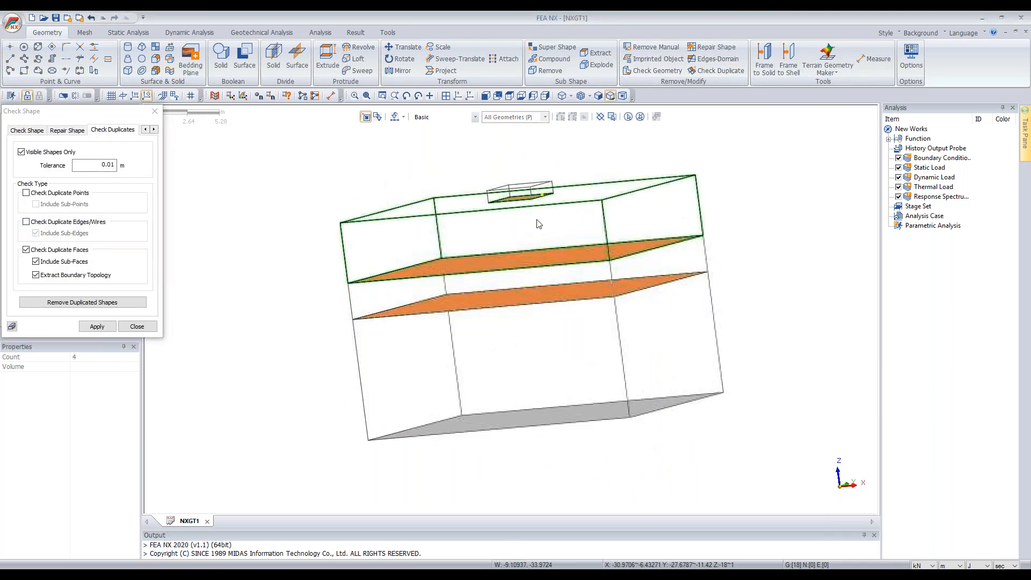
pyautogui.moveTo(565, 289); pyautogui.dragTo(492, 292, button='middle')
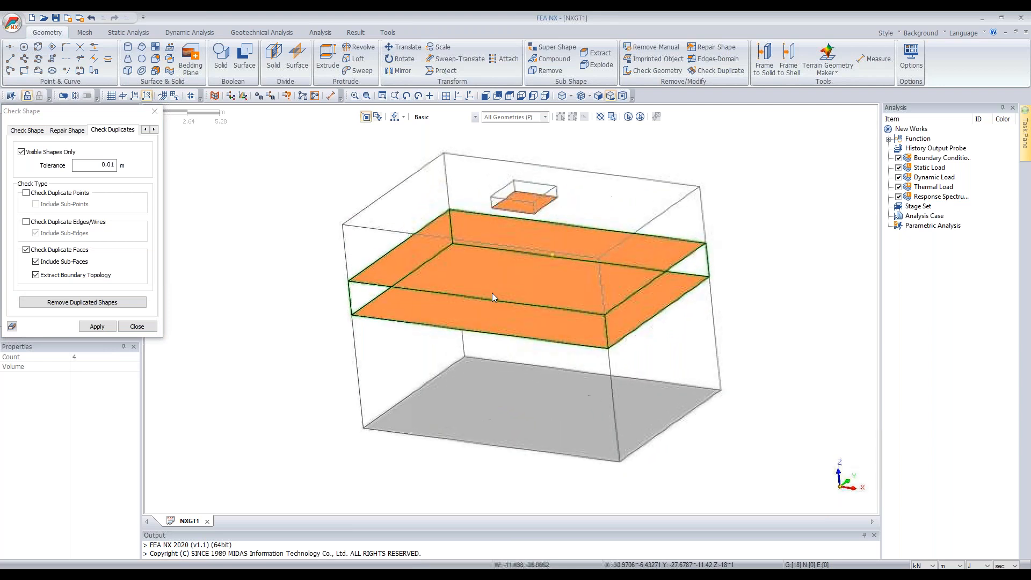
# Step: Add duplicate points and sub-points to the duplicate check, run it again and inspect the pile positions on the interfaces
pyautogui.click(72, 302)
pyautogui.click(110, 274)
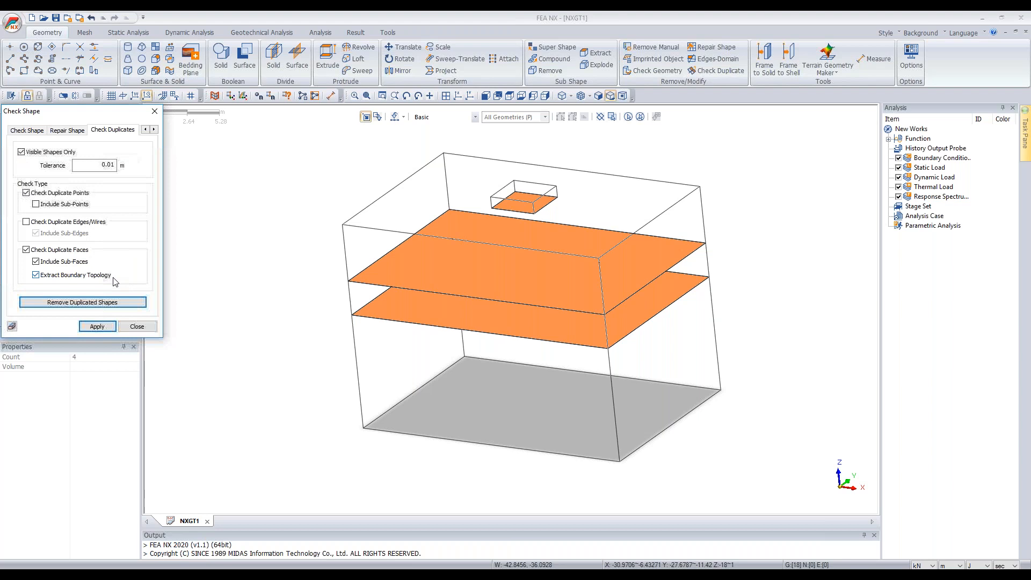
pyautogui.click(66, 204)
pyautogui.click(97, 326)
pyautogui.moveTo(466, 274); pyautogui.dragTo(488, 263, button='middle')
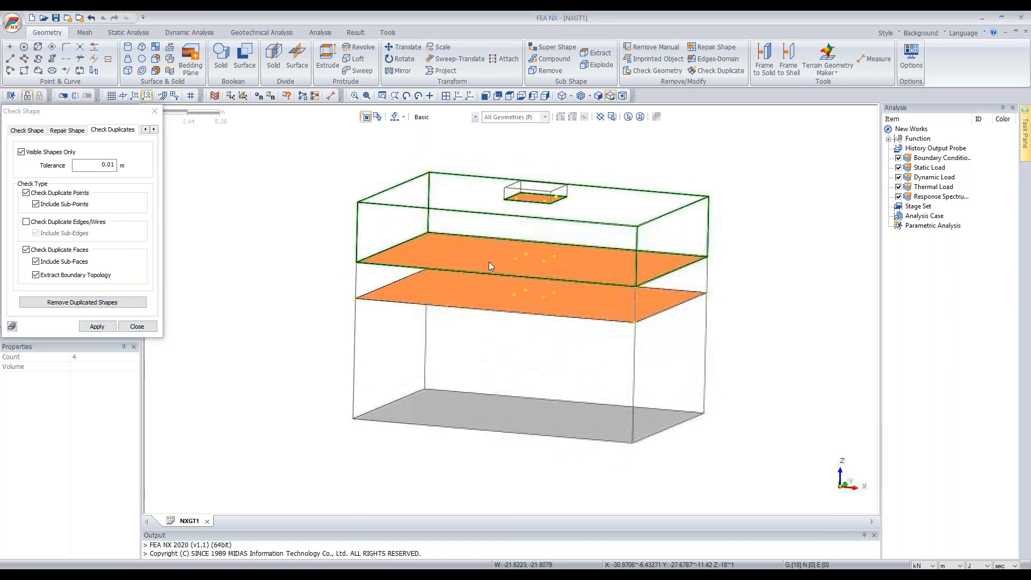
# Step: Inspect the duplicate faces and pile points on the layer interfaces from several angles, close the duplicate check and examine the soil layers
pyautogui.moveTo(89, 116); pyautogui.dragTo(241, 145)
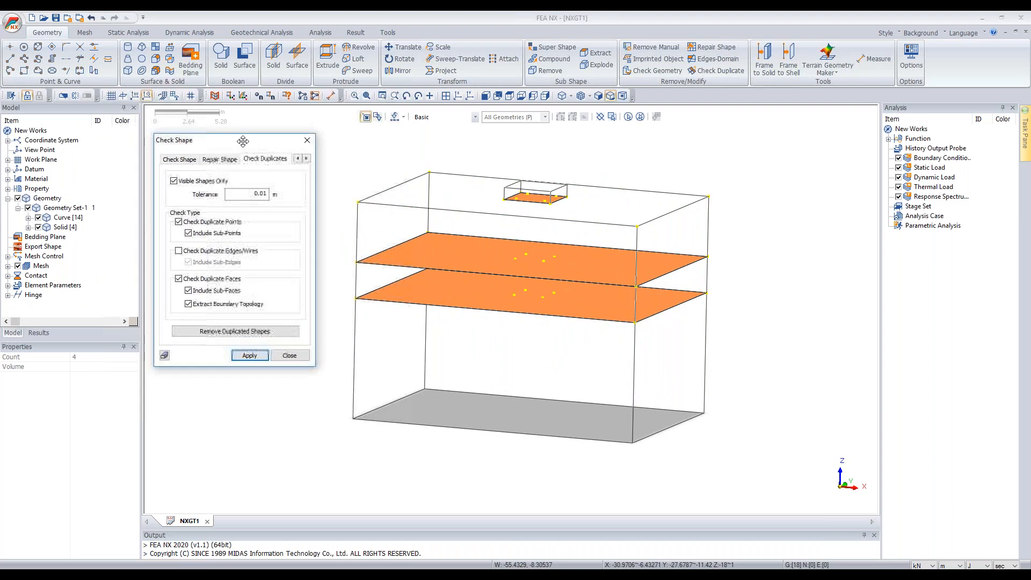
pyautogui.moveTo(568, 333); pyautogui.dragTo(535, 447, button='middle')
pyautogui.scroll(5, 536, 270)
pyautogui.scroll(3, 539, 307)
pyautogui.scroll(-3, 535, 447)
pyautogui.moveTo(602, 281); pyautogui.dragTo(351, 333, button='middle')
pyautogui.click(290, 356)
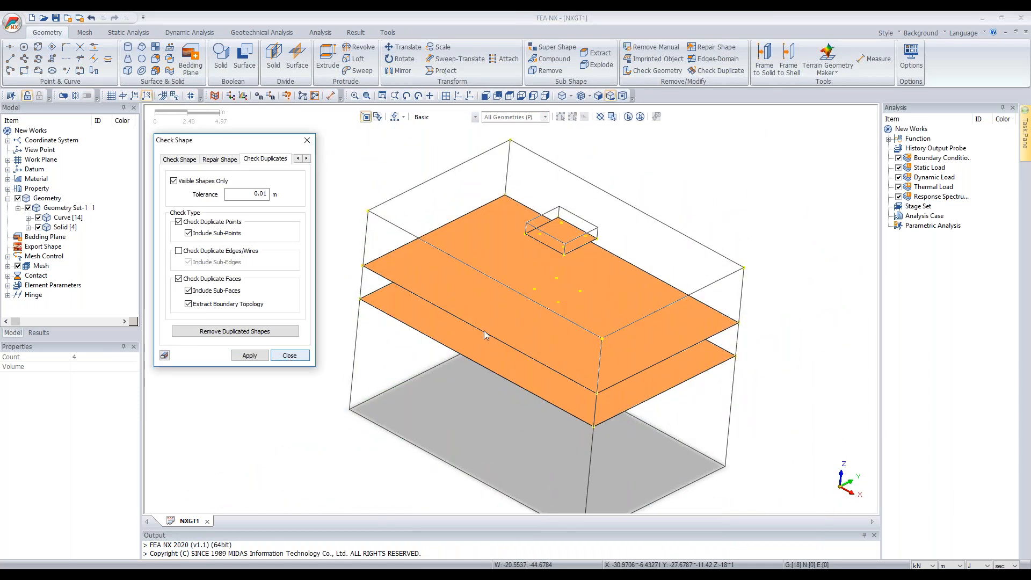
pyautogui.moveTo(709, 197); pyautogui.dragTo(700, 196, button='middle')
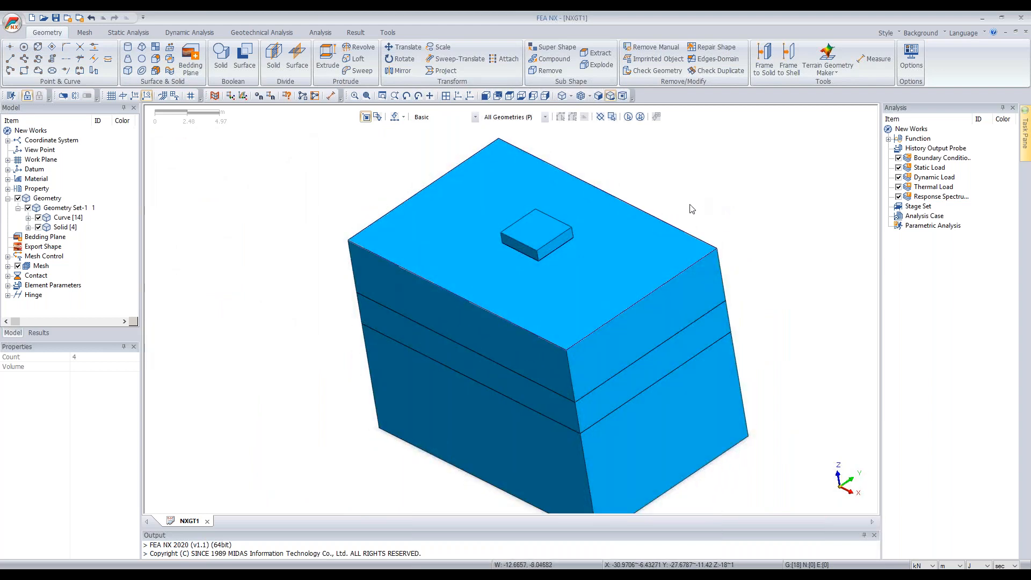
pyautogui.scroll(-2, 370, 305)
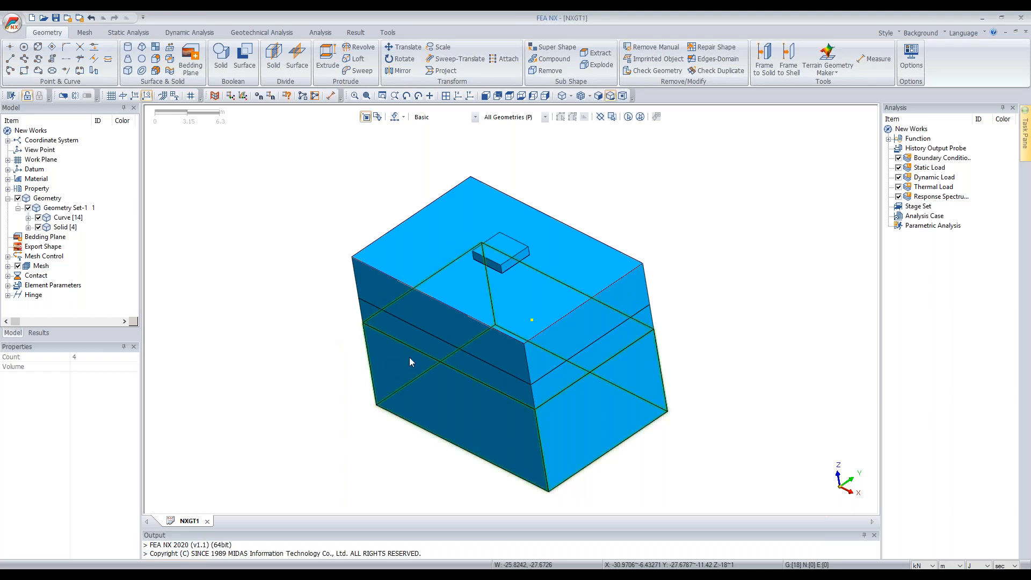
pyautogui.moveTo(437, 347); pyautogui.dragTo(446, 340, button='middle')
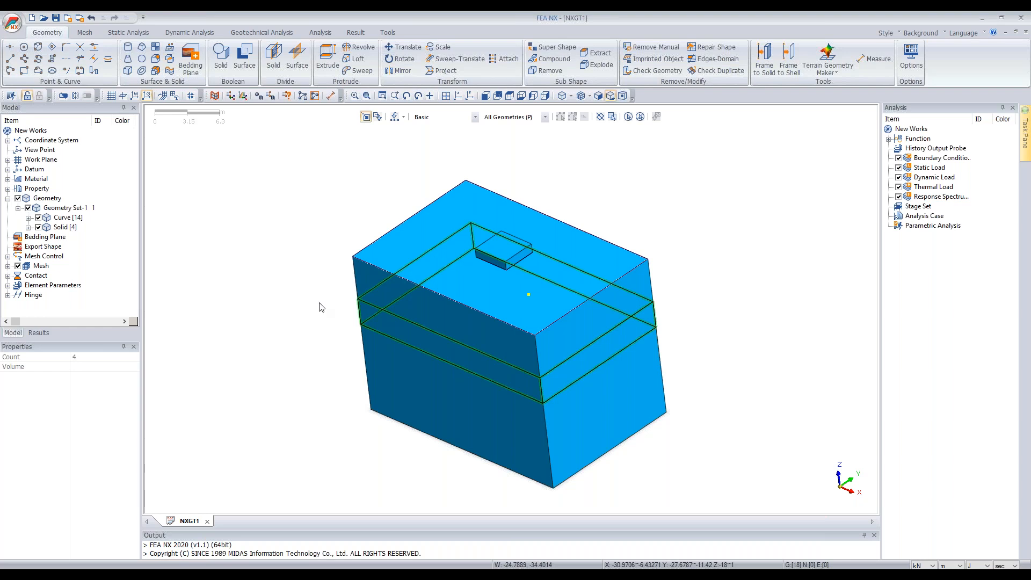
# Step: Create a new isotropic elastic structural material named Concrete
pyautogui.click(77, 37)
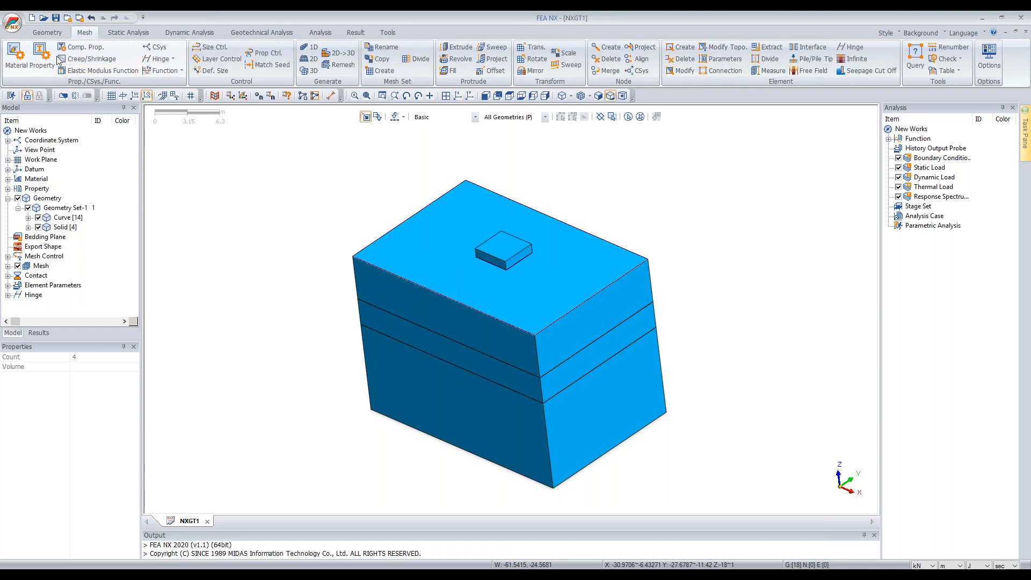
pyautogui.click(215, 131)
pyautogui.click(213, 144)
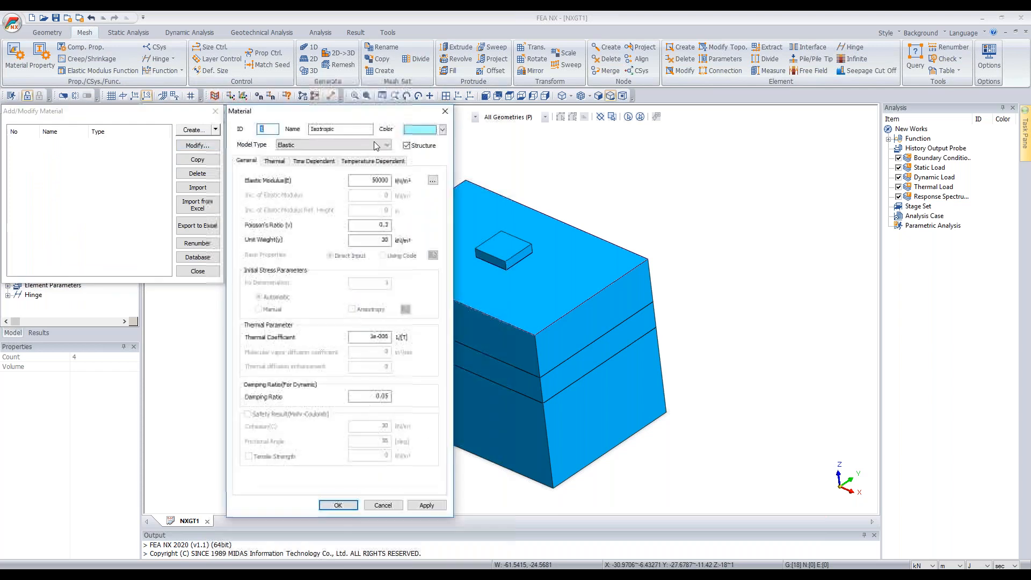
pyautogui.write('Concrete')
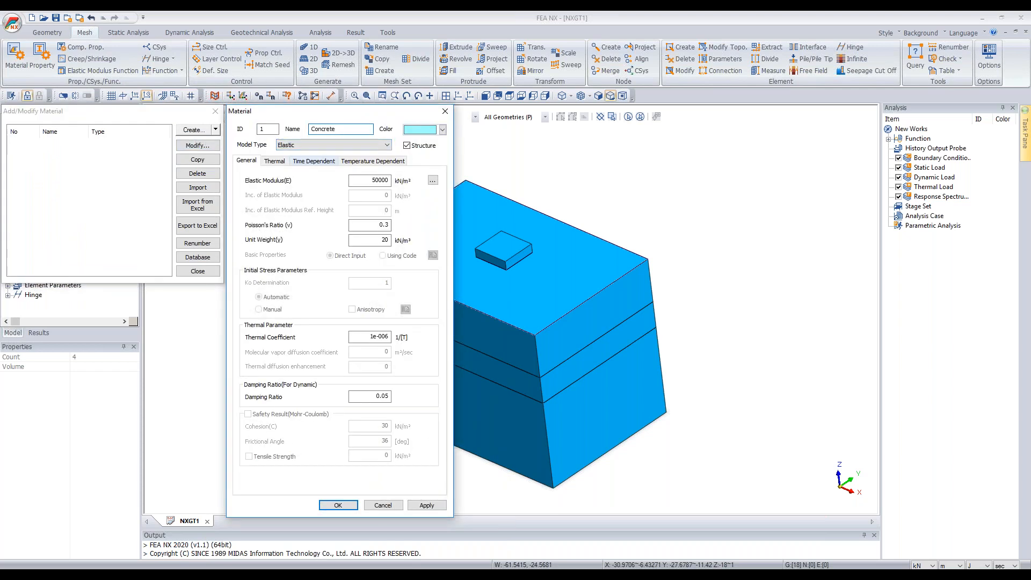
# Step: Set the Concrete material's elastic modulus to 2e7 kN/m², Poisson's ratio to 0.2 and unit weight to 25 kN/m³
pyautogui.moveTo(364, 182); pyautogui.dragTo(426, 185)
pyautogui.write('2e7')
pyautogui.moveTo(350, 226); pyautogui.dragTo(437, 227)
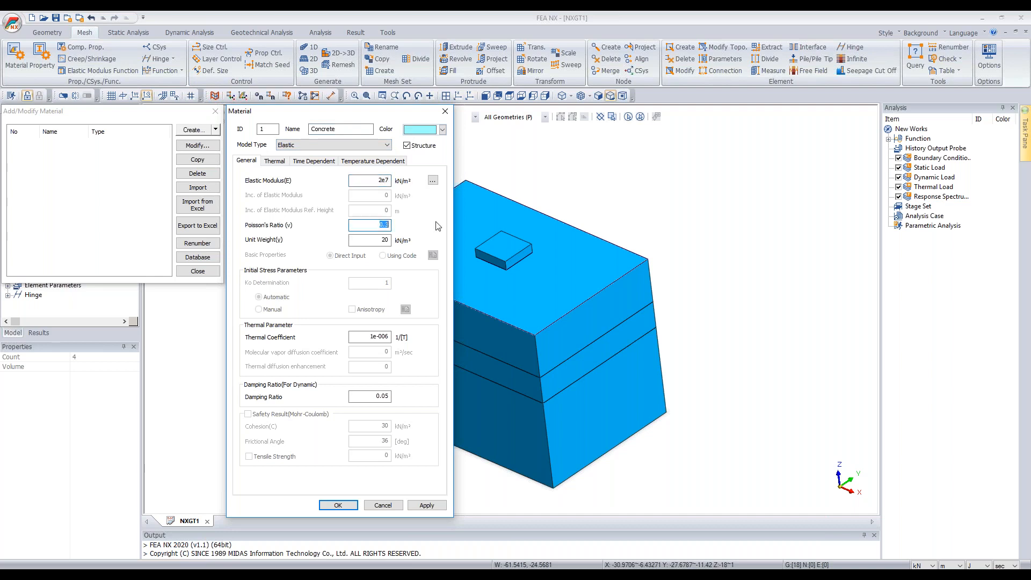
pyautogui.write('0.2')
pyautogui.press('Tab')
pyautogui.write('25')
pyautogui.click(338, 505)
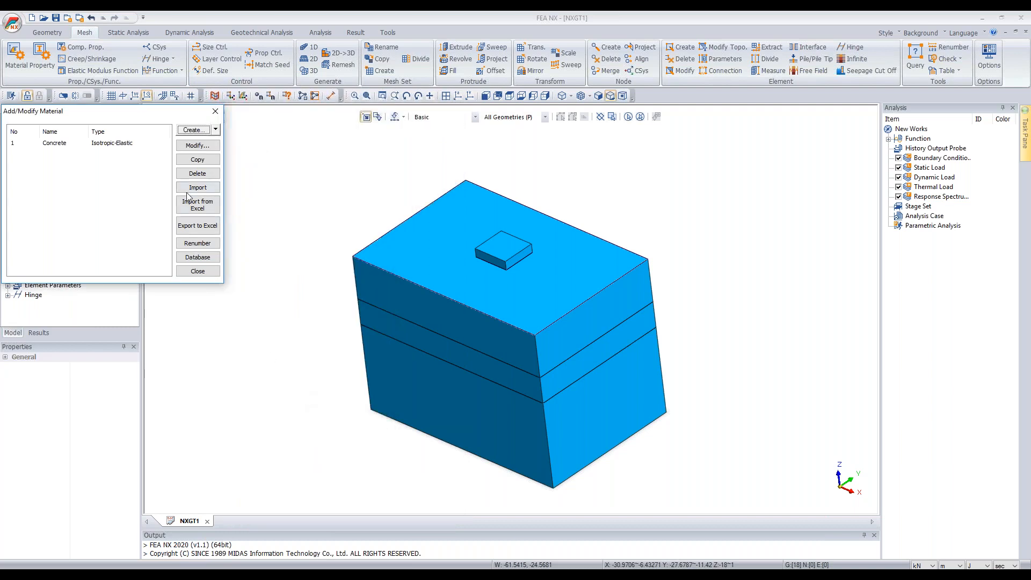
# Step: Create a second isotropic material named Medium Sand with the Mohr-Coulomb model and the structure option off
pyautogui.click(216, 130)
pyautogui.click(204, 141)
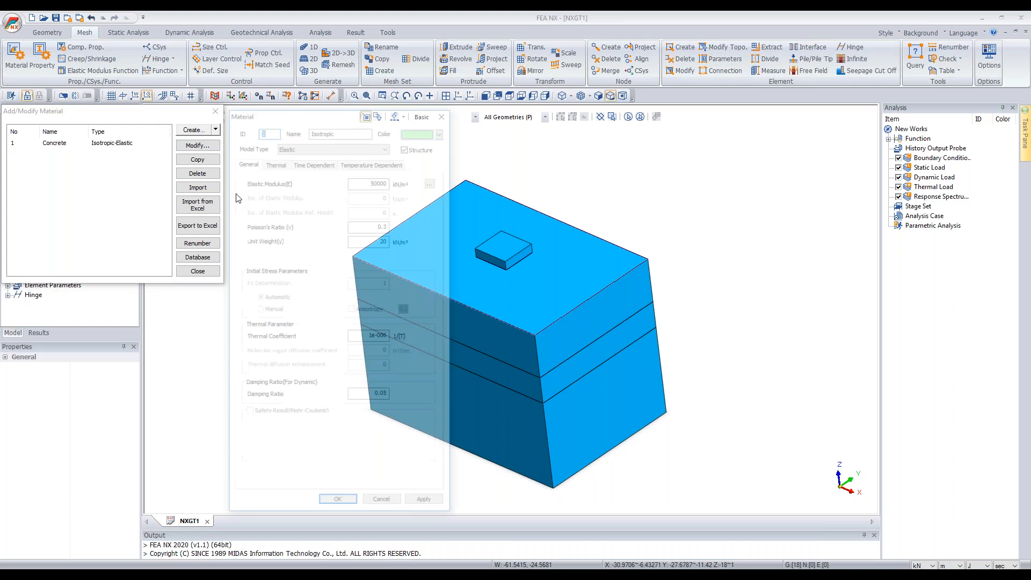
pyautogui.moveTo(432, 111); pyautogui.dragTo(484, 108)
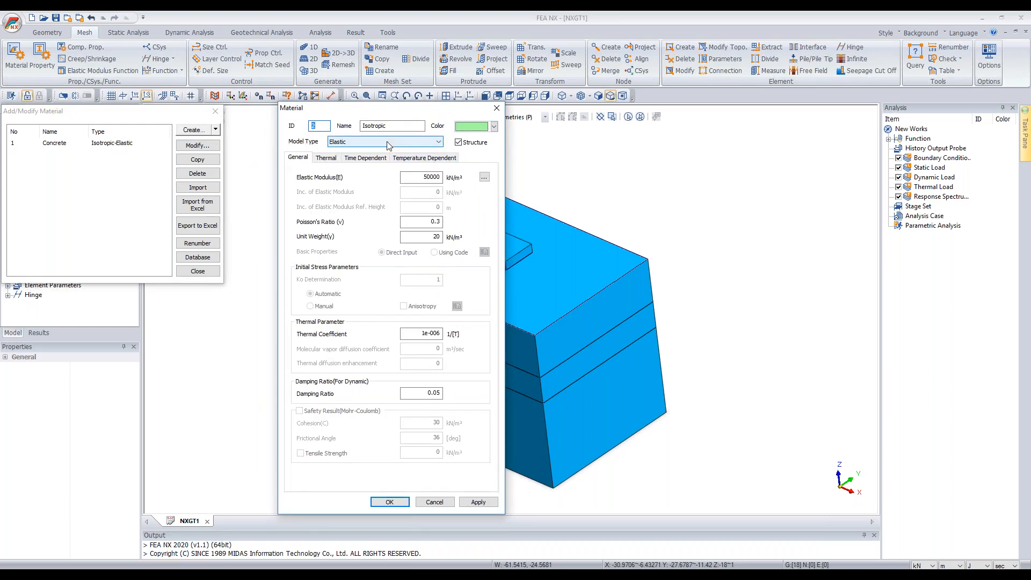
pyautogui.click(459, 142)
pyautogui.click(401, 142)
pyautogui.click(419, 176)
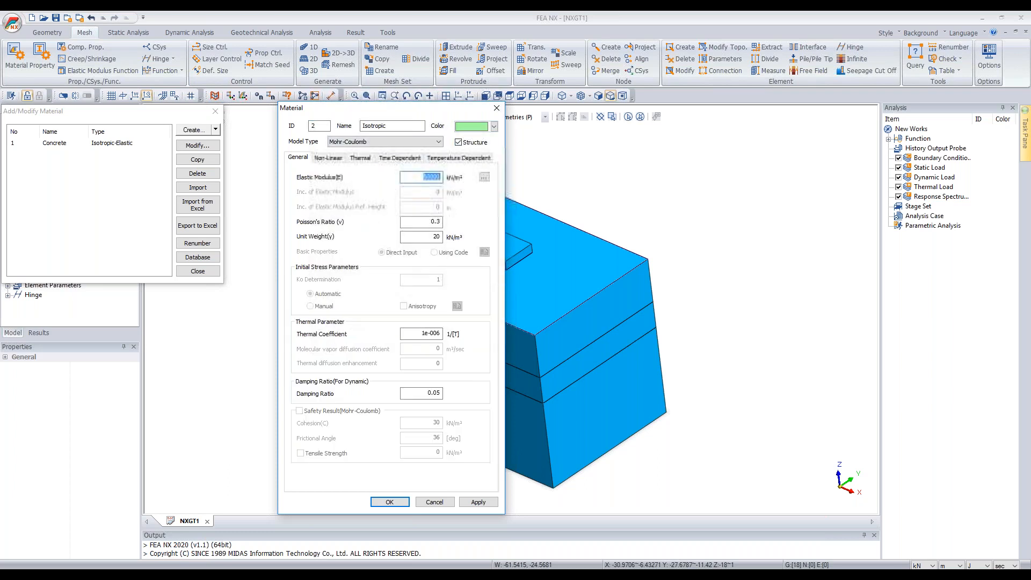
pyautogui.click(459, 142)
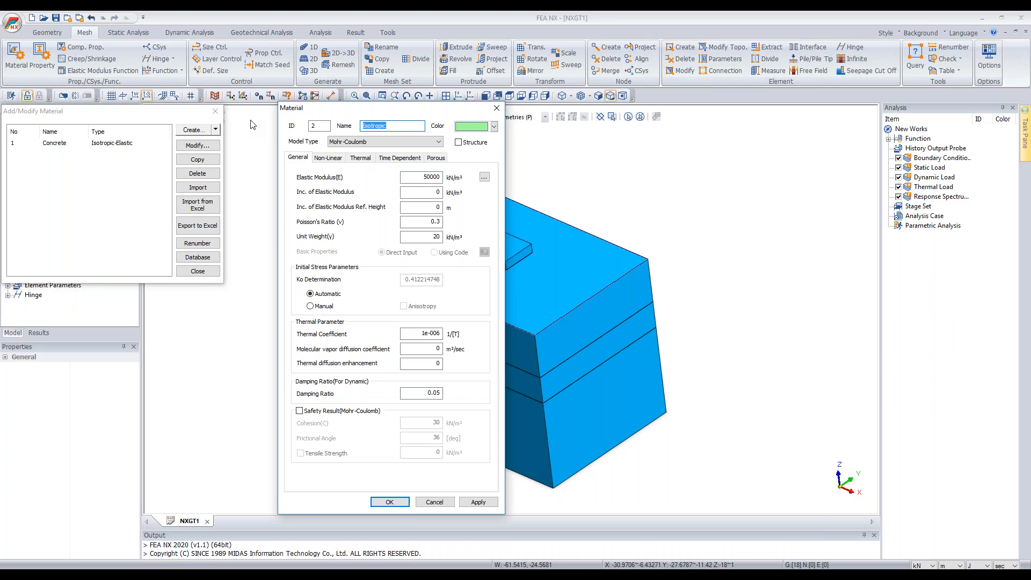
pyautogui.write('Medium Sand')
# Step: Set Medium Sand's elastic modulus to 50000 kN/m², Poisson's ratio to 0.3 and unit weight to 18 kN/m³
pyautogui.moveTo(411, 177); pyautogui.dragTo(446, 184)
pyautogui.click(441, 177)
pyautogui.doubleClick(429, 223)
pyautogui.click(427, 241)
pyautogui.moveTo(427, 241); pyautogui.dragTo(452, 242)
# Step: Give Medium Sand a cohesion of 15 kN/m² and a frictional angle of 31 degrees, and add it to the material list
pyautogui.click(338, 160)
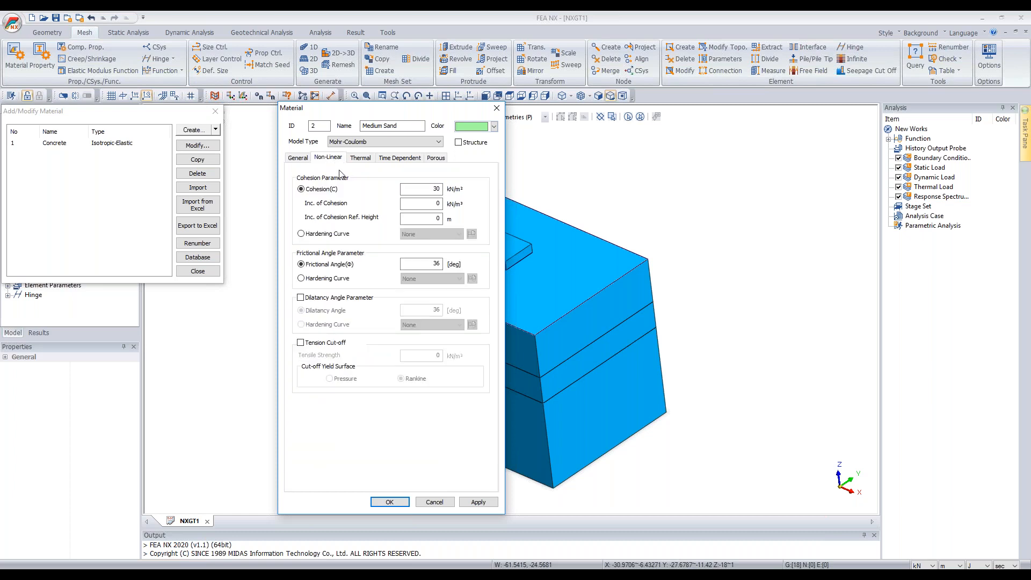
pyautogui.doubleClick(436, 189)
pyautogui.doubleClick(433, 264)
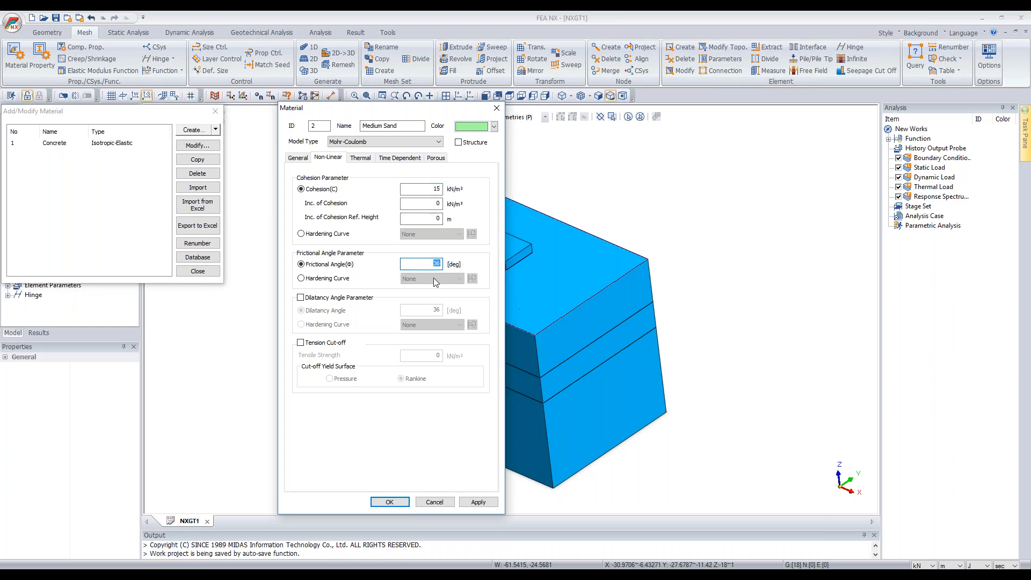
pyautogui.write('33')
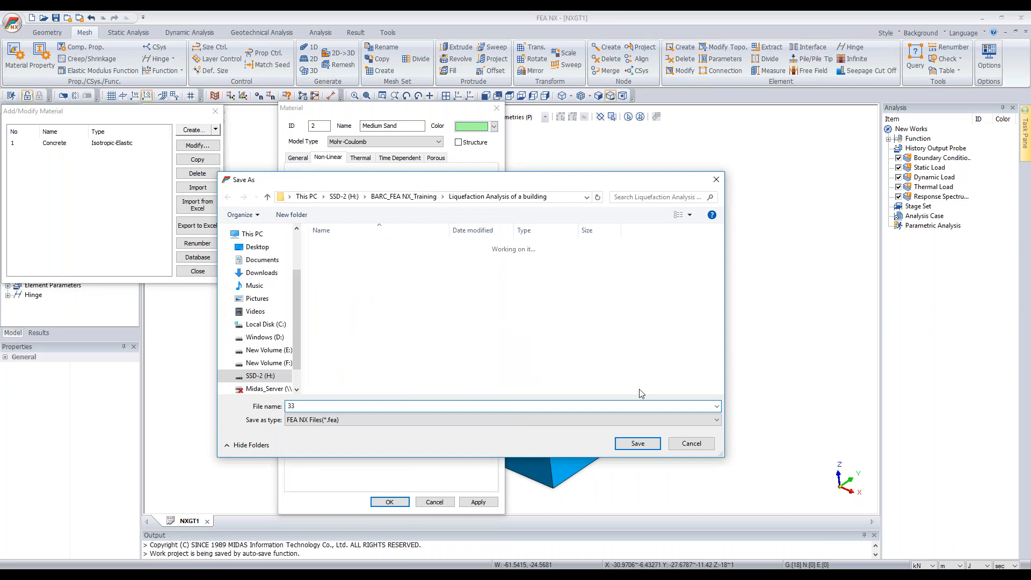
pyautogui.click(691, 444)
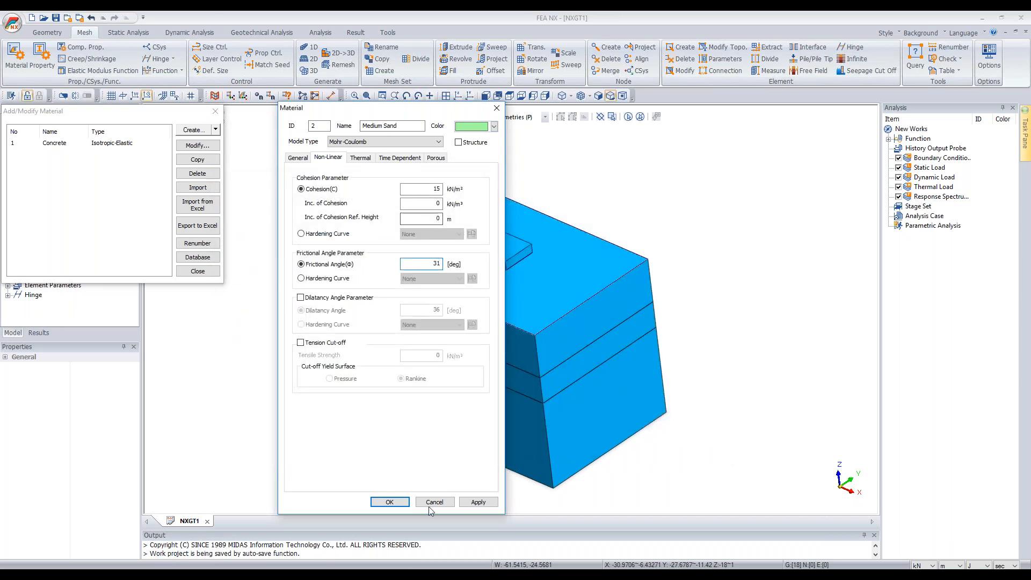
pyautogui.click(478, 502)
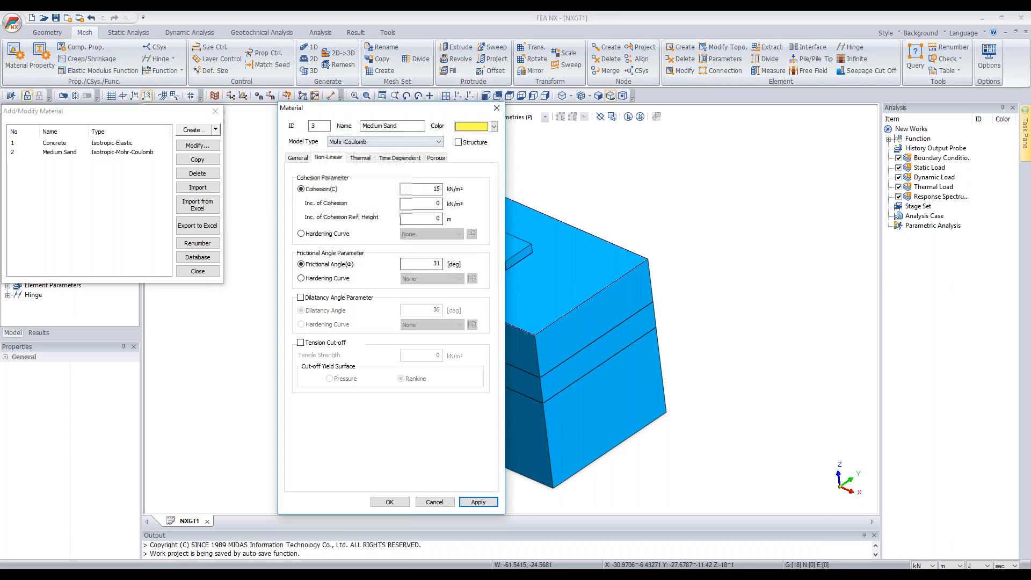
# Step: Name the third material Dense Sand and set its elastic modulus to 60000 kN/m²
pyautogui.click(299, 157)
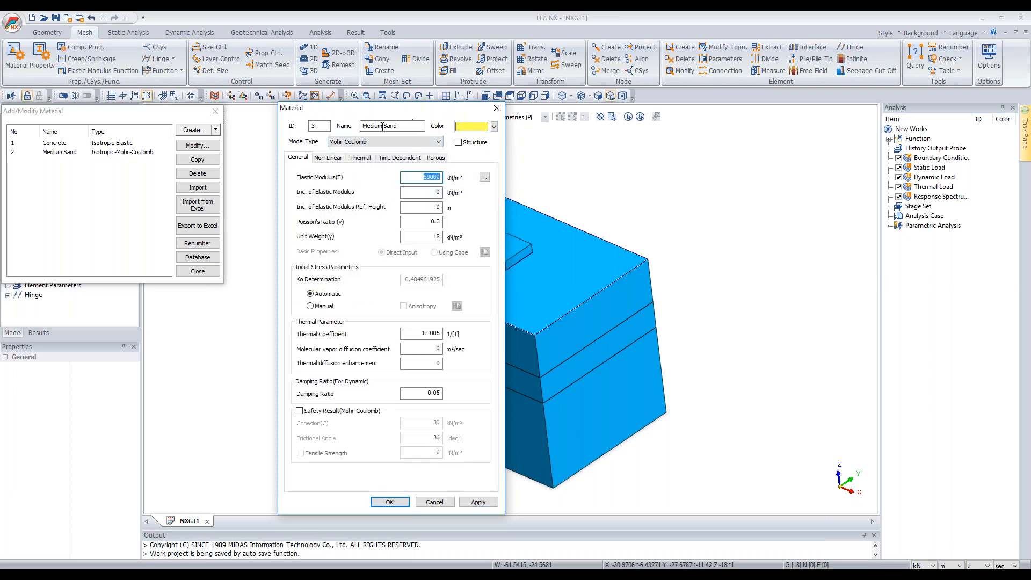
pyautogui.doubleClick(383, 126)
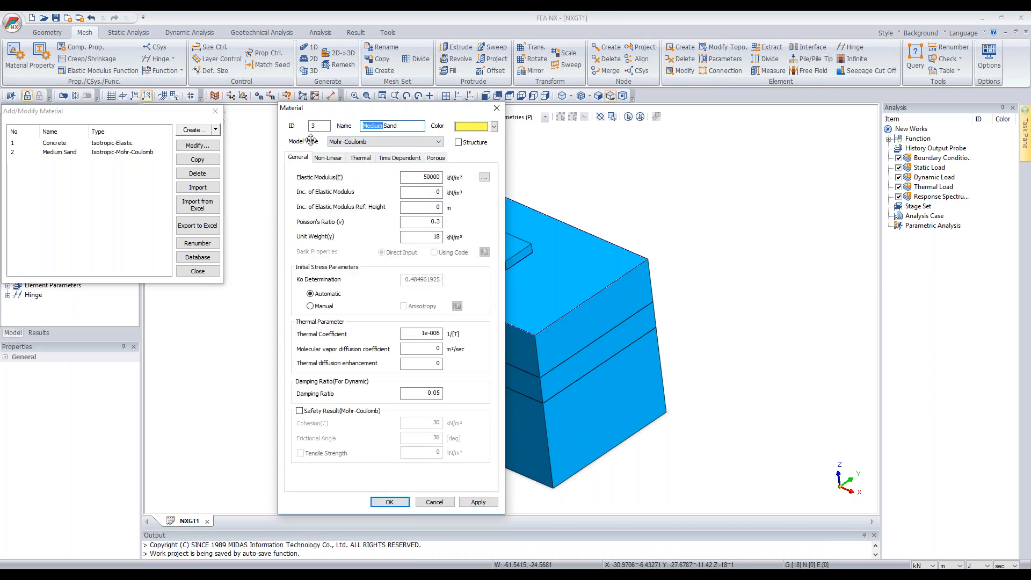
pyautogui.write('Dense')
pyautogui.click(426, 177)
pyautogui.press('BackSpace')
pyautogui.write('5')
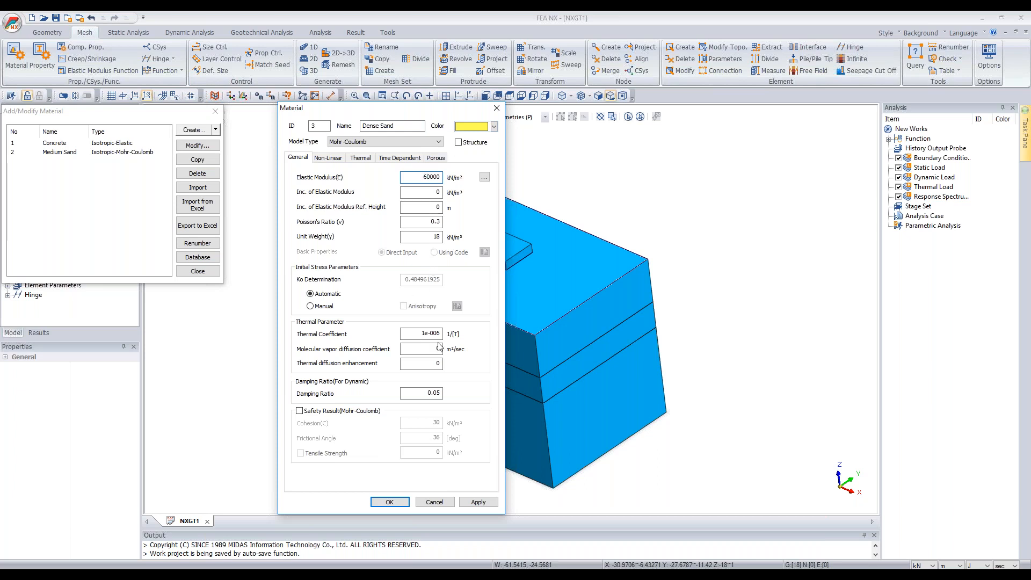
# Step: Set Dense Sand's unit weight to 20 kN/m³
pyautogui.doubleClick(431, 237)
pyautogui.write('19')
pyautogui.click(425, 237)
pyautogui.doubleClick(425, 237)
pyautogui.write('20')
# Step: Give Dense Sand a cohesion of 25 kN/m² and a frictional angle of 36 degrees, and add it to the material list
pyautogui.click(328, 157)
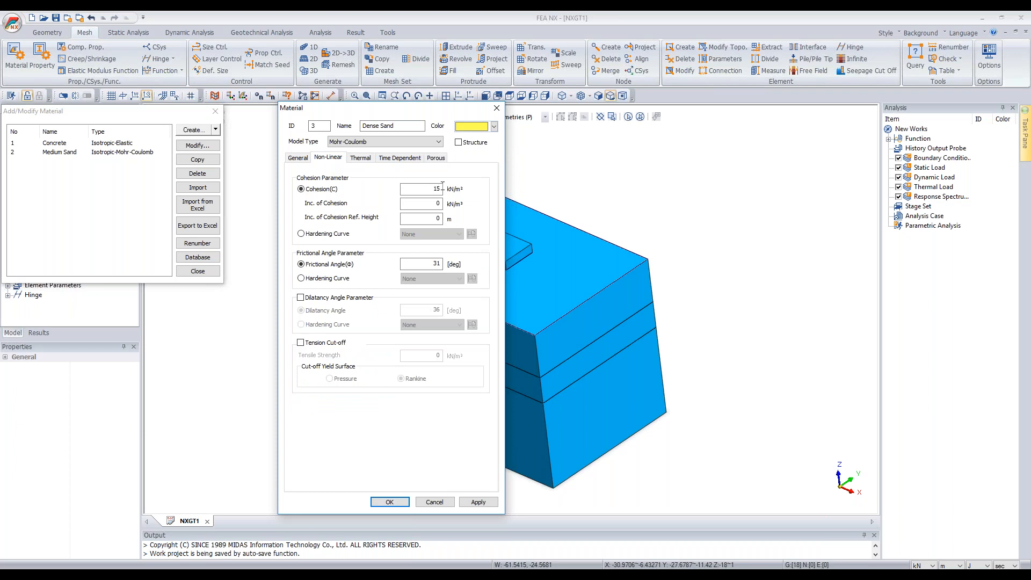
pyautogui.click(437, 157)
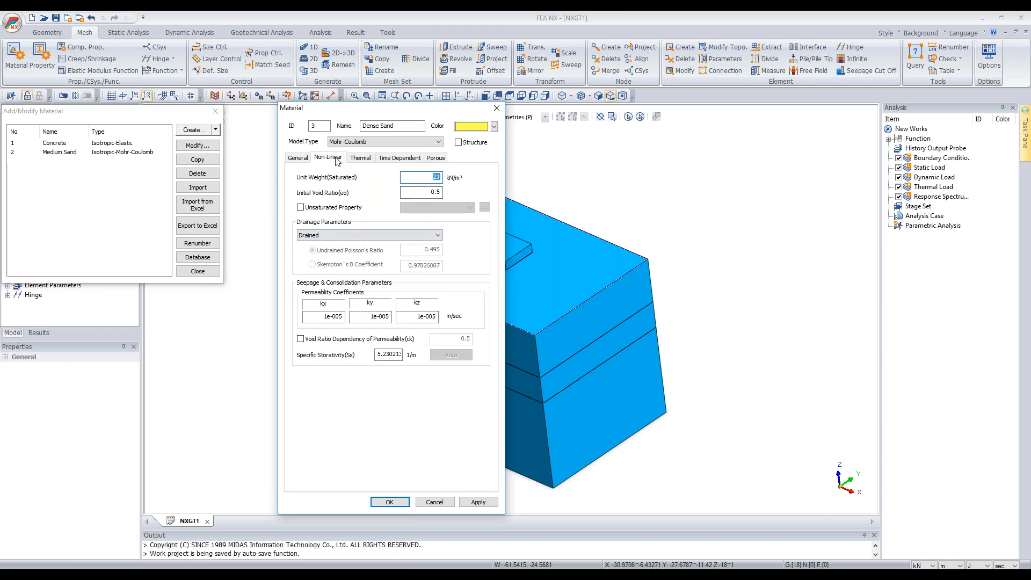
pyautogui.click(336, 158)
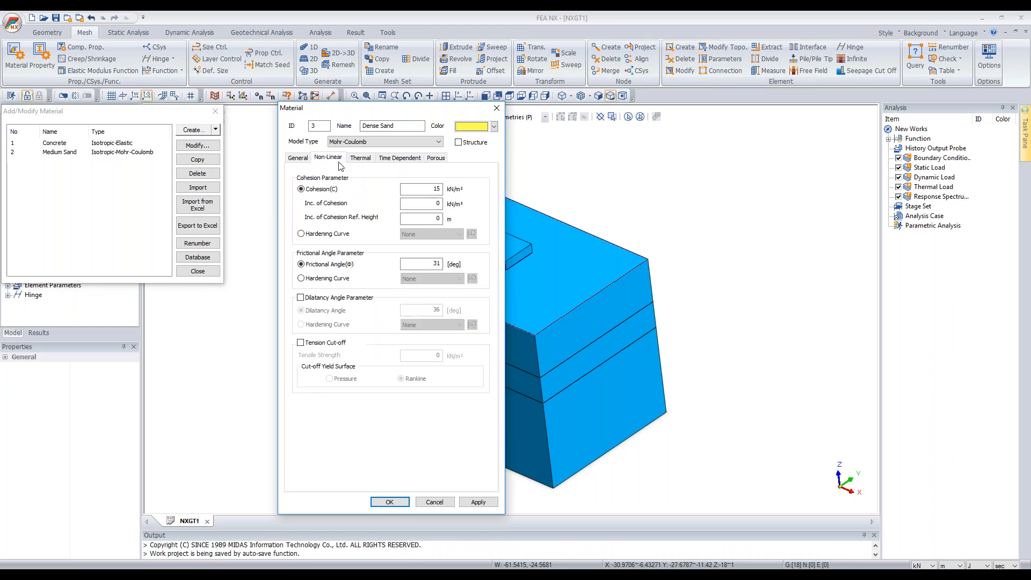
pyautogui.doubleClick(433, 189)
pyautogui.write('25')
pyautogui.write('3')
pyautogui.click(475, 502)
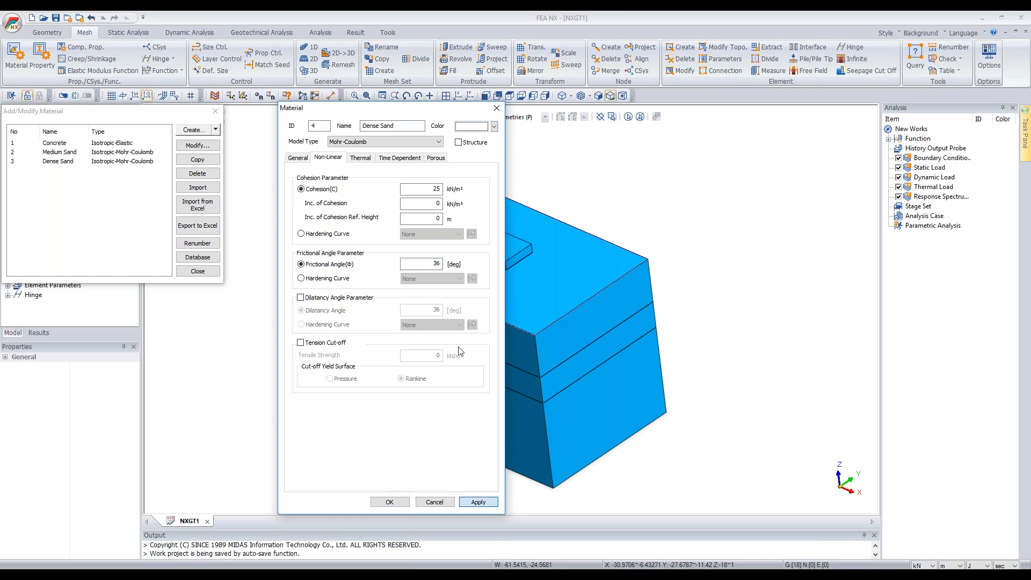
# Step: Name the fourth material Soft Rock and set its cohesion to 100 kN/m² and frictional angle to 38 degrees
pyautogui.click(383, 125)
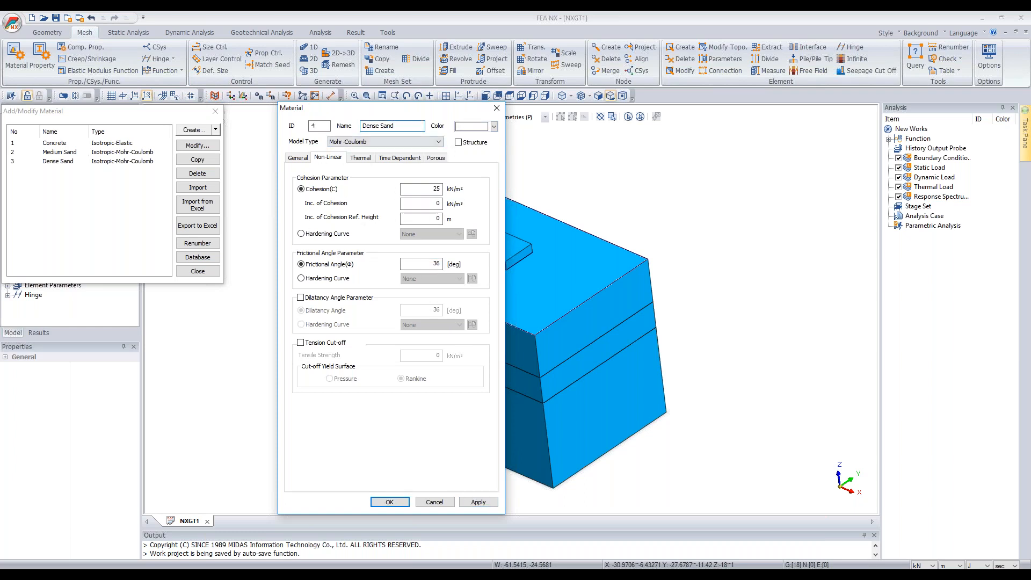
pyautogui.moveTo(399, 125); pyautogui.dragTo(362, 126)
pyautogui.write('Soft Rock')
pyautogui.moveTo(423, 189); pyautogui.dragTo(457, 190)
pyautogui.write('100')
pyautogui.doubleClick(436, 263)
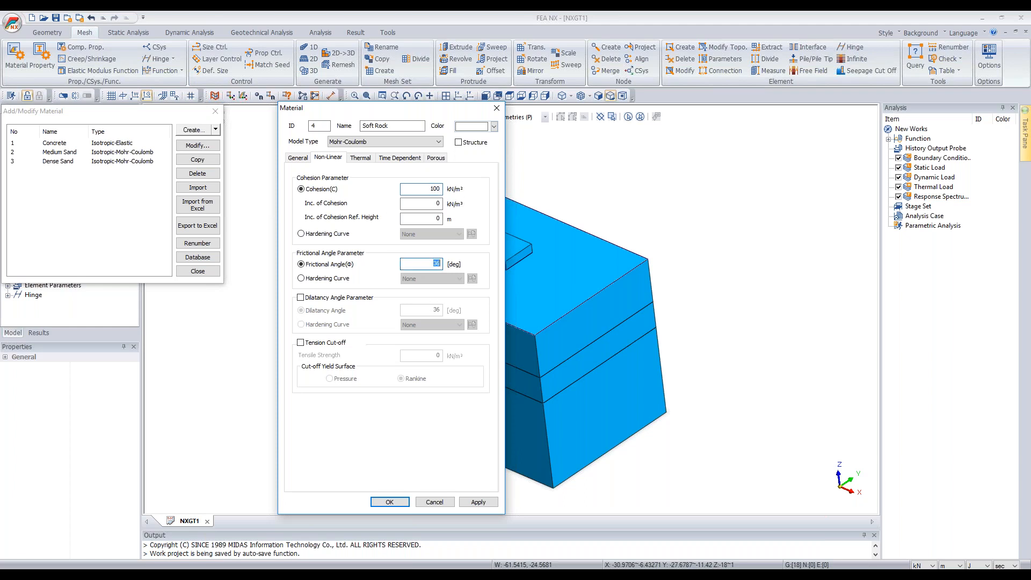
pyautogui.write('38')
# Step: Set Soft Rock's elastic modulus to 100000 kN/m², Poisson's ratio to 0.2 and unit weight to 22 kN/m³, and finish the material definitions
pyautogui.click(298, 158)
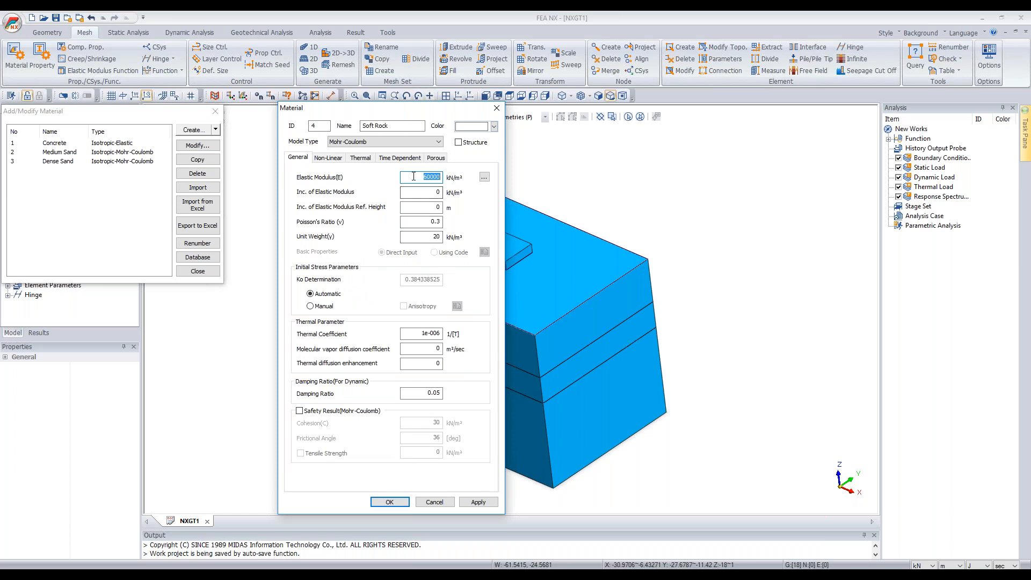
pyautogui.write('1')
pyautogui.doubleClick(434, 222)
pyautogui.write('0.2')
pyautogui.moveTo(436, 237); pyautogui.dragTo(459, 241)
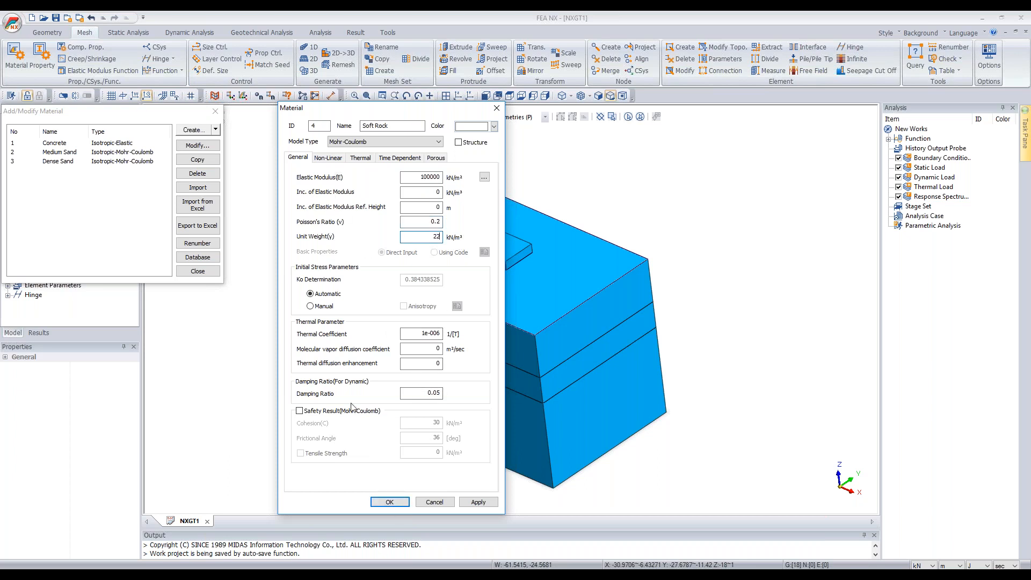
pyautogui.click(388, 501)
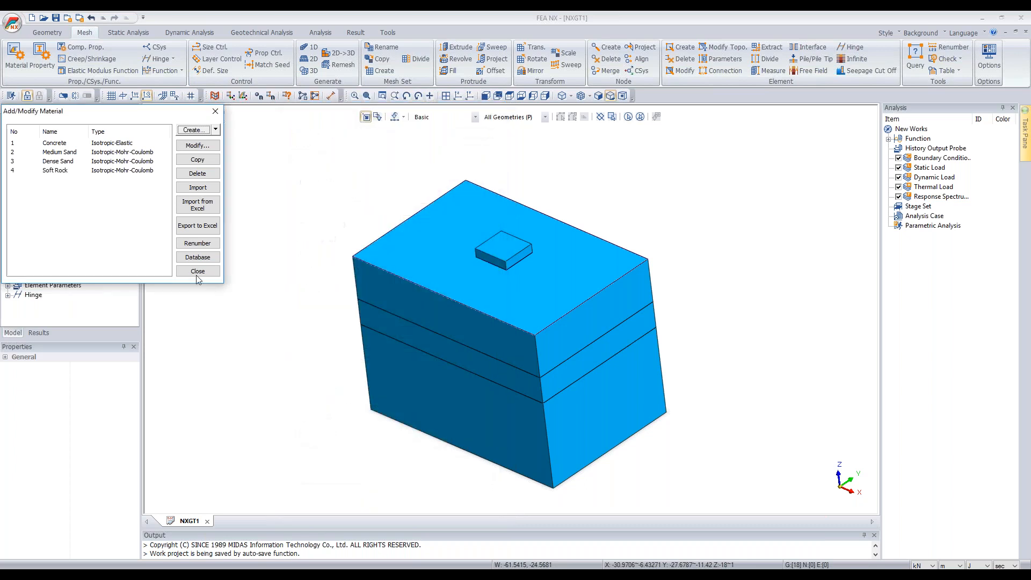
pyautogui.click(198, 271)
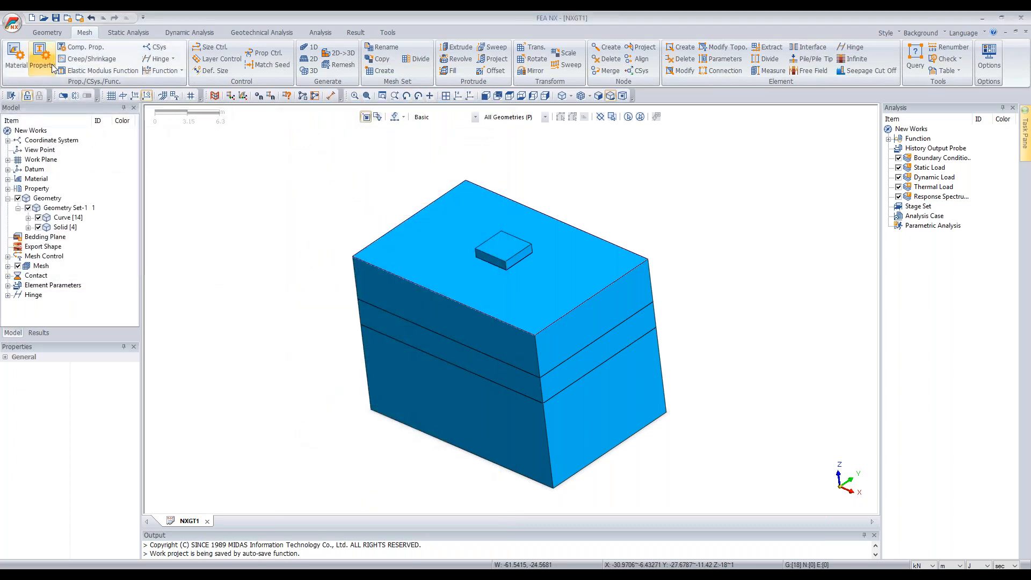
# Step: Start a 1D beam property using the Concrete material and name it Pile - Beam
pyautogui.click(53, 66)
pyautogui.click(198, 131)
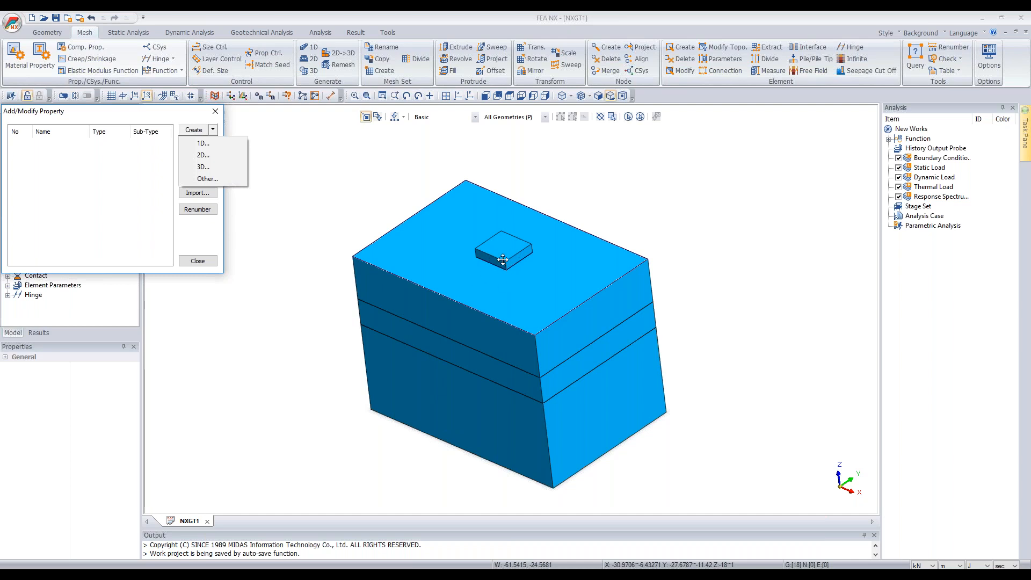
pyautogui.click(216, 144)
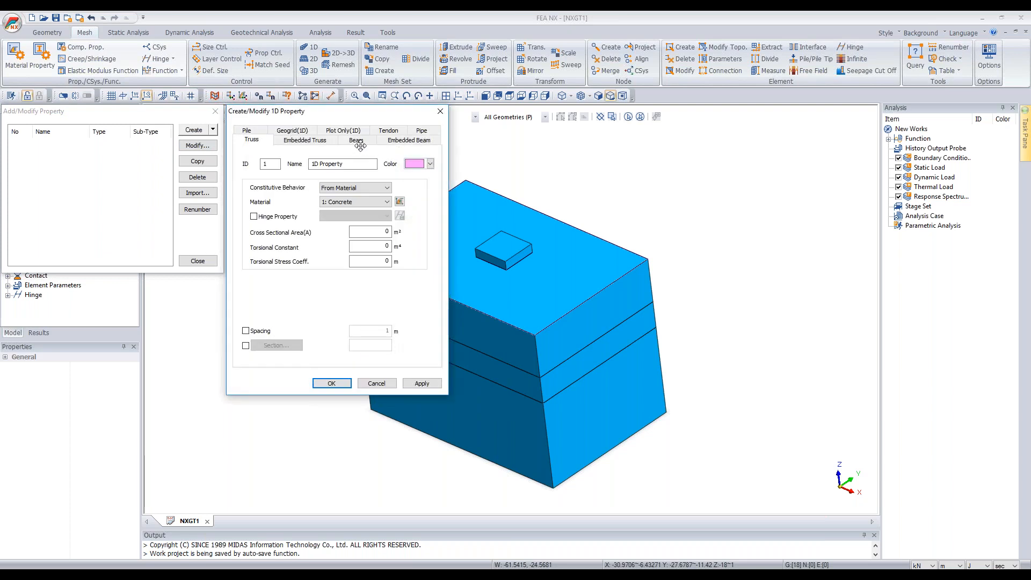
pyautogui.click(356, 142)
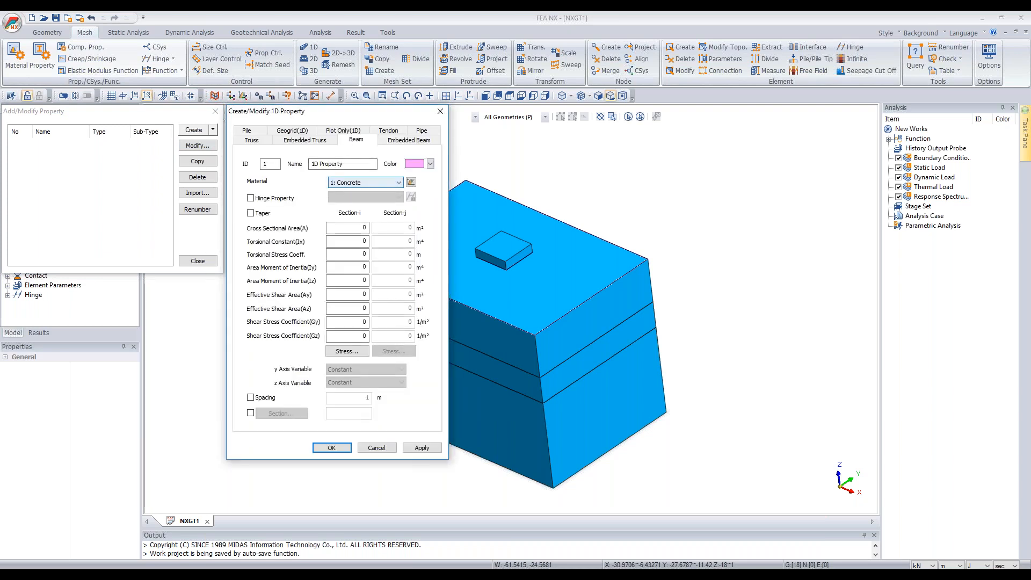
pyautogui.click(366, 185)
pyautogui.click(361, 192)
pyautogui.moveTo(352, 165); pyautogui.dragTo(311, 164)
pyautogui.write('Pile - Beam')
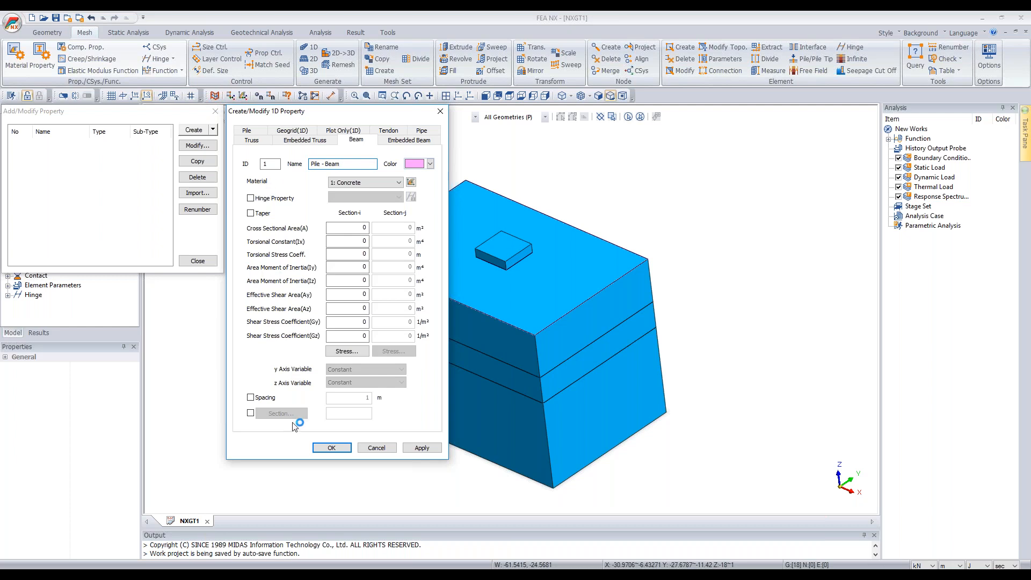
# Step: Give the pile beam a Solid Round section with a 0.75 m diameter and add it to the property list
pyautogui.click(251, 413)
pyautogui.click(273, 415)
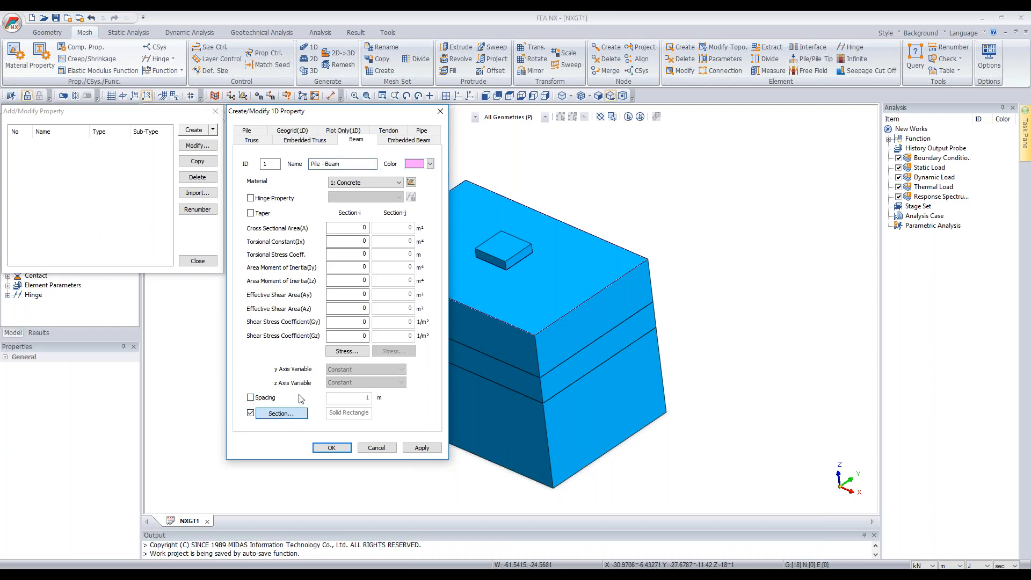
pyautogui.moveTo(300, 129); pyautogui.dragTo(572, 117)
pyautogui.click(672, 139)
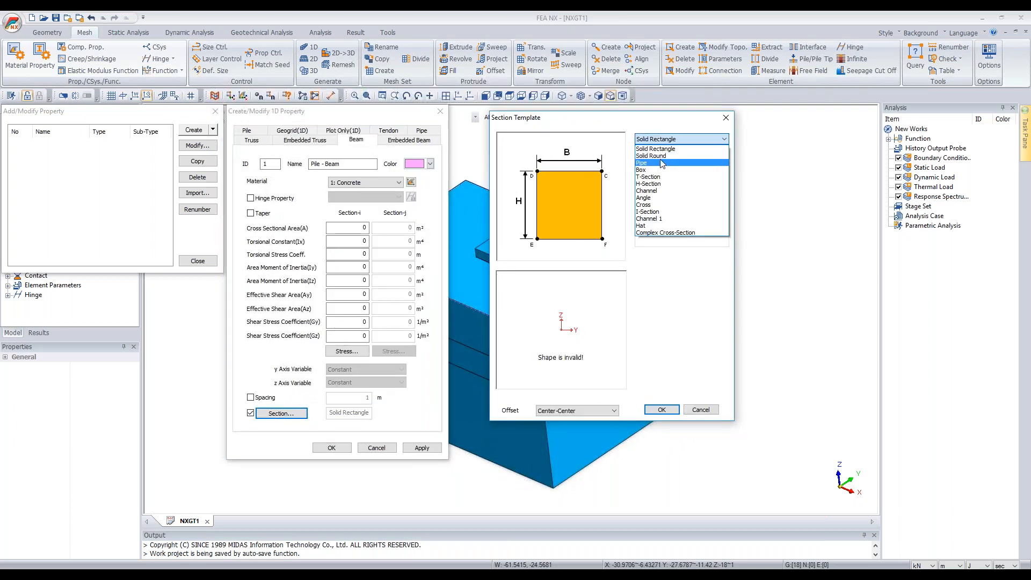
pyautogui.click(651, 155)
pyautogui.press('Tab')
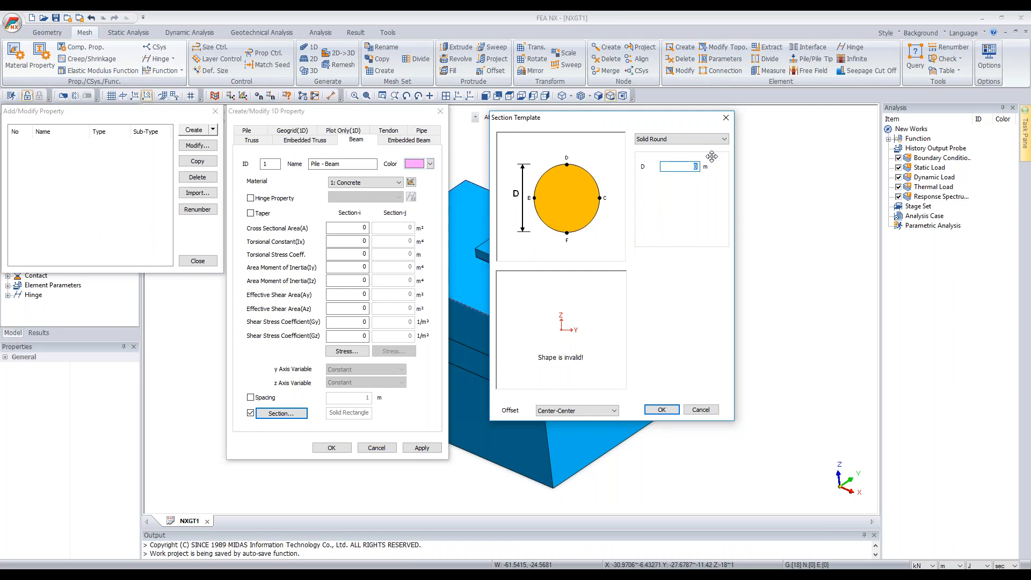
pyautogui.write('0.75')
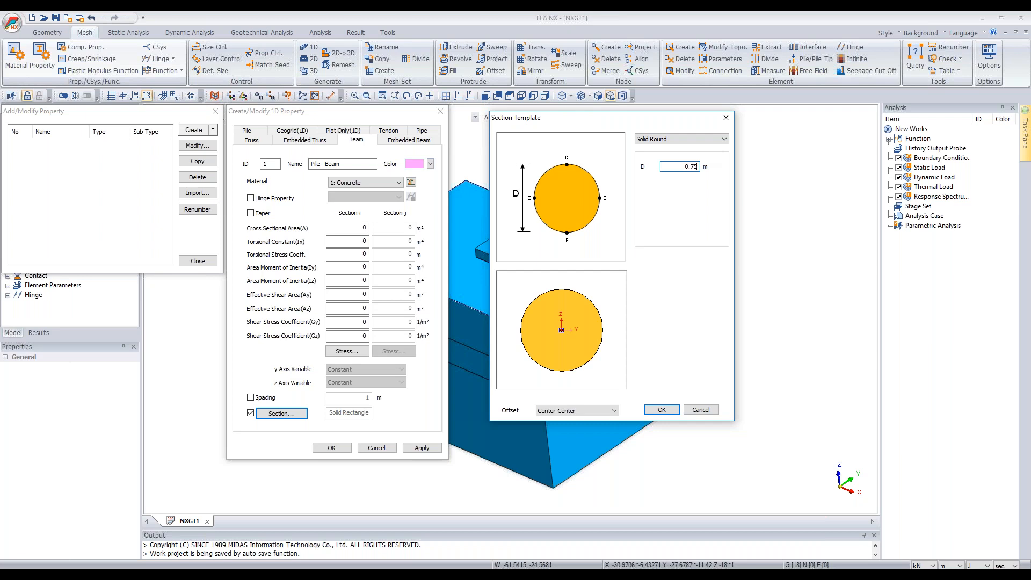
pyautogui.click(663, 410)
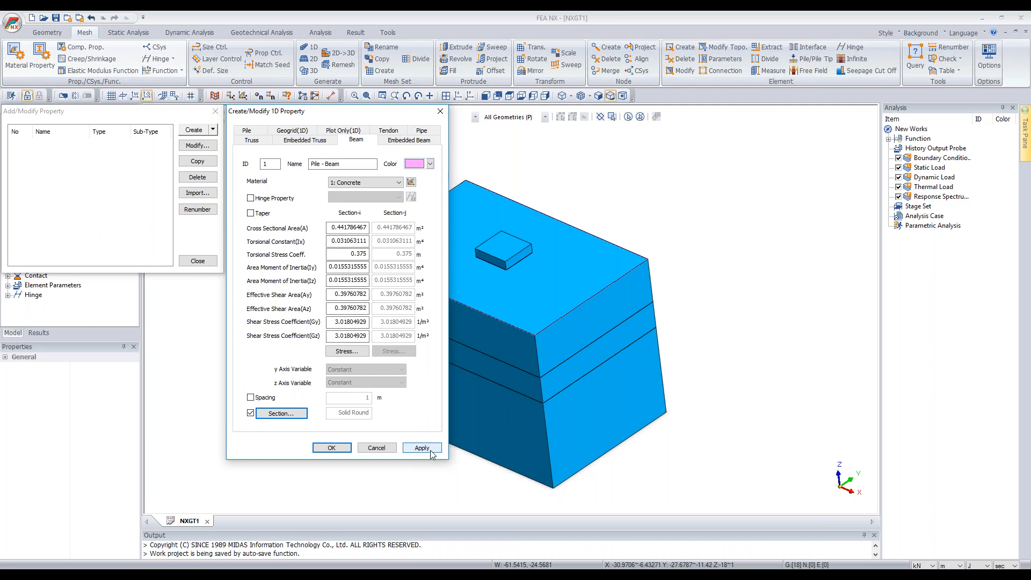
pyautogui.click(332, 448)
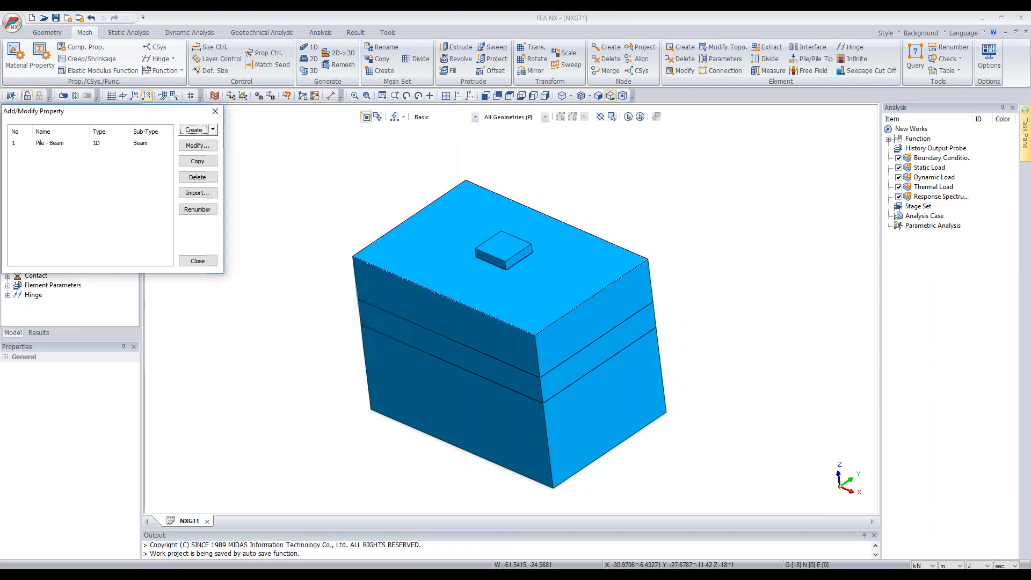
# Step: Create a 3D solid property named Raft - Solid with the Concrete material
pyautogui.click(213, 129)
pyautogui.click(193, 168)
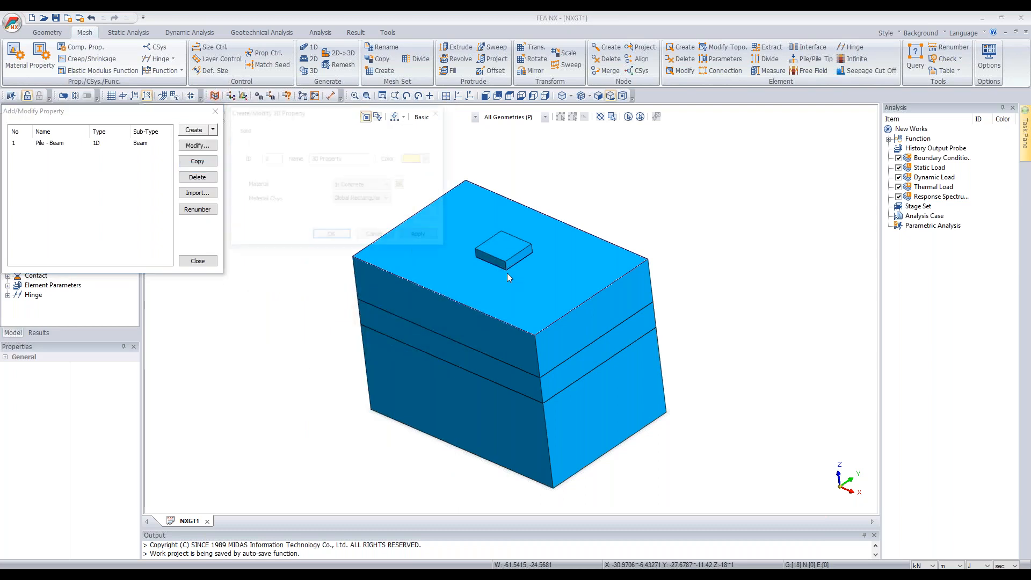
pyautogui.click(369, 186)
pyautogui.click(359, 196)
pyautogui.moveTo(350, 159); pyautogui.dragTo(304, 159)
pyautogui.write('Rfat')
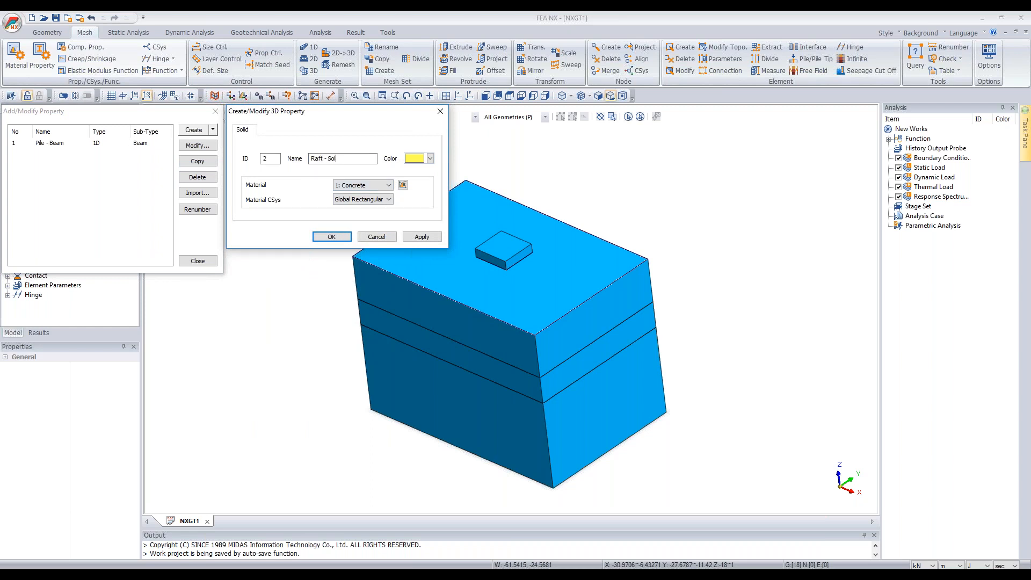
pyautogui.click(423, 240)
# Step: Add a 3D solid property named Medium Sand with the Medium Sand material
pyautogui.click(376, 185)
pyautogui.click(360, 203)
pyautogui.moveTo(365, 159); pyautogui.dragTo(310, 159)
pyautogui.write('Medium Dense Sand')
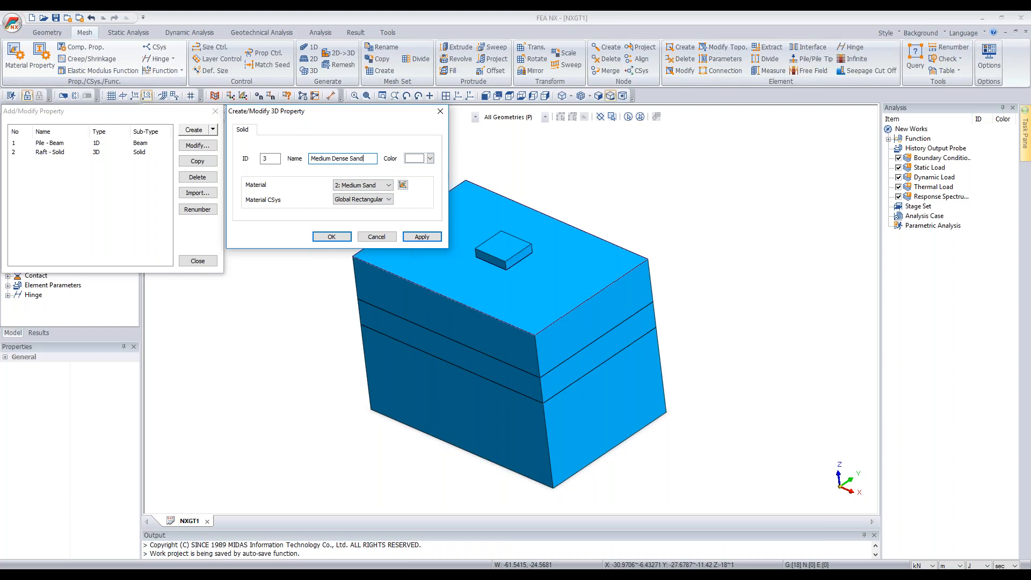
pyautogui.doubleClick(341, 159)
pyautogui.press('Delete')
pyautogui.click(422, 237)
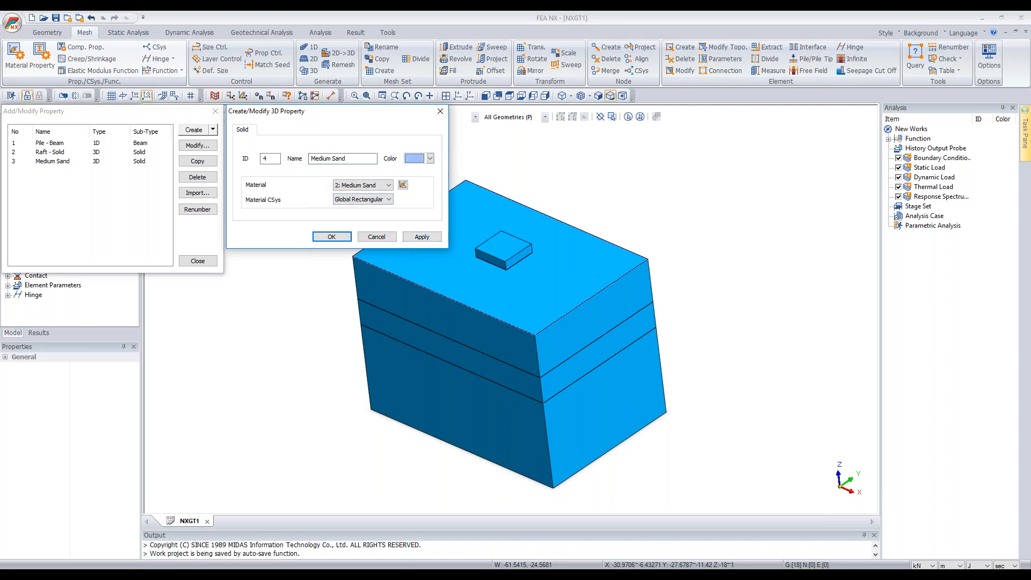
# Step: Add a 3D solid property named Dense Sand with the Dense Sand material
pyautogui.click(363, 184)
pyautogui.click(363, 209)
pyautogui.doubleClick(321, 159)
pyautogui.write('Dense')
pyautogui.click(423, 236)
# Step: Add a 3D solid property named Soft Rock with the Soft Rock material and finish the solid properties
pyautogui.click(363, 185)
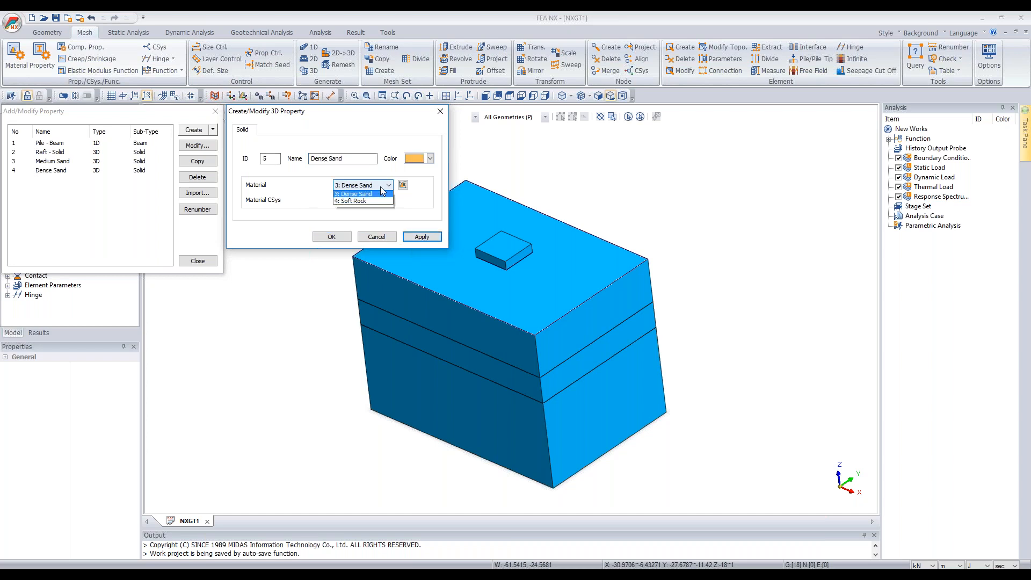
pyautogui.click(363, 215)
pyautogui.moveTo(344, 159); pyautogui.dragTo(310, 159)
pyautogui.write('Soft Rock')
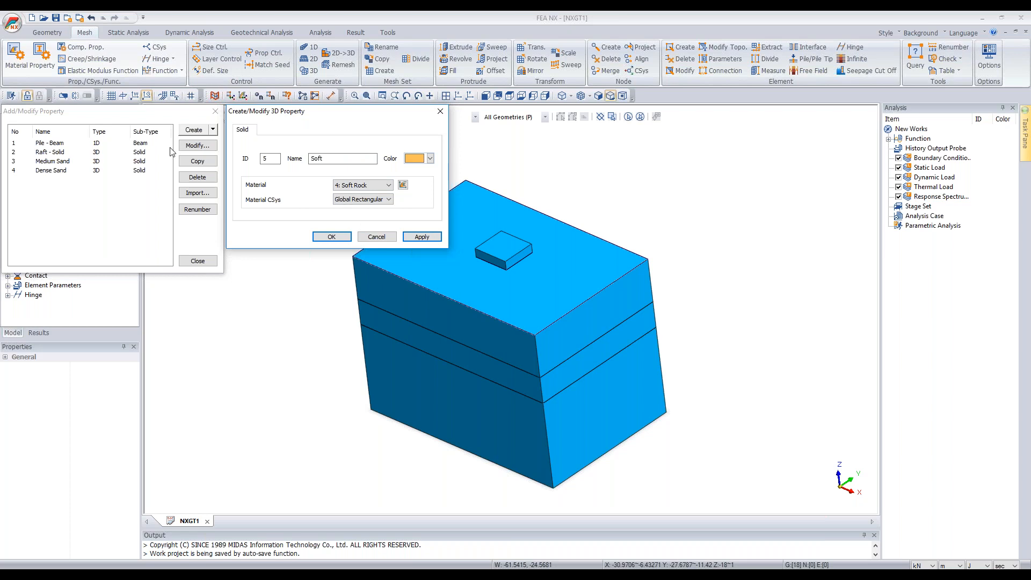
pyautogui.click(331, 237)
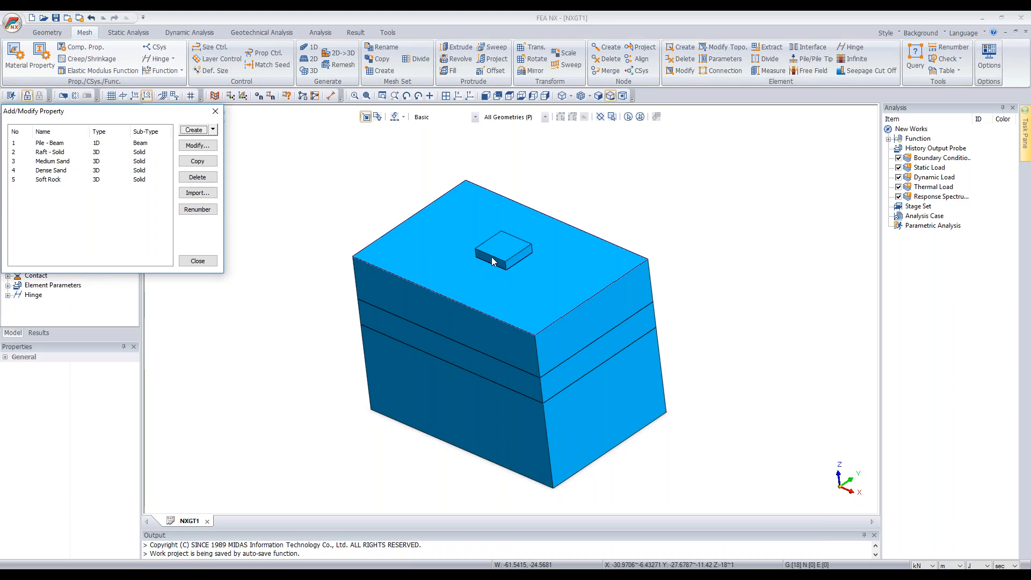
# Step: Start a 2D shell property using the Concrete material and name it Raft - Shell
pyautogui.click(214, 129)
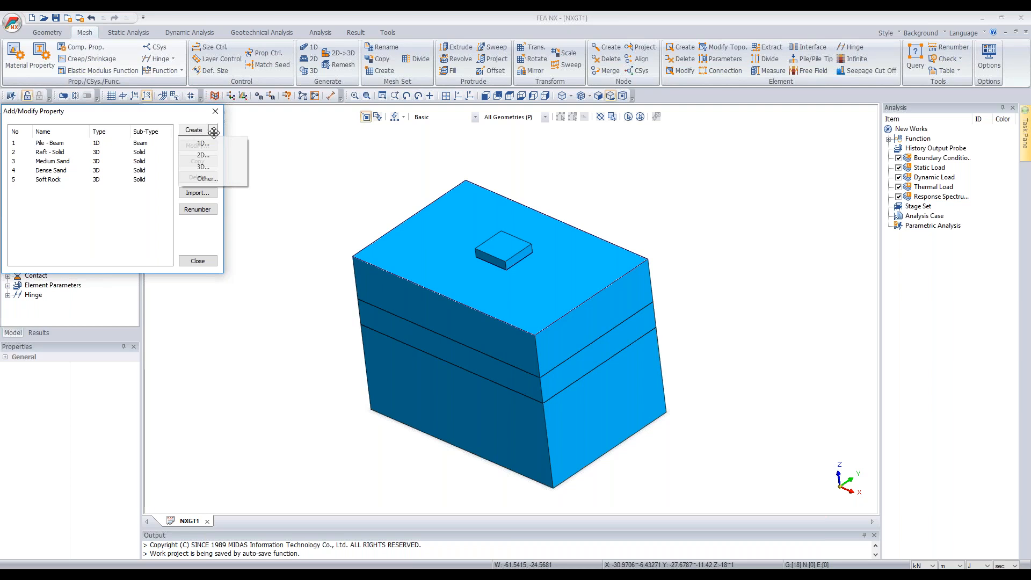
pyautogui.click(218, 154)
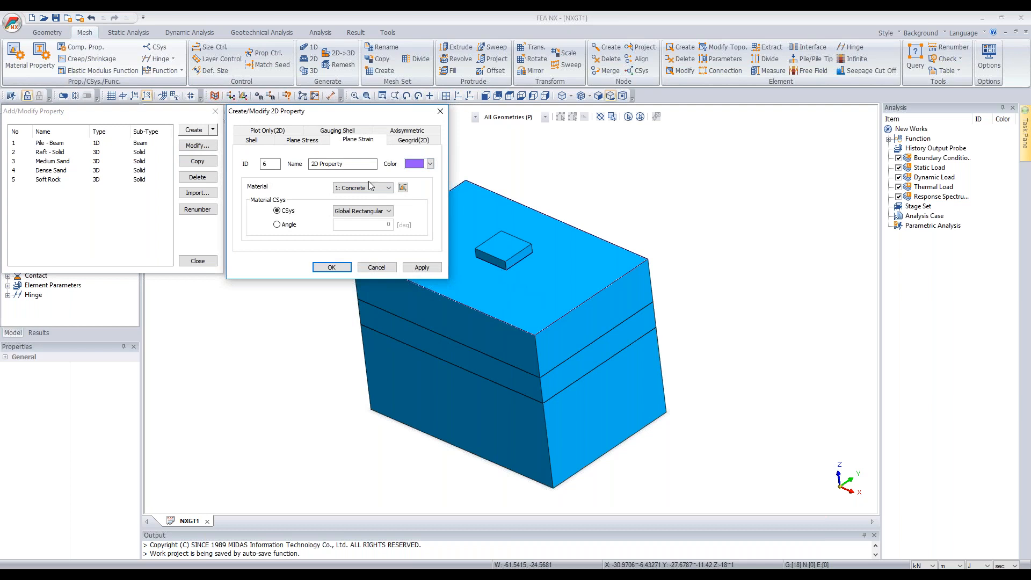
pyautogui.click(253, 140)
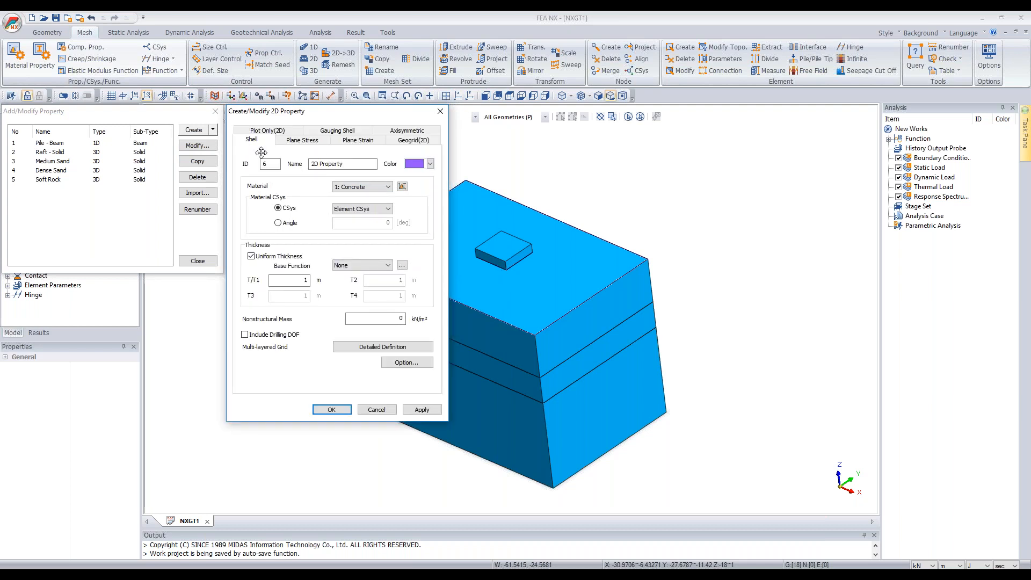
pyautogui.click(365, 187)
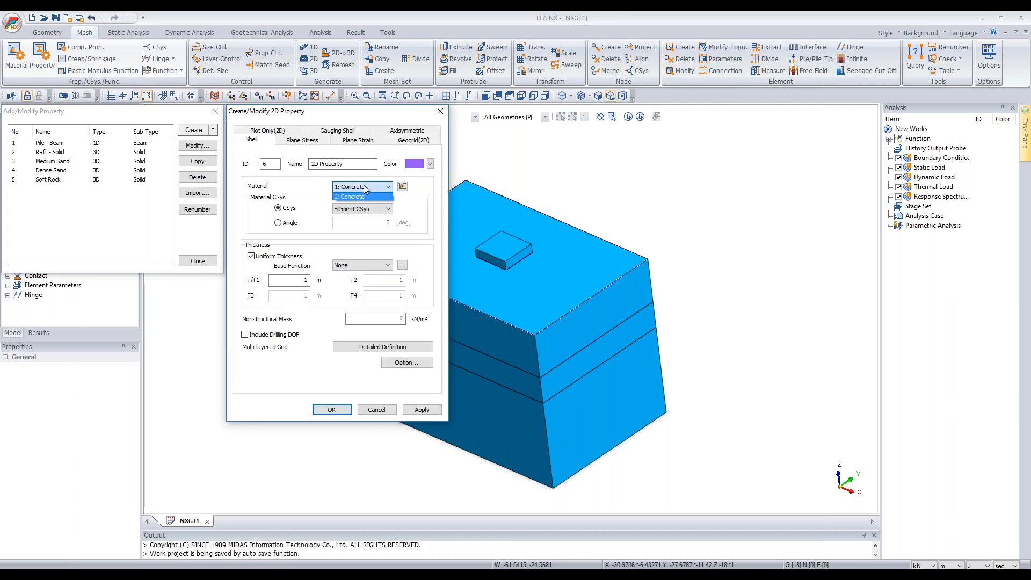
pyautogui.click(344, 161)
pyautogui.moveTo(350, 165); pyautogui.dragTo(272, 173)
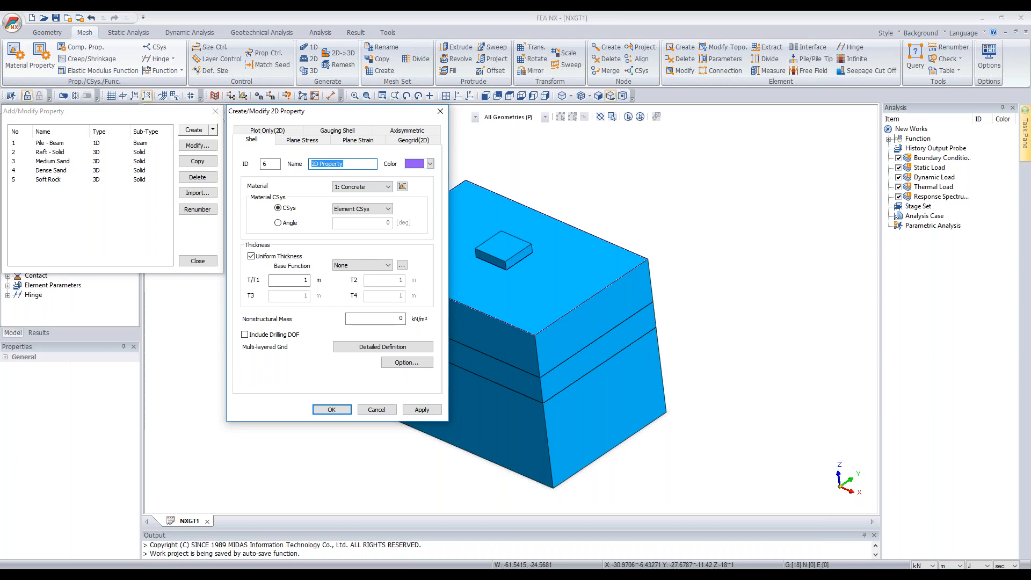
pyautogui.write('S')
pyautogui.press('BackSpace')
pyautogui.press('BackSpace')
pyautogui.press('BackSpace')
# Step: Set the raft shell's material coordinate system to Global Rectangular, add the property and finish the property definitions
pyautogui.click(358, 208)
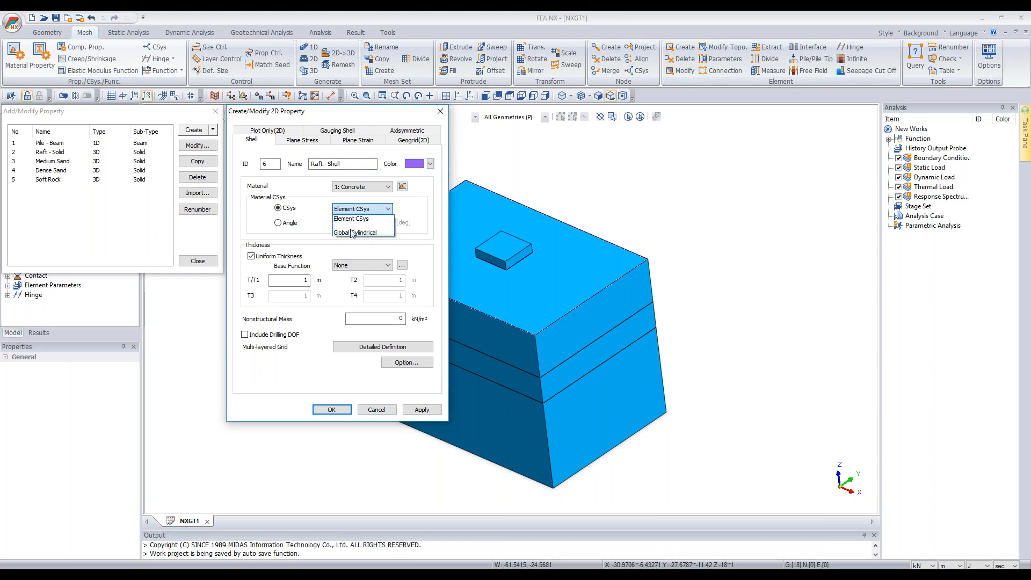
pyautogui.click(355, 225)
pyautogui.click(294, 283)
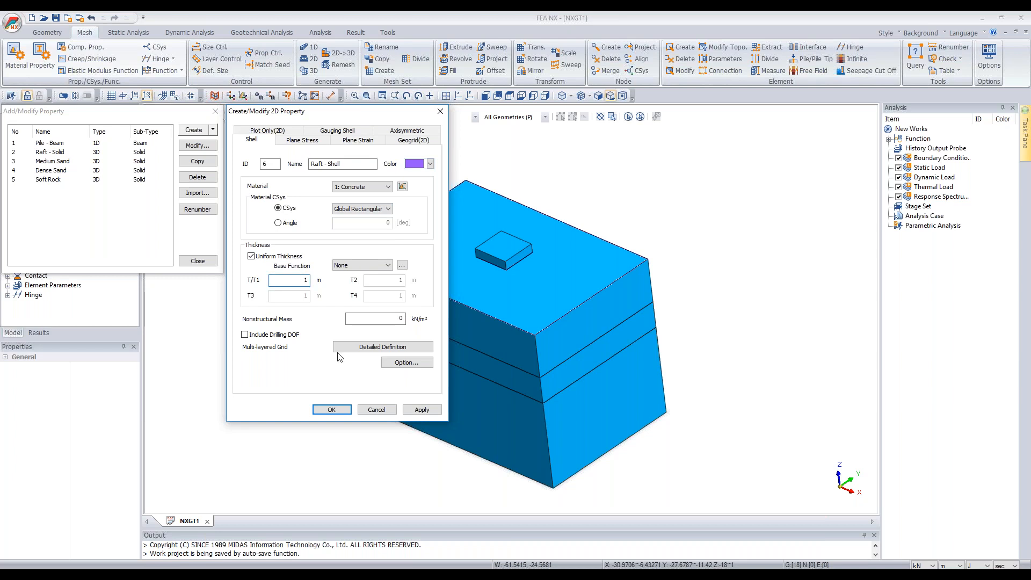
pyautogui.click(332, 410)
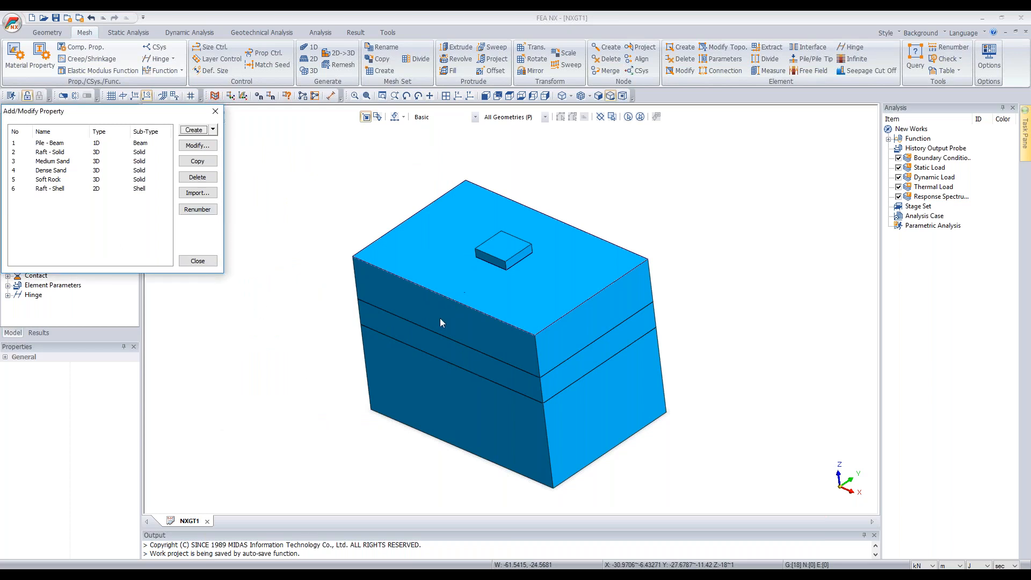
pyautogui.click(194, 264)
# Step: Select the raft block for 3D auto-solid meshing with an element size of 0.5 m
pyautogui.moveTo(468, 355); pyautogui.dragTo(466, 329, button='middle')
pyautogui.click(310, 71)
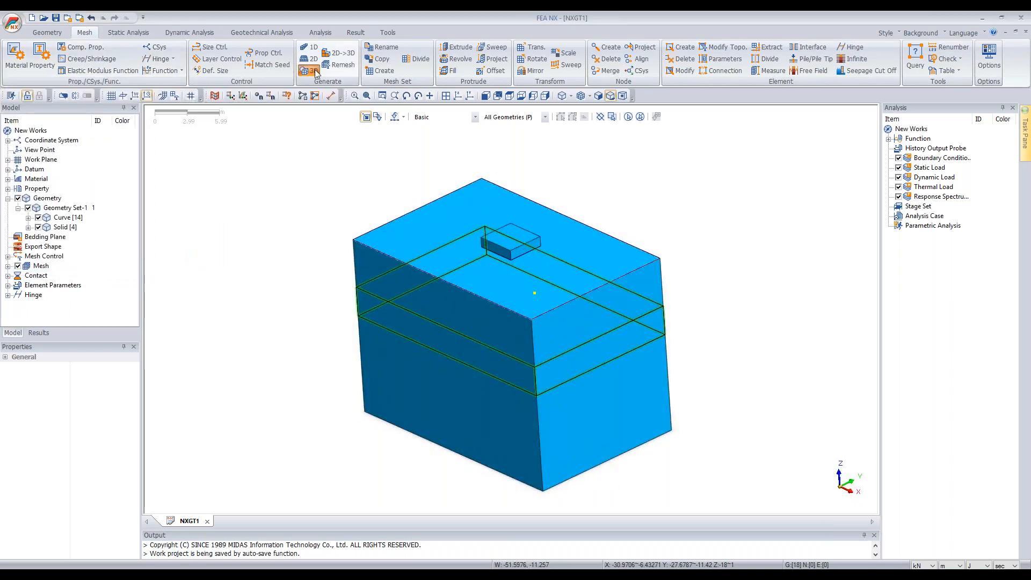
pyautogui.moveTo(101, 112); pyautogui.dragTo(292, 173)
pyautogui.click(516, 246)
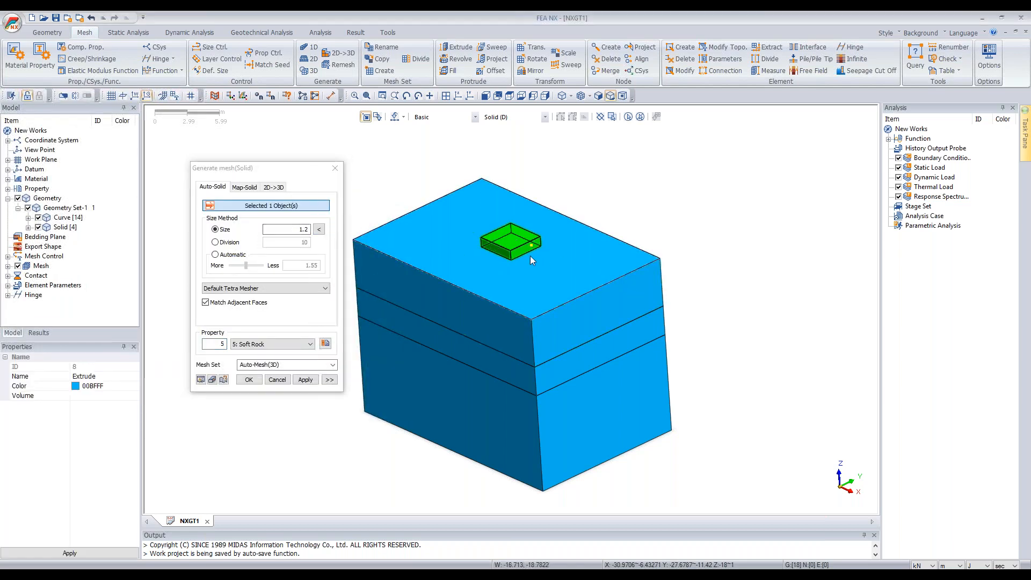
pyautogui.click(319, 229)
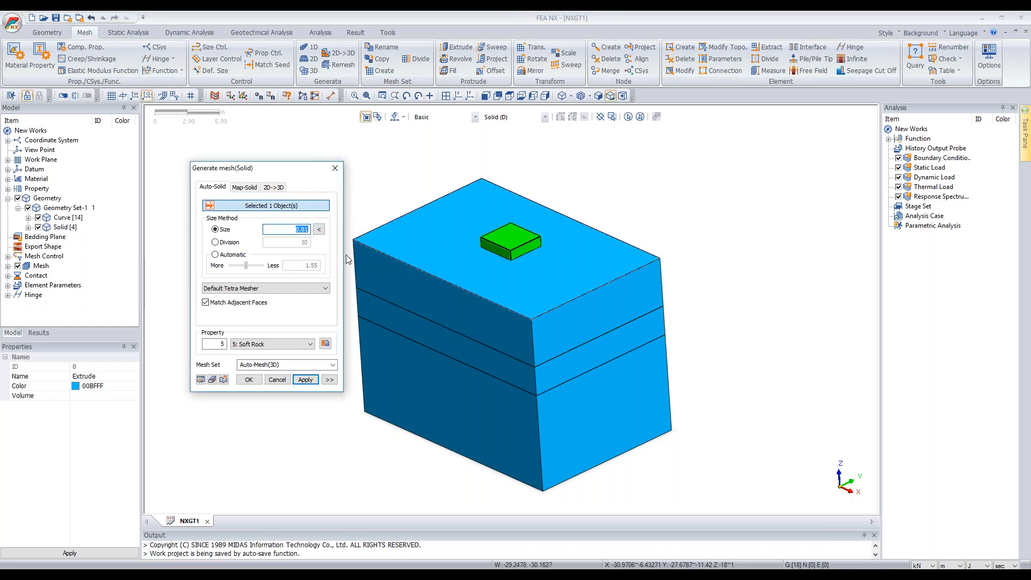
pyautogui.write('0.5')
# Step: Assign the Raft - Solid property, name the mesh set Raft- Solid and generate the raft mesh with the Default Tetra Mesher
pyautogui.click(257, 290)
pyautogui.click(253, 309)
pyautogui.click(271, 353)
pyautogui.doubleClick(273, 364)
pyautogui.write('Raft- So')
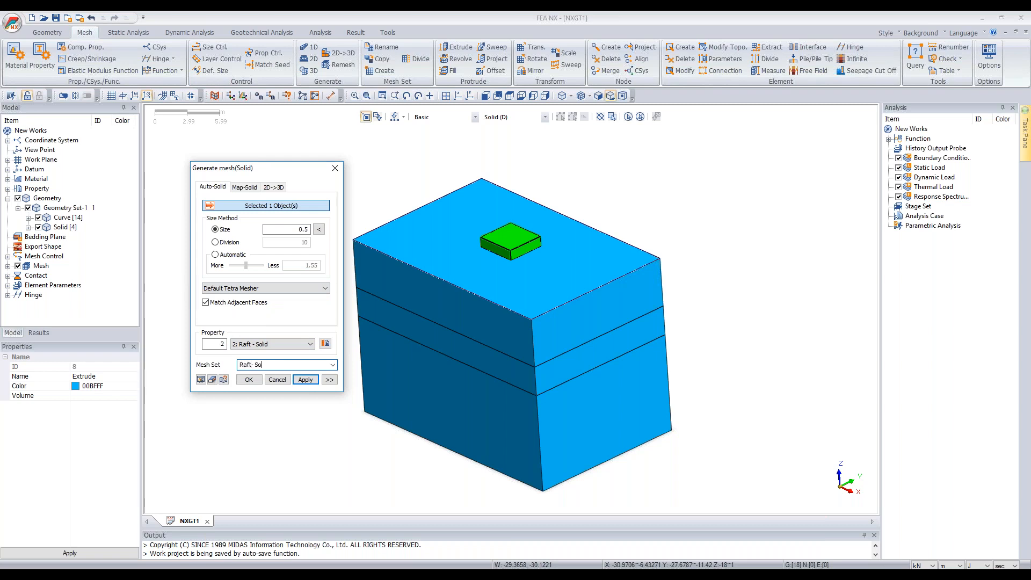
pyautogui.write('lid')
pyautogui.click(304, 379)
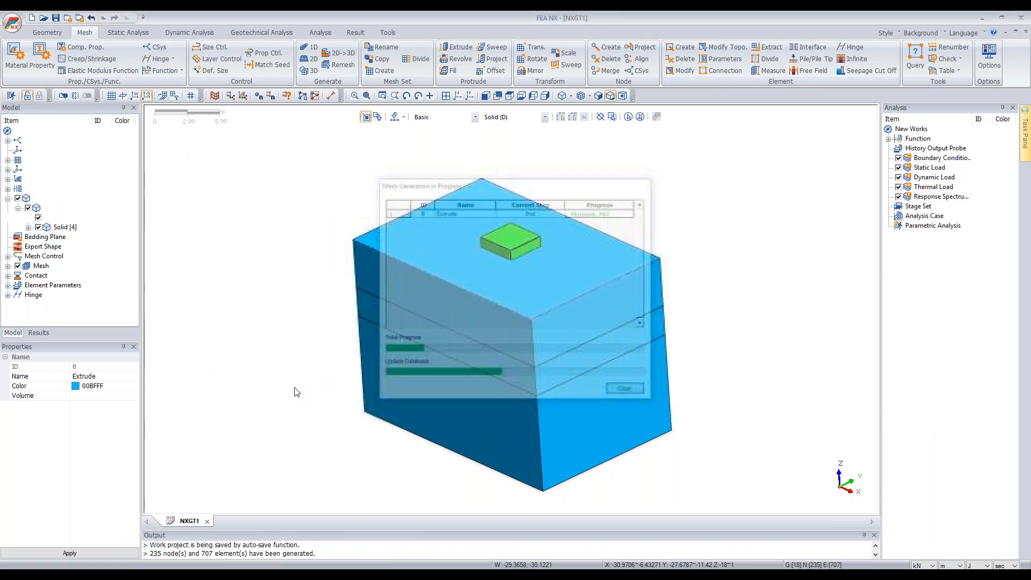
# Step: Select the uppermost soil layer for solid meshing and set its element size to 0.75 m
pyautogui.scroll(4, 448, 210)
pyautogui.moveTo(502, 311); pyautogui.dragTo(539, 320, button='middle')
pyautogui.click(523, 310)
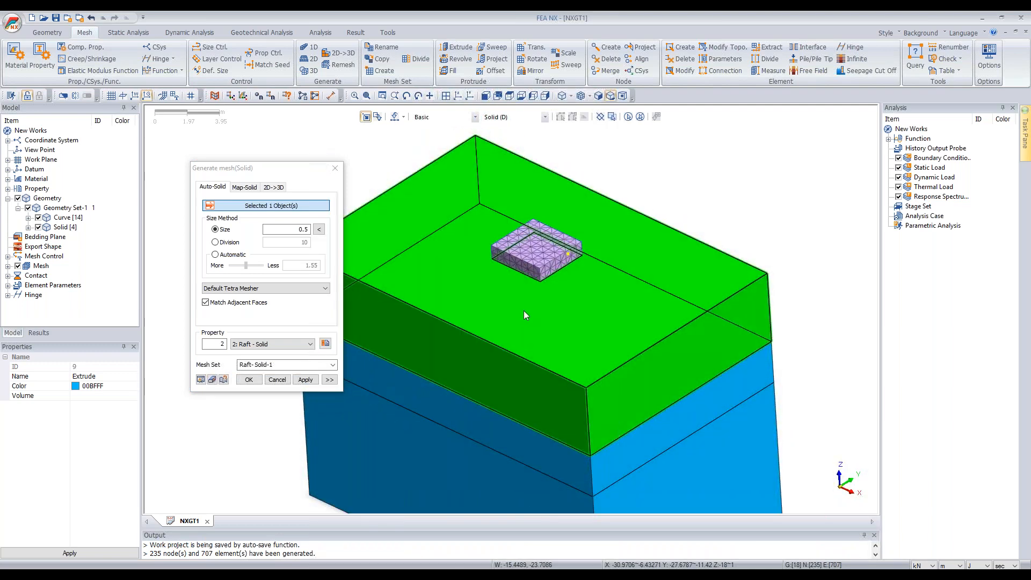
pyautogui.scroll(-4, 524, 310)
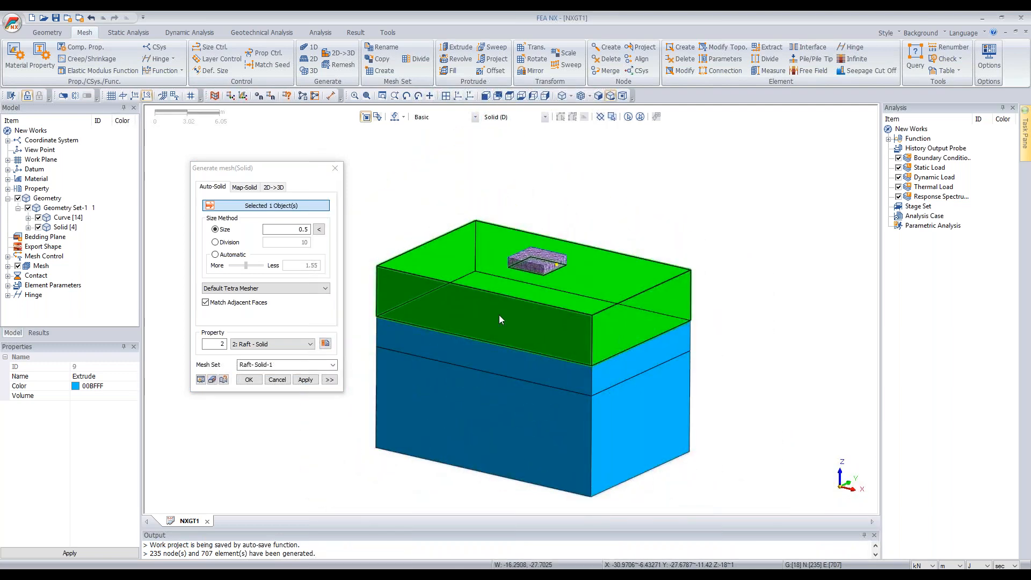
pyautogui.doubleClick(296, 227)
pyautogui.write('0.7')
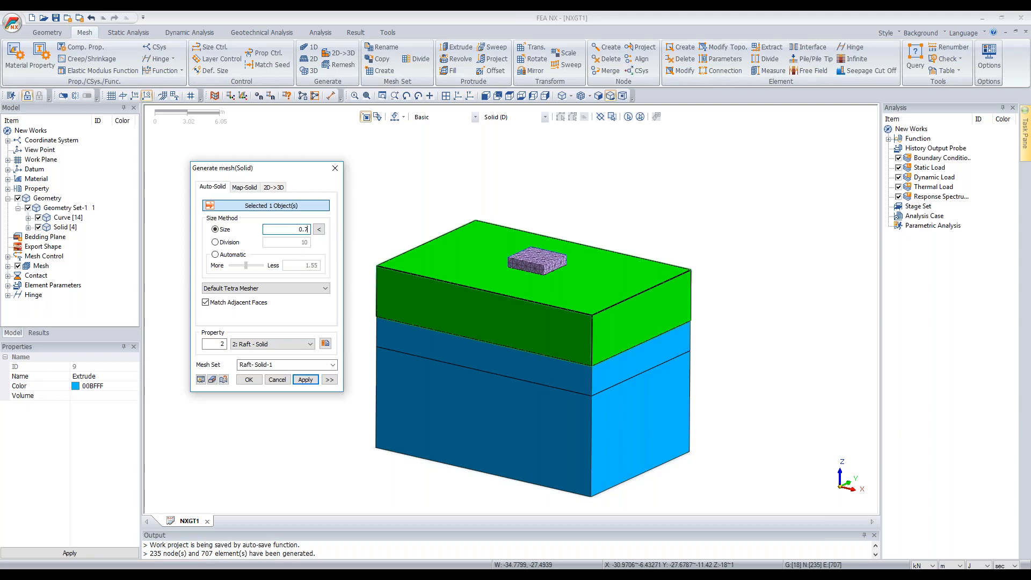
# Step: Assign the Medium Sand property to the uppermost soil layer, name its mesh set Medium Sand and generate the mesh
pyautogui.click(257, 344)
pyautogui.click(264, 362)
pyautogui.tripleClick(264, 362)
pyautogui.write('Mediumw Sand')
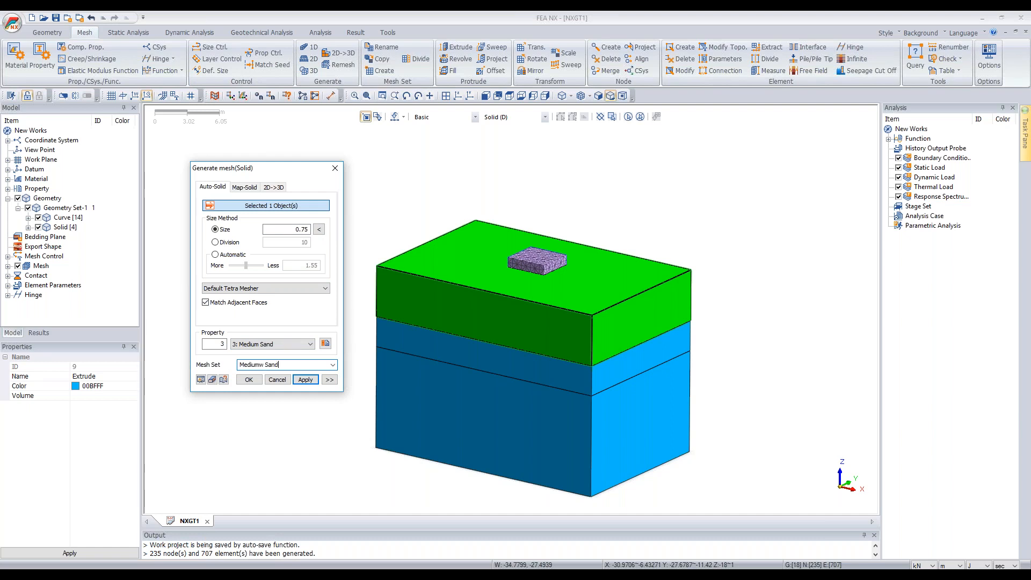
pyautogui.click(264, 365)
pyautogui.press('Return')
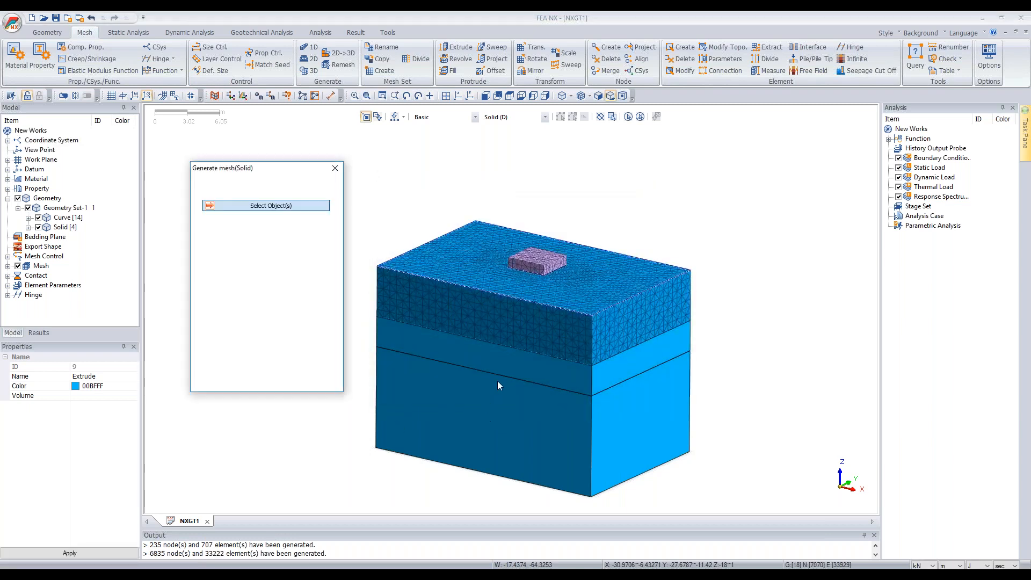
# Step: Generate the middle soil layer's solid mesh with element size 1 m, the Dense Sand property and mesh set name Dense Sand-1
pyautogui.click(530, 362)
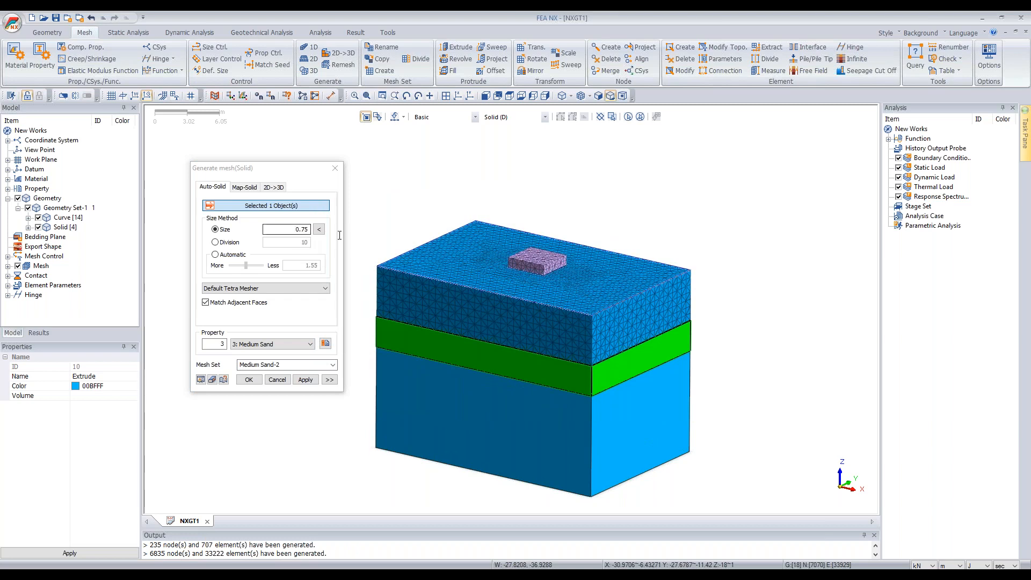
pyautogui.doubleClick(299, 230)
pyautogui.write('1')
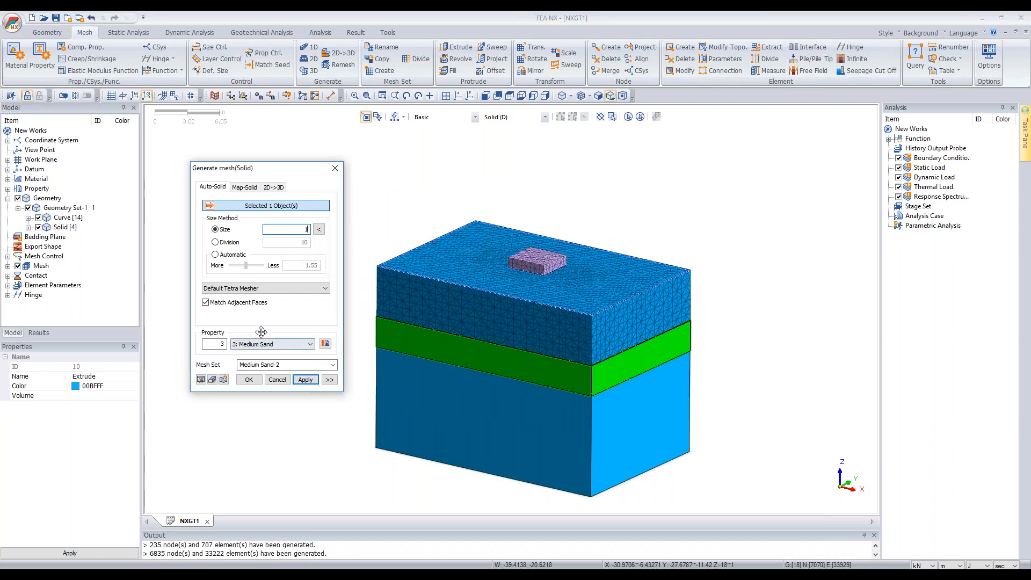
pyautogui.click(287, 338)
pyautogui.click(269, 358)
pyautogui.click(290, 365)
pyautogui.write('Dense')
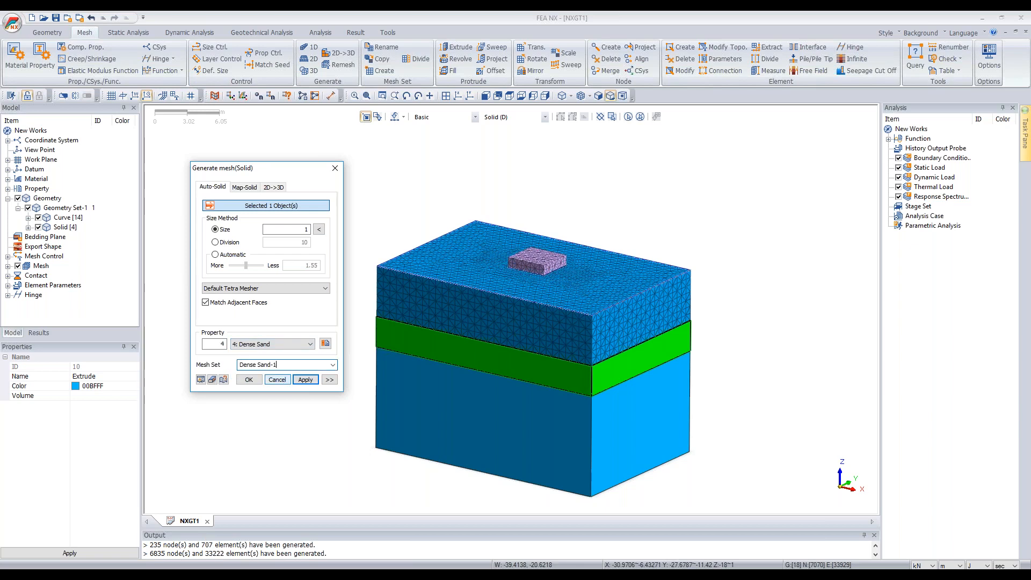
pyautogui.click(306, 380)
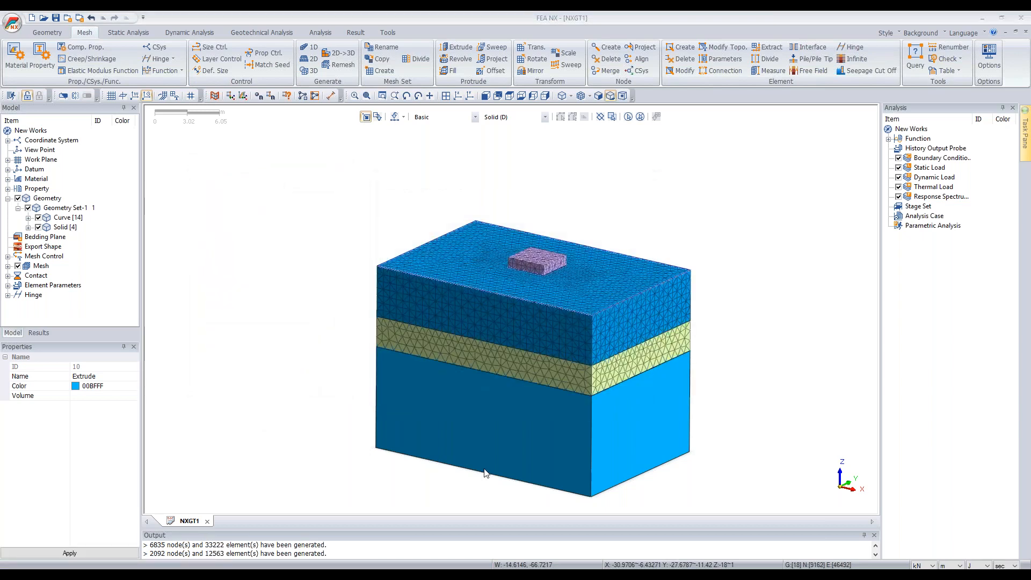
# Step: Select the lowest soil layer for solid meshing, set its element size to 2 m and assign the Soft Rock property
pyautogui.click(527, 413)
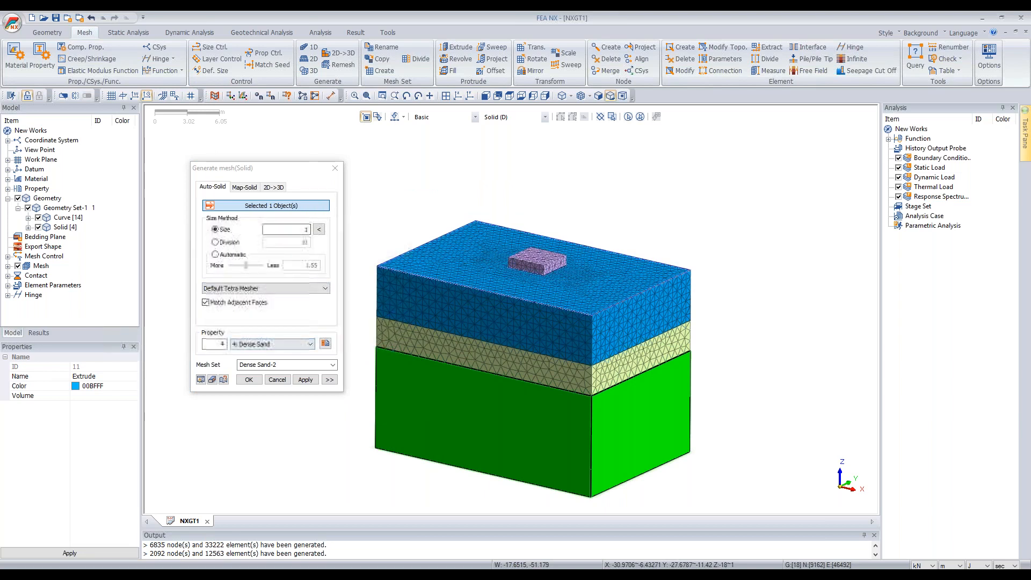
pyautogui.doubleClick(307, 230)
pyautogui.write('2')
pyautogui.click(271, 343)
pyautogui.click(272, 366)
# Step: Name the lowest layer's mesh set Soft Rock - 1, generate its mesh and finish solid meshing
pyautogui.click(272, 364)
pyautogui.write('Roft Rock')
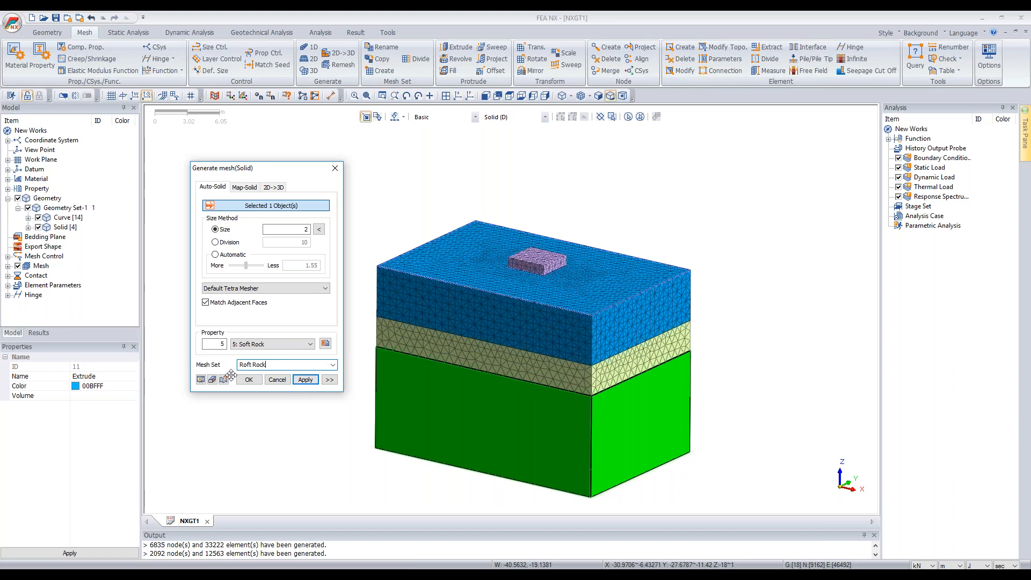
pyautogui.click(244, 367)
pyautogui.press('BackSpace')
pyautogui.write('S')
pyautogui.press('Return')
pyautogui.write('R')
pyautogui.click(305, 379)
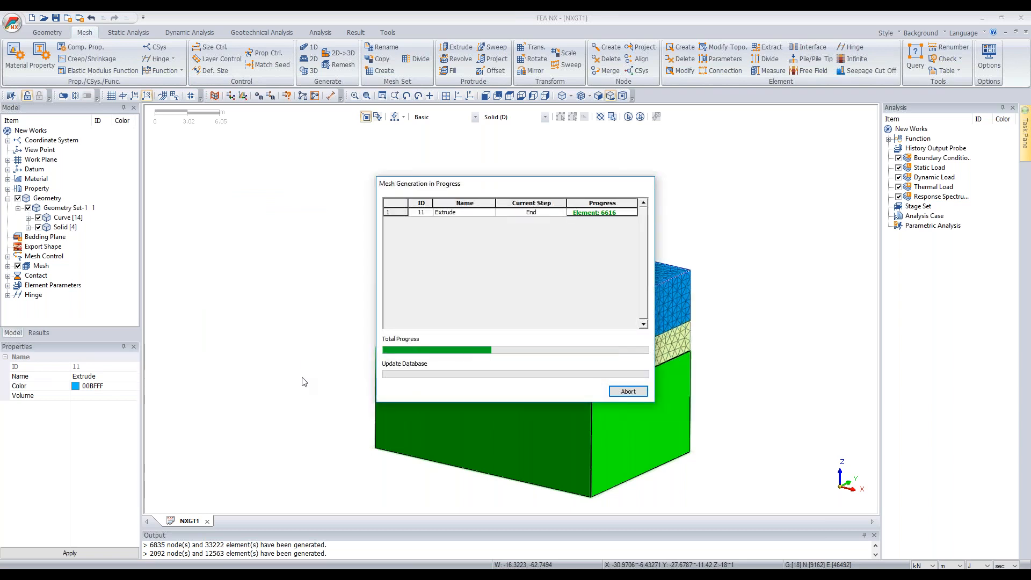
pyautogui.moveTo(548, 312); pyautogui.dragTo(562, 319, button='middle')
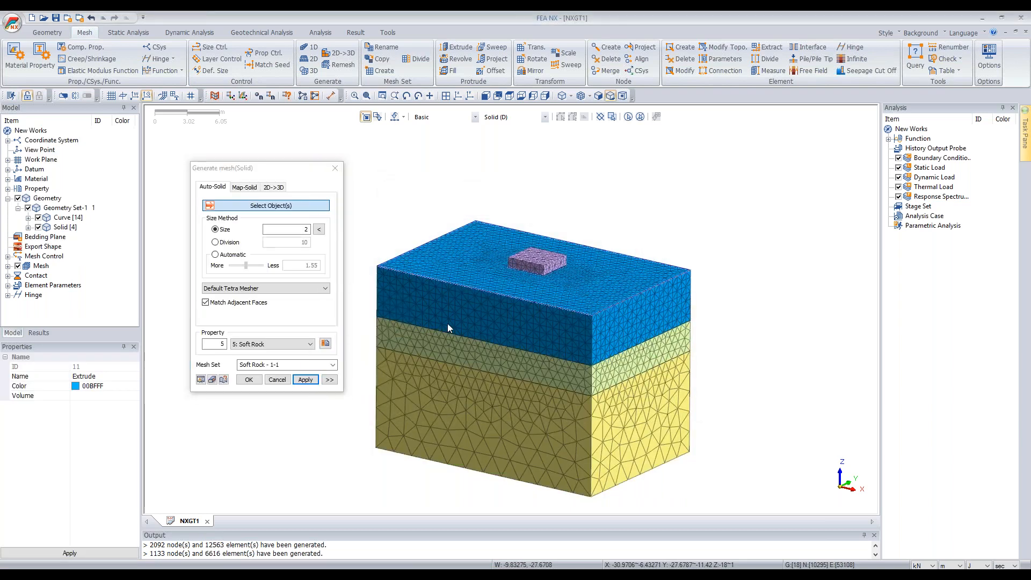
pyautogui.click(285, 380)
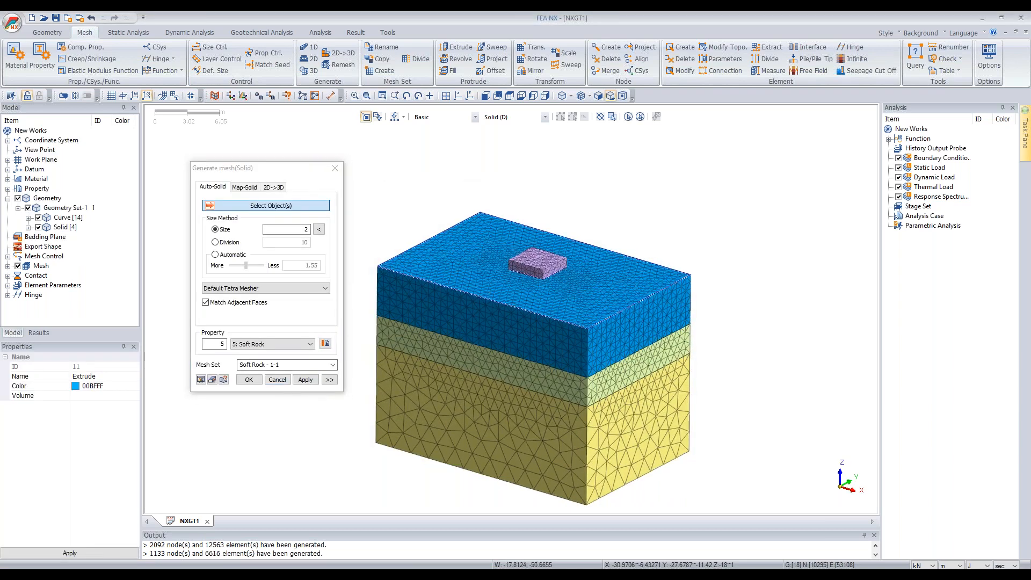
pyautogui.click(277, 379)
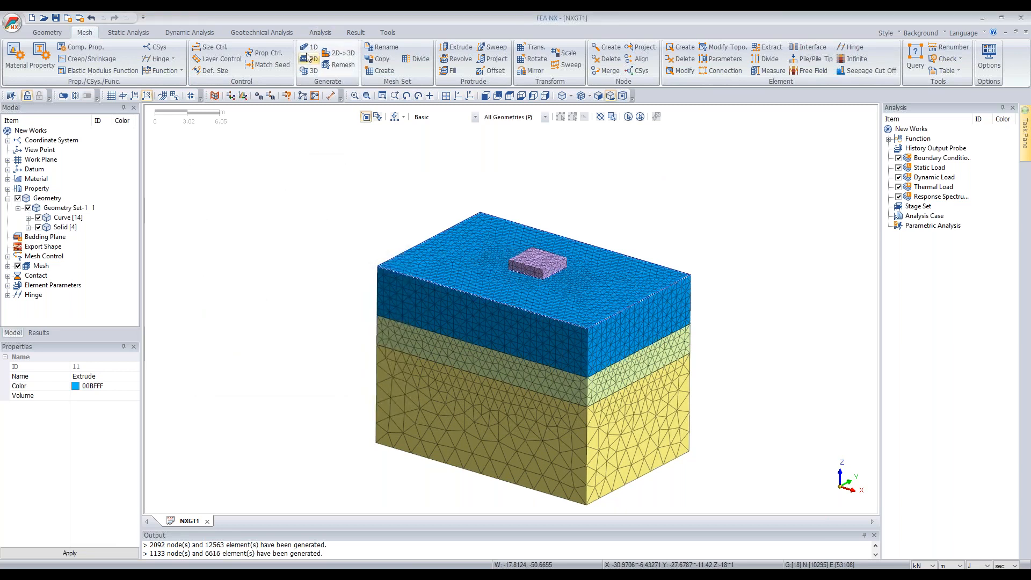
# Step: Start 1D edge meshing and hide all meshes and both rectangle curves so that only the pile lines remain displayed
pyautogui.moveTo(119, 112); pyautogui.dragTo(336, 166)
pyautogui.click(18, 265)
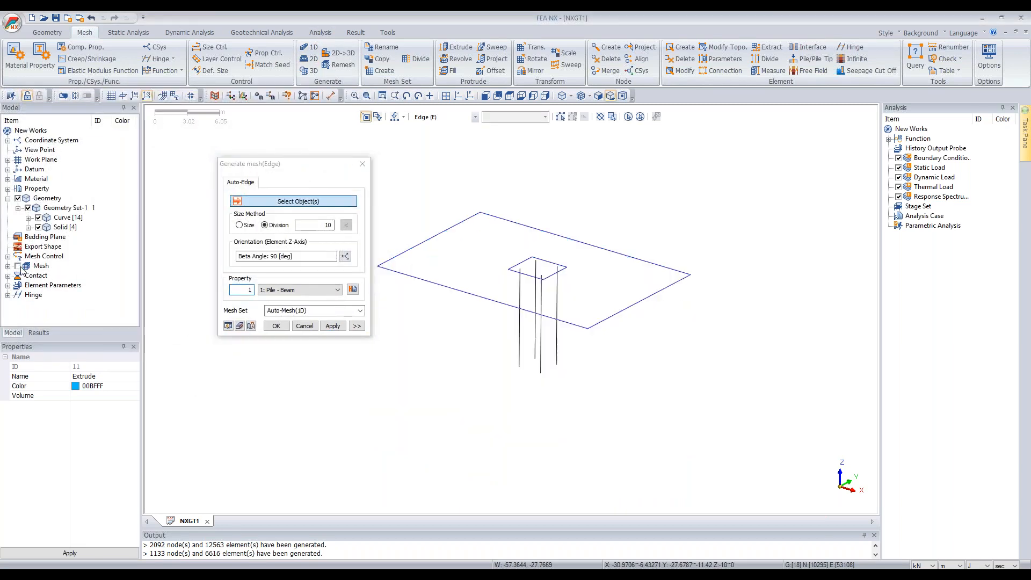
pyautogui.scroll(2, 533, 253)
pyautogui.click(535, 254)
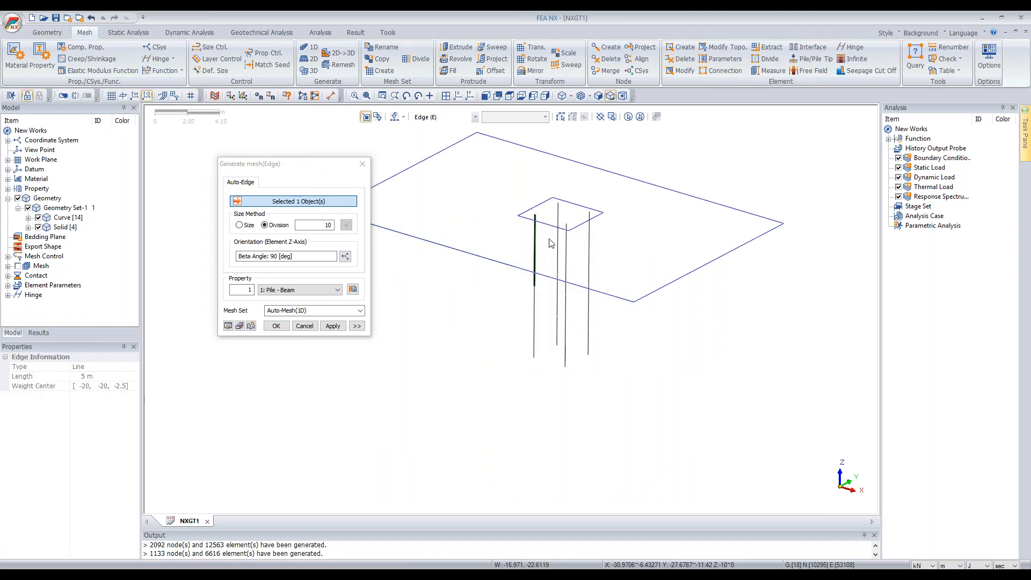
pyautogui.moveTo(596, 340); pyautogui.dragTo(629, 282, button='middle')
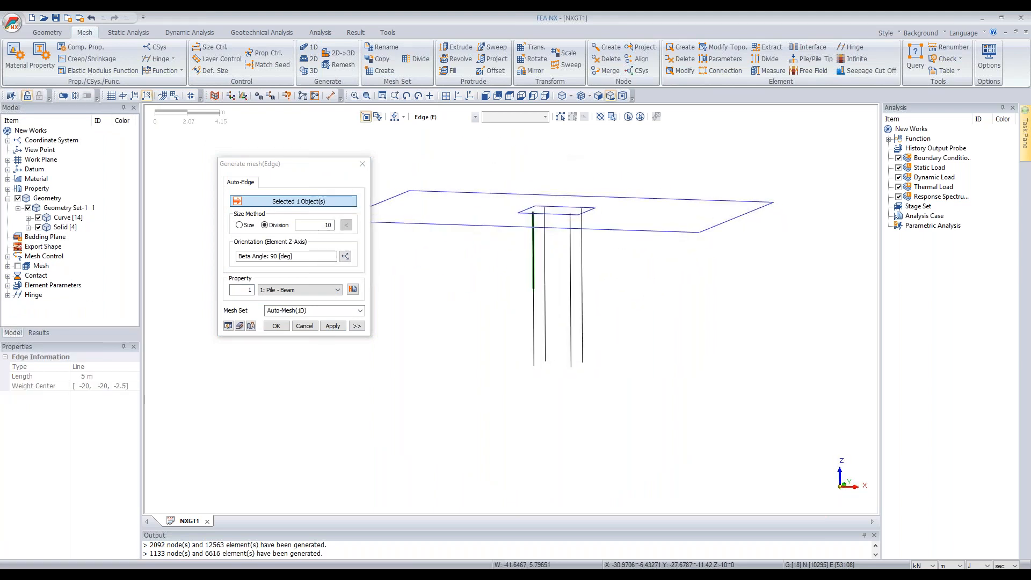
pyautogui.click(28, 218)
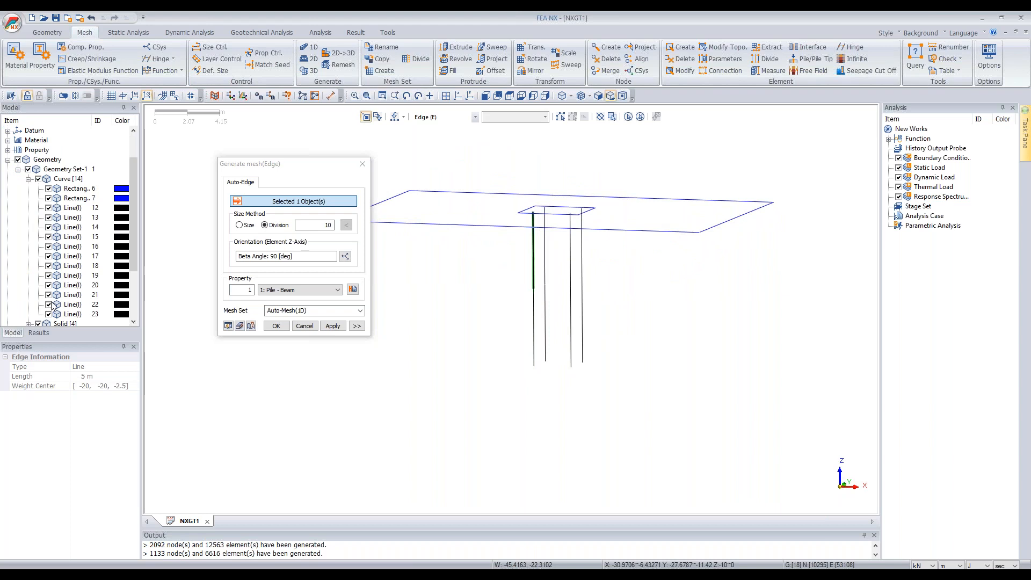
pyautogui.click(49, 199)
pyautogui.click(48, 189)
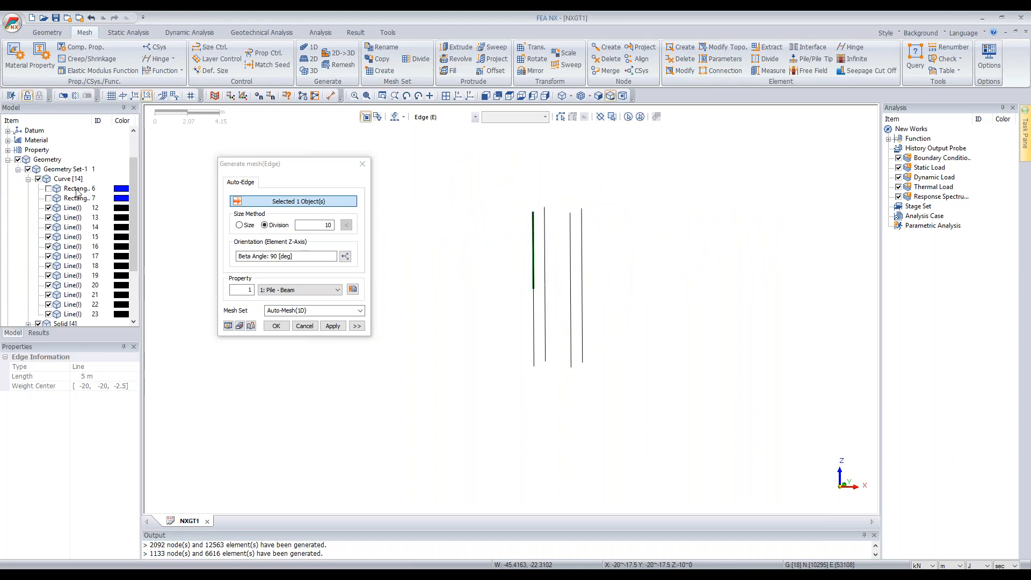
# Step: Select all twelve pile line segments, assign the Pile - Beam property, name the mesh set Pile Beam and generate the 1D mesh
pyautogui.moveTo(637, 299); pyautogui.dragTo(568, 309, button='middle')
pyautogui.moveTo(476, 175); pyautogui.dragTo(744, 520)
pyautogui.moveTo(572, 284); pyautogui.dragTo(473, 279, button='middle')
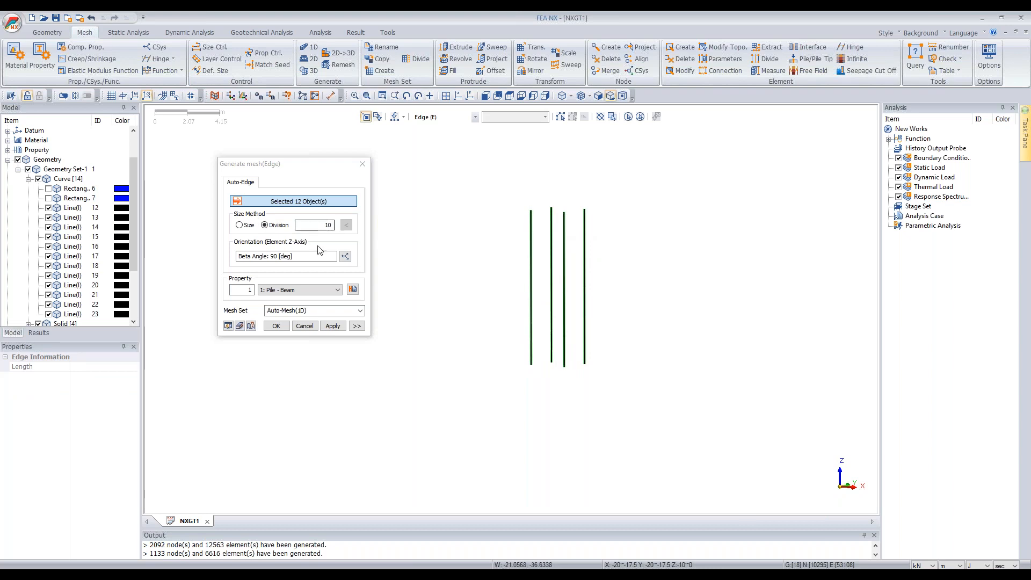
pyautogui.click(295, 291)
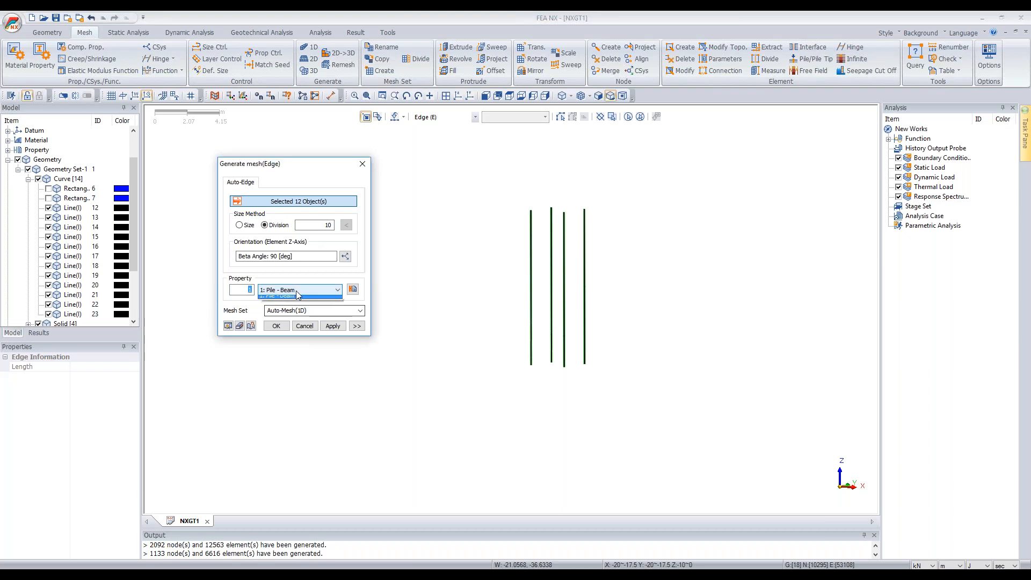
pyautogui.click(300, 309)
pyautogui.click(299, 310)
pyautogui.write('Pi')
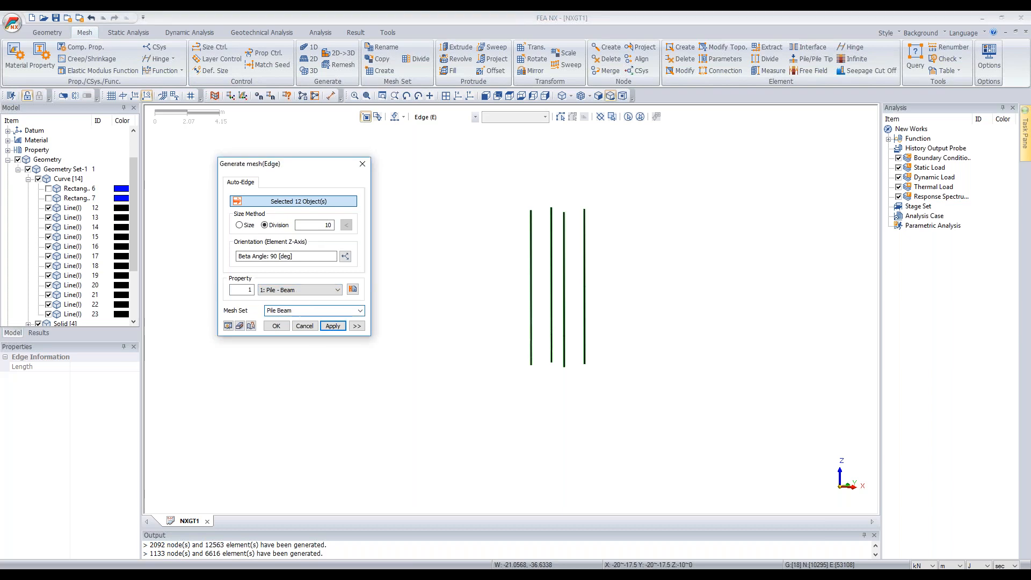
pyautogui.write('le Beam')
pyautogui.click(276, 326)
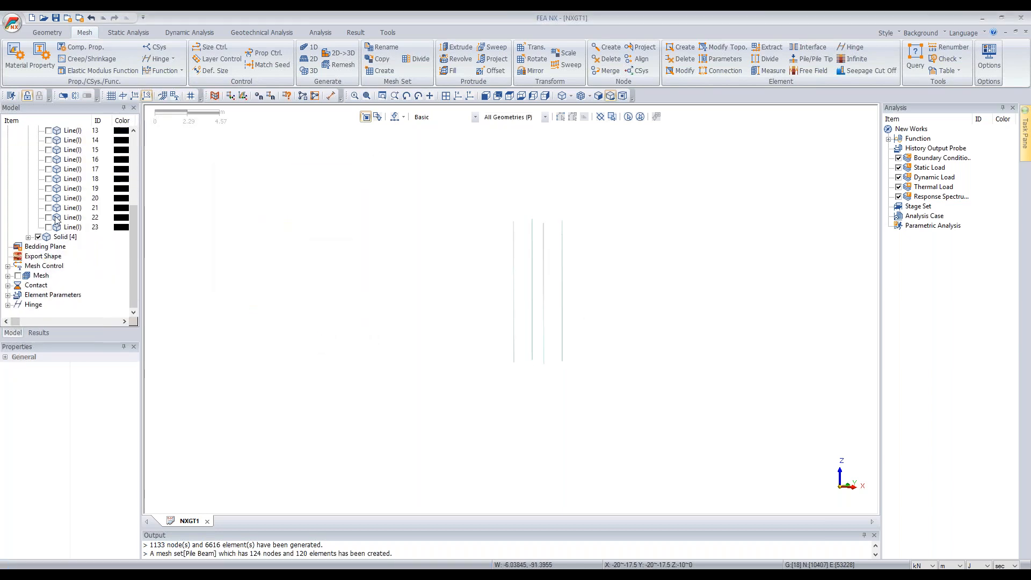
# Step: Show the Raft- Solid mesh set alongside the piles and examine where the pile beams meet the raft mesh
pyautogui.click(29, 217)
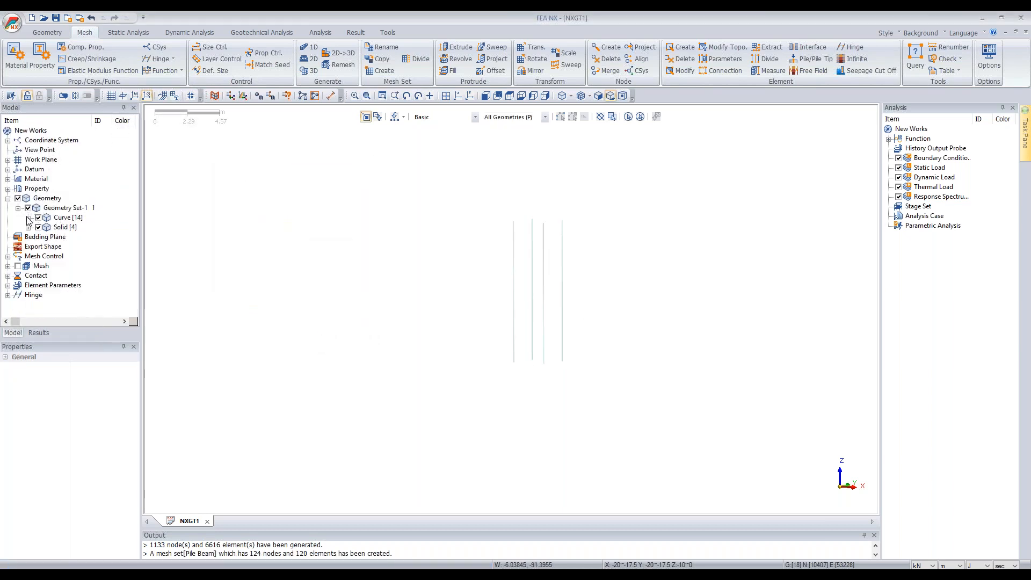
pyautogui.click(8, 266)
pyautogui.click(28, 266)
pyautogui.moveTo(430, 242); pyautogui.dragTo(496, 236, button='middle')
pyautogui.scroll(8, 495, 236)
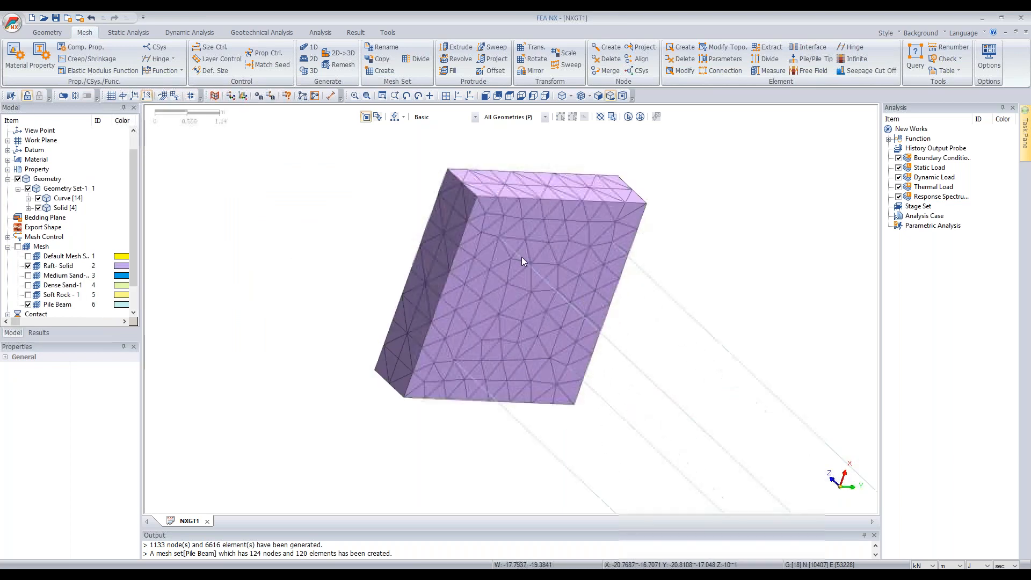
pyautogui.scroll(2, 505, 255)
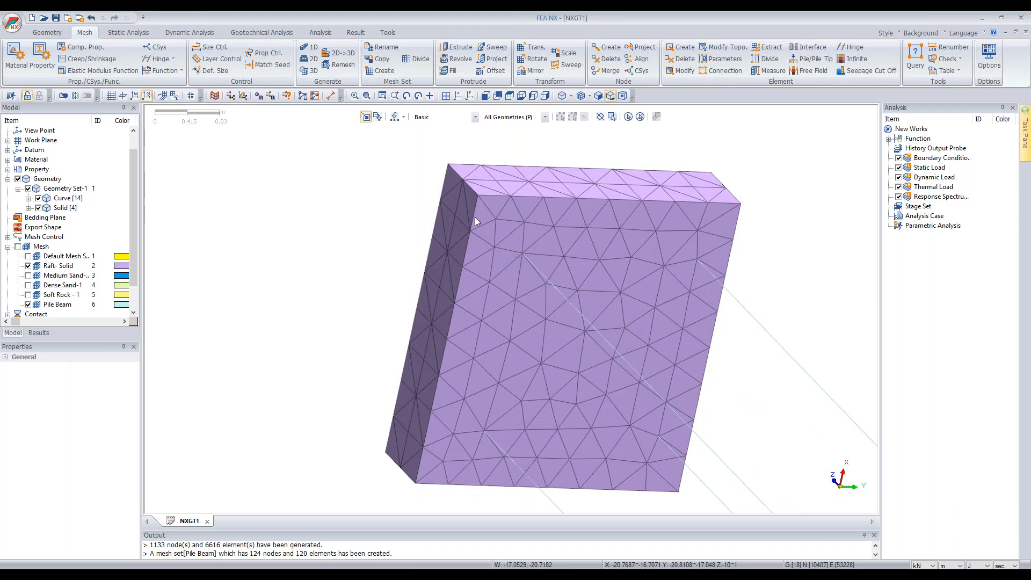
pyautogui.scroll(-3, 473, 212)
pyautogui.moveTo(470, 205); pyautogui.dragTo(521, 260, button='middle')
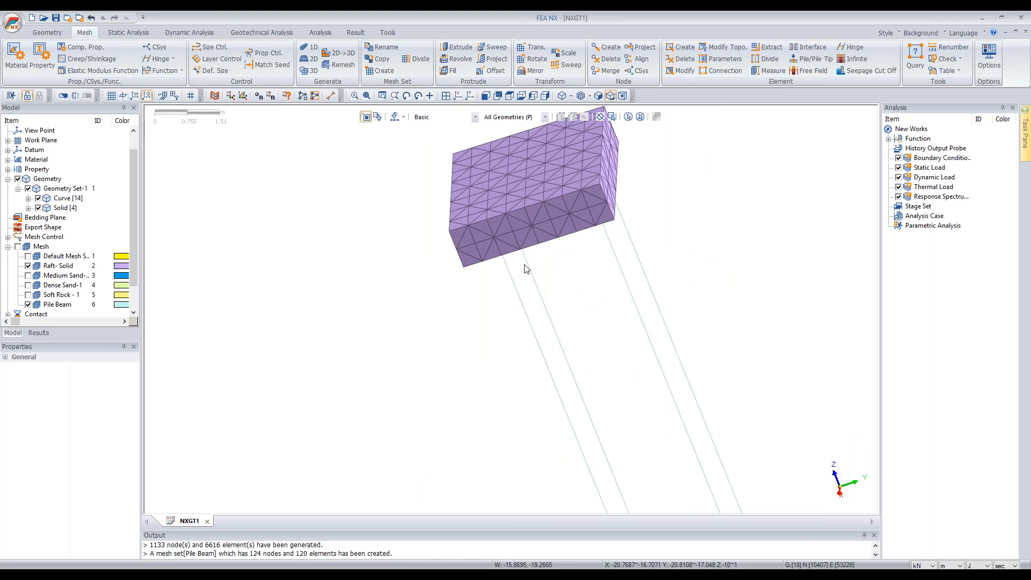
pyautogui.moveTo(580, 307); pyautogui.dragTo(636, 306, button='middle')
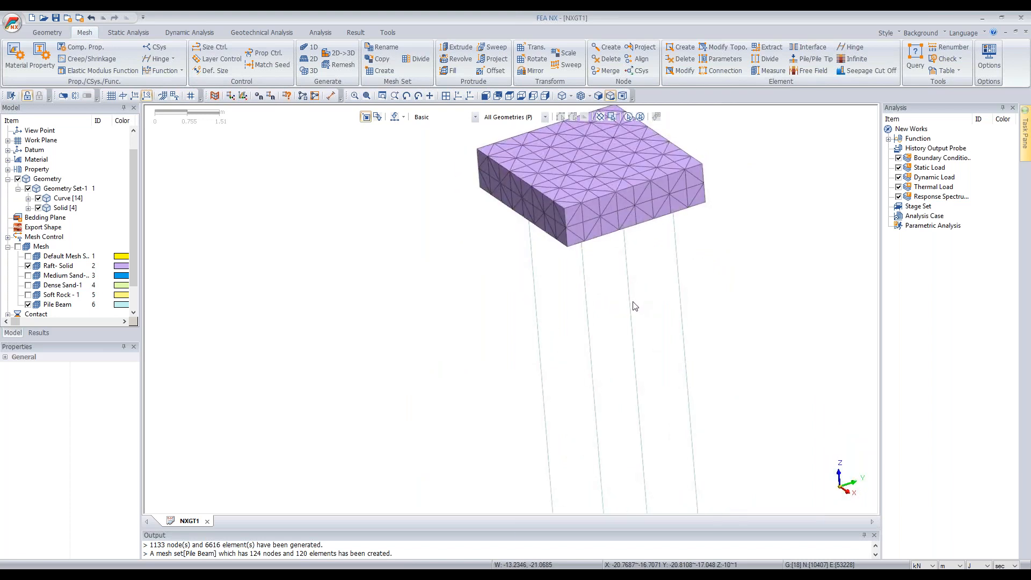
pyautogui.scroll(-2, 405, 327)
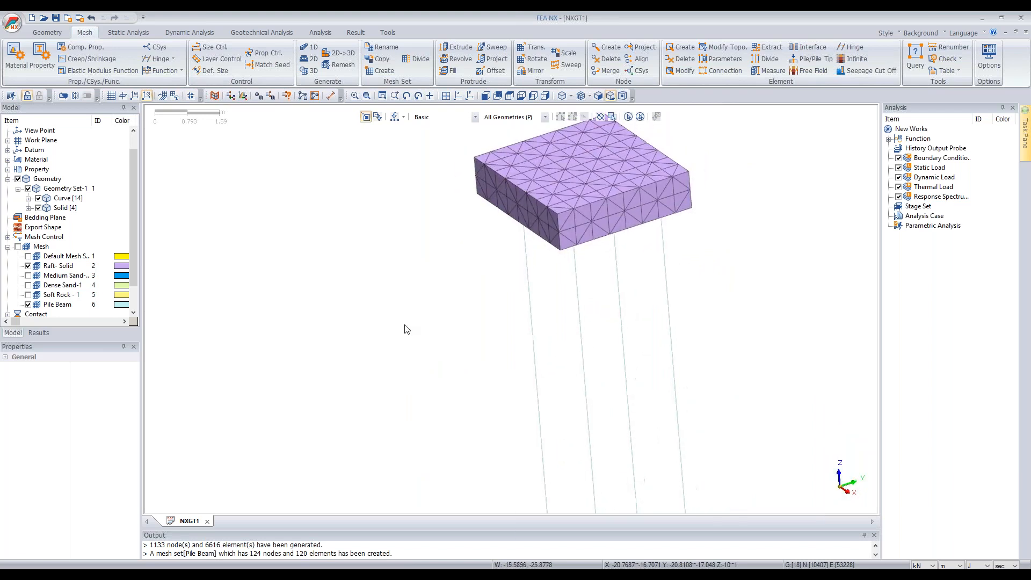
# Step: Show the Medium Sand mesh set and examine where the piles pass through its underside
pyautogui.click(27, 276)
pyautogui.moveTo(414, 215); pyautogui.dragTo(515, 323, button='middle')
pyautogui.scroll(2, 514, 324)
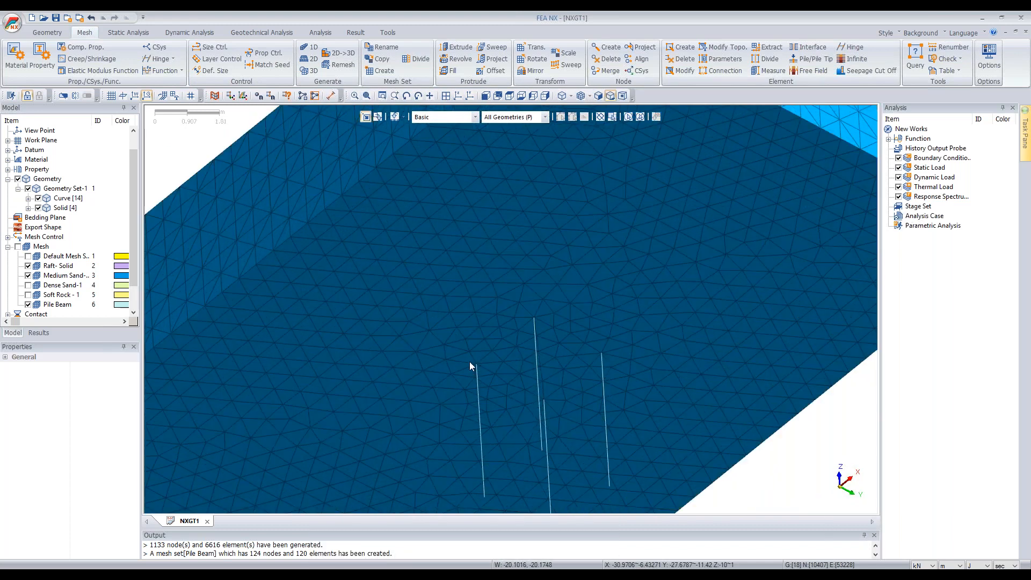
pyautogui.scroll(2, 475, 379)
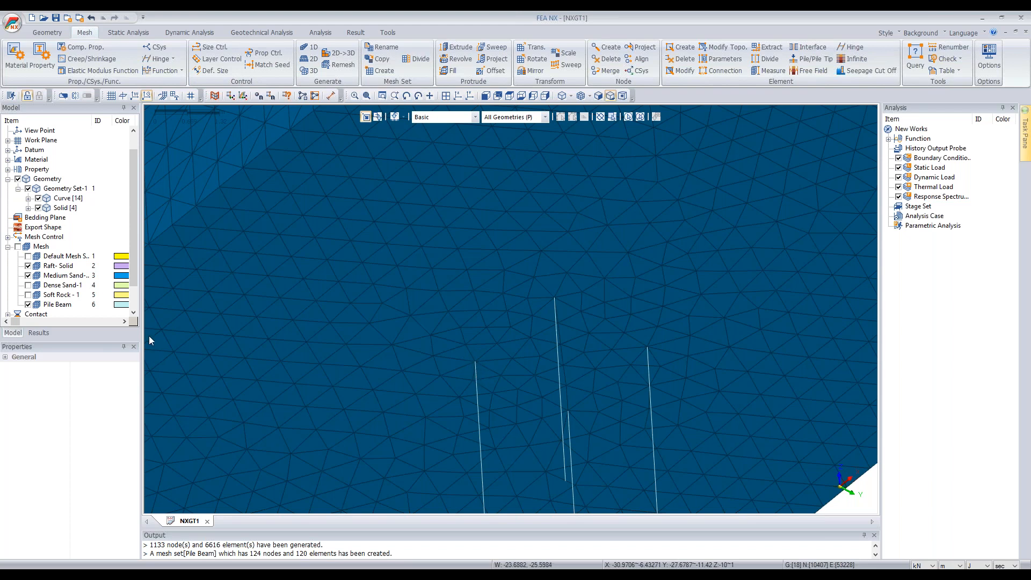
# Step: Display the nodes of the Pile Beam mesh set and examine their connection to the surrounding sand mesh
pyautogui.rightClick(61, 304)
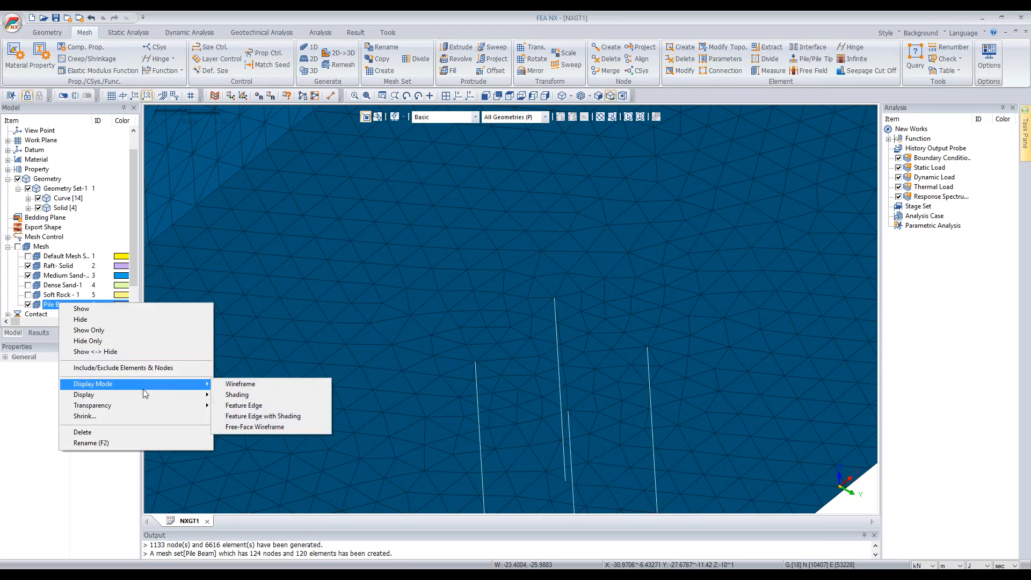
pyautogui.moveTo(205, 404)
pyautogui.click(301, 397)
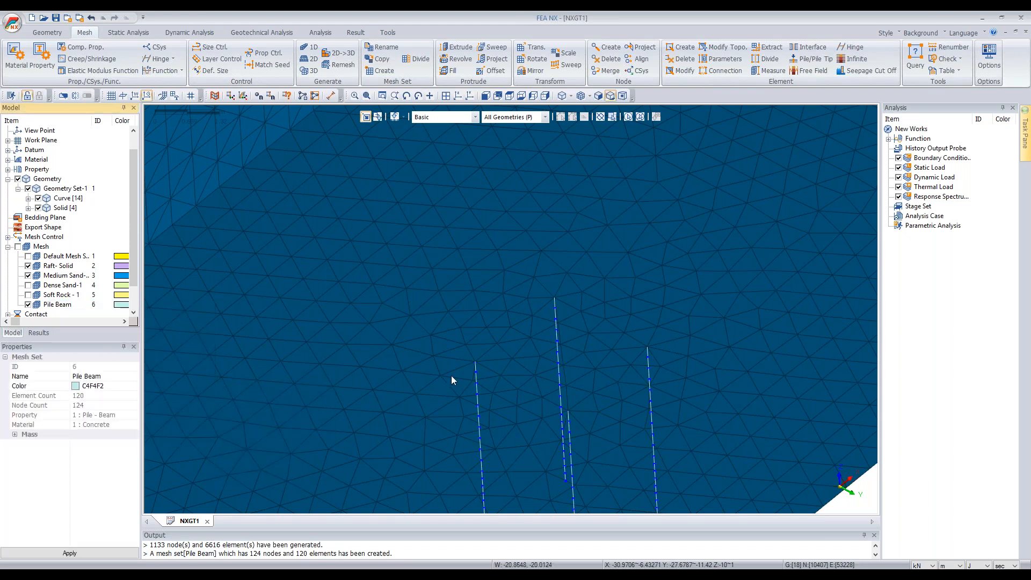
pyautogui.scroll(4, 451, 376)
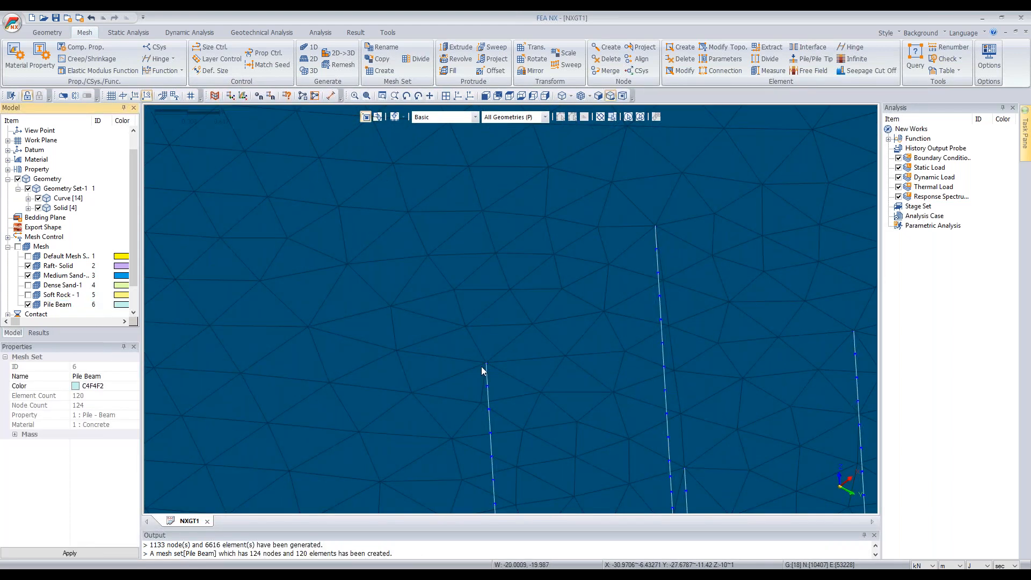
pyautogui.moveTo(639, 224); pyautogui.dragTo(622, 232, button='middle')
pyautogui.scroll(-1, 321, 166)
pyautogui.scroll(-3, 321, 167)
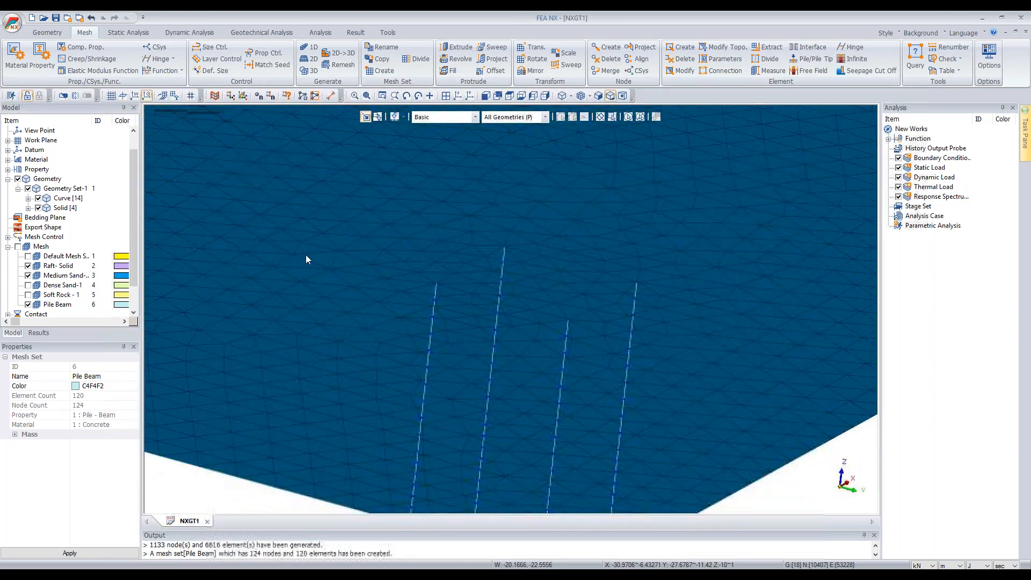
pyautogui.moveTo(326, 260); pyautogui.dragTo(129, 245, button='middle')
# Step: Turn off the node display for the Pile Beam mesh set
pyautogui.rightClick(58, 270)
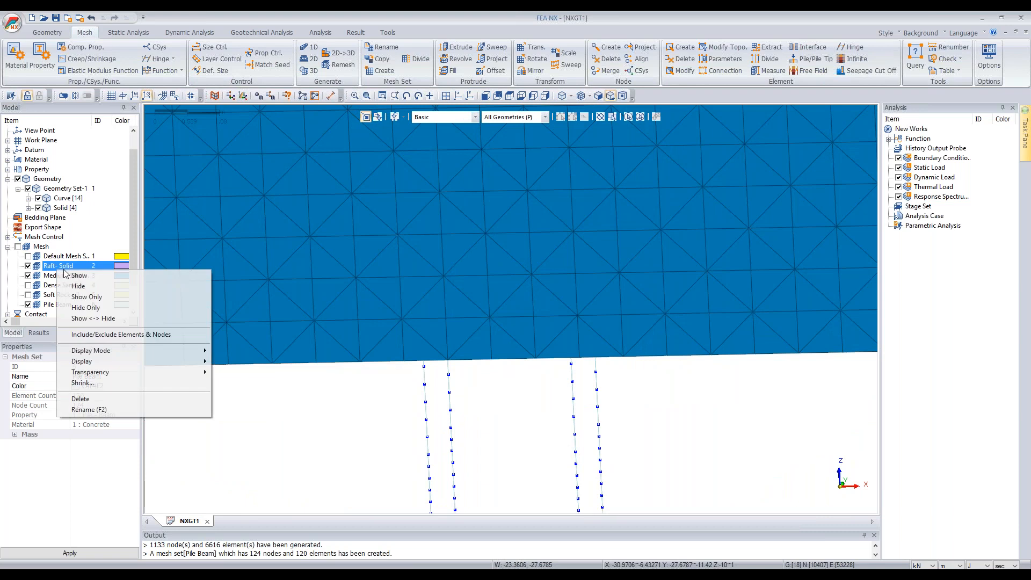
pyautogui.click(35, 304)
pyautogui.rightClick(34, 305)
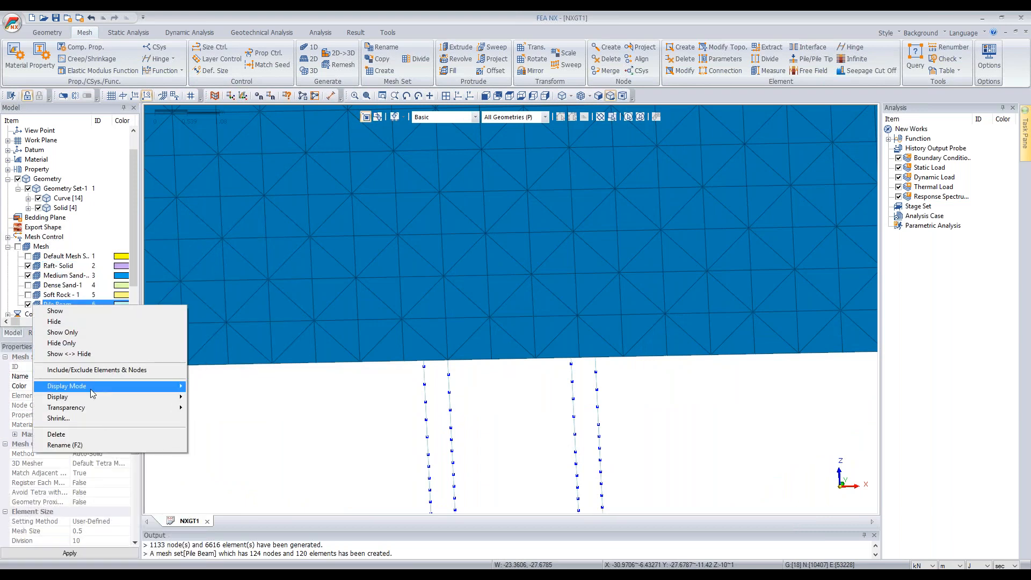
pyautogui.moveTo(92, 397)
pyautogui.click(200, 397)
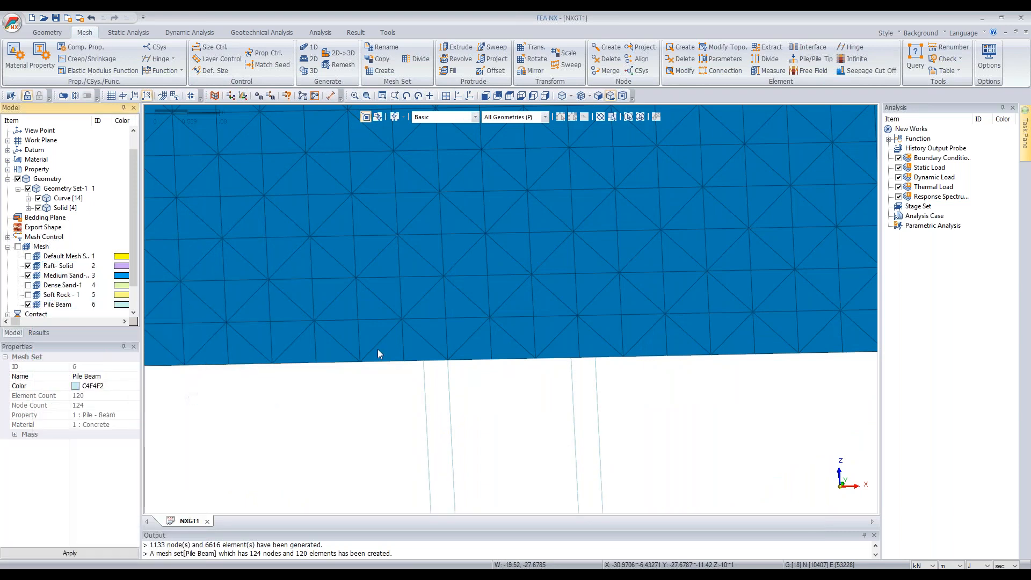
pyautogui.scroll(-4, 385, 347)
pyautogui.moveTo(663, 354); pyautogui.dragTo(1, 197, button='middle')
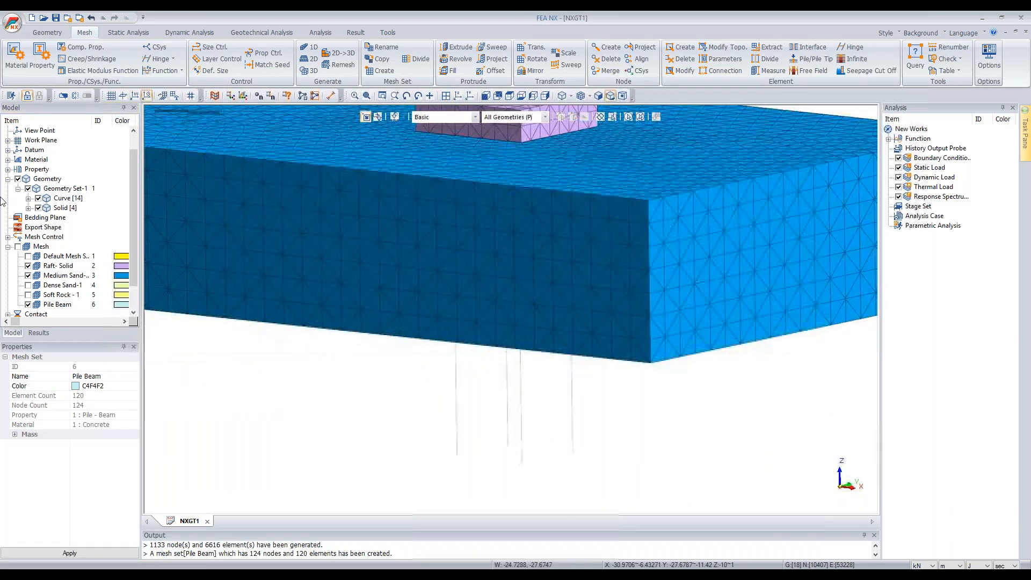
# Step: Show the Soft Rock - 1 and Dense Sand-1 mesh sets and examine the complete soil and raft mesh
pyautogui.click(28, 295)
pyautogui.click(28, 285)
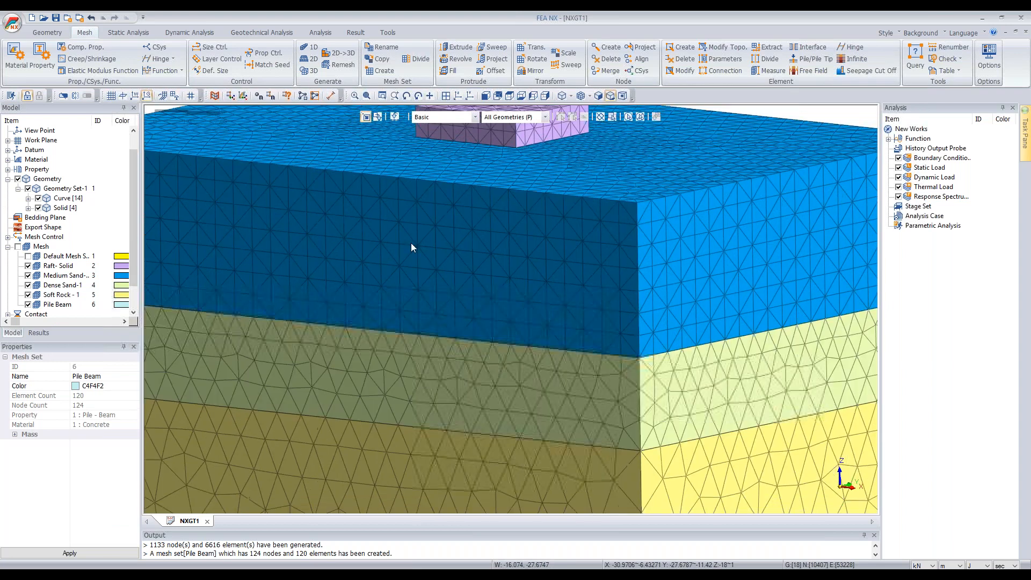
pyautogui.moveTo(411, 242)
pyautogui.mouseDown(button='middle')
pyautogui.moveTo(404, 336)
pyautogui.moveTo(434, 326)
pyautogui.moveTo(439, 253)
pyautogui.mouseUp(button='middle')
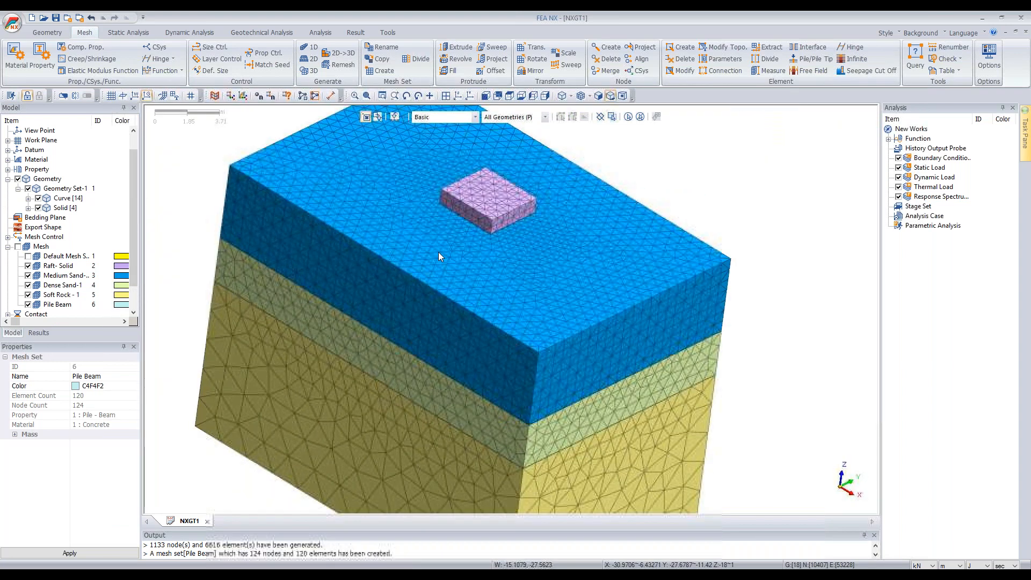
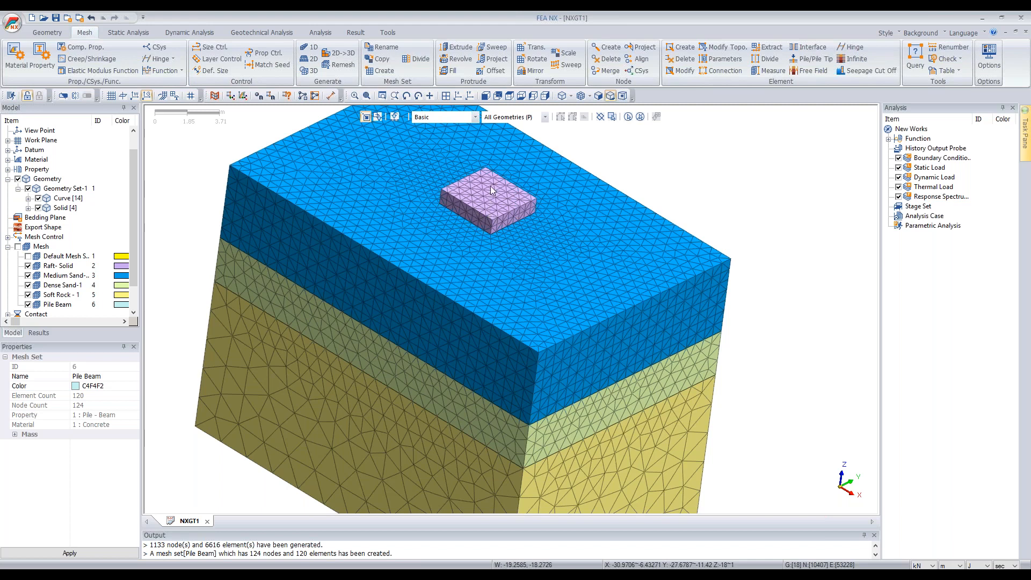
pyautogui.moveTo(359, 186); pyautogui.dragTo(391, 137, button='middle')
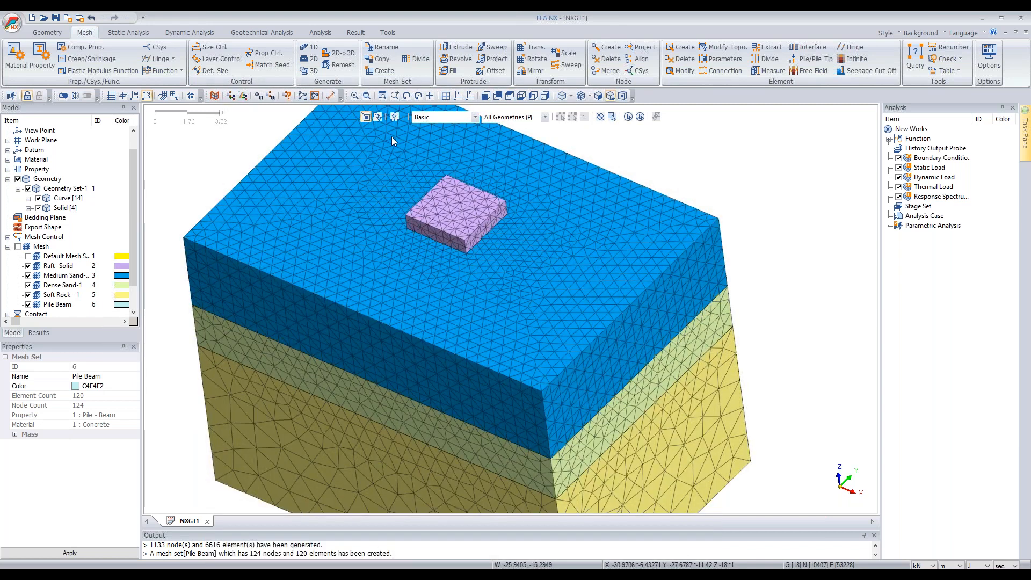
pyautogui.scroll(2, 393, 137)
pyautogui.scroll(2, 392, 137)
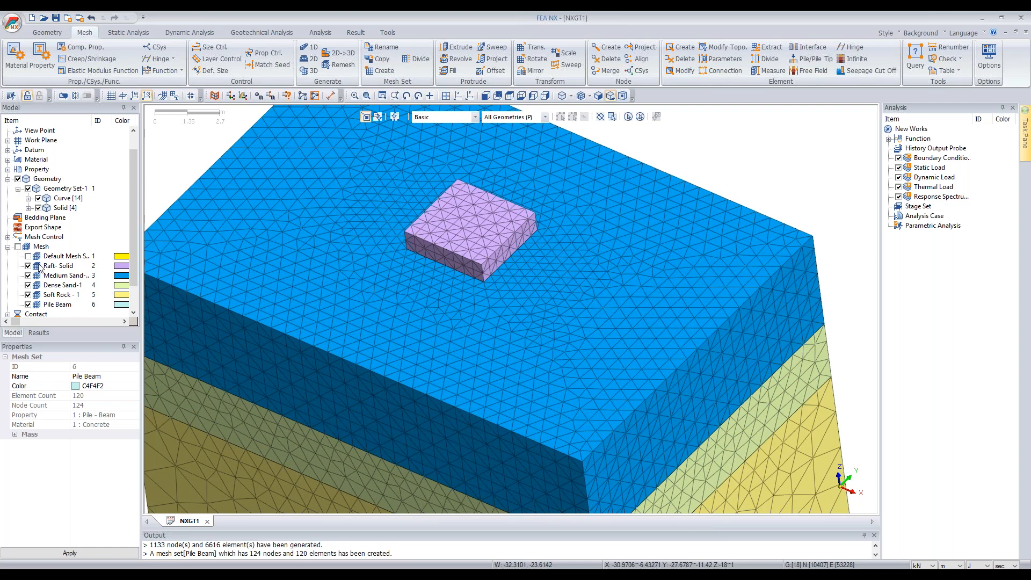
pyautogui.scroll(-1, 524, 193)
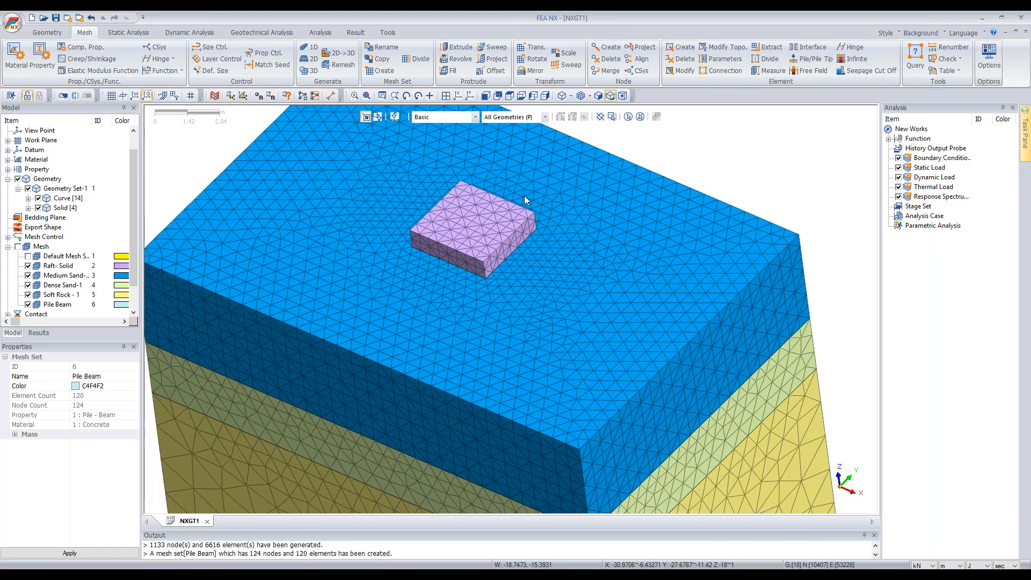
pyautogui.scroll(-2, 524, 195)
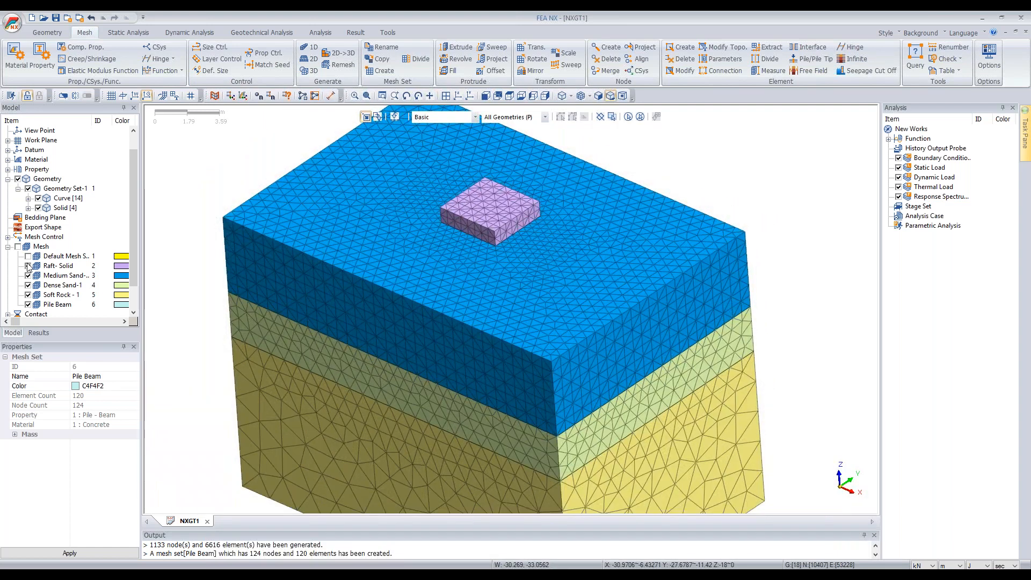
# Step: Hide the Raft- Solid mesh set and display the soil solid geometry without the raft solid
pyautogui.click(29, 267)
pyautogui.click(38, 208)
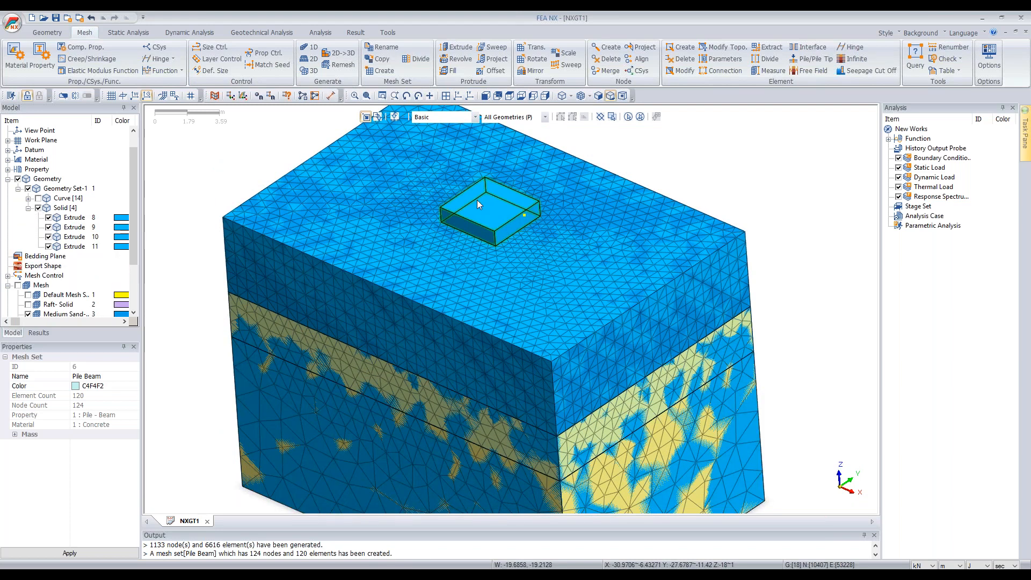
pyautogui.click(49, 218)
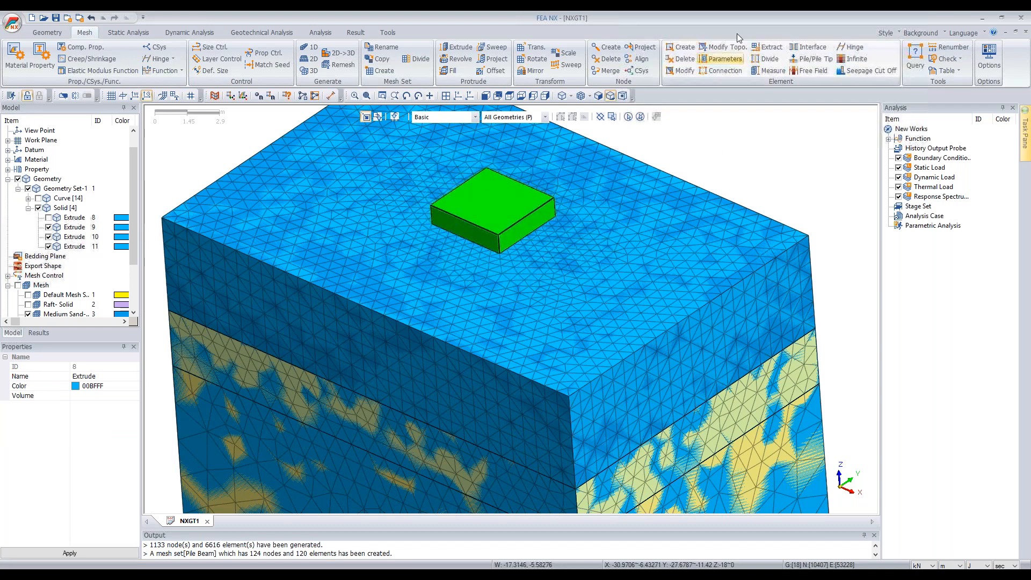
# Step: Start extracting elements from geometry with type Face and select the raft footprint face on the soil's top surface
pyautogui.click(772, 48)
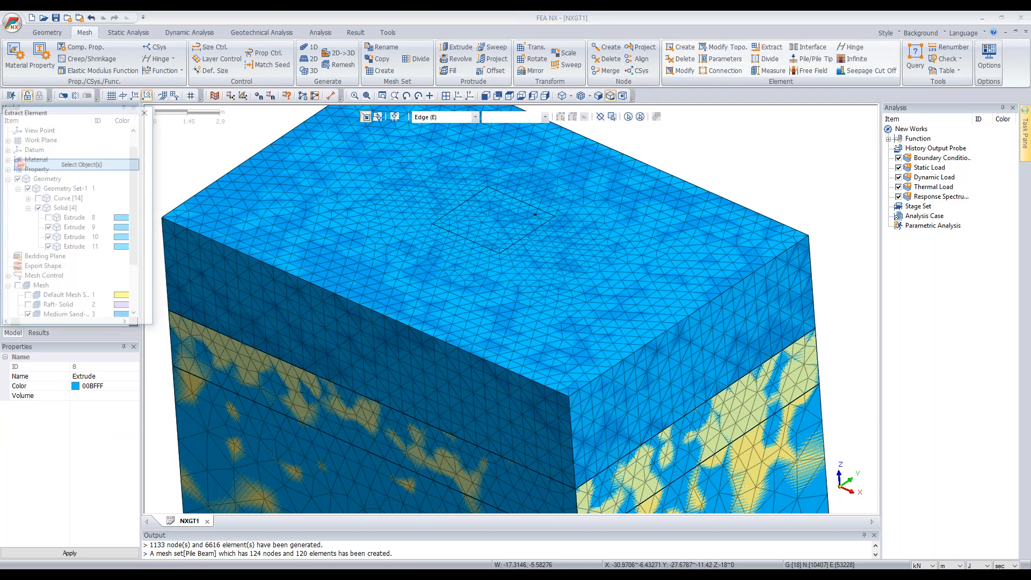
pyautogui.click(202, 187)
pyautogui.click(202, 204)
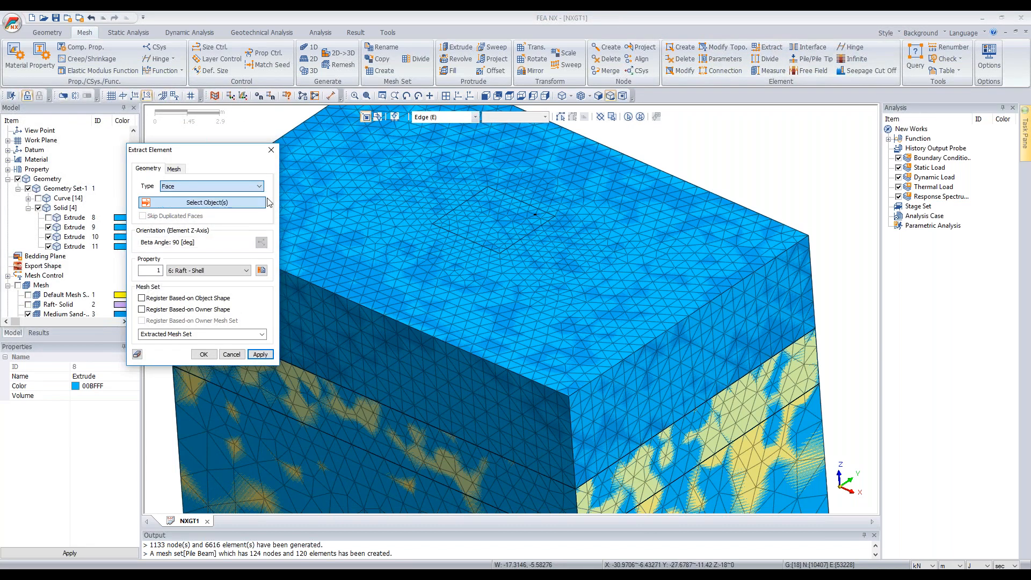
pyautogui.scroll(1, 406, 157)
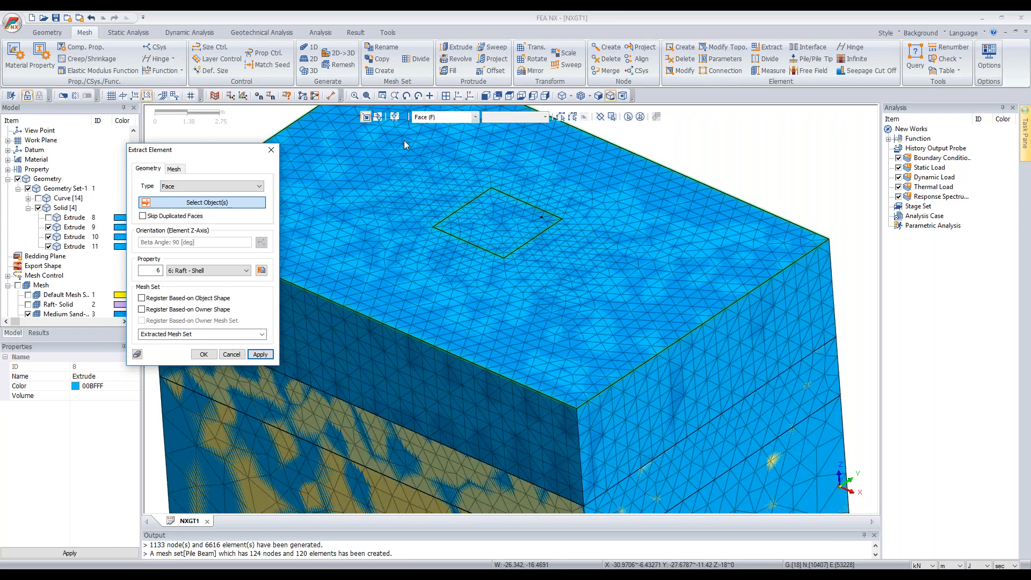
pyautogui.scroll(2, 404, 140)
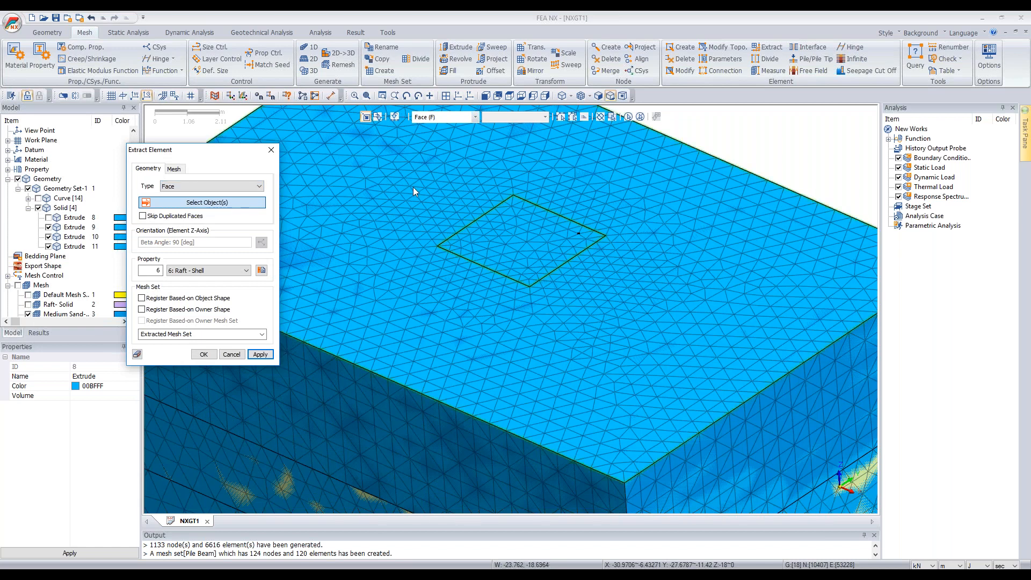
pyautogui.click(549, 231)
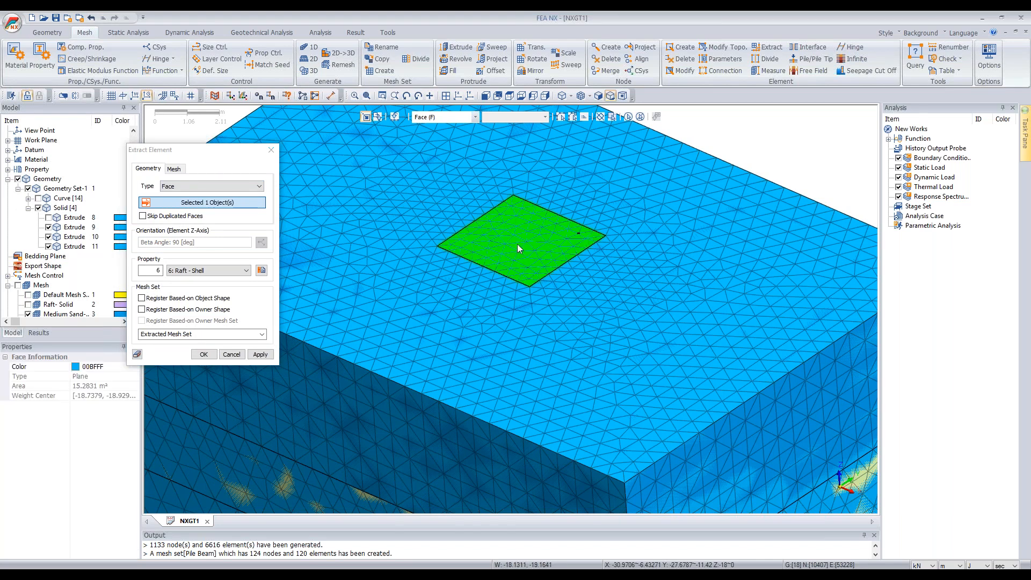
# Step: Extract the face elements with property 6: Raft - Shell into a mesh set named Raft Shell
pyautogui.click(211, 271)
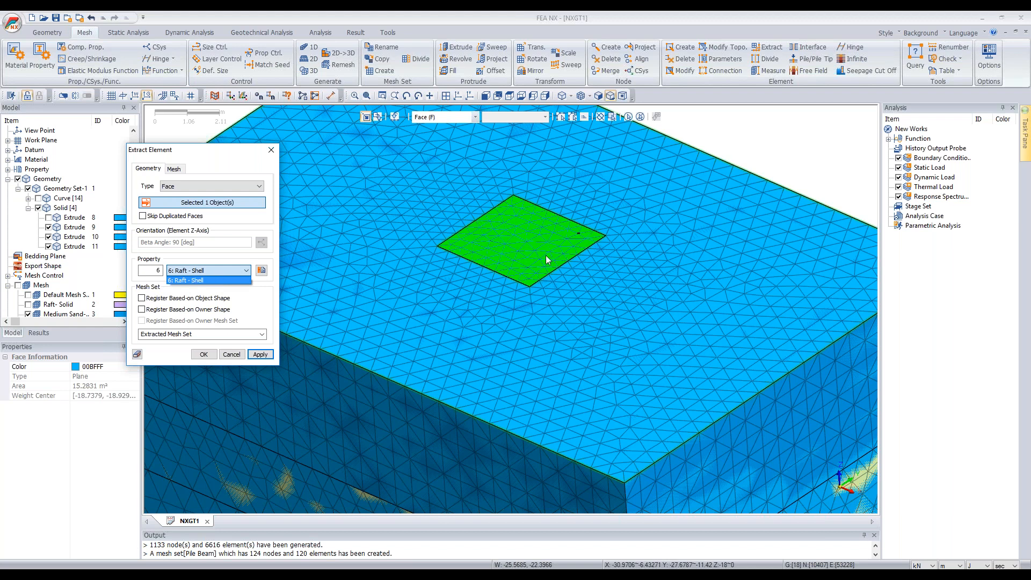
pyautogui.click(192, 281)
pyautogui.click(196, 337)
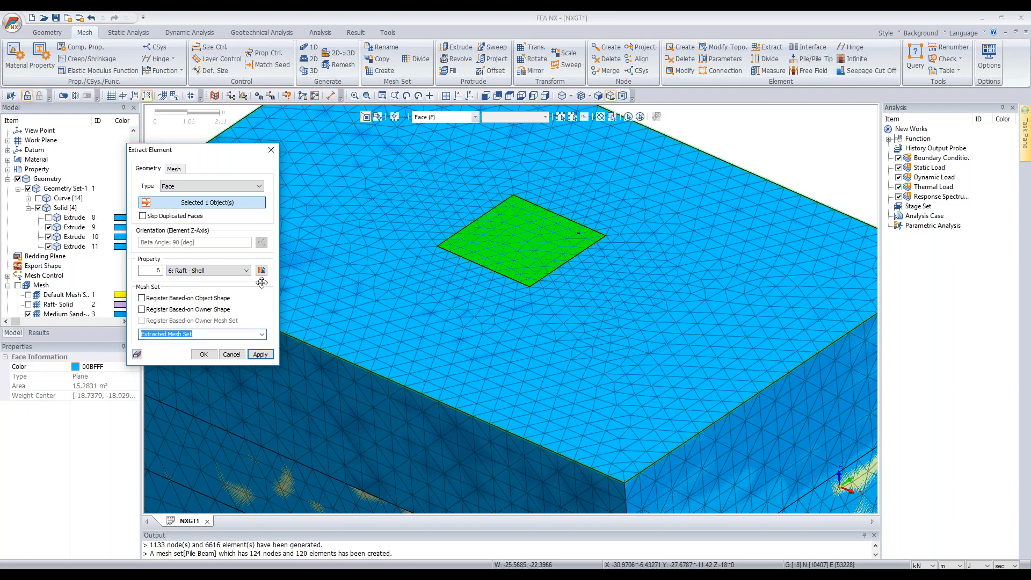
pyautogui.write('rAF')
pyautogui.click(205, 354)
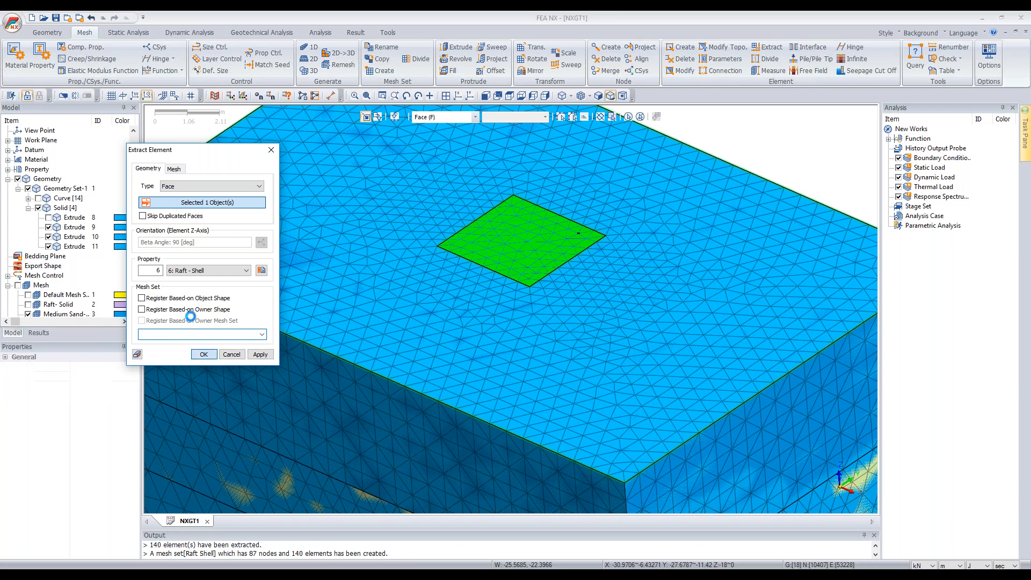
# Step: Hide the solid geometry and display only the Raft Shell mesh set
pyautogui.click(39, 208)
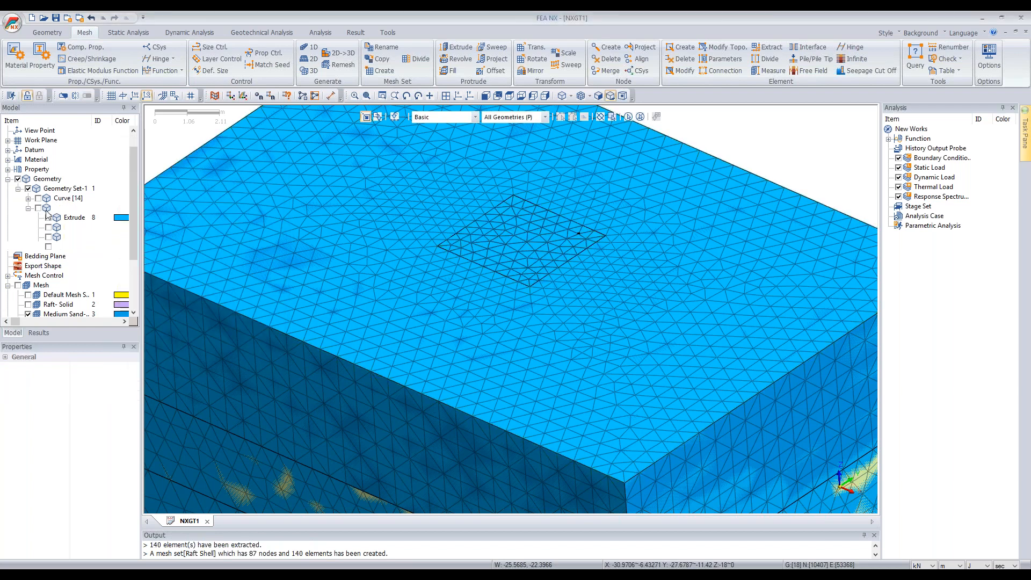
pyautogui.scroll(-3, 63, 284)
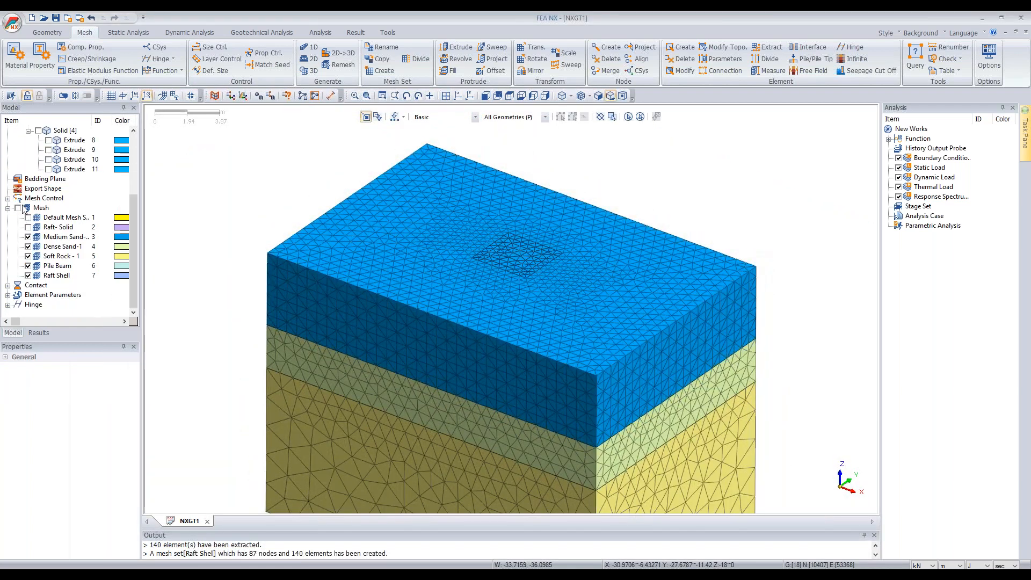
pyautogui.click(19, 208)
pyautogui.click(19, 208)
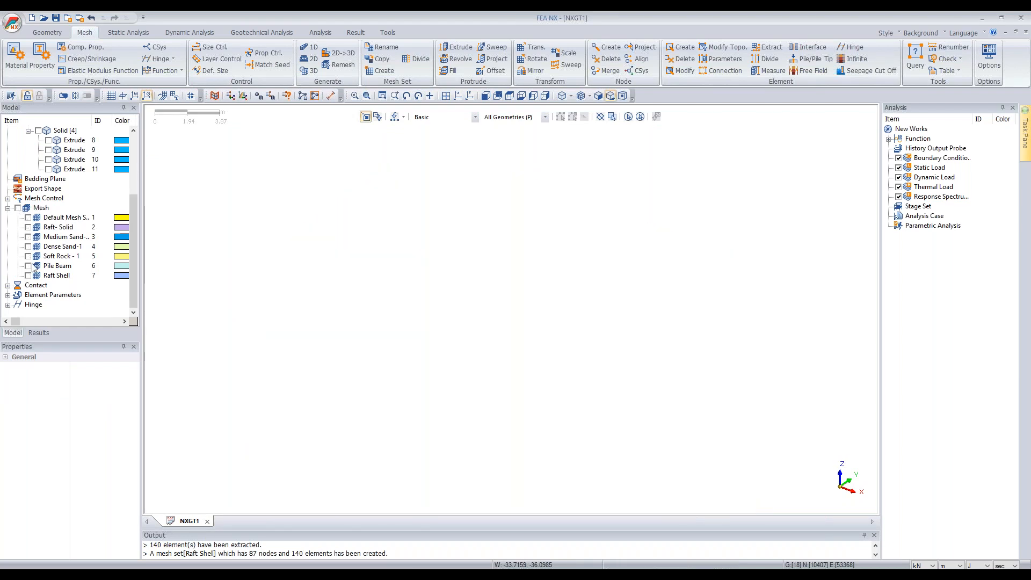
pyautogui.click(28, 276)
pyautogui.scroll(6, 514, 273)
pyautogui.moveTo(514, 273)
pyautogui.mouseDown(button='middle')
pyautogui.moveTo(522, 238)
pyautogui.moveTo(510, 262)
pyautogui.mouseUp(button='middle')
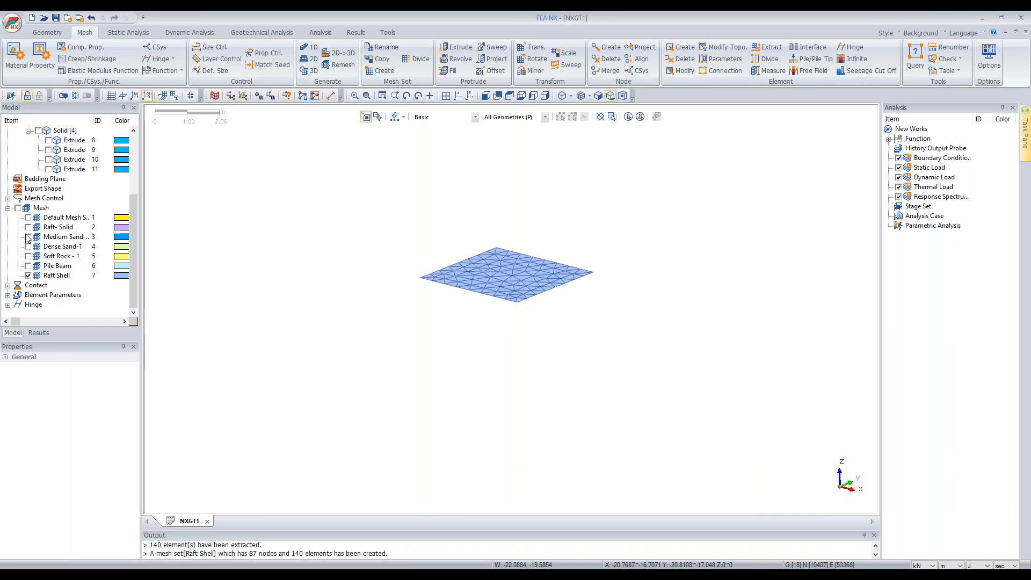
# Step: Show the Pile Beam mesh set and examine where the piles meet the raft shell
pyautogui.click(29, 267)
pyautogui.moveTo(453, 268); pyautogui.dragTo(467, 299, button='middle')
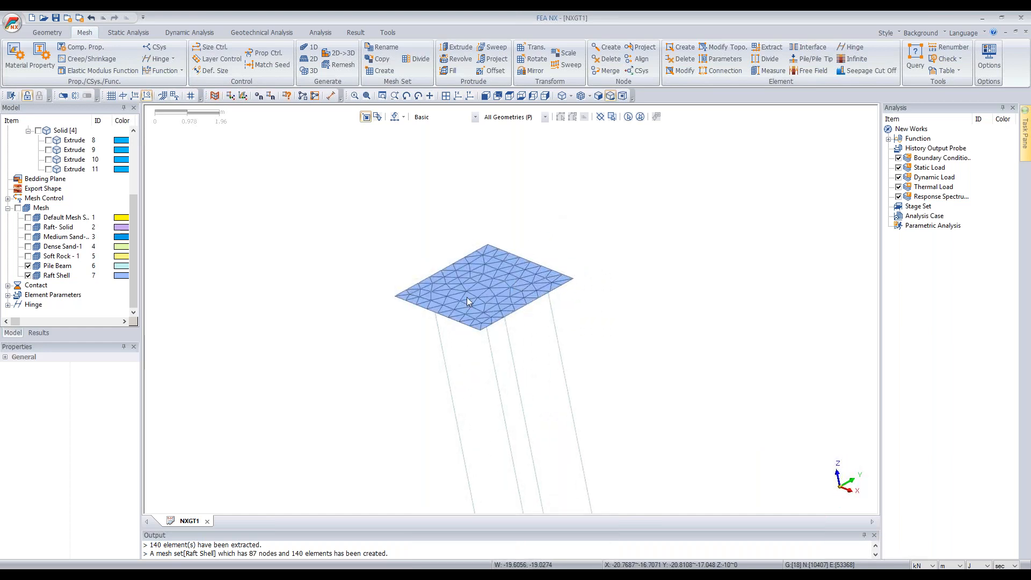
pyautogui.moveTo(488, 353); pyautogui.dragTo(491, 339, button='middle')
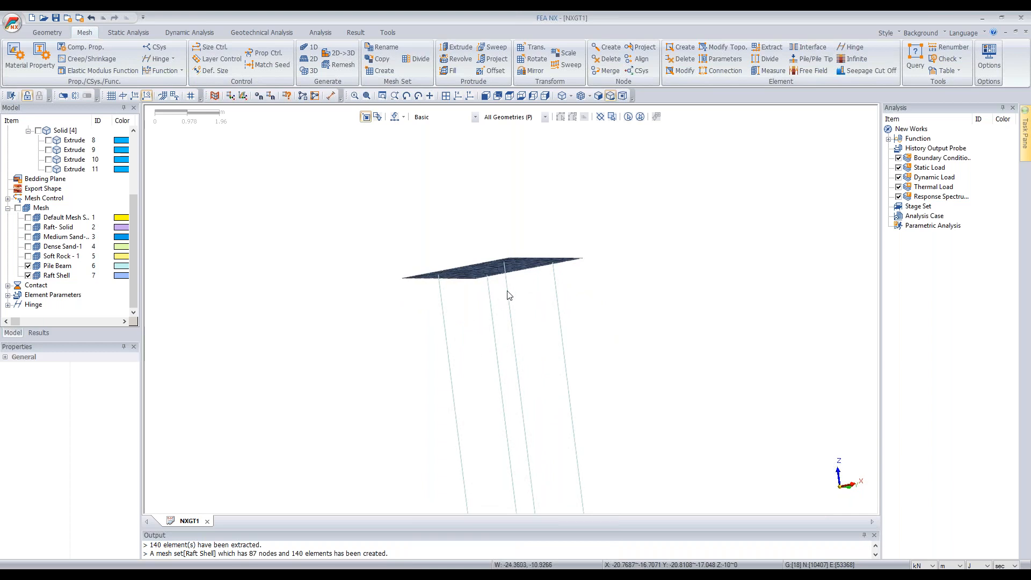
pyautogui.scroll(-2, 553, 222)
pyautogui.moveTo(553, 223); pyautogui.dragTo(523, 296, button='middle')
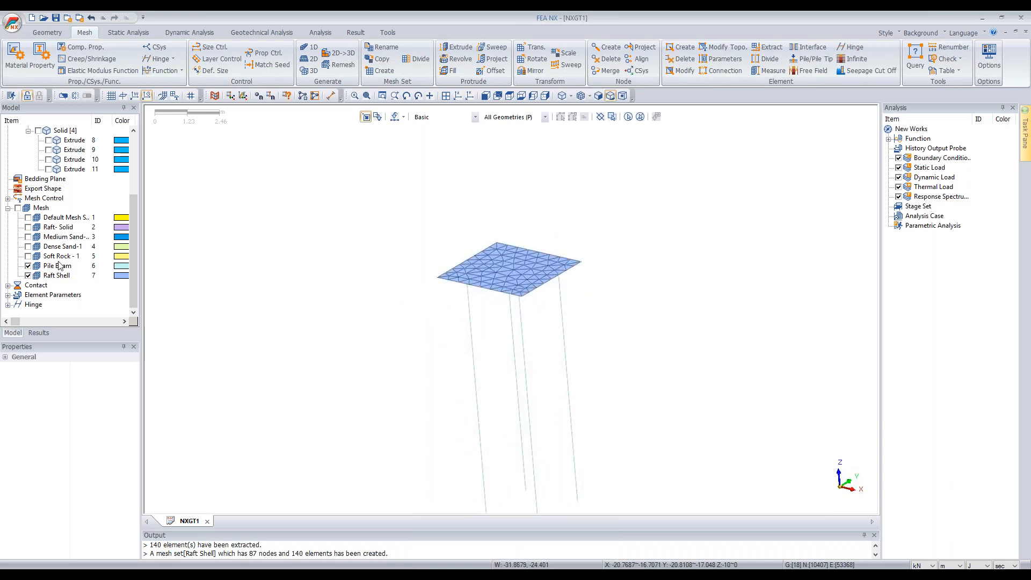
# Step: Show the Soft Rock - 1, Dense Sand-1 and Medium Sand mesh sets around the piles and raft shell
pyautogui.click(29, 256)
pyautogui.scroll(-4, 514, 343)
pyautogui.moveTo(514, 342); pyautogui.dragTo(511, 372, button='middle')
pyautogui.scroll(3, 539, 386)
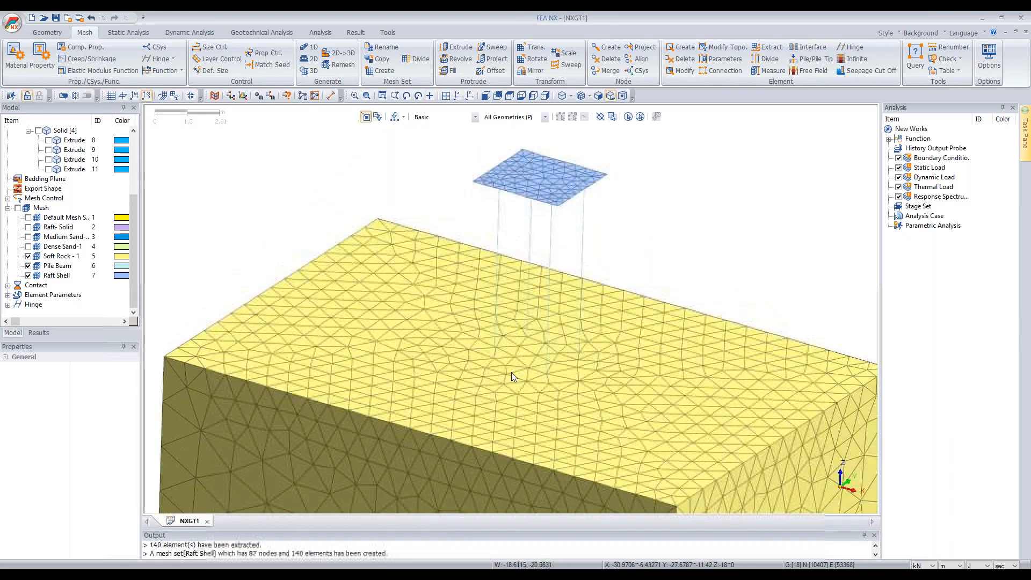
pyautogui.click(28, 247)
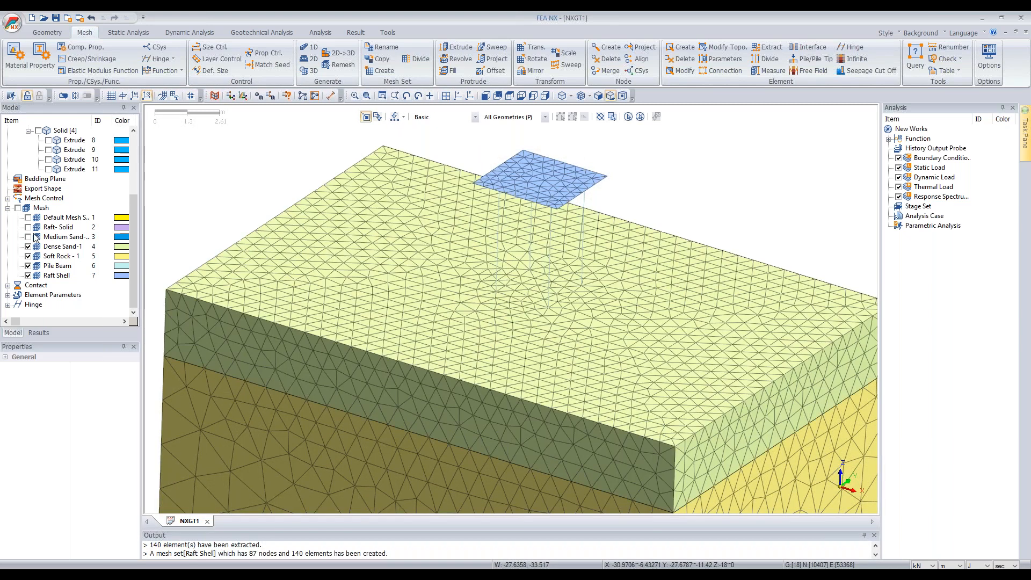
pyautogui.click(28, 236)
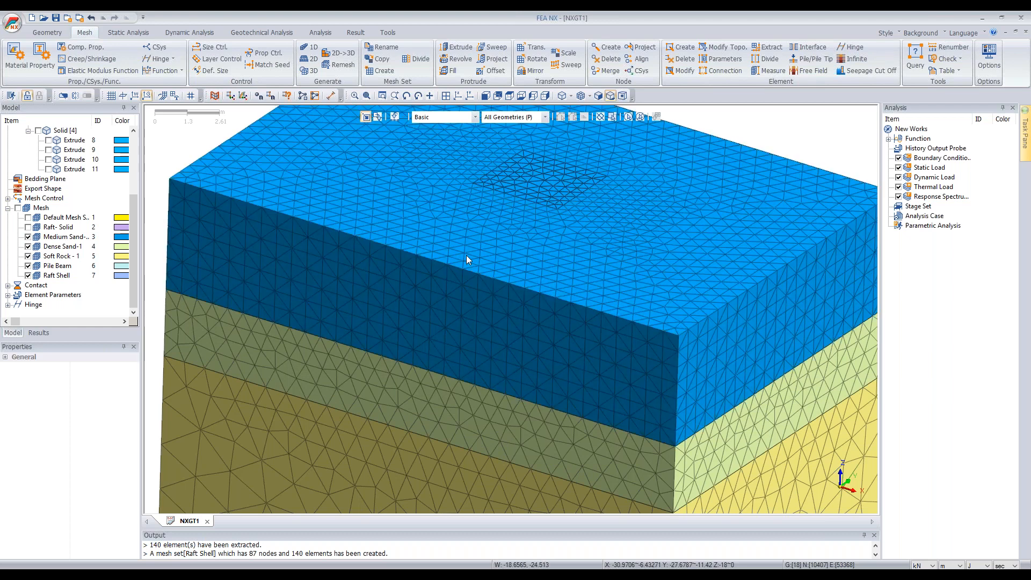
pyautogui.scroll(-3, 536, 278)
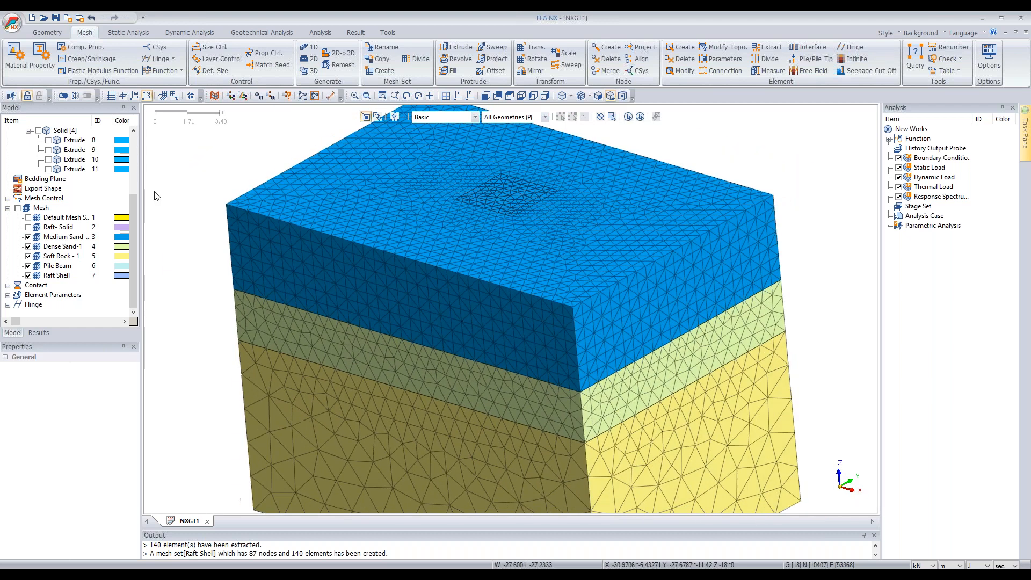
# Step: Display the section thickness of the Raft - Shell 2D property on the model
pyautogui.scroll(4, 7, 184)
pyautogui.click(8, 189)
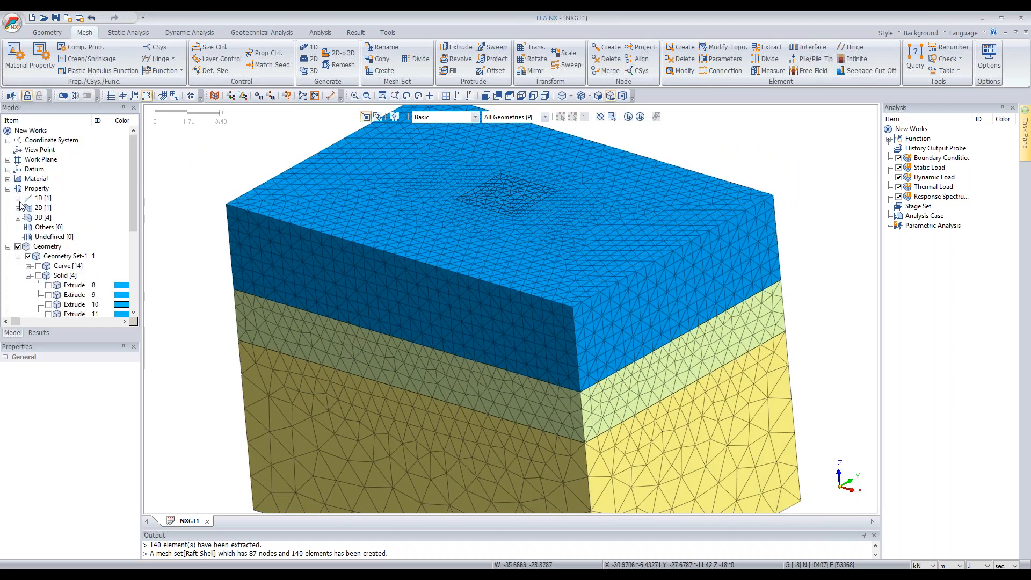
pyautogui.click(18, 208)
pyautogui.click(38, 217)
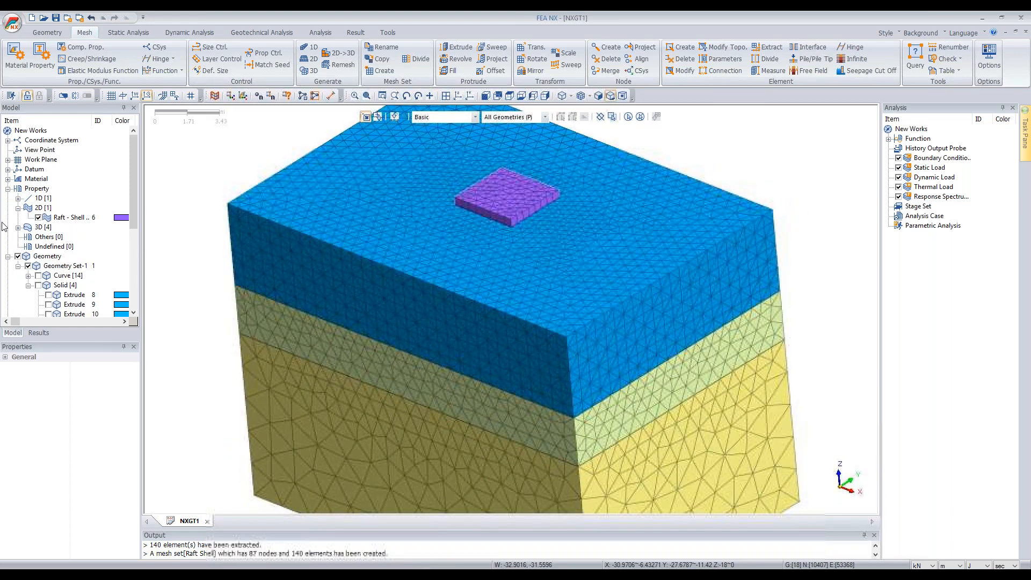
# Step: Open the Raft - Shell property definition for review and close it, then examine the displayed raft thickness
pyautogui.click(83, 219)
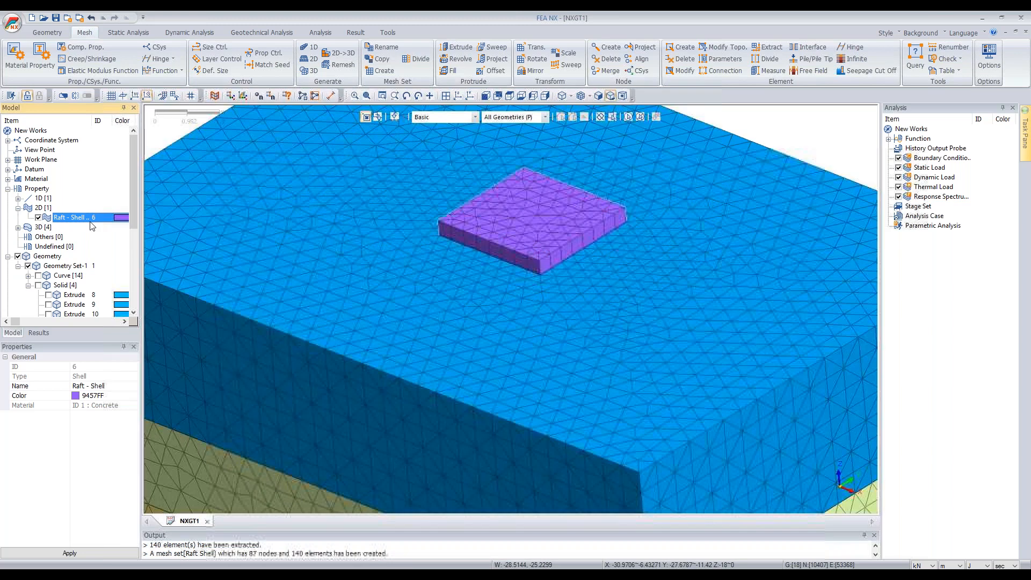
pyautogui.rightClick(65, 219)
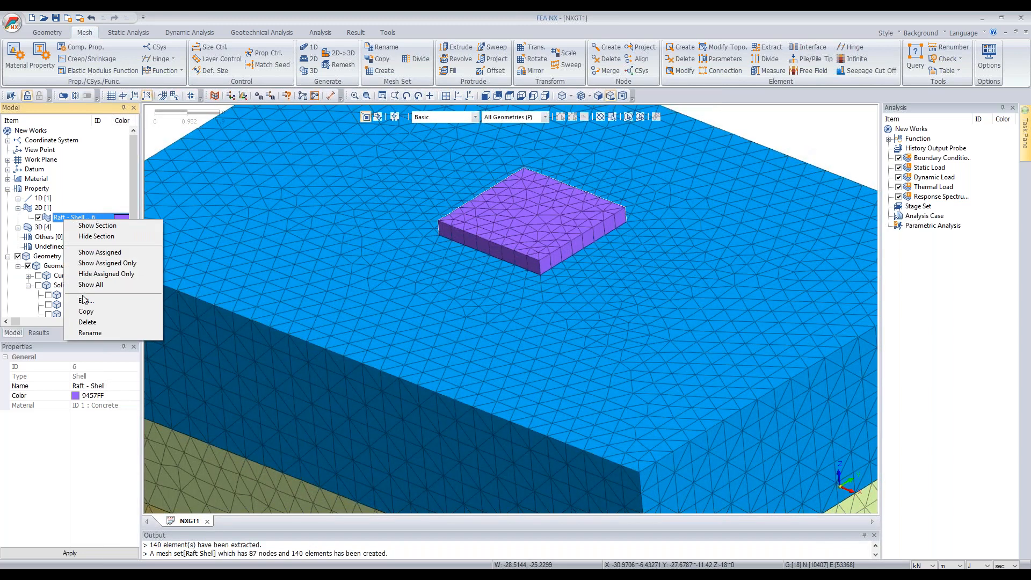
pyautogui.click(84, 301)
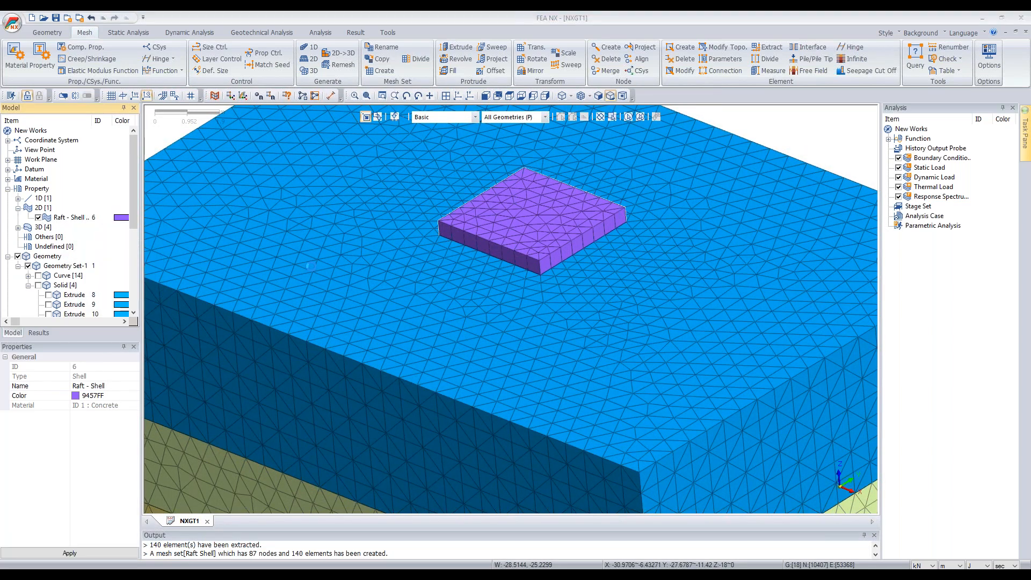
pyautogui.click(555, 436)
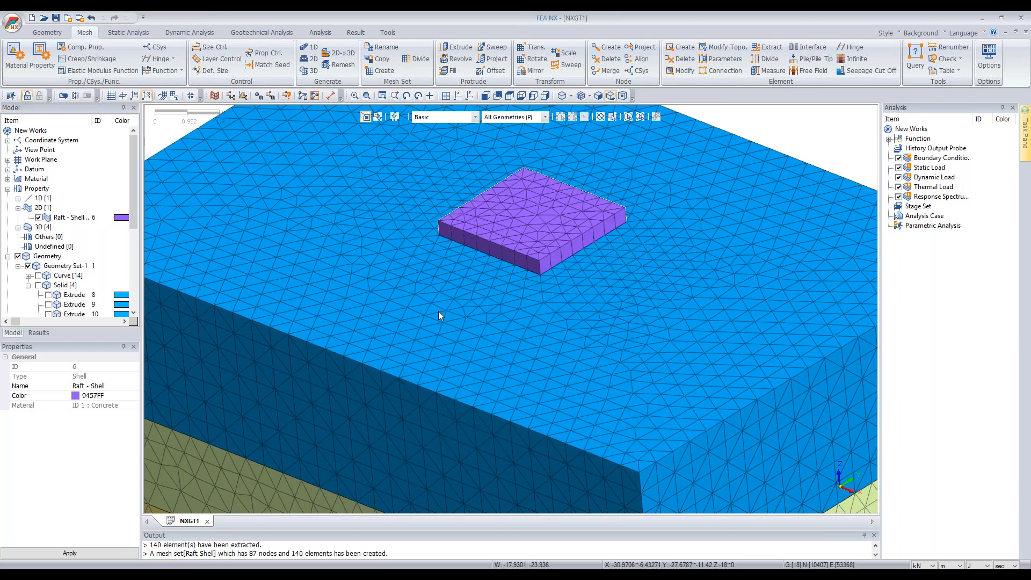
pyautogui.scroll(-3, 437, 316)
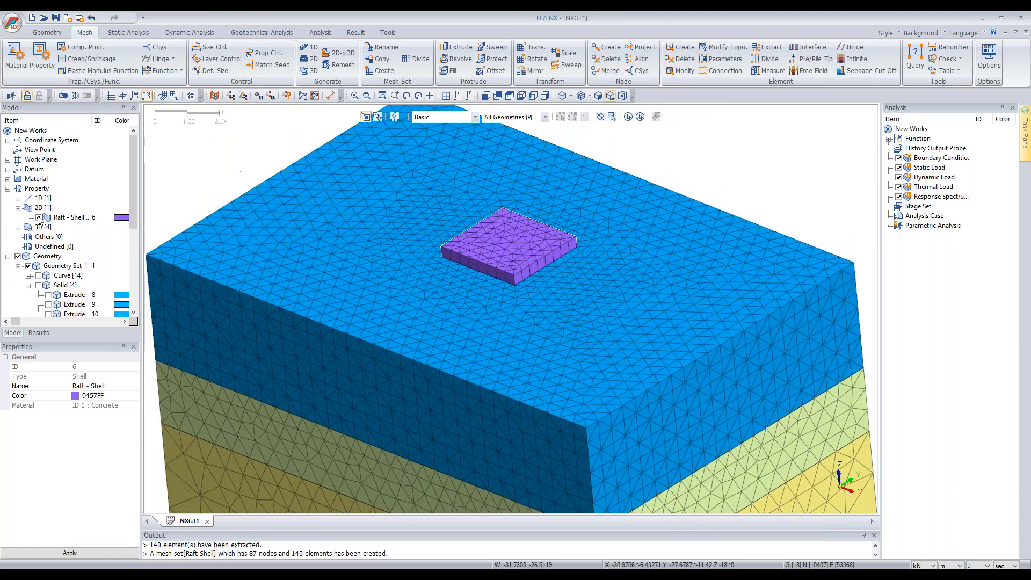
# Step: Turn off the section thickness display of the Raft - Shell property and show the Raft- Solid mesh set on the soil
pyautogui.click(38, 218)
pyautogui.scroll(-5, 38, 218)
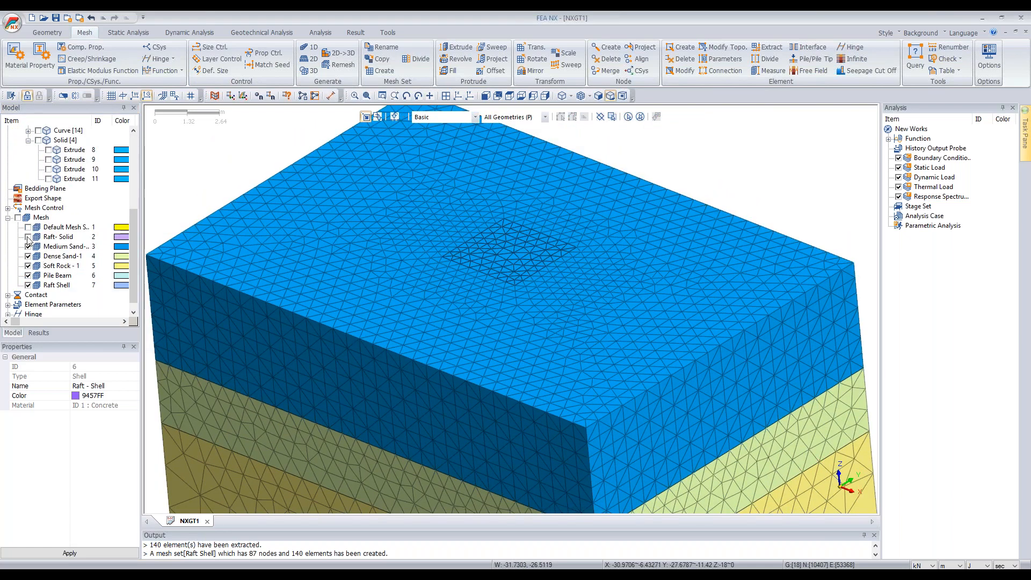
pyautogui.click(28, 237)
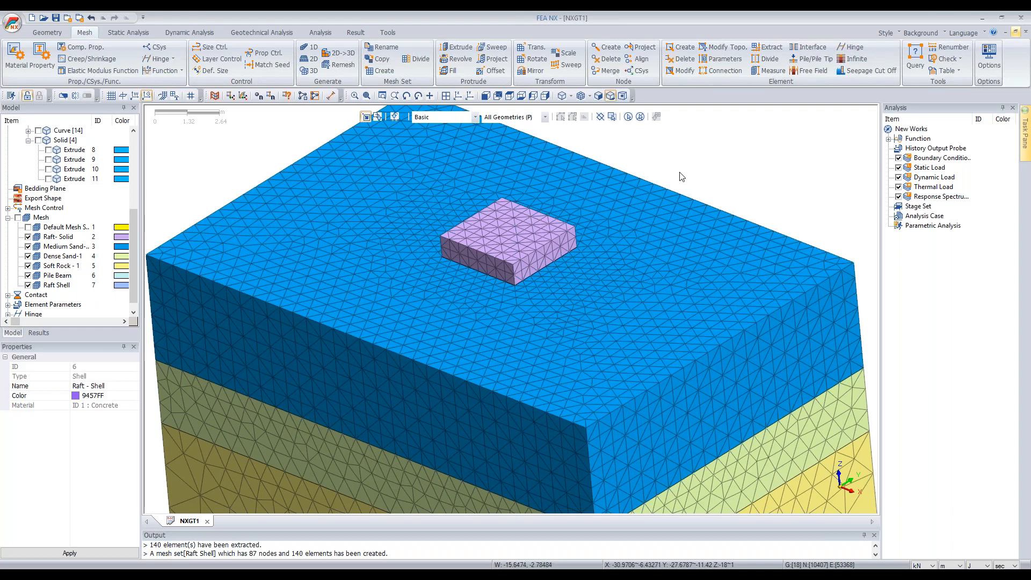
pyautogui.scroll(-4, 421, 314)
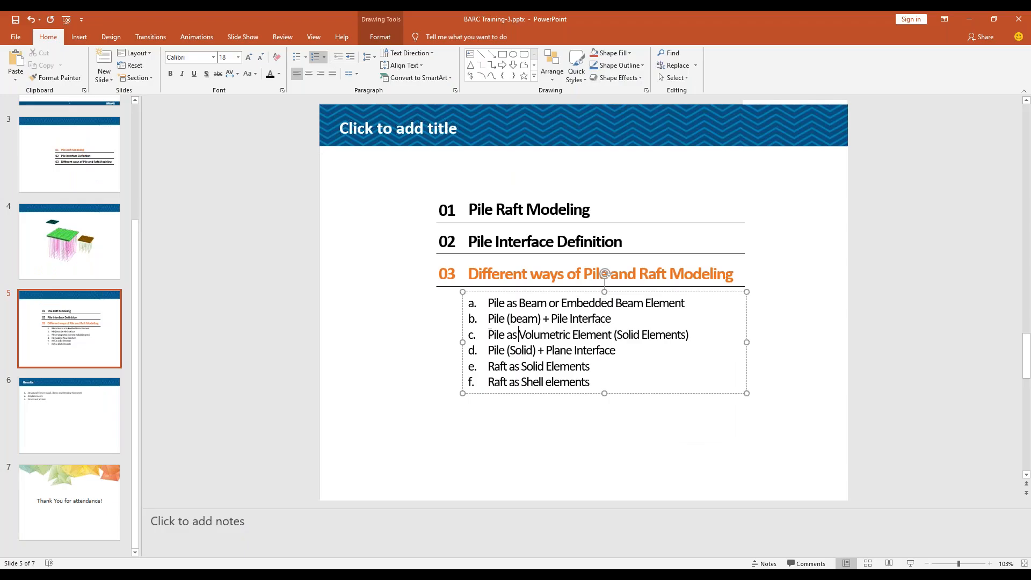
# Step: Highlight the pile and raft modelling options on the PowerPoint slide, ending with Pile (beam) + Pile Interface, and return to FEA NX
pyautogui.moveTo(488, 319); pyautogui.dragTo(591, 323)
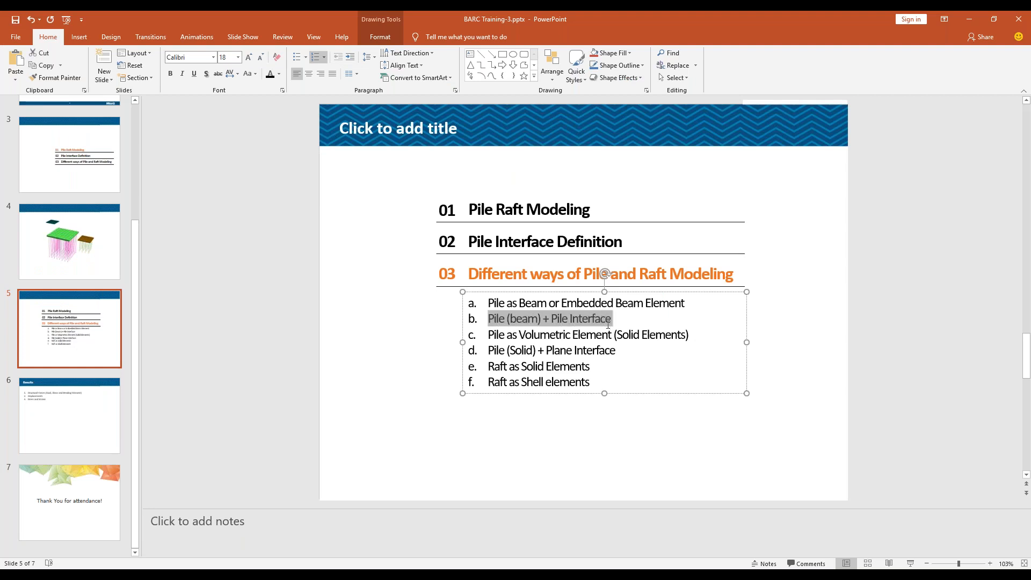
pyautogui.tripleClick(494, 302)
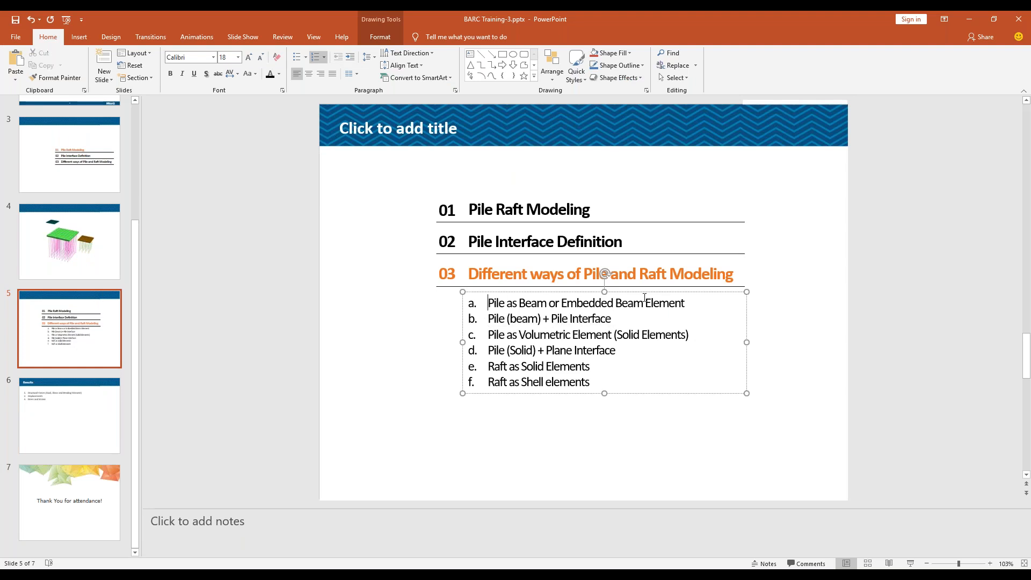
pyautogui.moveTo(489, 367); pyautogui.dragTo(591, 382)
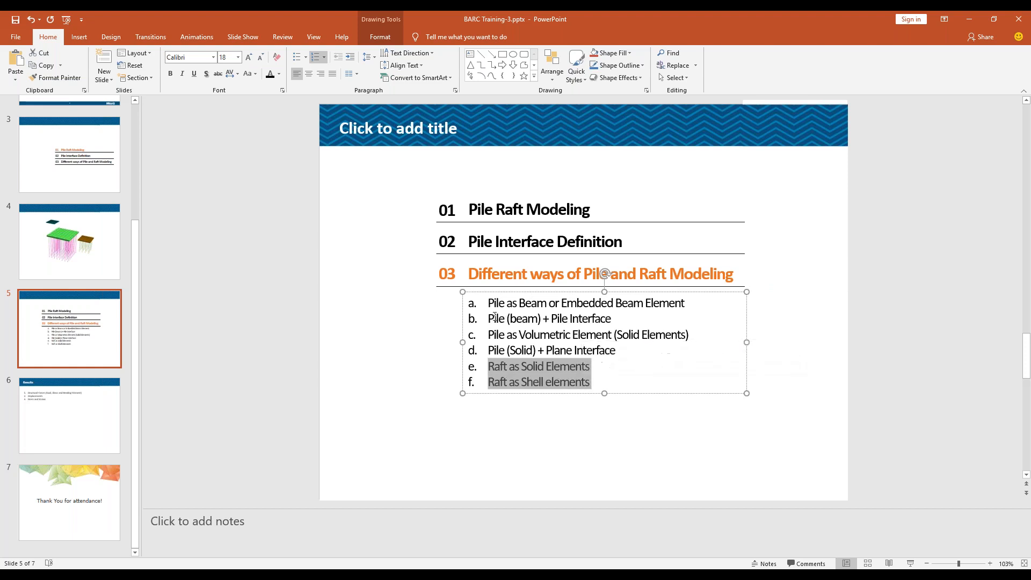
pyautogui.moveTo(489, 317); pyautogui.dragTo(613, 319)
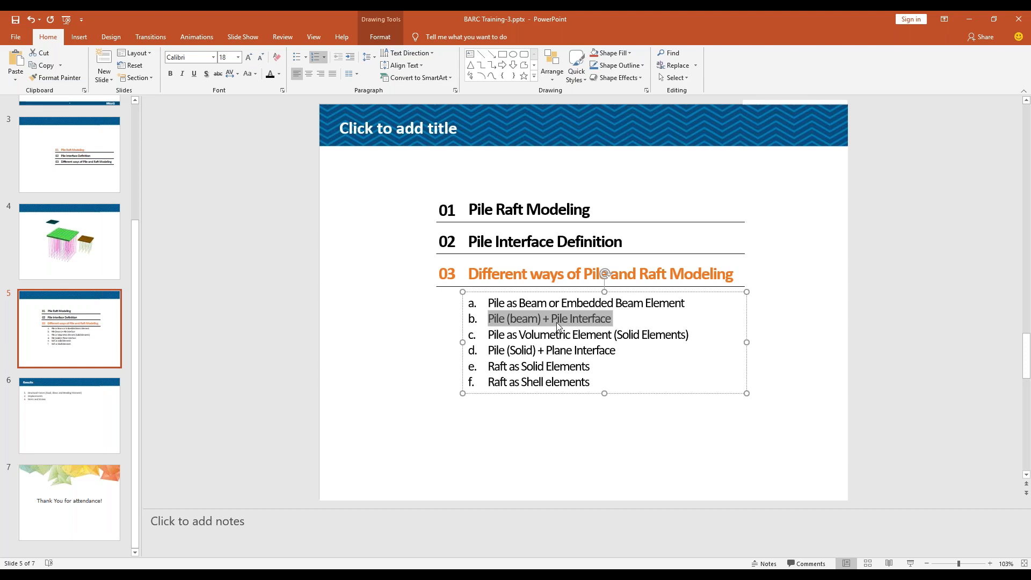
pyautogui.click(865, 358)
pyautogui.click(962, 20)
# Step: Hide all mesh sets and display the work plane grid with its axes
pyautogui.scroll(-3, 453, 291)
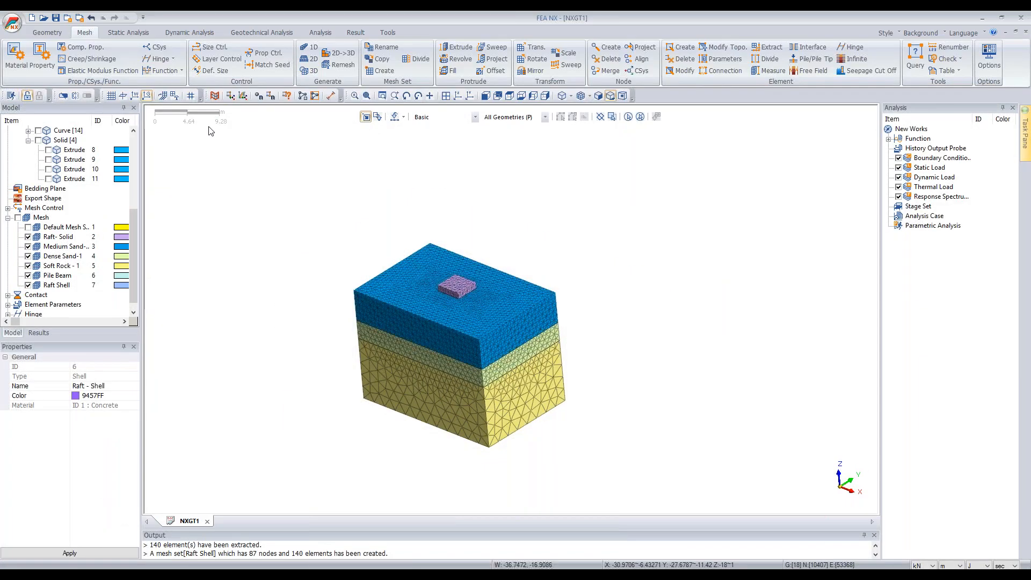
pyautogui.click(18, 218)
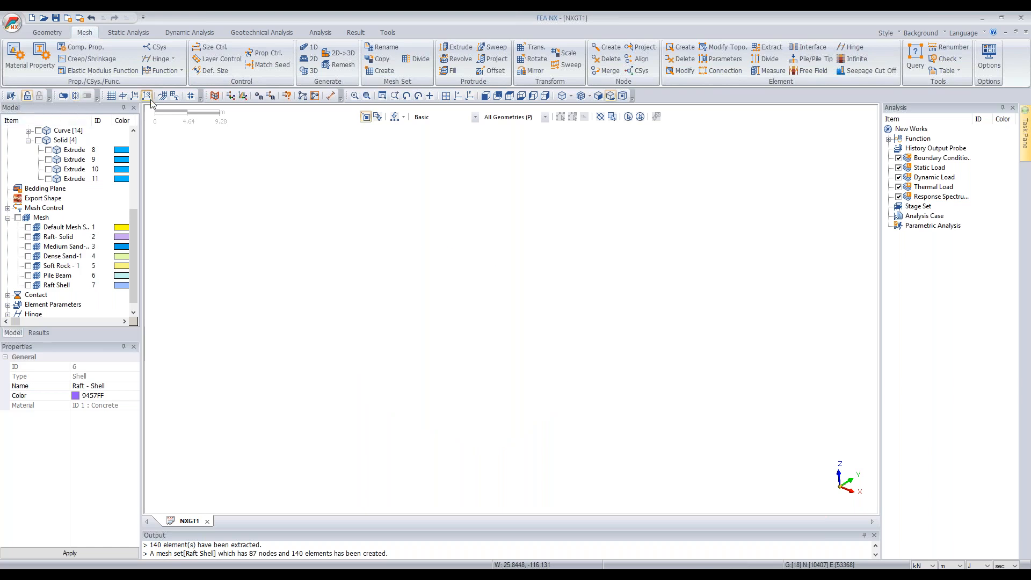
pyautogui.click(110, 95)
pyautogui.scroll(-5, 230, 396)
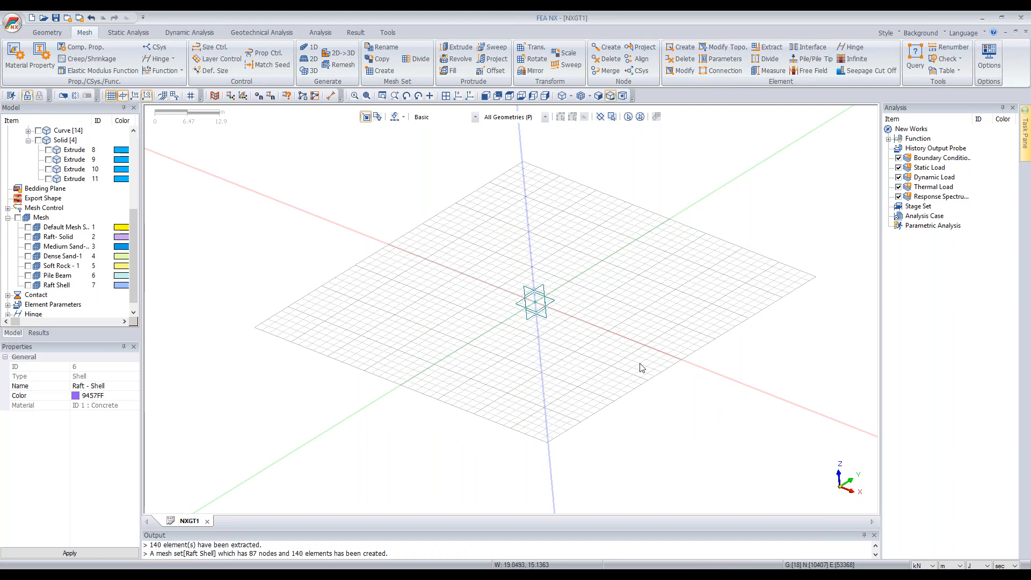
pyautogui.scroll(2, 629, 365)
pyautogui.scroll(1, 553, 272)
pyautogui.scroll(1, 437, 225)
pyautogui.scroll(-1, 437, 226)
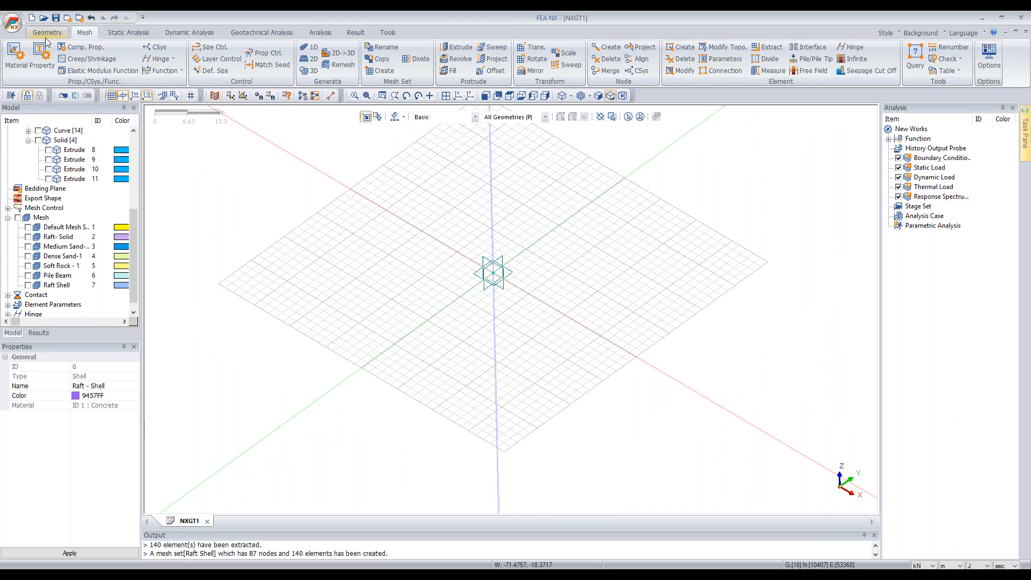
# Step: Draw a vertical 3D line from 14, -20, 0 to a relative end location of 0, 0, -10 in Geometry Set-1
pyautogui.click(46, 33)
pyautogui.click(10, 58)
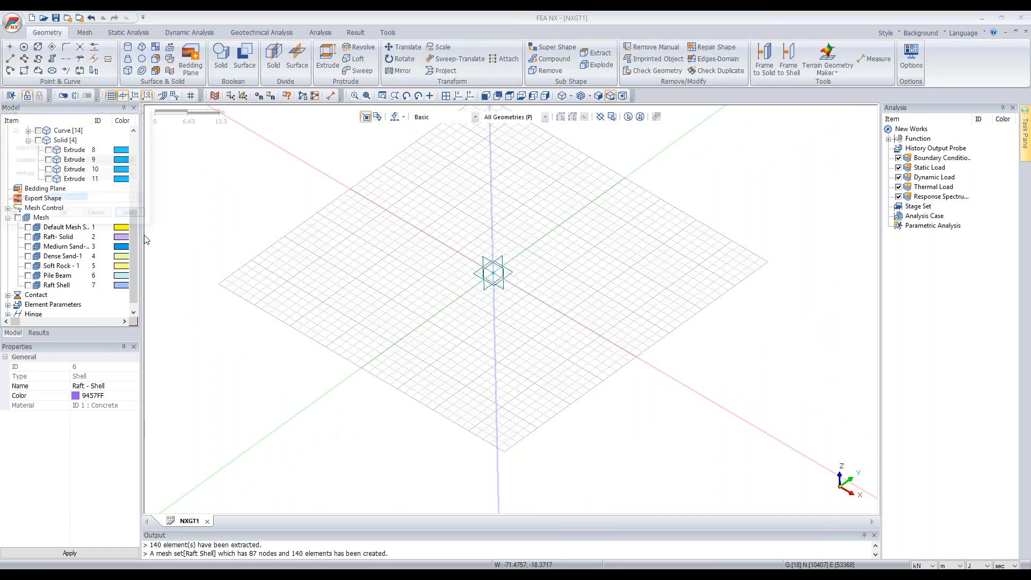
pyautogui.moveTo(83, 122); pyautogui.dragTo(324, 167)
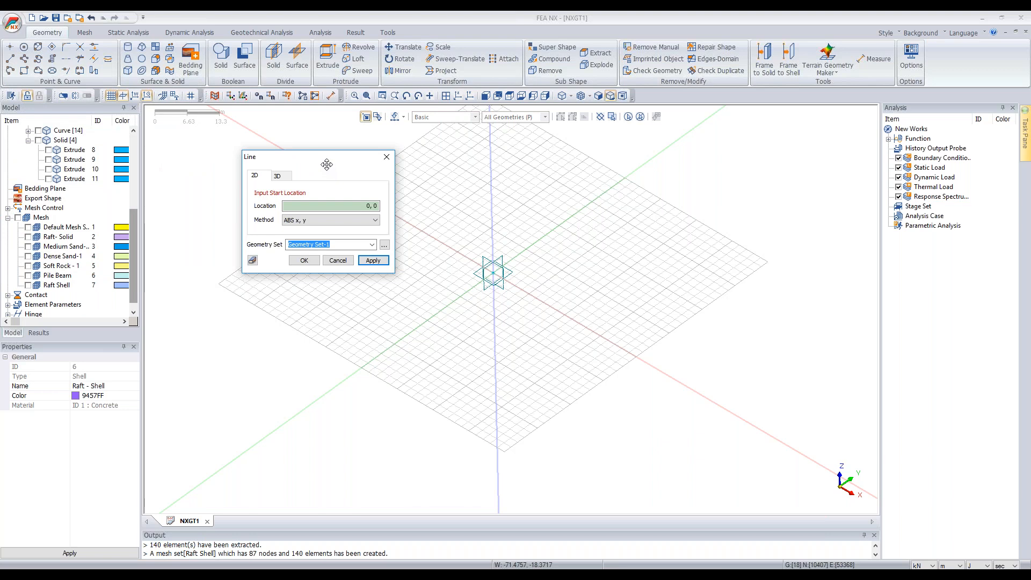
pyautogui.scroll(2, 408, 438)
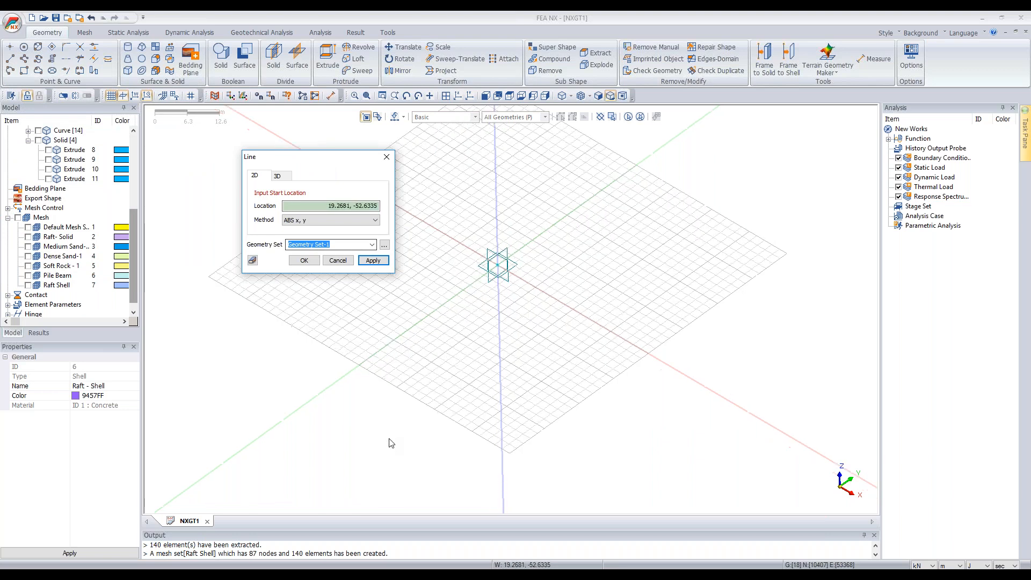
pyautogui.click(485, 313)
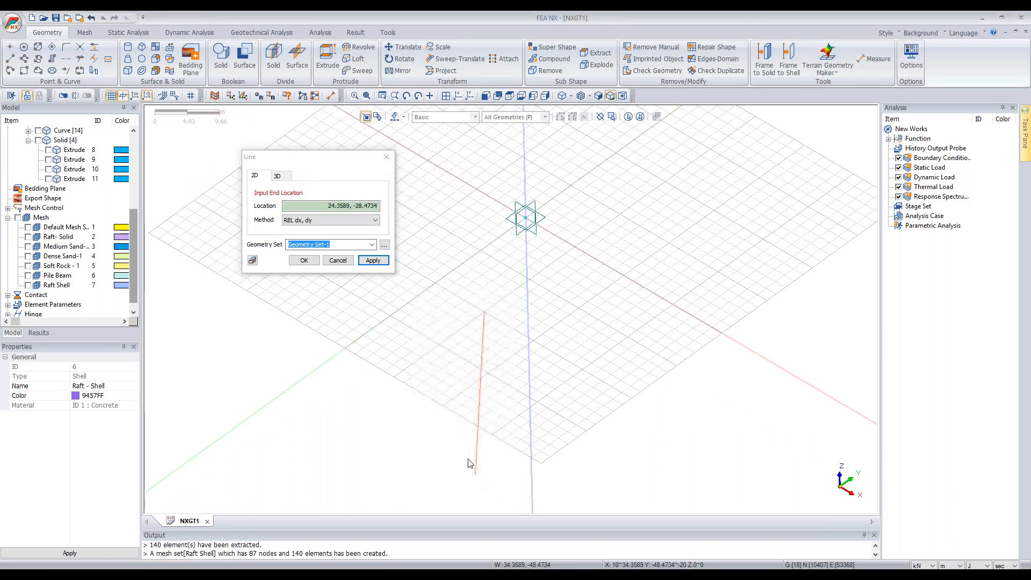
pyautogui.click(280, 177)
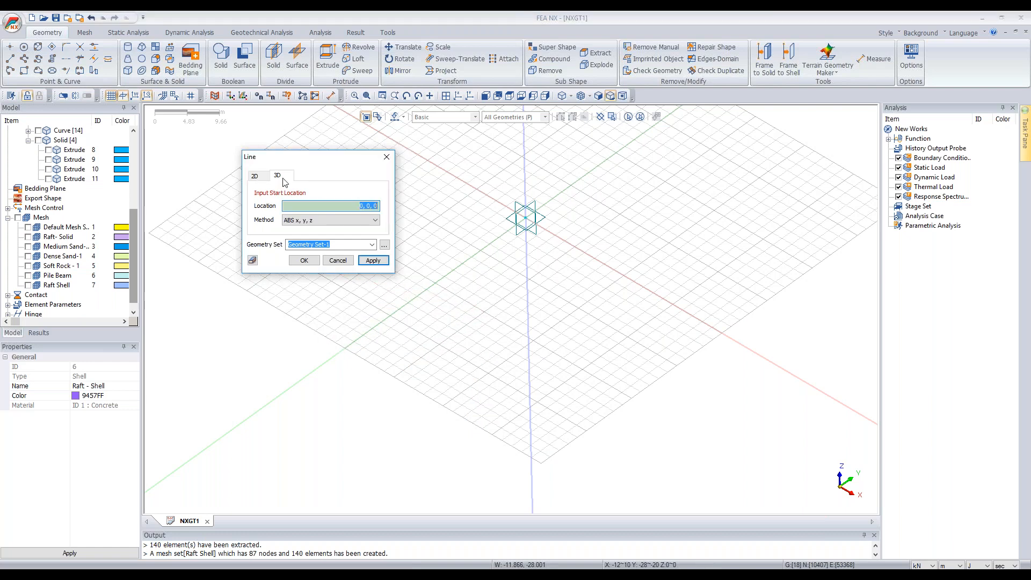
pyautogui.click(505, 325)
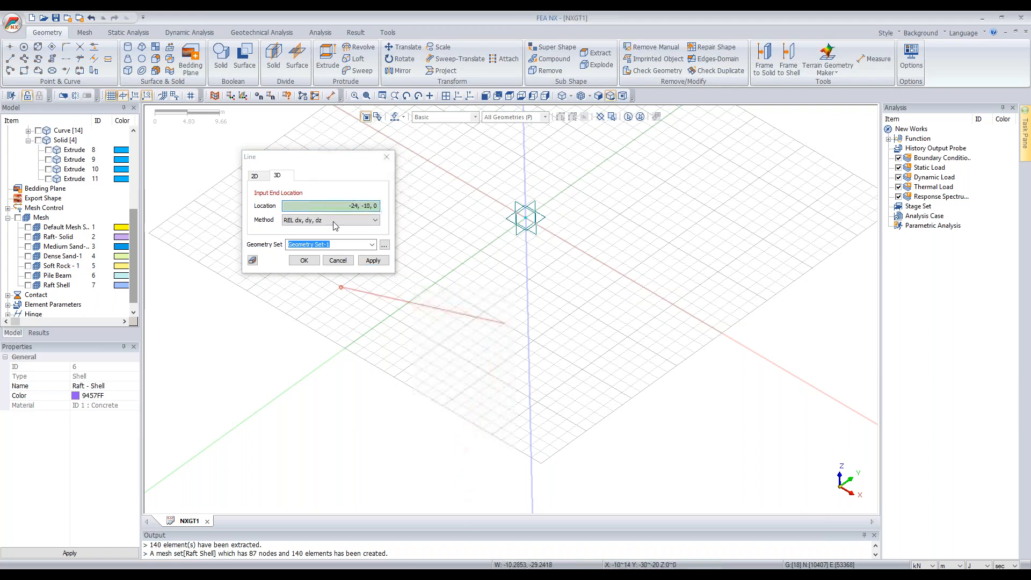
pyautogui.moveTo(346, 207); pyautogui.dragTo(415, 216)
pyautogui.write('0')
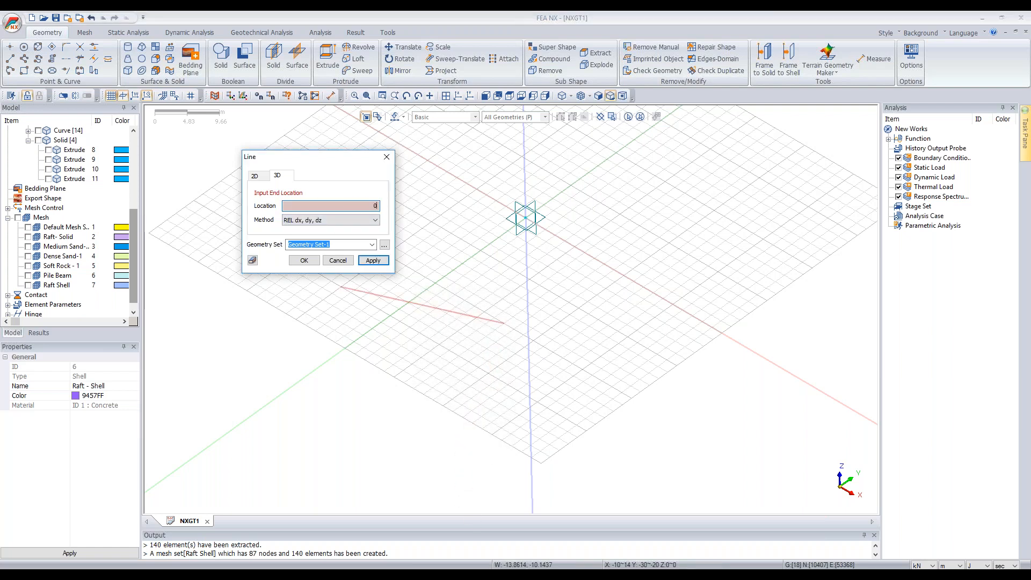
pyautogui.write(', 0, 0')
pyautogui.click(375, 260)
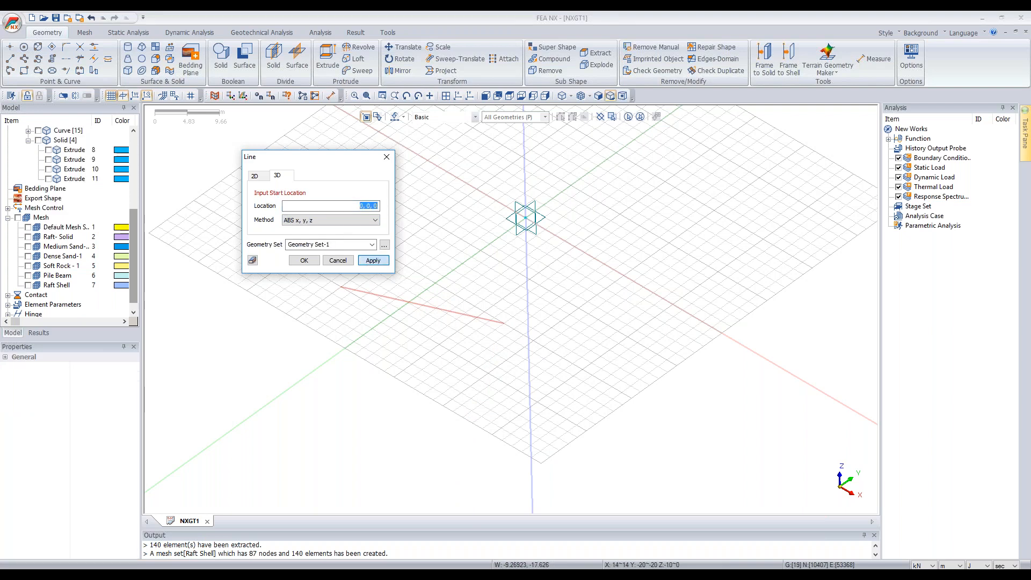
pyautogui.moveTo(550, 306); pyautogui.dragTo(544, 272, button='middle')
pyautogui.click(347, 261)
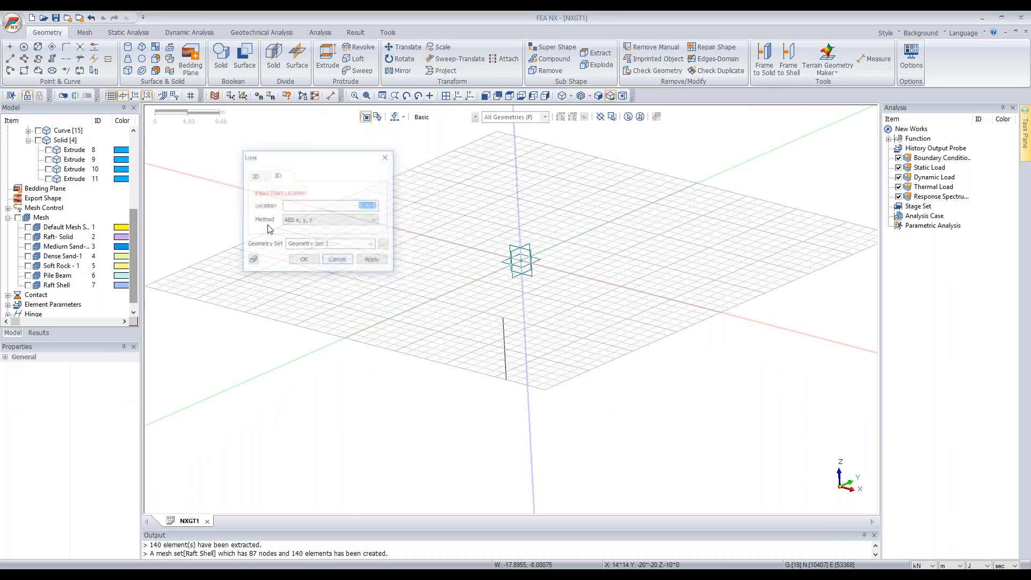
# Step: Select the vertical line for Translate and define the direction by a two-point vector from 14, -20, 0 to 24, -10, 0
pyautogui.click(404, 48)
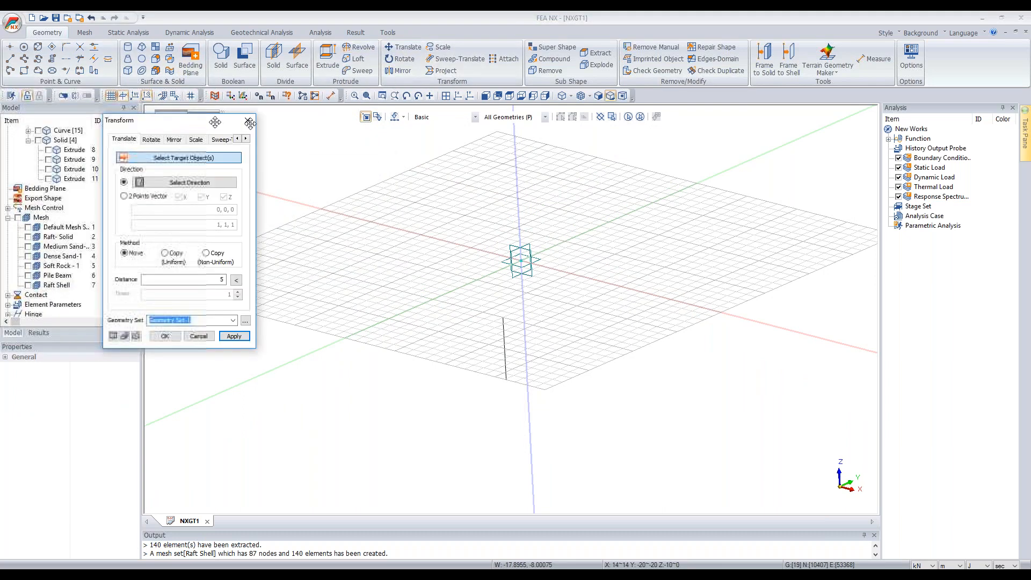
pyautogui.click(504, 338)
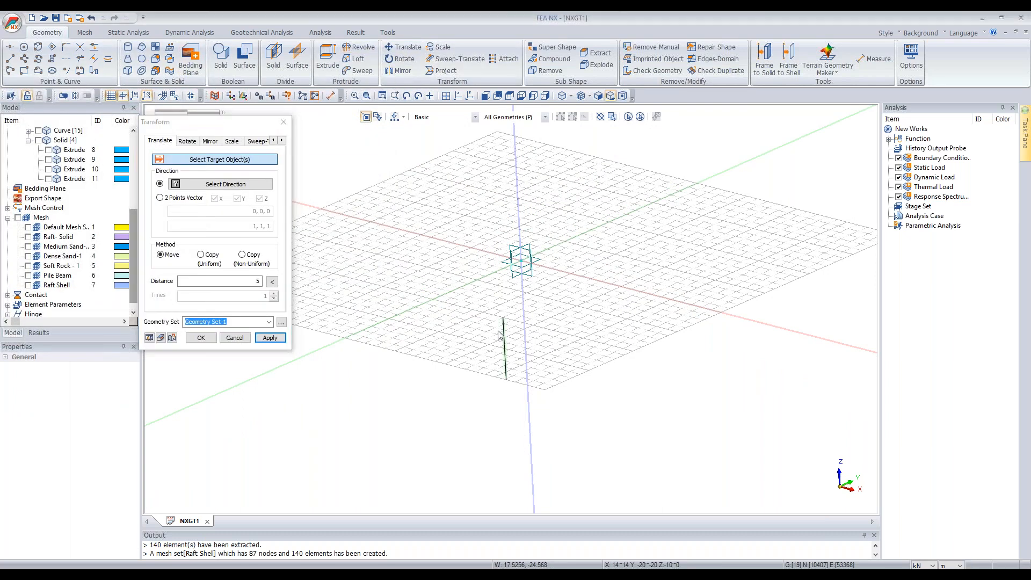
pyautogui.click(199, 197)
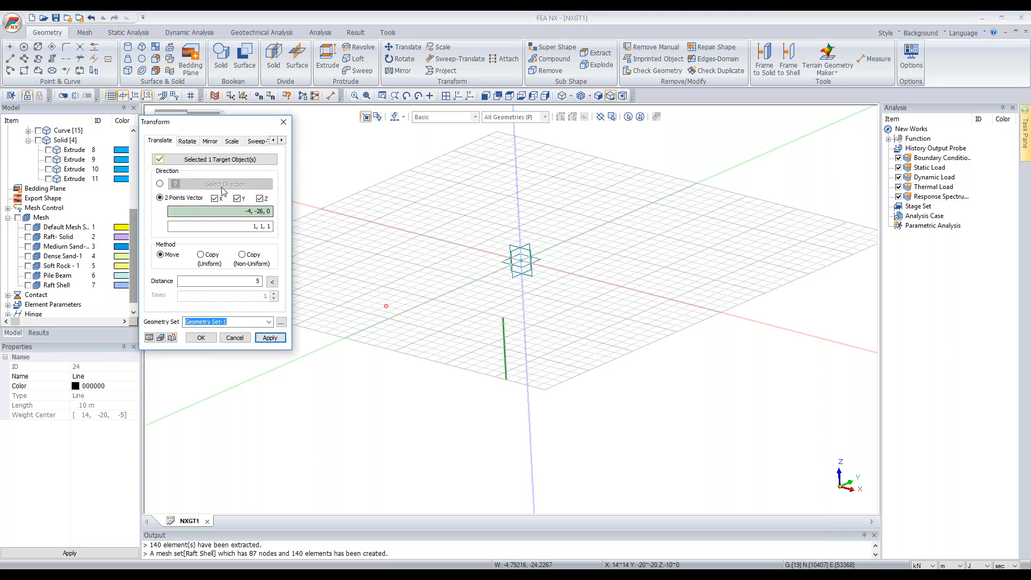
pyautogui.moveTo(576, 348); pyautogui.dragTo(479, 269, button='middle')
pyautogui.scroll(2, 540, 299)
pyautogui.scroll(1, 540, 298)
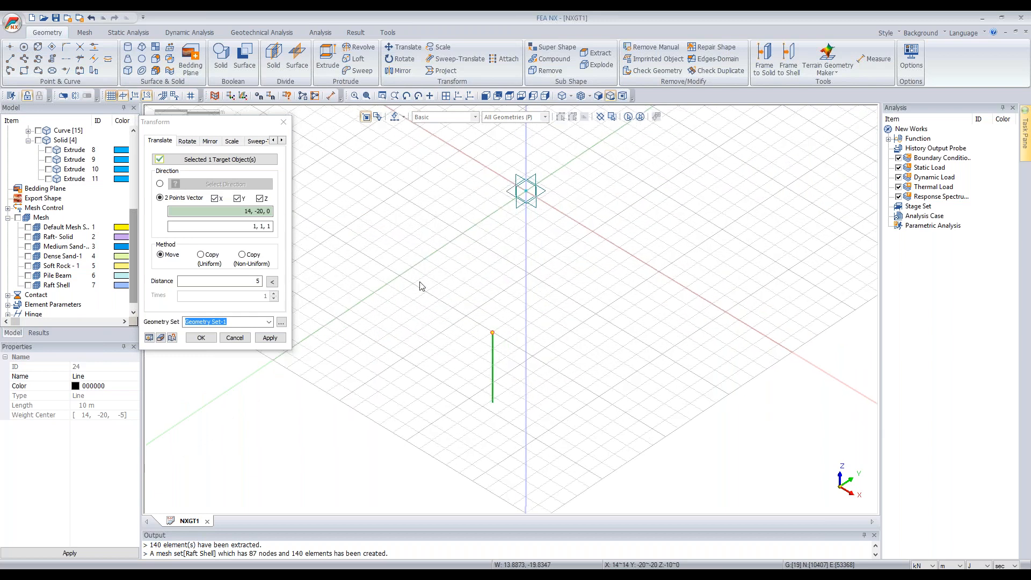
pyautogui.click(493, 333)
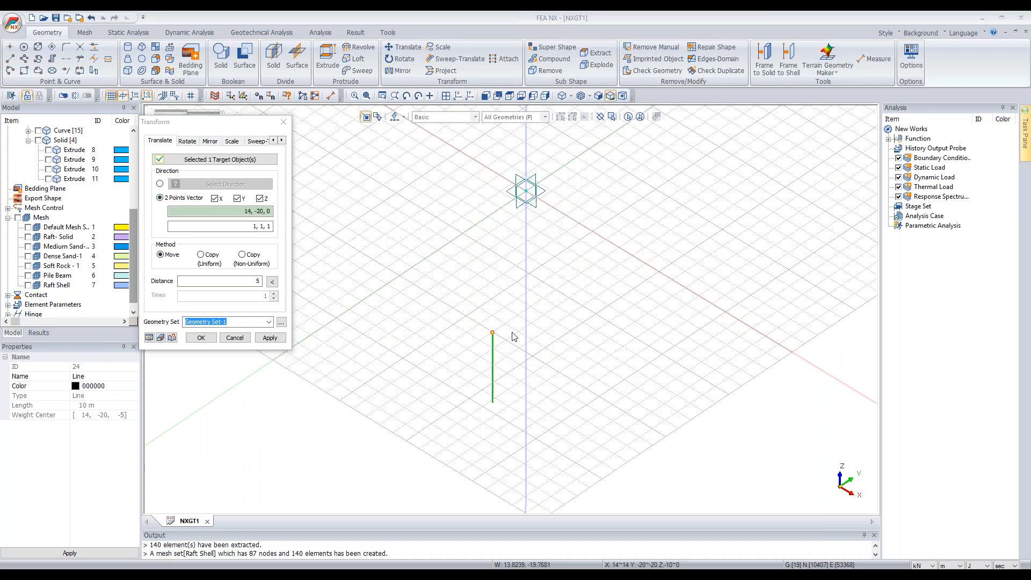
pyautogui.click(619, 328)
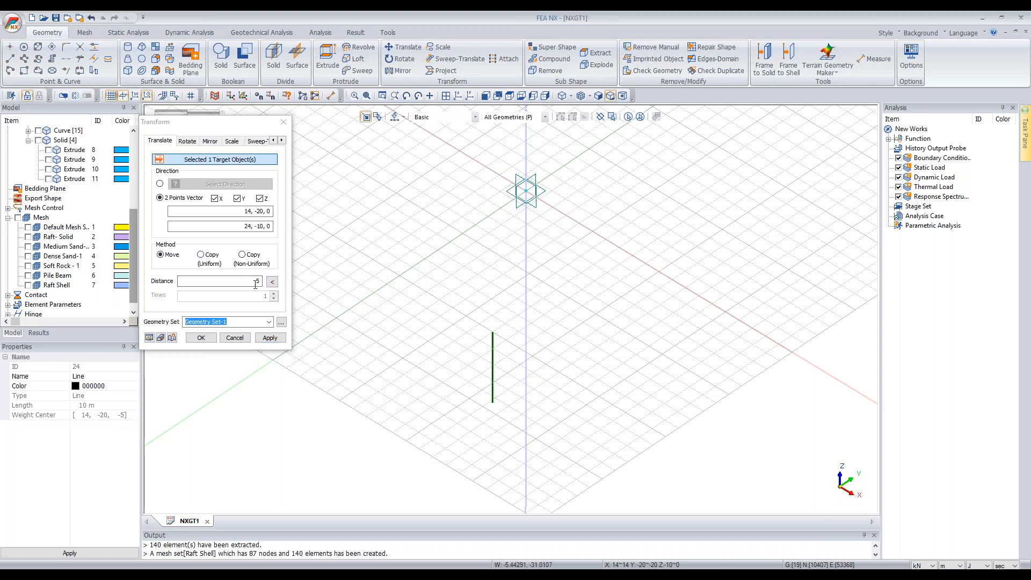
# Step: Set the translation to uniform copy with distance 2 and 3 times, and preview the copied lines
pyautogui.click(271, 283)
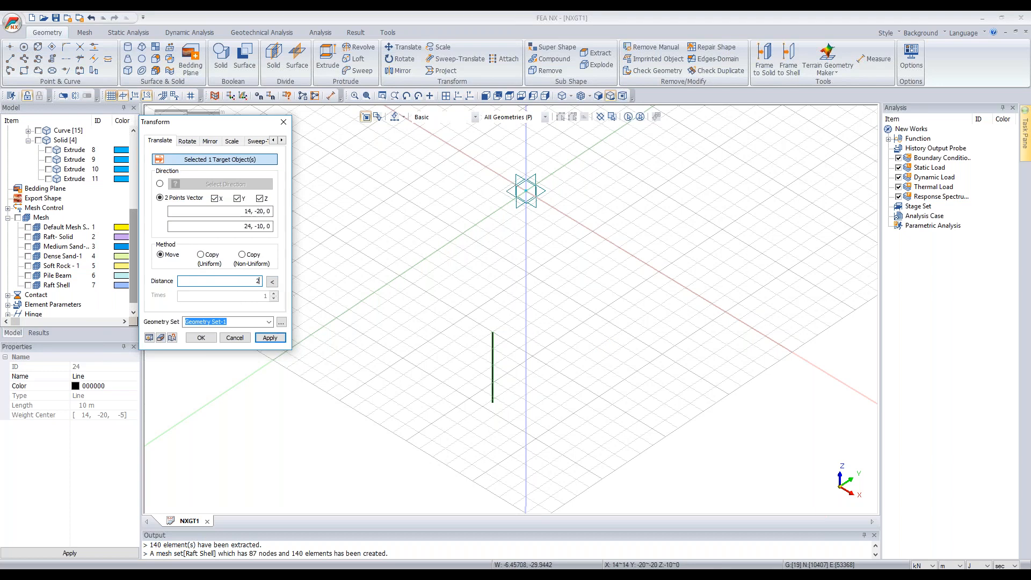
pyautogui.click(201, 255)
pyautogui.click(275, 294)
pyautogui.click(275, 293)
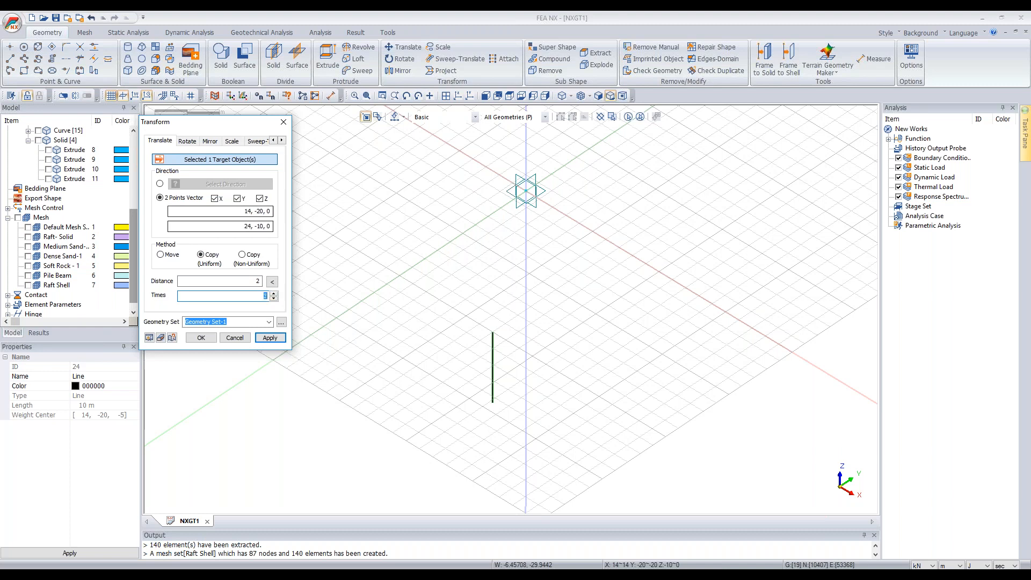
pyautogui.click(160, 338)
pyautogui.scroll(2, 484, 371)
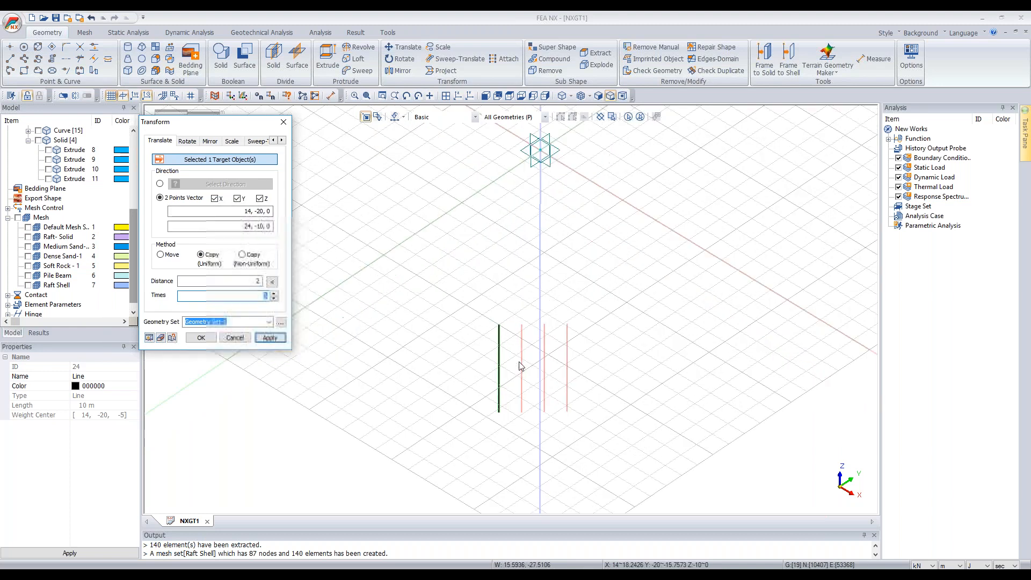
pyautogui.scroll(-3, 503, 267)
pyautogui.moveTo(507, 355); pyautogui.dragTo(511, 391, button='middle')
pyautogui.moveTo(505, 287); pyautogui.dragTo(405, 333, button='middle')
# Step: Copy the vertical line uniformly 3 times along the Y axis at a distance of 2.5
pyautogui.click(159, 184)
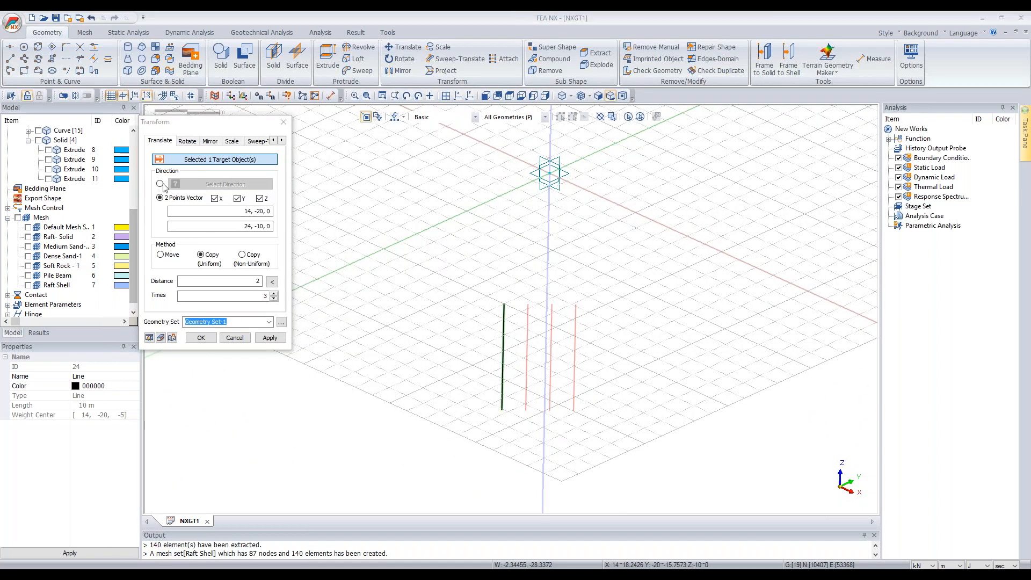
pyautogui.click(403, 245)
pyautogui.scroll(-3, 517, 330)
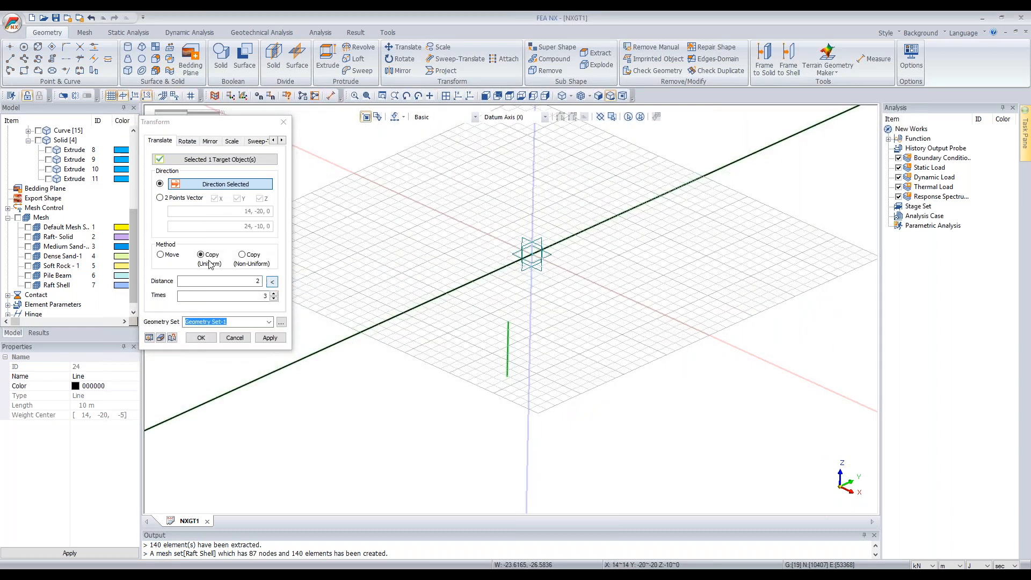
pyautogui.click(277, 284)
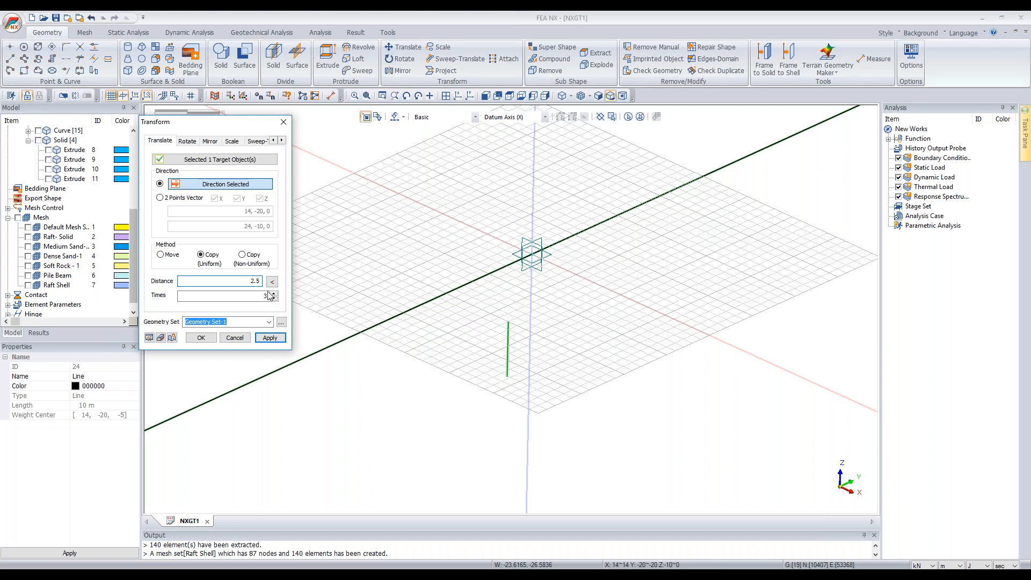
pyautogui.click(161, 338)
pyautogui.scroll(3, 458, 313)
pyautogui.moveTo(459, 314); pyautogui.dragTo(489, 393, button='middle')
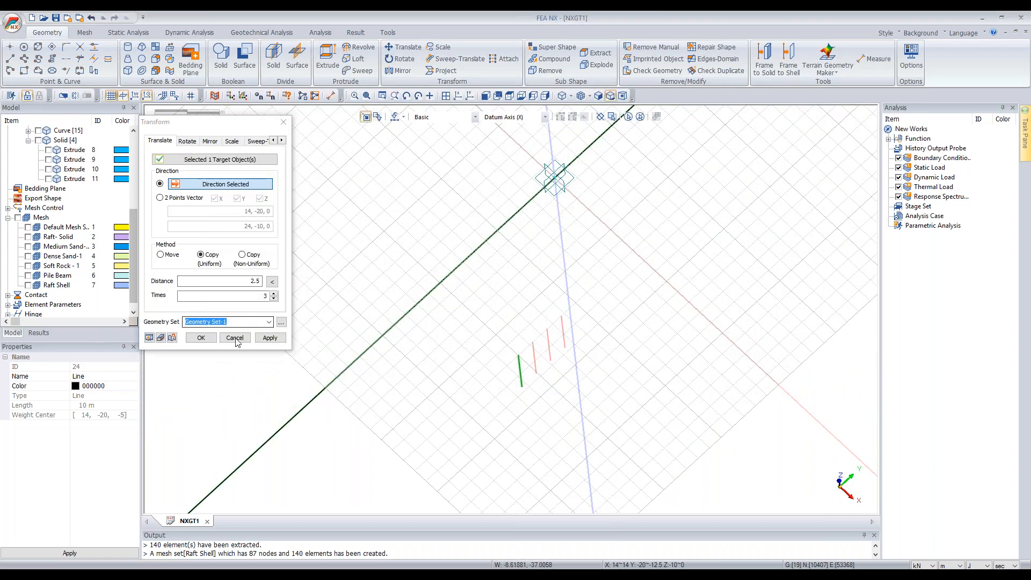
pyautogui.click(270, 338)
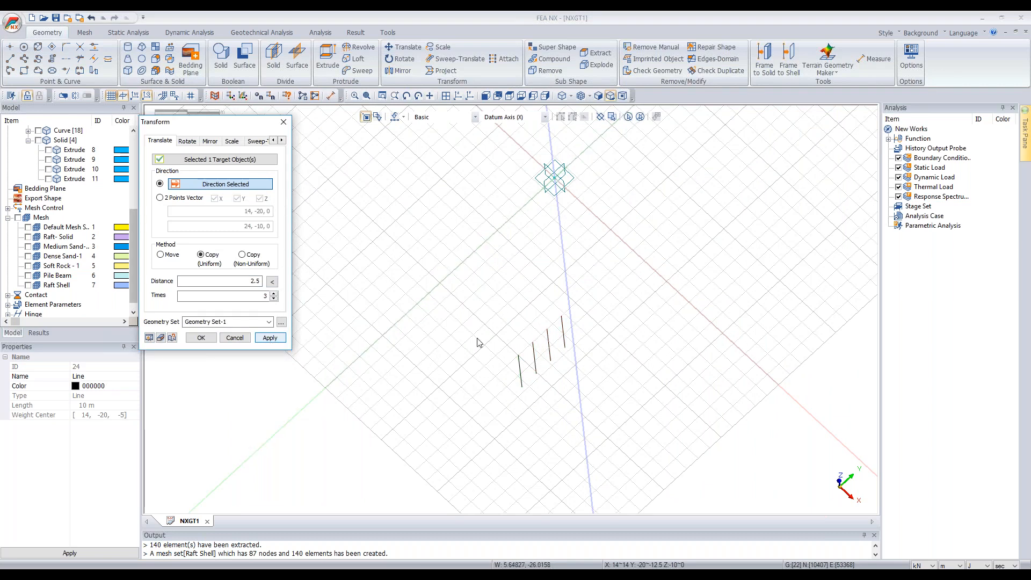
# Step: Copy the four vertical pile lines uniformly 3 times along the X axis at a distance of 2.5
pyautogui.click(246, 160)
pyautogui.moveTo(474, 308); pyautogui.dragTo(620, 433)
pyautogui.click(243, 186)
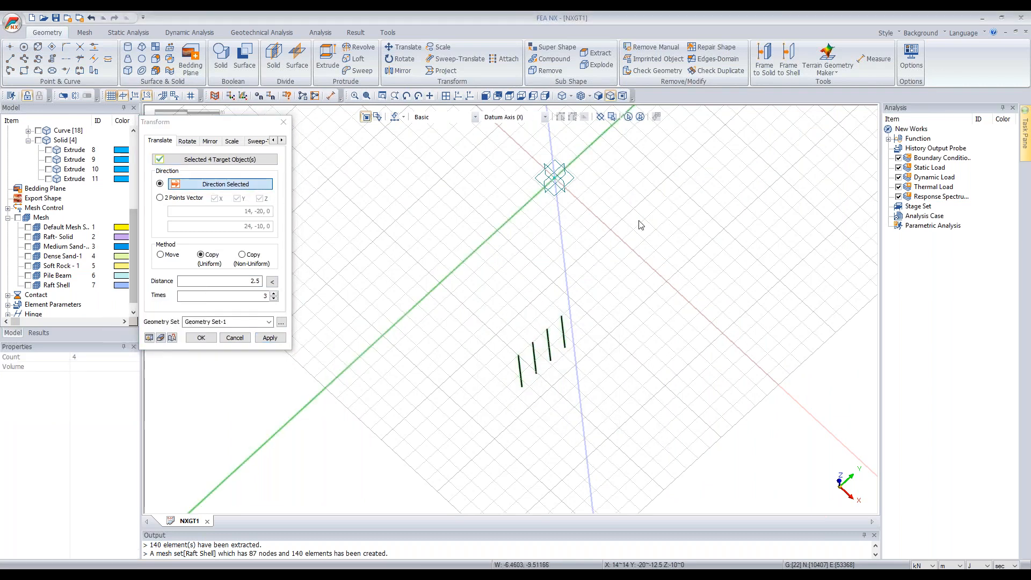
pyautogui.click(623, 239)
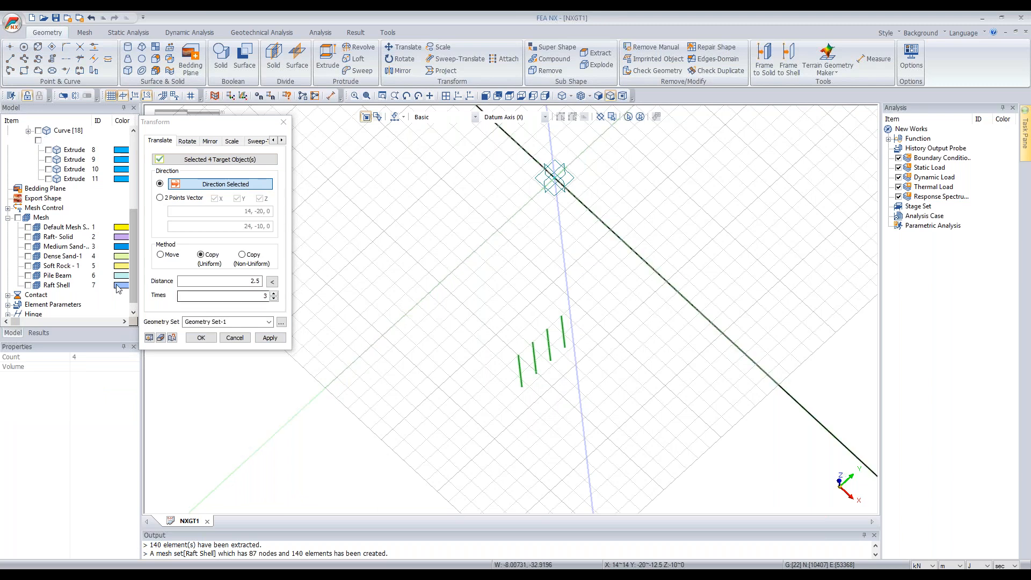
pyautogui.click(149, 338)
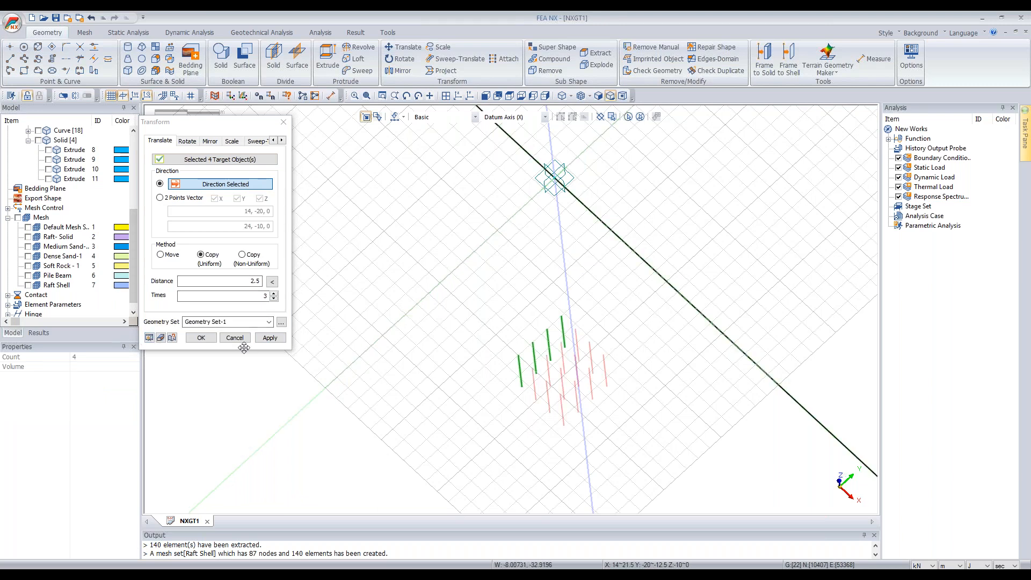
pyautogui.click(200, 337)
# Step: Draw a 12 by 12 raft rectangle around the pile lines from corner 12, -10 to corner 24, -22
pyautogui.moveTo(548, 346); pyautogui.dragTo(531, 112, button='middle')
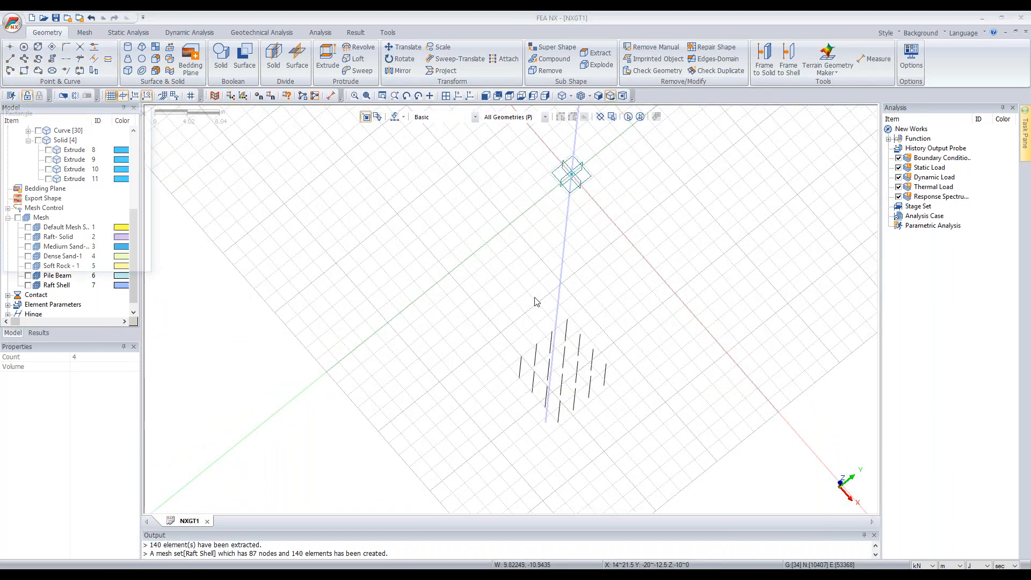
pyautogui.moveTo(84, 112); pyautogui.dragTo(222, 139)
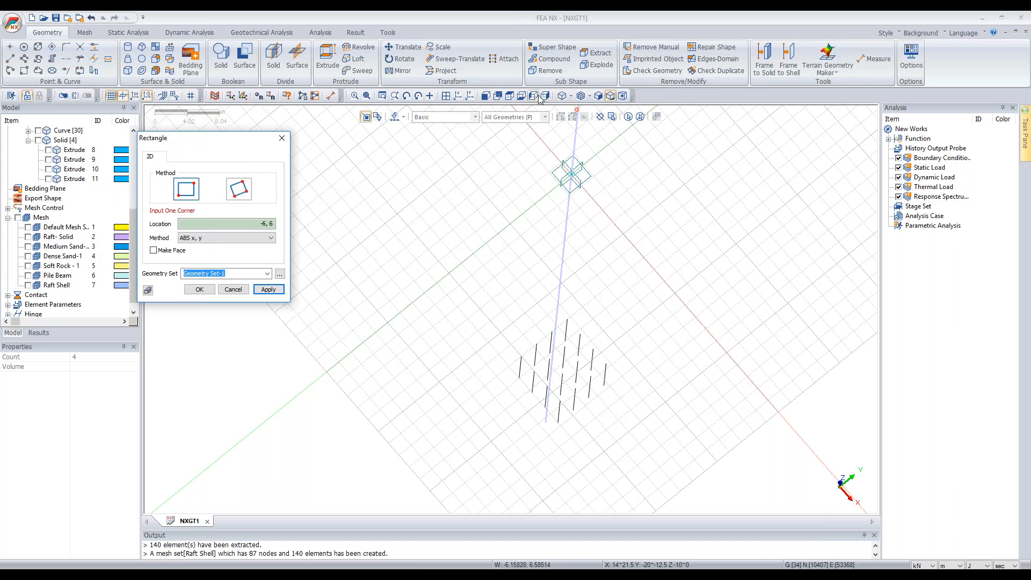
pyautogui.click(601, 97)
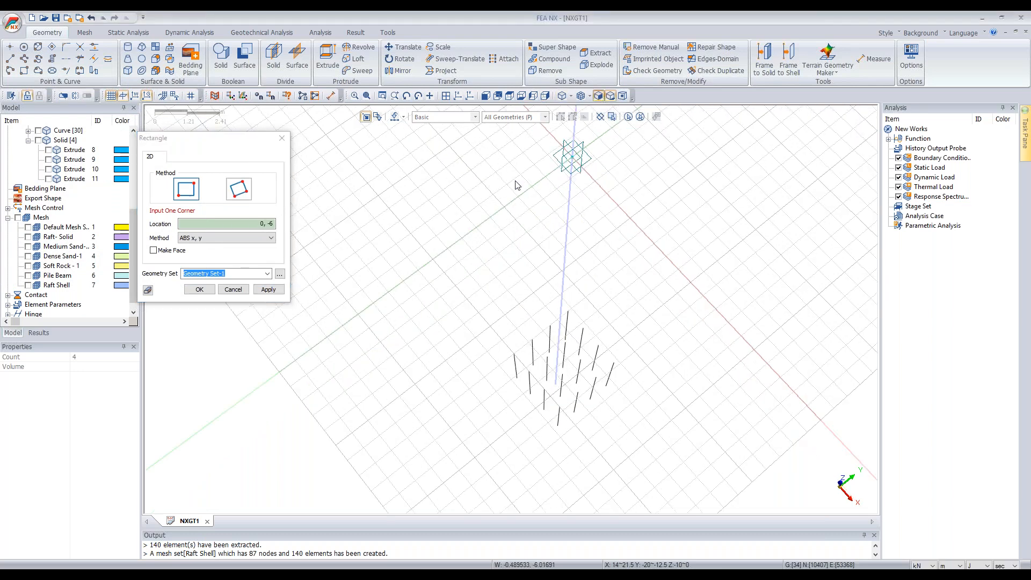
pyautogui.click(513, 97)
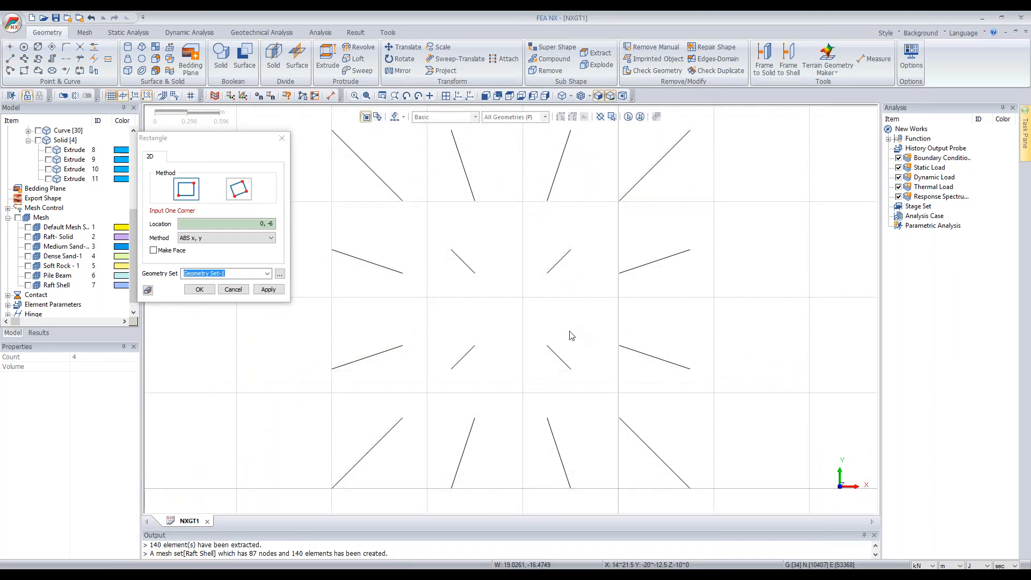
pyautogui.scroll(-5, 495, 396)
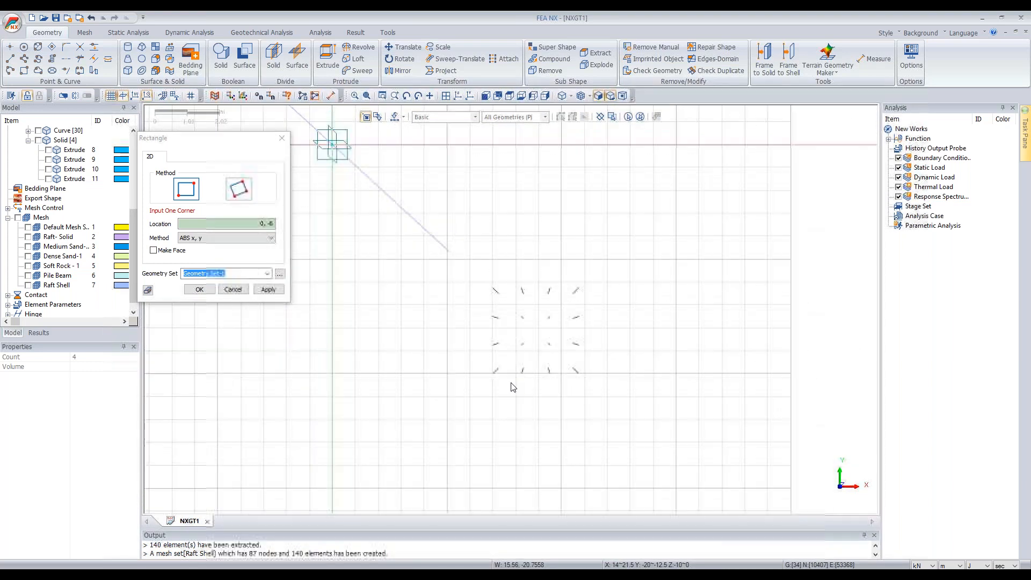
pyautogui.scroll(-2, 644, 434)
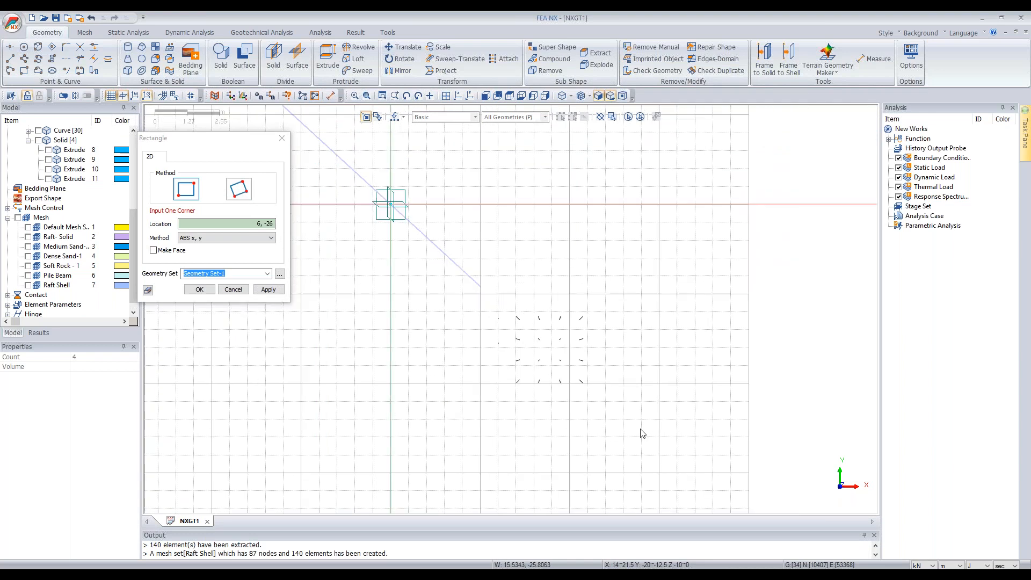
pyautogui.click(505, 302)
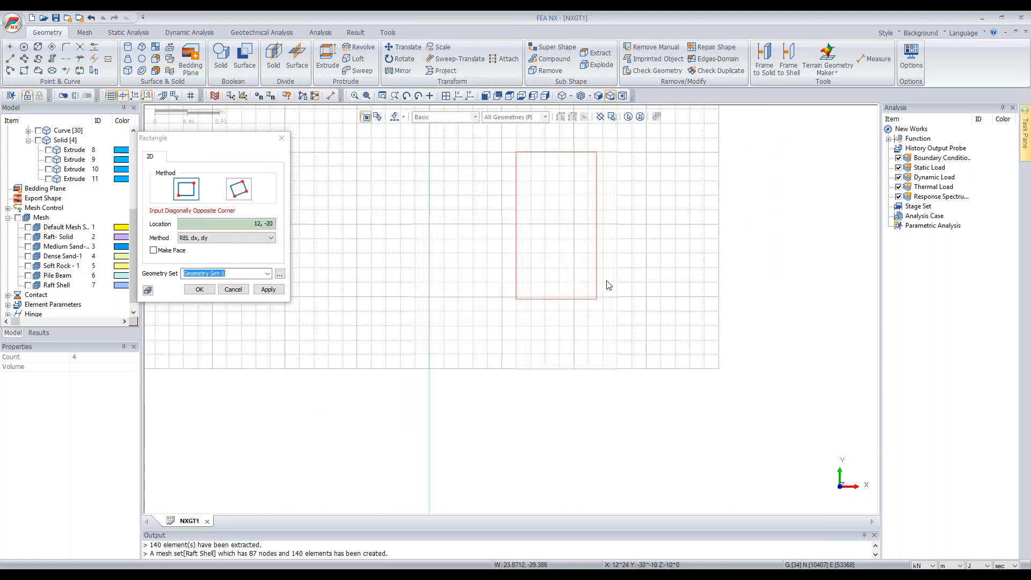
pyautogui.click(603, 239)
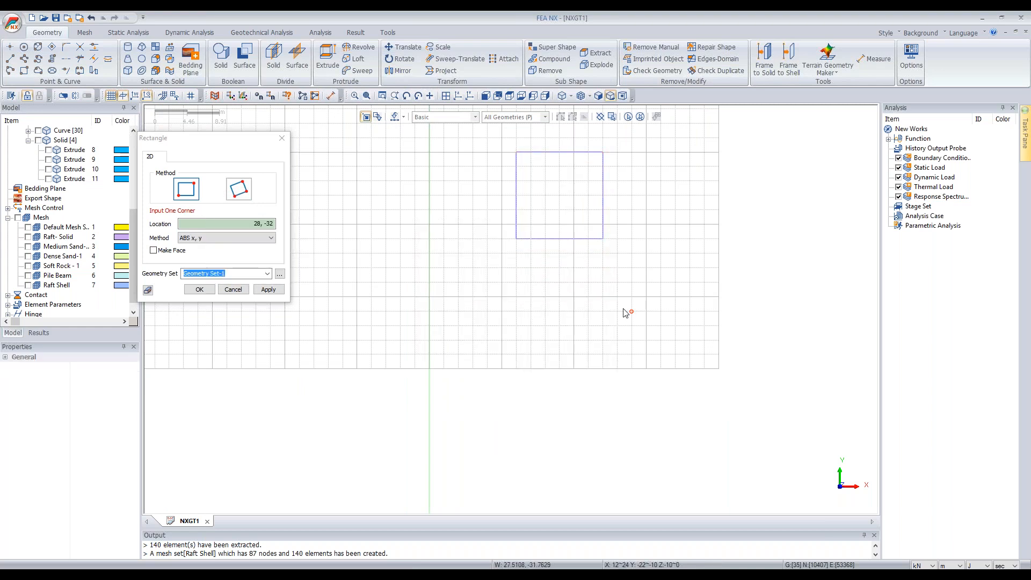
pyautogui.moveTo(638, 316); pyautogui.dragTo(639, 286, button='middle')
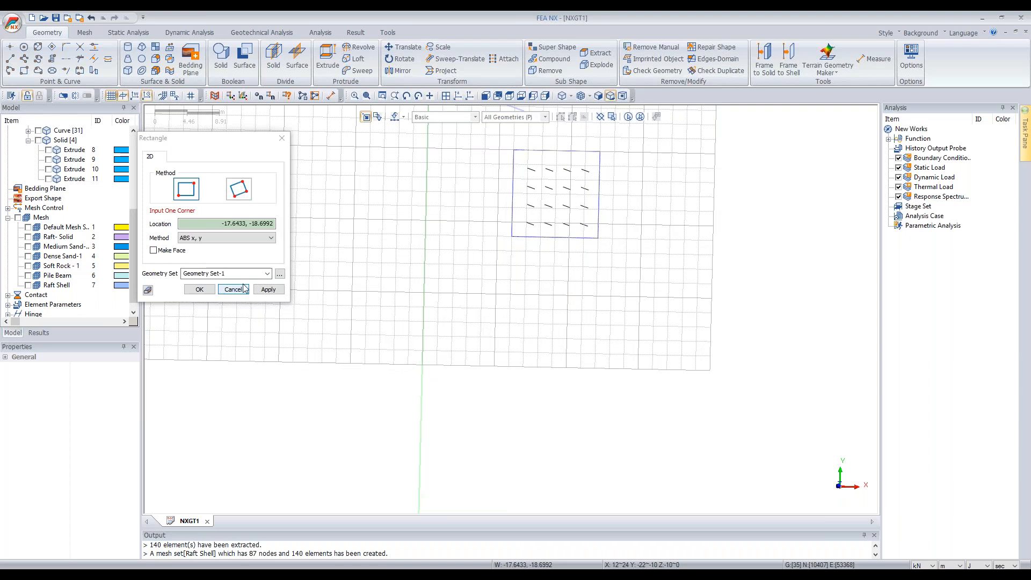
pyautogui.click(233, 290)
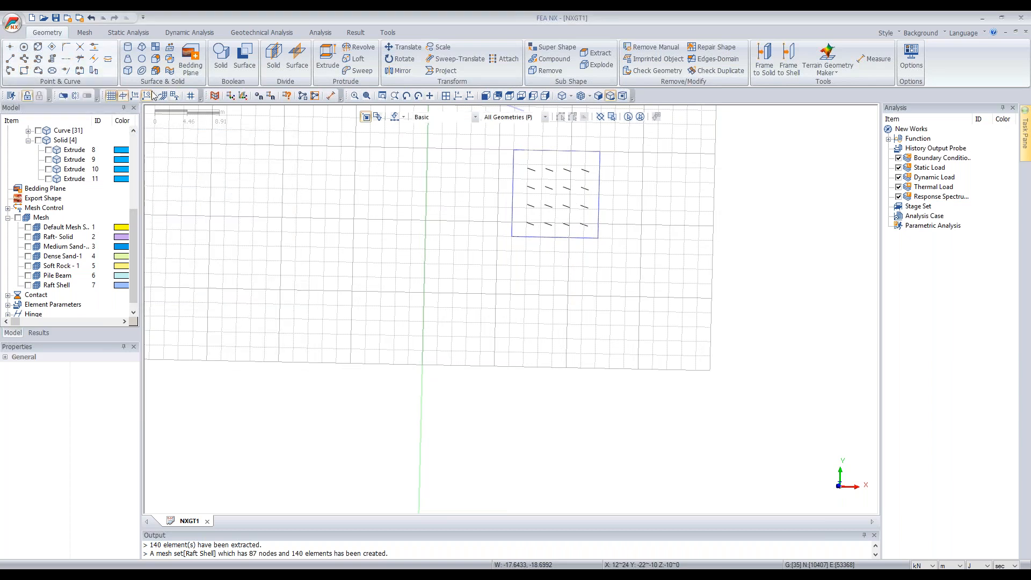
# Step: Draw a 40 by 40 soil boundary rectangle from corner 0, 0 to corner 40, -40 in Geometry Set-1
pyautogui.click(24, 70)
pyautogui.click(499, 96)
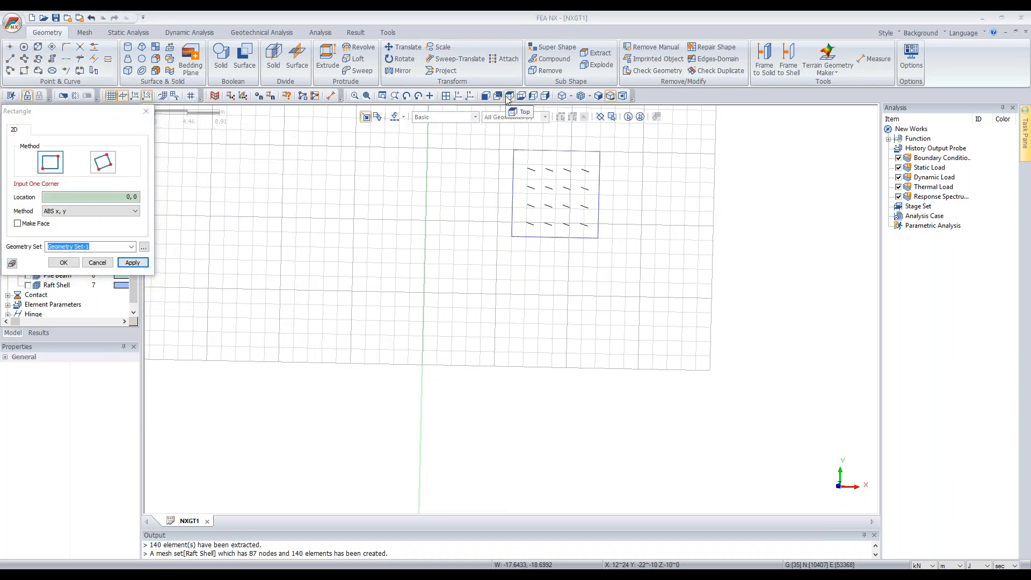
pyautogui.scroll(-5, 520, 360)
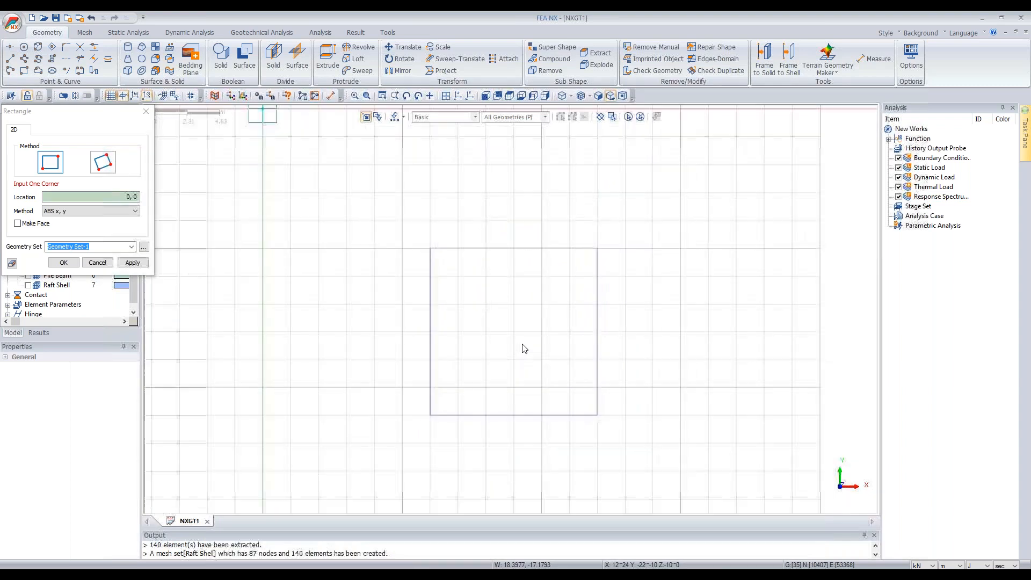
pyautogui.click(421, 246)
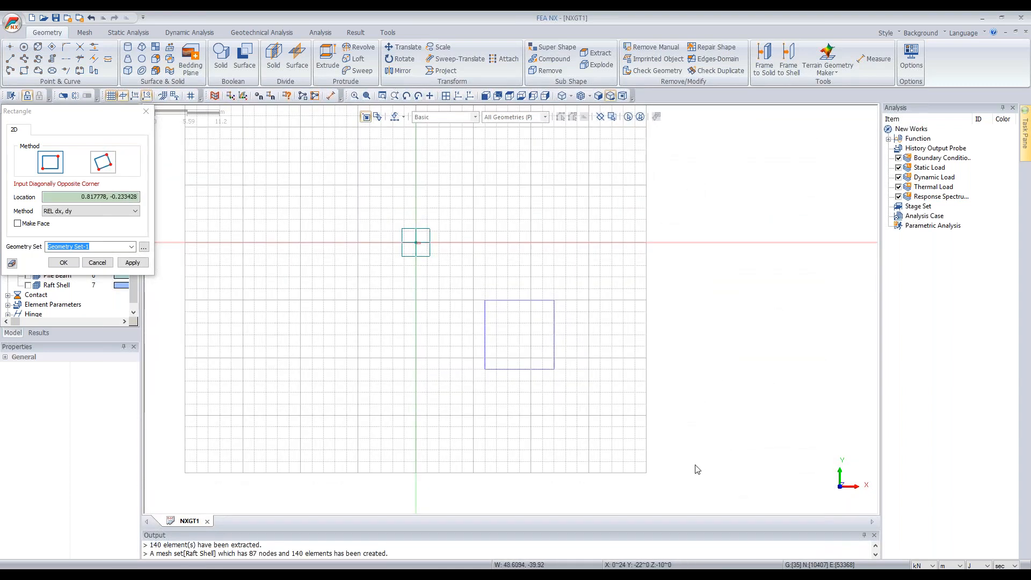
pyautogui.click(674, 470)
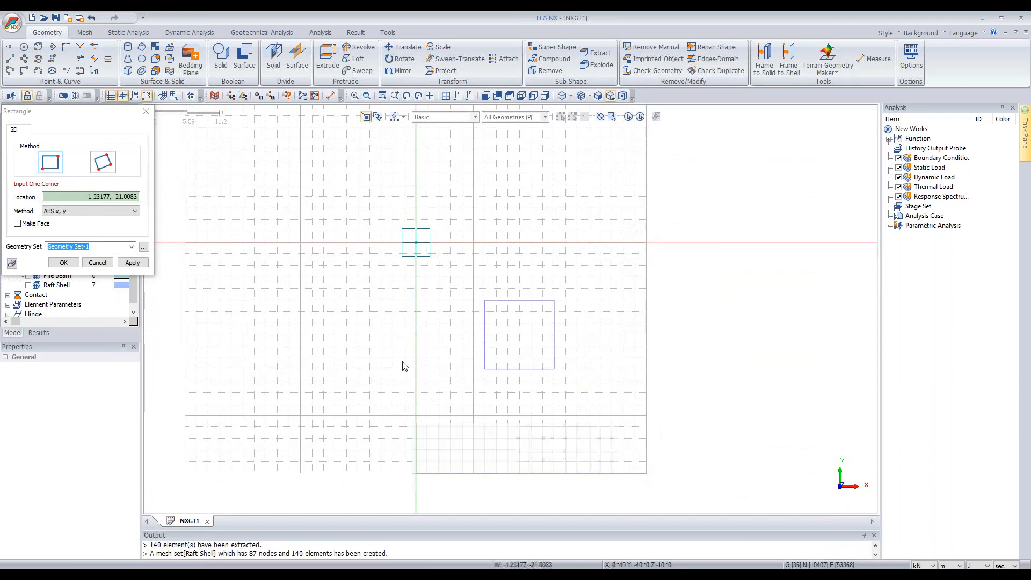
pyautogui.click(97, 262)
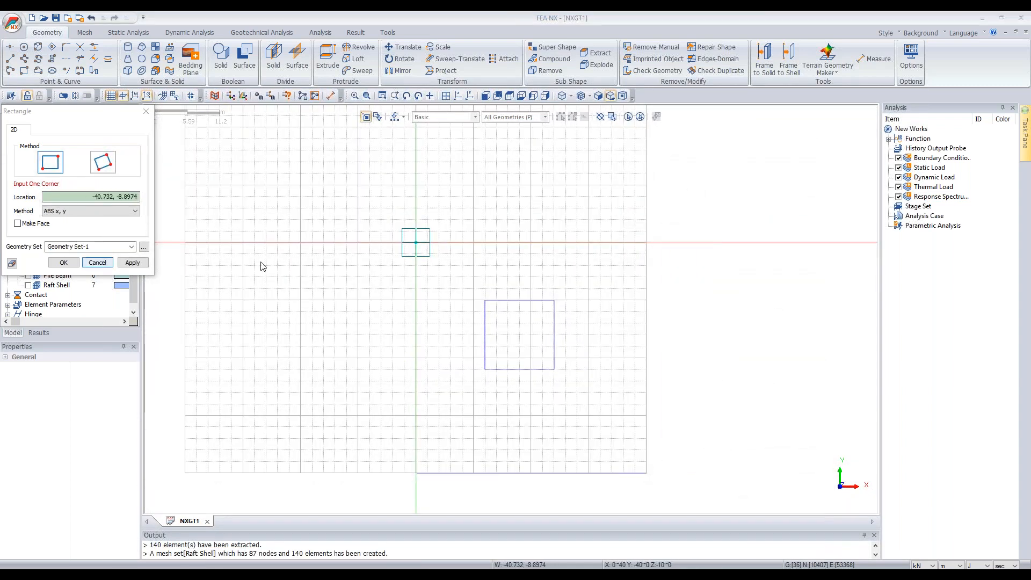
# Step: Extrude the small raft rectangle wire along the Z axis with length 1 as a solid in Geometry Set-1
pyautogui.click(460, 97)
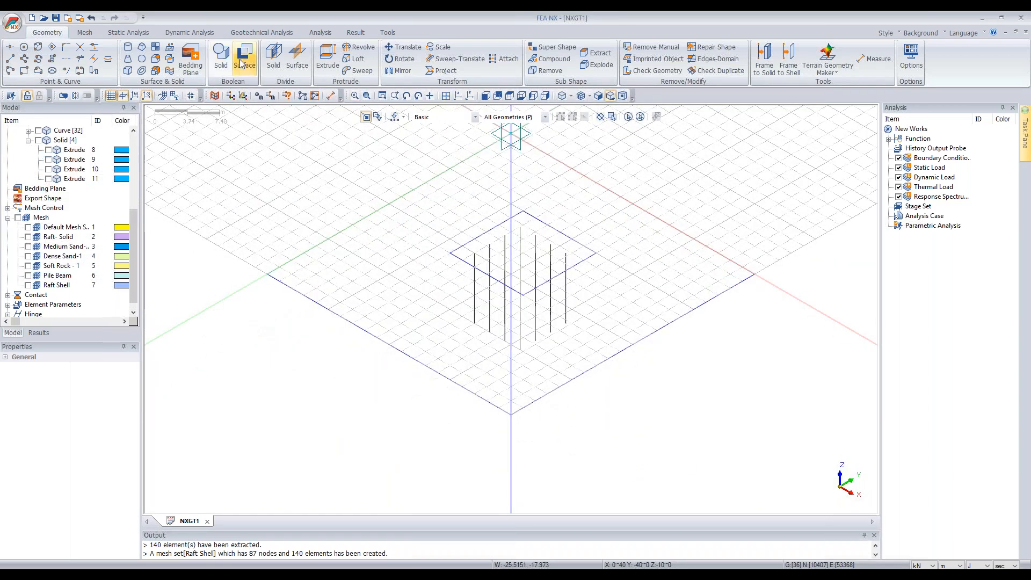
pyautogui.click(84, 33)
pyautogui.click(58, 34)
pyautogui.click(329, 64)
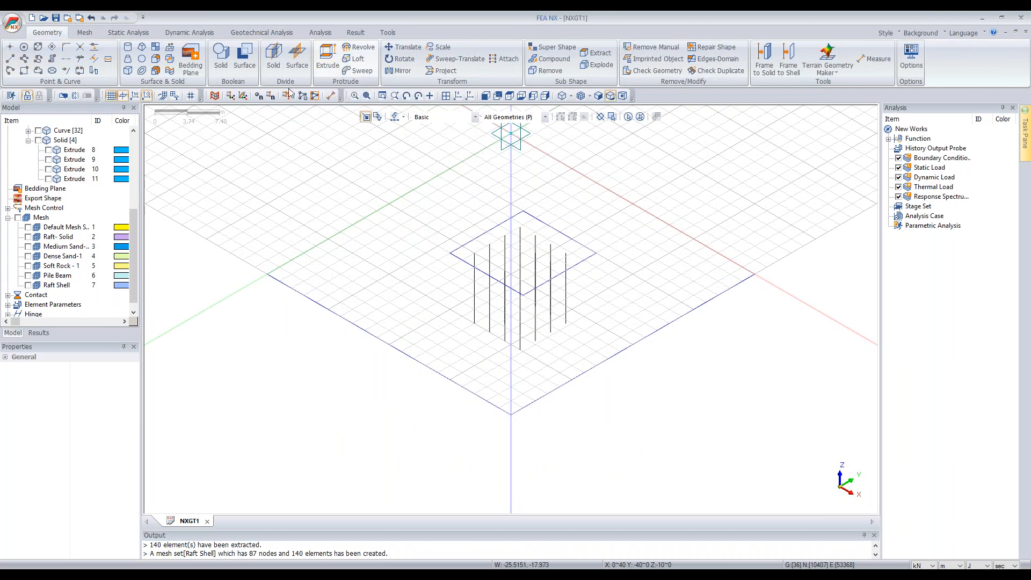
pyautogui.moveTo(166, 137); pyautogui.dragTo(343, 157)
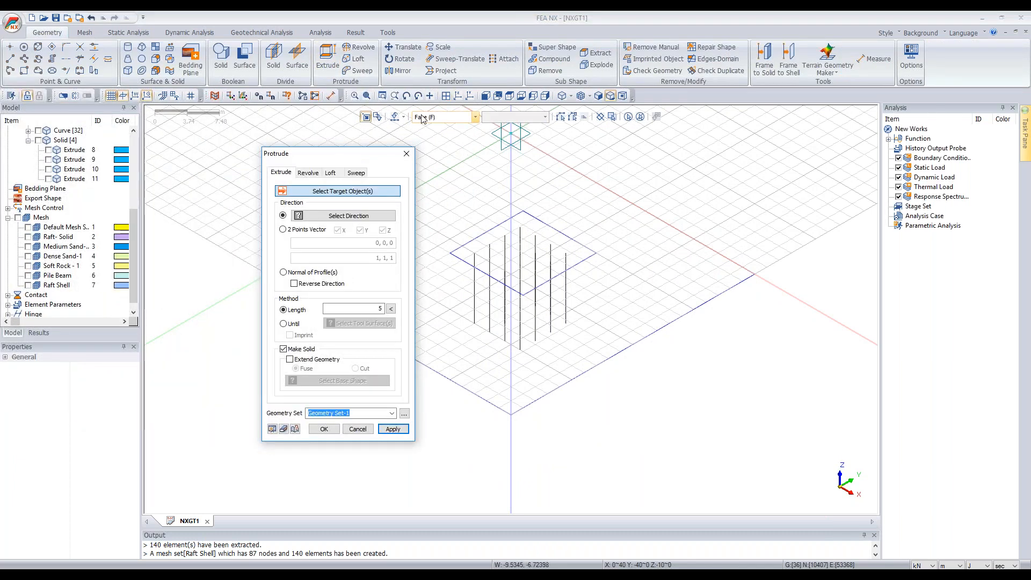
pyautogui.click(446, 117)
pyautogui.click(435, 126)
pyautogui.click(485, 237)
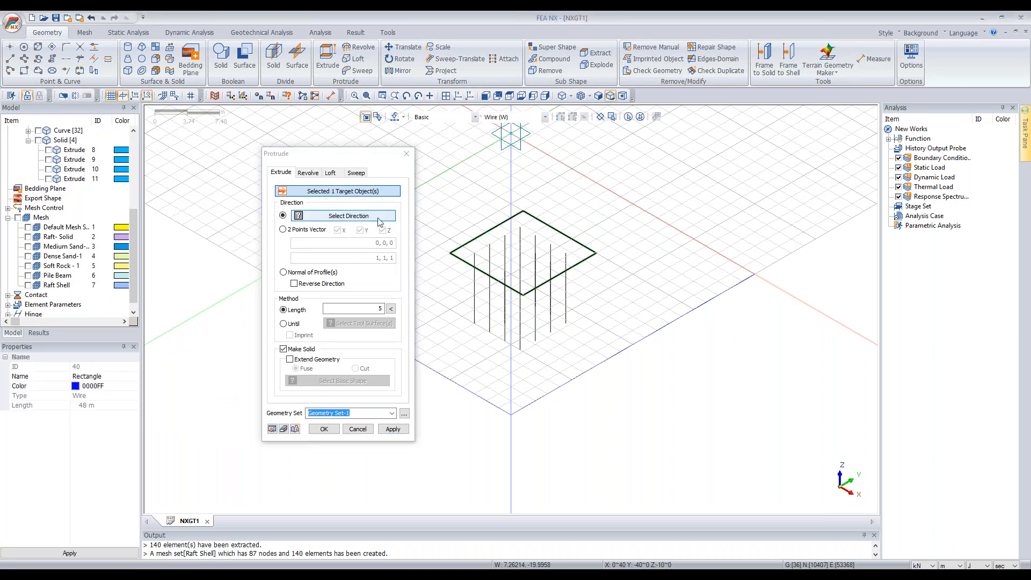
pyautogui.click(380, 222)
pyautogui.click(512, 184)
pyautogui.moveTo(372, 310); pyautogui.dragTo(422, 306)
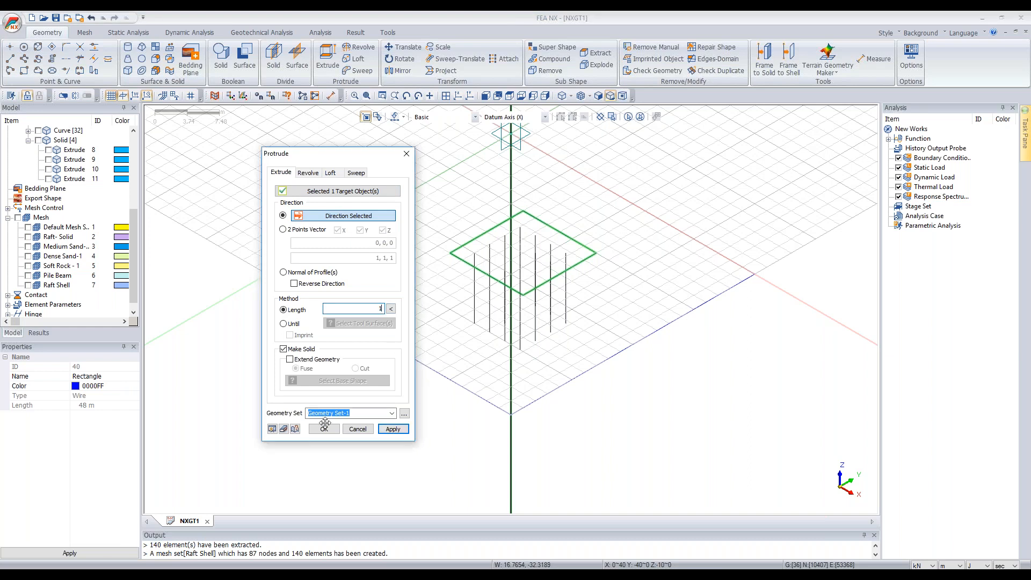
pyautogui.click(280, 431)
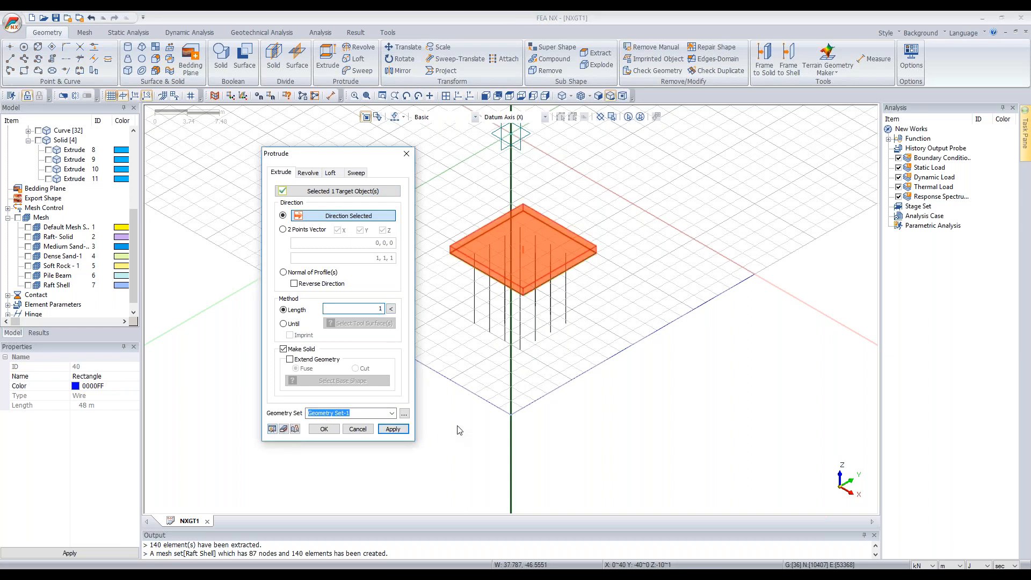
pyautogui.press('Return')
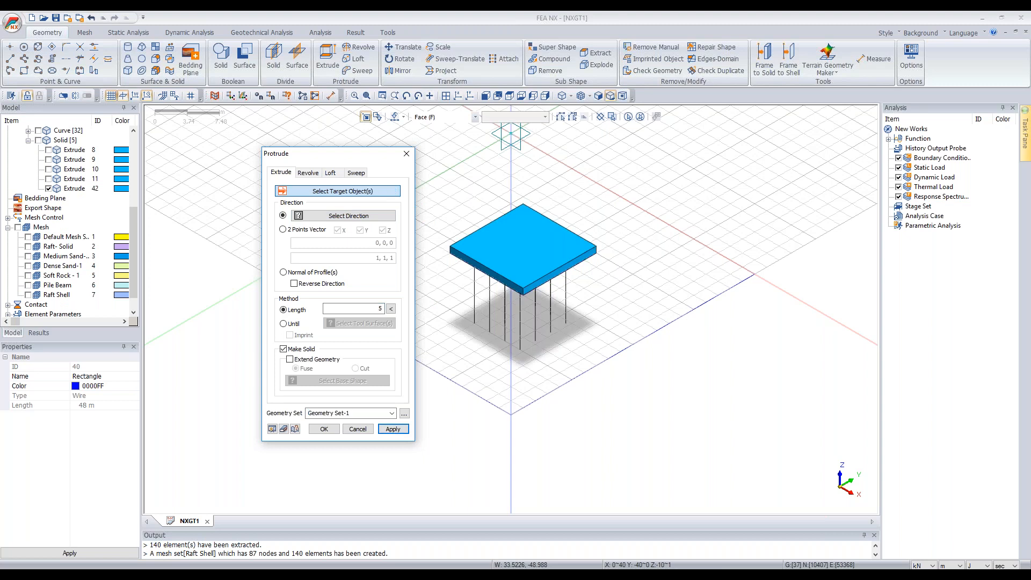
# Step: Select the large boundary rectangle wire for extrusion along the Z axis and preview it with a length of -15
pyautogui.moveTo(378, 150); pyautogui.dragTo(238, 165)
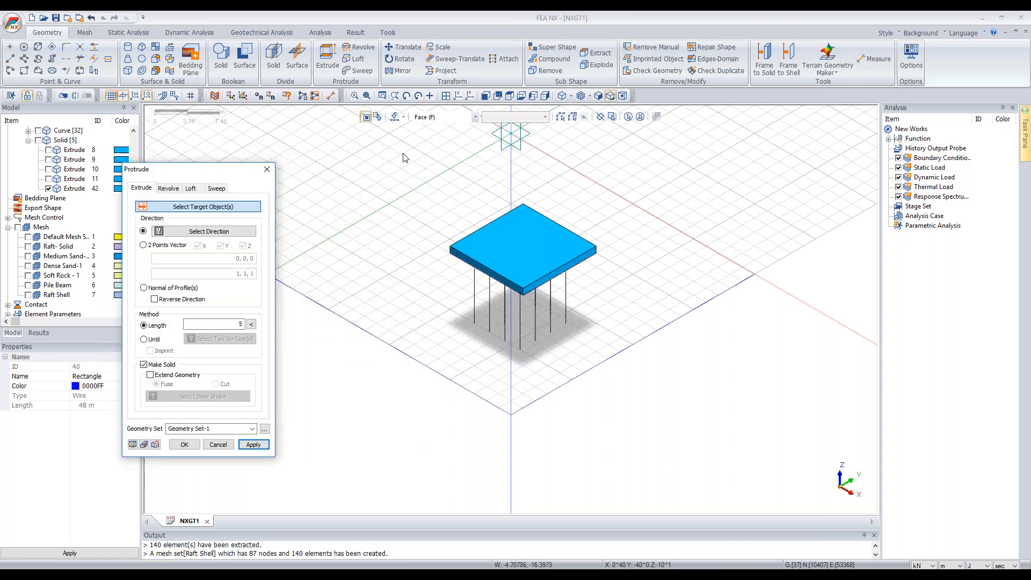
pyautogui.click(446, 116)
pyautogui.click(422, 126)
pyautogui.click(377, 221)
pyautogui.scroll(-2, 433, 460)
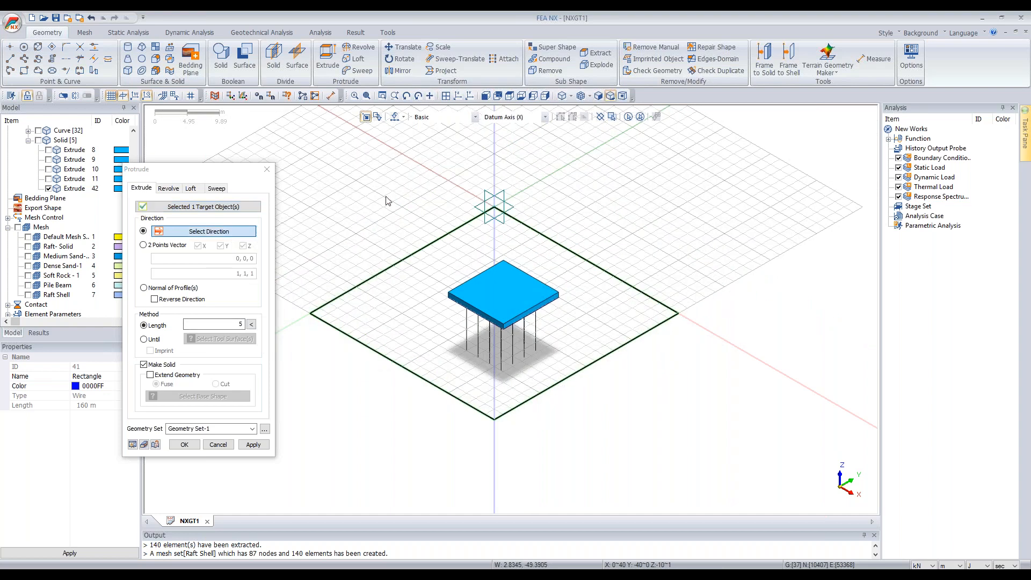
pyautogui.click(493, 154)
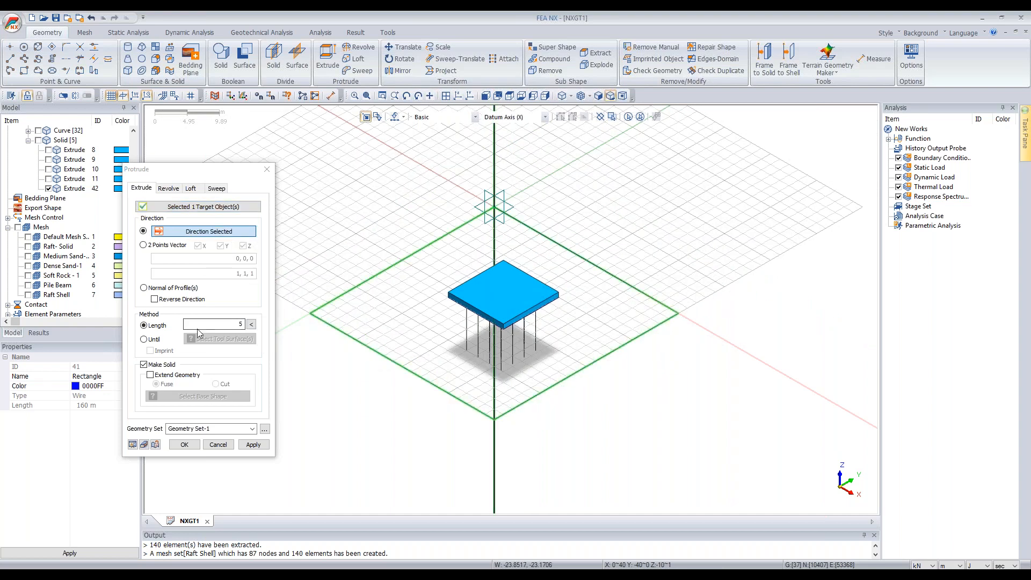
pyautogui.moveTo(235, 324); pyautogui.dragTo(292, 326)
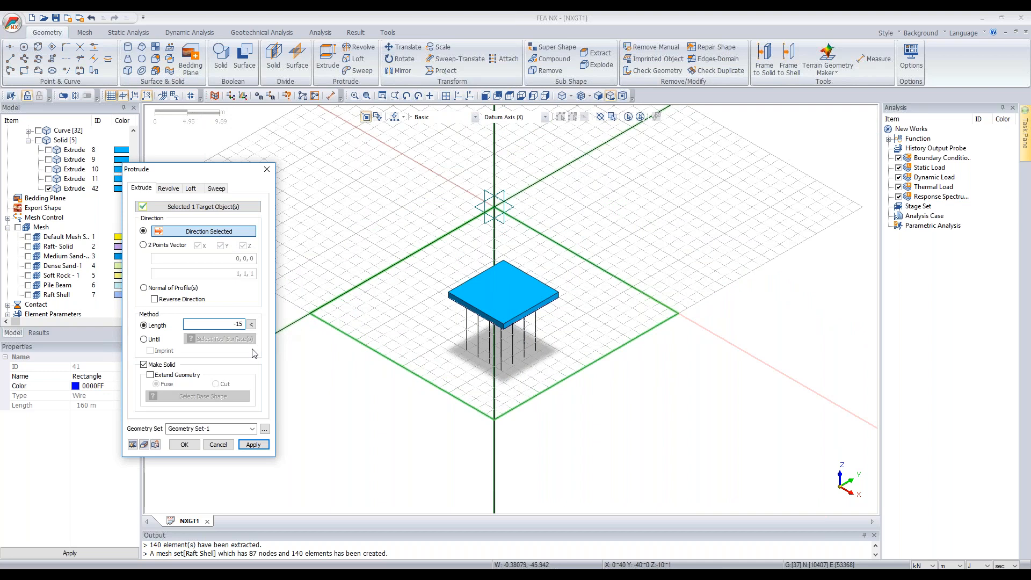
pyautogui.click(132, 444)
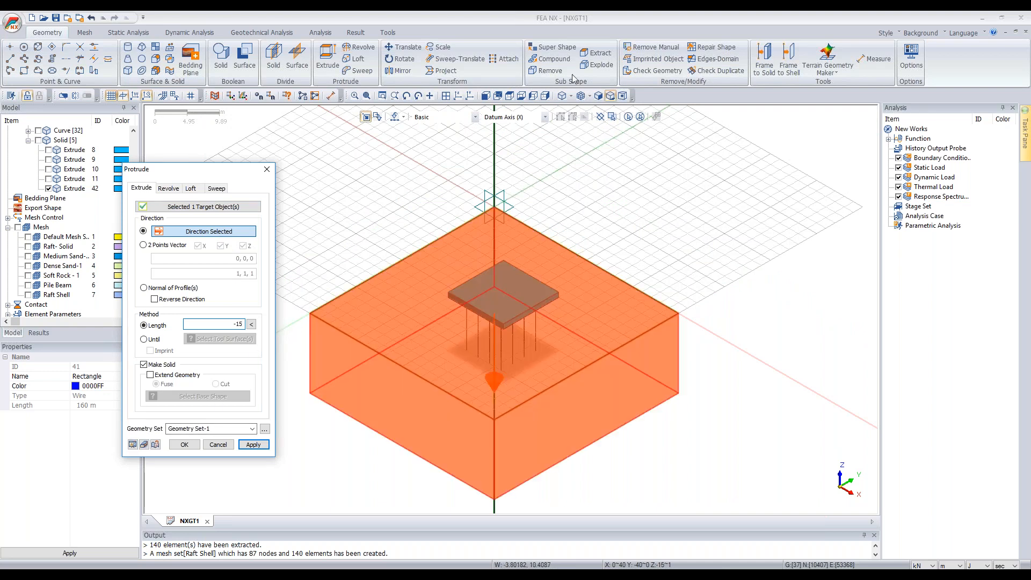
# Step: Set the extrusion length to -20 and create the soil block solid from the boundary rectangle
pyautogui.click(487, 96)
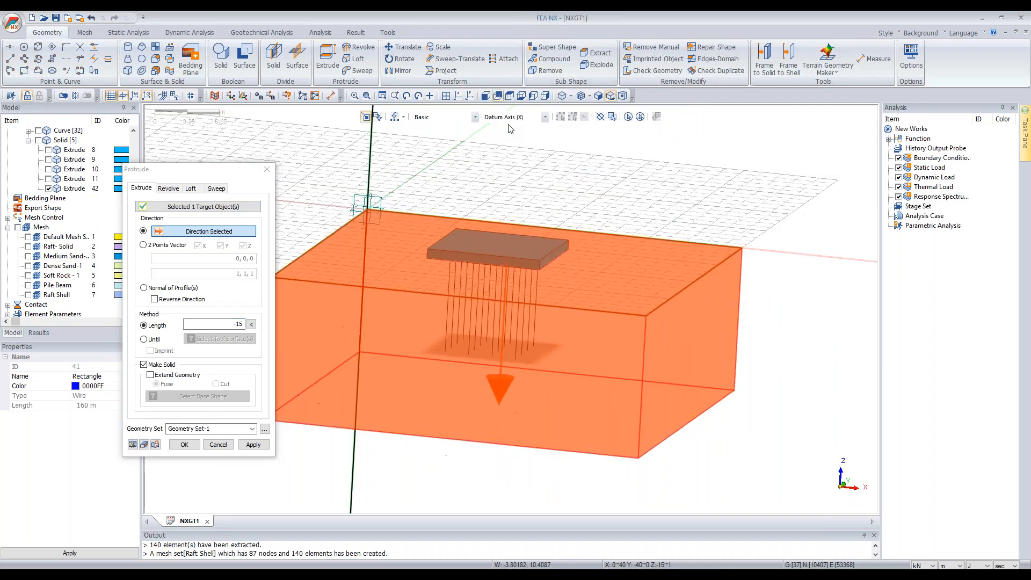
pyautogui.moveTo(226, 323); pyautogui.dragTo(293, 333)
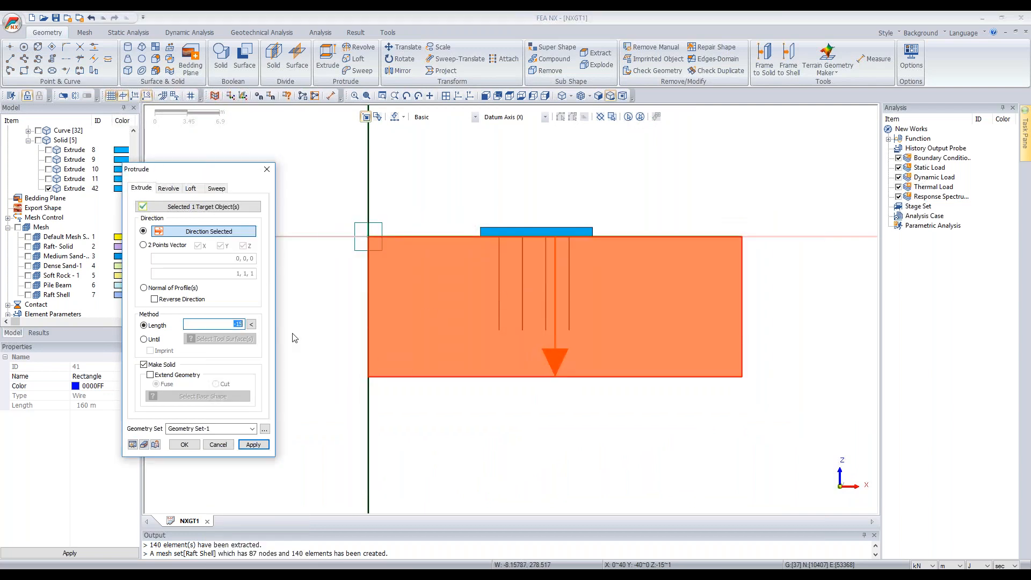
pyautogui.click(133, 446)
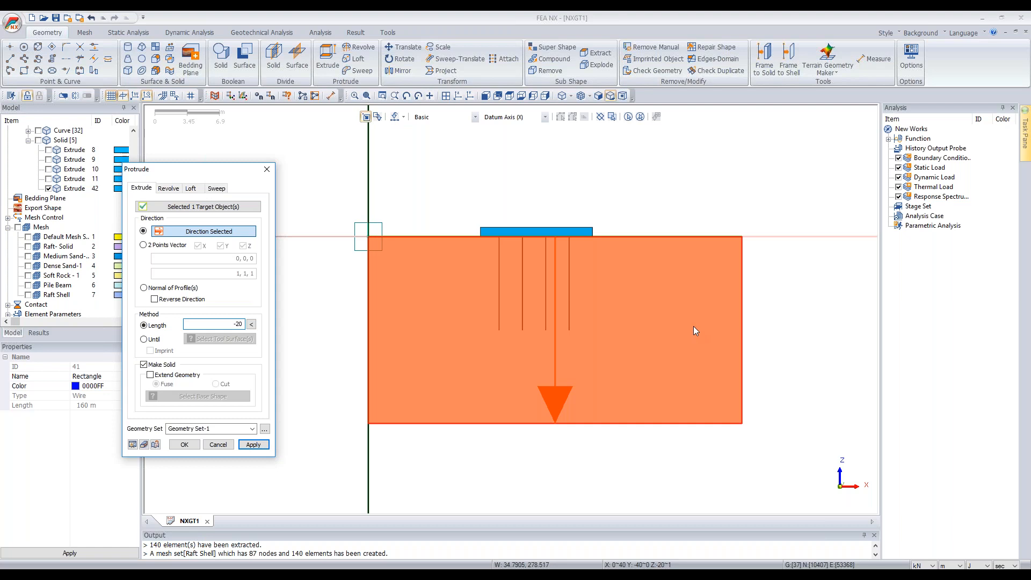
pyautogui.click(184, 444)
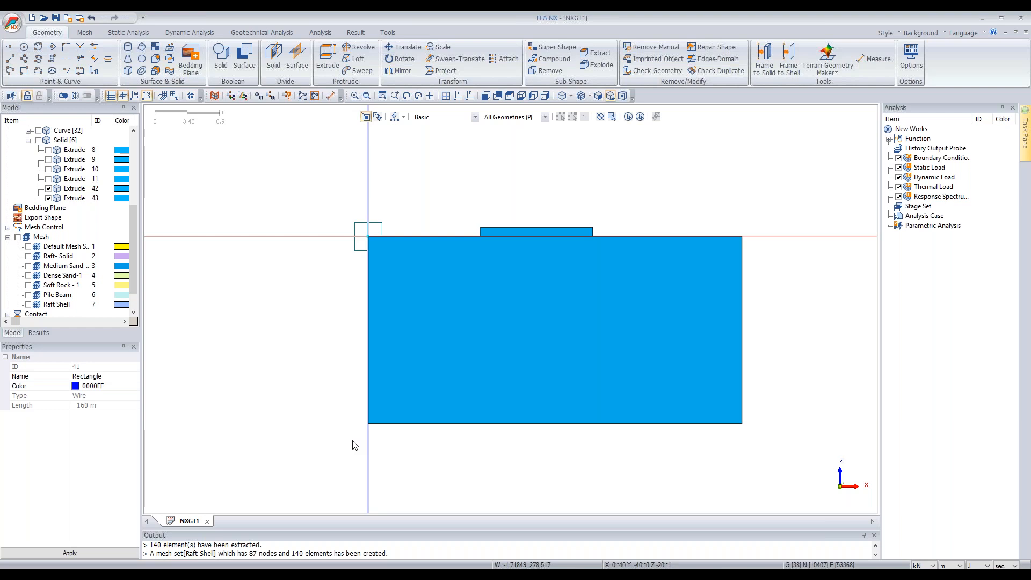
pyautogui.moveTo(550, 401); pyautogui.dragTo(540, 221, button='middle')
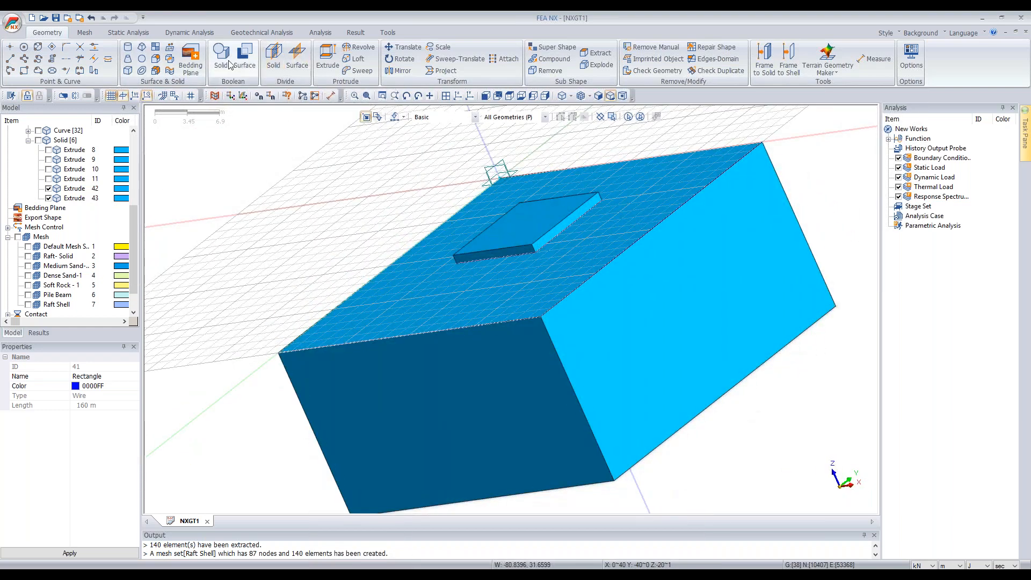
# Step: Draw a rectangular face about 53 by 48 m around the soil block in plan, starting near -6, 4, in Geometry Set-1
pyautogui.click(24, 70)
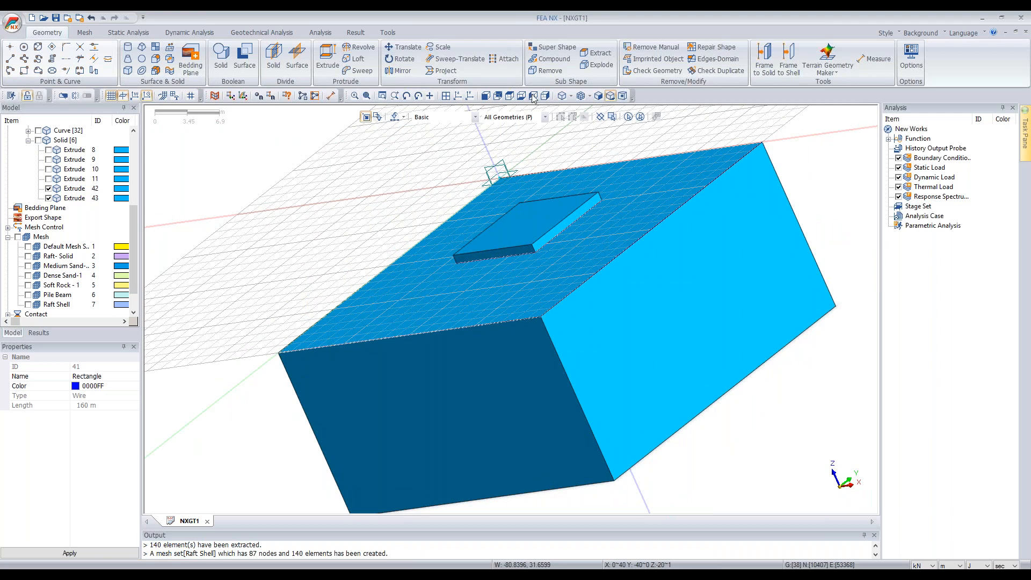
pyautogui.click(510, 95)
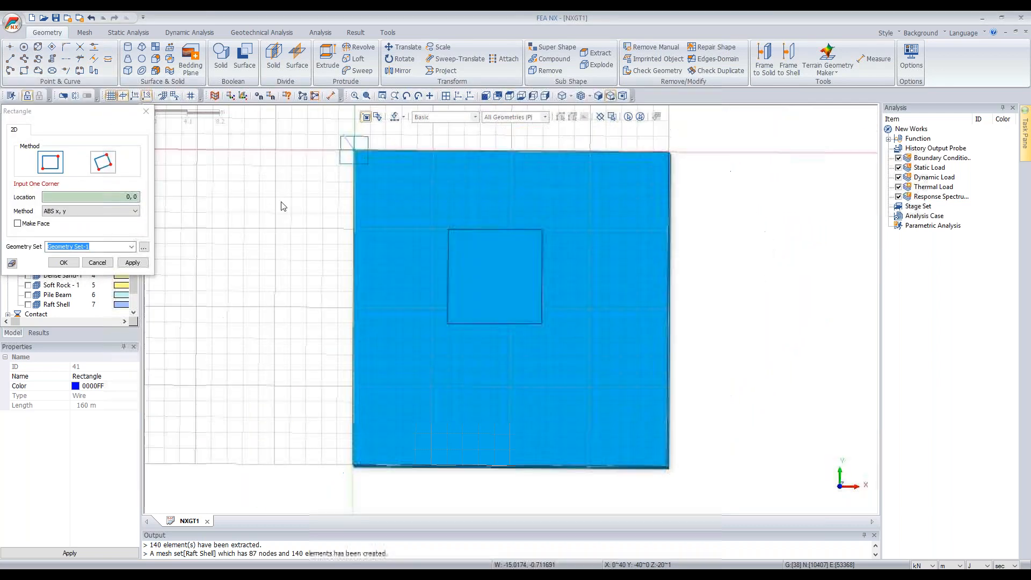
pyautogui.click(36, 225)
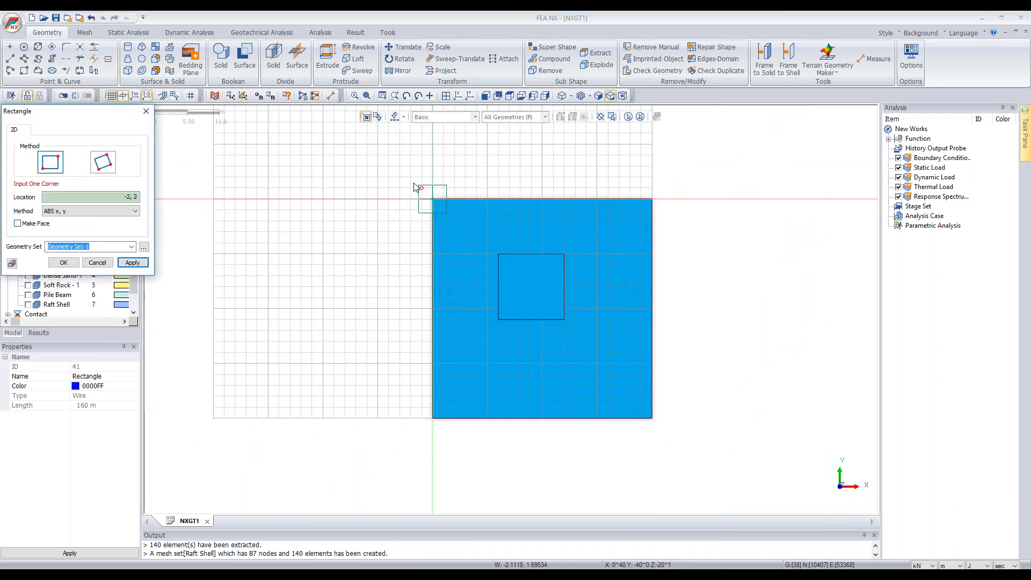
pyautogui.click(400, 177)
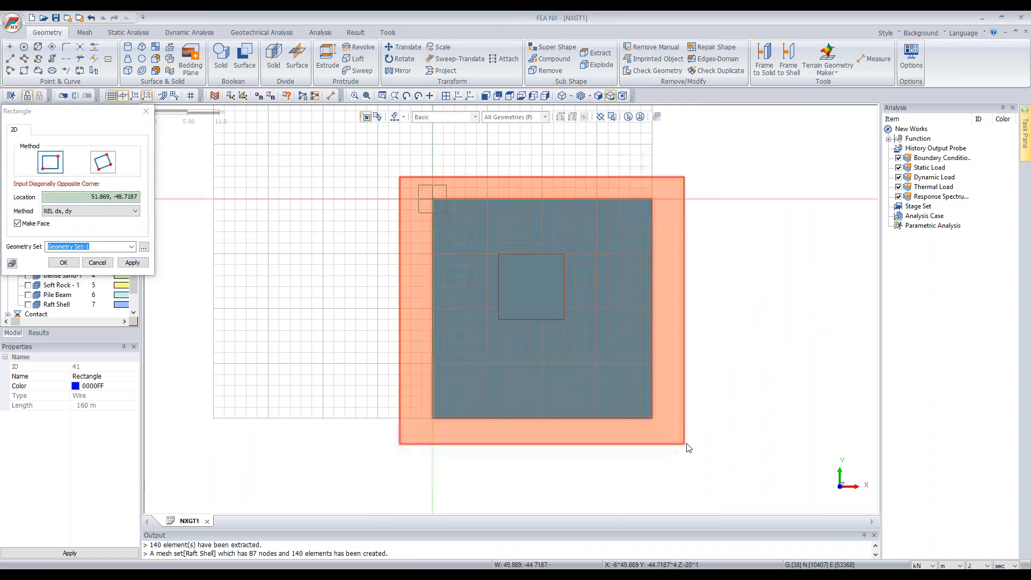
pyautogui.click(689, 441)
pyautogui.click(458, 98)
pyautogui.press('Escape')
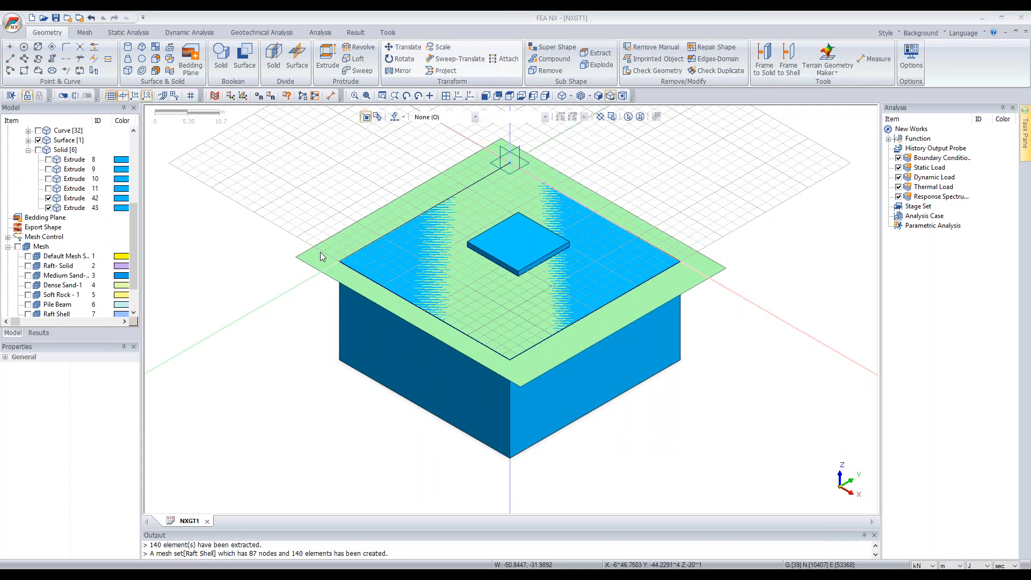
# Step: Copy the large rectangular face non-uniformly along the Z axis at distances -5, -4 in Geometry Set-1
pyautogui.click(402, 47)
pyautogui.click(494, 408)
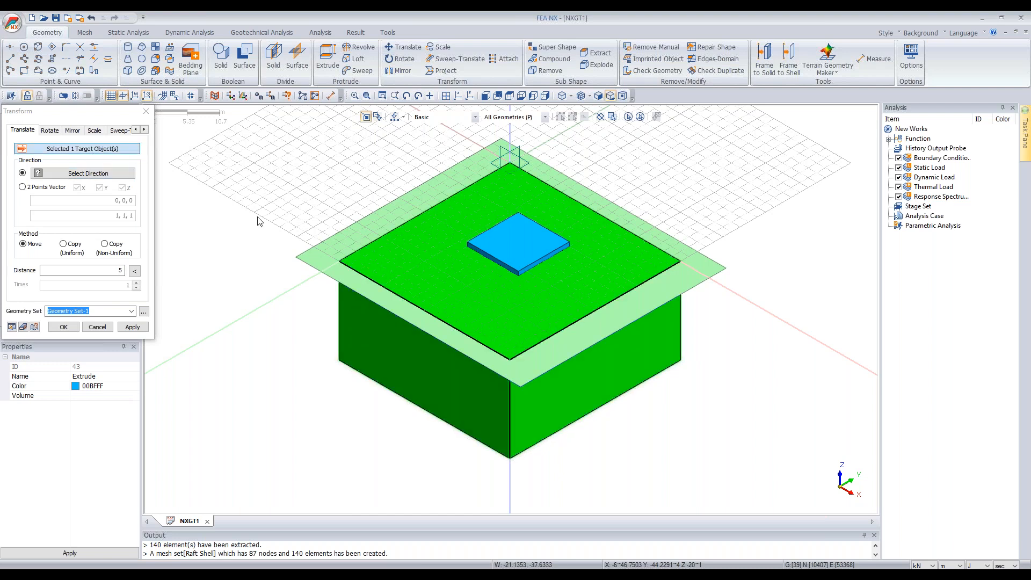
pyautogui.click(334, 252)
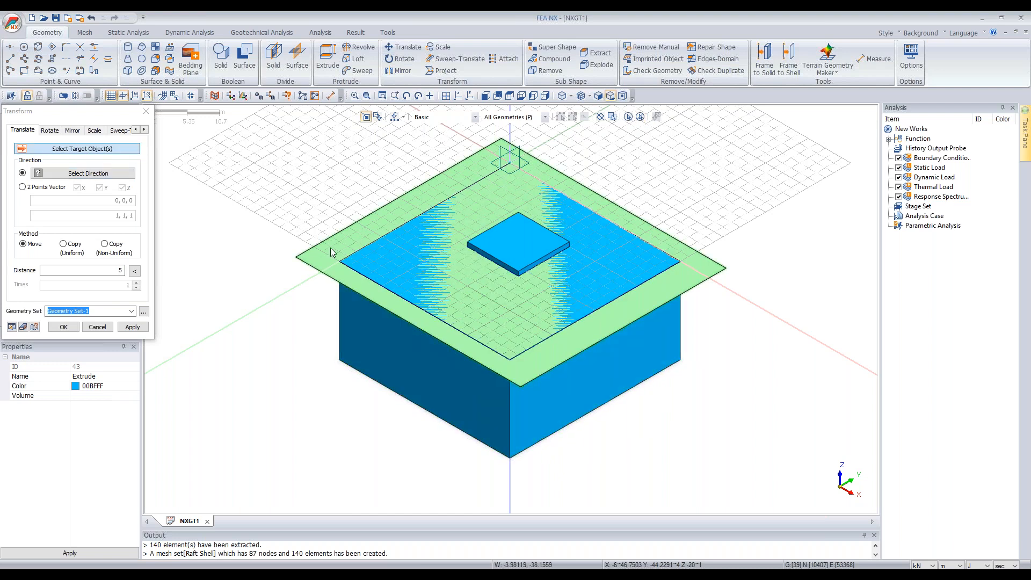
pyautogui.click(75, 174)
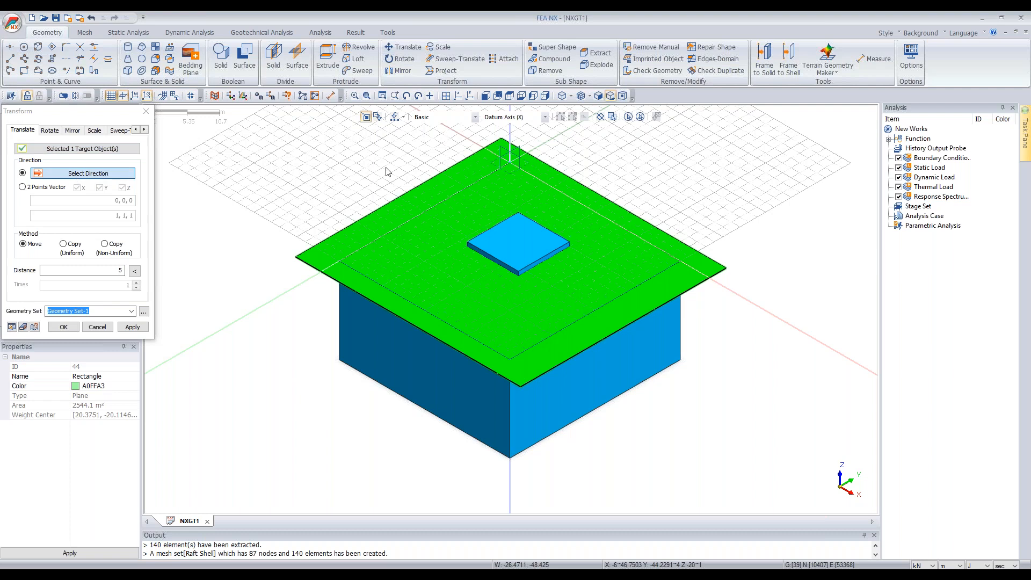
pyautogui.click(511, 147)
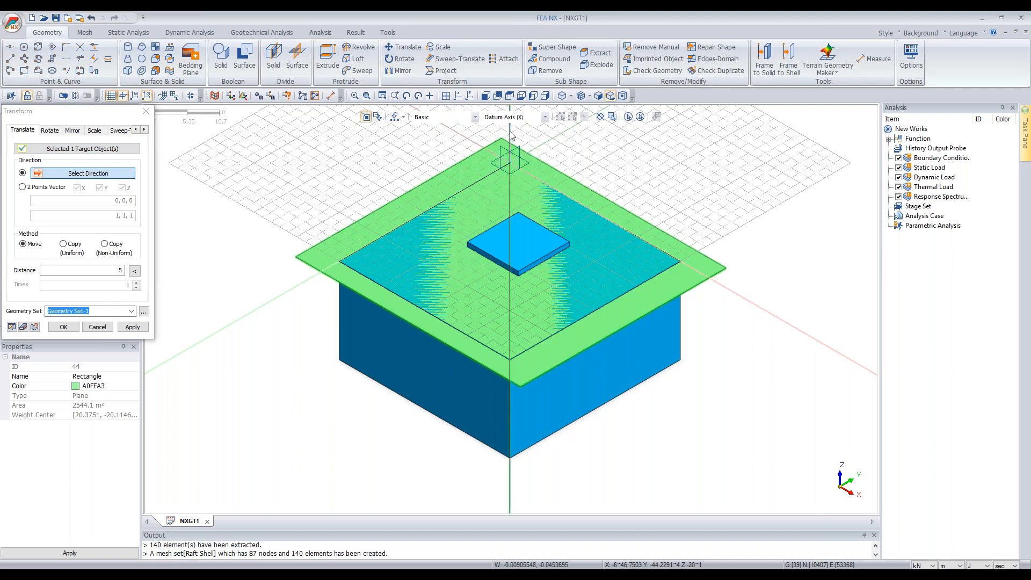
pyautogui.click(486, 96)
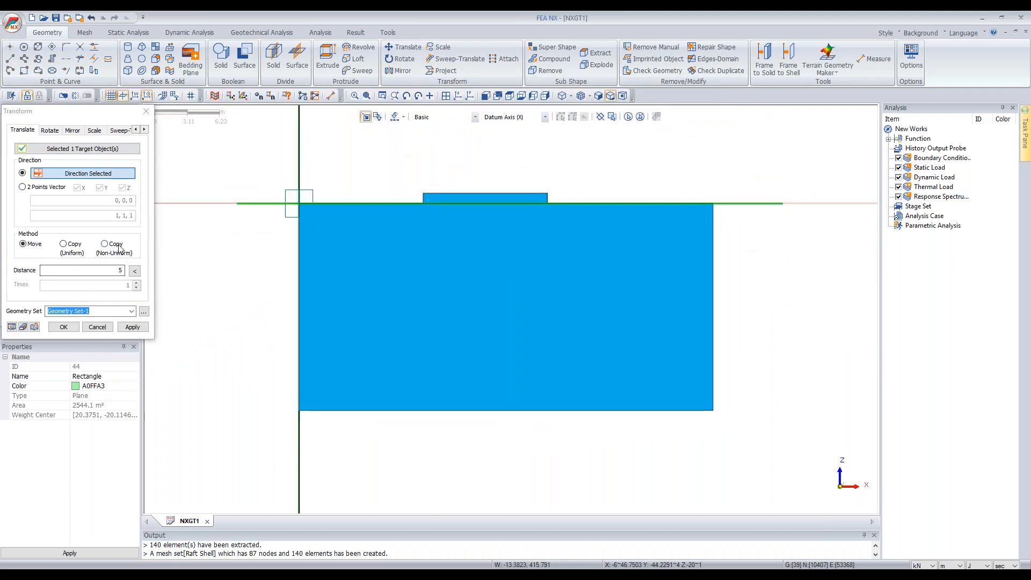
pyautogui.click(121, 245)
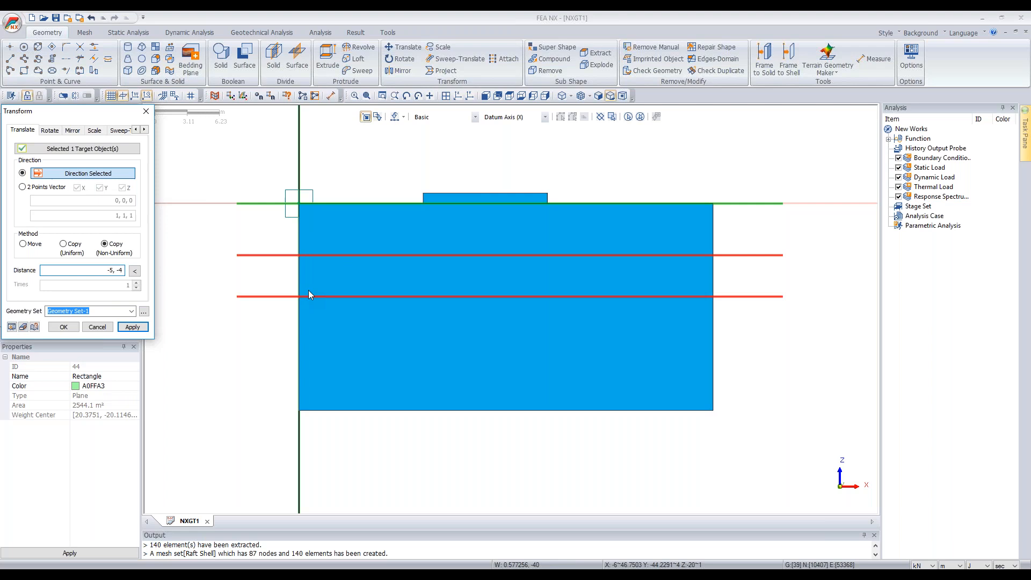
pyautogui.scroll(-1, 507, 350)
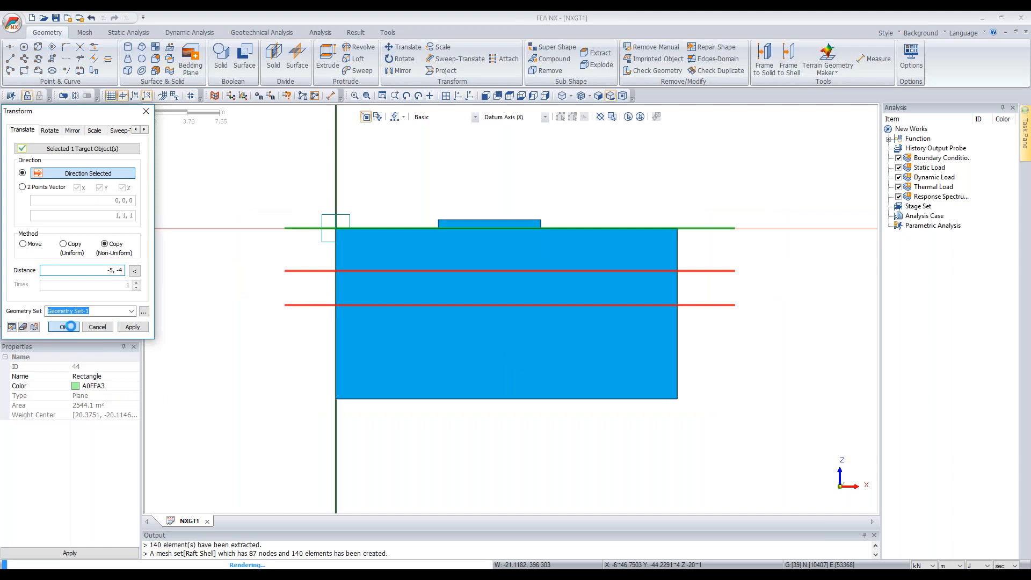
pyautogui.click(63, 327)
# Step: Divide the soil block solid with the three horizontal faces as tool surfaces, deleting the original and the tools
pyautogui.moveTo(493, 273); pyautogui.dragTo(481, 316, button='middle')
pyautogui.click(279, 66)
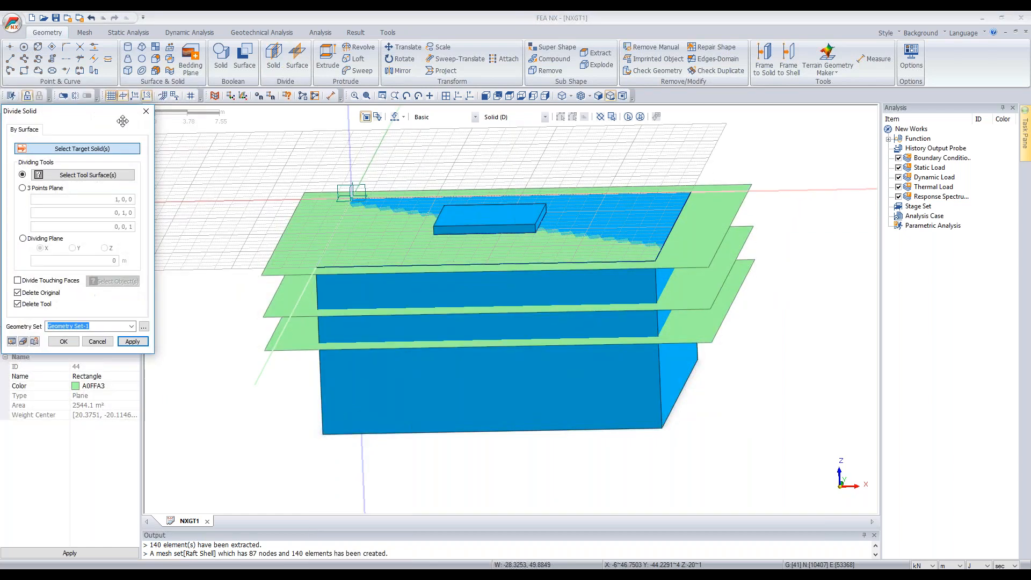
pyautogui.click(396, 293)
pyautogui.scroll(-4, 705, 333)
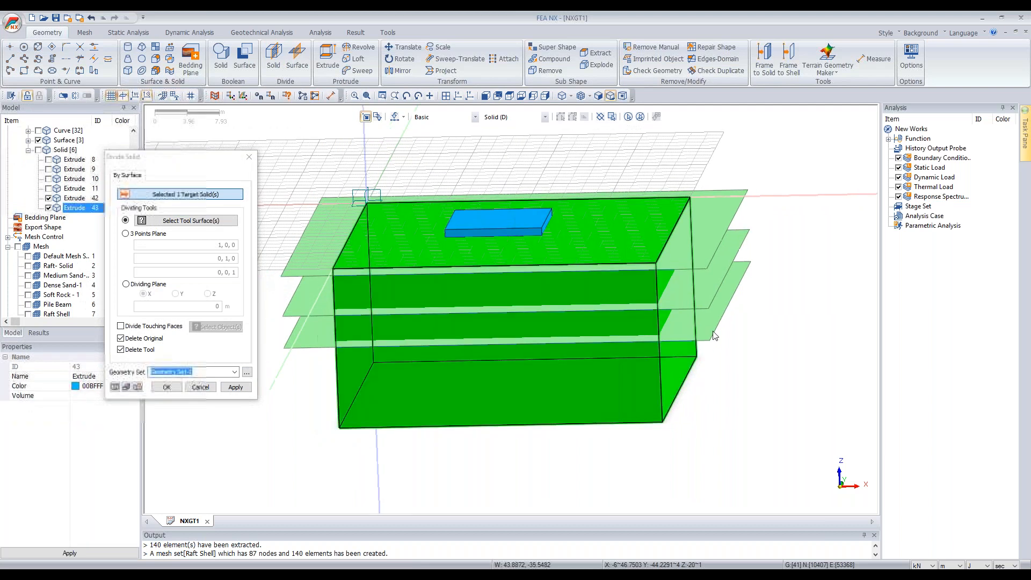
pyautogui.click(190, 221)
pyautogui.click(372, 326)
pyautogui.click(372, 298)
pyautogui.click(394, 253)
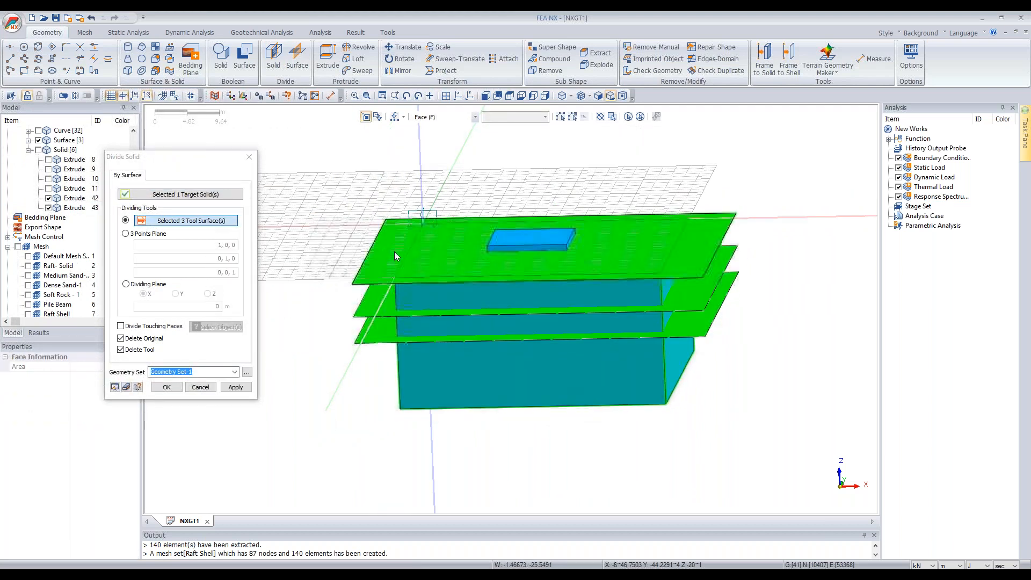
pyautogui.click(166, 387)
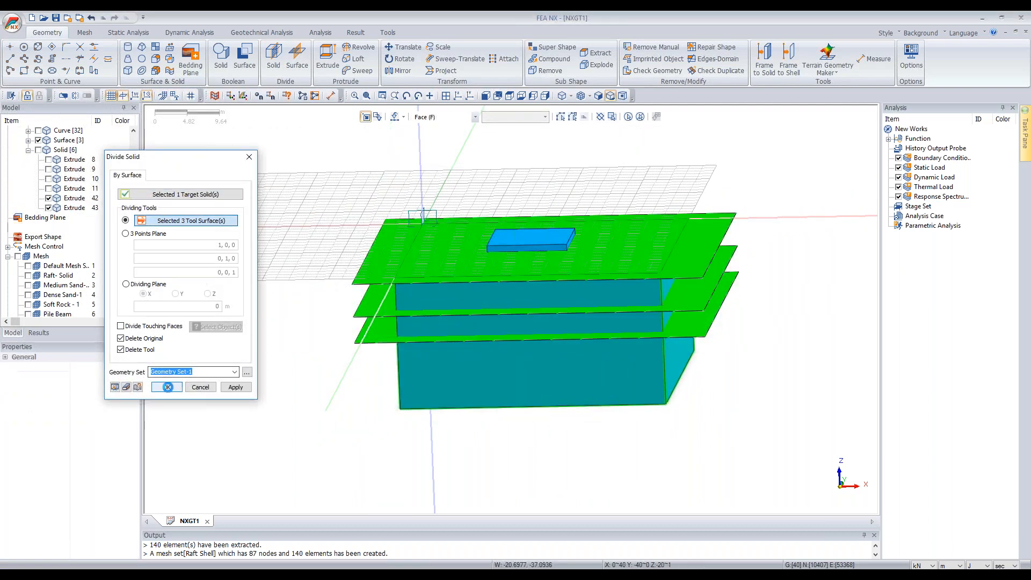
# Step: Inspect the divided soil layers and the raft by selecting each solid in turn
pyautogui.moveTo(469, 352); pyautogui.dragTo(520, 342, button='middle')
pyautogui.click(520, 341)
pyautogui.click(514, 295)
pyautogui.click(524, 251)
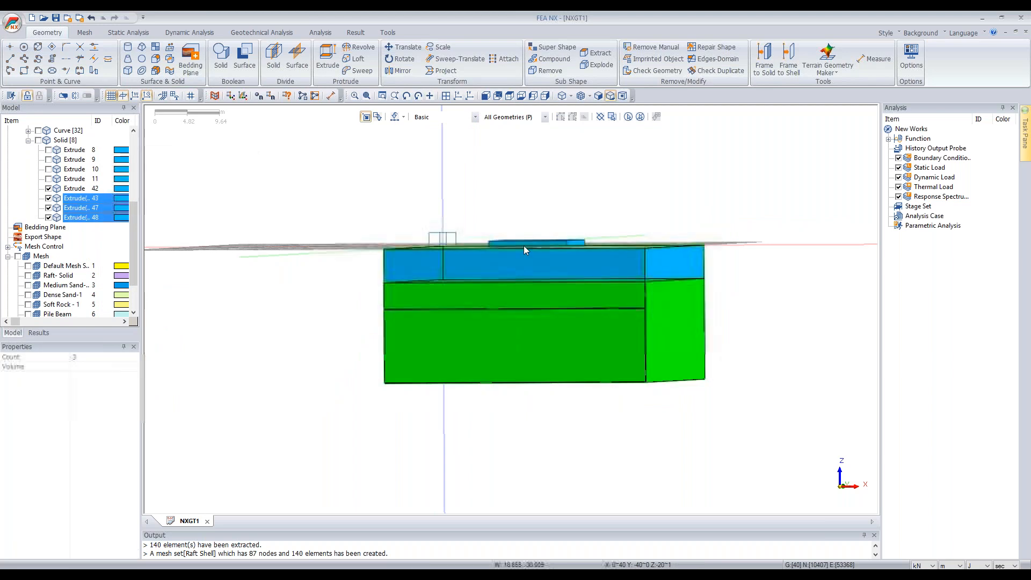
pyautogui.moveTo(526, 251); pyautogui.dragTo(552, 309, button='middle')
pyautogui.click(565, 247)
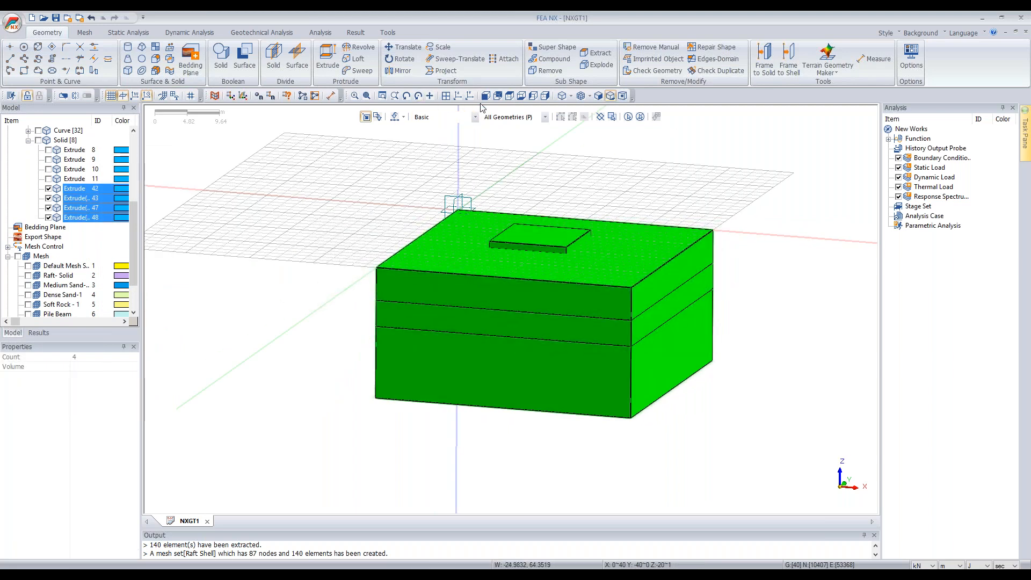
# Step: Show the model in isometric view with the grid and datum axes turned off, and clear the selection
pyautogui.click(459, 96)
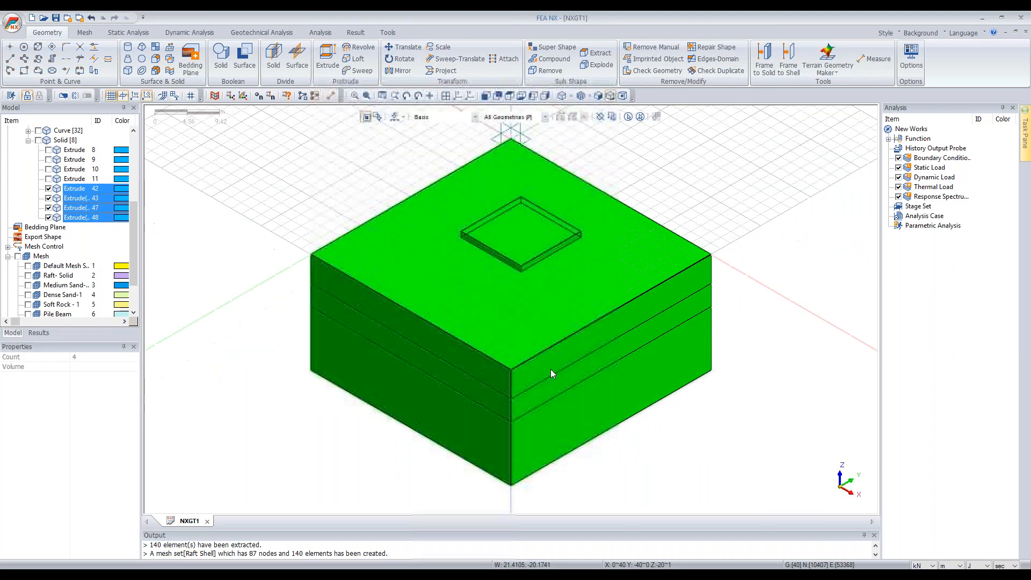
pyautogui.click(124, 98)
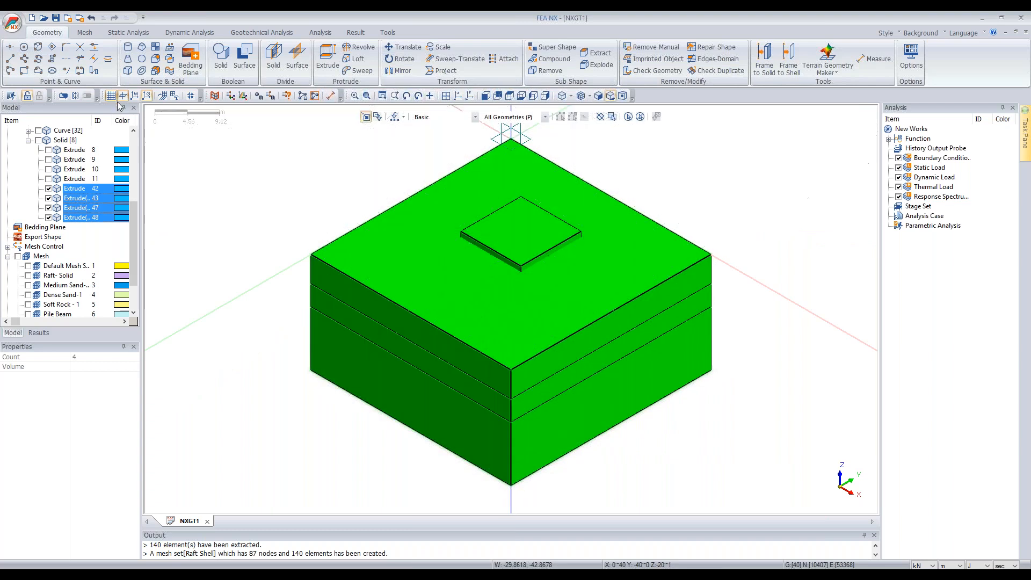
pyautogui.click(332, 152)
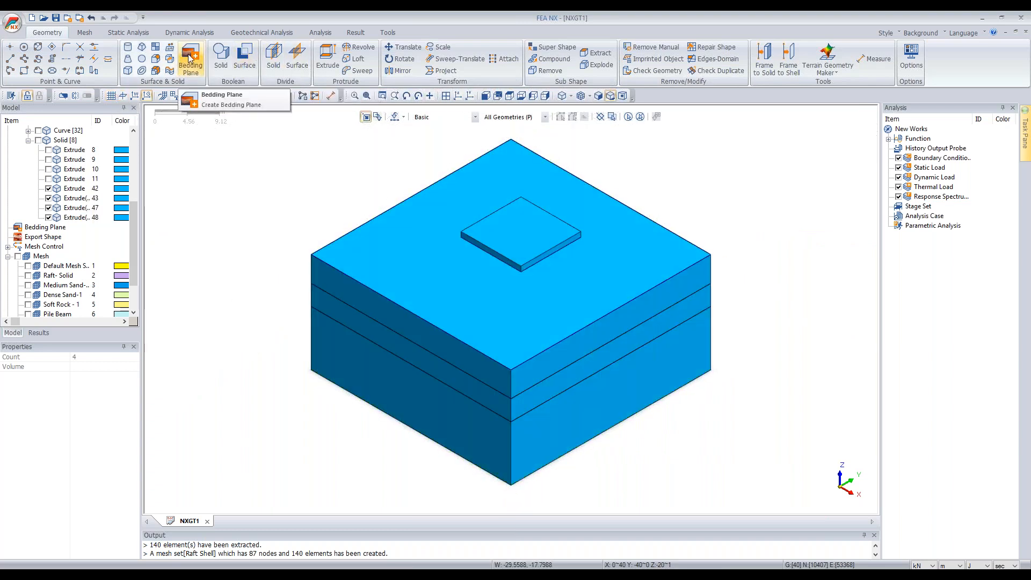
# Step: Auto-connect the raft and the three soil layer solids with the Boolean share-face method
pyautogui.click(171, 59)
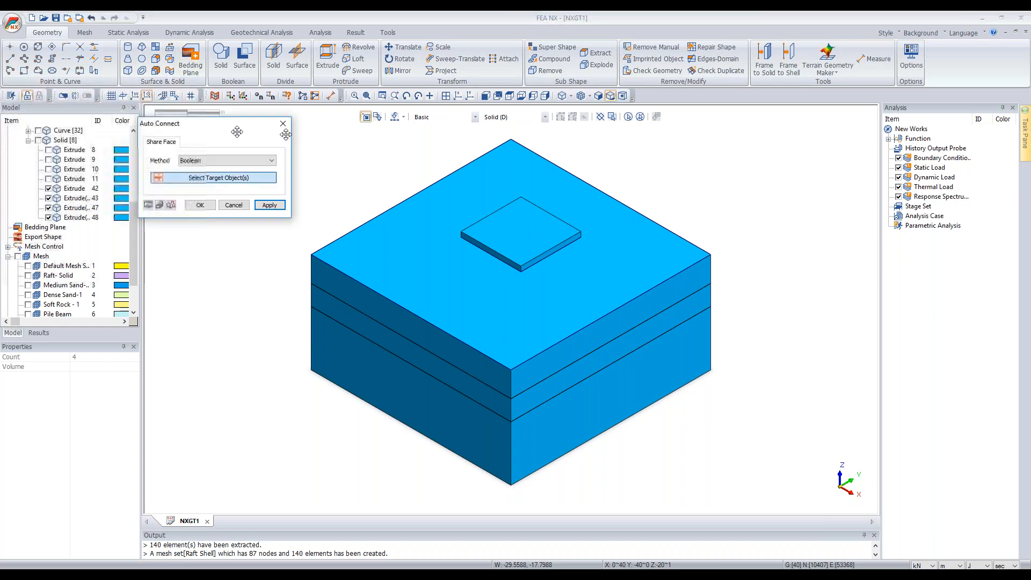
pyautogui.hotkey('ctrl', 'a')
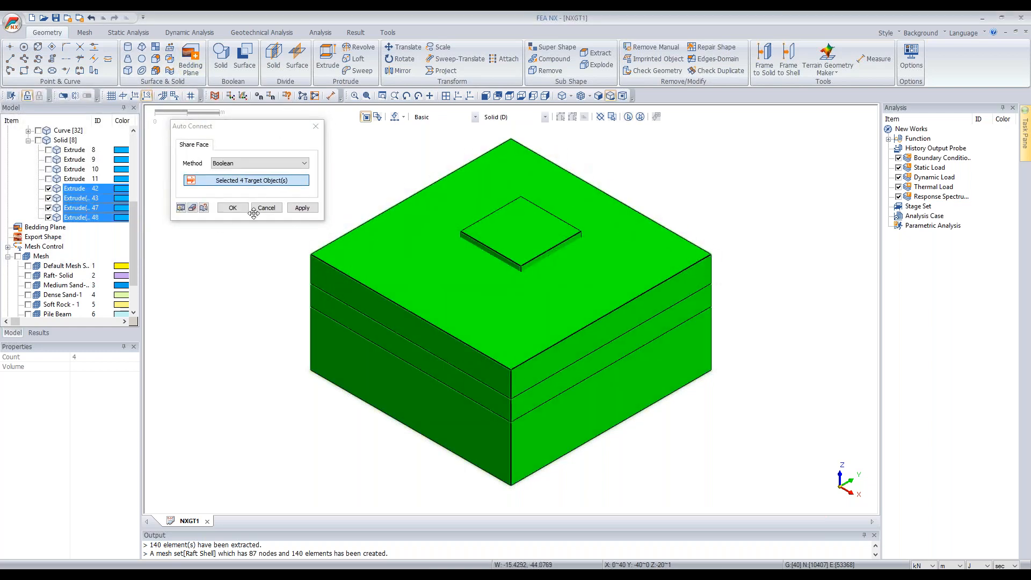
pyautogui.click(236, 204)
pyautogui.click(233, 207)
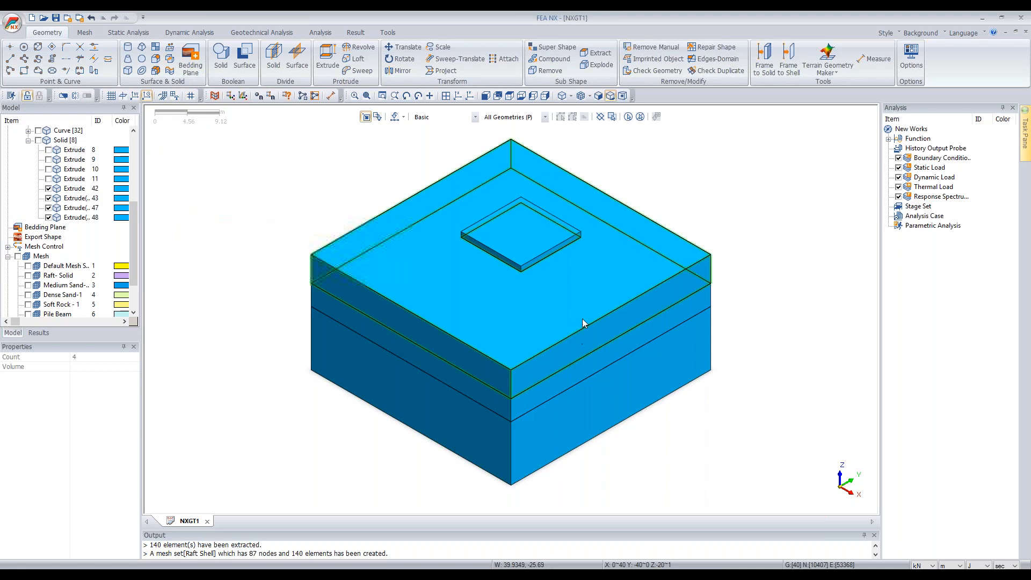
# Step: Hide the three soil layer solids and the large boundary rectangle wire, leaving the raft and piles shown
pyautogui.moveTo(586, 316); pyautogui.dragTo(590, 312, button='middle')
pyautogui.click(548, 399)
pyautogui.click(544, 372)
pyautogui.click(537, 345)
pyautogui.rightClick(530, 338)
pyautogui.click(558, 359)
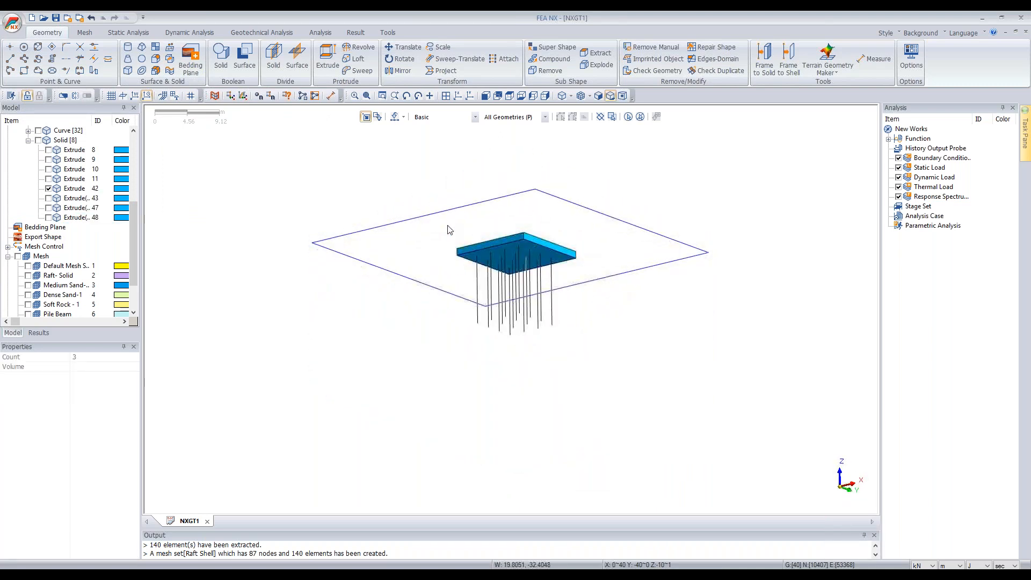
pyautogui.click(453, 210)
pyautogui.rightClick(510, 196)
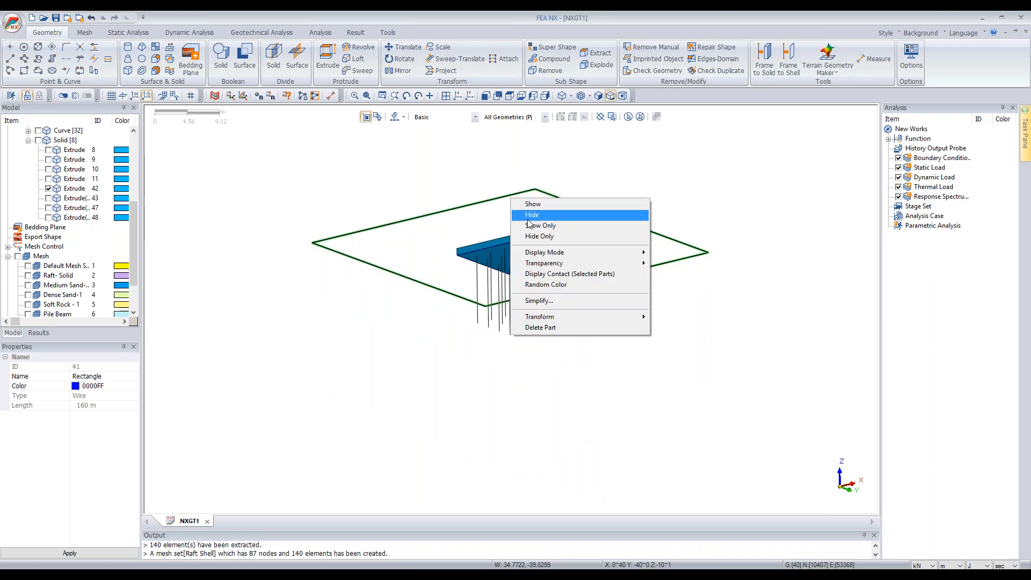
# Step: Hide the large rectangle wire around the raft and inspect the piles beneath the raft from below
pyautogui.click(532, 215)
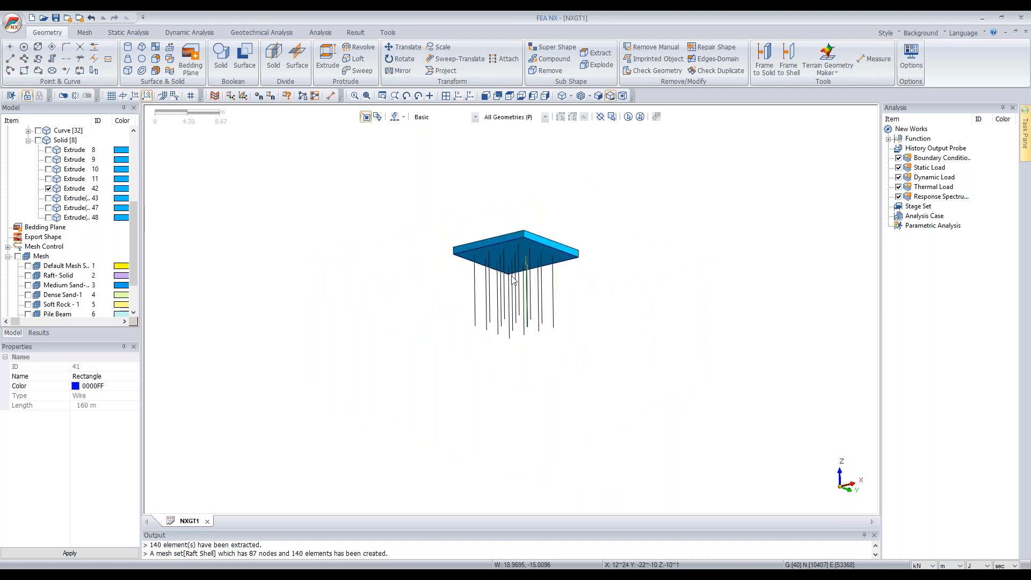
pyautogui.scroll(3, 547, 234)
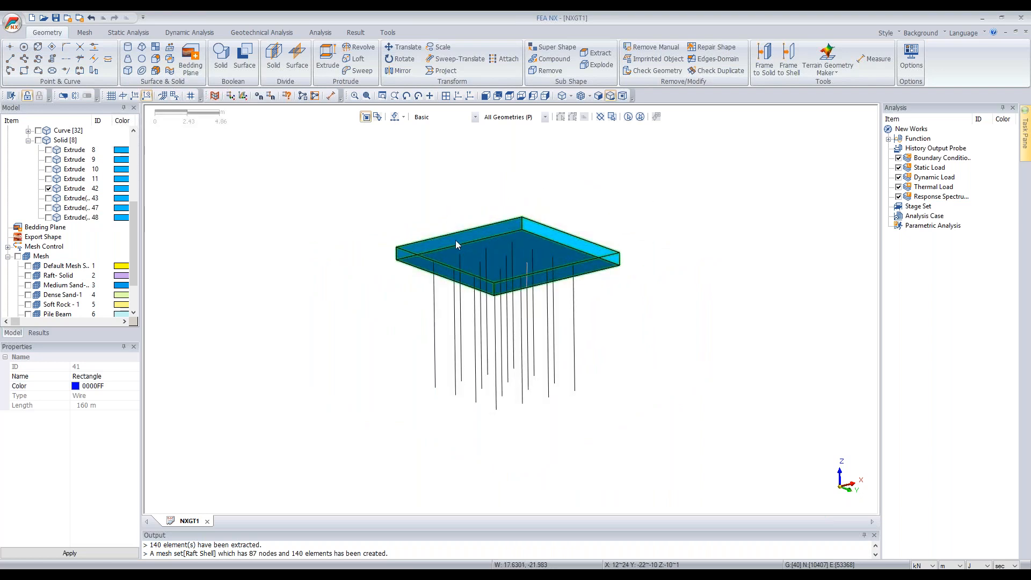
pyautogui.scroll(2, 461, 258)
pyautogui.moveTo(542, 293); pyautogui.dragTo(546, 302, button='middle')
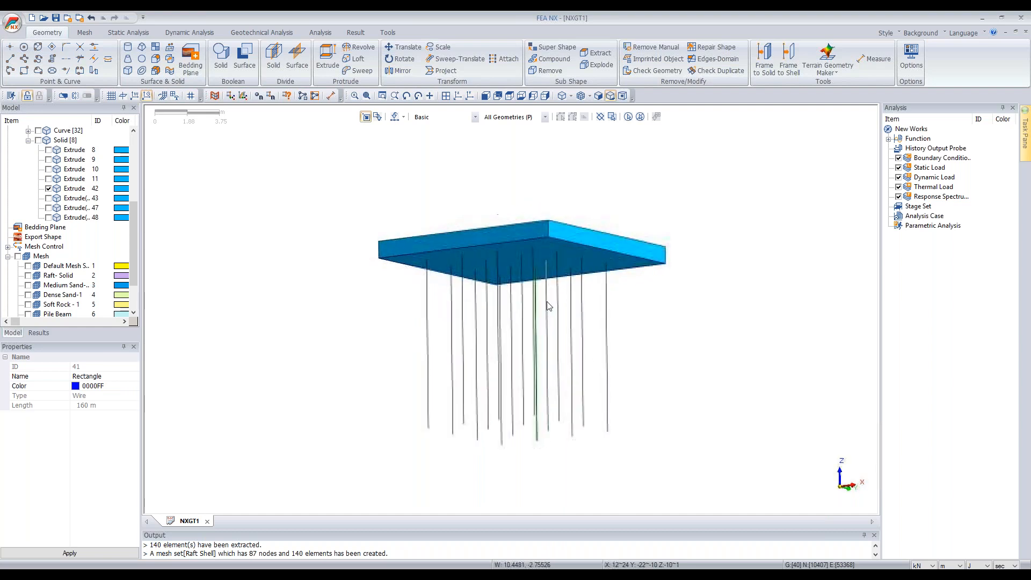
pyautogui.scroll(4, 511, 263)
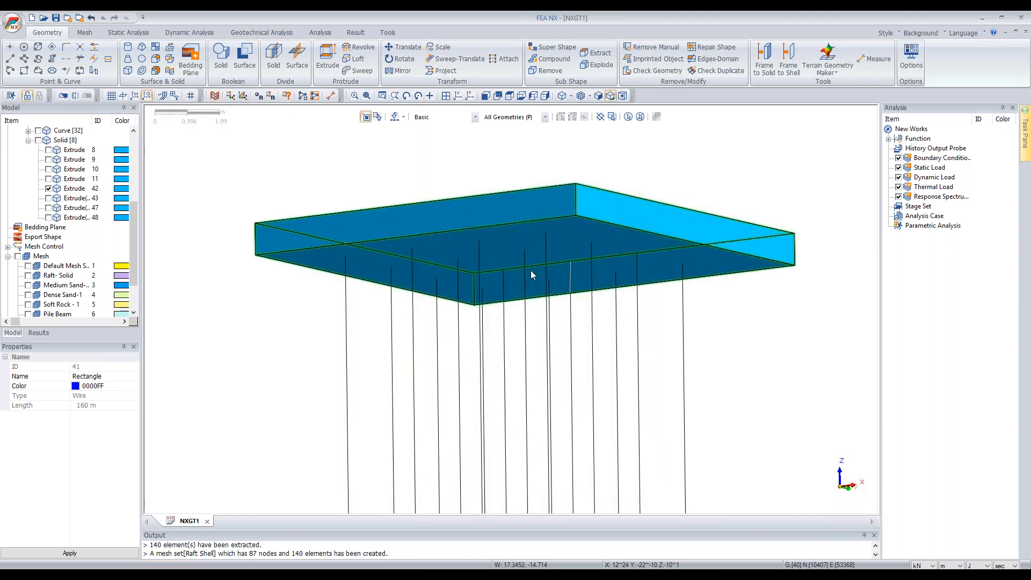
pyautogui.moveTo(562, 272); pyautogui.dragTo(543, 214, button='middle')
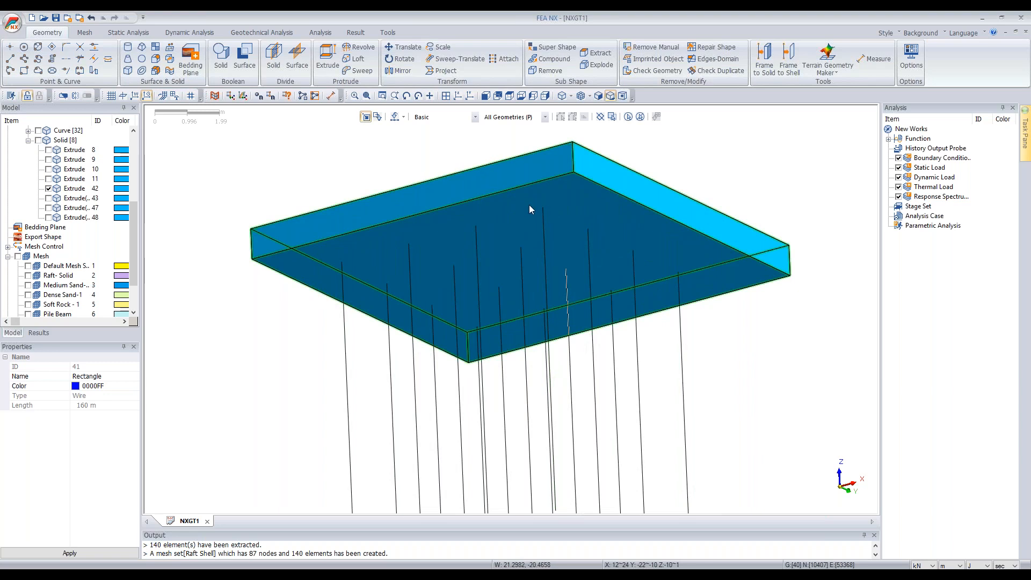
pyautogui.scroll(3, 533, 195)
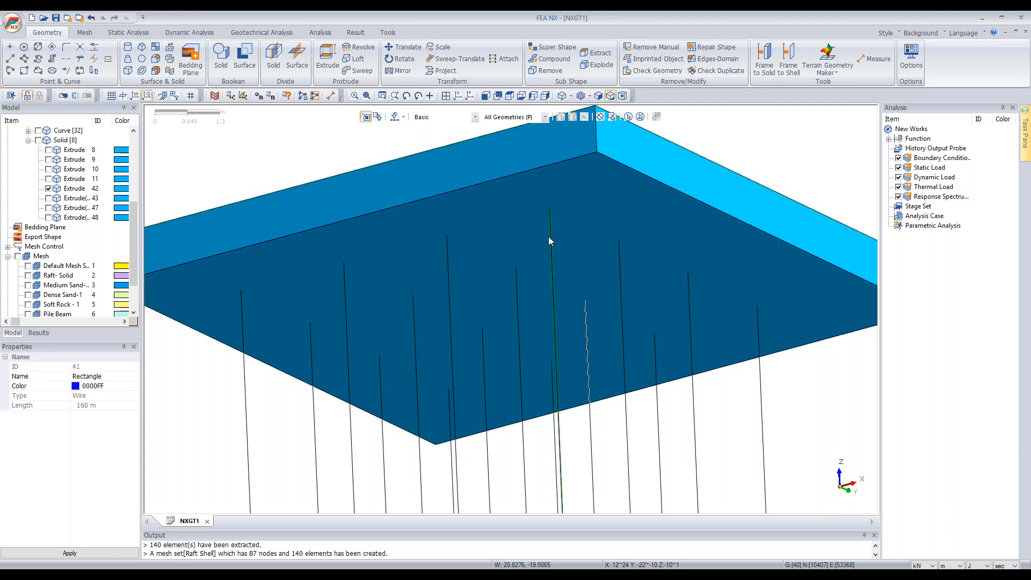
pyautogui.scroll(-4, 521, 286)
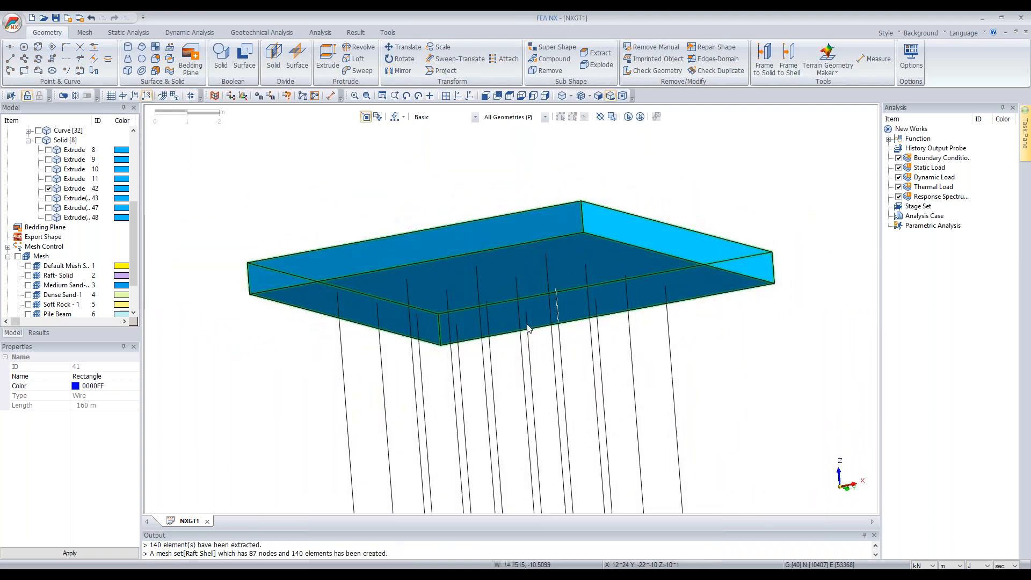
# Step: Imprint all the pile lines onto the raft solid with the Imprint Auto method
pyautogui.click(173, 57)
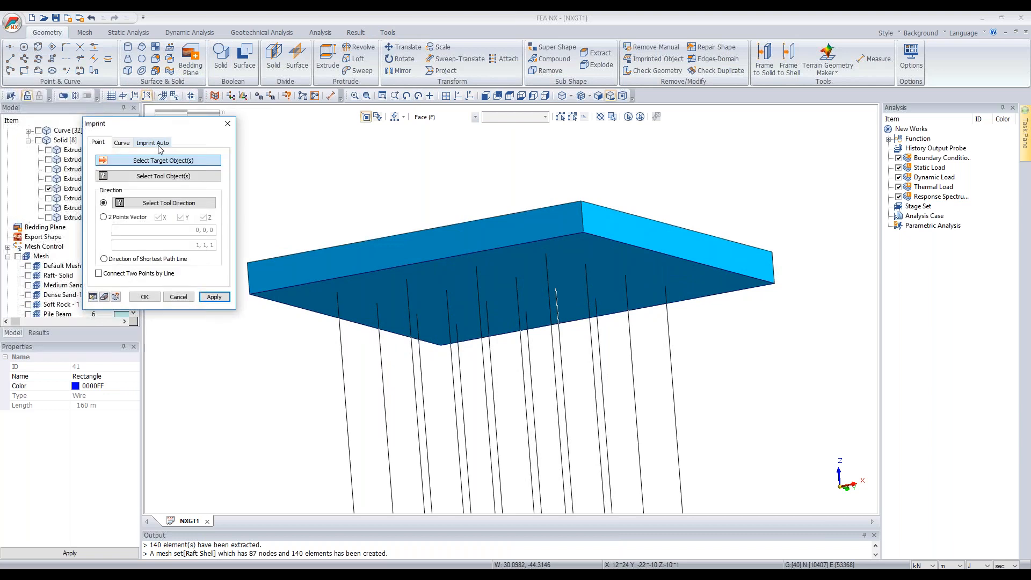
pyautogui.click(536, 279)
pyautogui.click(162, 176)
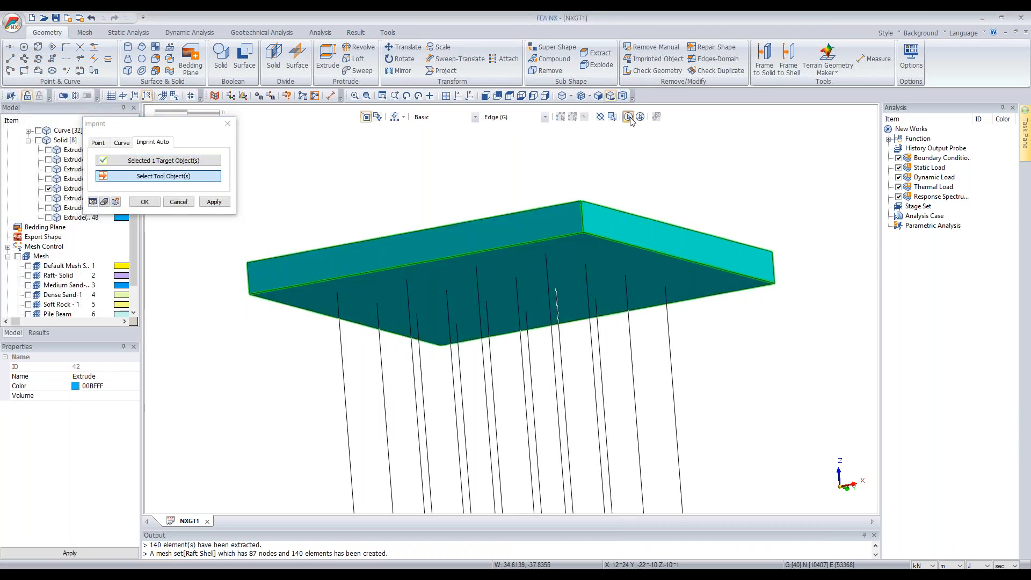
pyautogui.hotkey('ctrl', 'a')
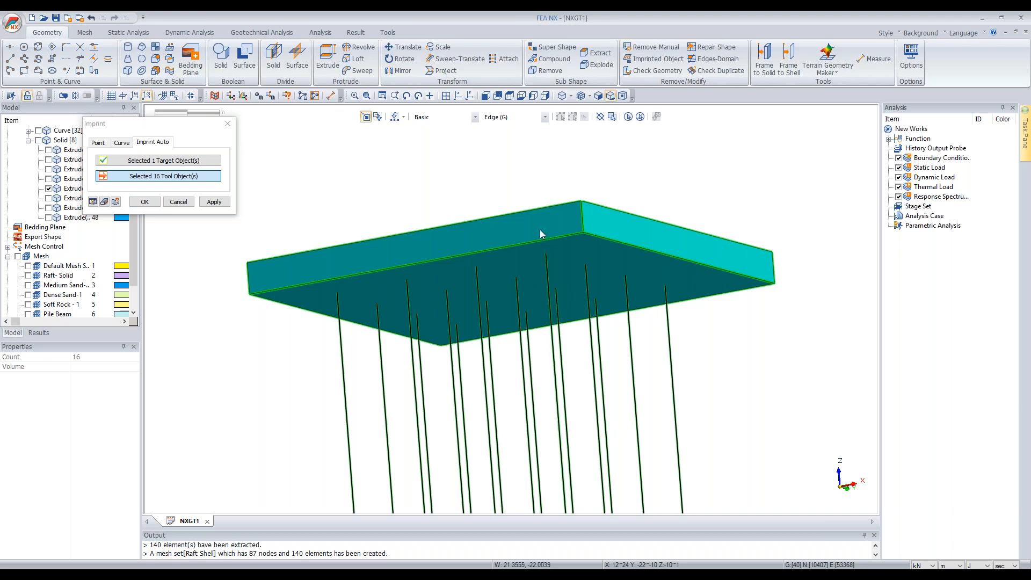
pyautogui.click(144, 201)
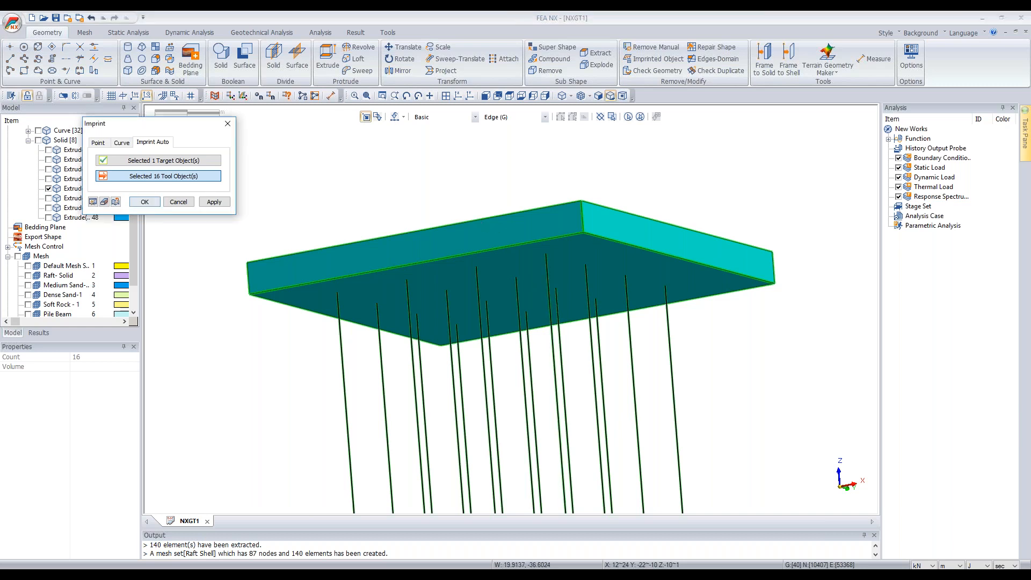
pyautogui.scroll(-5, 492, 141)
pyautogui.scroll(5, 494, 266)
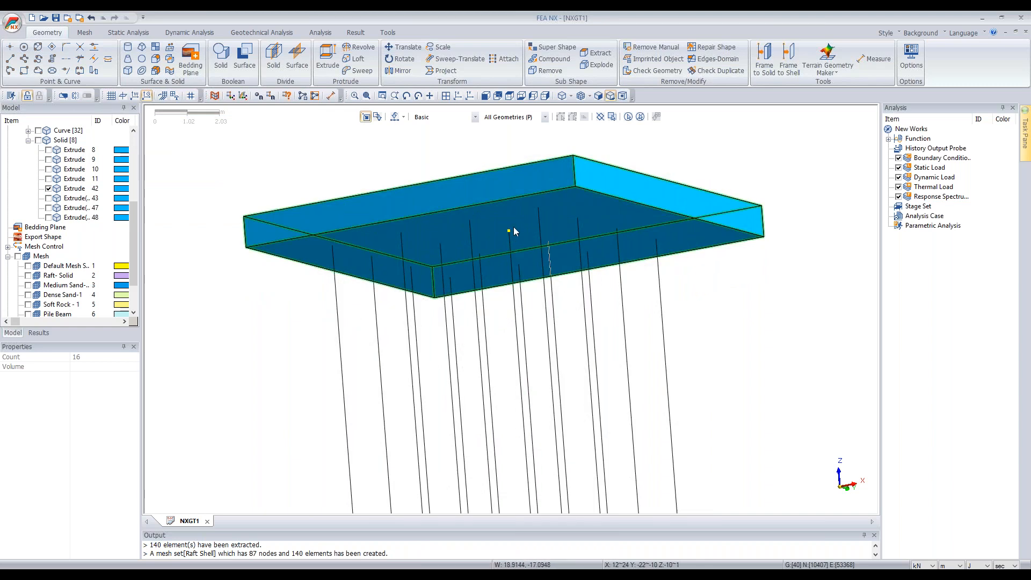
# Step: Check the visible shapes for duplicate points, edges and faces with a 0.01 m tolerance, and inspect the pile head locations on the raft
pyautogui.click(714, 70)
pyautogui.click(27, 193)
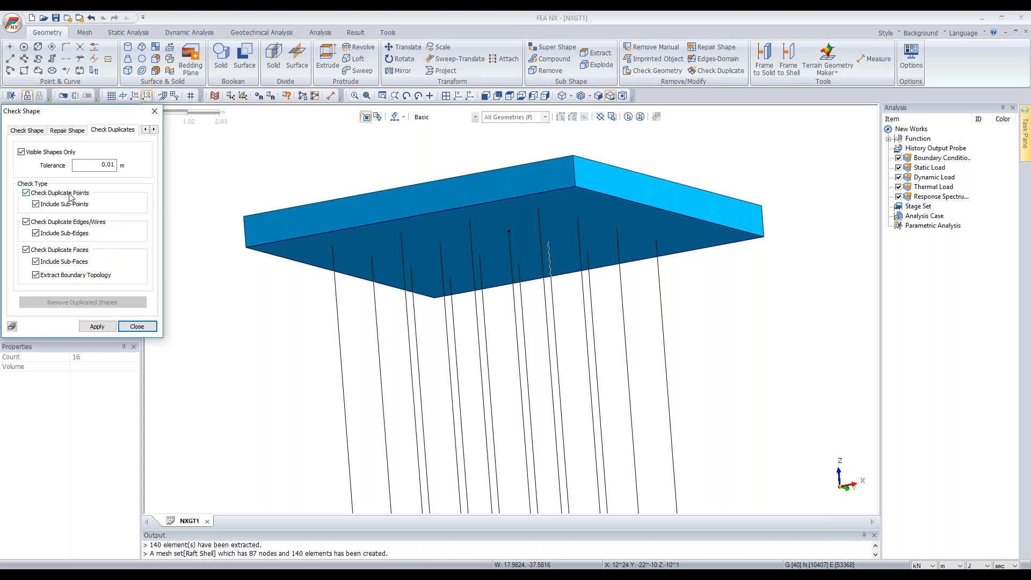
pyautogui.click(97, 326)
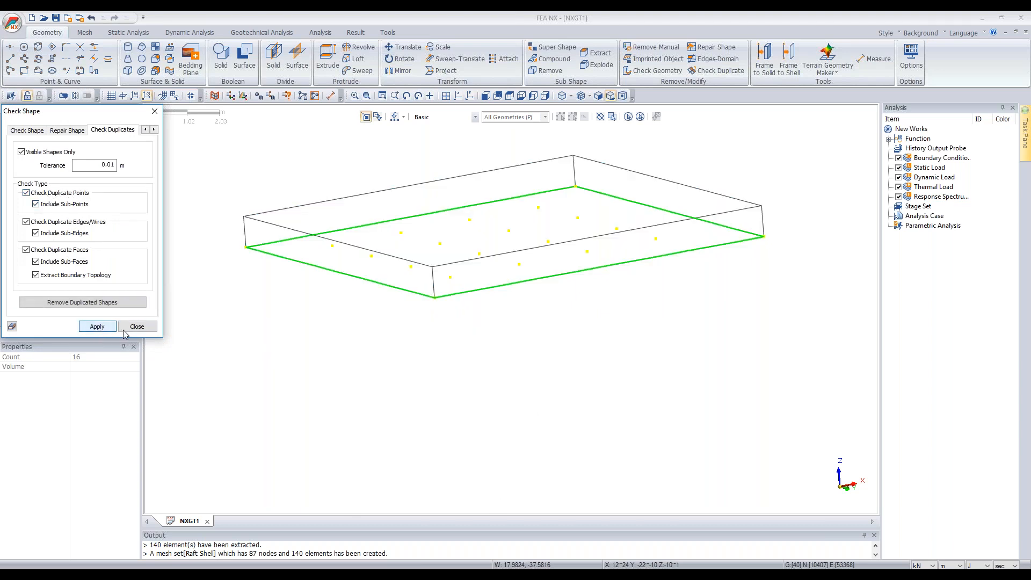
pyautogui.scroll(3, 580, 295)
pyautogui.moveTo(460, 306); pyautogui.dragTo(479, 289, button='middle')
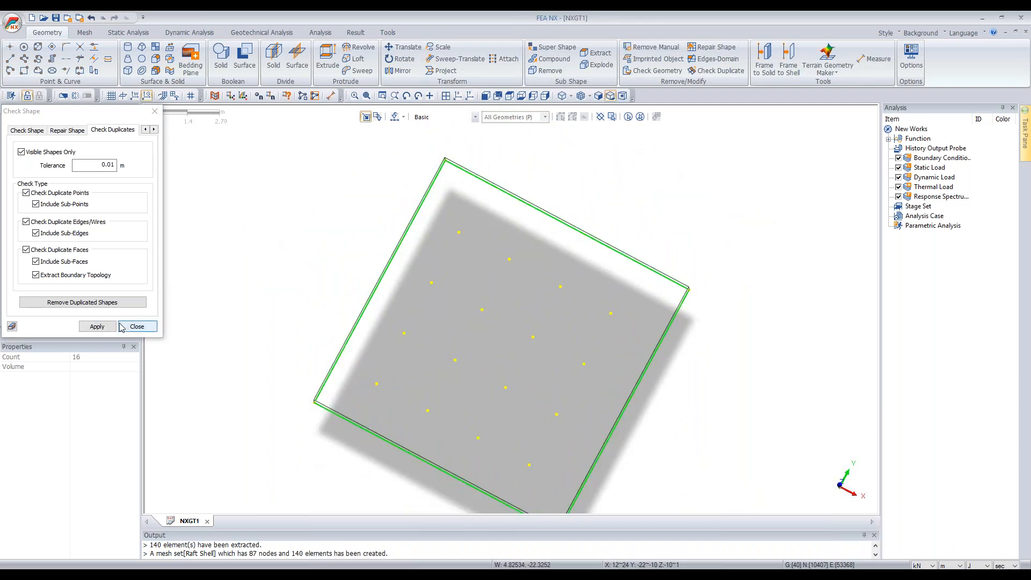
pyautogui.click(137, 327)
# Step: Show the soil solids with IDs 43, 47 and 48 together with the raft
pyautogui.moveTo(462, 270); pyautogui.dragTo(463, 218, button='middle')
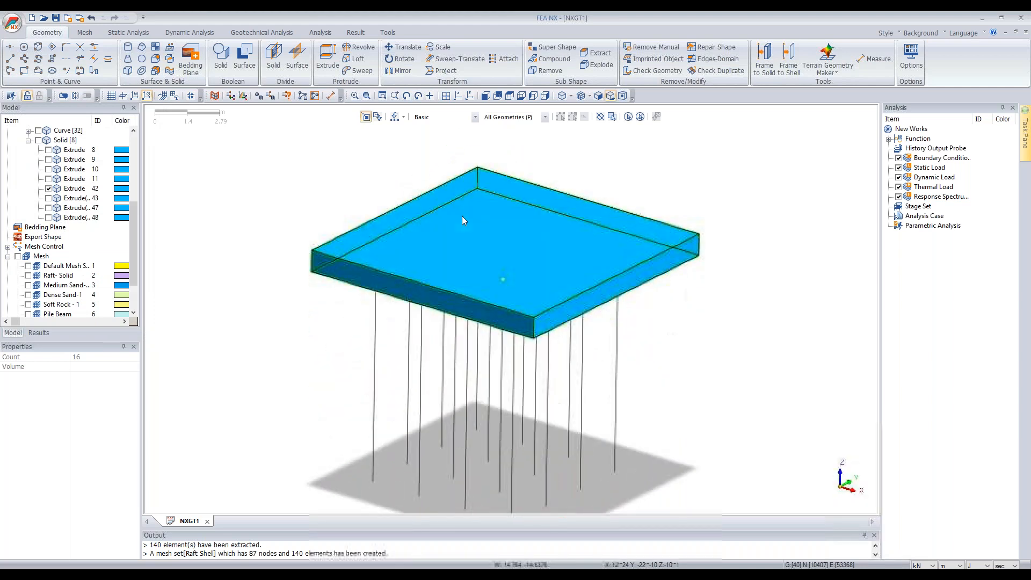
pyautogui.click(49, 198)
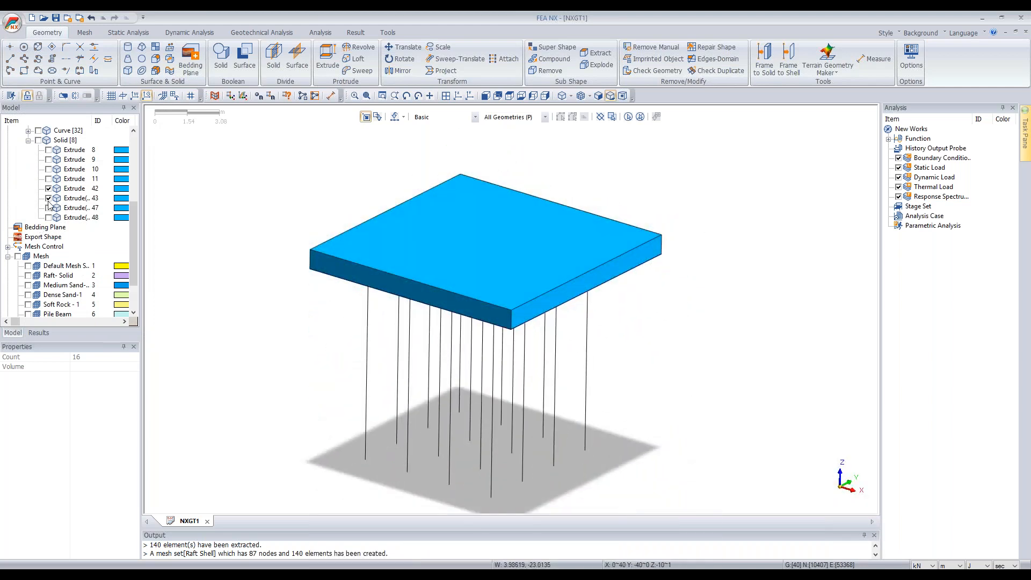
pyautogui.click(48, 208)
pyautogui.click(49, 218)
pyautogui.scroll(-5, 478, 221)
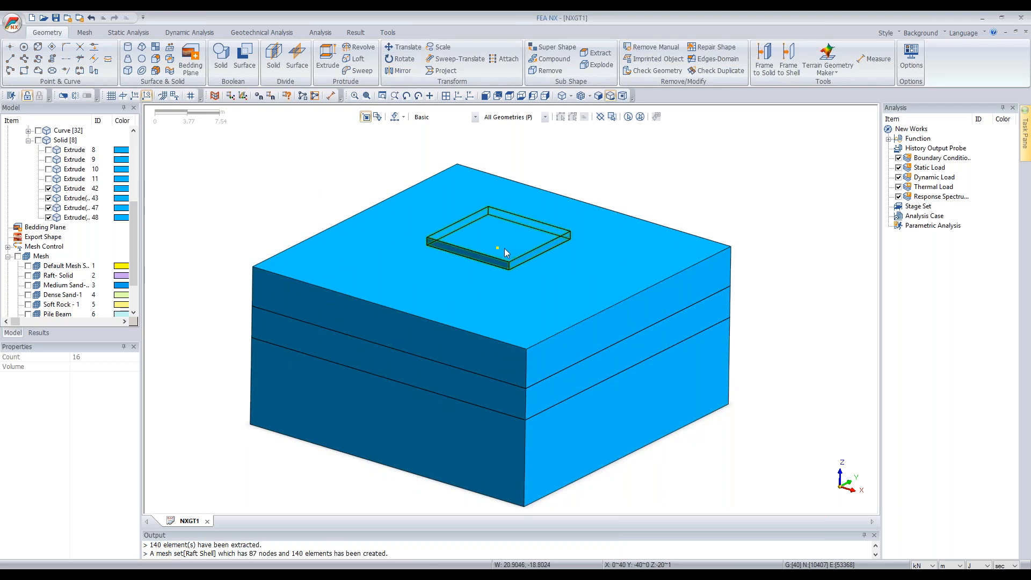
# Step: Open the list of mesh materials for adding or modifying
pyautogui.click(85, 32)
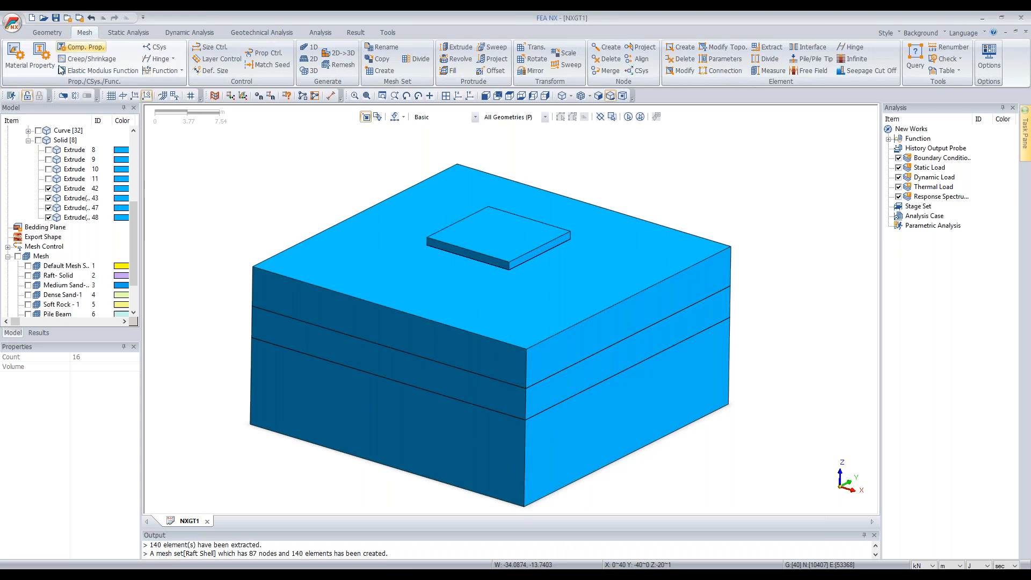
pyautogui.click(27, 60)
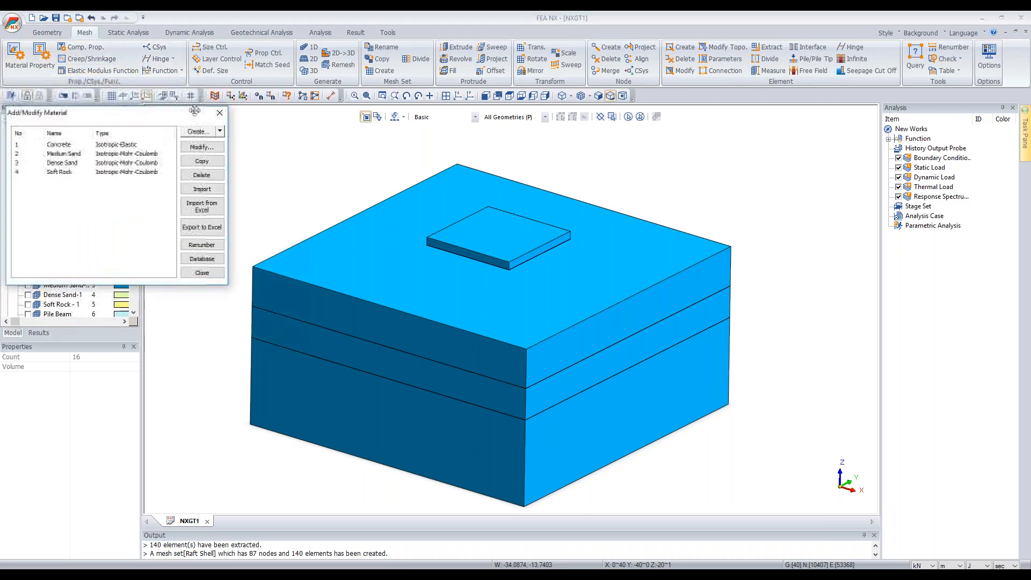
pyautogui.click(220, 131)
pyautogui.click(232, 182)
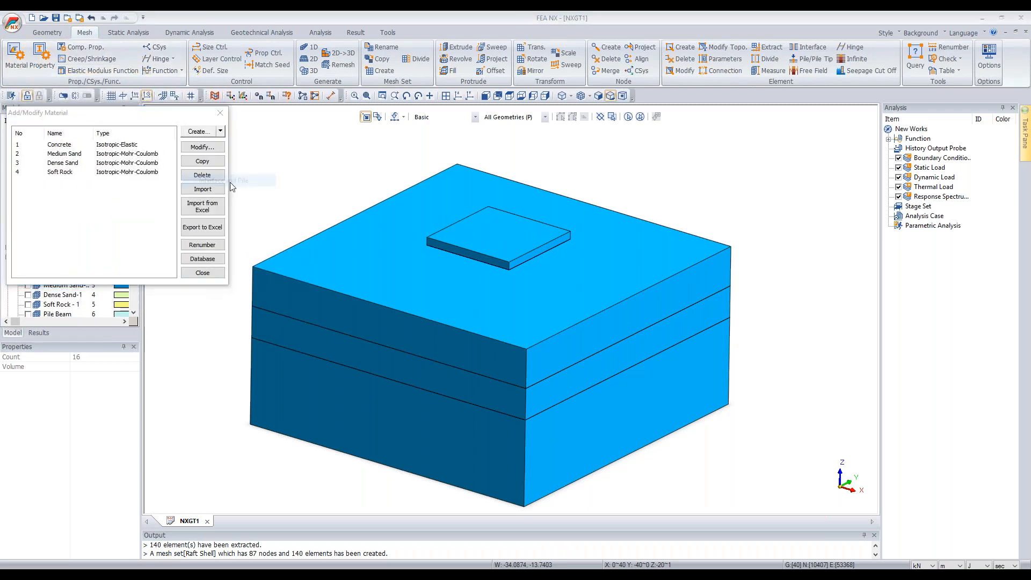
pyautogui.click(354, 146)
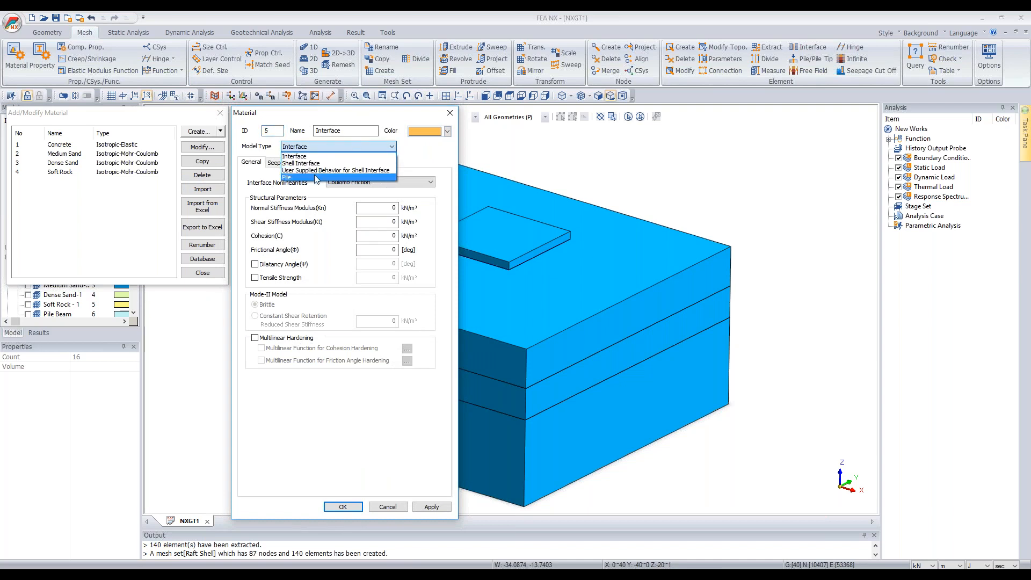
pyautogui.click(452, 114)
pyautogui.click(450, 114)
# Step: Start a new Interface and Pile material and set its model type to Pile
pyautogui.click(221, 131)
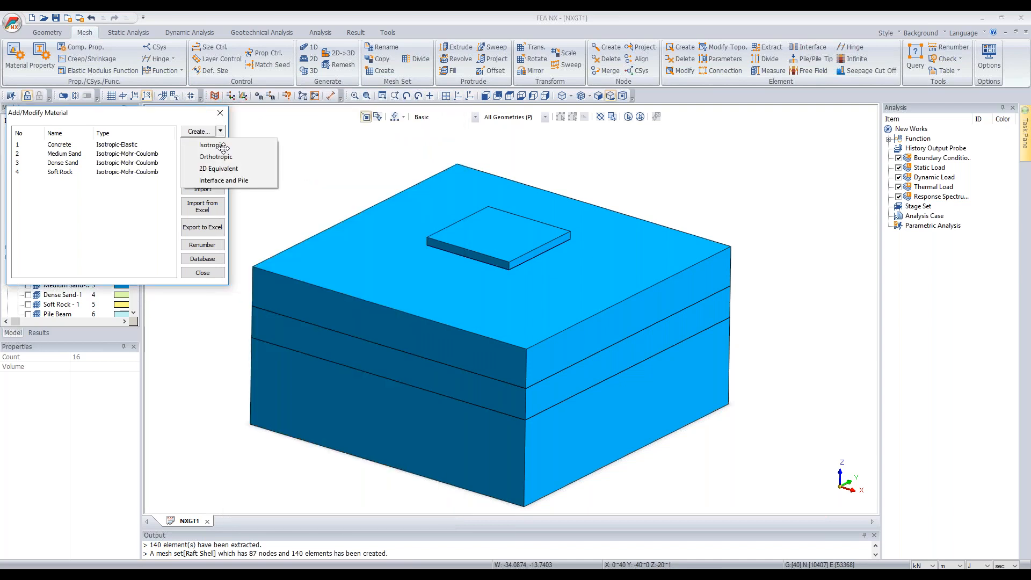
pyautogui.click(261, 180)
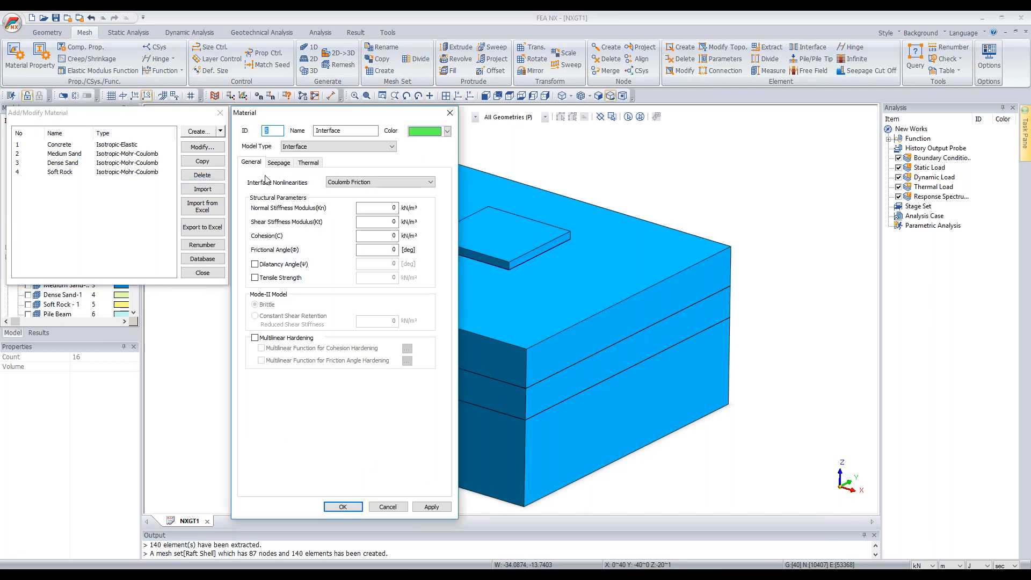
pyautogui.click(296, 148)
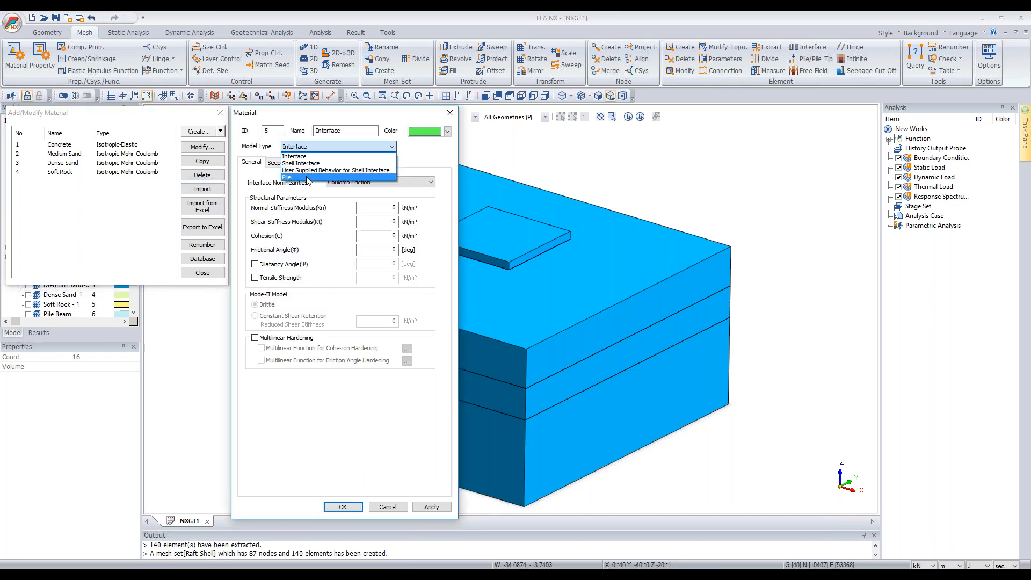
pyautogui.click(308, 178)
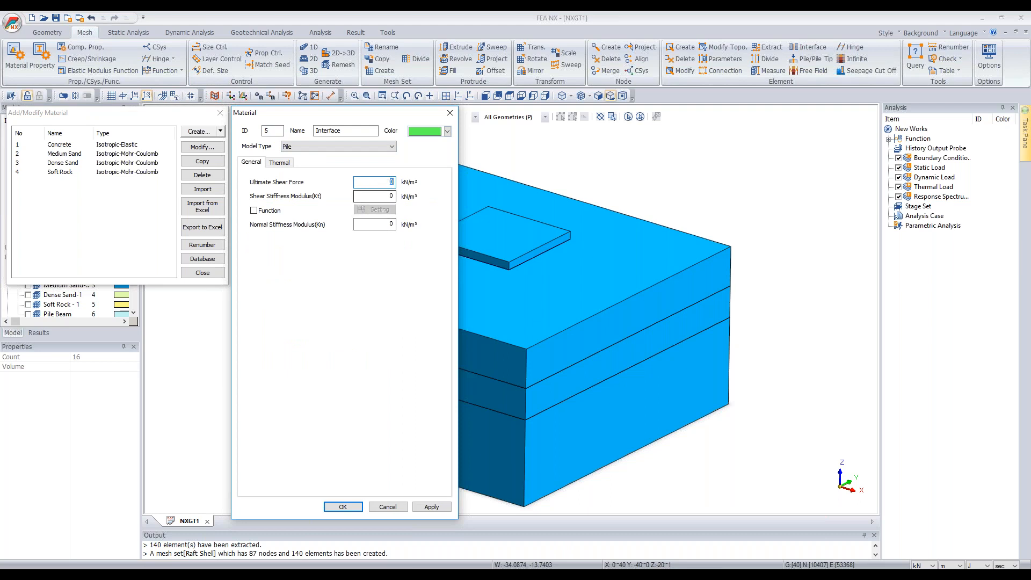
# Step: Set the pile material's ultimate shear force to 1000, shear stiffness modulus (Kt) to 100000 and normal stiffness modulus (Kn) to 200000
pyautogui.press('Tab')
pyautogui.press('Tab')
pyautogui.moveTo(376, 113); pyautogui.dragTo(377, 130)
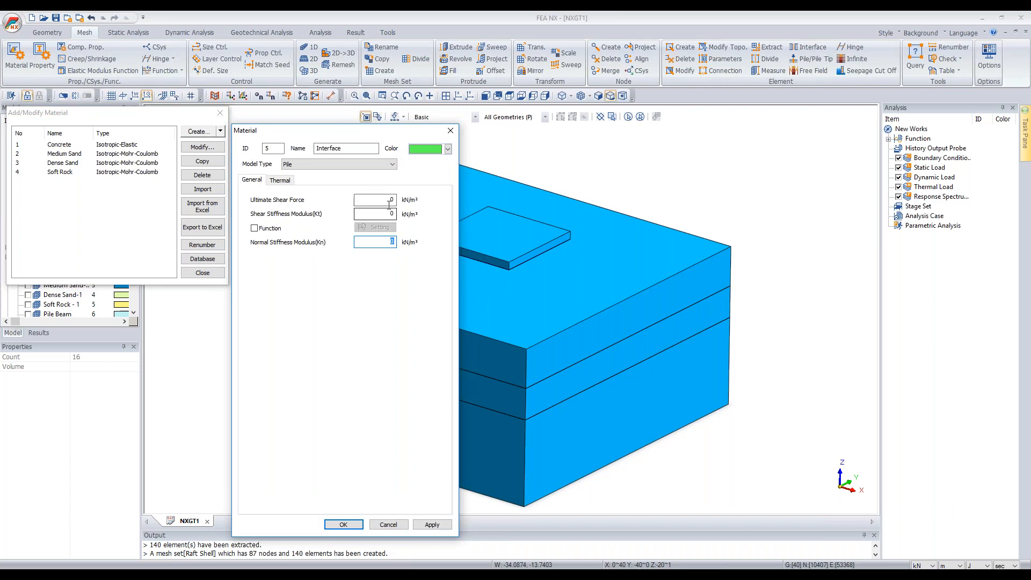
pyautogui.click(391, 200)
pyautogui.press('Tab')
pyautogui.press('Tab')
# Step: Name the new material Pile Interface, save it and leave the material list
pyautogui.click(339, 526)
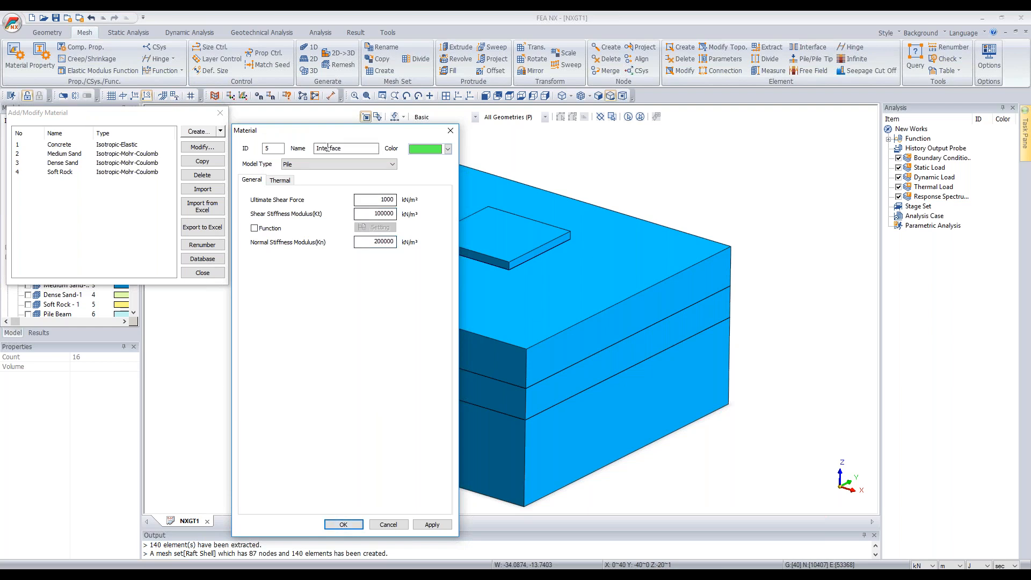
pyautogui.write('Pile')
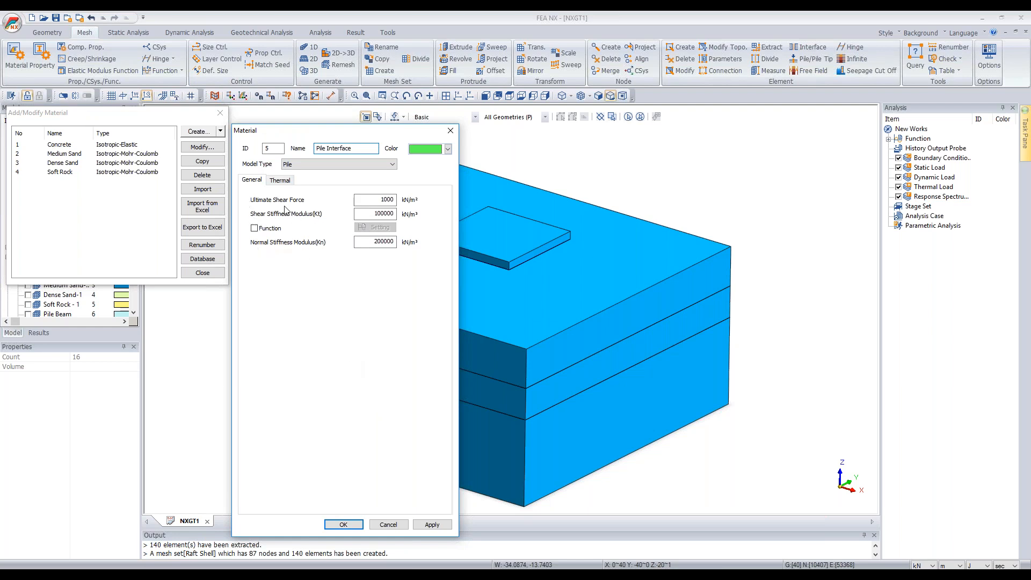
pyautogui.click(342, 523)
pyautogui.click(216, 274)
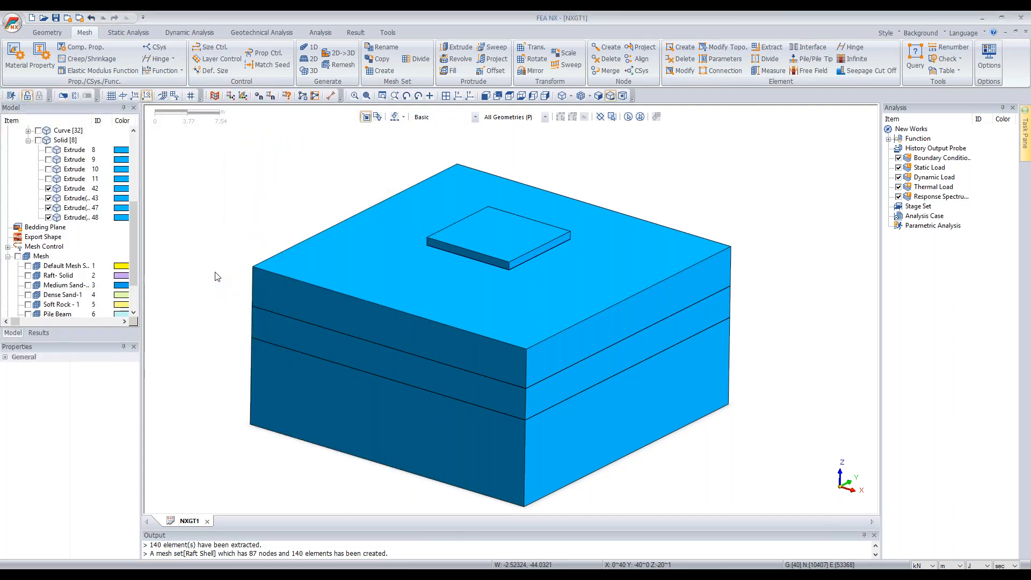
# Step: Open the FEA NX online manual at the Material page of the Mesh commands
pyautogui.press('F1')
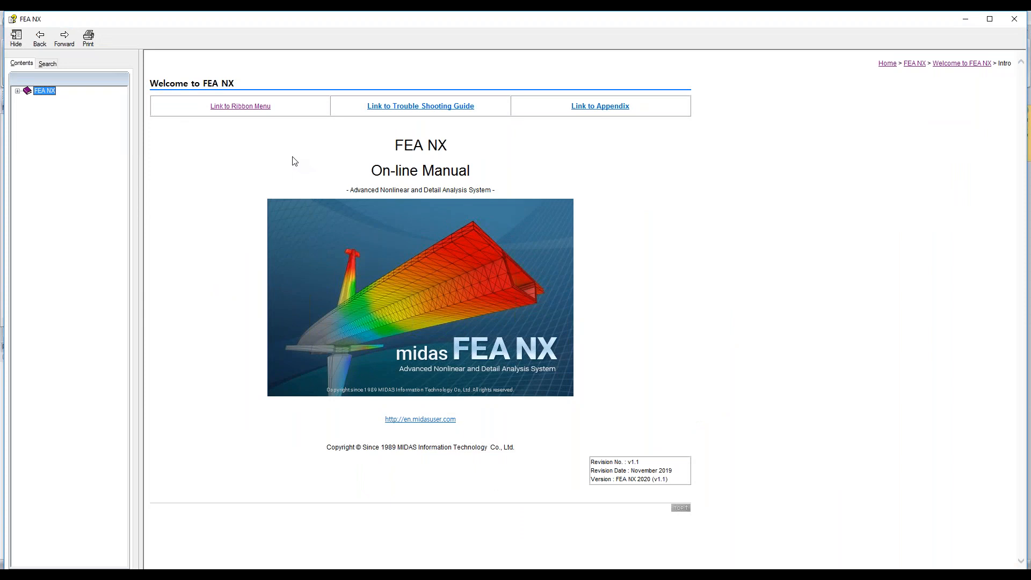
pyautogui.click(221, 109)
pyautogui.click(203, 87)
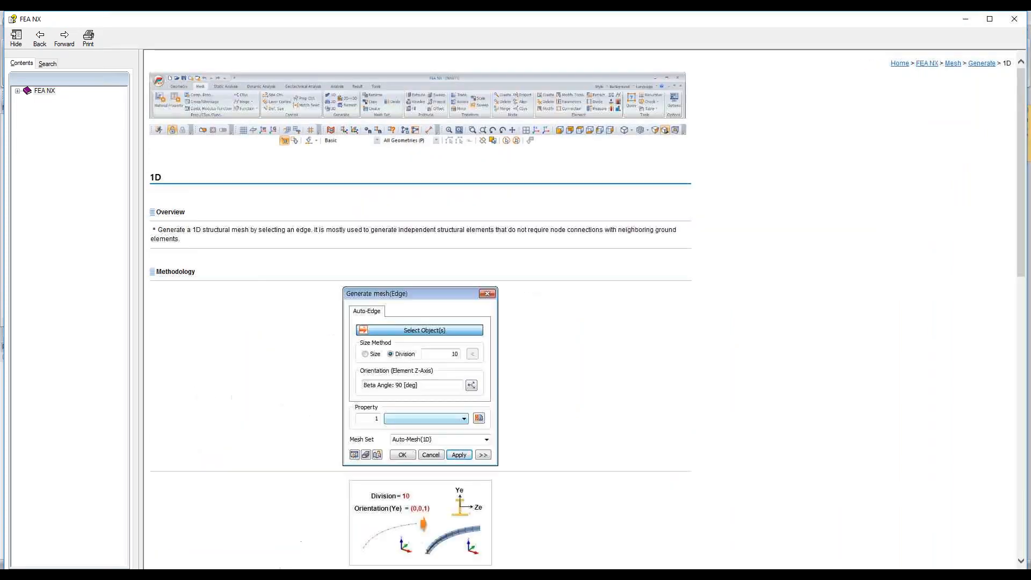
pyautogui.click(166, 109)
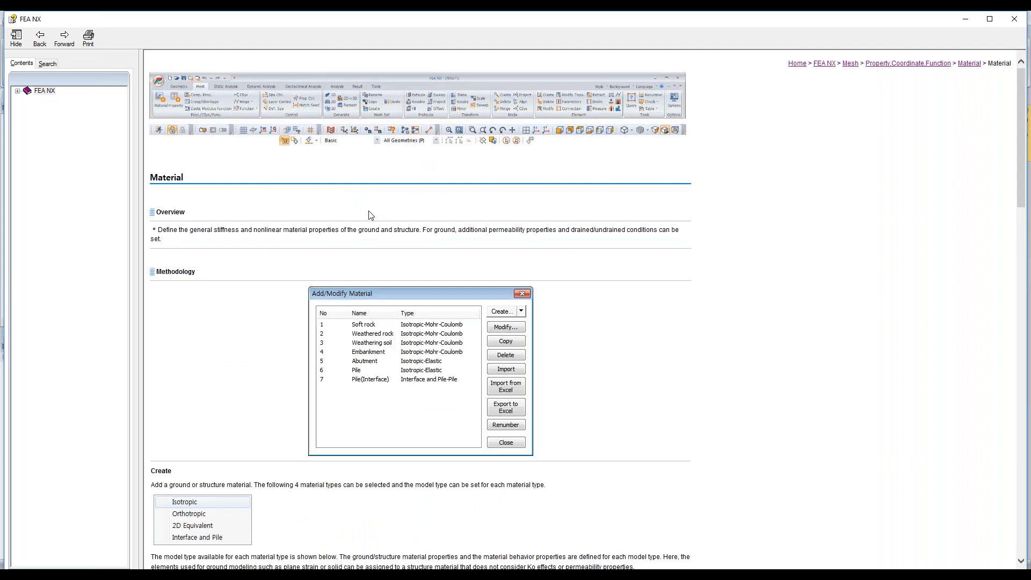
# Step: Look up the Pile model in the manual's material table and examine its relative displacement and frictional force relationship
pyautogui.scroll(-15, 375, 215)
pyautogui.scroll(-6, 375, 215)
pyautogui.click(326, 351)
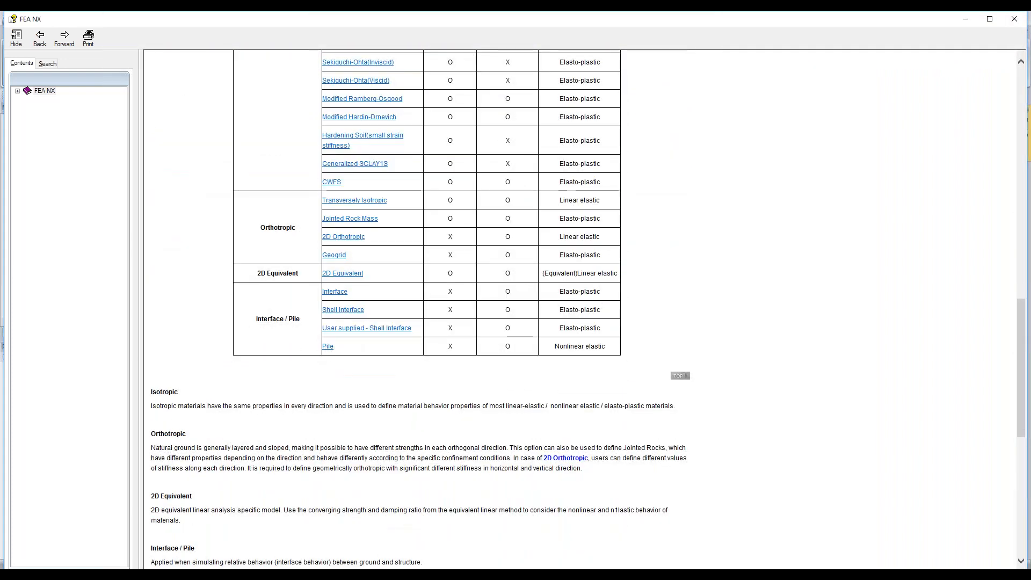
pyautogui.scroll(-5, 442, 313)
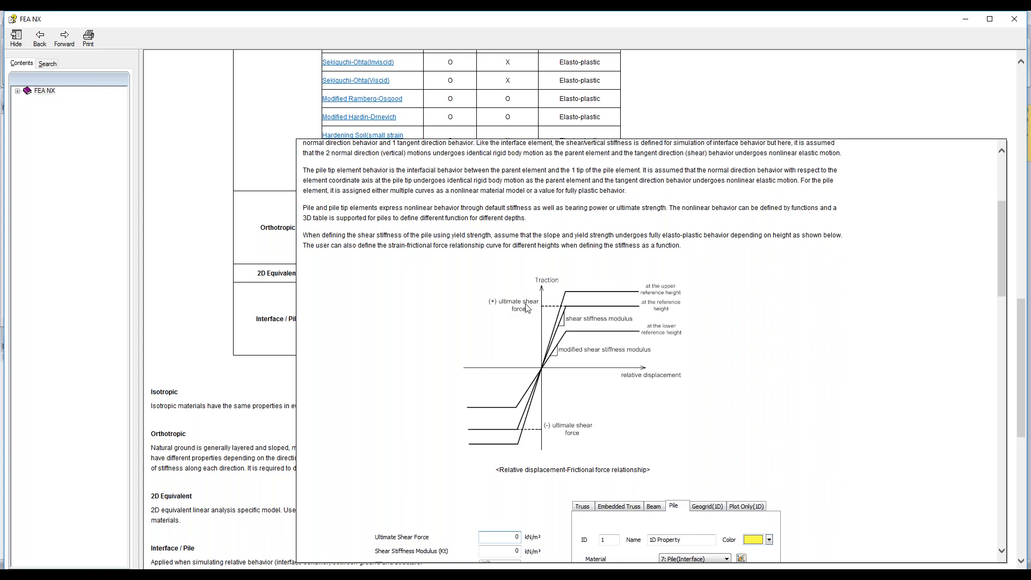
# Step: Read the manual's definitions of the pile's ultimate shear force, shear stiffness modulus (Kt), function and normal stiffness modulus (Kn)
pyautogui.scroll(-3, 559, 322)
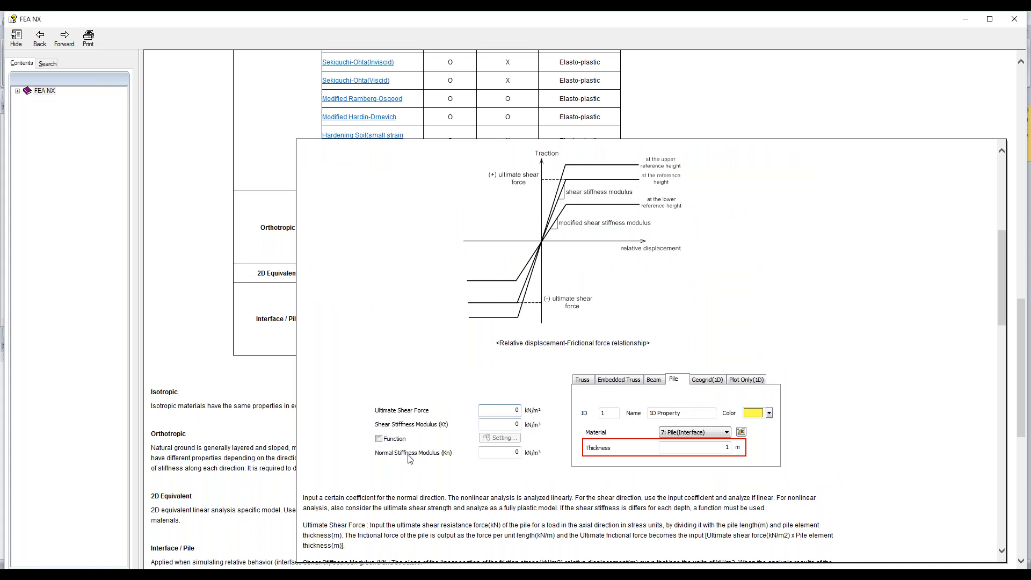
pyautogui.scroll(1, 537, 325)
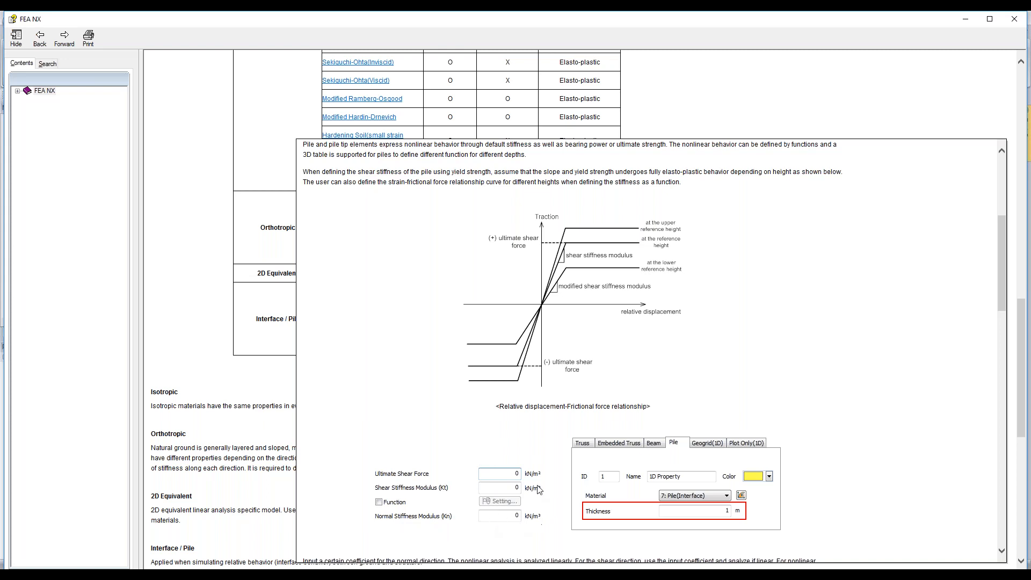
pyautogui.scroll(-2, 537, 472)
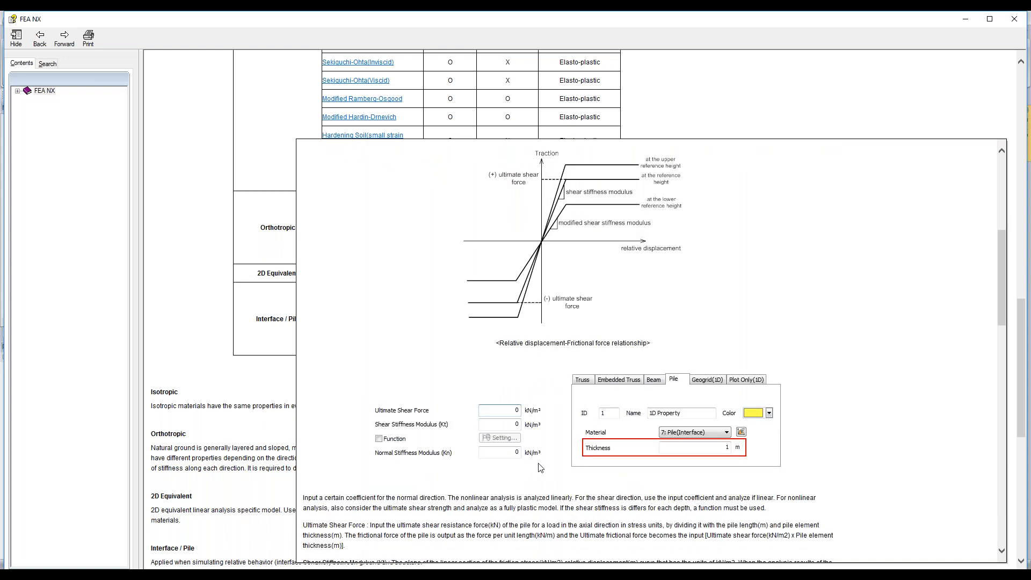
pyautogui.scroll(-10, 541, 467)
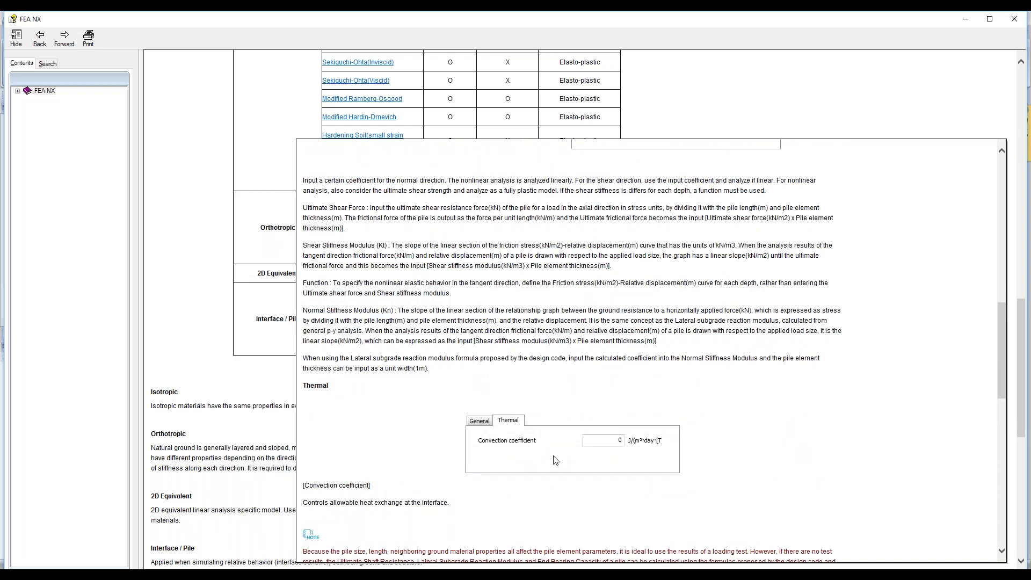
pyautogui.scroll(-12, 556, 460)
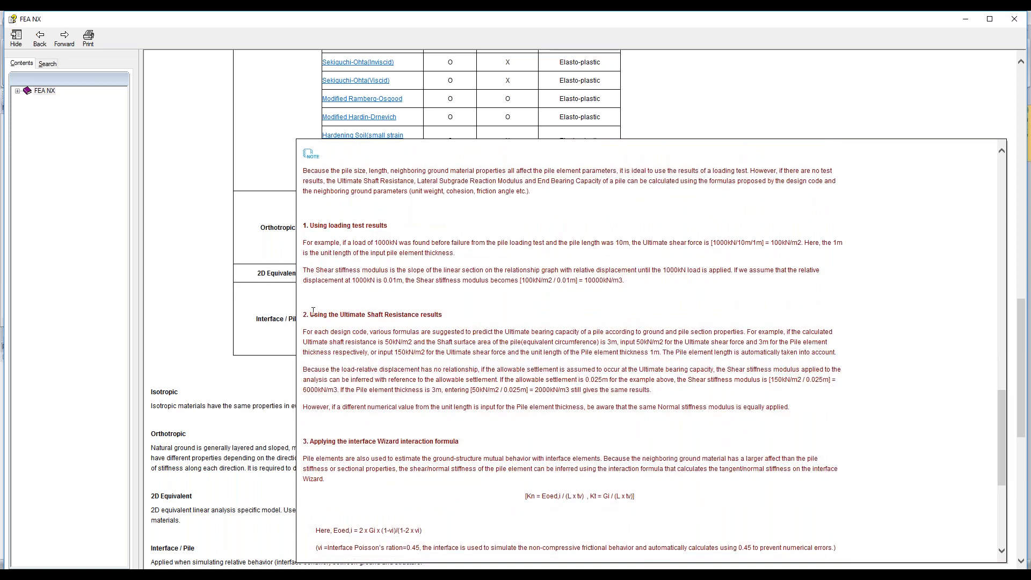
# Step: Examine the manual's note on deriving the pile parameters from loading test results
pyautogui.moveTo(301, 221); pyautogui.dragTo(743, 528)
pyautogui.click(743, 528)
pyautogui.moveTo(313, 225); pyautogui.dragTo(384, 242)
pyautogui.click(373, 230)
pyautogui.moveTo(314, 226); pyautogui.dragTo(385, 227)
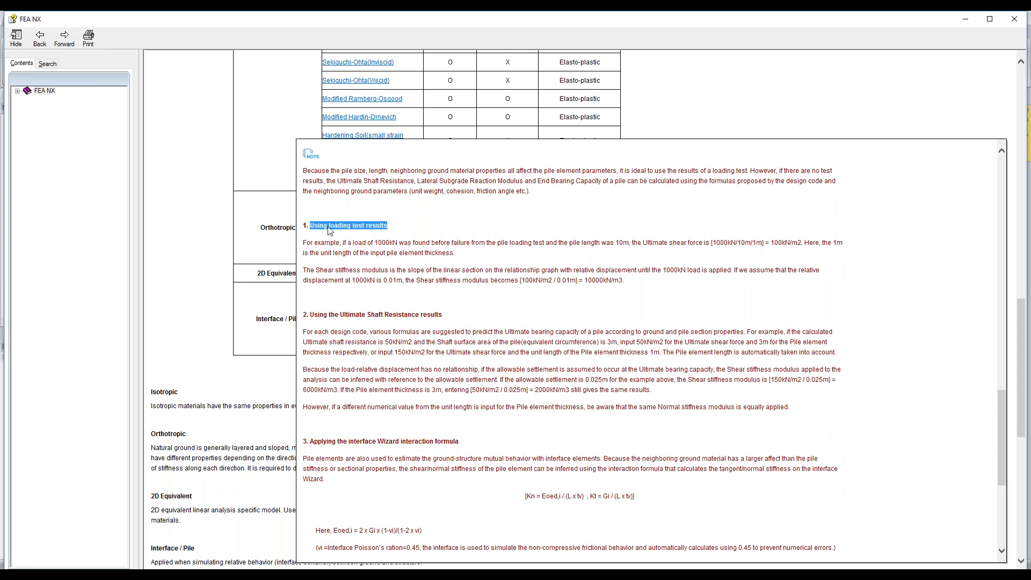
pyautogui.click(424, 264)
# Step: Examine the manual's note on deriving the pile's ultimate shear force and shear stiffness from the Ultimate Shaft Resistance results
pyautogui.moveTo(343, 315); pyautogui.dragTo(417, 314)
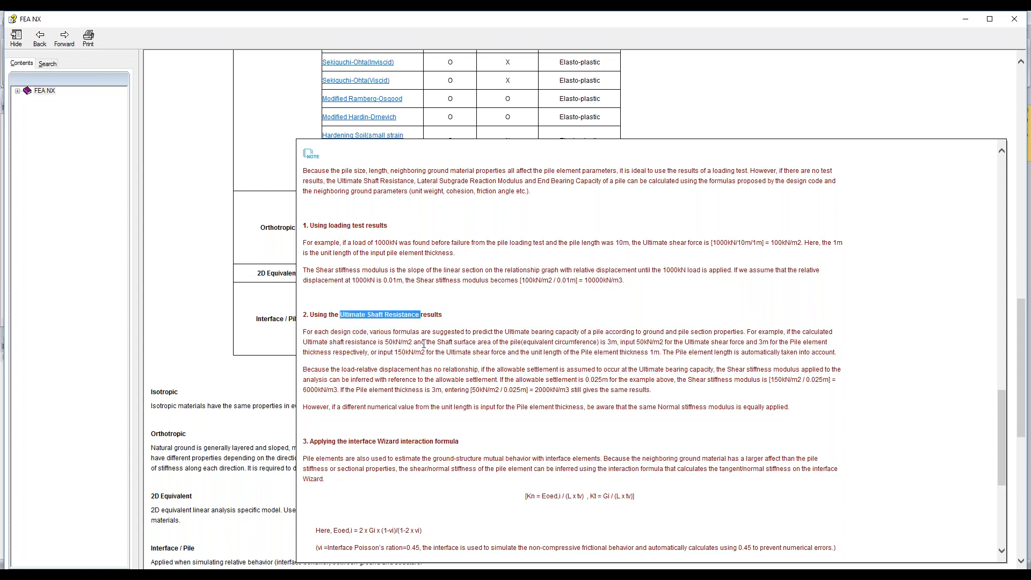
pyautogui.click(406, 351)
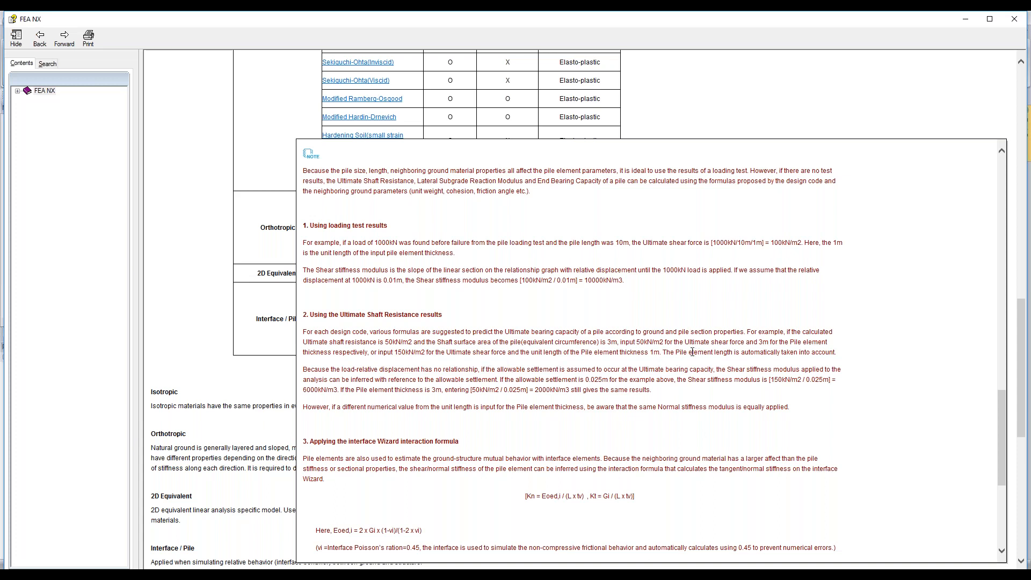
pyautogui.moveTo(771, 380); pyautogui.dragTo(800, 383)
pyautogui.click(791, 382)
pyautogui.doubleClick(553, 390)
pyautogui.click(345, 386)
pyautogui.moveTo(305, 392); pyautogui.dragTo(338, 392)
pyautogui.click(305, 392)
pyautogui.click(348, 399)
# Step: Examine the manual's interface Wizard interaction formula for Kn and Kt and its strength reduction factors for sand and clay
pyautogui.scroll(-3, 536, 479)
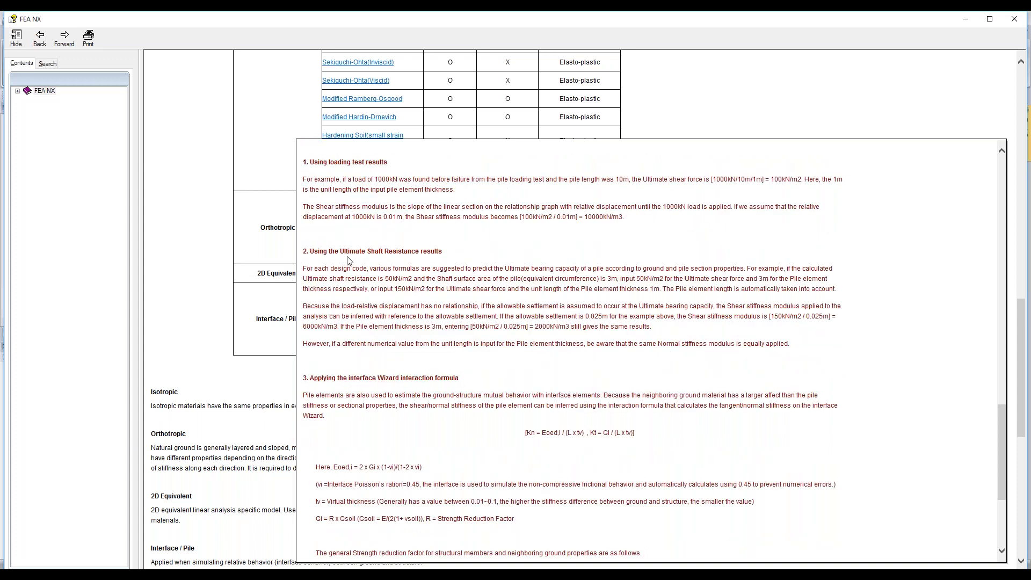
pyautogui.moveTo(353, 260); pyautogui.dragTo(421, 252)
pyautogui.scroll(-6, 501, 429)
pyautogui.scroll(2, 564, 314)
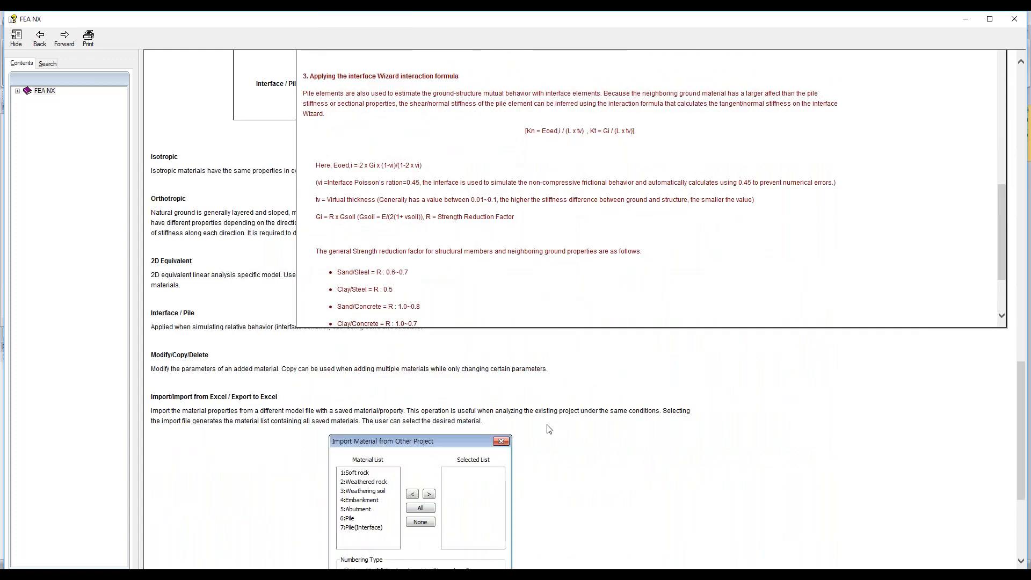
pyautogui.scroll(1, 548, 425)
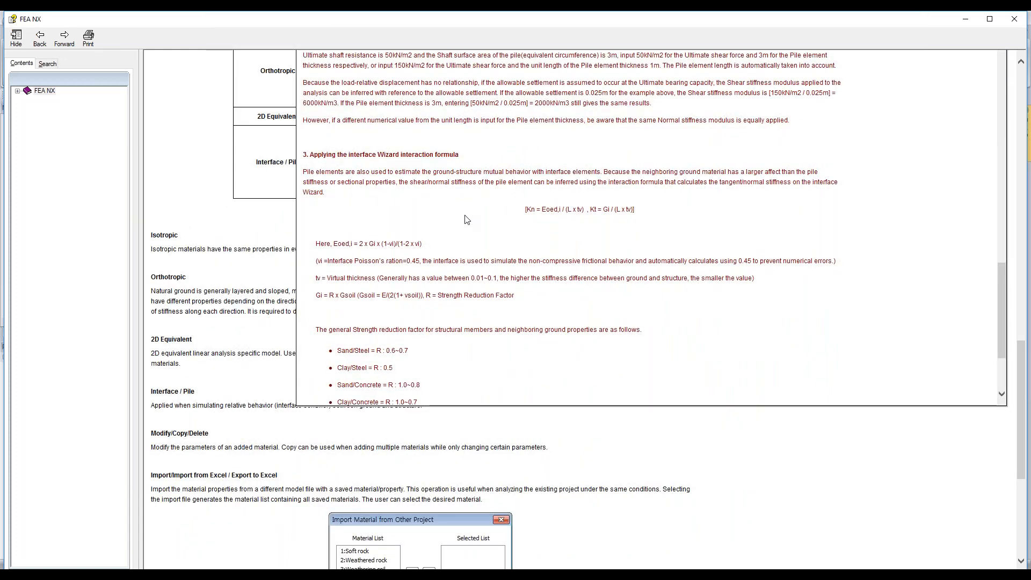
pyautogui.scroll(-1, 467, 221)
pyautogui.scroll(-2, 510, 167)
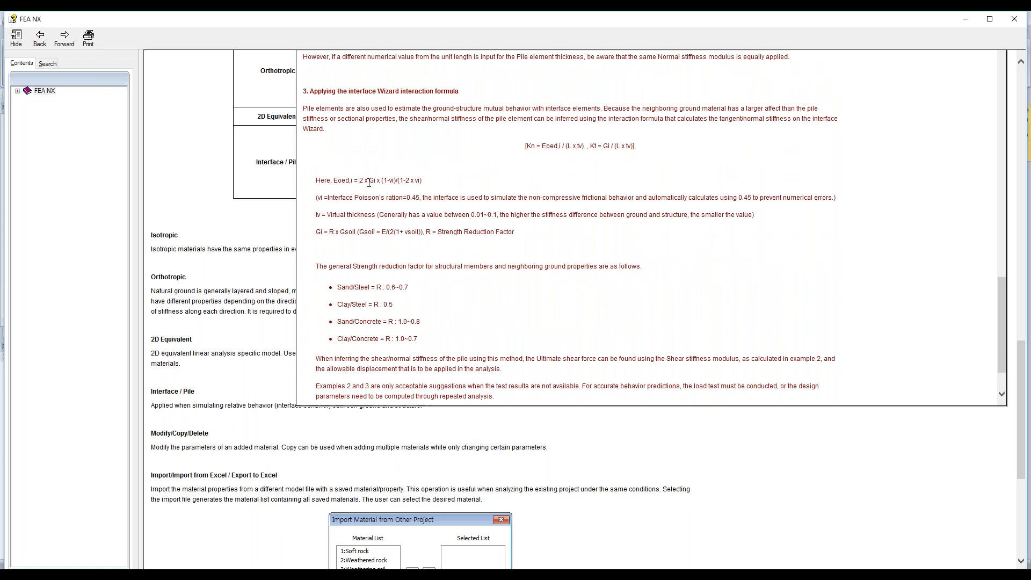
pyautogui.doubleClick(384, 305)
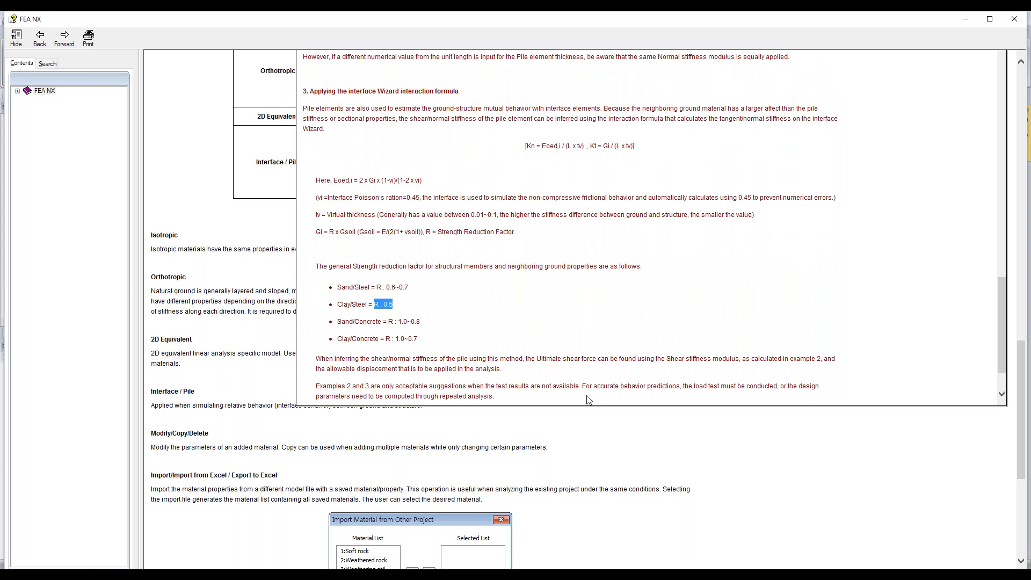
pyautogui.scroll(3, 617, 508)
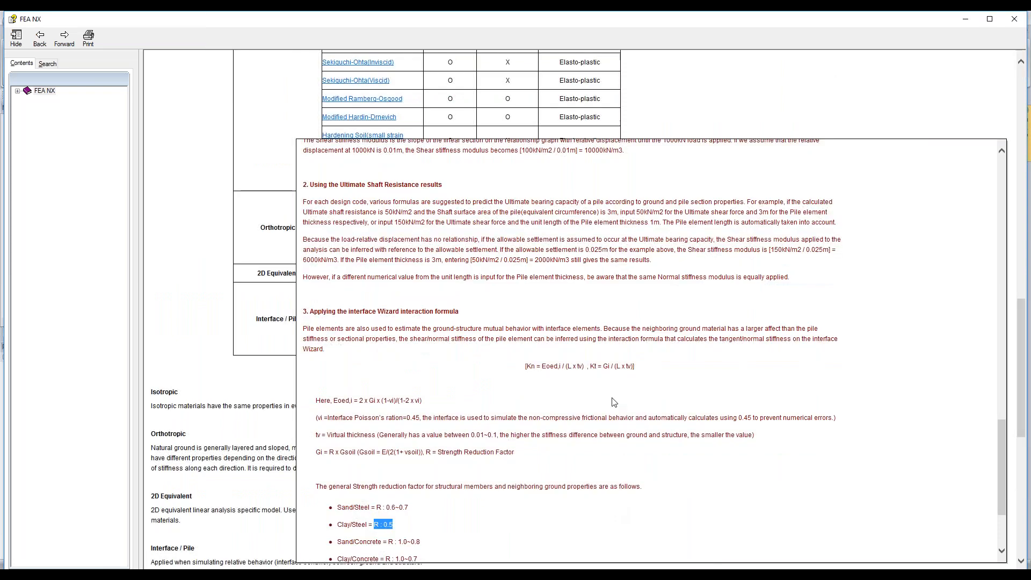
pyautogui.moveTo(527, 304); pyautogui.dragTo(622, 327)
pyautogui.click(581, 362)
pyautogui.moveTo(333, 337); pyautogui.dragTo(444, 348)
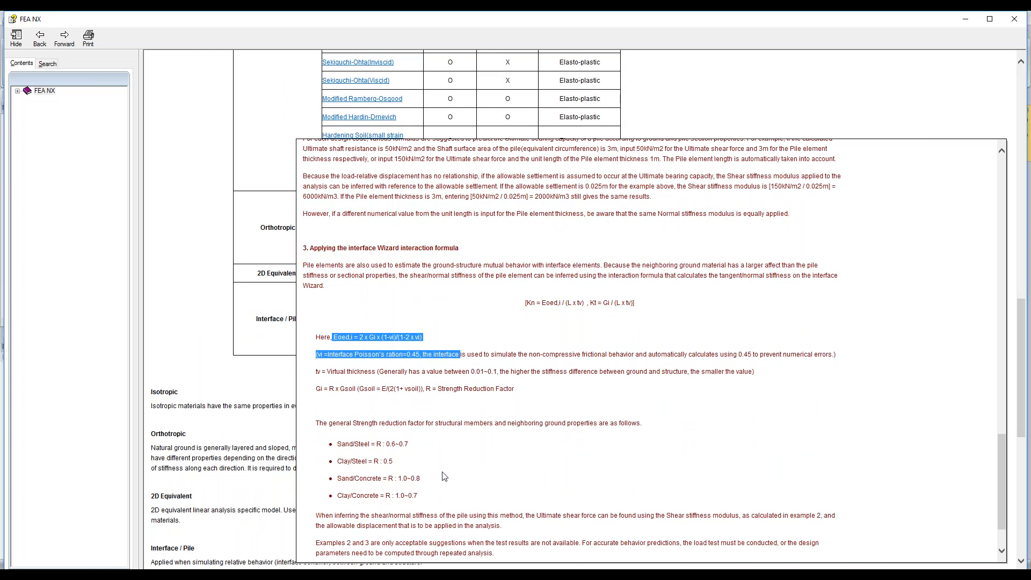
pyautogui.click(456, 410)
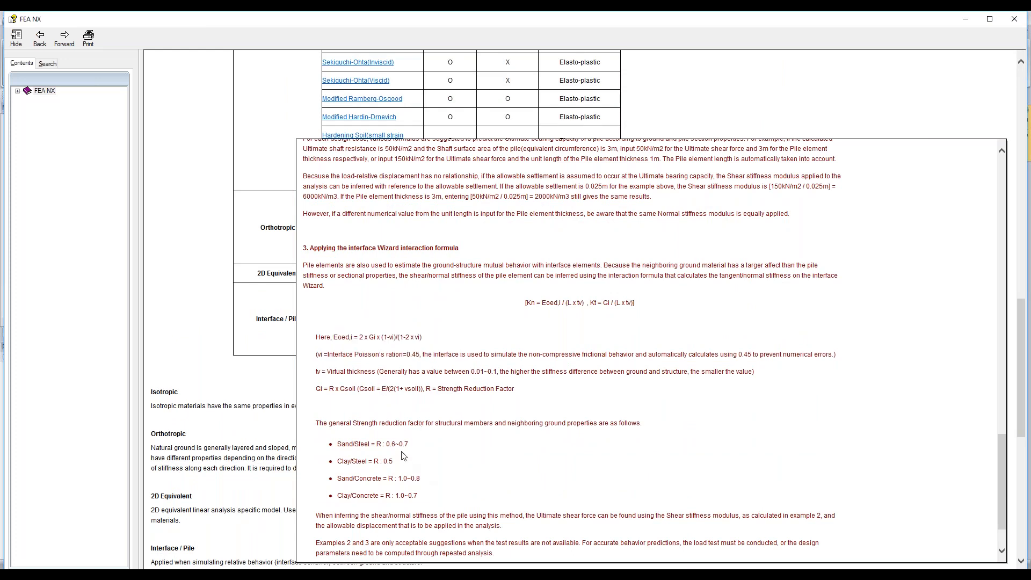
pyautogui.scroll(-1, 404, 456)
pyautogui.scroll(1, 475, 444)
pyautogui.scroll(3, 474, 444)
# Step: Return from the manual to the model and review the Pile Interface material's general parameters
pyautogui.click(990, 26)
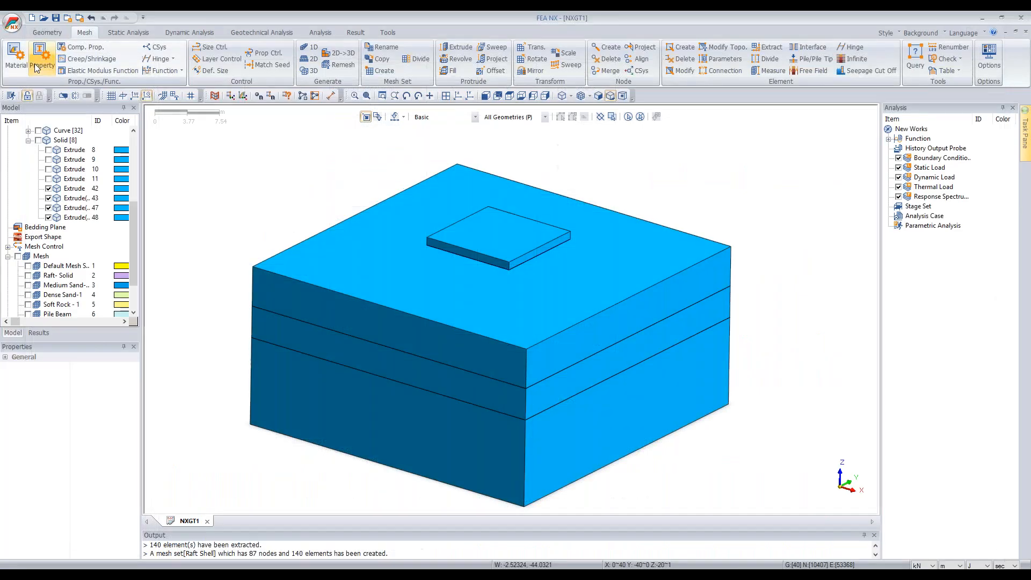
pyautogui.click(32, 65)
pyautogui.doubleClick(64, 179)
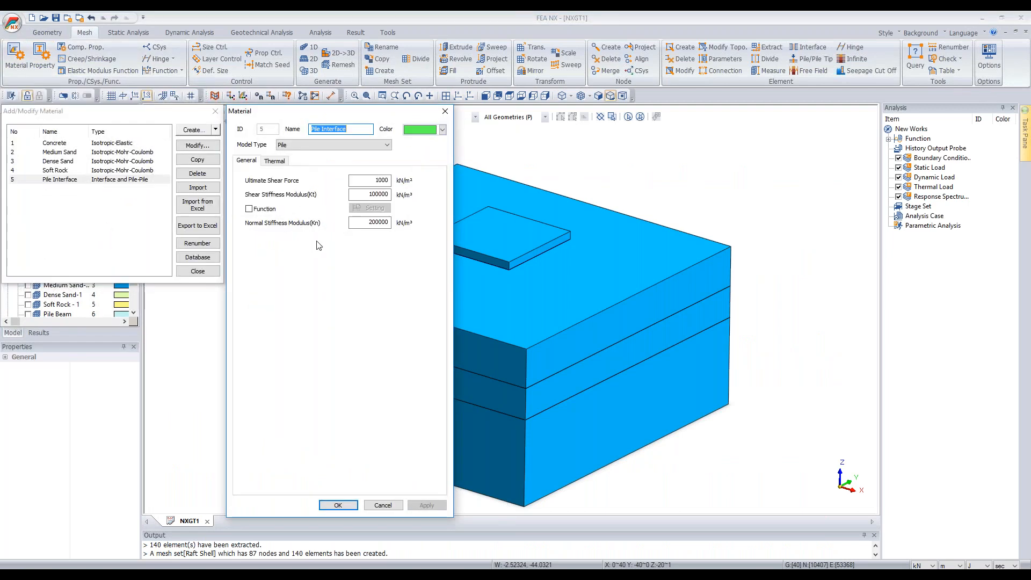
pyautogui.click(377, 181)
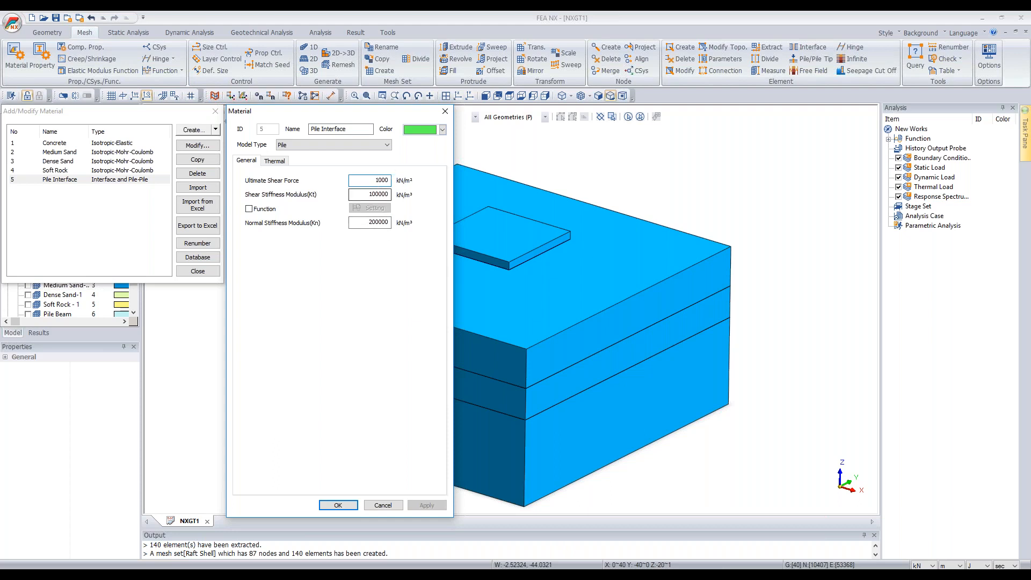
pyautogui.click(445, 112)
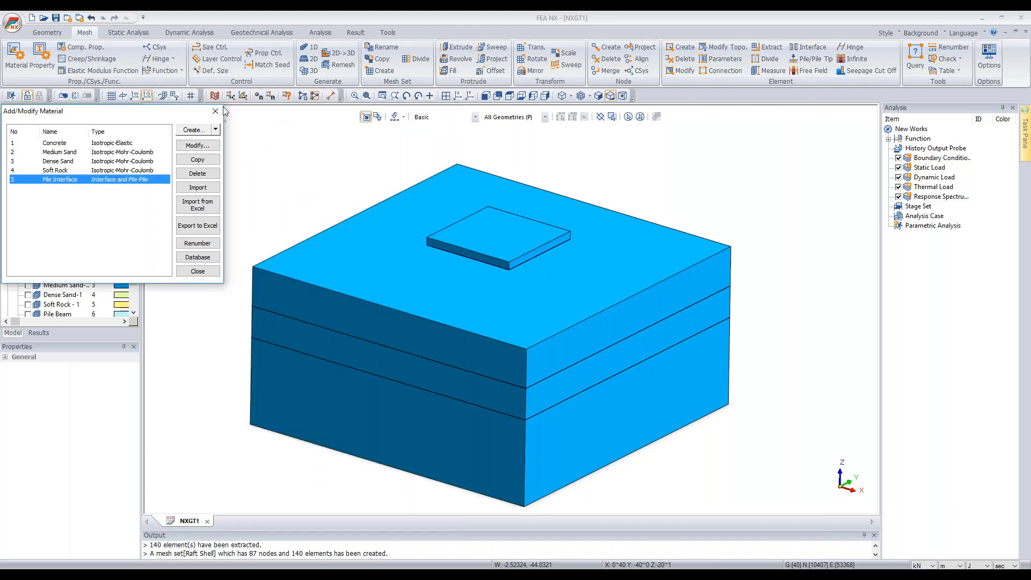
pyautogui.click(215, 111)
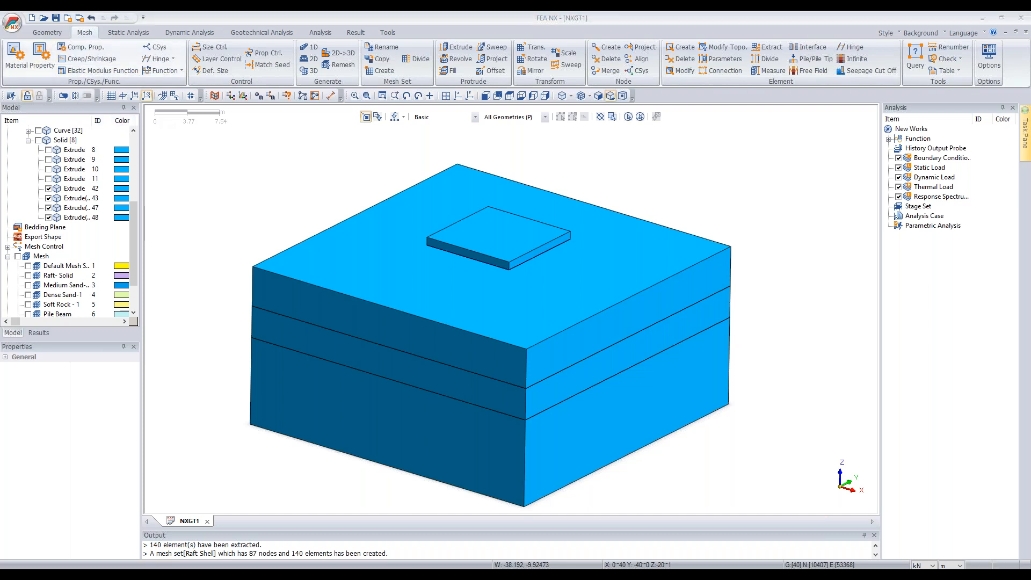
# Step: Start a new Other property of the Pile Tip type and name it Pile Tip
pyautogui.click(43, 54)
pyautogui.click(213, 129)
pyautogui.click(203, 178)
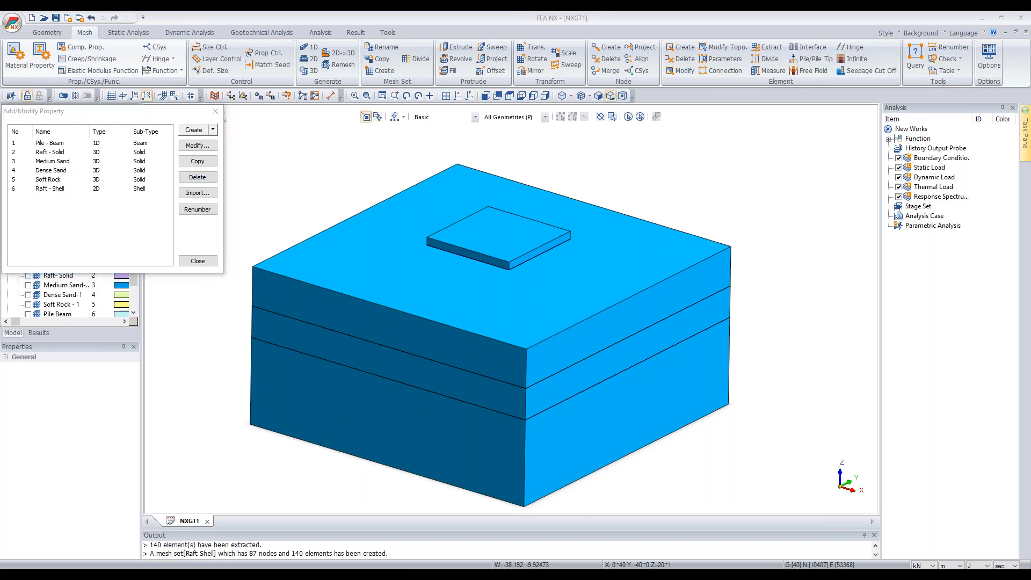
pyautogui.click(243, 192)
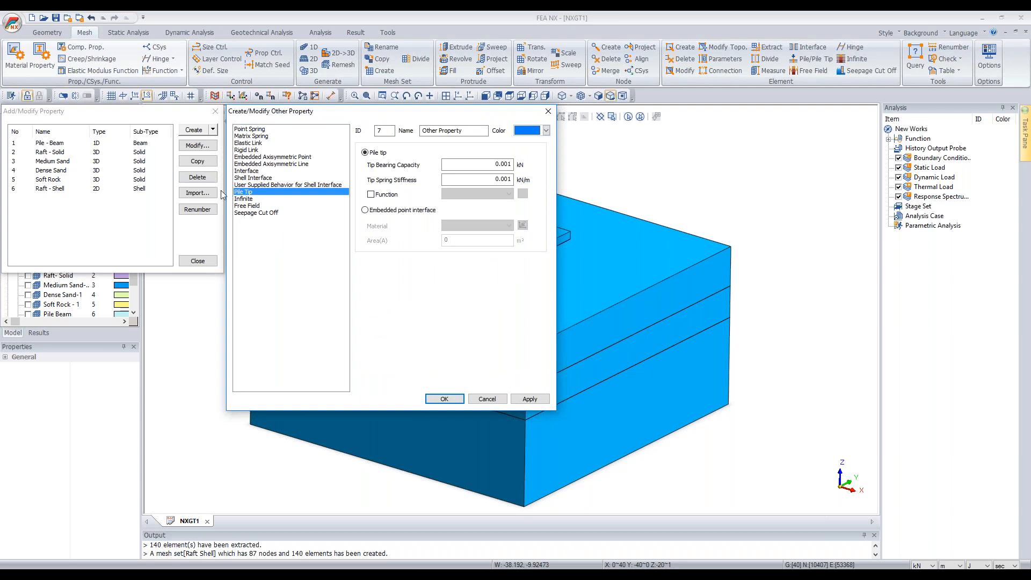
pyautogui.moveTo(483, 131); pyautogui.dragTo(352, 133)
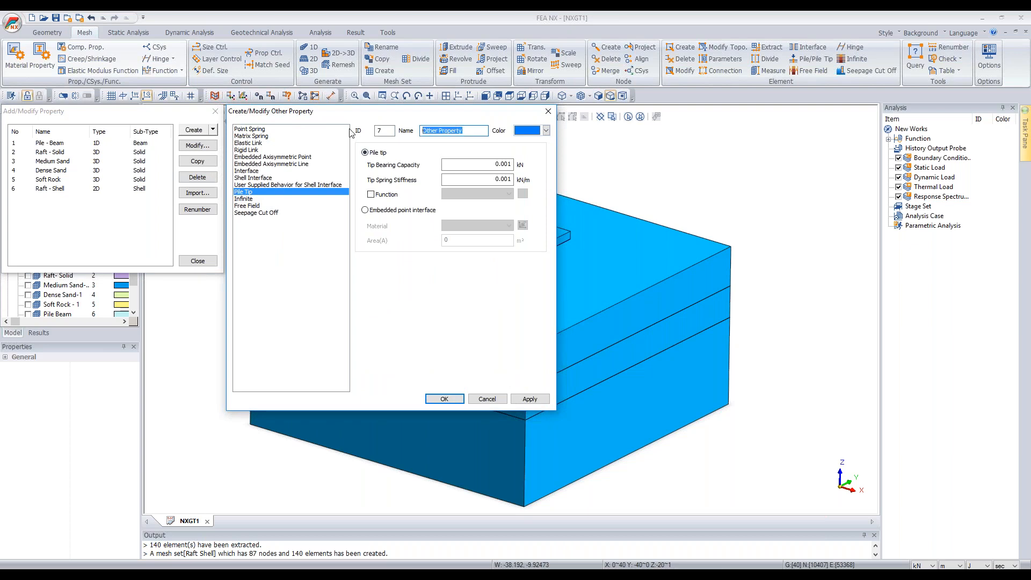
pyautogui.write('Pile Tip')
pyautogui.press('Tab')
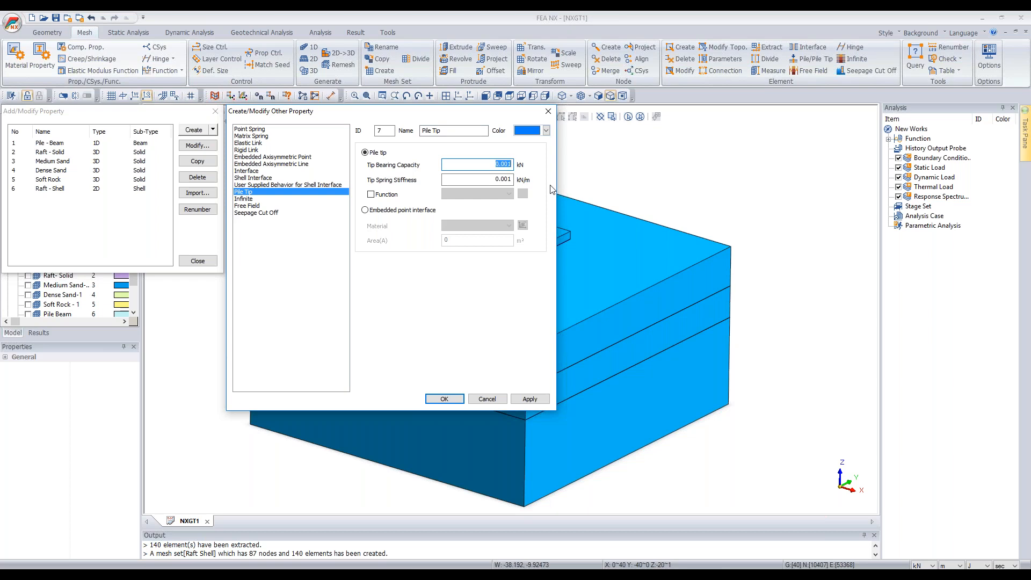
# Step: Set the tip bearing capacity to 2000 kN and the tip spring stiffness to 80000 kN/m, then save the property and leave the property list
pyautogui.write('2000')
pyautogui.press('Tab')
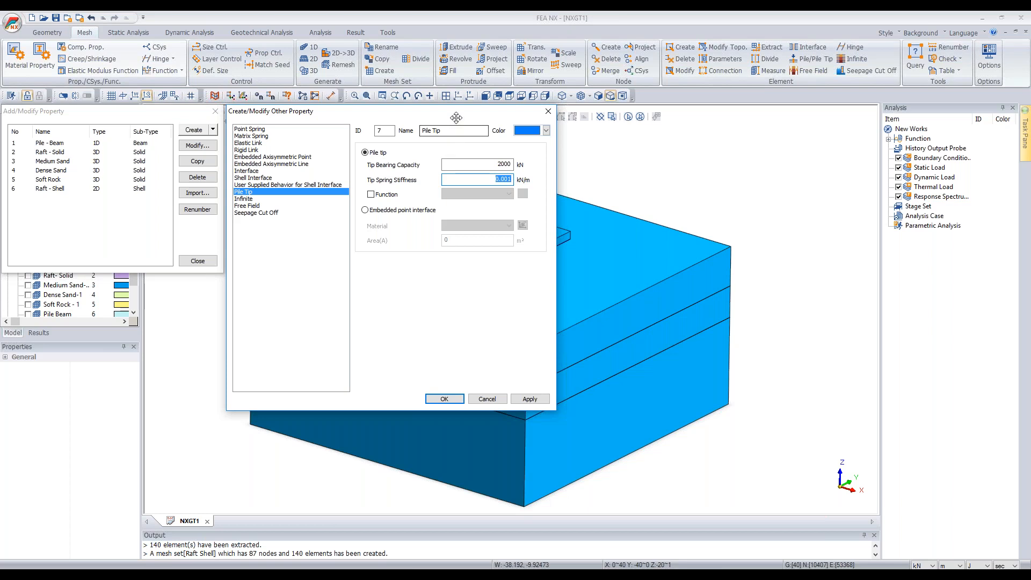
pyautogui.write('80000')
pyautogui.click(444, 399)
pyautogui.click(136, 199)
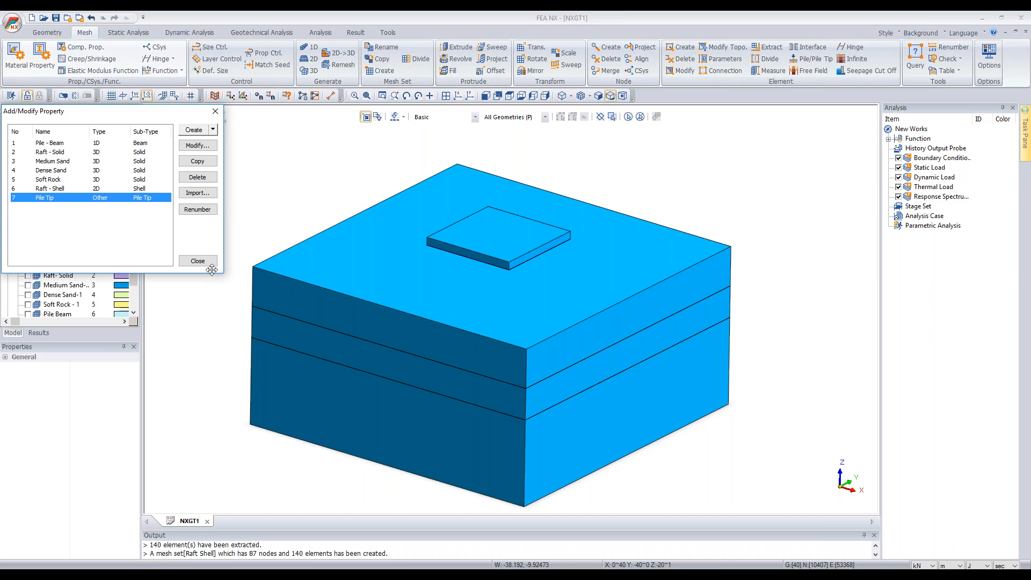
pyautogui.click(198, 261)
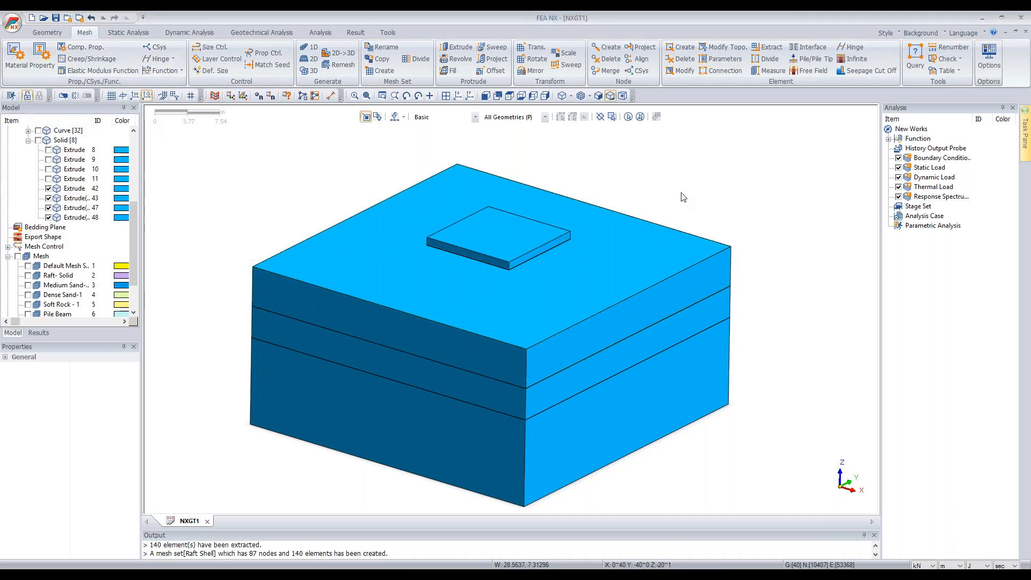
# Step: Check the visible solids for duplicate edges and faces with a 0.01 m tolerance and inspect the highlighted shapes
pyautogui.moveTo(672, 194); pyautogui.dragTo(382, 140, button='middle')
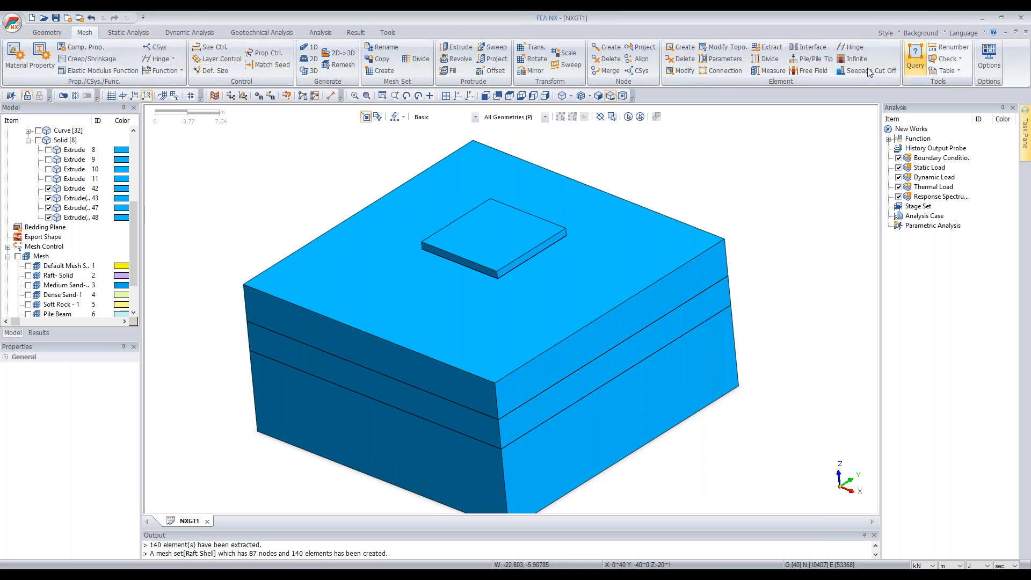
pyautogui.click(59, 35)
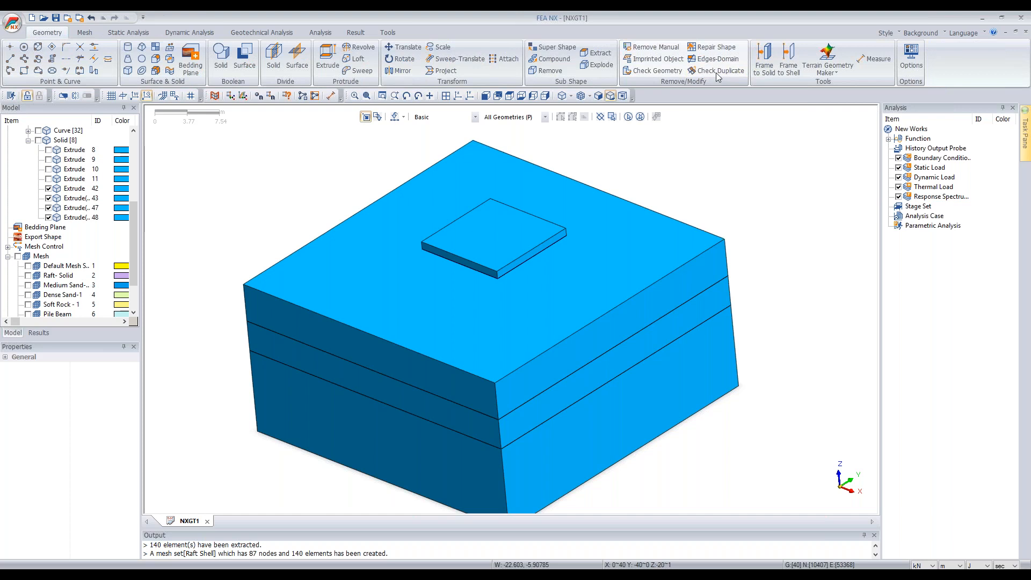
pyautogui.click(718, 70)
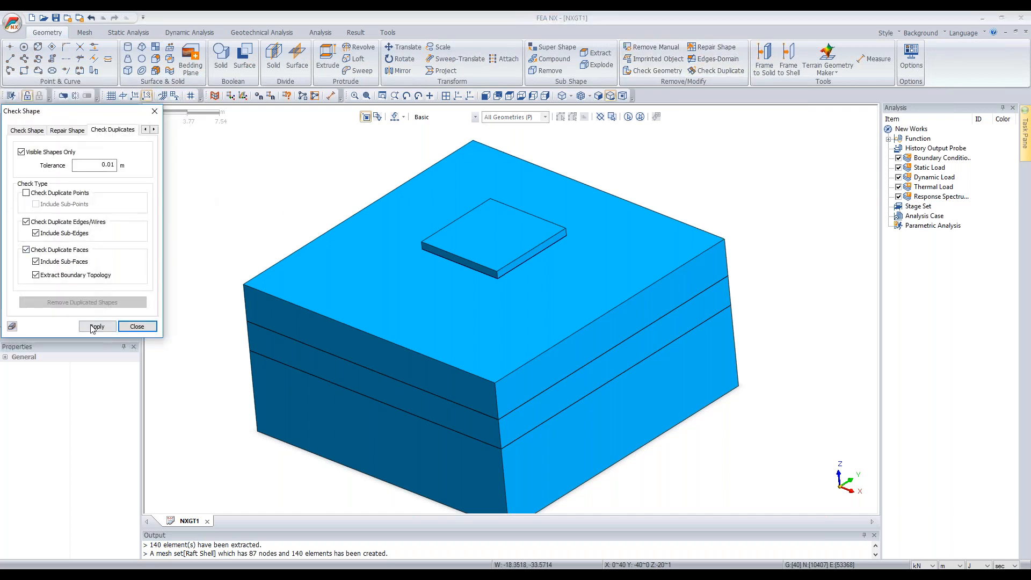
pyautogui.click(96, 327)
pyautogui.moveTo(327, 437); pyautogui.dragTo(499, 257, button='middle')
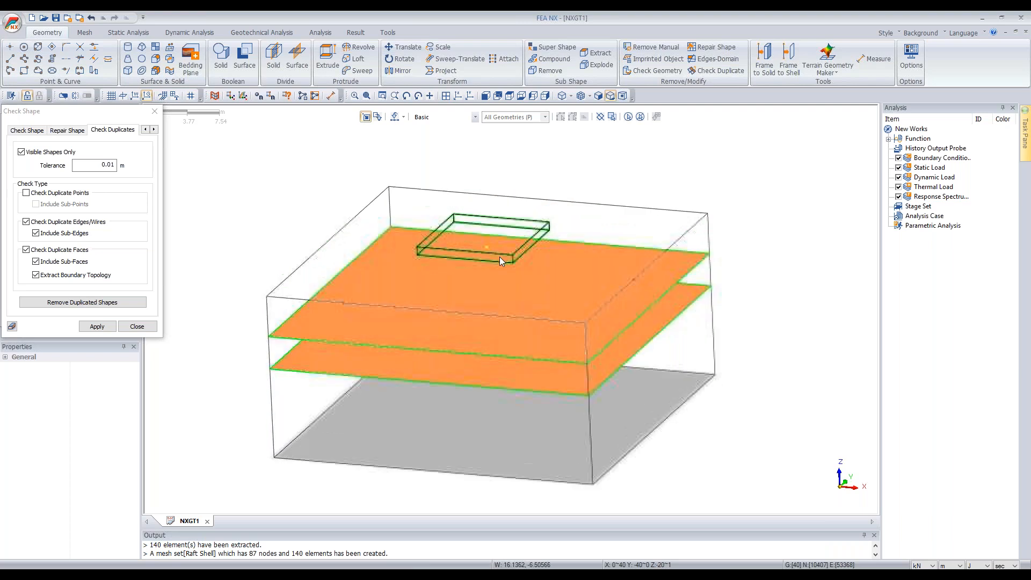
pyautogui.click(137, 327)
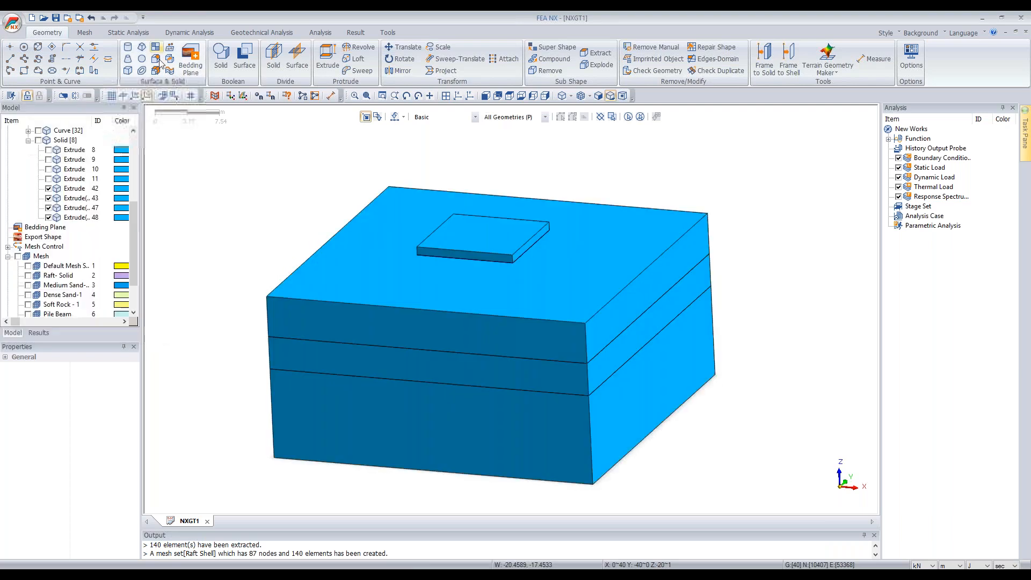
# Step: Auto-connect the four visible raft and soil solids with the Boolean method so they share faces
pyautogui.click(170, 61)
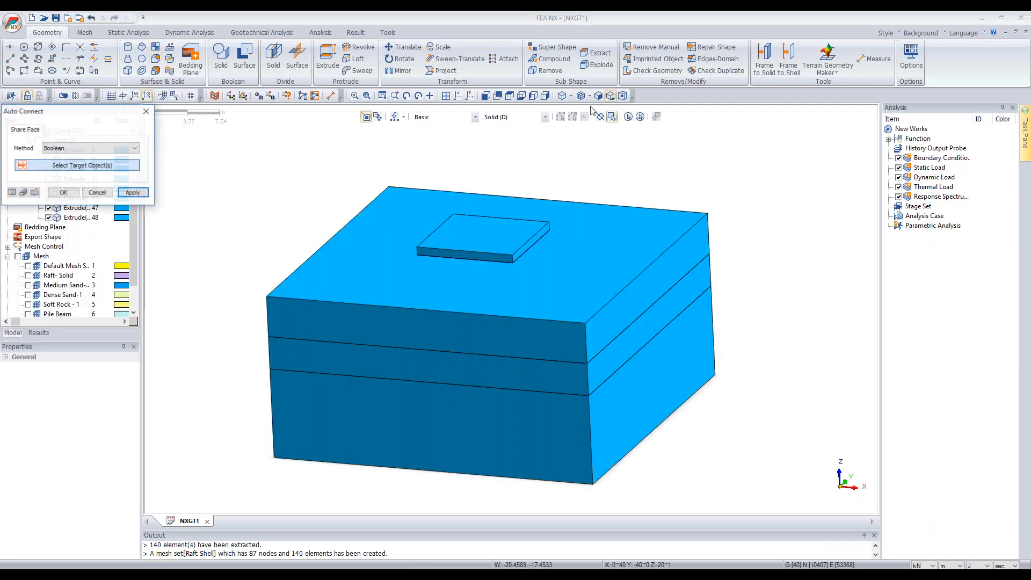
pyautogui.click(613, 117)
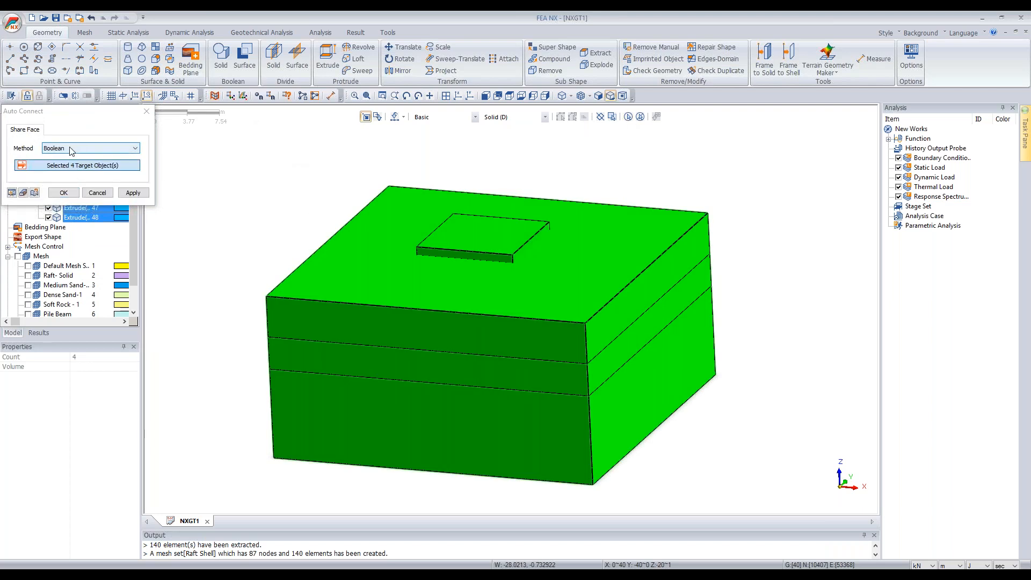
pyautogui.click(74, 193)
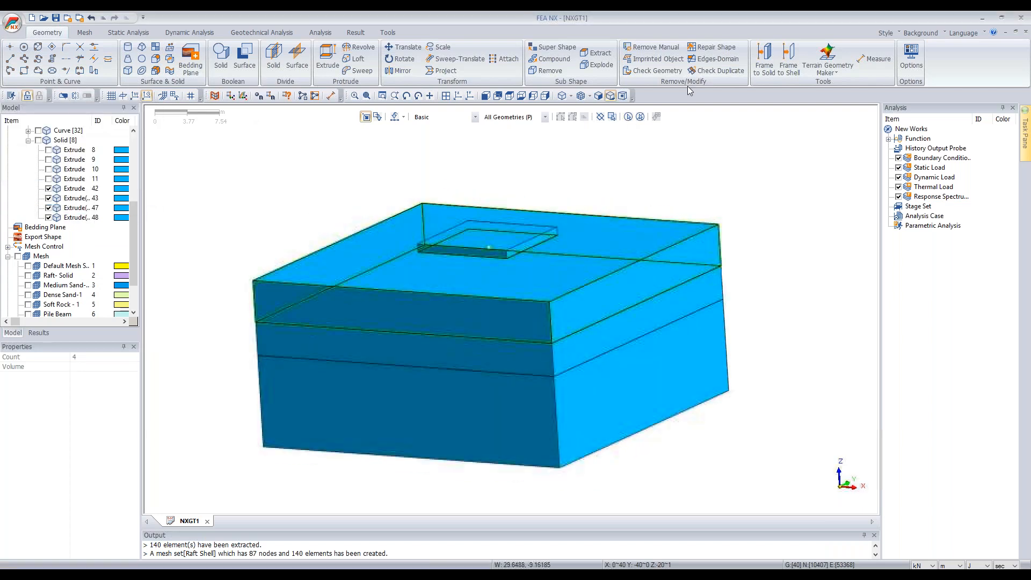
# Step: Recheck the connected visible solids for duplicate edges and faces with a 0.01 m tolerance, then close the check
pyautogui.click(711, 70)
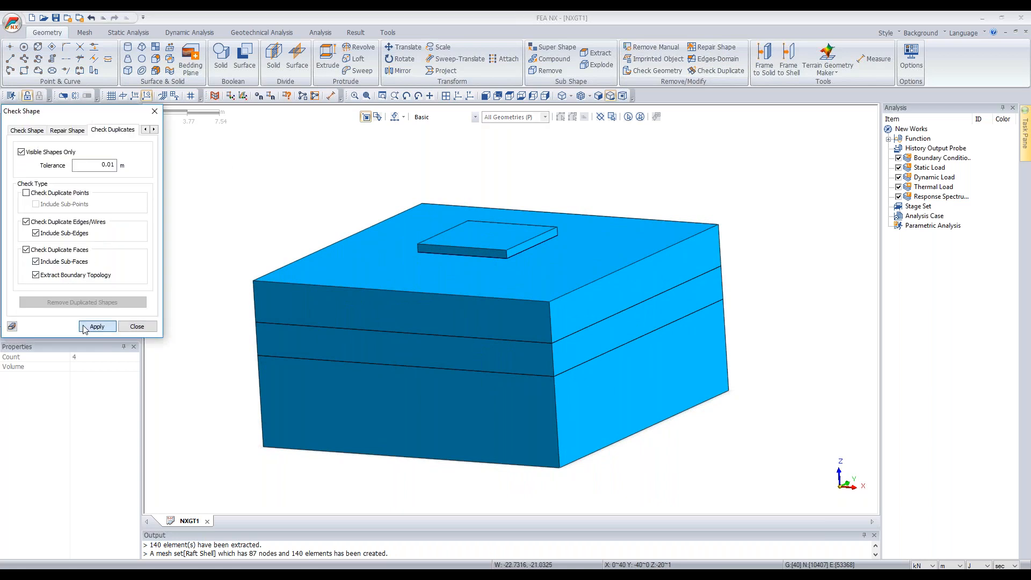
pyautogui.click(86, 327)
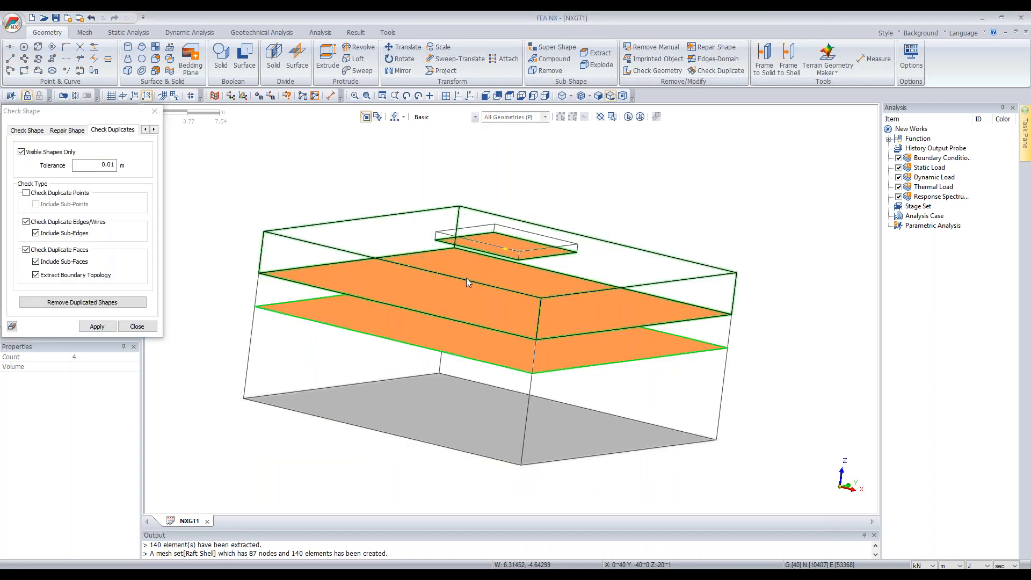
pyautogui.click(137, 327)
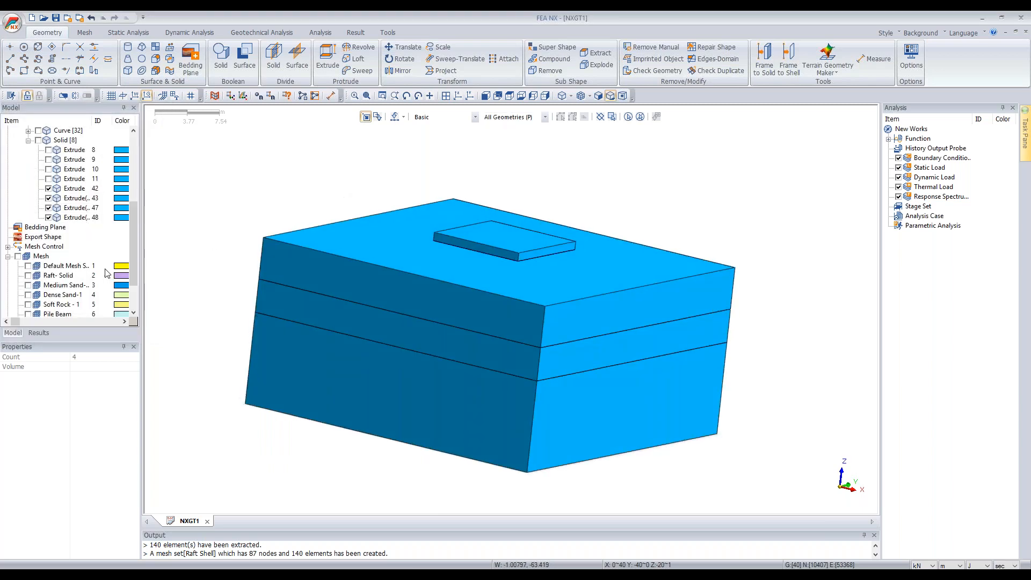
# Step: Hide the three soil layer solids, leaving the raft solid and the piles visible
pyautogui.click(49, 198)
pyautogui.click(48, 208)
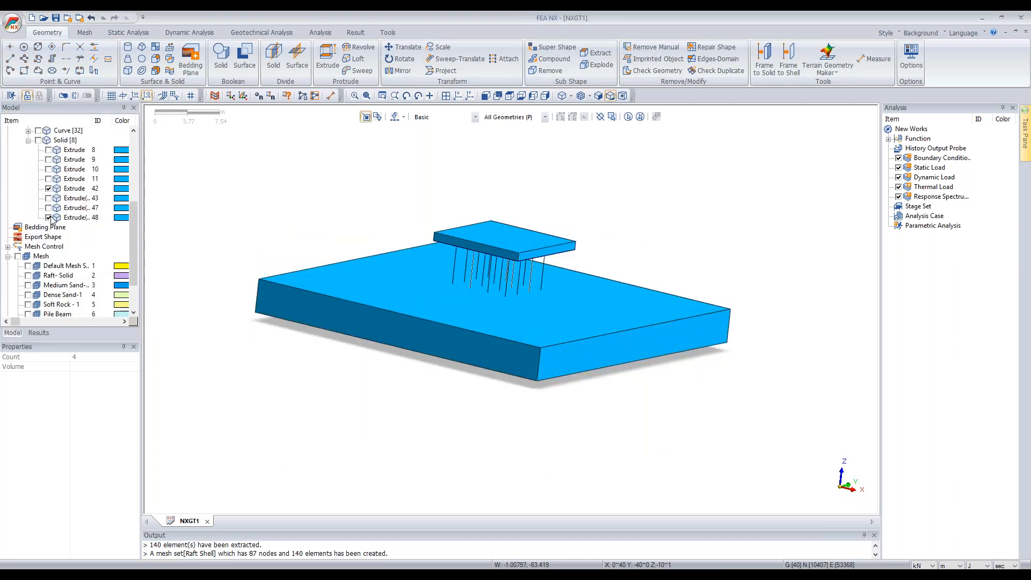
pyautogui.click(49, 217)
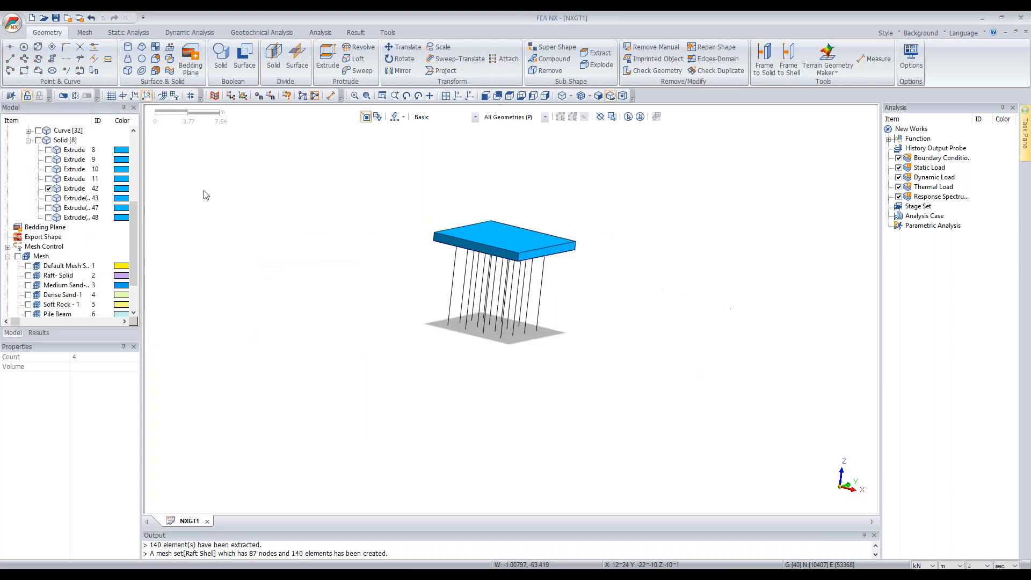
# Step: Start a 3D auto-solid mesh for the raft solid and set the element size to 0.5
pyautogui.click(85, 34)
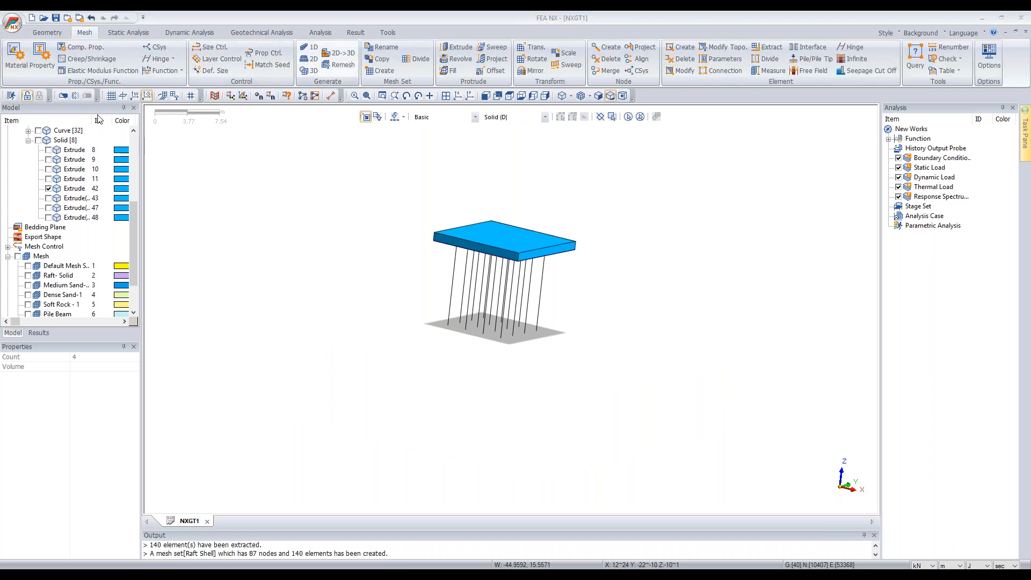
pyautogui.moveTo(97, 114); pyautogui.dragTo(292, 162)
pyautogui.click(510, 235)
pyautogui.moveTo(492, 164); pyautogui.dragTo(430, 169, button='middle')
pyautogui.scroll(2, 429, 169)
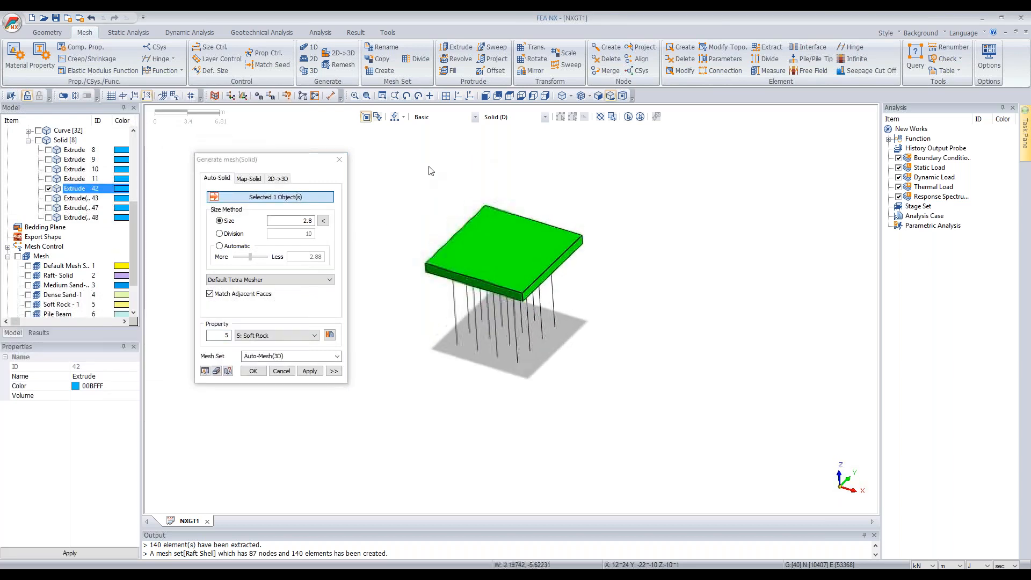
pyautogui.doubleClick(310, 221)
pyautogui.write('0.5')
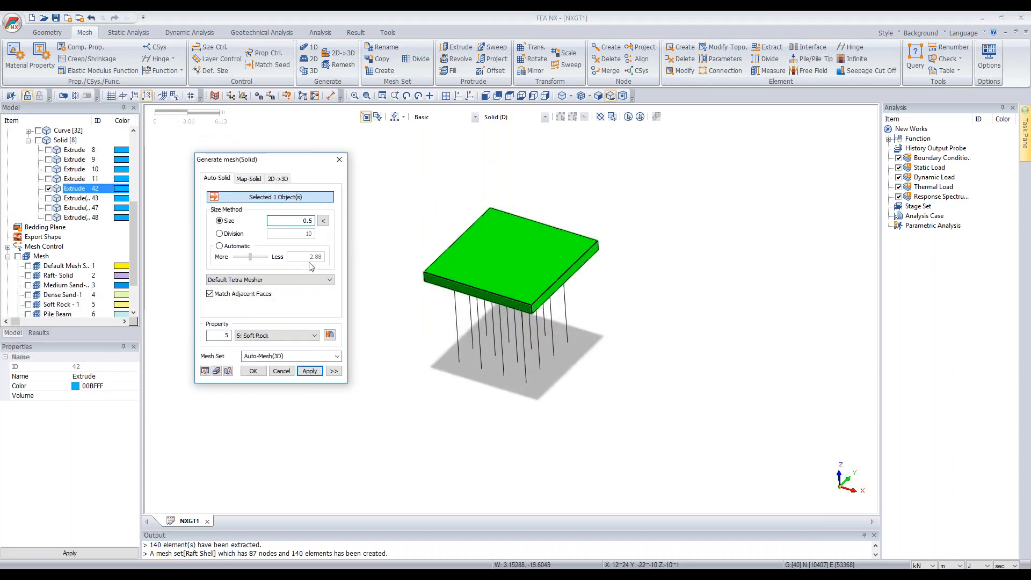
# Step: Generate the raft mesh with the Raft - Solid property and the Hybrid Mesher in a mesh set named Solid Raft -2
pyautogui.click(282, 336)
pyautogui.click(279, 345)
pyautogui.doubleClick(284, 356)
pyautogui.write('Rfat')
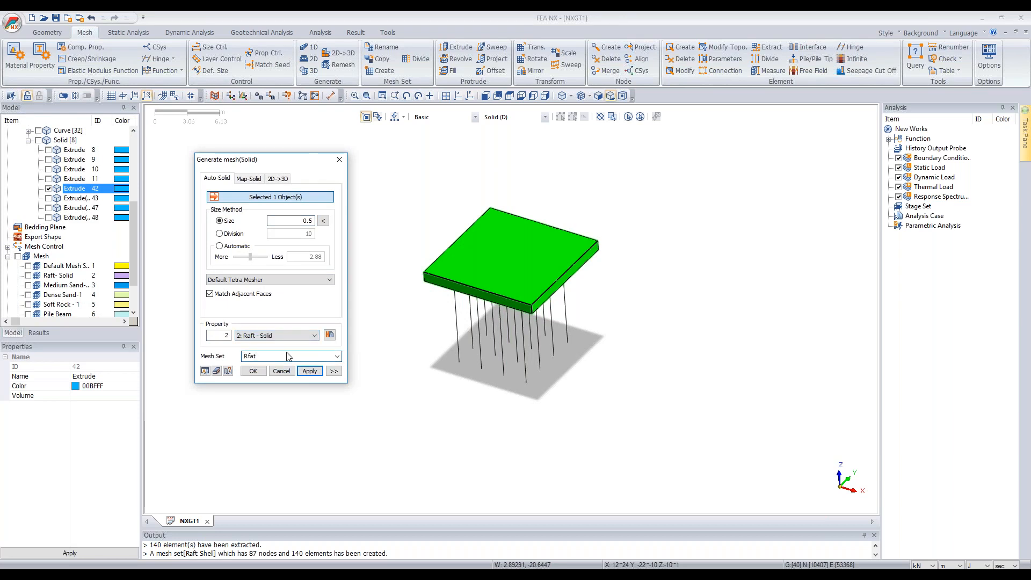
pyautogui.moveTo(285, 355); pyautogui.dragTo(226, 362)
pyautogui.write('Solid Raft -2')
pyautogui.click(252, 279)
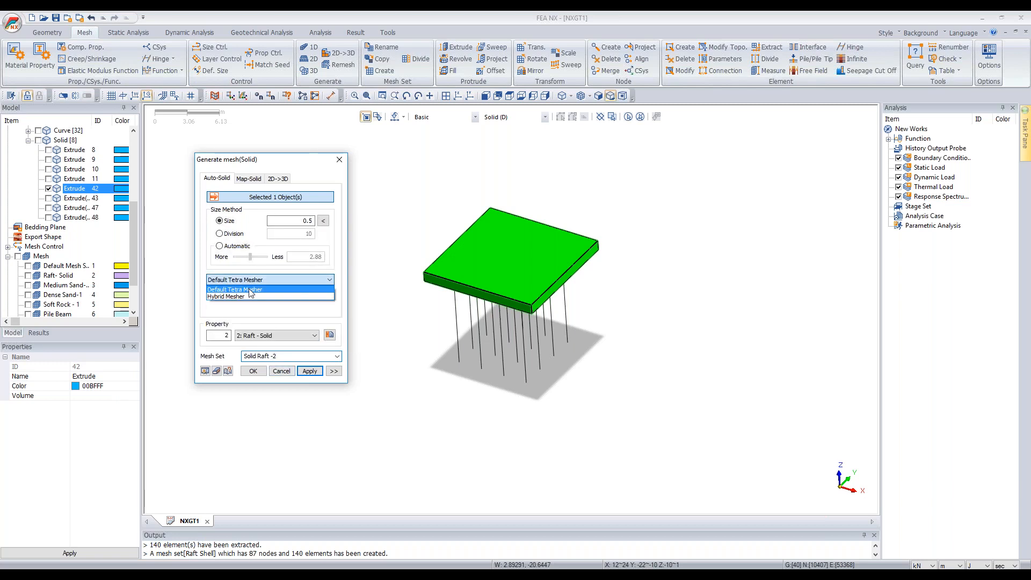
pyautogui.click(249, 297)
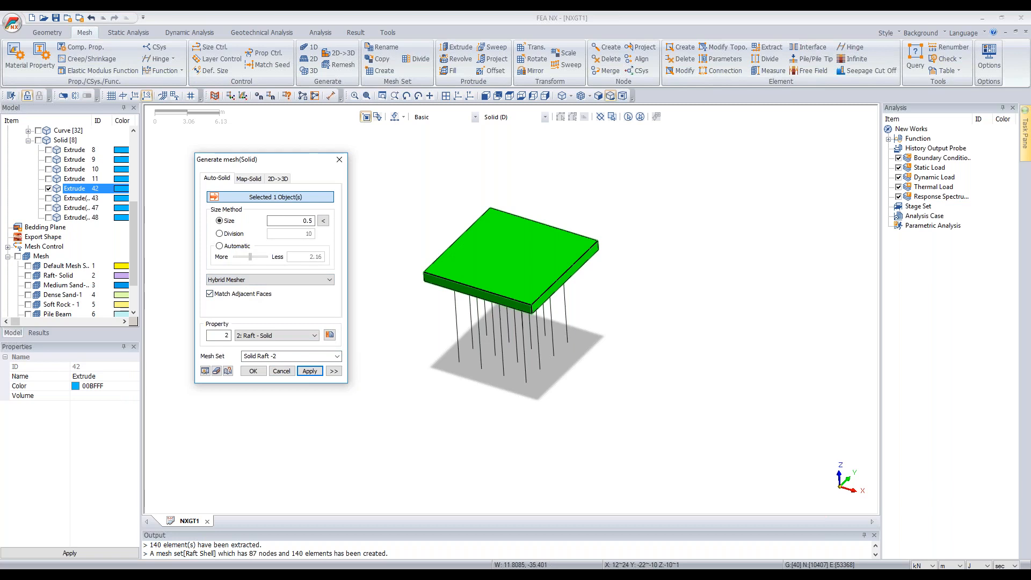
pyautogui.click(310, 370)
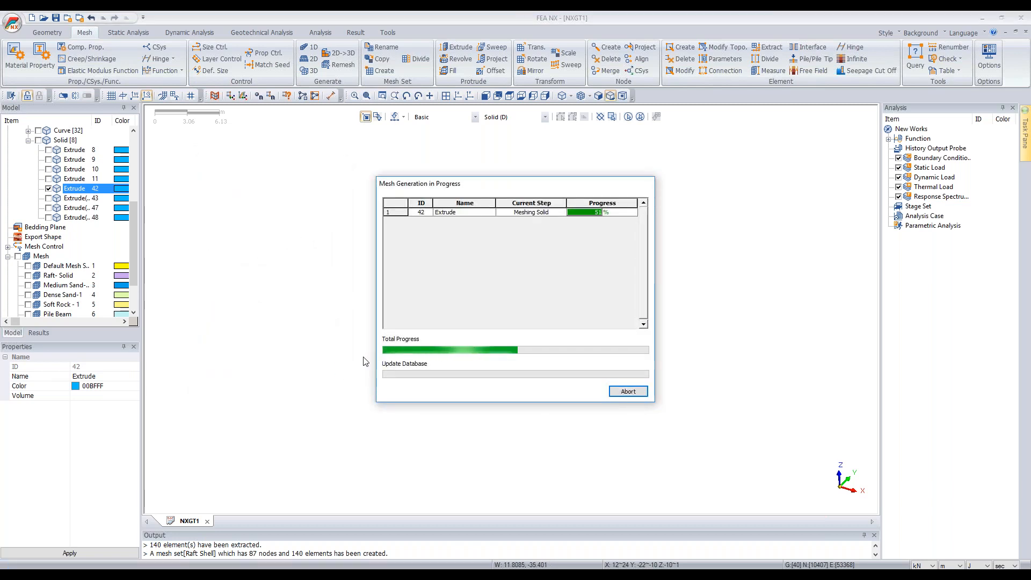
# Step: Examine the raft mesh from below and from the side, checking its nodes against the pile head positions
pyautogui.moveTo(549, 310); pyautogui.dragTo(499, 204, button='middle')
pyautogui.scroll(5, 500, 202)
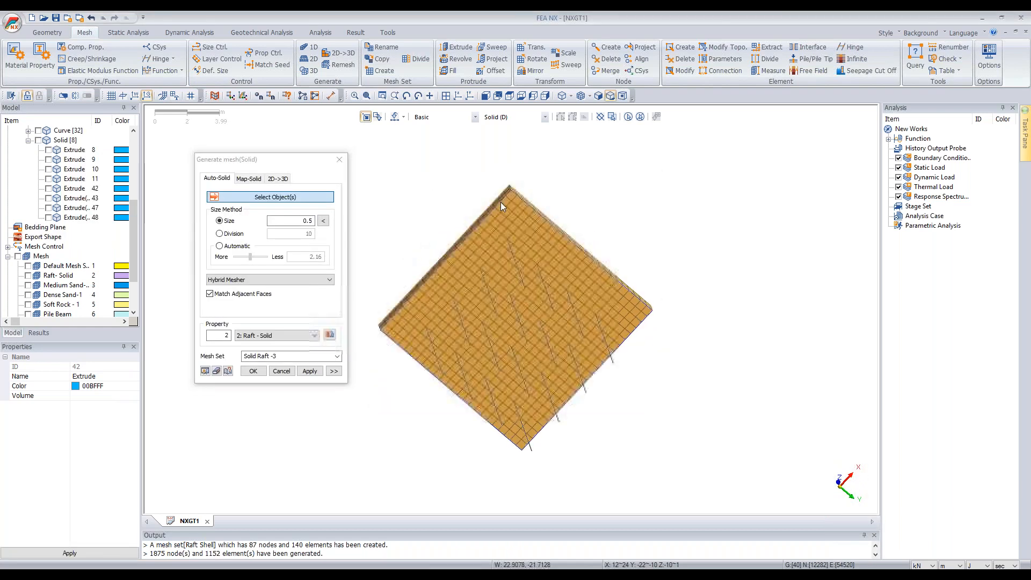
pyautogui.scroll(1, 509, 246)
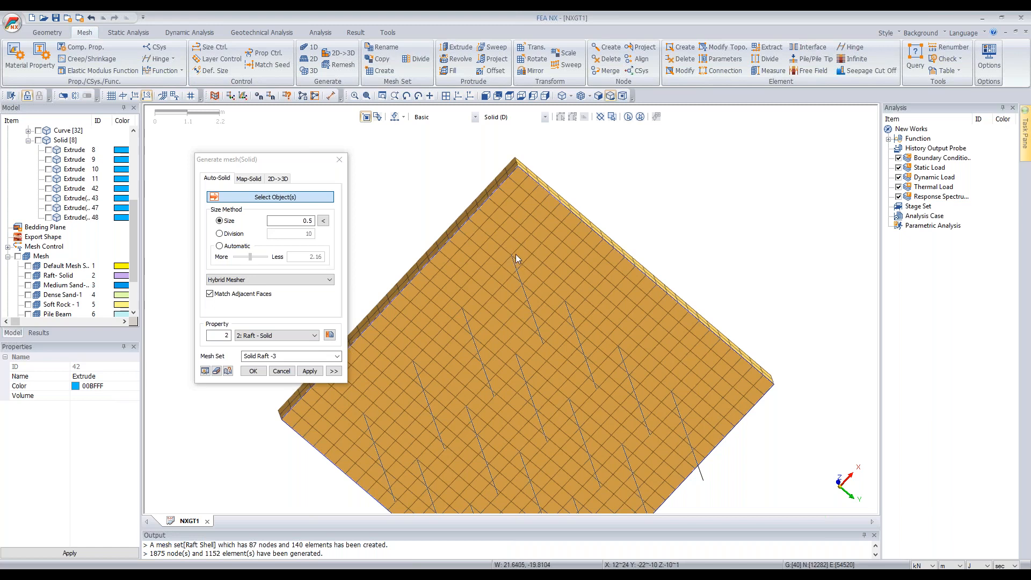
pyautogui.scroll(3, 475, 263)
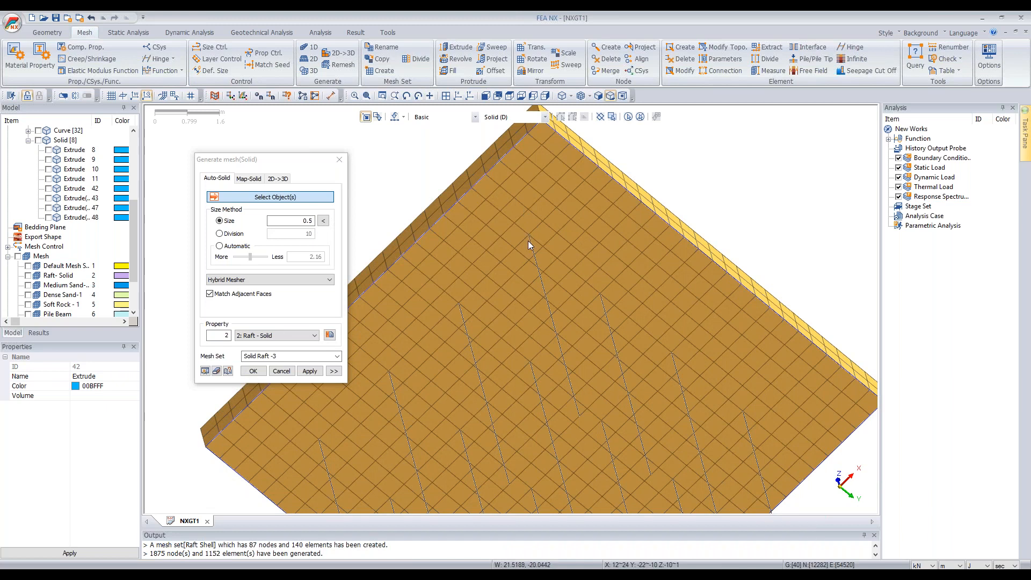
pyautogui.scroll(-3, 542, 227)
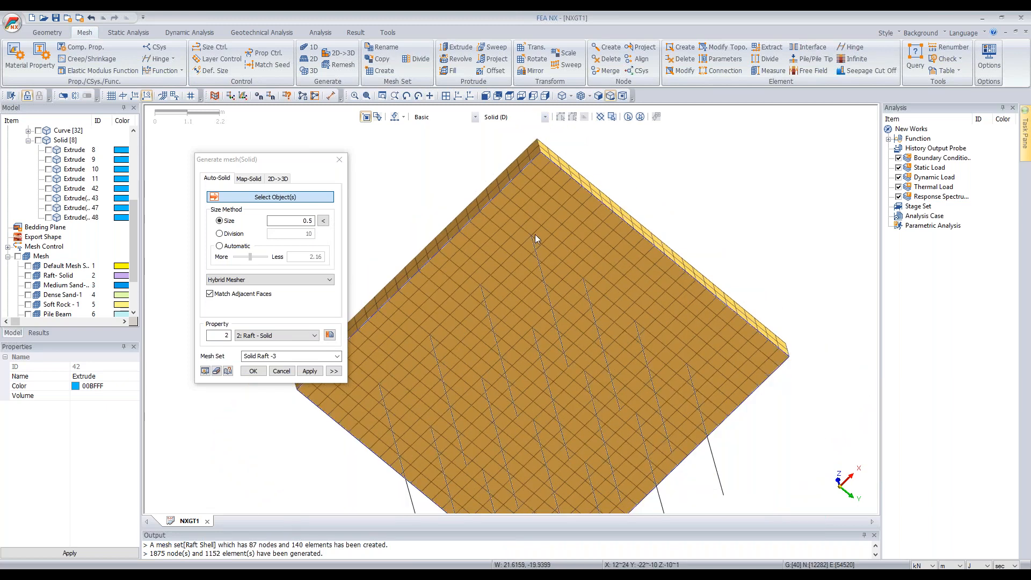
pyautogui.scroll(1, 524, 241)
pyautogui.moveTo(537, 233); pyautogui.dragTo(581, 241, button='middle')
pyautogui.scroll(-5, 582, 240)
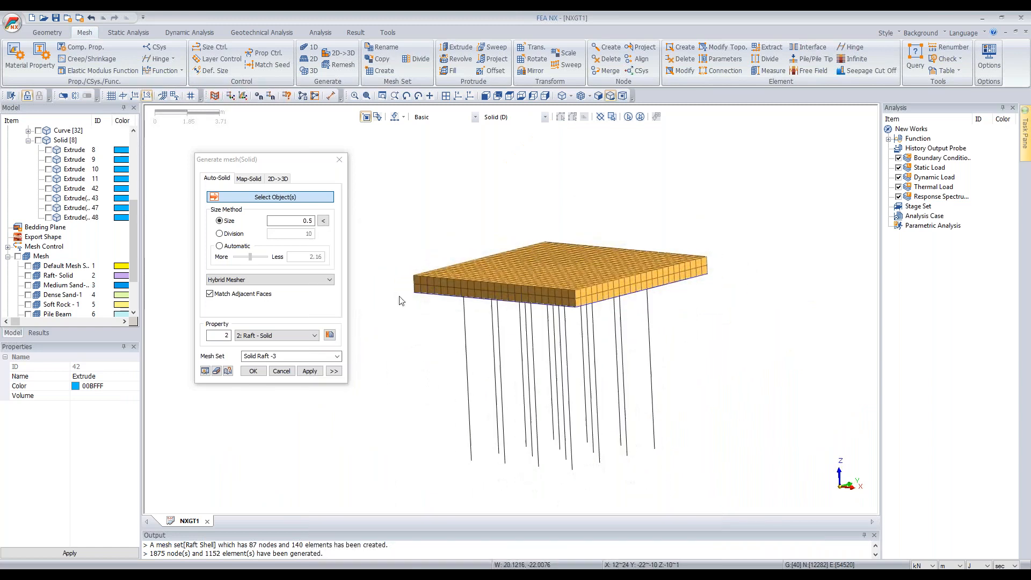
# Step: Show the three soil layer solids again beneath the meshed raft
pyautogui.click(48, 198)
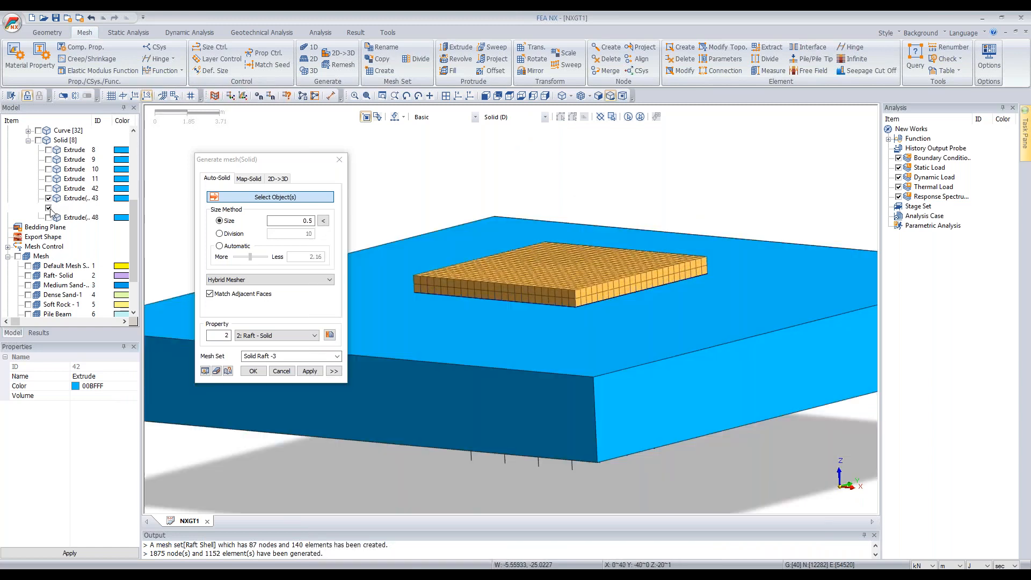
pyautogui.click(48, 208)
pyautogui.click(49, 217)
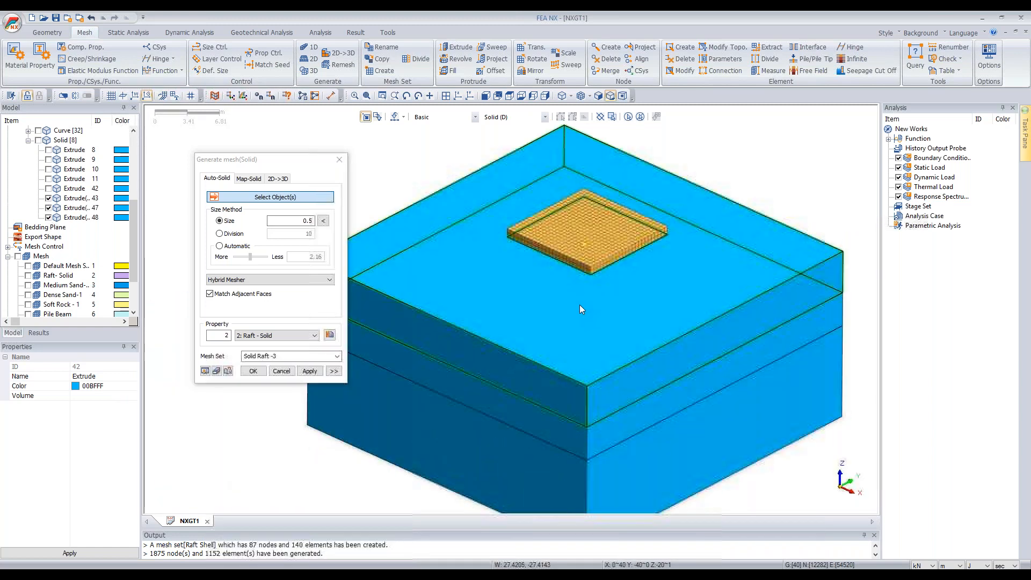
# Step: Mesh the uppermost soil solid with size 0.75 and the Medium Sand property in a mesh set named Medium Sand-2
pyautogui.click(579, 305)
pyautogui.moveTo(307, 218); pyautogui.dragTo(342, 227)
pyautogui.write('75')
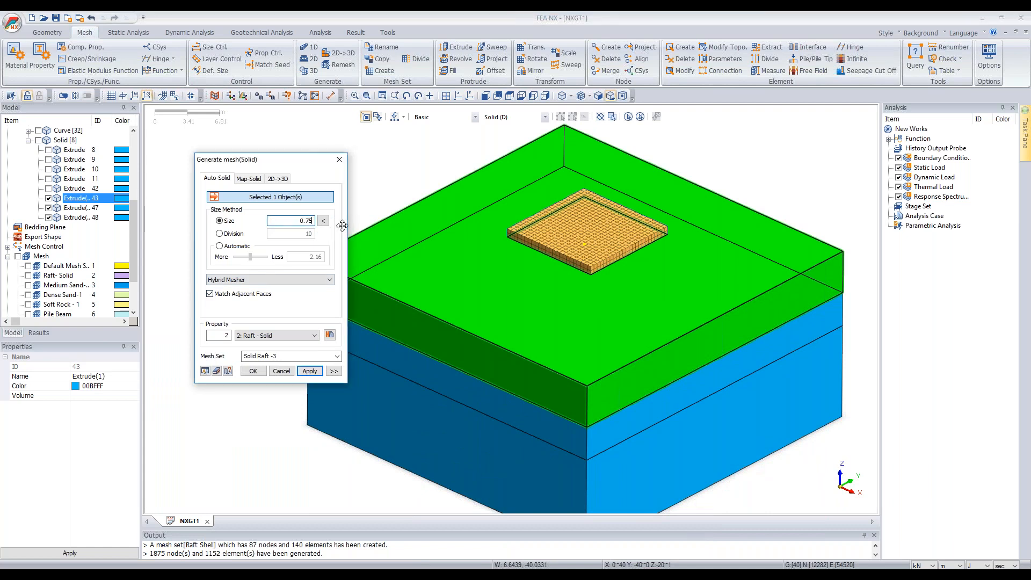
pyautogui.click(260, 335)
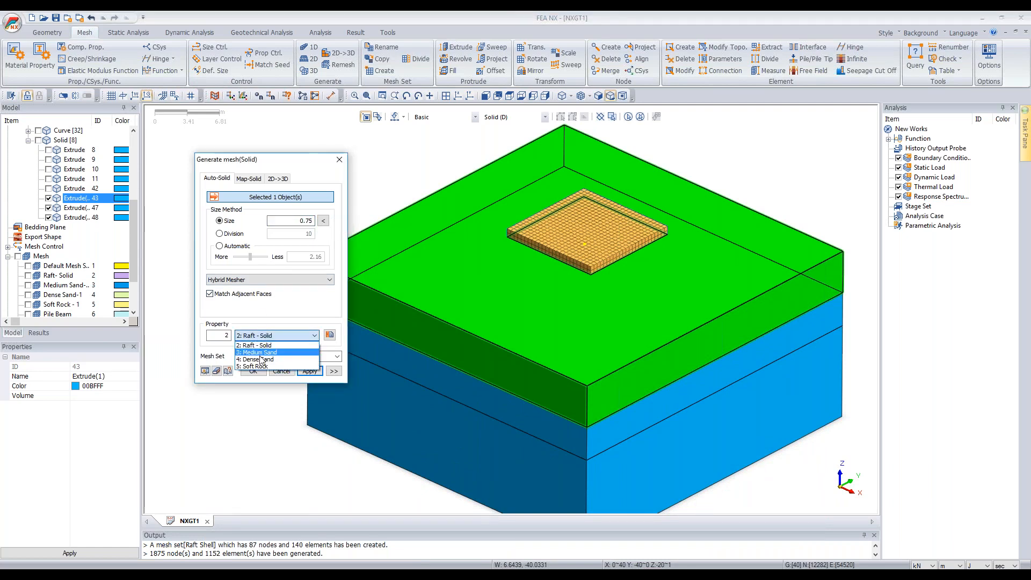
pyautogui.click(263, 353)
pyautogui.write('Medium Sand-2')
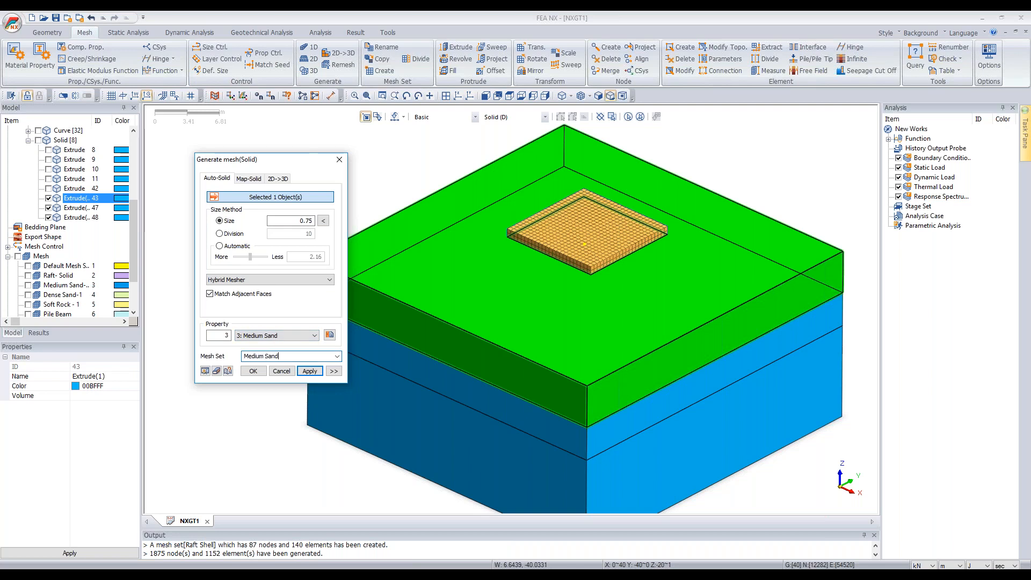
pyautogui.click(308, 371)
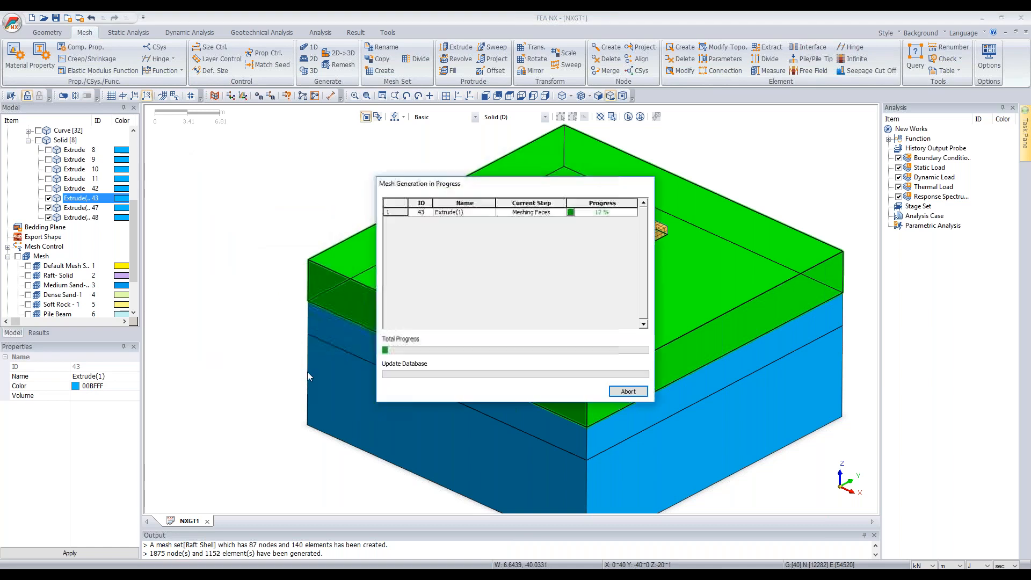
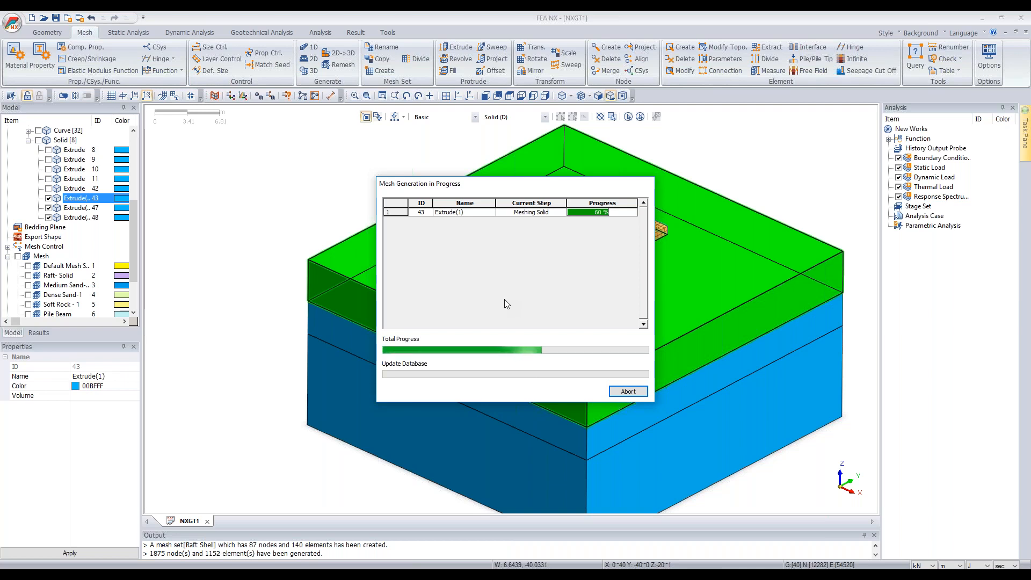
pyautogui.moveTo(572, 181); pyautogui.dragTo(420, 178)
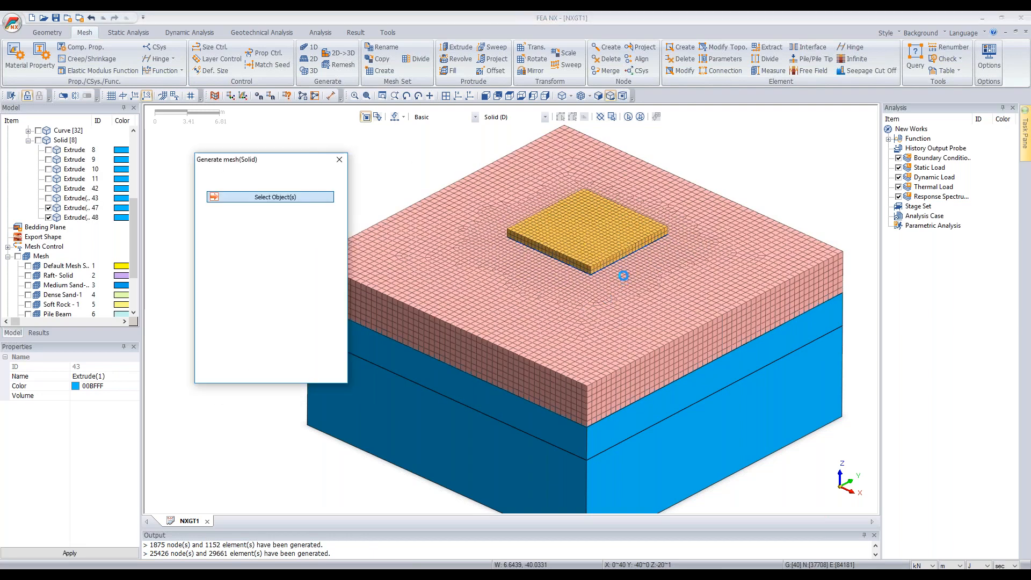
# Step: Examine the medium sand mesh around the raft corner and its match with the raft mesh
pyautogui.scroll(3, 614, 292)
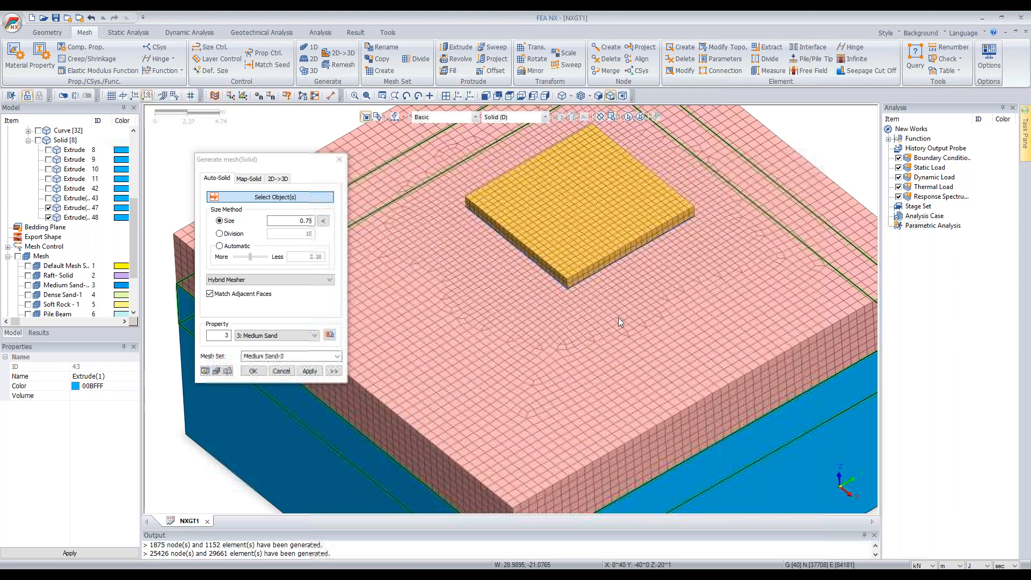
pyautogui.scroll(1, 618, 320)
pyautogui.scroll(3, 616, 321)
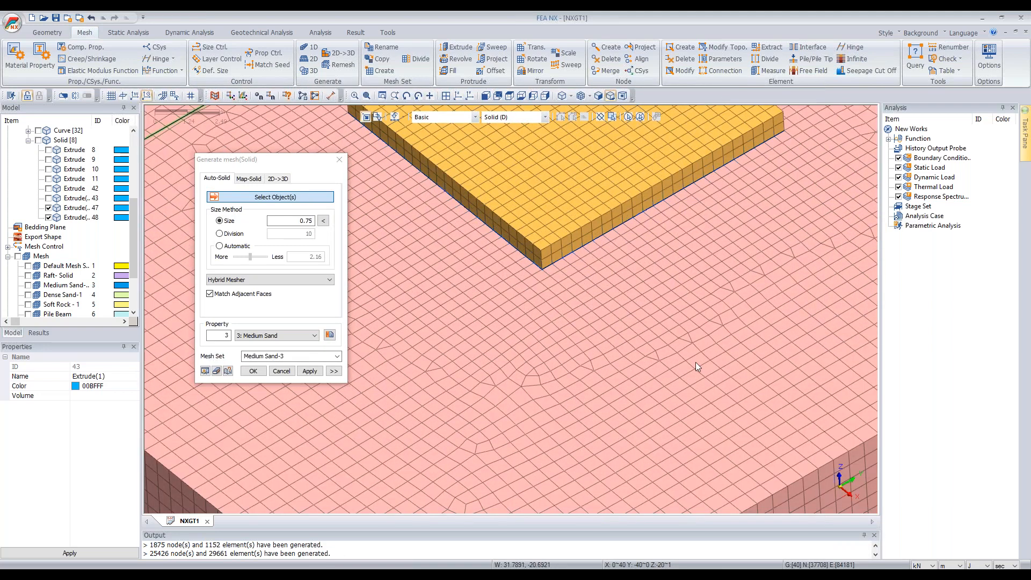
pyautogui.scroll(-1, 695, 362)
pyautogui.scroll(-1, 695, 362)
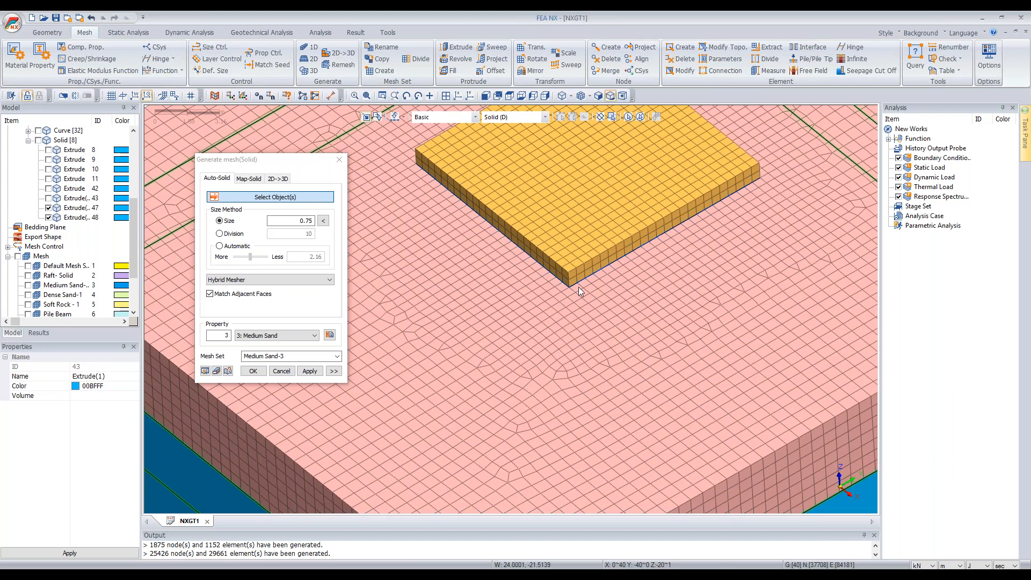
pyautogui.scroll(1, 581, 289)
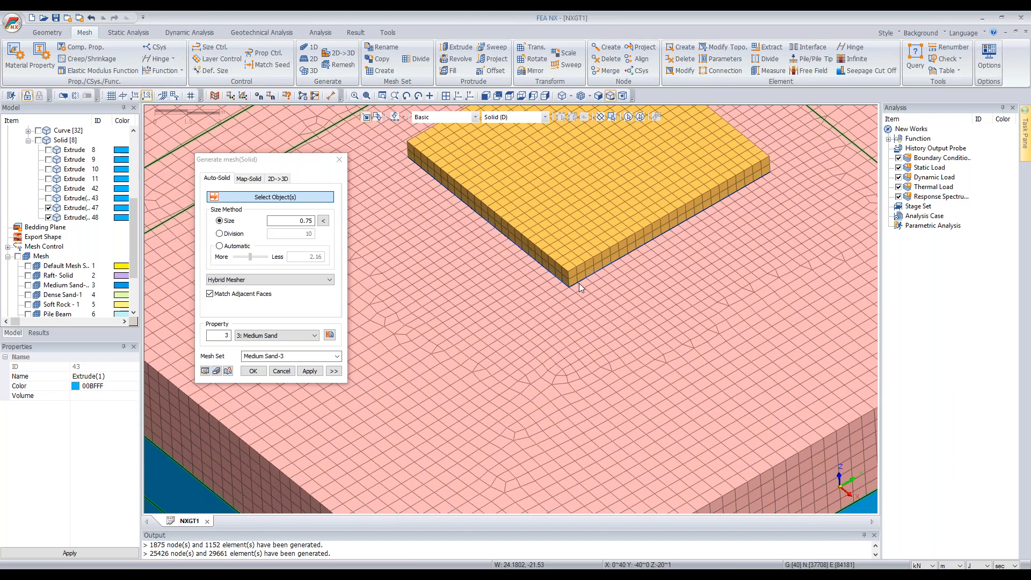
pyautogui.scroll(1, 580, 288)
pyautogui.scroll(-1, 584, 277)
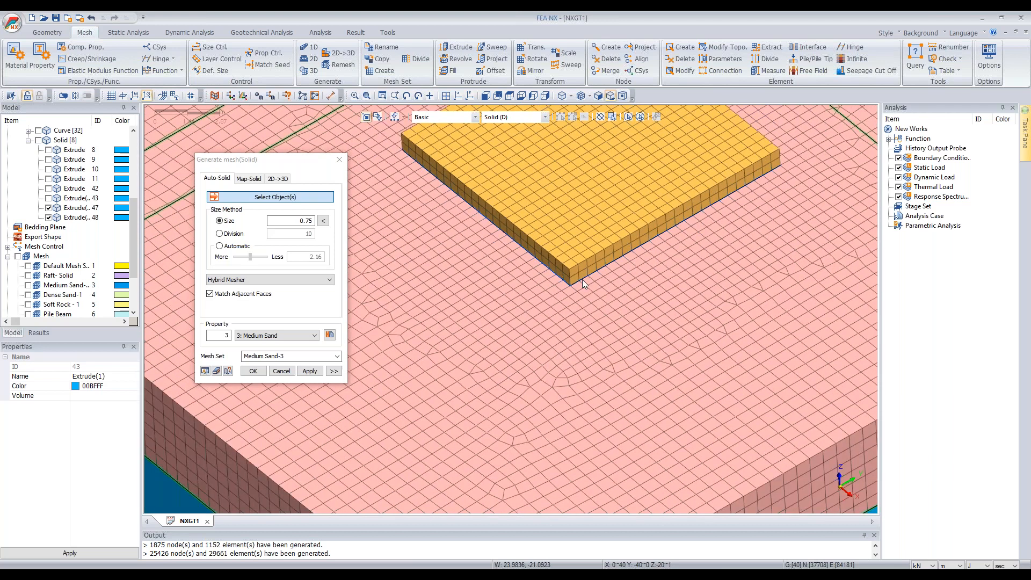
pyautogui.scroll(-4, 582, 279)
# Step: Mesh the middle soil solid with size 1 and the Dense Sand property in a mesh set named Dense Sand -2
pyautogui.click(561, 344)
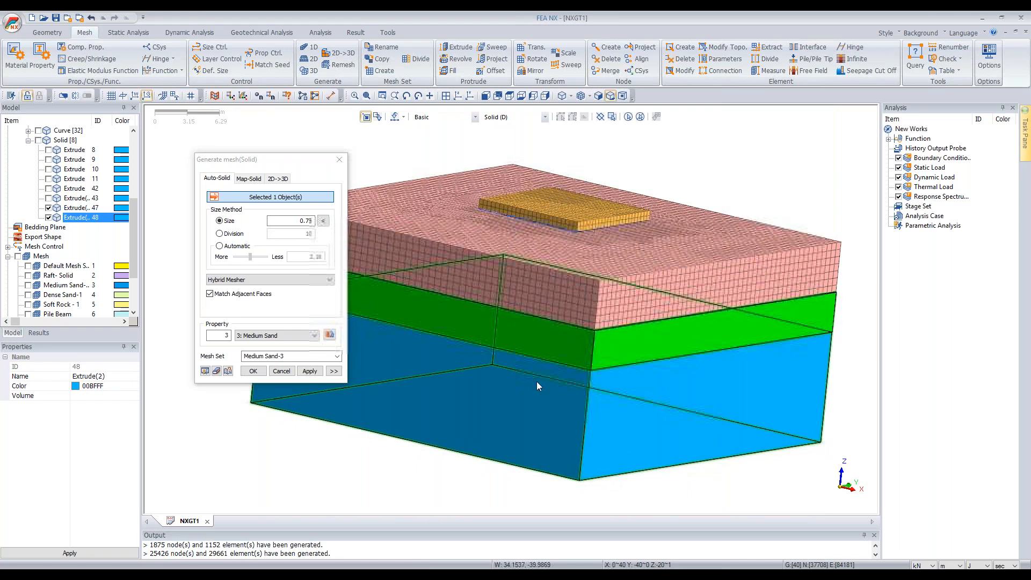
pyautogui.write('1')
pyautogui.click(272, 335)
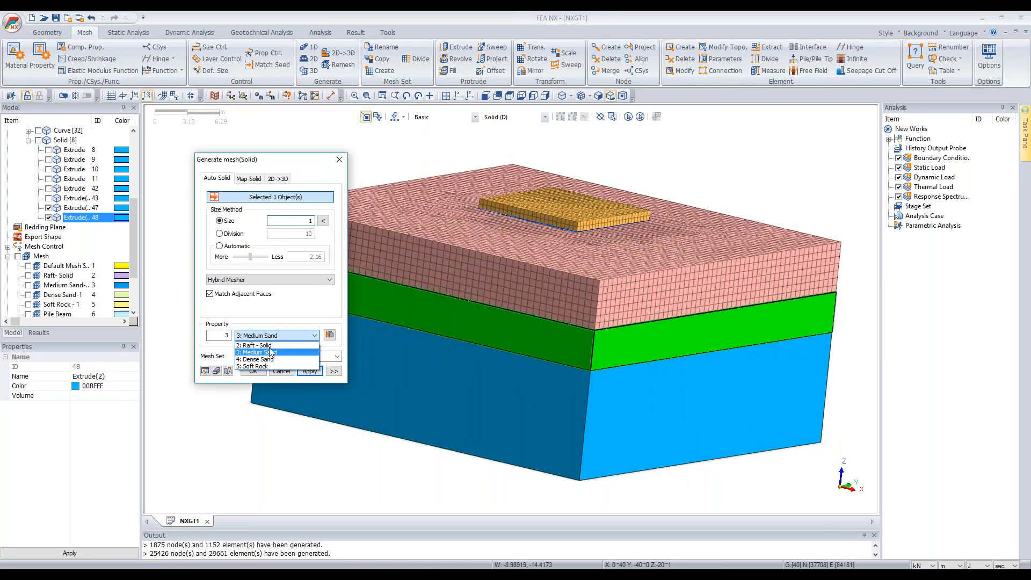
pyautogui.click(273, 359)
pyautogui.click(287, 358)
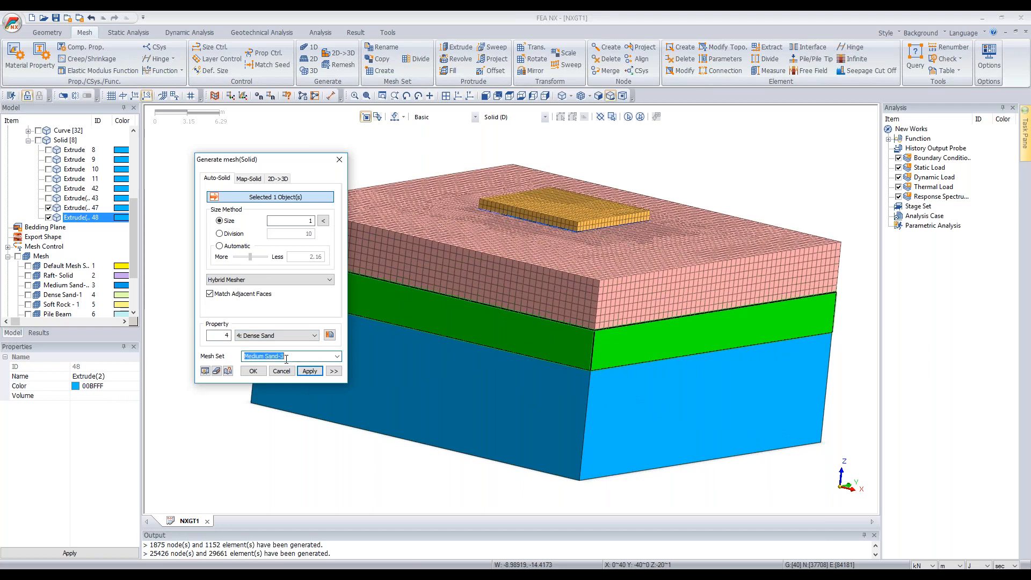
pyautogui.write('Dense')
pyautogui.click(310, 371)
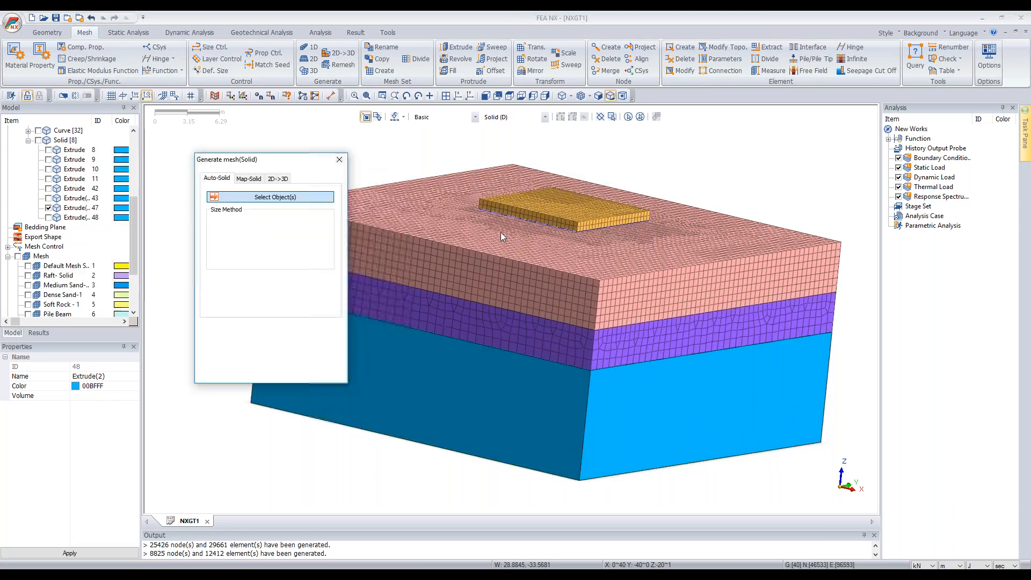
# Step: Mesh the lowest soil solid with size 2 and the Soft Rock property in a mesh set named Soft Rock - 2
pyautogui.click(568, 423)
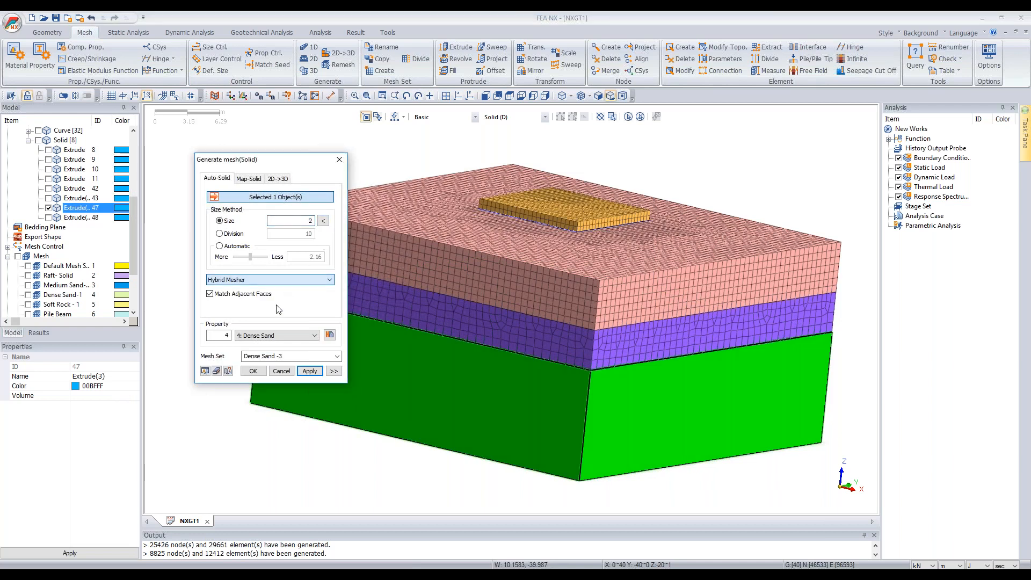
pyautogui.click(281, 335)
pyautogui.click(281, 366)
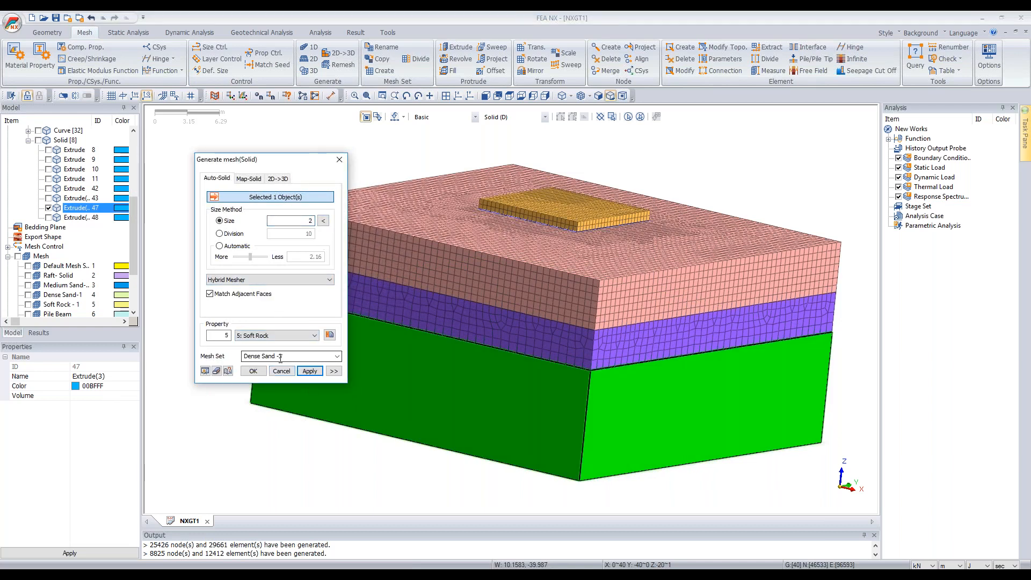
pyautogui.write('Soft Rock - 2')
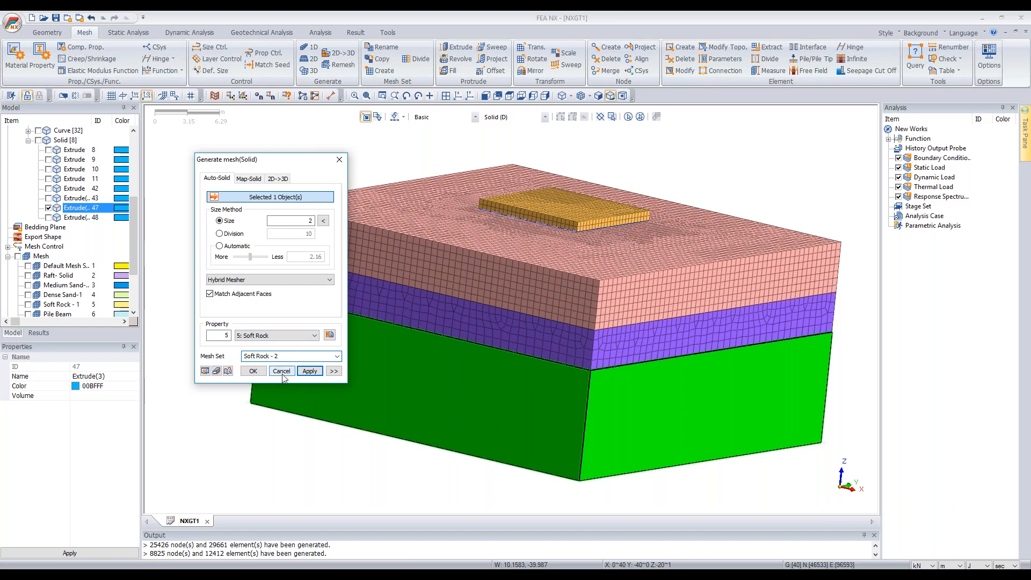
pyautogui.click(253, 370)
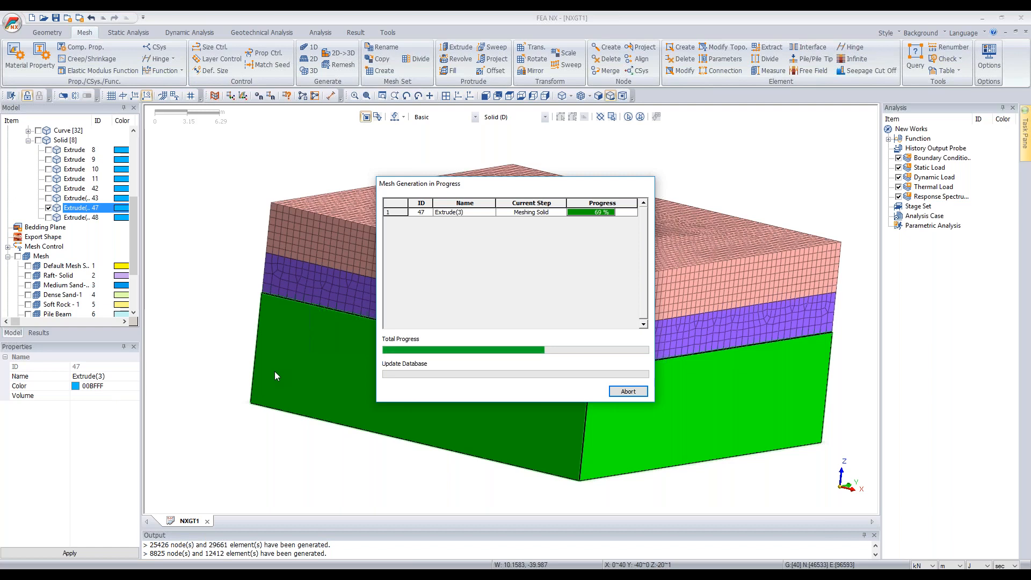
pyautogui.press('p')
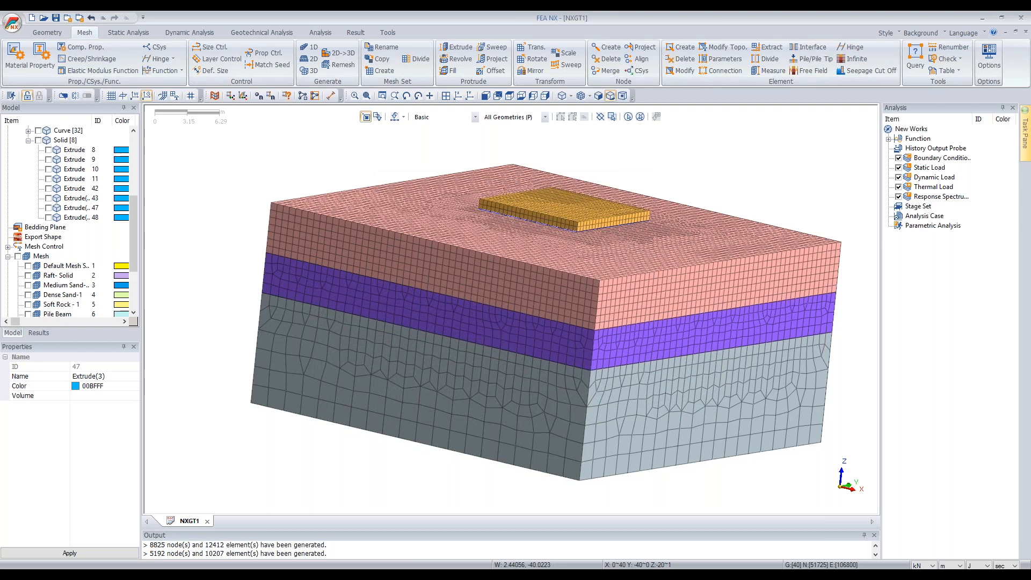
# Step: Hide the new raft, medium sand, dense sand and soft rock mesh sets so only the curve geometry is displayed
pyautogui.moveTo(550, 337); pyautogui.dragTo(524, 370, button='middle')
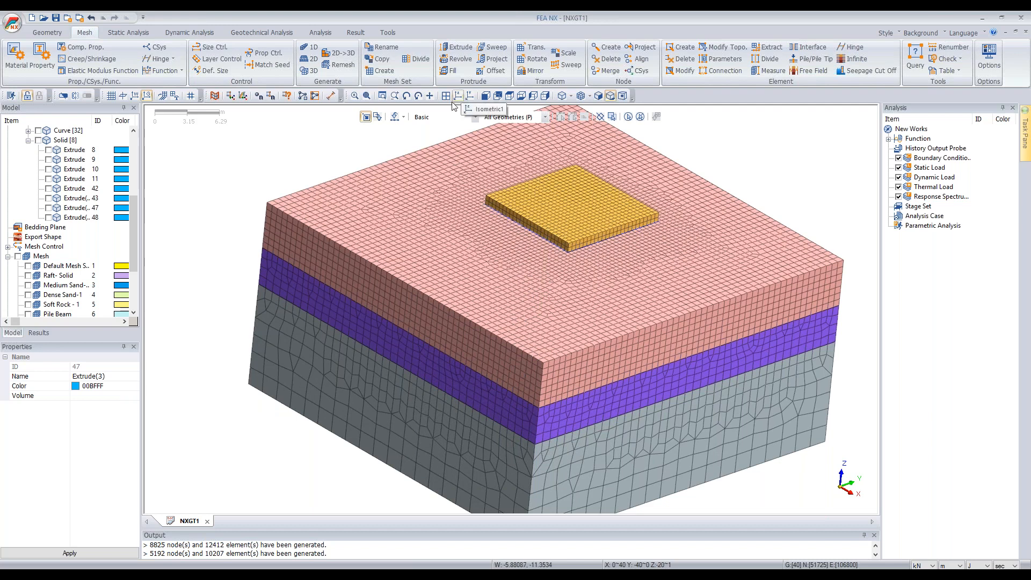
pyautogui.scroll(-3, 51, 248)
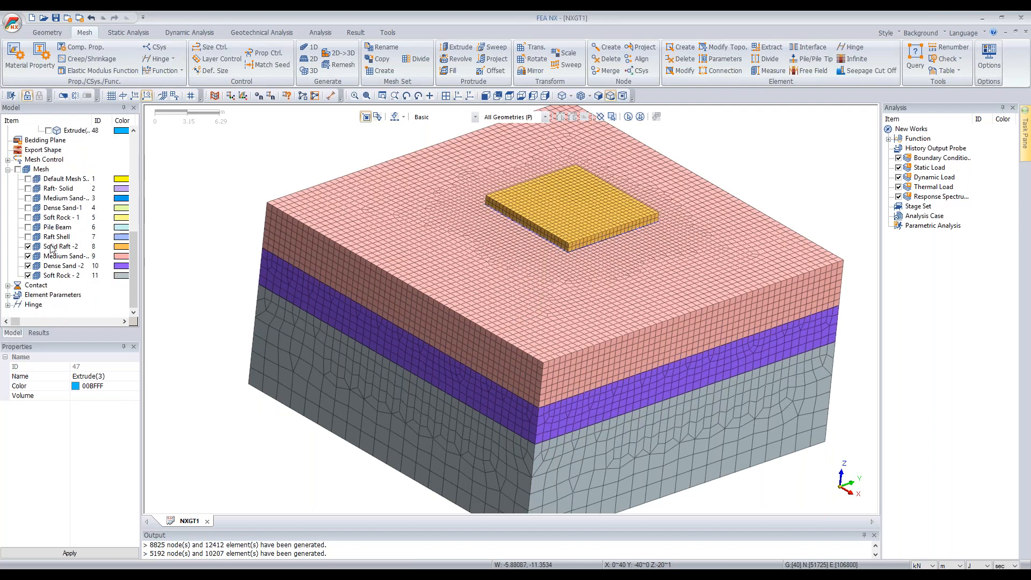
pyautogui.click(28, 266)
pyautogui.click(28, 257)
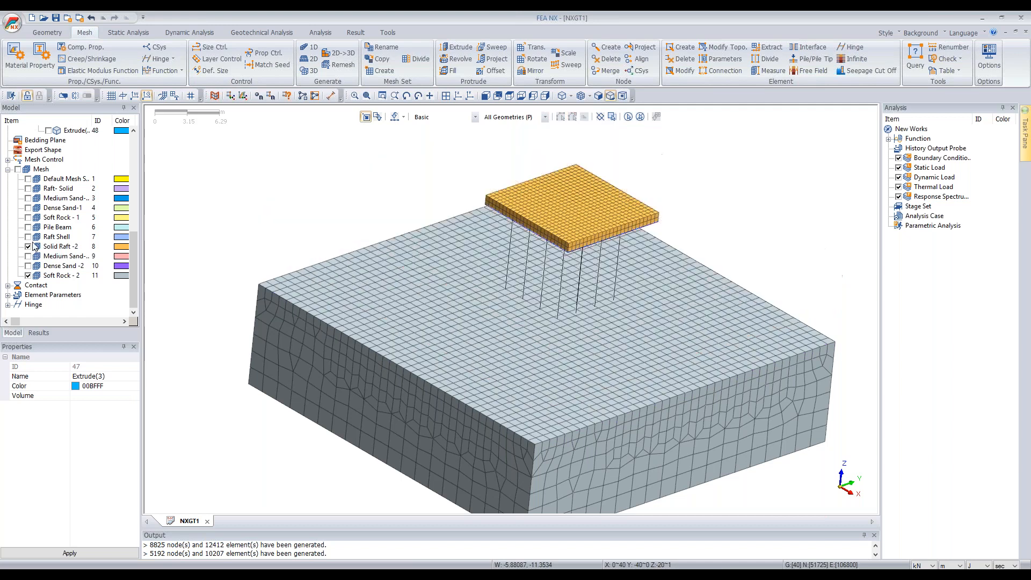
pyautogui.click(59, 246)
pyautogui.click(28, 275)
pyautogui.moveTo(668, 237); pyautogui.dragTo(644, 235, button='middle')
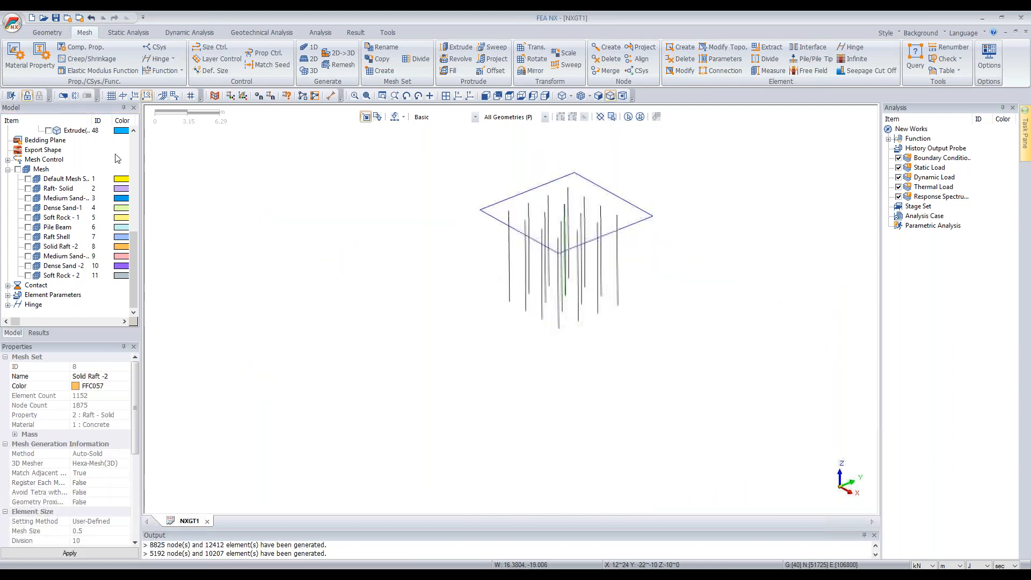
# Step: Hide the raft outline rectangle so only the pile lines are displayed, and collapse the list of curves
pyautogui.scroll(4, 44, 202)
pyautogui.click(28, 159)
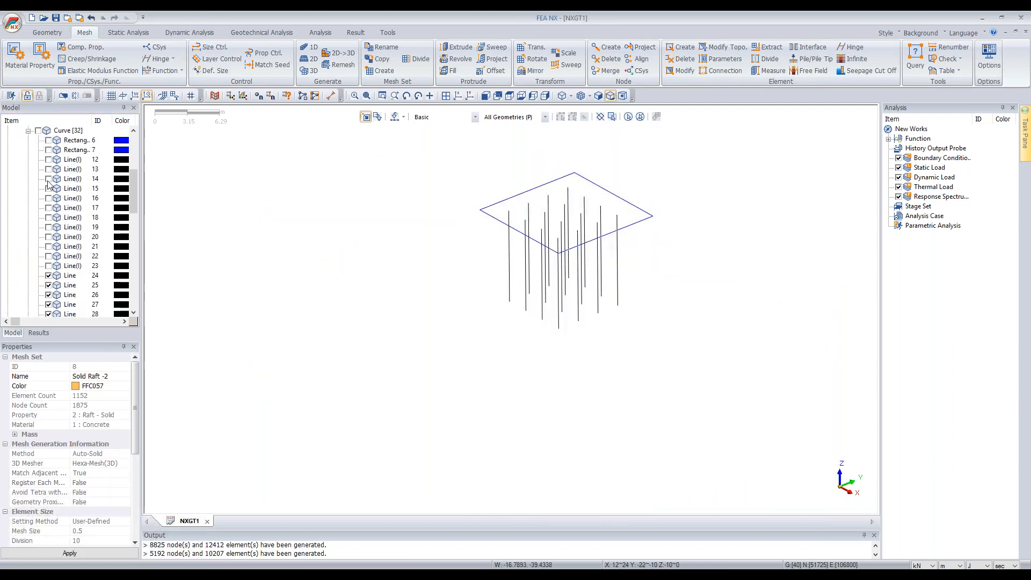
pyautogui.scroll(-2, 61, 290)
pyautogui.scroll(-4, 63, 278)
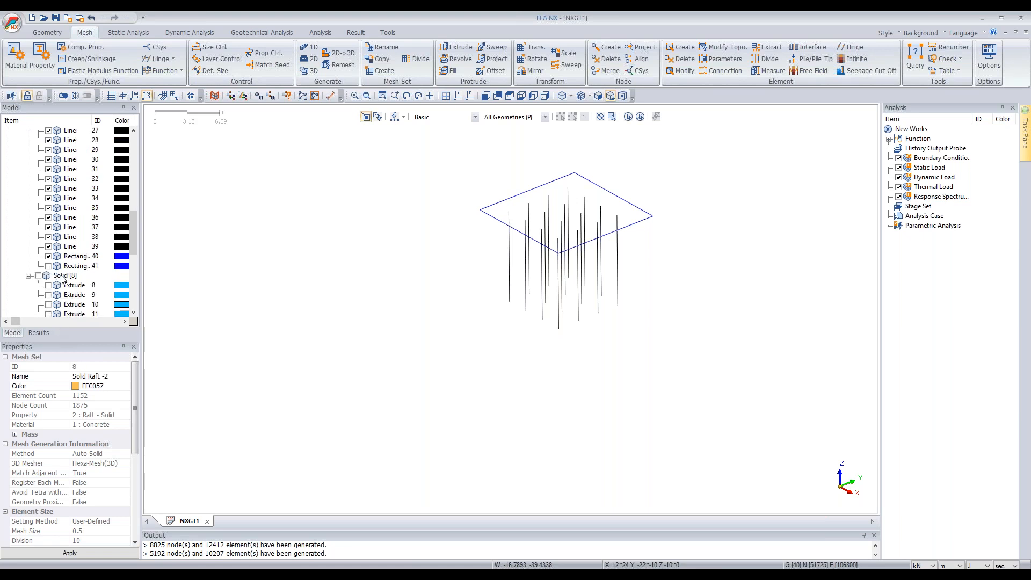
pyautogui.click(48, 256)
pyautogui.scroll(1, 50, 258)
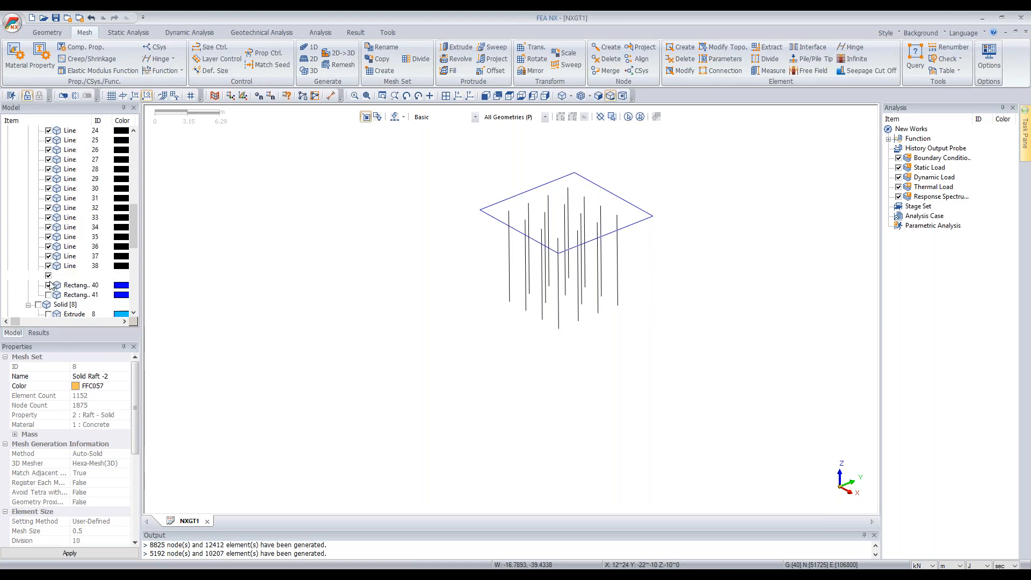
pyautogui.click(49, 287)
pyautogui.scroll(6, 30, 186)
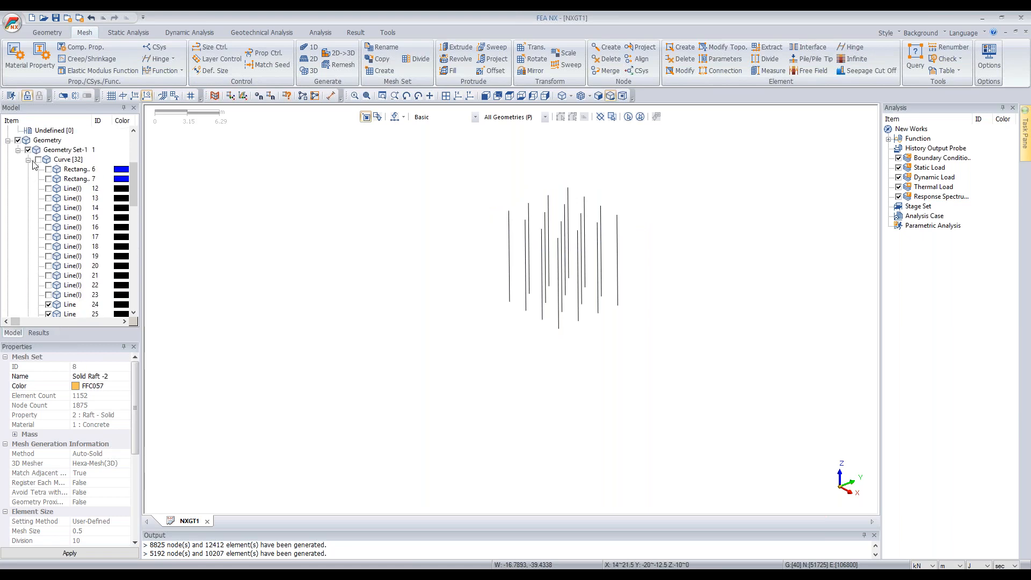
pyautogui.click(29, 160)
# Step: Generate a 1D mesh on all 16 pile lines with 1 division and the Pile - Beam property in a mesh set named Pile Beam-2
pyautogui.click(309, 60)
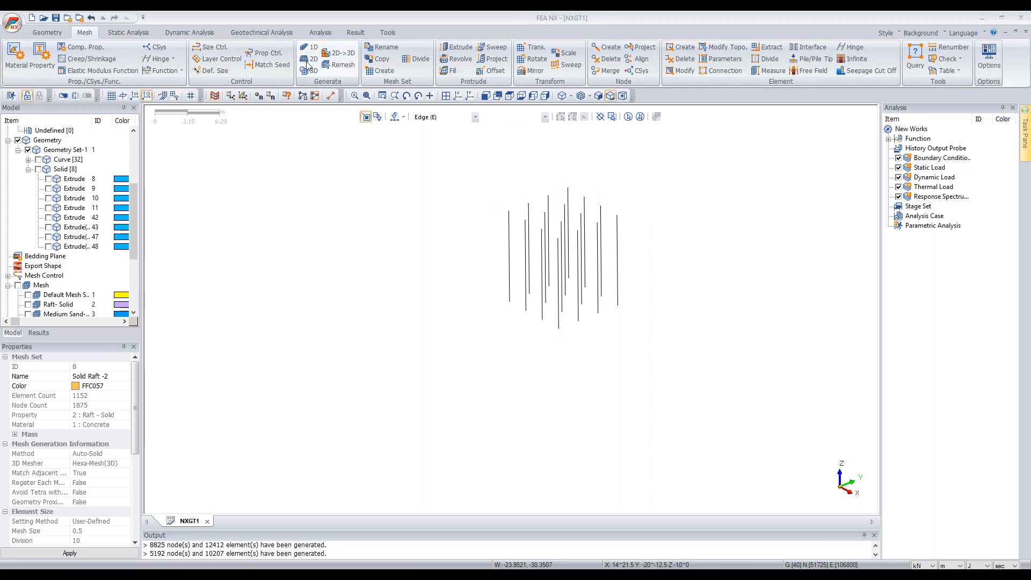
pyautogui.moveTo(477, 157); pyautogui.dragTo(690, 389)
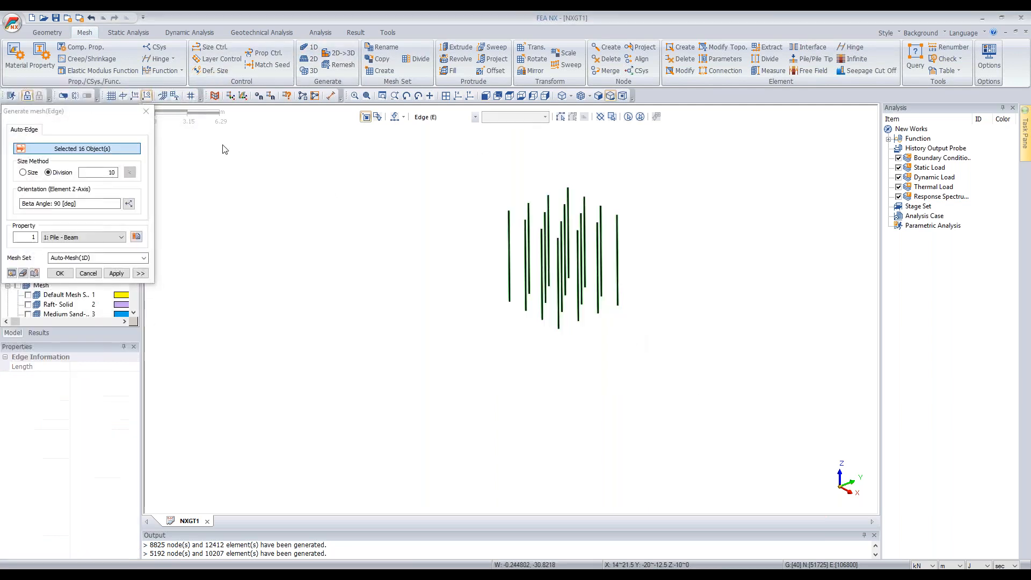
pyautogui.moveTo(129, 121); pyautogui.dragTo(514, 202)
pyautogui.moveTo(412, 194); pyautogui.dragTo(317, 179)
pyautogui.scroll(2, 542, 215)
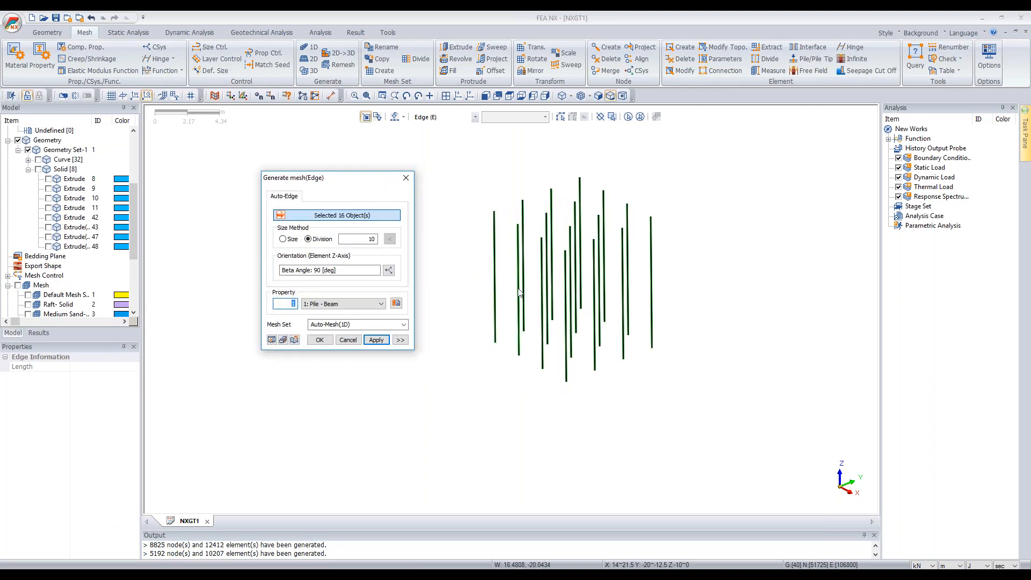
pyautogui.hotkey('shift', 'Tab')
pyautogui.hotkey('shift', 'Tab')
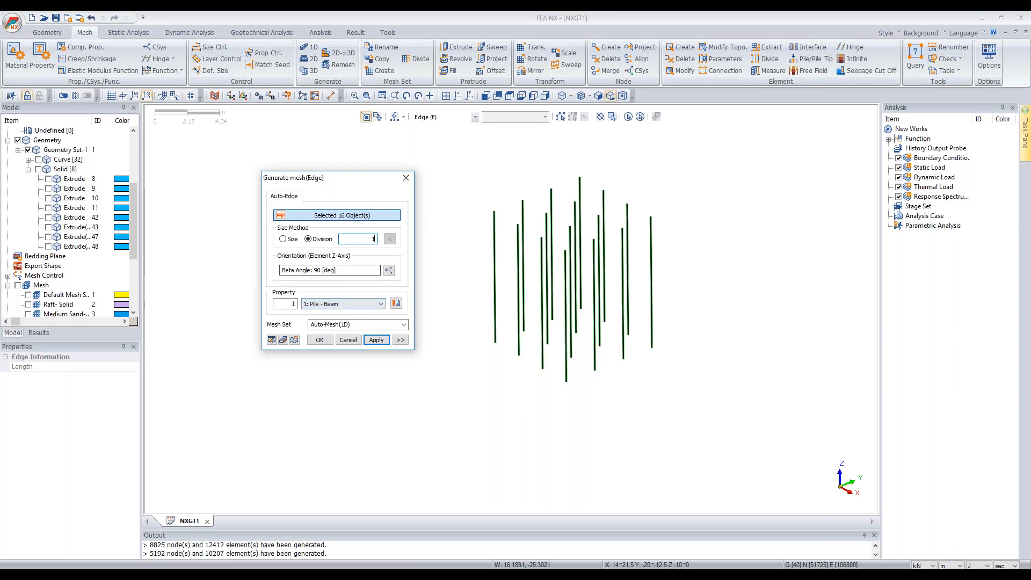
pyautogui.click(360, 305)
pyautogui.click(344, 314)
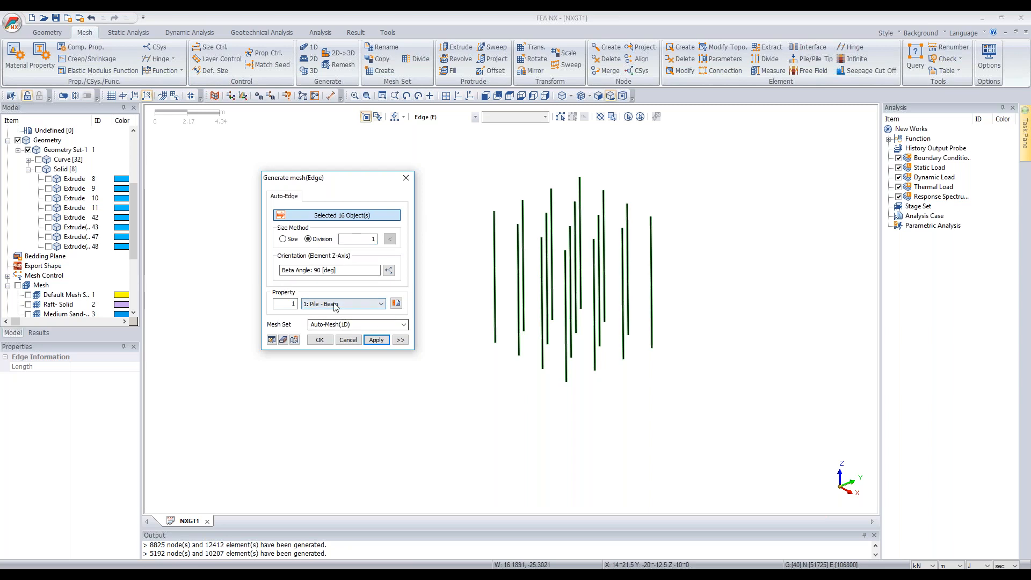
pyautogui.click(340, 326)
pyautogui.write('Pile Beam-2')
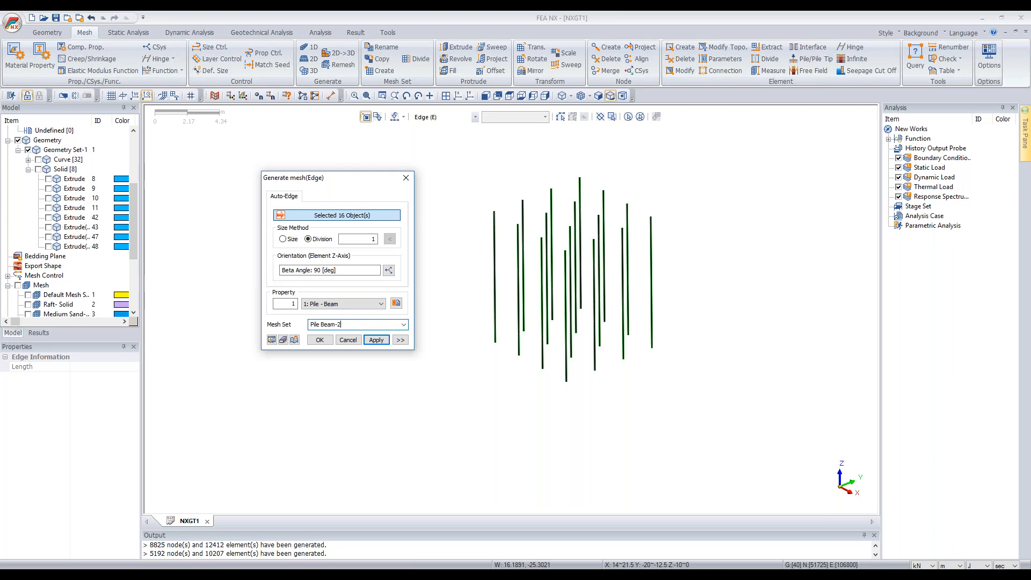
pyautogui.click(376, 340)
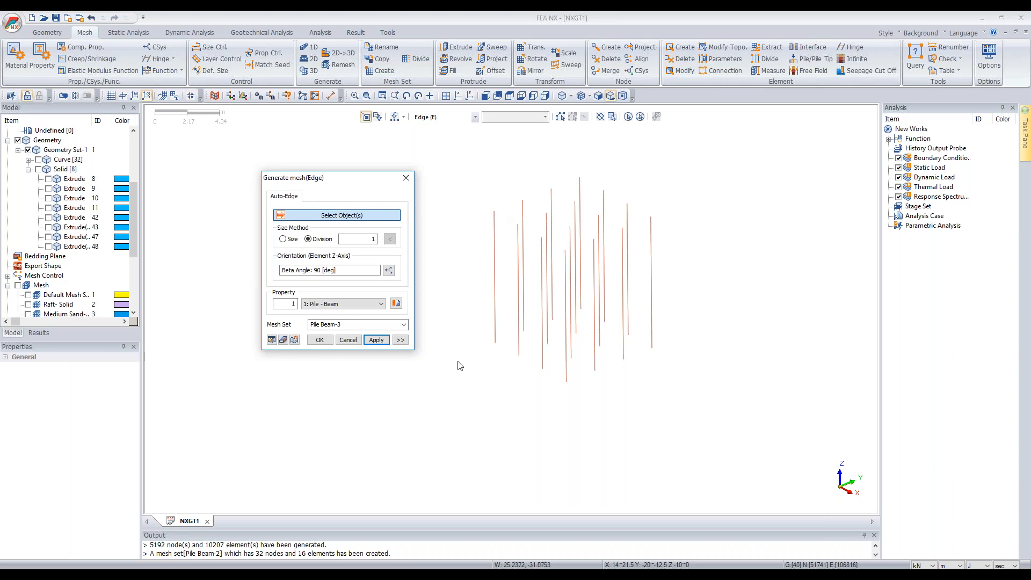
pyautogui.click(348, 340)
# Step: Display the nodes of the Pile Beam-2 mesh set, examine them at the pile ends, and turn the node display off again
pyautogui.scroll(-4, 62, 220)
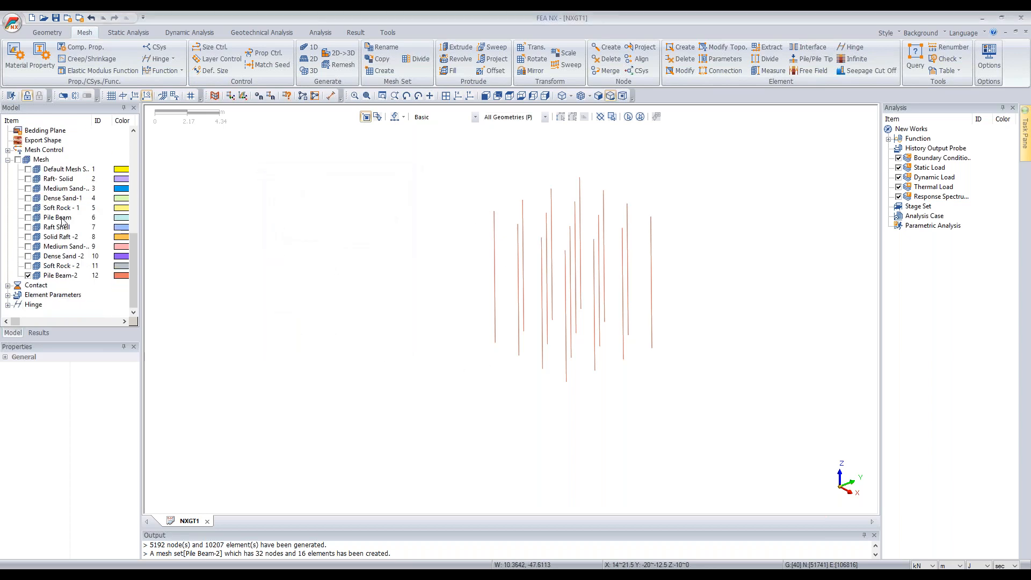
pyautogui.rightClick(60, 279)
pyautogui.moveTo(141, 376)
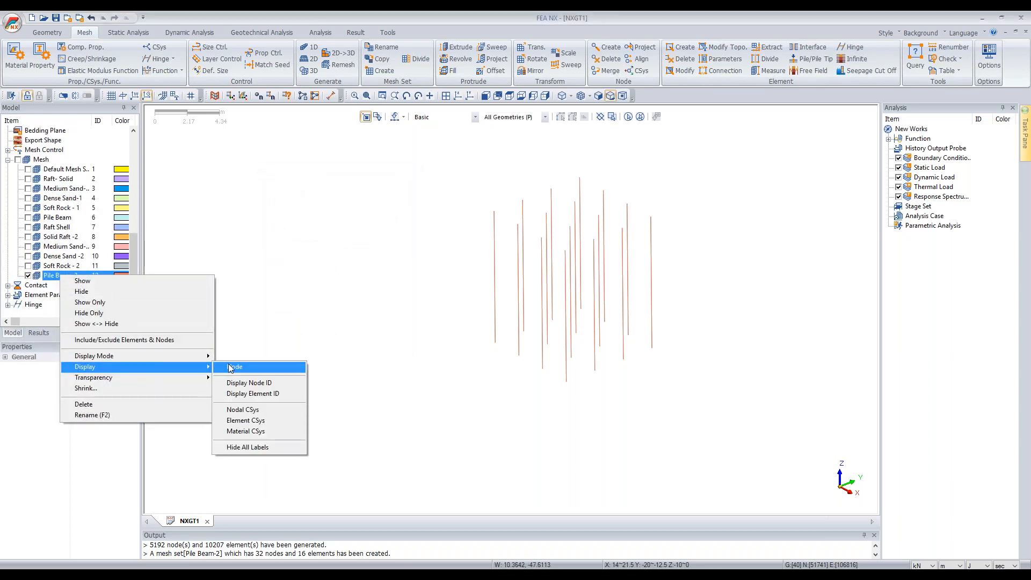
pyautogui.click(235, 367)
pyautogui.moveTo(564, 287); pyautogui.dragTo(581, 246, button='middle')
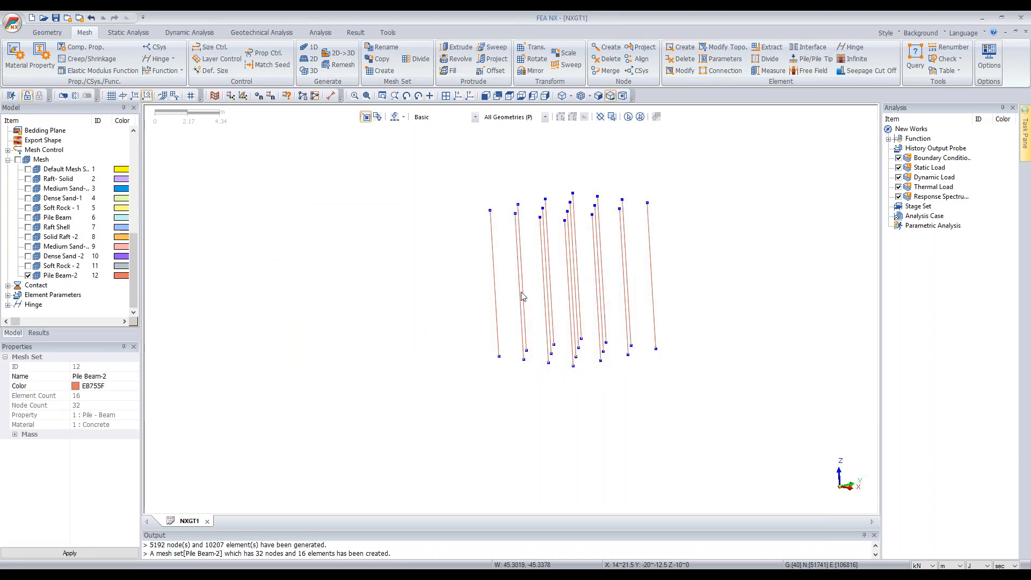
pyautogui.rightClick(74, 276)
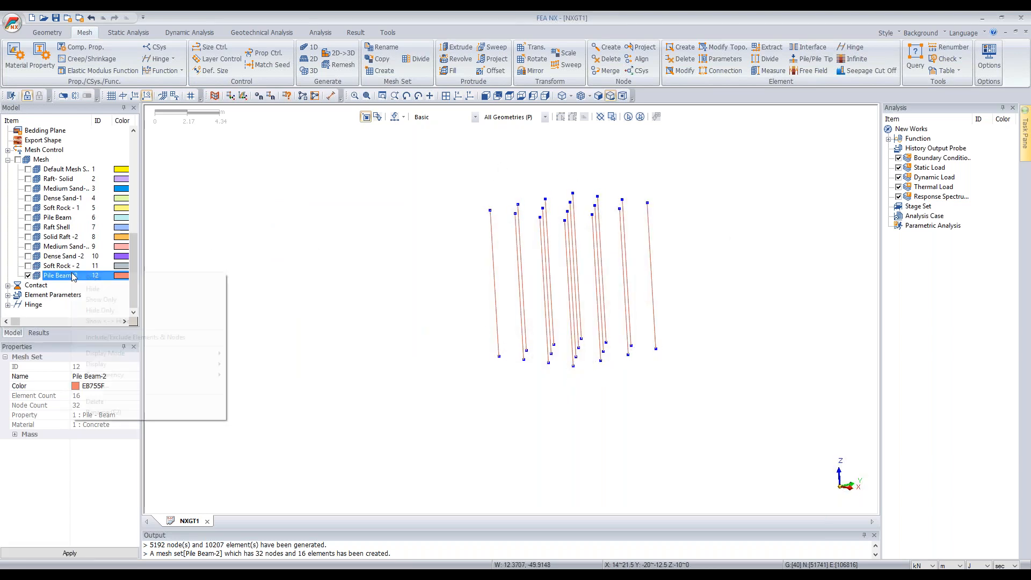
pyautogui.click(252, 364)
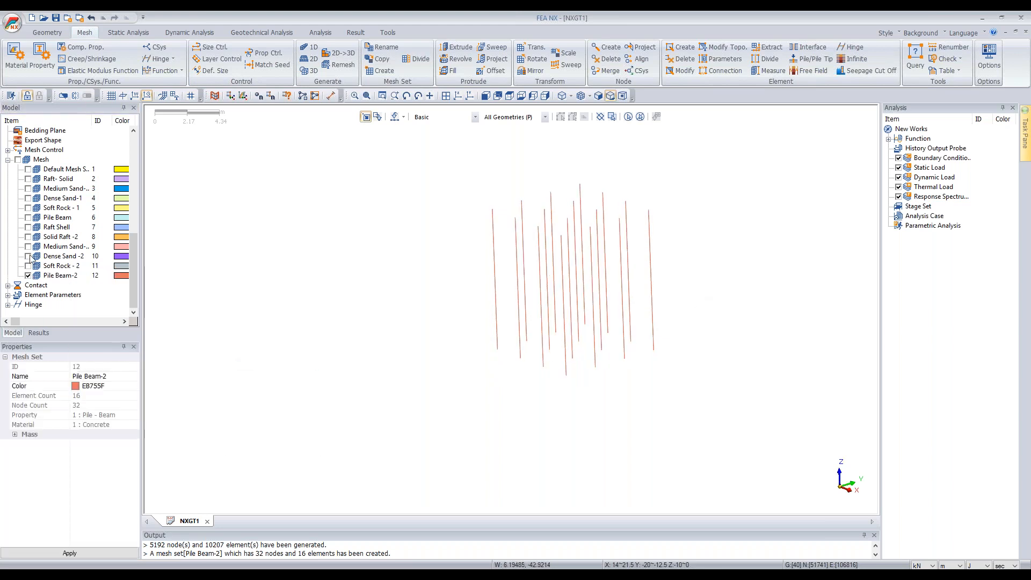
# Step: Show the Solid Raft -2 mesh together with the pile beams and examine the pile heads from below the raft
pyautogui.click(28, 237)
pyautogui.keyDown('ctrl'); pyautogui.moveTo(607, 158); pyautogui.dragTo(540, 180, button='middle'); pyautogui.keyUp('ctrl')
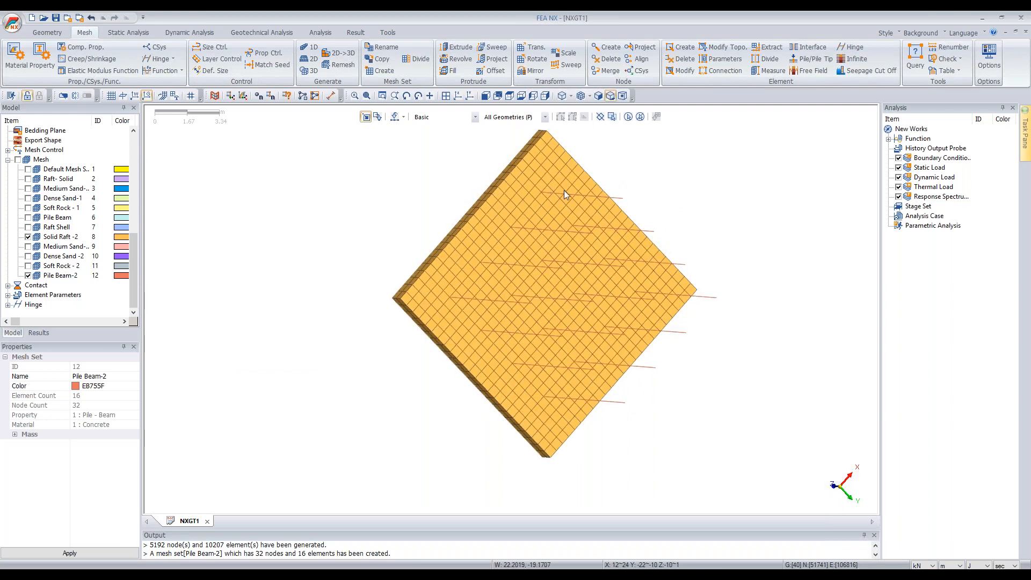
pyautogui.keyDown('ctrl'); pyautogui.moveTo(649, 211); pyautogui.dragTo(467, 207, button='middle'); pyautogui.keyUp('ctrl')
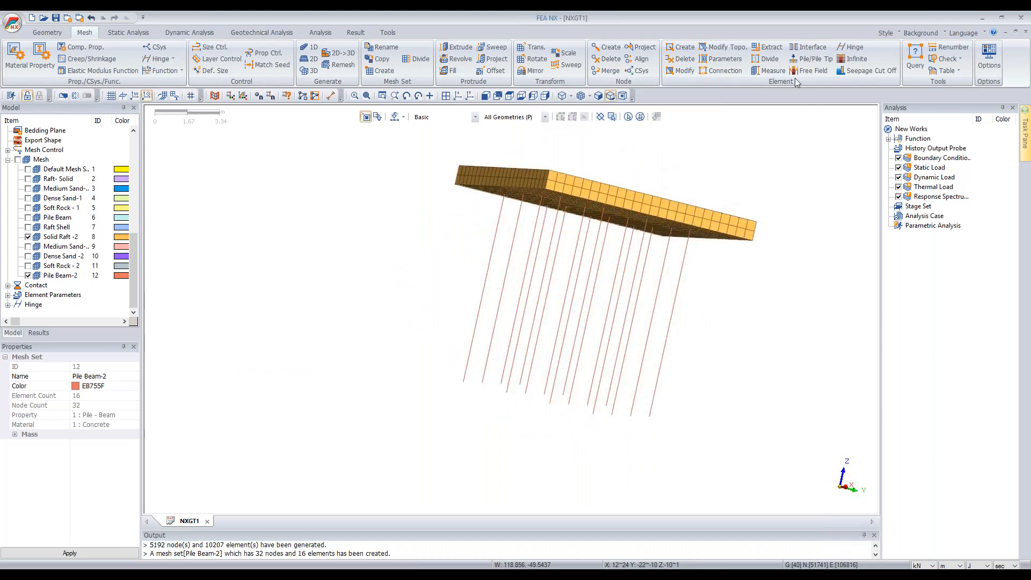
# Step: Create a 1D Pile property named Pile Interface that uses the Pile Interface material
pyautogui.click(802, 62)
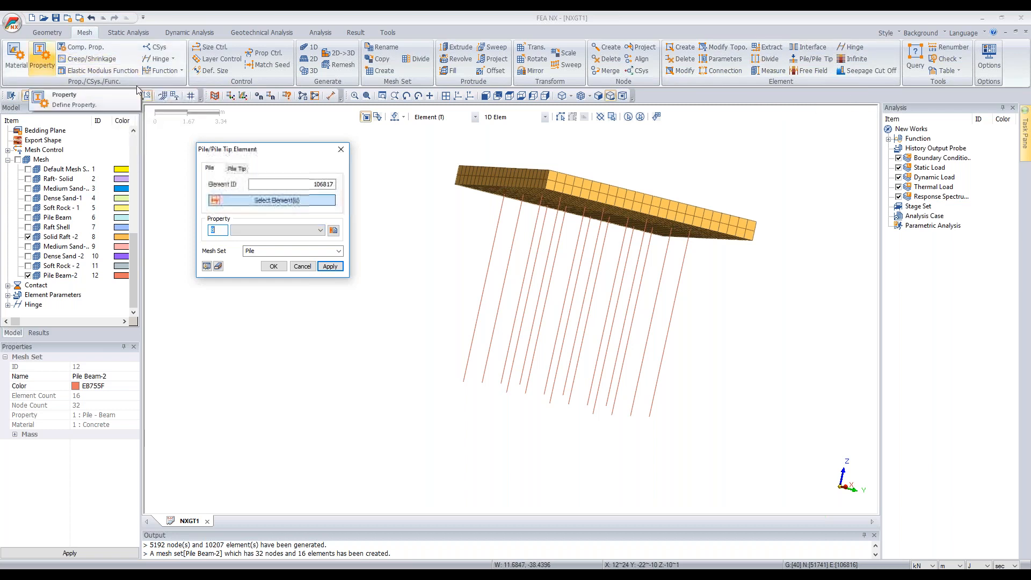
pyautogui.click(340, 149)
pyautogui.click(42, 54)
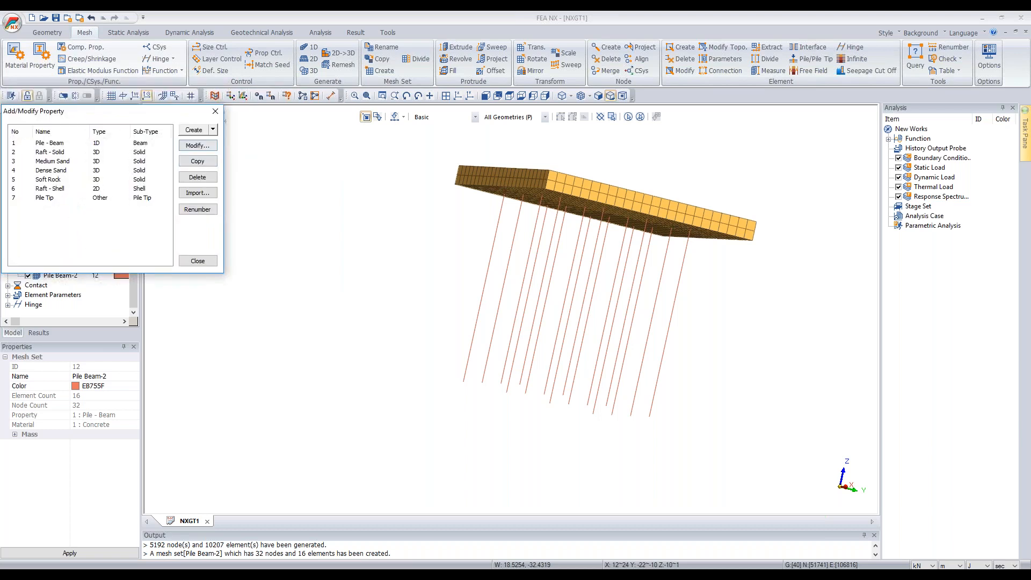
pyautogui.click(212, 129)
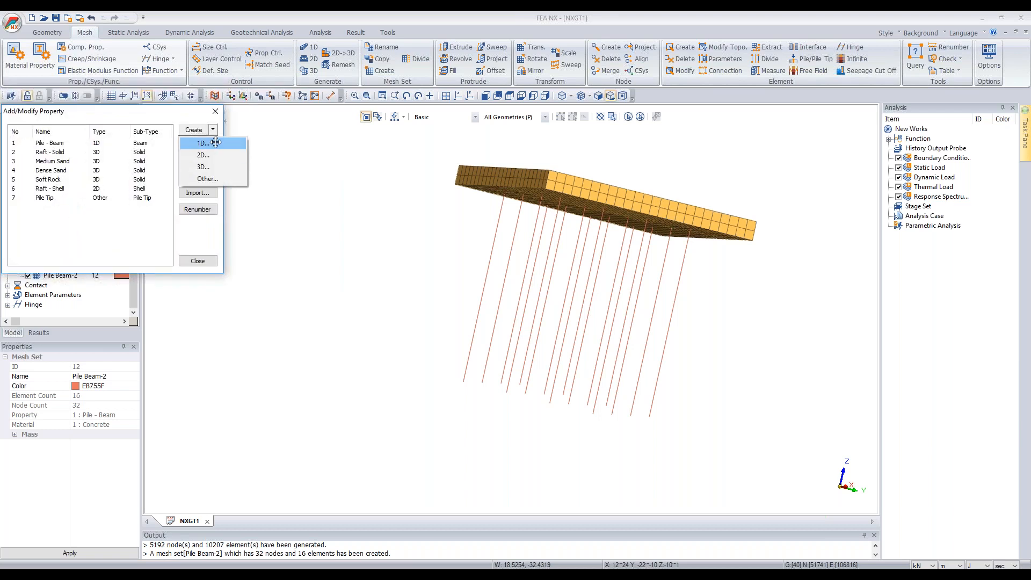
pyautogui.click(213, 144)
pyautogui.click(248, 139)
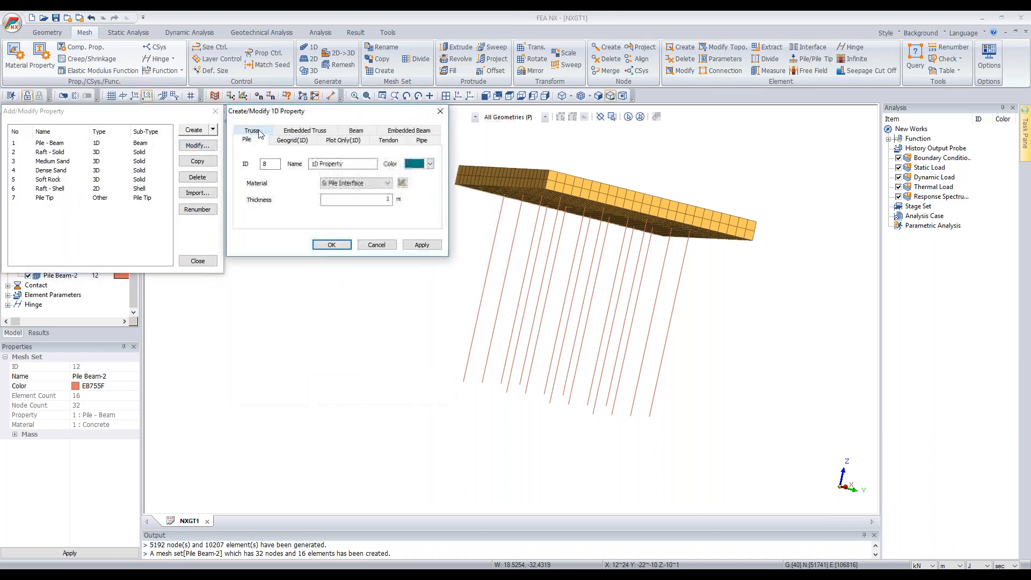
pyautogui.click(359, 182)
pyautogui.click(361, 181)
pyautogui.moveTo(355, 164); pyautogui.dragTo(196, 161)
pyautogui.write('Pile Interface')
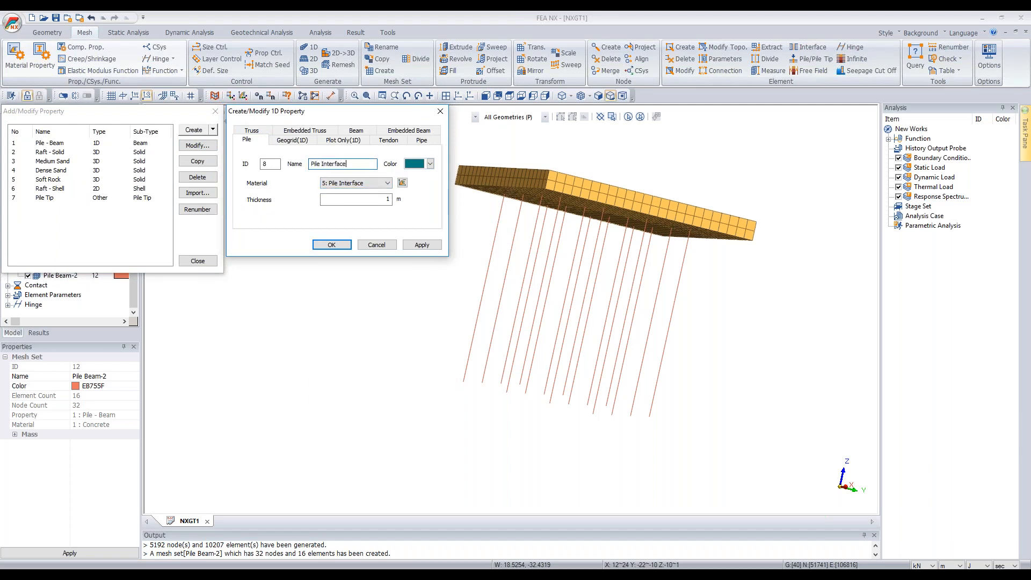
pyautogui.click(333, 242)
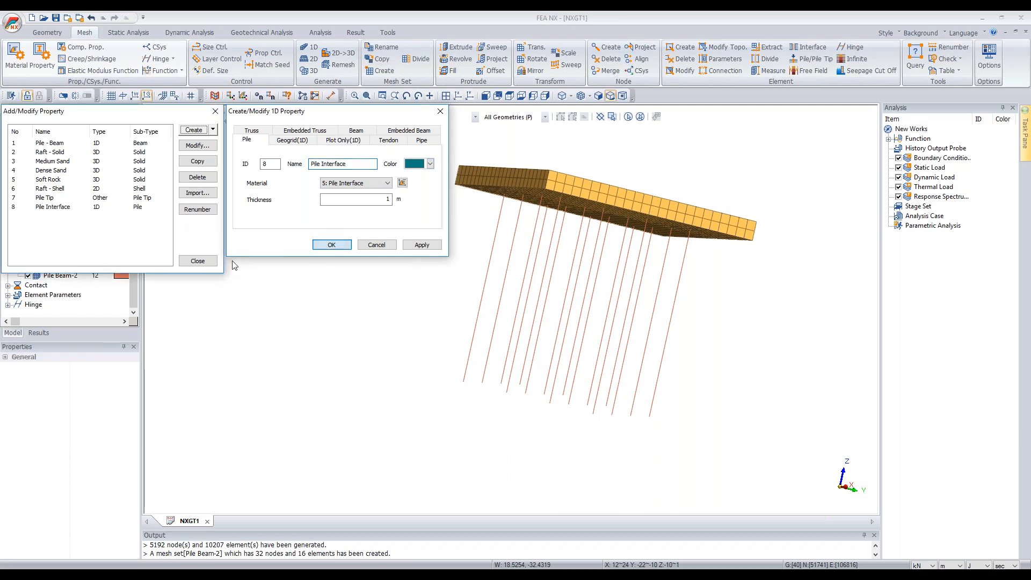
pyautogui.click(197, 261)
# Step: Create pile elements on all 16 pile beams with the Pile Interface property in a mesh set named Pile Interface
pyautogui.click(816, 59)
pyautogui.moveTo(96, 112); pyautogui.dragTo(343, 173)
pyautogui.click(486, 96)
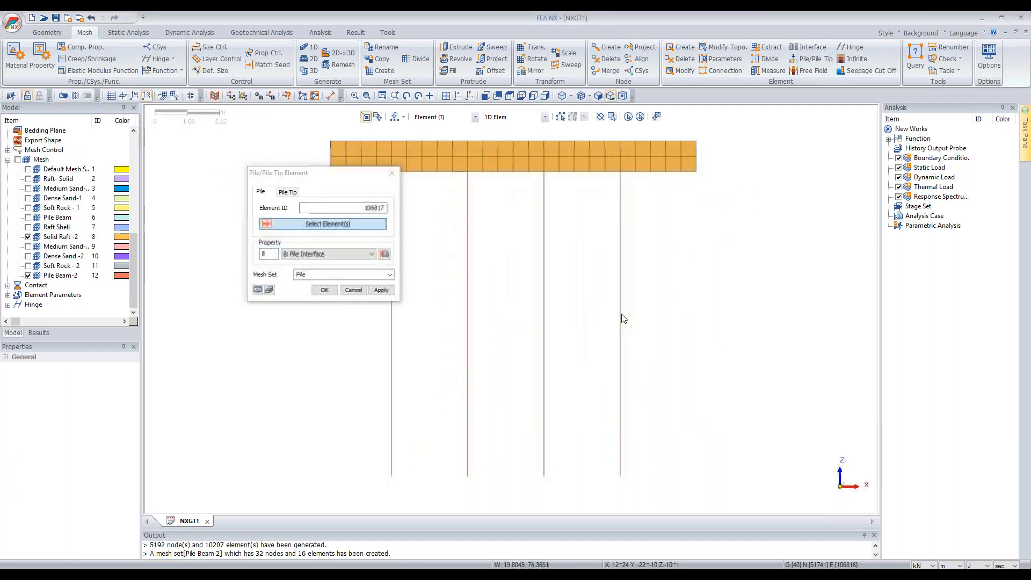
pyautogui.moveTo(682, 278); pyautogui.dragTo(420, 295)
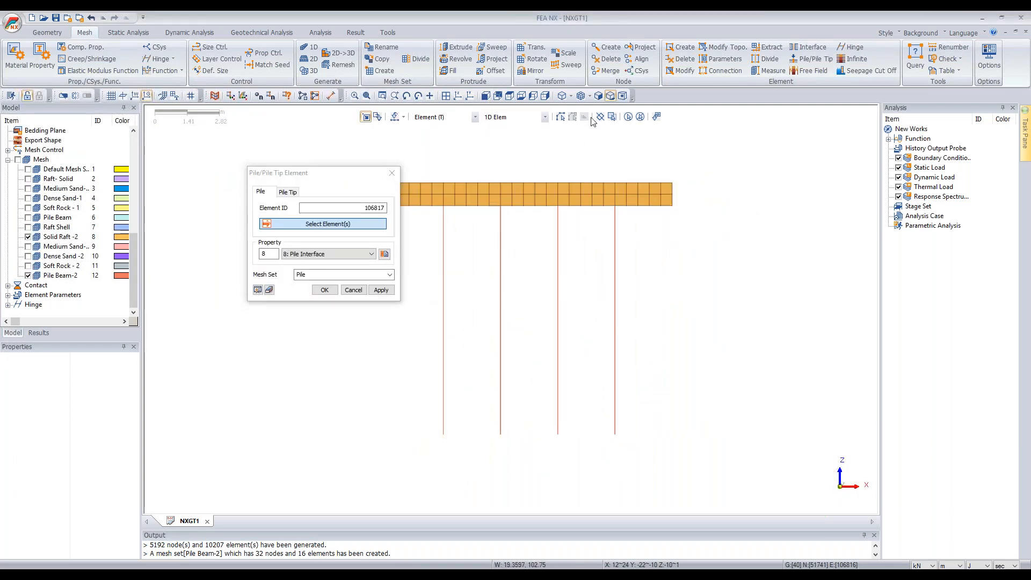
pyautogui.moveTo(709, 258); pyautogui.dragTo(414, 344)
pyautogui.click(605, 117)
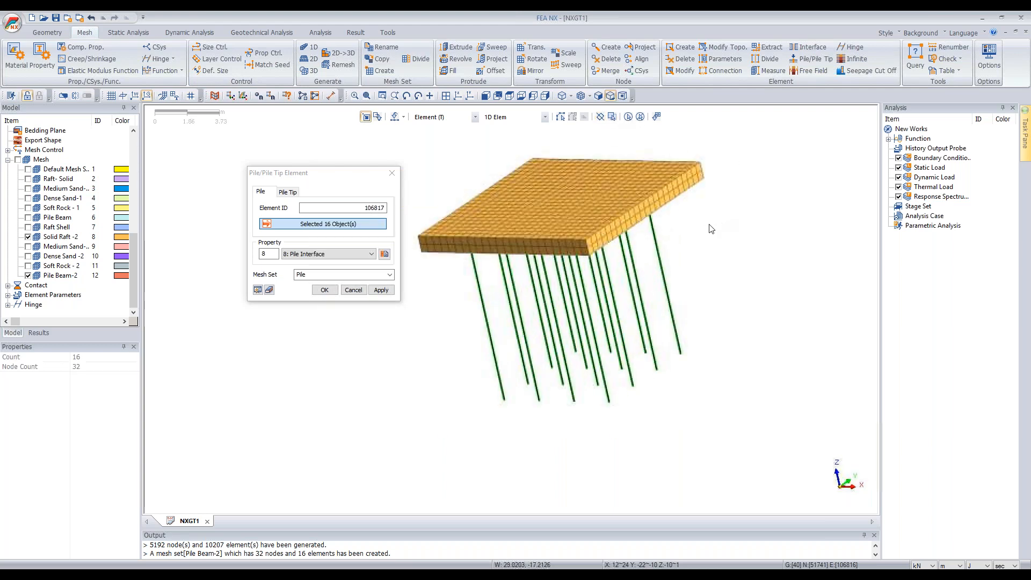
pyautogui.moveTo(709, 225); pyautogui.dragTo(615, 268, button='middle')
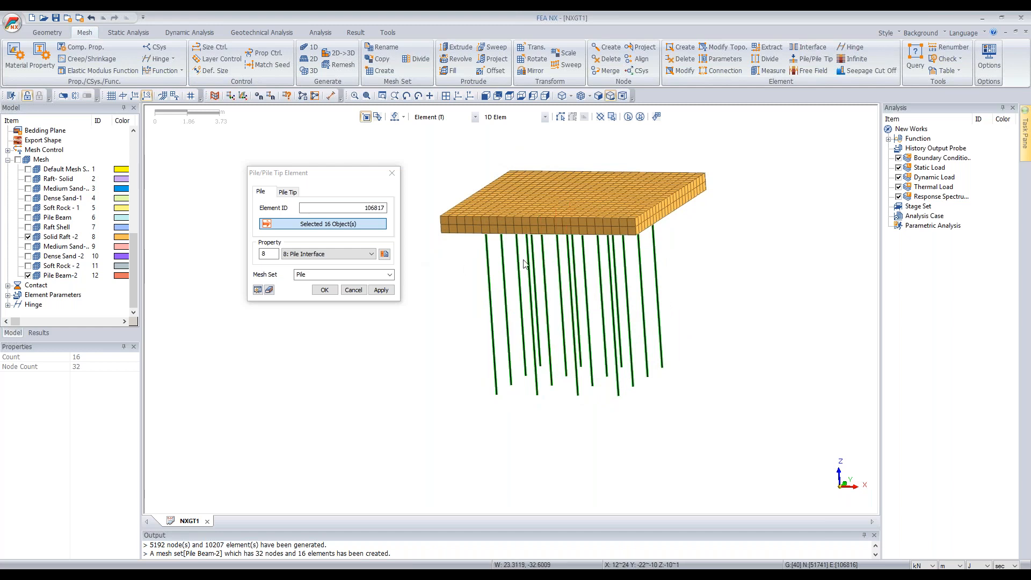
pyautogui.click(323, 275)
pyautogui.click(324, 276)
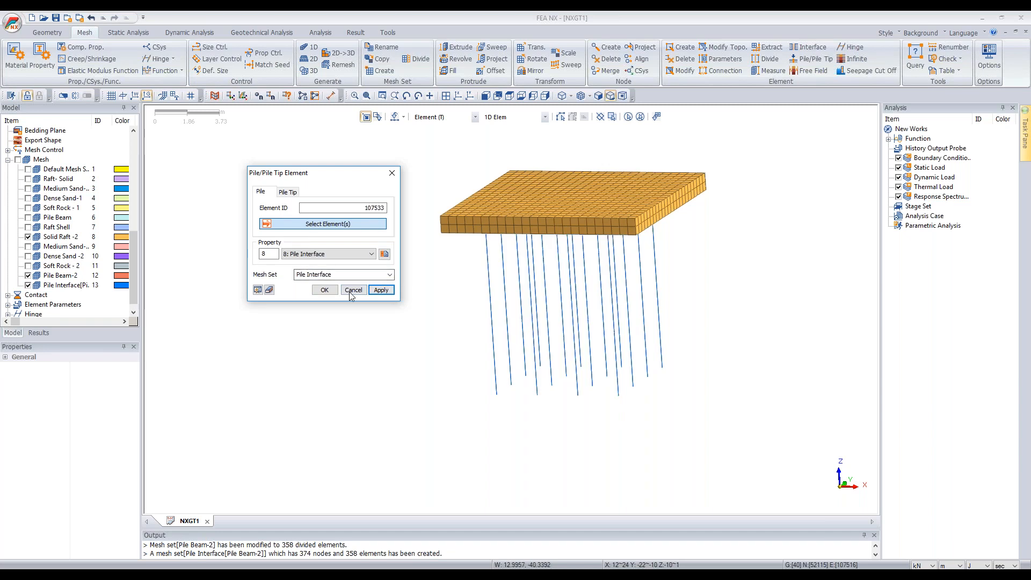
pyautogui.click(351, 290)
# Step: Display the nodes of the Pile Interface mesh set, examine their distribution along the piles, and turn the node display off again
pyautogui.rightClick(76, 286)
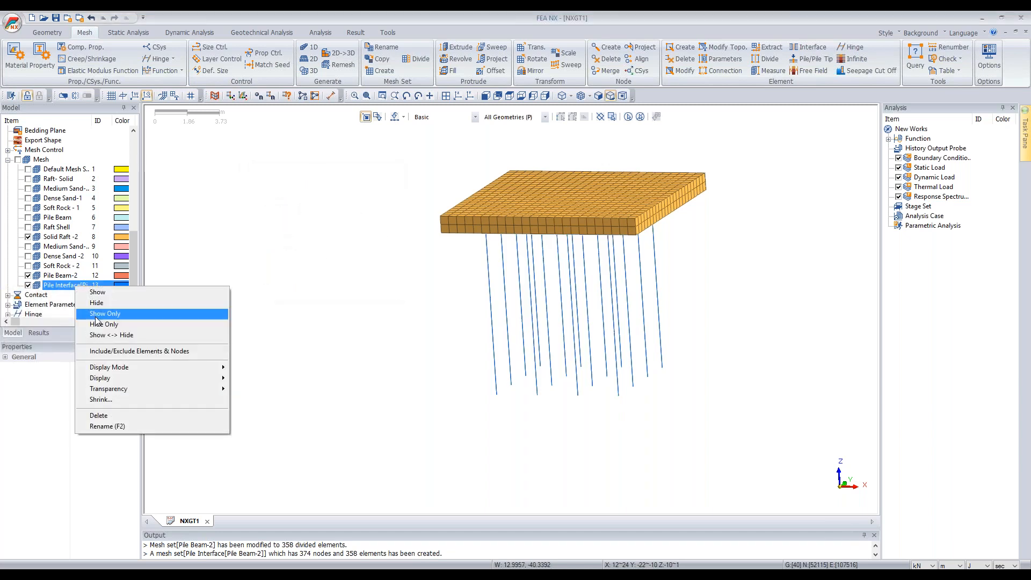
pyautogui.click(76, 279)
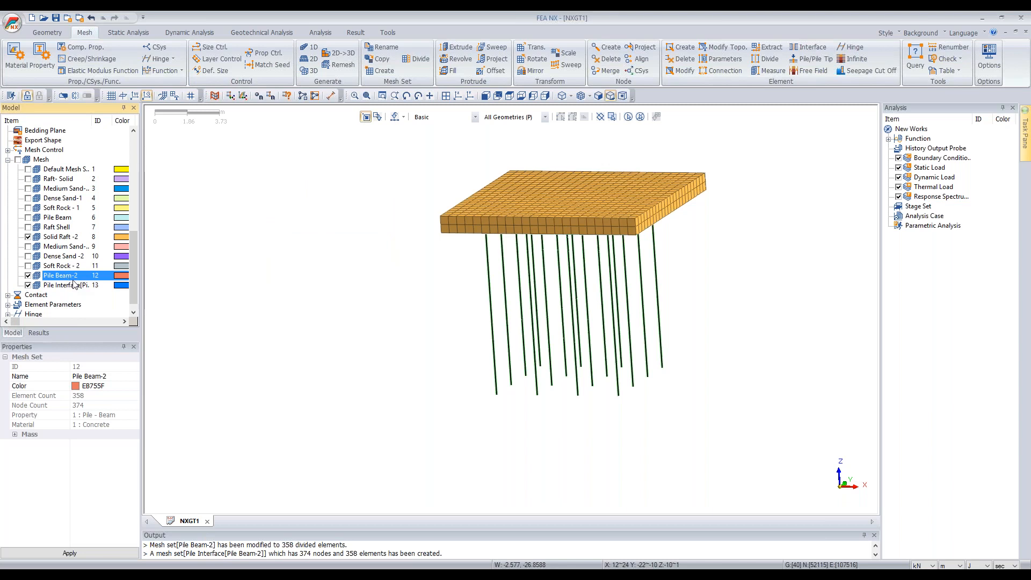
pyautogui.rightClick(74, 287)
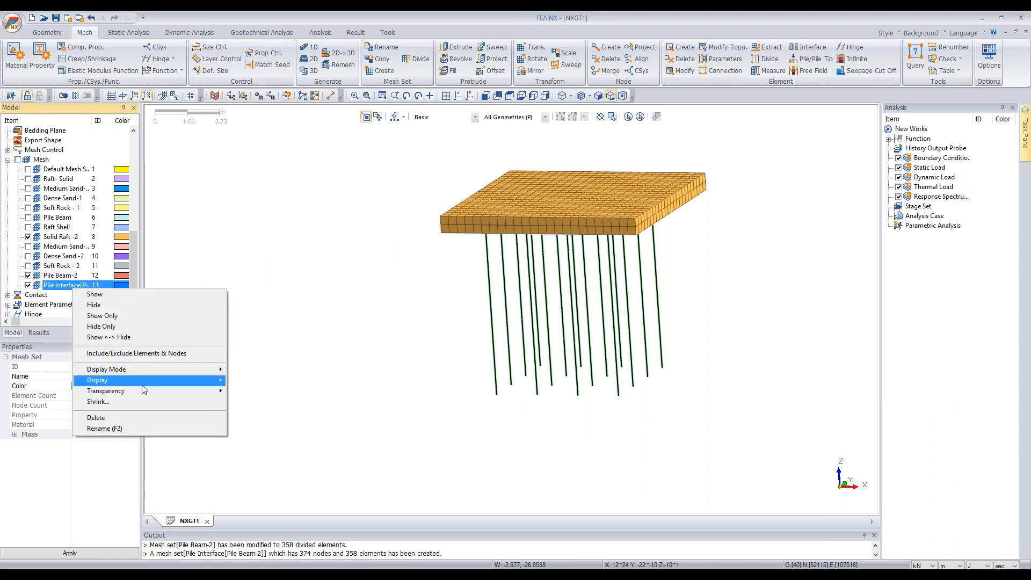
pyautogui.moveTo(142, 382)
pyautogui.click(280, 380)
pyautogui.moveTo(586, 290); pyautogui.dragTo(472, 241, button='middle')
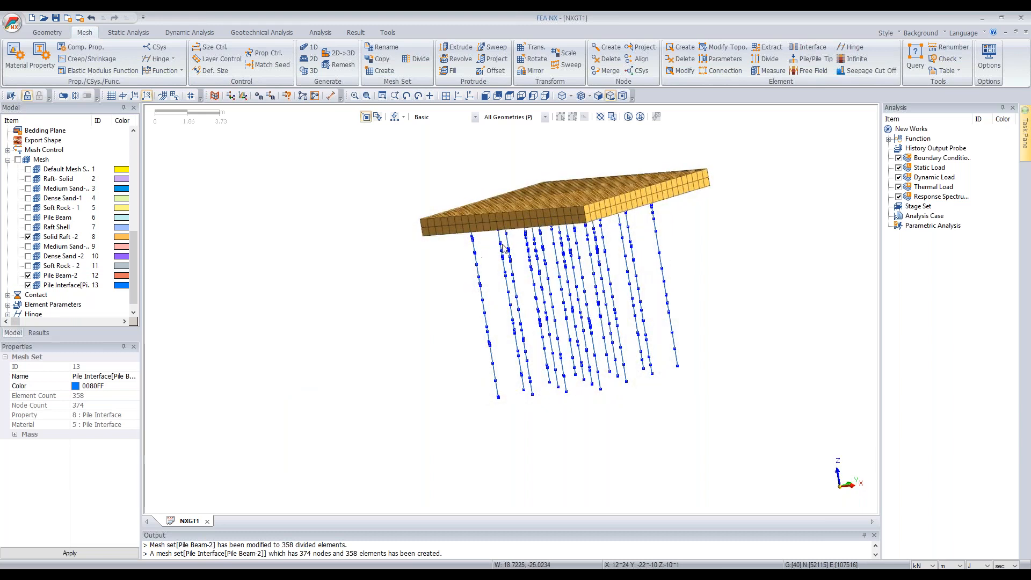
pyautogui.moveTo(565, 256); pyautogui.dragTo(522, 243, button='middle')
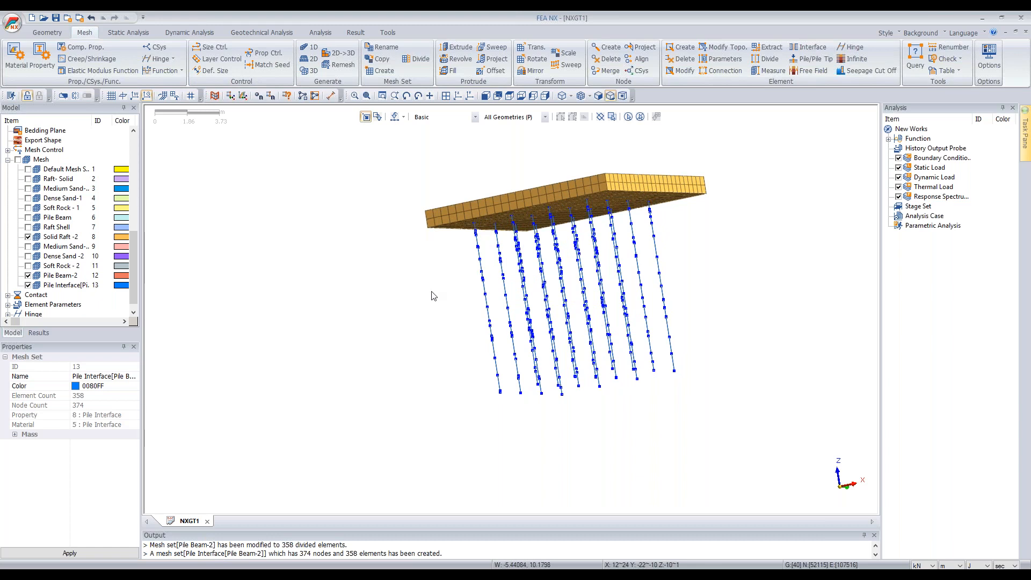
pyautogui.moveTo(522, 276); pyautogui.dragTo(471, 242, button='middle')
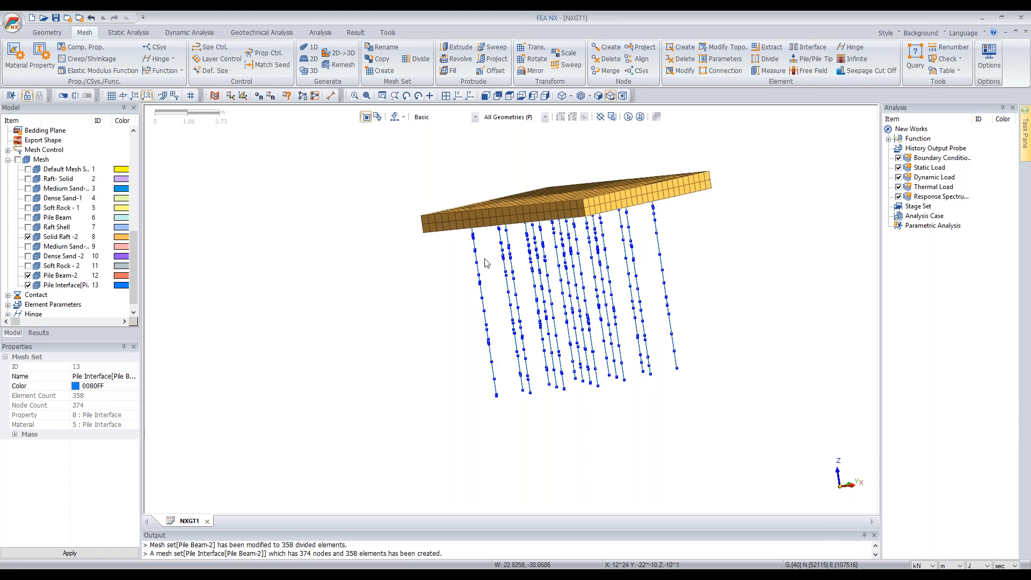
pyautogui.scroll(2, 479, 240)
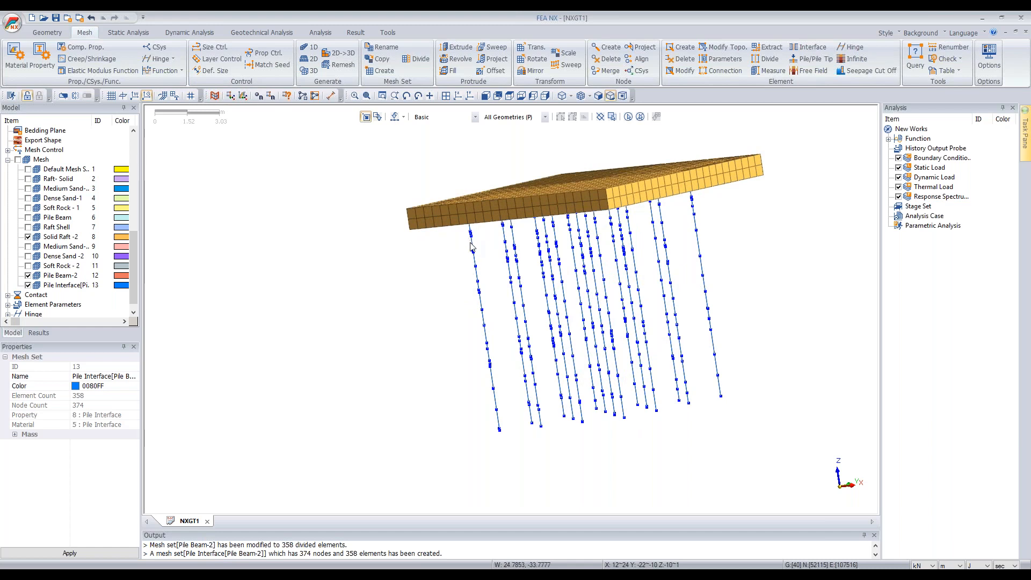
pyautogui.moveTo(659, 310); pyautogui.dragTo(678, 329, button='middle')
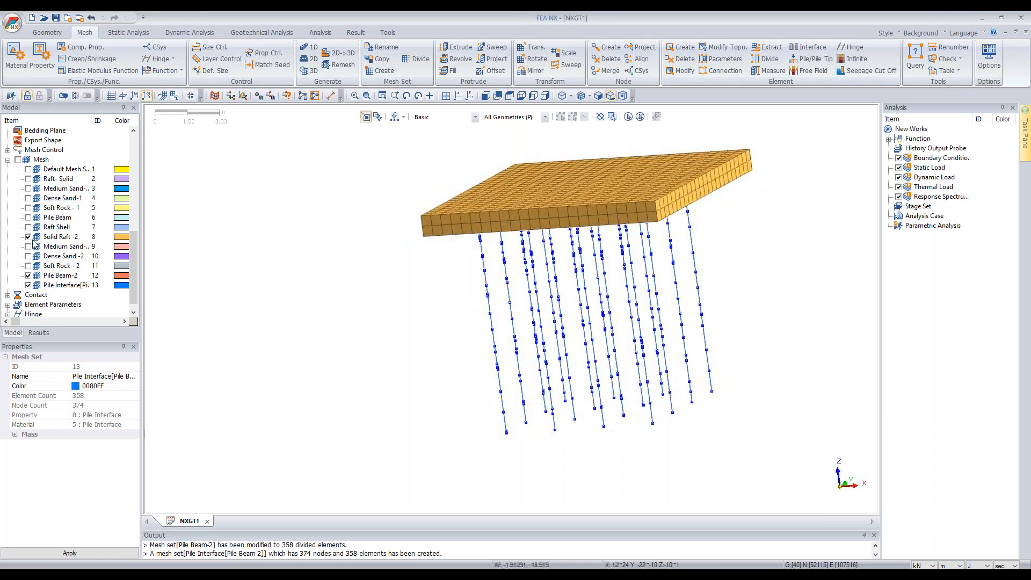
pyautogui.rightClick(75, 285)
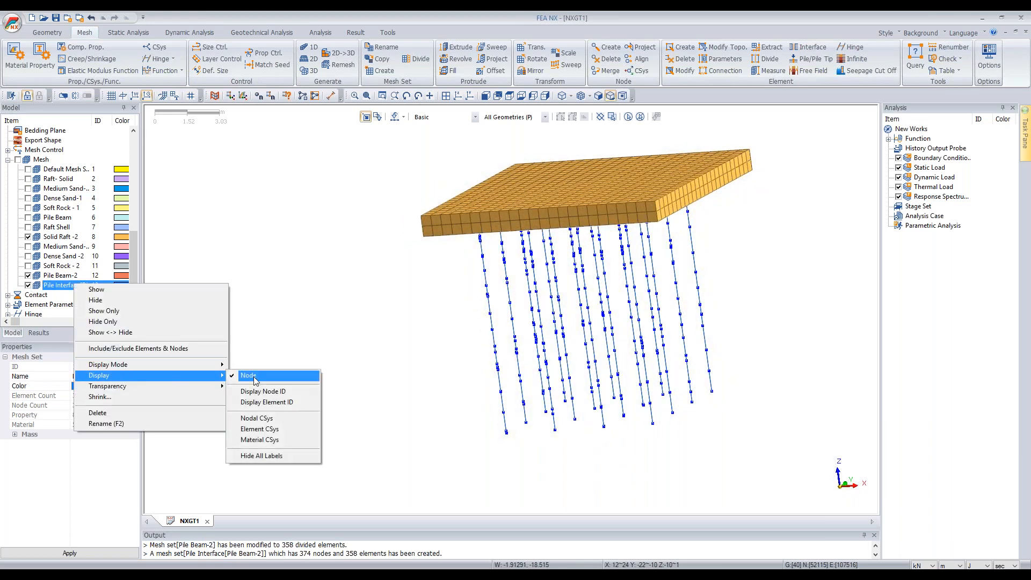
pyautogui.click(257, 376)
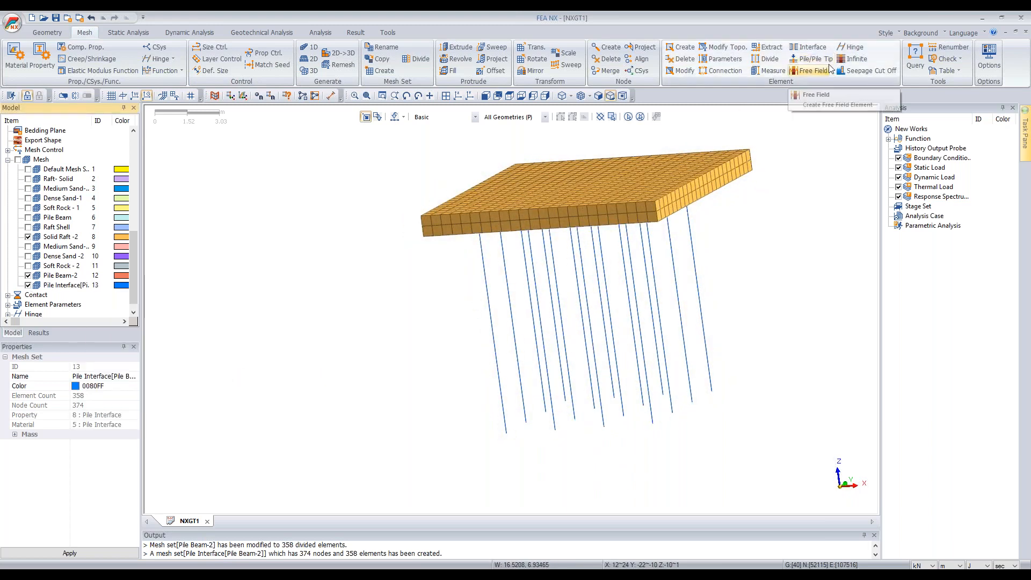
# Step: Set up pile tip elements with the Pile Tip property and select the nodes at the lower ends of the piles
pyautogui.click(813, 58)
pyautogui.click(179, 145)
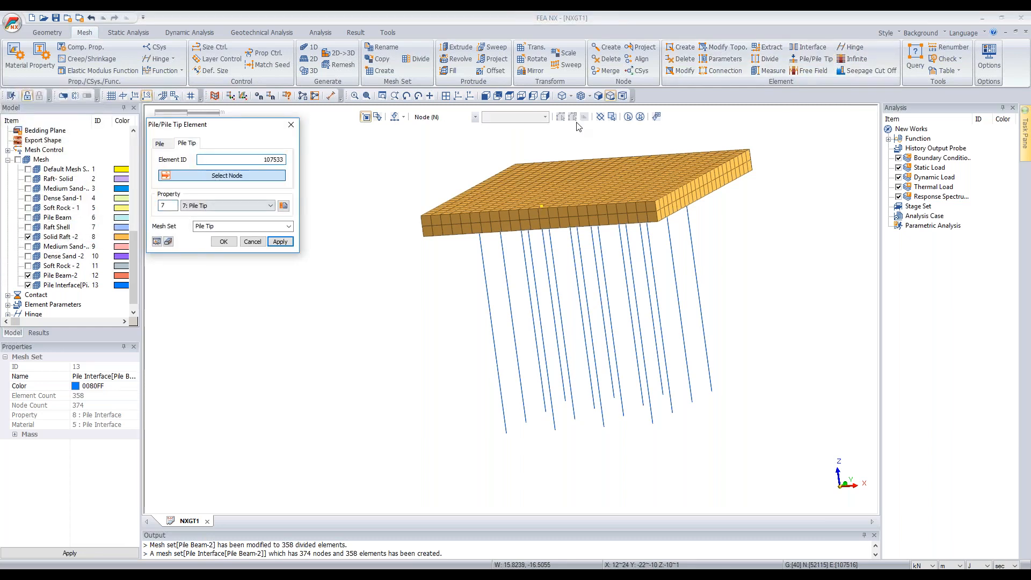
pyautogui.click(486, 95)
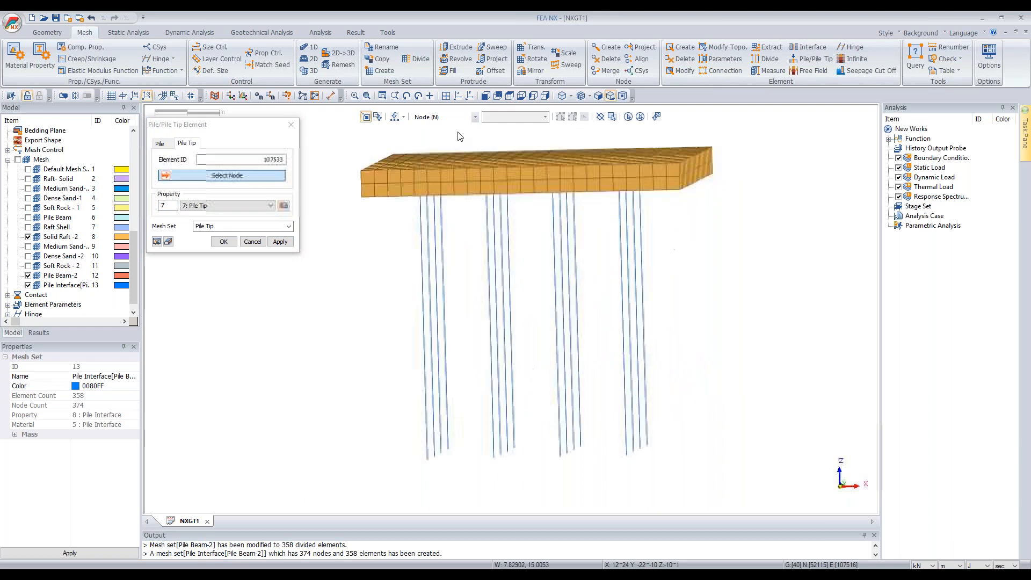
pyautogui.moveTo(455, 466); pyautogui.dragTo(662, 492)
# Step: Deselect the extra nodes above the pile ends, cancel the save prompt, and create pile tip elements on the 16 end nodes in mesh set Pile Tip
pyautogui.moveTo(569, 273); pyautogui.dragTo(477, 325, button='middle')
pyautogui.scroll(3, 376, 483)
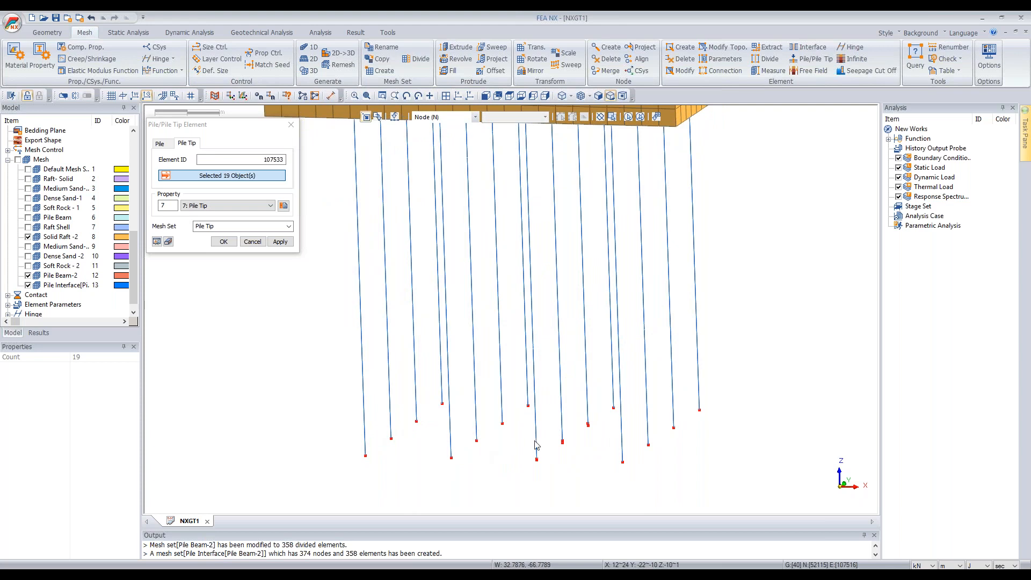
pyautogui.scroll(4, 592, 440)
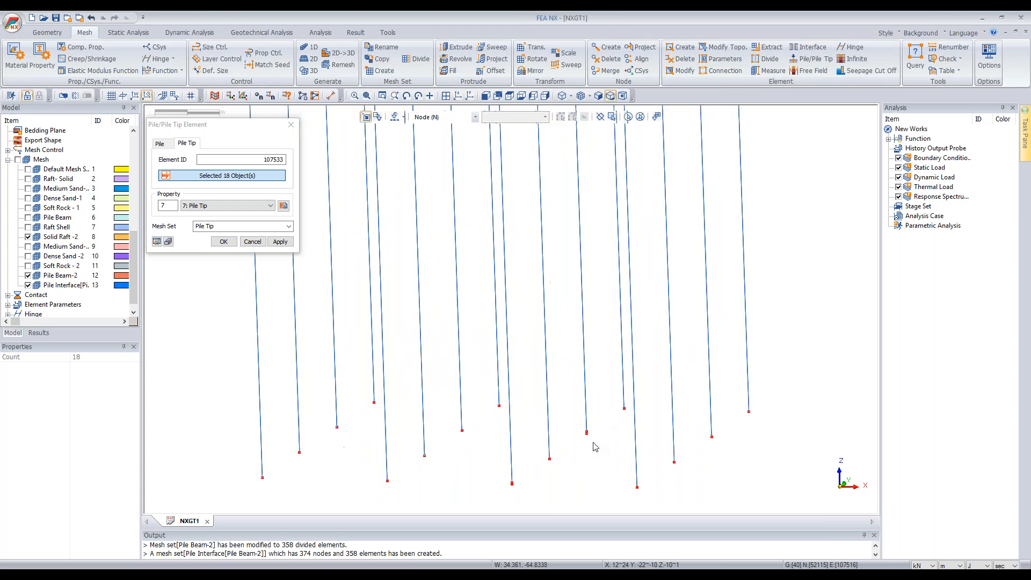
pyautogui.scroll(-4, 598, 277)
pyautogui.scroll(5, 536, 455)
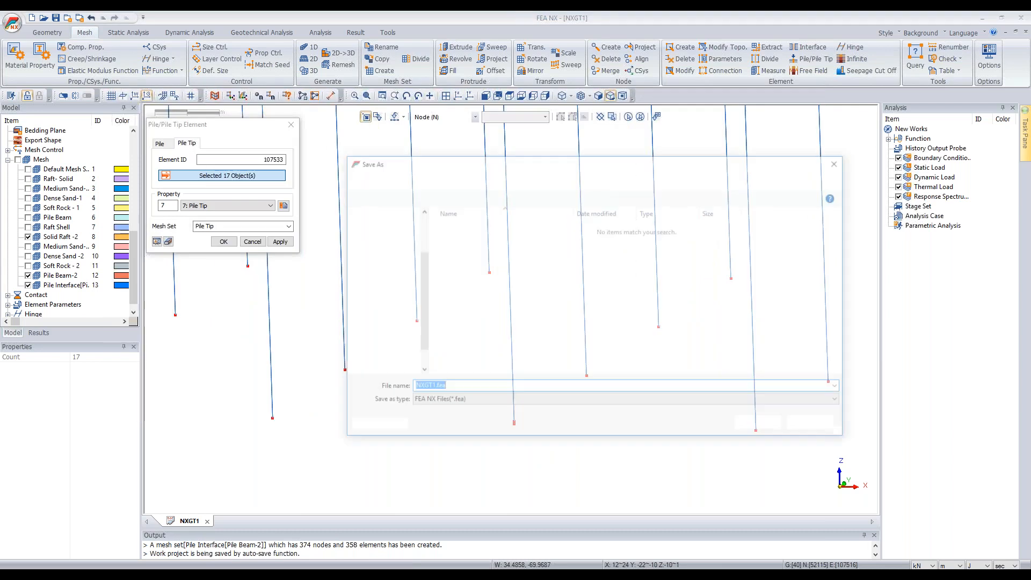
pyautogui.click(813, 423)
pyautogui.scroll(3, 516, 437)
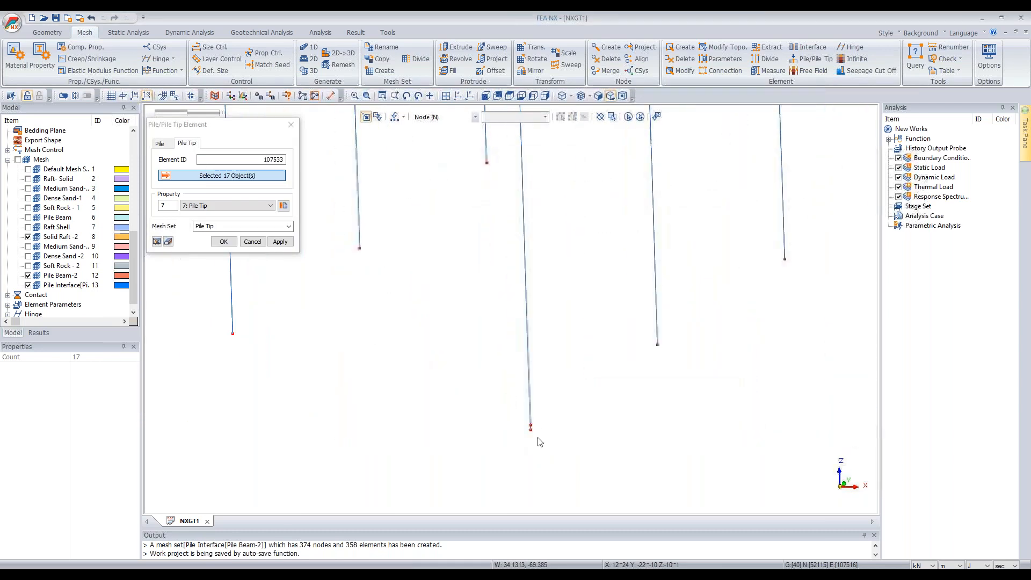
pyautogui.scroll(-5, 539, 343)
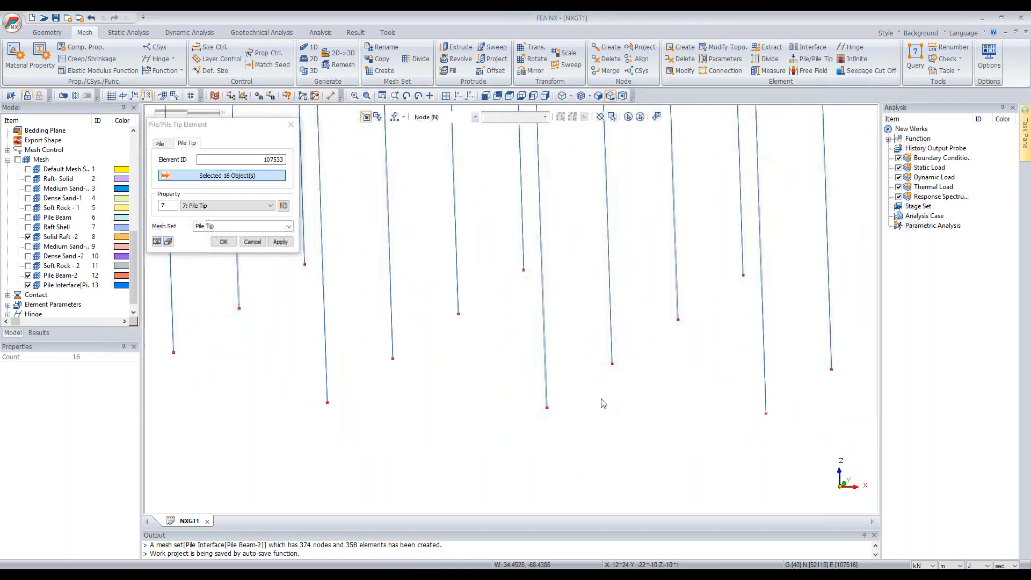
pyautogui.scroll(-2, 563, 394)
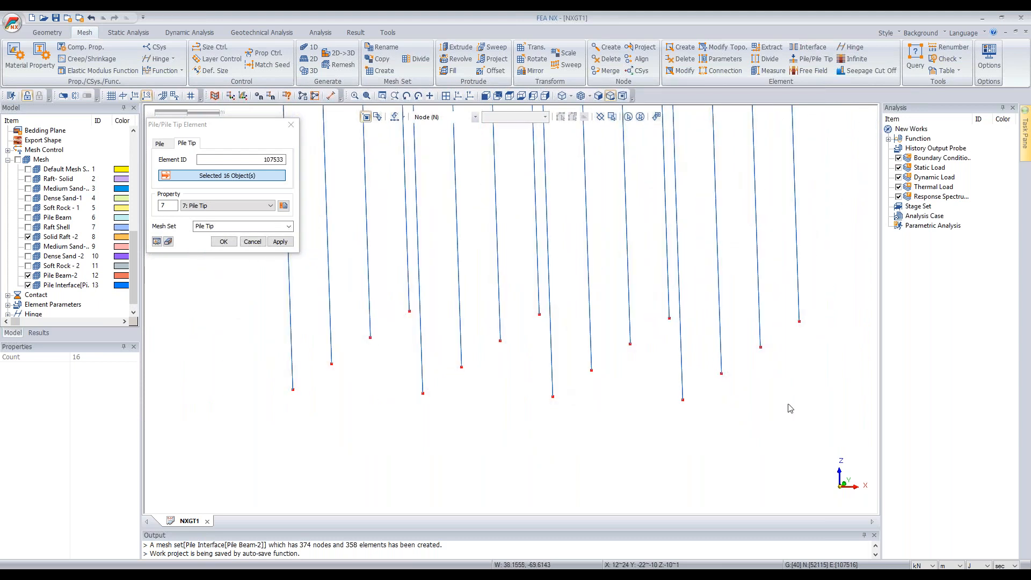
pyautogui.scroll(5, 703, 325)
pyautogui.scroll(-5, 559, 295)
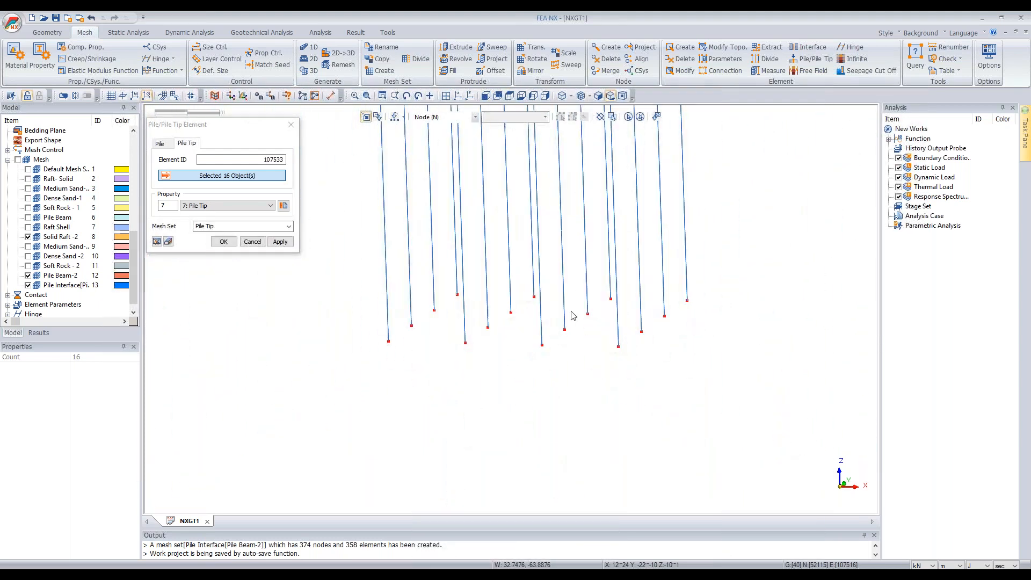
pyautogui.scroll(-4, 502, 455)
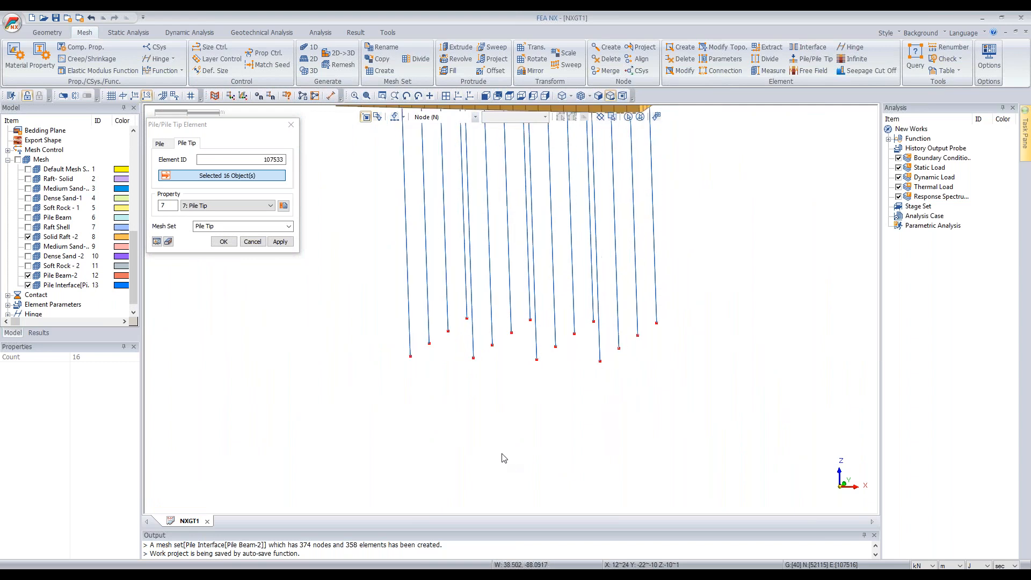
pyautogui.click(223, 242)
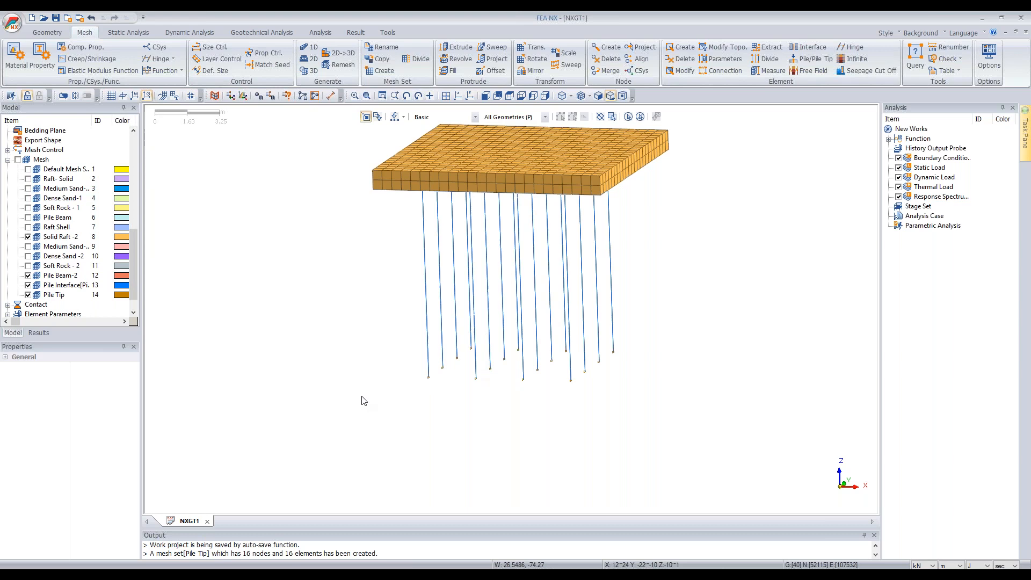
# Step: Examine the underside of the raft where the pile heads meet the Solid Raft -2 mesh
pyautogui.scroll(-2, 467, 456)
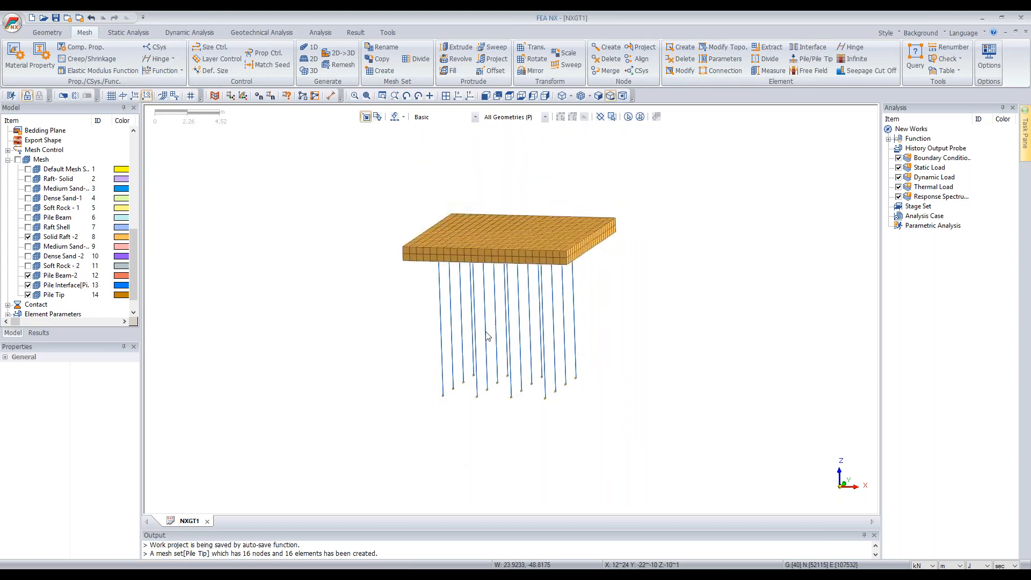
pyautogui.moveTo(513, 275); pyautogui.dragTo(477, 218, button='middle')
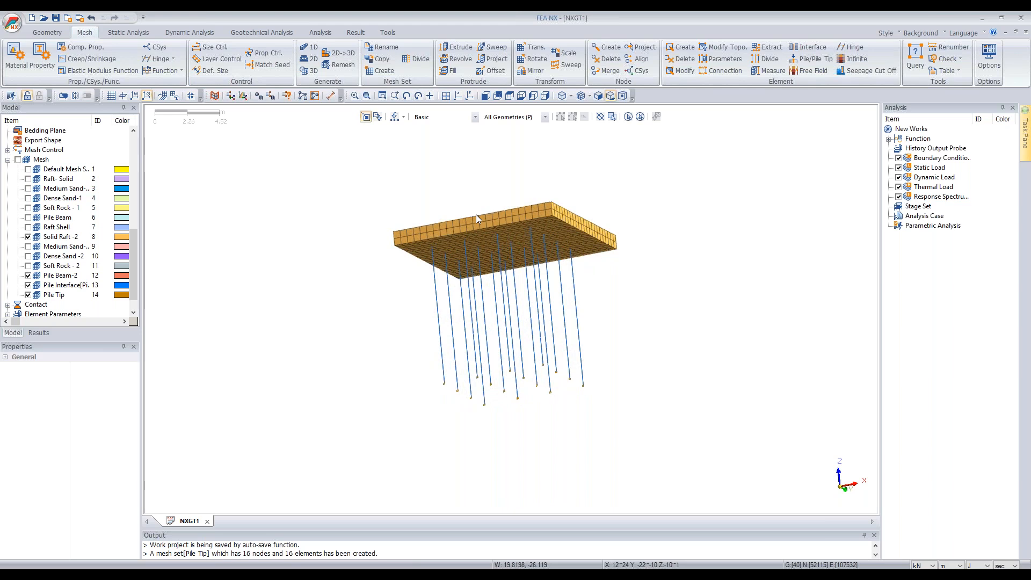
pyautogui.scroll(5, 476, 214)
pyautogui.scroll(7, 474, 253)
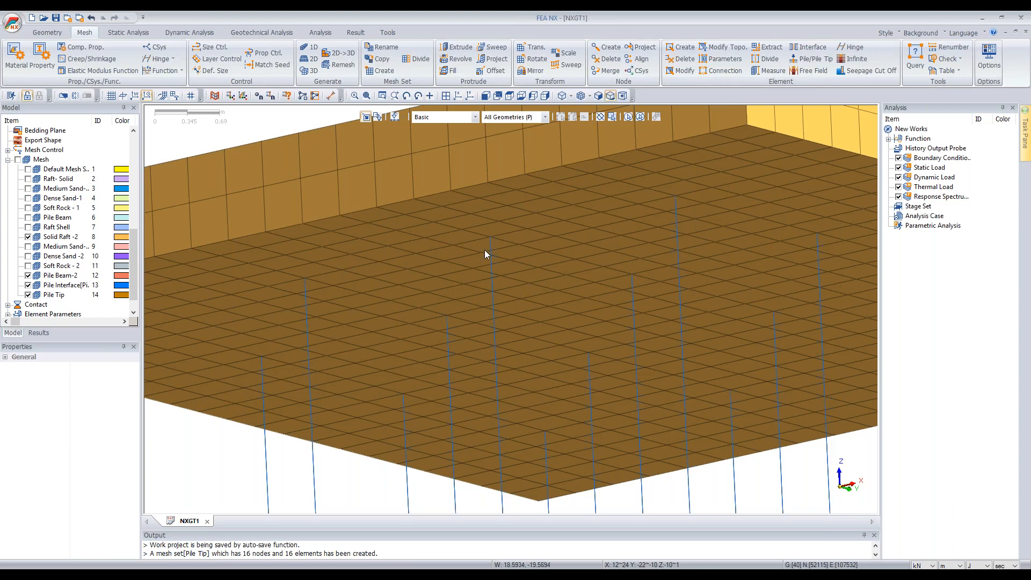
# Step: Set up a merge of selected nodes and pick all the nodes along the underside of the Solid Raft -2 mesh
pyautogui.scroll(-6, 484, 262)
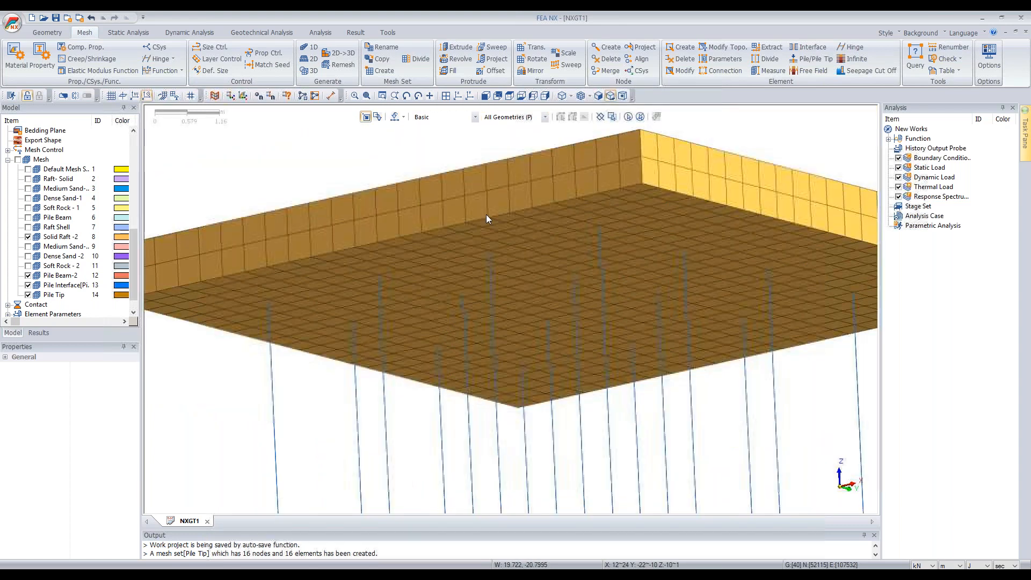
pyautogui.moveTo(490, 259); pyautogui.dragTo(495, 295, button='middle')
pyautogui.moveTo(534, 327); pyautogui.dragTo(540, 290, button='middle')
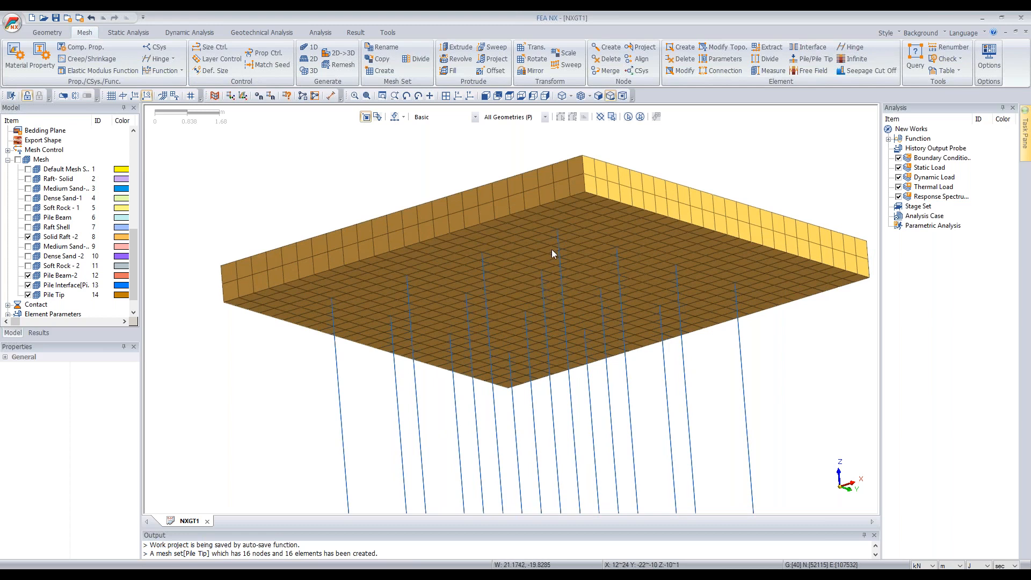
pyautogui.click(608, 71)
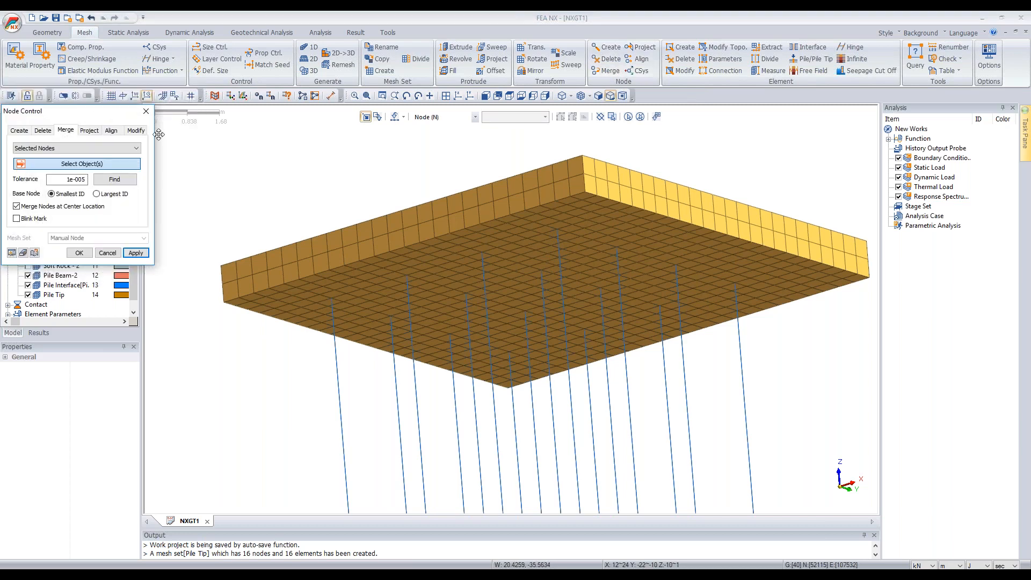
pyautogui.click(486, 98)
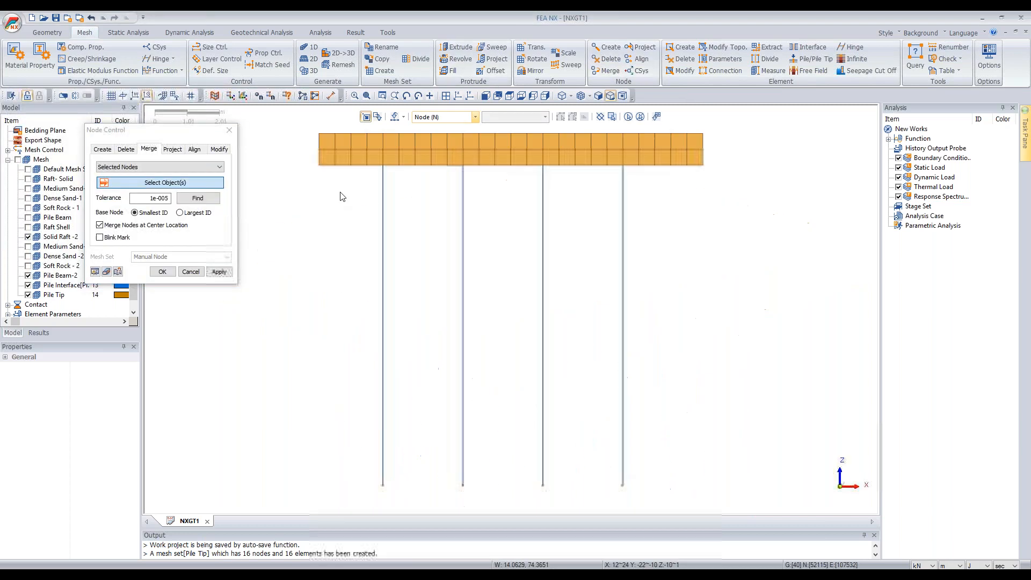
pyautogui.moveTo(708, 190); pyautogui.dragTo(783, 168)
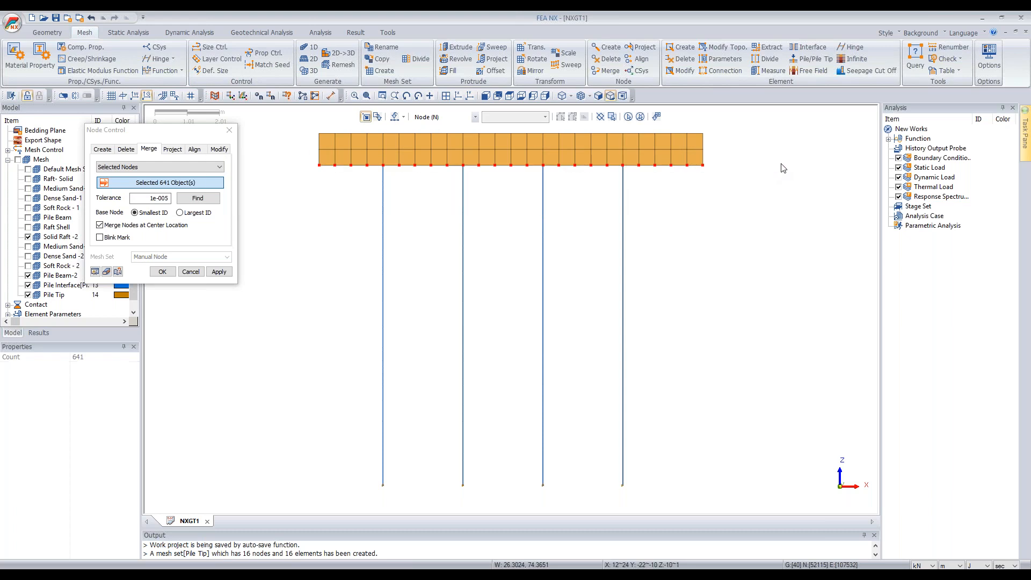
pyautogui.keyDown('ctrl'); pyautogui.moveTo(685, 180); pyautogui.dragTo(491, 283, button='middle'); pyautogui.keyUp('ctrl')
# Step: Find the coincident nodes at the pile heads within a tolerance of 1e-005 and merge them at their center location
pyautogui.click(198, 198)
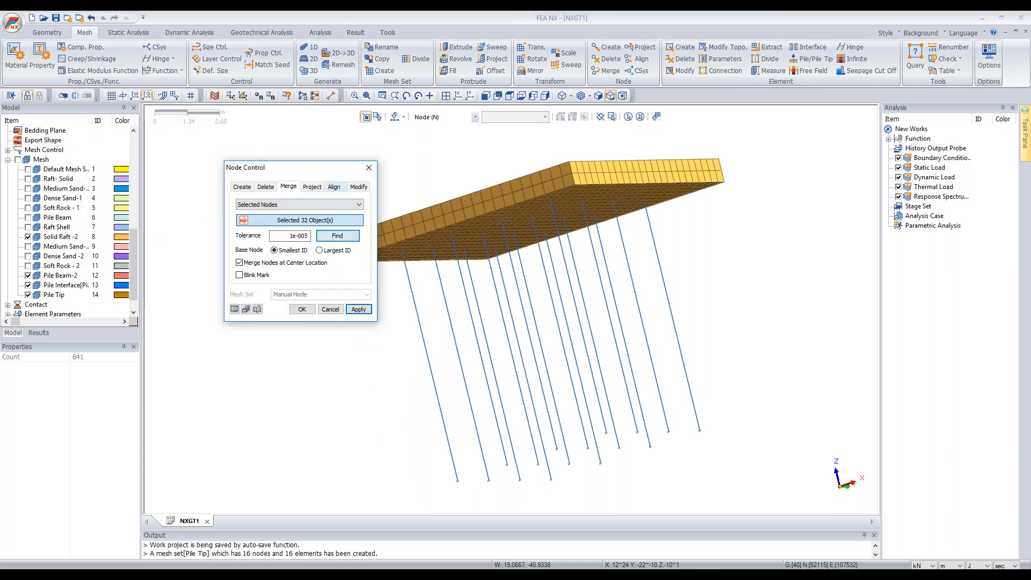
pyautogui.moveTo(332, 170); pyautogui.dragTo(272, 170)
pyautogui.scroll(2, 480, 212)
pyautogui.moveTo(479, 212); pyautogui.dragTo(496, 208, button='middle')
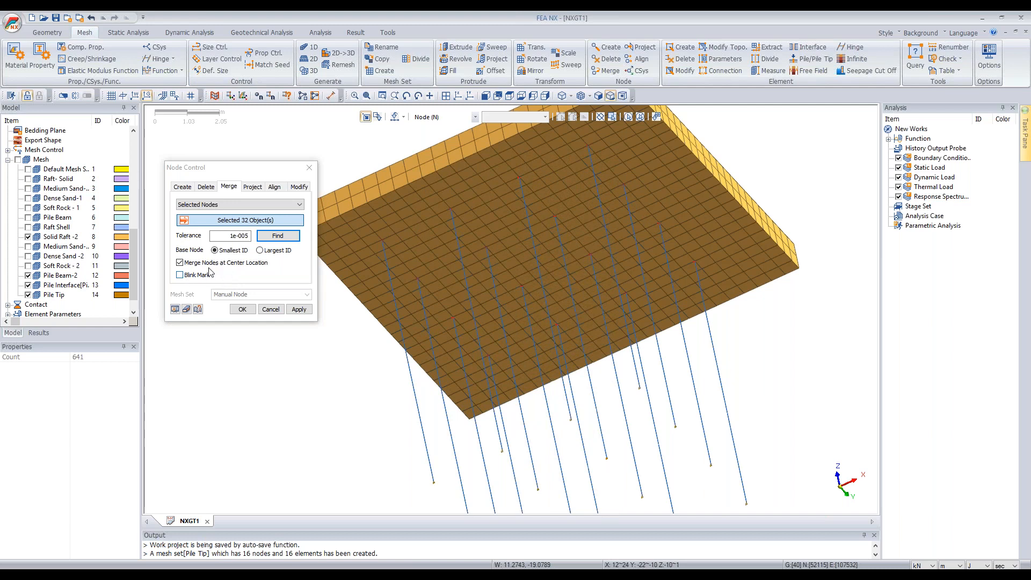
pyautogui.click(243, 310)
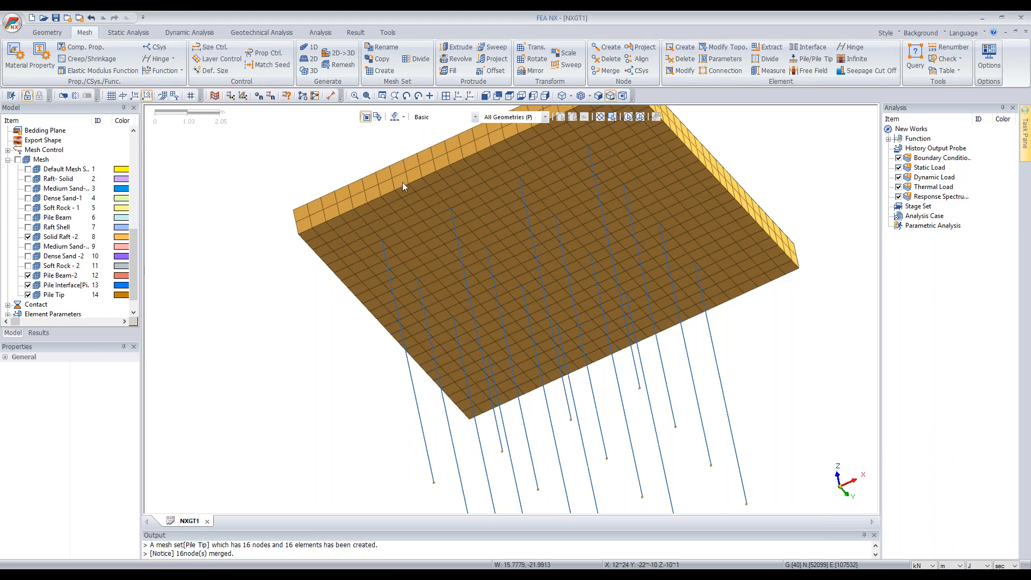
pyautogui.scroll(-1, 68, 213)
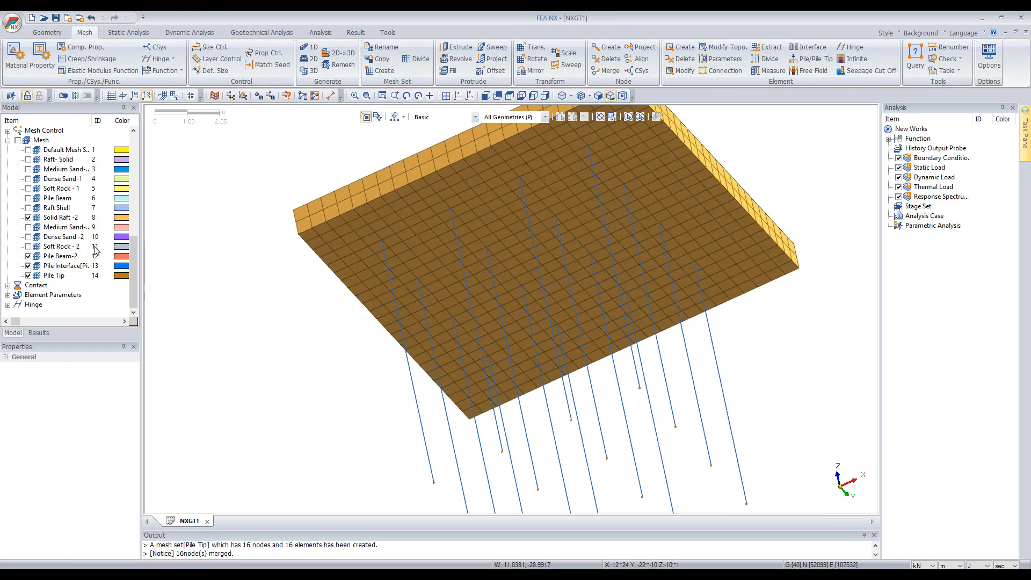
pyautogui.click(691, 52)
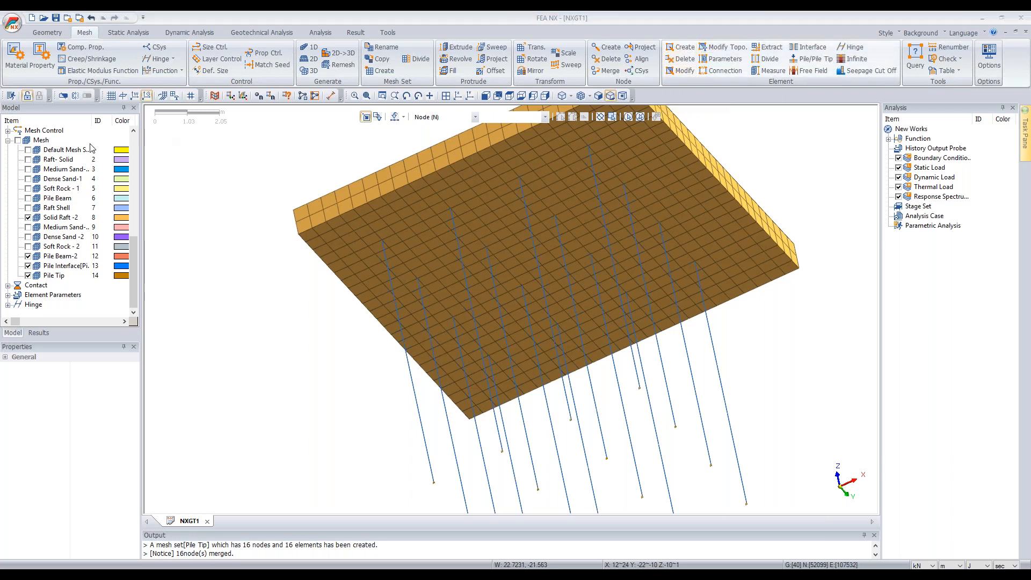
pyautogui.moveTo(93, 115); pyautogui.dragTo(212, 140)
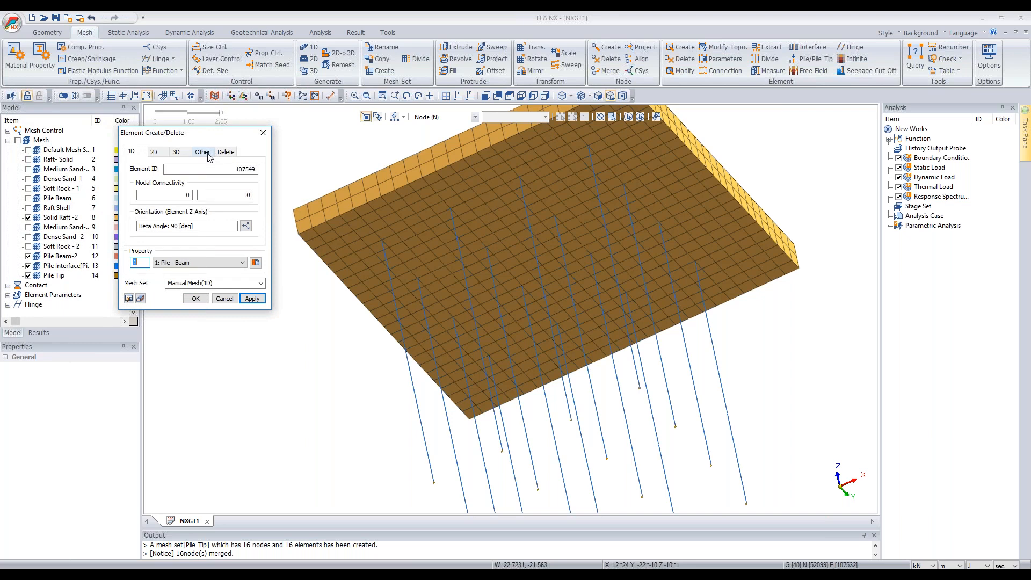
pyautogui.click(201, 154)
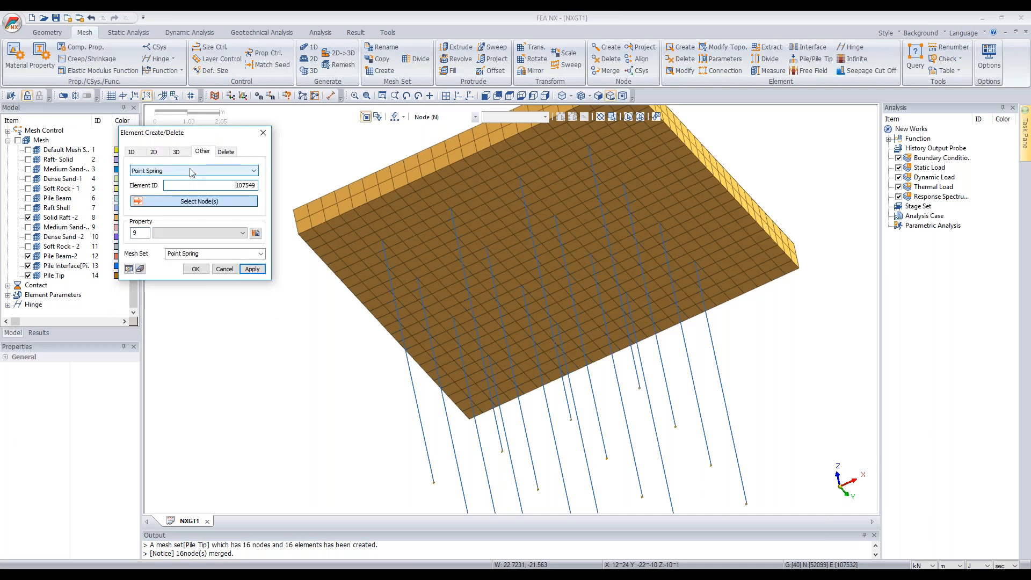
pyautogui.click(193, 170)
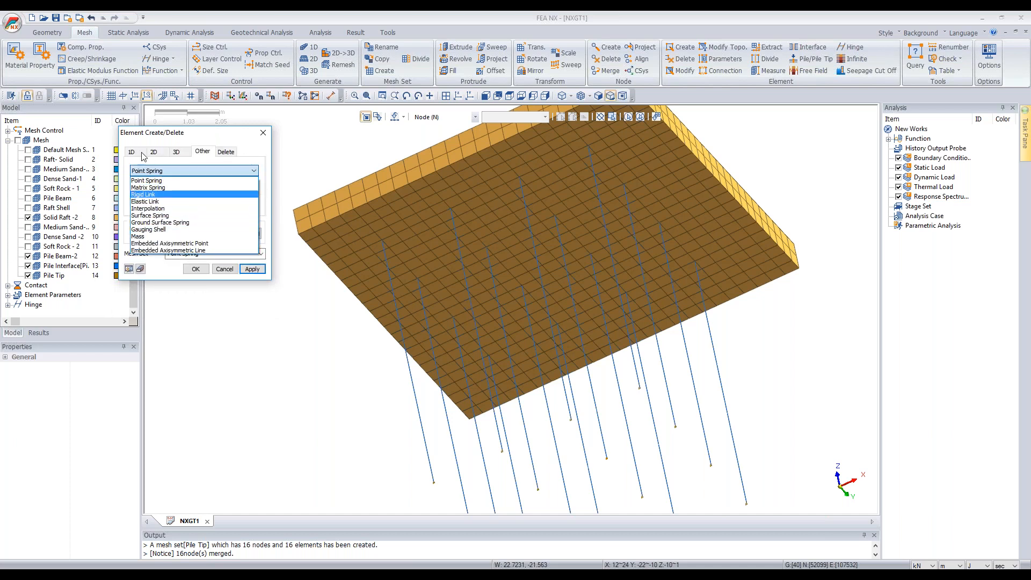
pyautogui.click(253, 132)
pyautogui.click(263, 132)
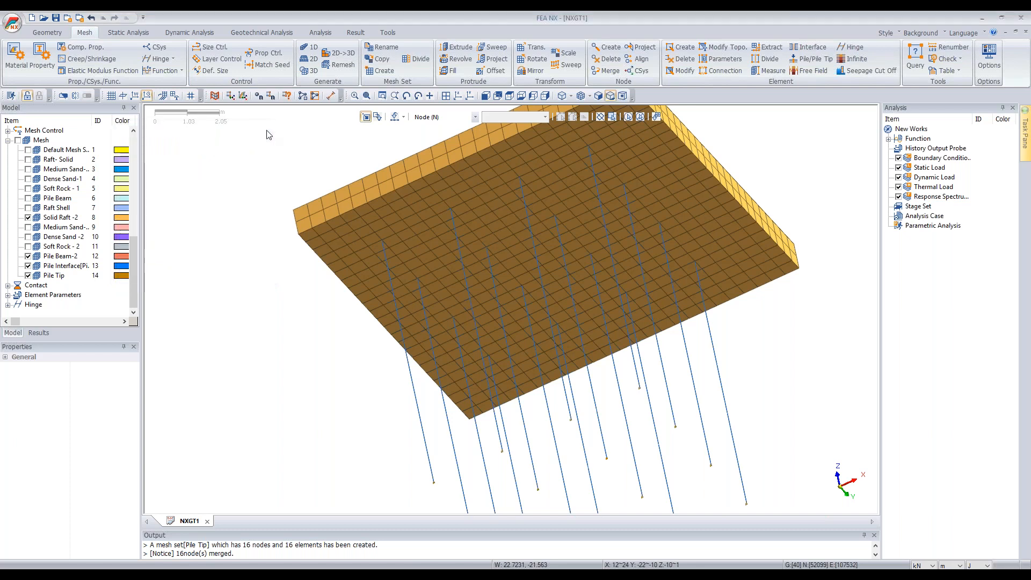
# Step: Set up an Add End Release (Beam/Embedded Beam) parameter for 1D elements and select the uppermost pile elements just below the raft
pyautogui.click(705, 60)
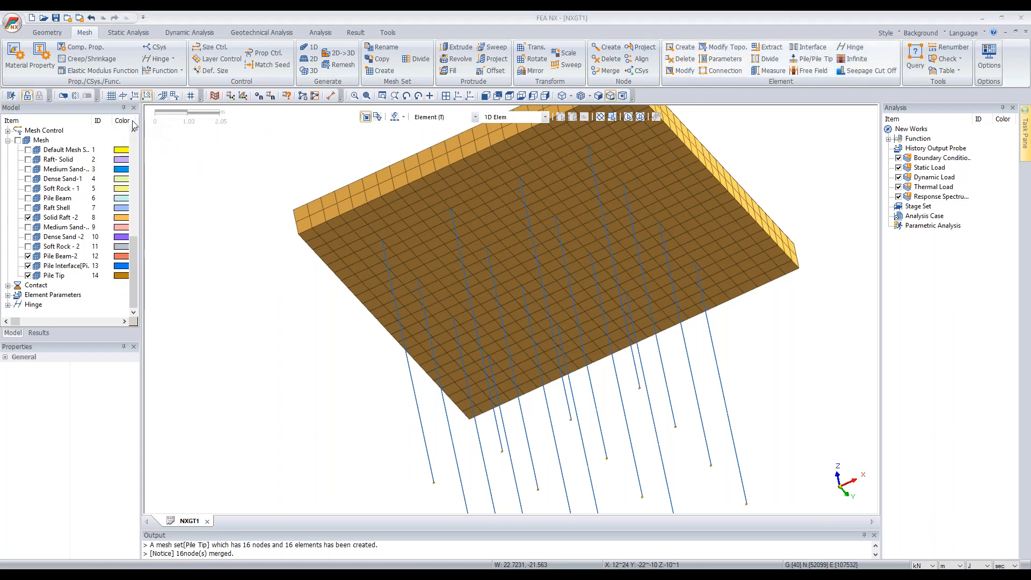
pyautogui.click(215, 152)
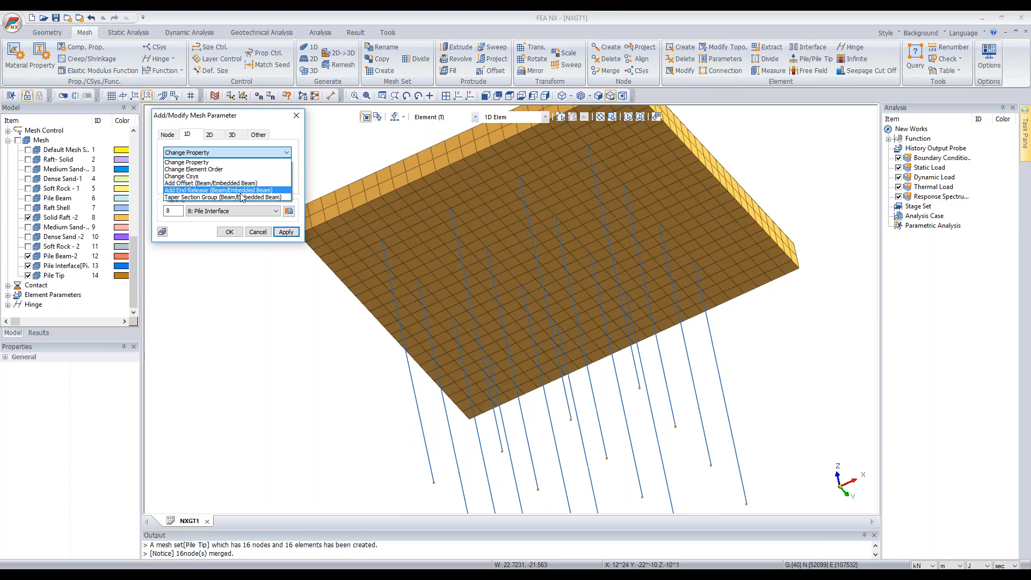
pyautogui.click(226, 191)
pyautogui.click(487, 96)
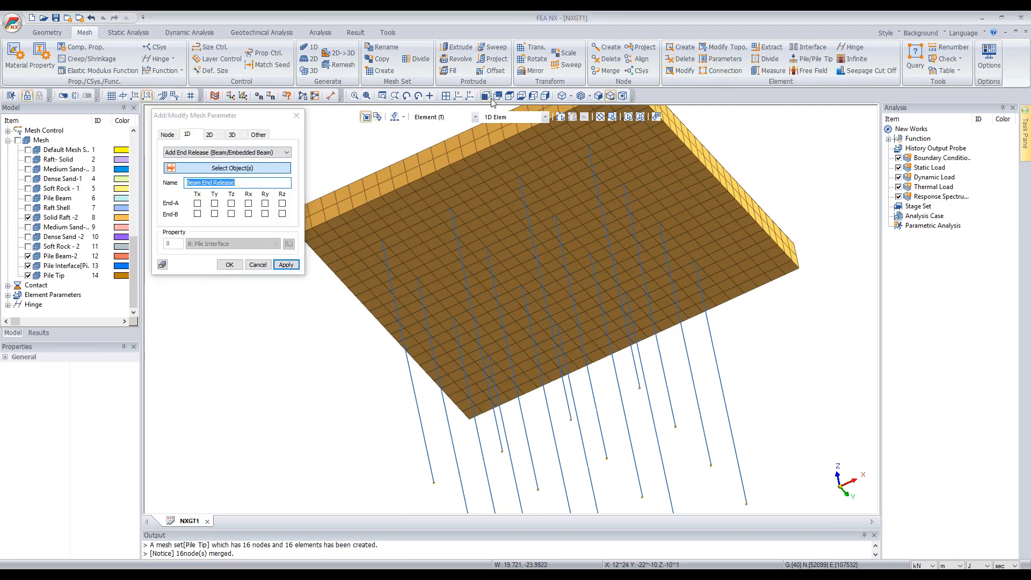
pyautogui.scroll(3, 347, 147)
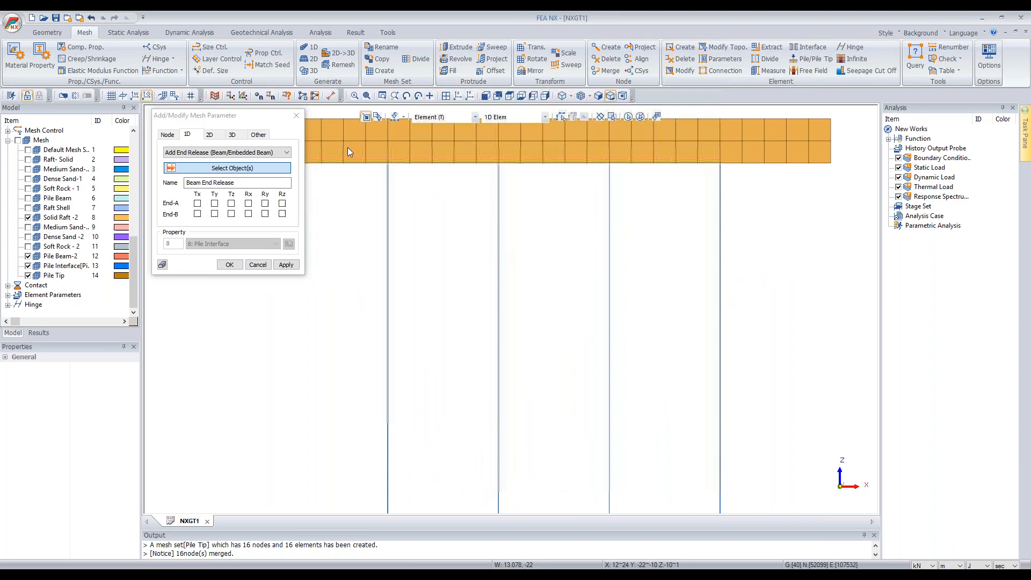
pyautogui.click(600, 115)
pyautogui.moveTo(388, 165); pyautogui.dragTo(787, 192)
pyautogui.scroll(-2, 477, 245)
pyautogui.moveTo(818, 203); pyautogui.dragTo(330, 155, button='middle')
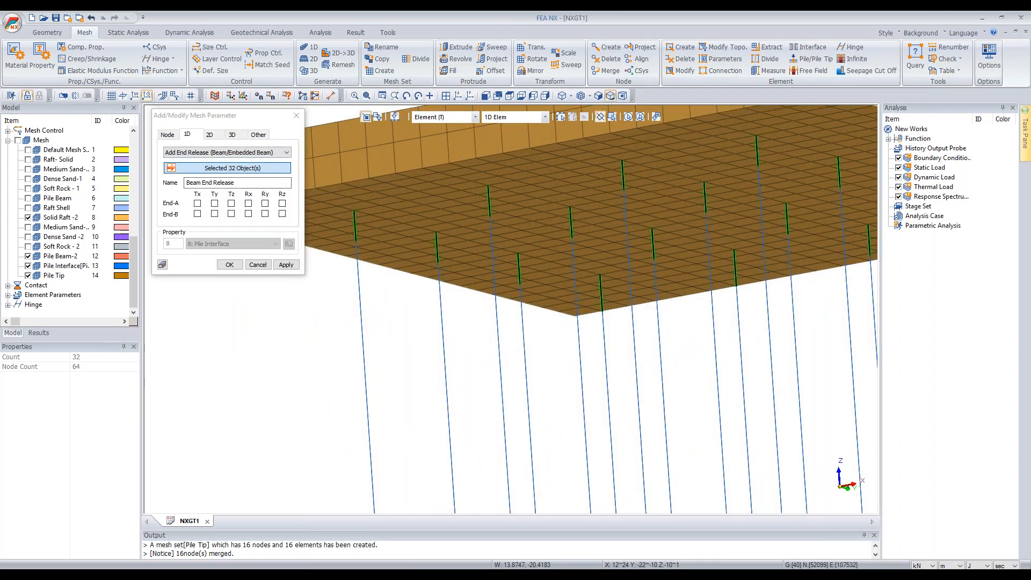
# Step: Check the element coordinate axes along the piles, hide them again, and release rotations Rx, Ry and Rz at End-B
pyautogui.click(232, 96)
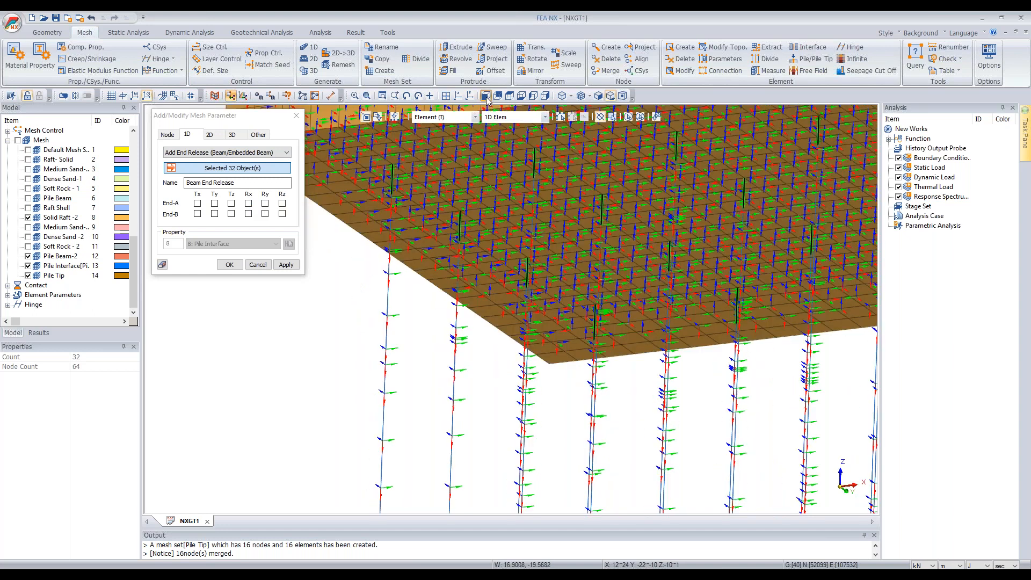
pyautogui.click(378, 116)
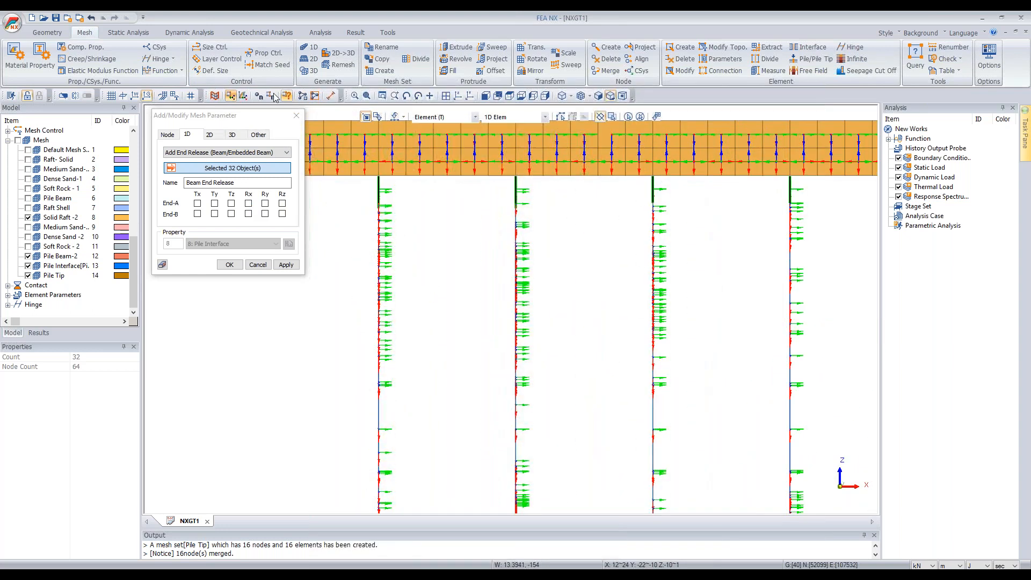
pyautogui.click(232, 97)
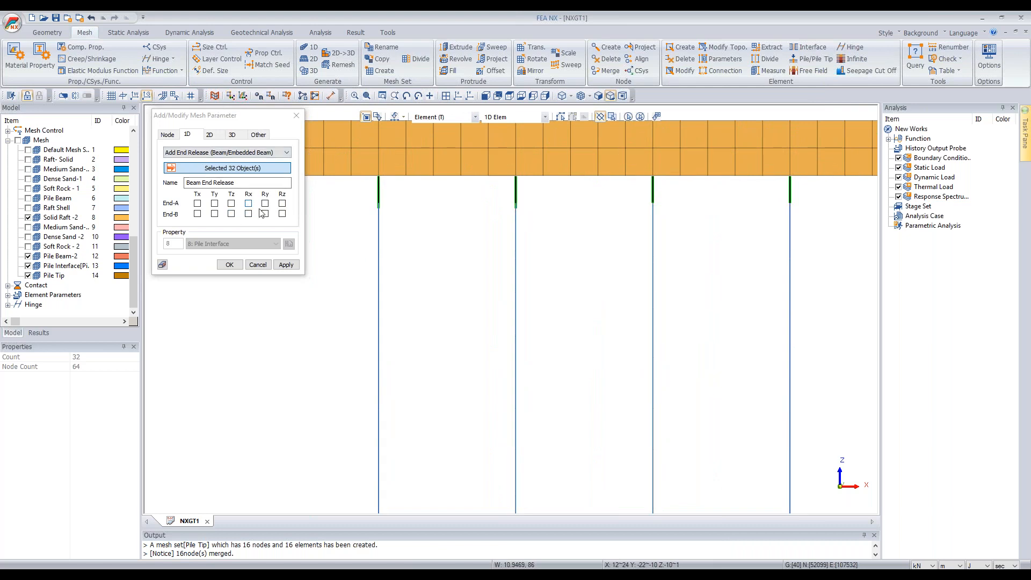
pyautogui.click(248, 214)
pyautogui.click(264, 214)
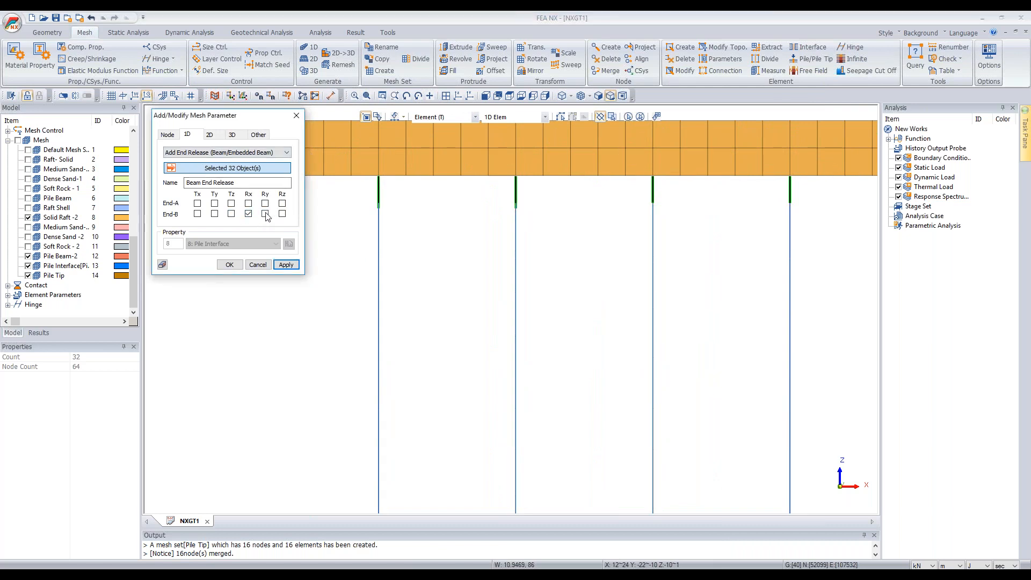
# Step: Examine the selected pile head elements and their local axes to identify the element ends, leaving the axis display off
pyautogui.scroll(-5, 555, 224)
pyautogui.moveTo(603, 267); pyautogui.dragTo(577, 257, button='middle')
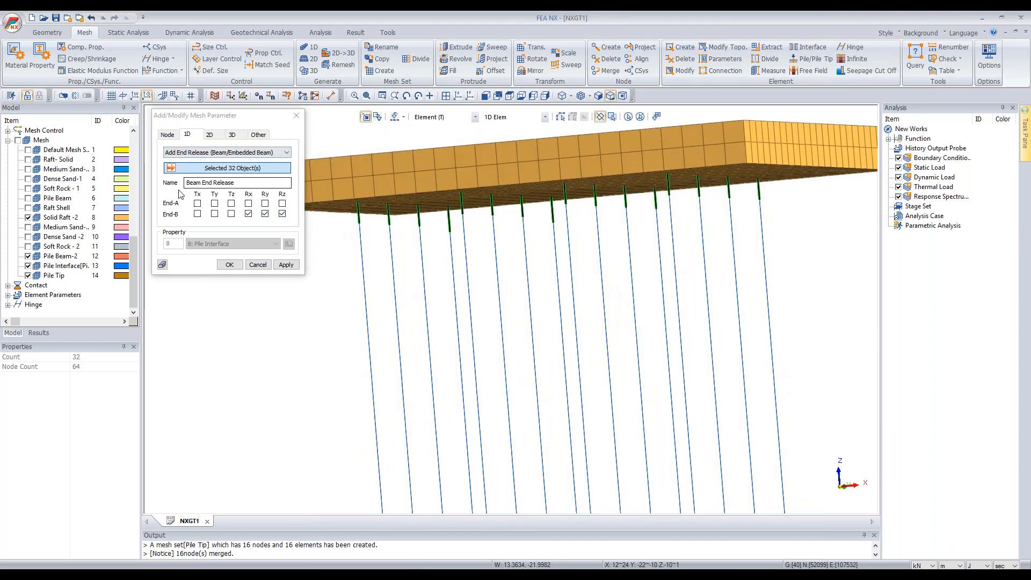
pyautogui.scroll(-1, 662, 217)
pyautogui.scroll(5, 461, 227)
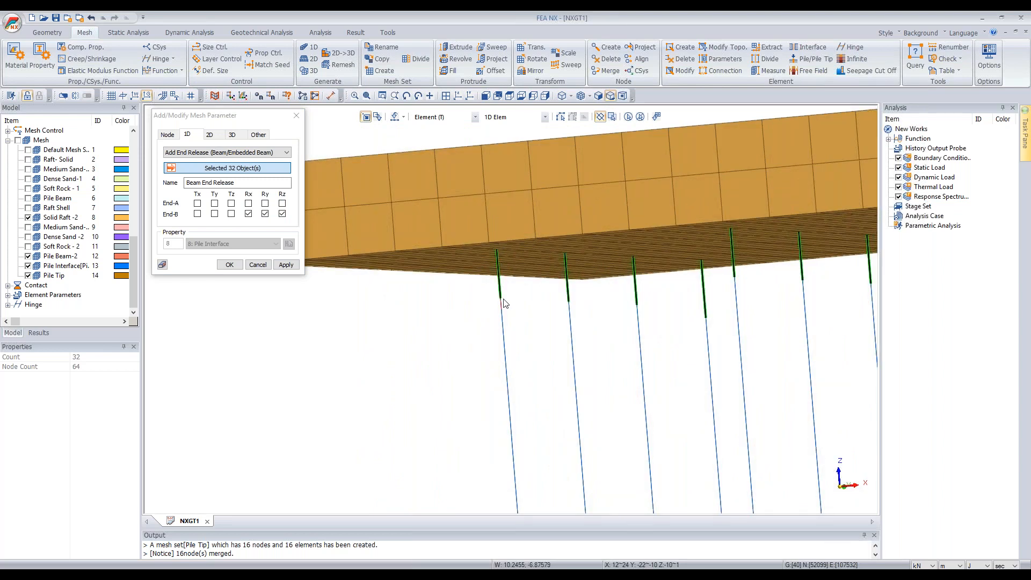
pyautogui.moveTo(554, 320); pyautogui.dragTo(508, 313, button='middle')
pyautogui.scroll(2, 489, 276)
pyautogui.scroll(3, 490, 279)
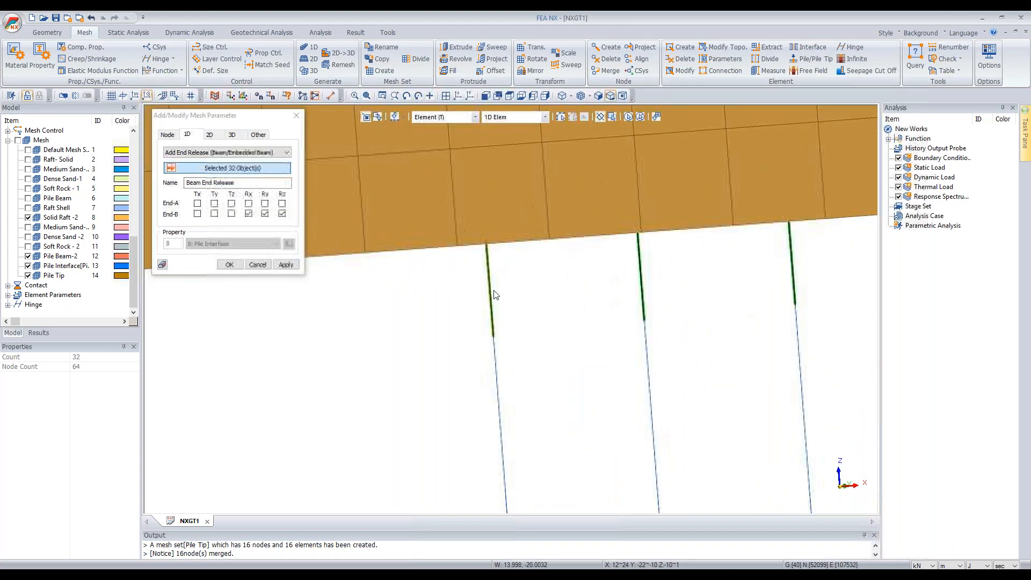
pyautogui.click(230, 96)
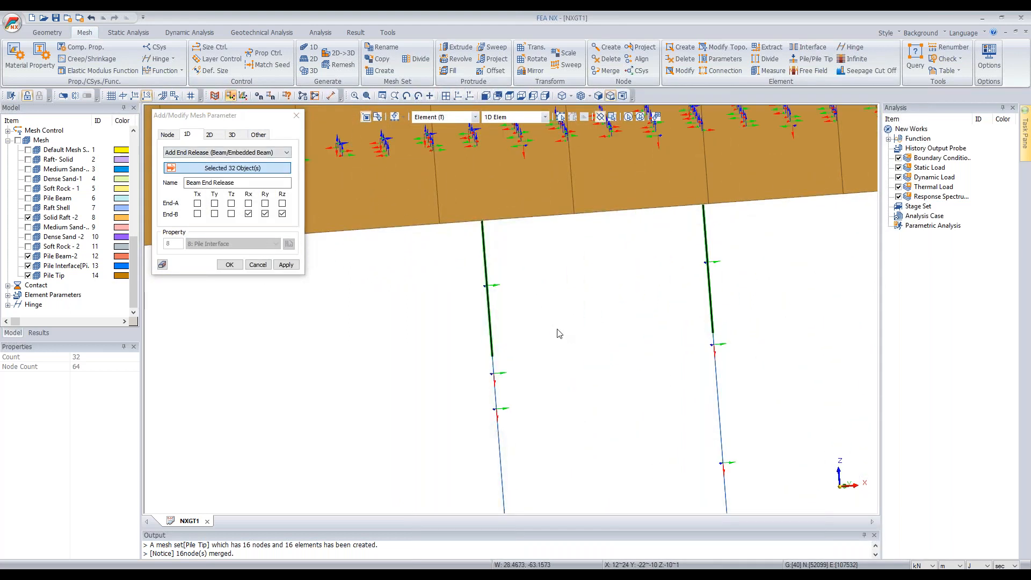
pyautogui.moveTo(558, 334); pyautogui.dragTo(535, 325, button='middle')
pyautogui.scroll(2, 505, 365)
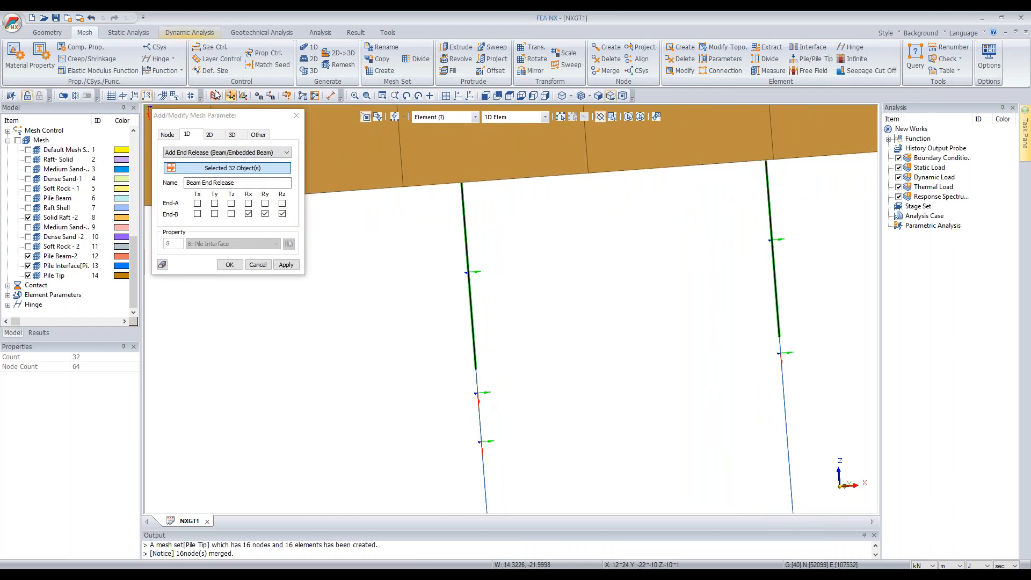
pyautogui.click(230, 96)
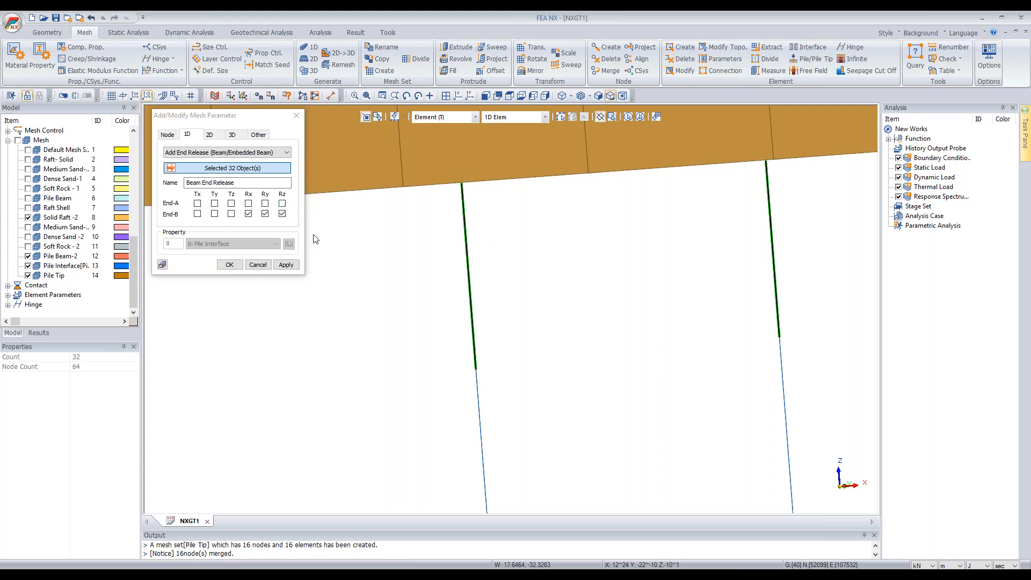
# Step: Try to apply the beam end release to the selected pile head elements and dismiss the warning
pyautogui.scroll(-3, 394, 228)
pyautogui.click(231, 265)
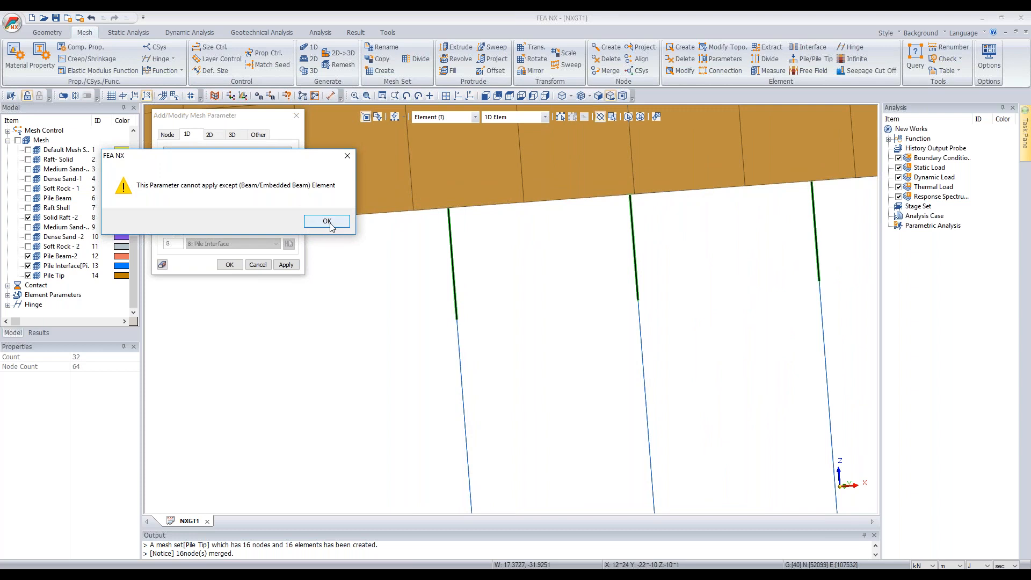
pyautogui.click(327, 221)
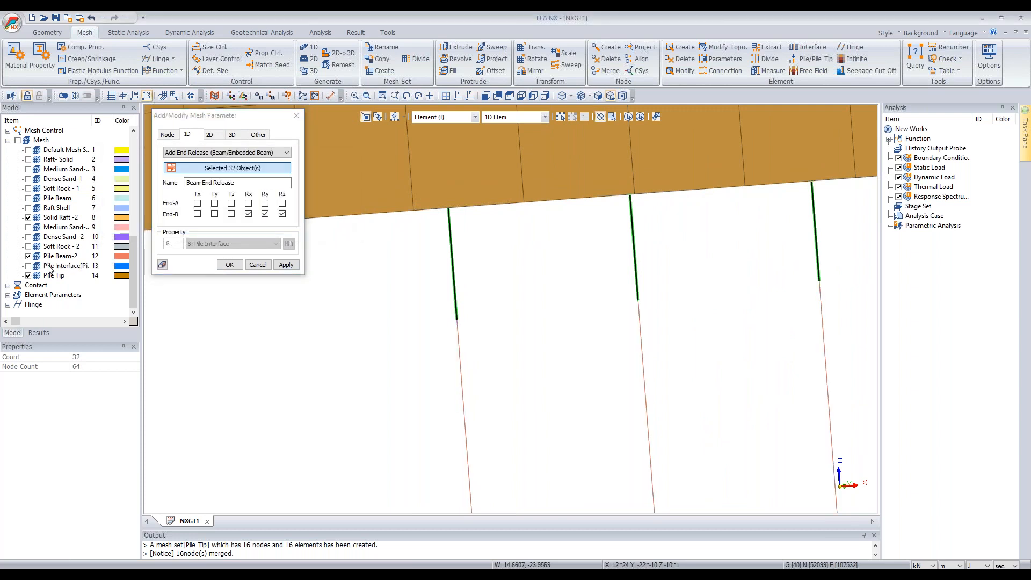
# Step: With the Pile Interface mesh set hidden, clear the selection and select only the 16 uppermost Pile Beam-2 elements below the raft
pyautogui.click(63, 257)
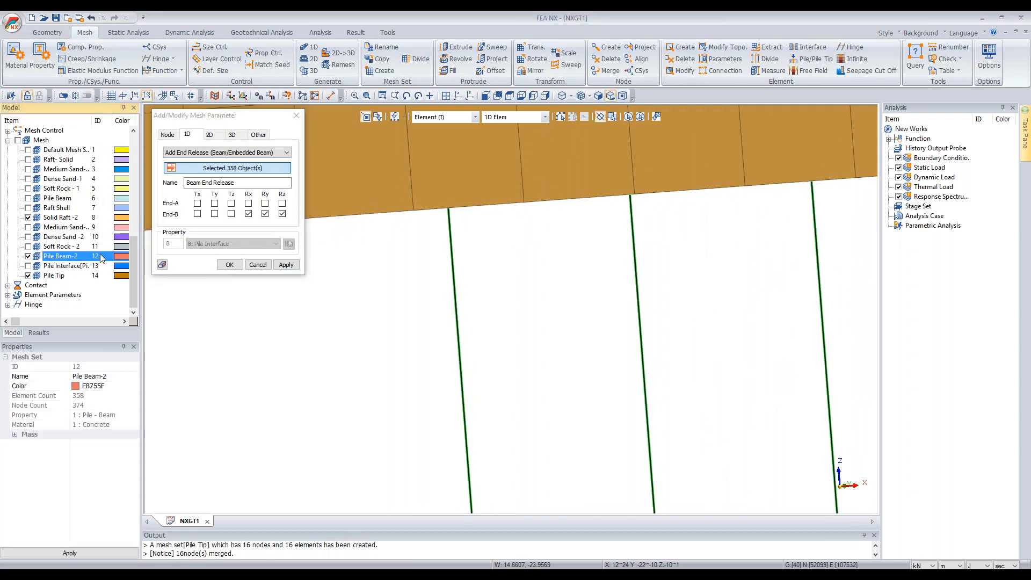
pyautogui.click(641, 117)
pyautogui.click(486, 96)
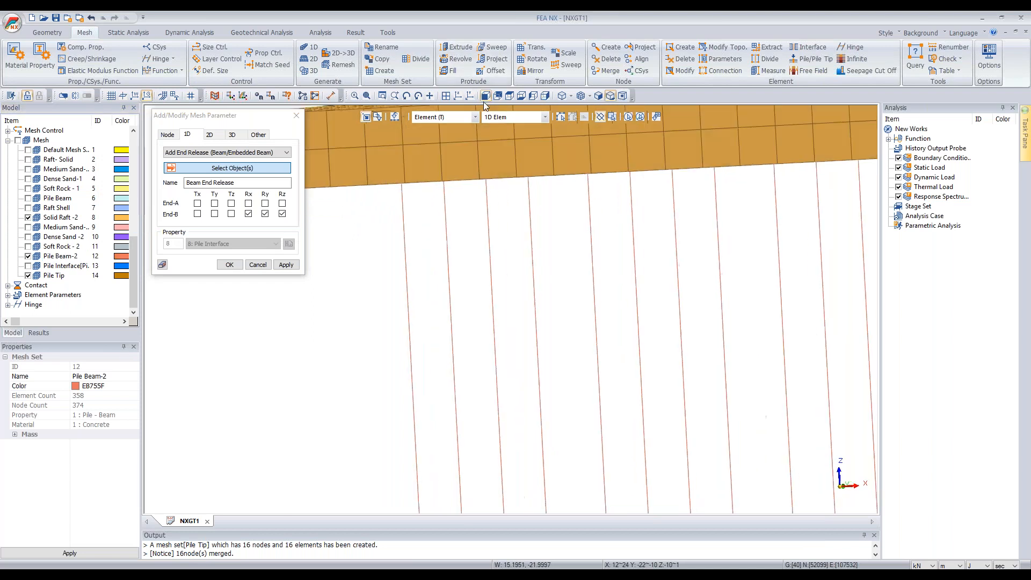
pyautogui.scroll(1, 379, 143)
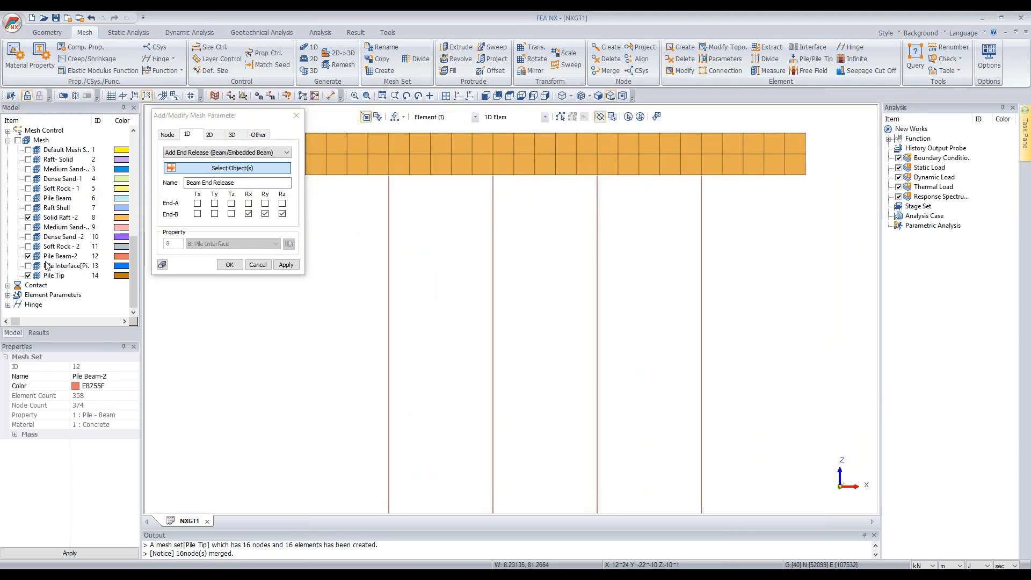
pyautogui.moveTo(374, 179); pyautogui.dragTo(766, 193)
pyautogui.moveTo(697, 193); pyautogui.dragTo(639, 190, button='middle')
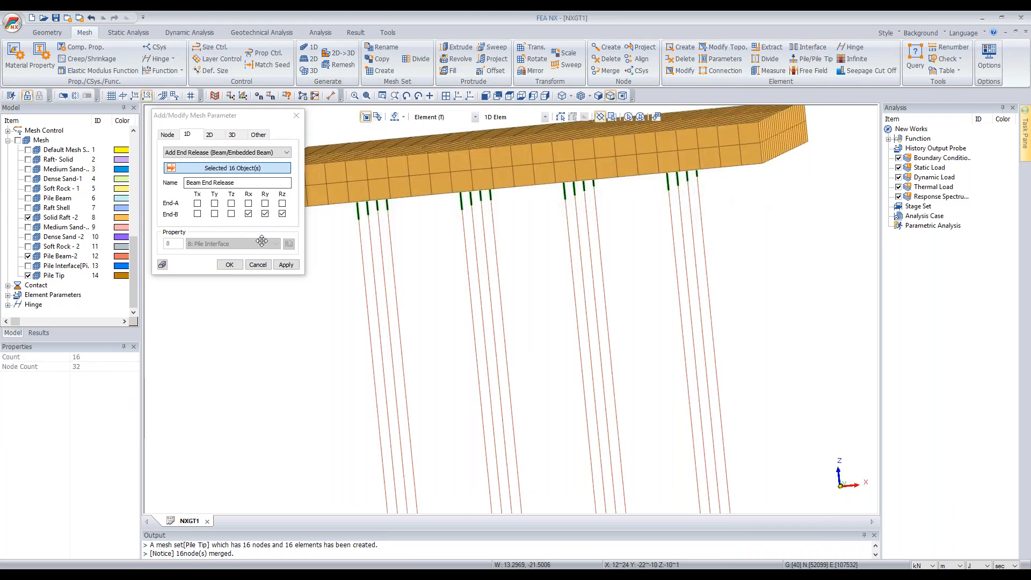
# Step: Try to apply the Rx, Ry and Rz release at End-B of the 16 pile head elements, and undo it
pyautogui.click(286, 264)
pyautogui.moveTo(431, 216); pyautogui.dragTo(452, 204, button='middle')
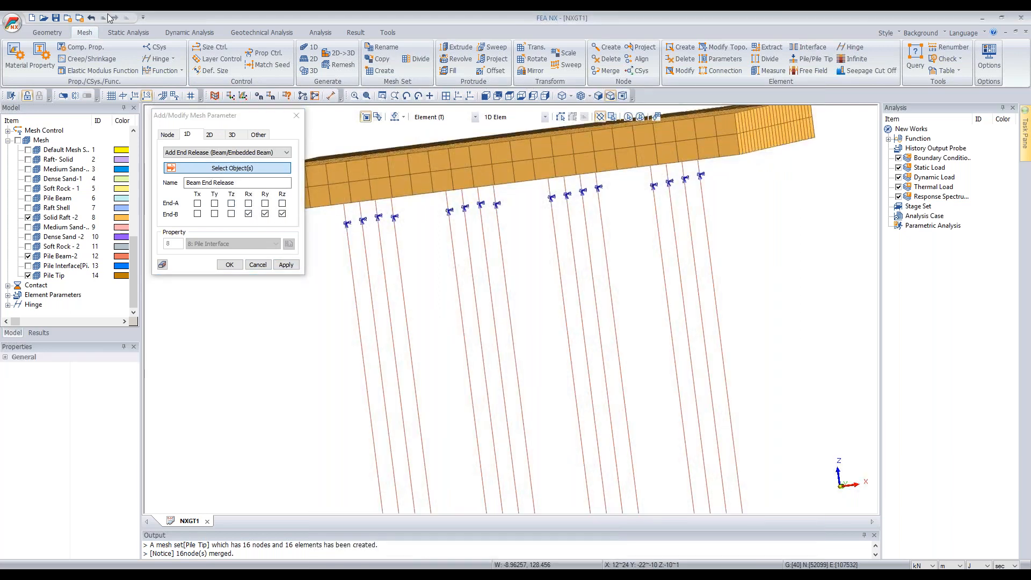
pyautogui.click(92, 18)
# Step: Show the element coordinate axes in front view and select the 16 uppermost Pile Beam-2 elements directly below the raft
pyautogui.click(496, 98)
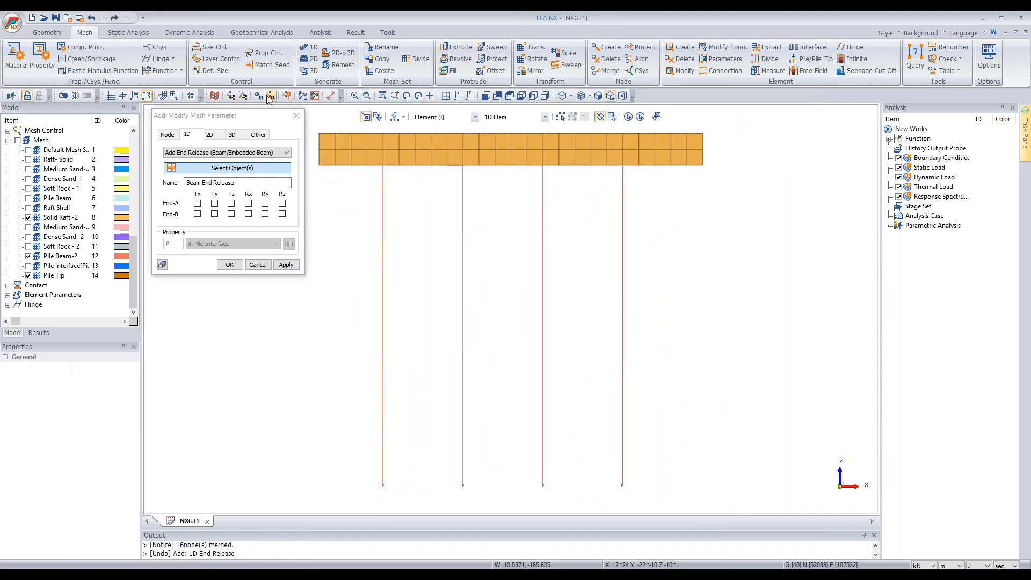
pyautogui.click(231, 95)
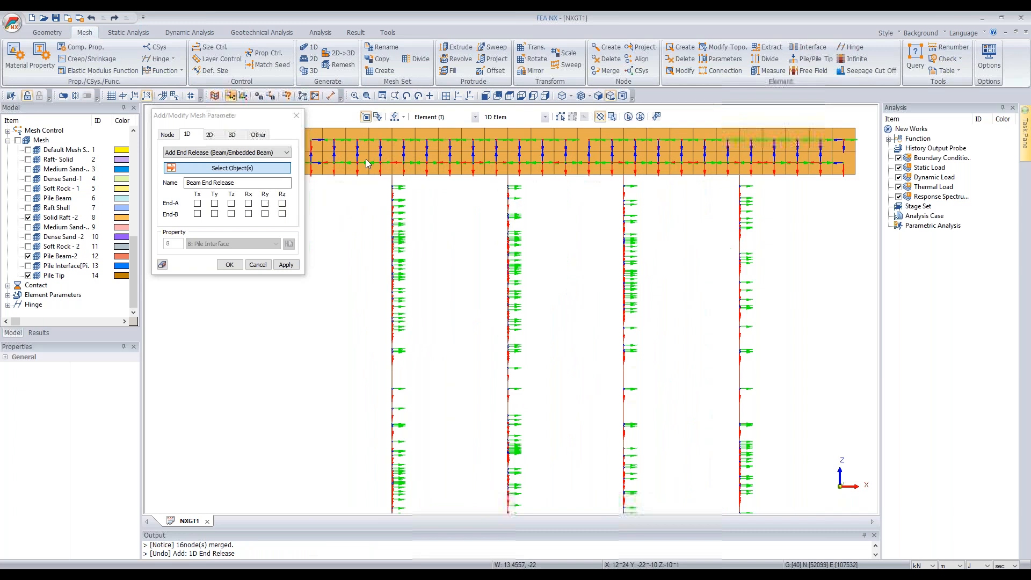
pyautogui.scroll(2, 388, 166)
pyautogui.moveTo(475, 194); pyautogui.dragTo(846, 199)
pyautogui.scroll(-2, 529, 209)
pyautogui.moveTo(782, 199); pyautogui.dragTo(877, 200)
# Step: Release rotations Rx, Ry and Rz at End-A of the selected pile head elements, and hide the element axes
pyautogui.click(249, 203)
pyautogui.click(265, 203)
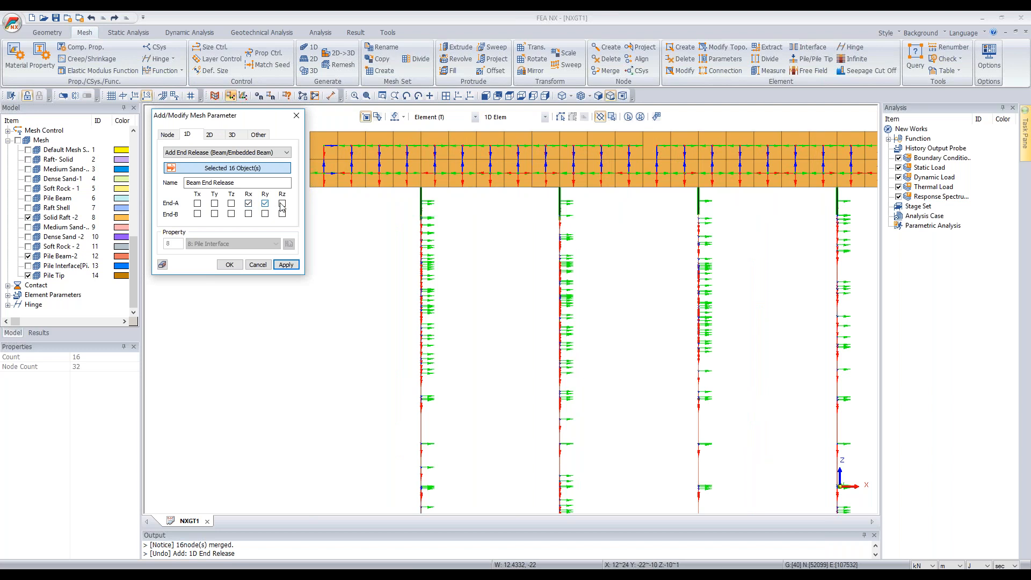
pyautogui.click(229, 264)
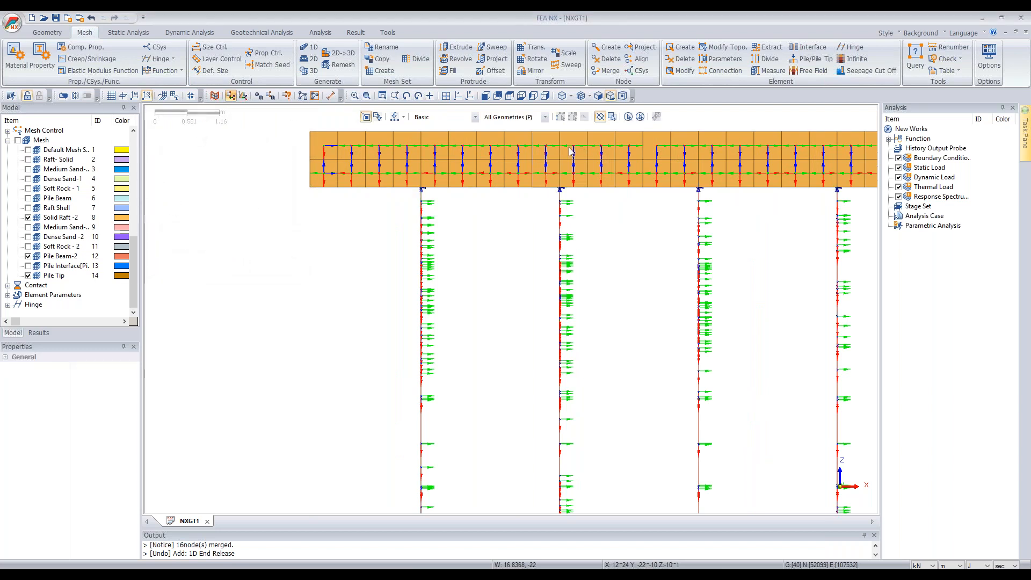
pyautogui.moveTo(570, 147); pyautogui.dragTo(560, 164, button='middle')
pyautogui.click(231, 97)
# Step: Examine the end release symbols at all pile heads on the underside of the raft from several angles
pyautogui.moveTo(384, 201); pyautogui.dragTo(341, 171, button='middle')
pyautogui.scroll(-5, 338, 189)
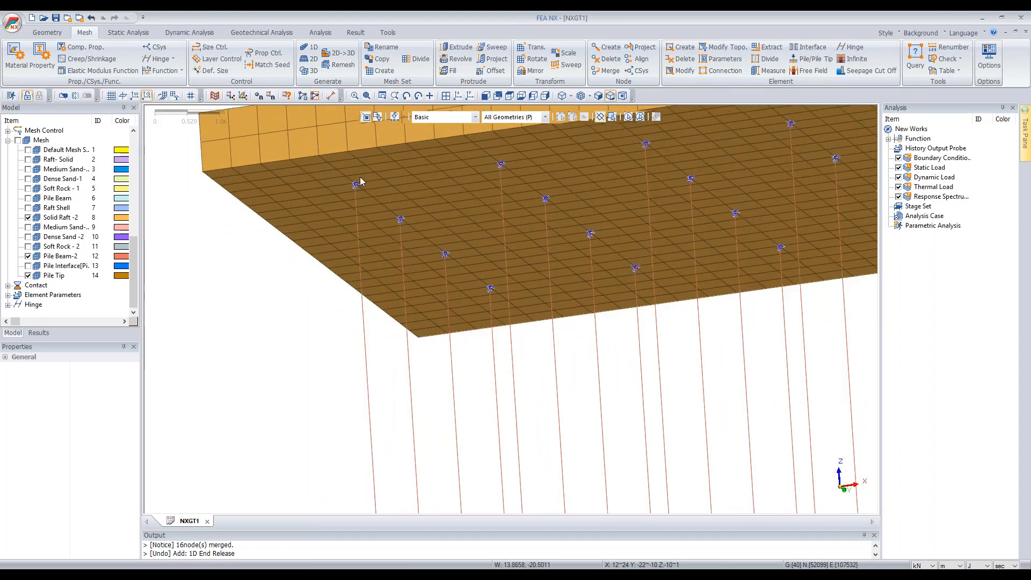
pyautogui.moveTo(425, 233); pyautogui.dragTo(446, 180, button='middle')
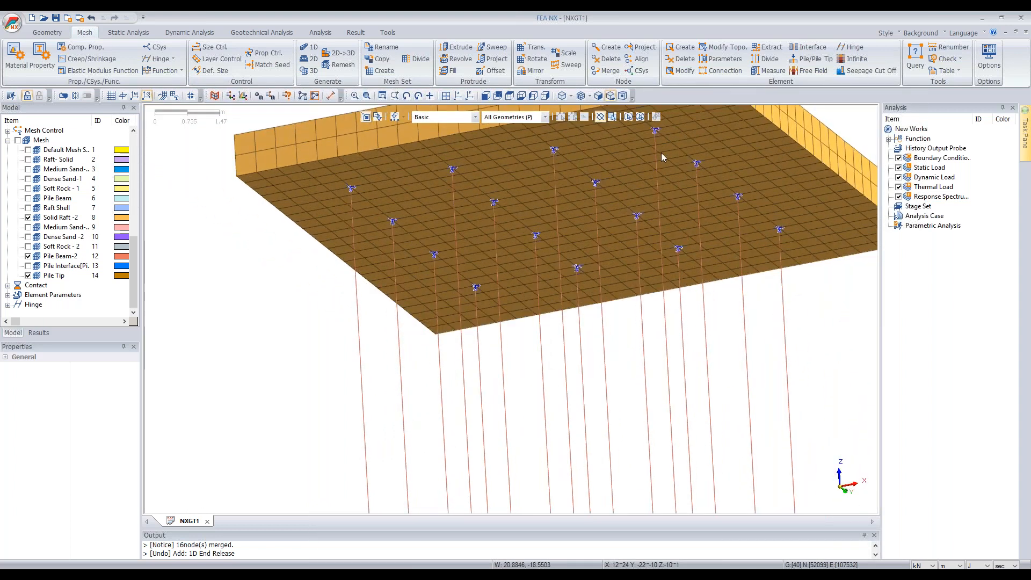
pyautogui.moveTo(767, 222); pyautogui.dragTo(749, 223, button='middle')
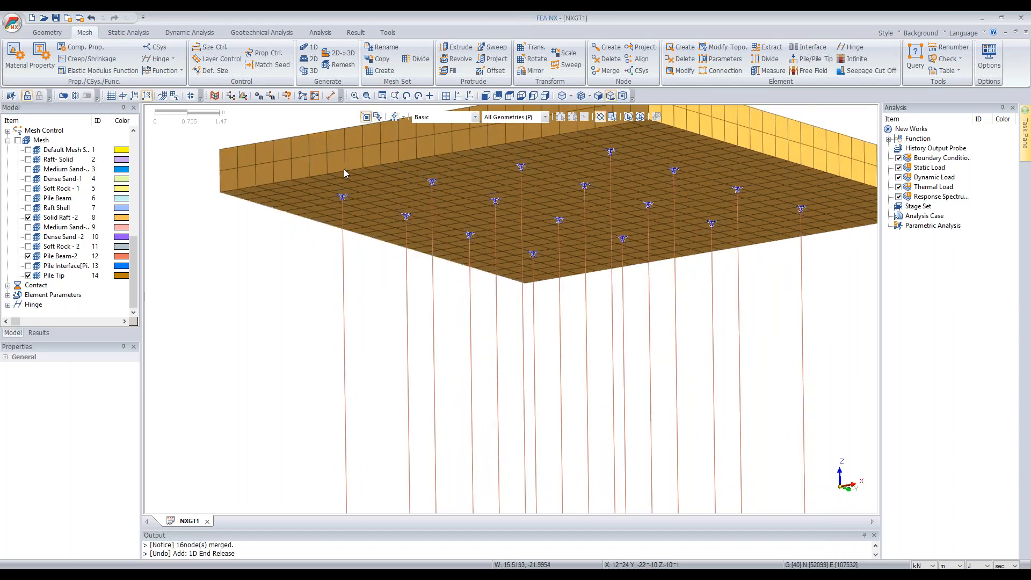
pyautogui.scroll(2, 344, 168)
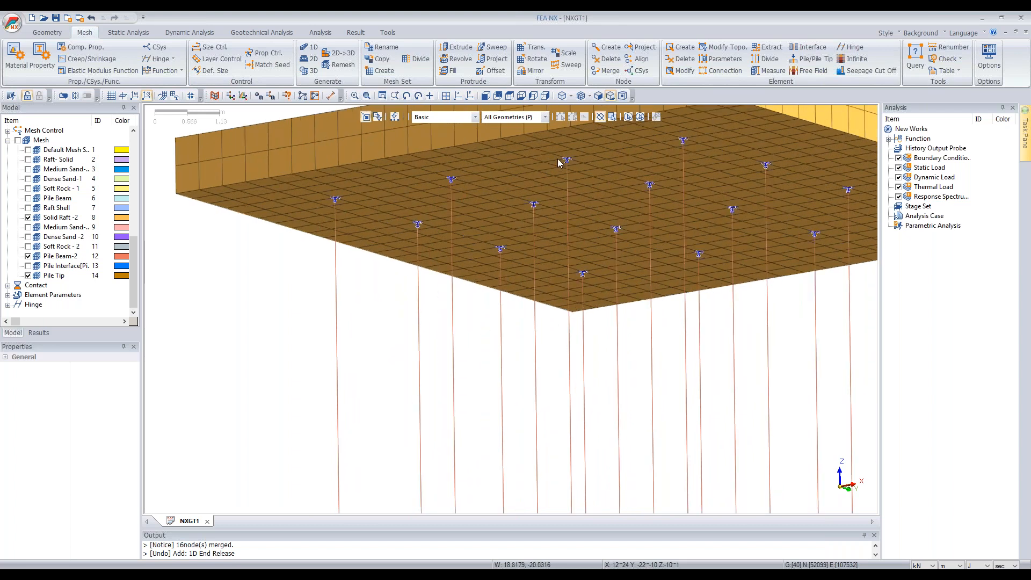
pyautogui.scroll(-3, 539, 234)
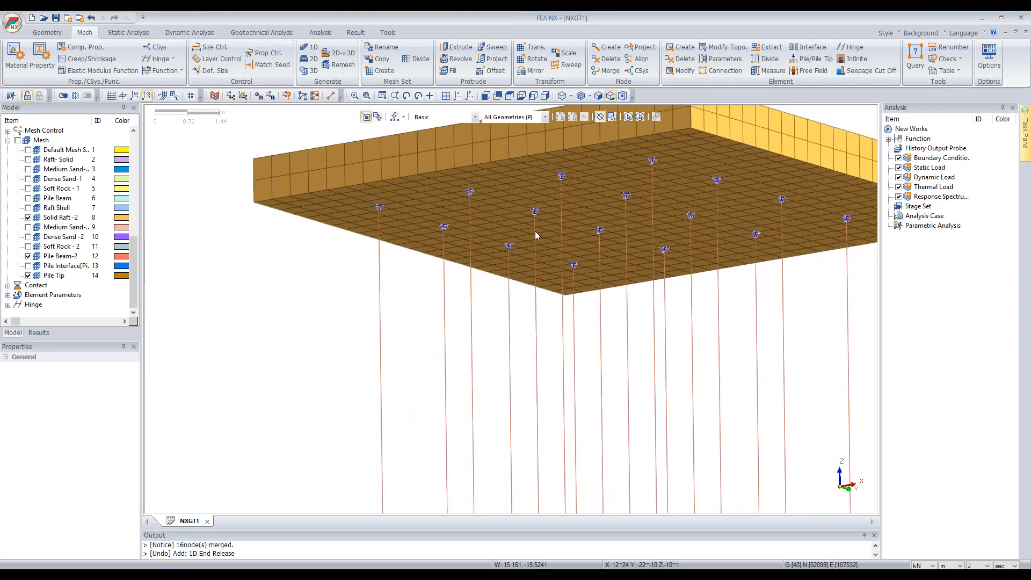
pyautogui.moveTo(568, 215); pyautogui.dragTo(488, 236, button='middle')
pyautogui.scroll(-2, 534, 226)
pyautogui.scroll(-4, 488, 236)
pyautogui.moveTo(556, 288); pyautogui.dragTo(553, 301, button='middle')
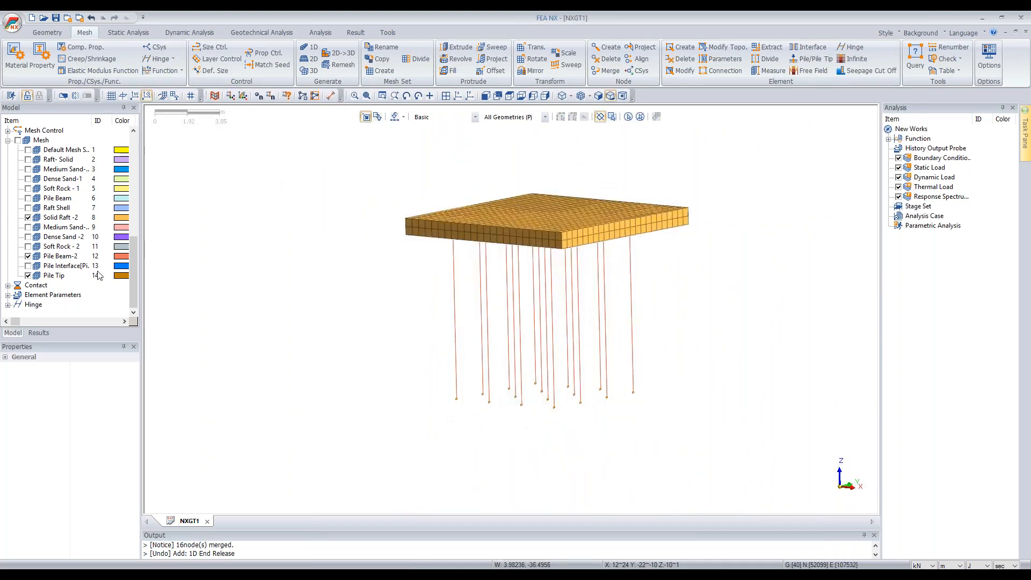
pyautogui.moveTo(549, 218)
pyautogui.mouseDown(button='middle')
pyautogui.moveTo(566, 218)
pyautogui.moveTo(549, 206)
pyautogui.mouseUp(button='middle')
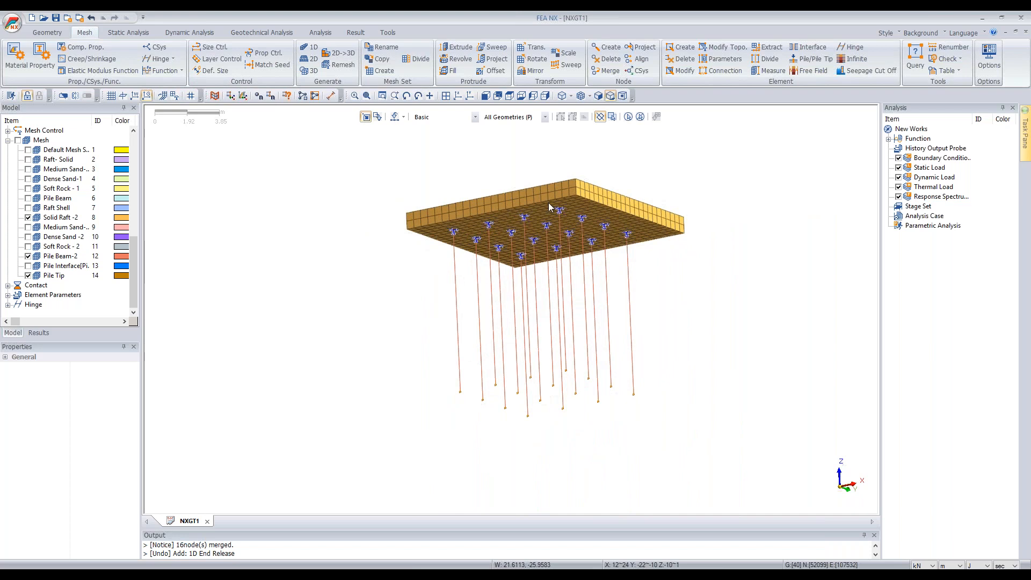
pyautogui.scroll(2, 513, 235)
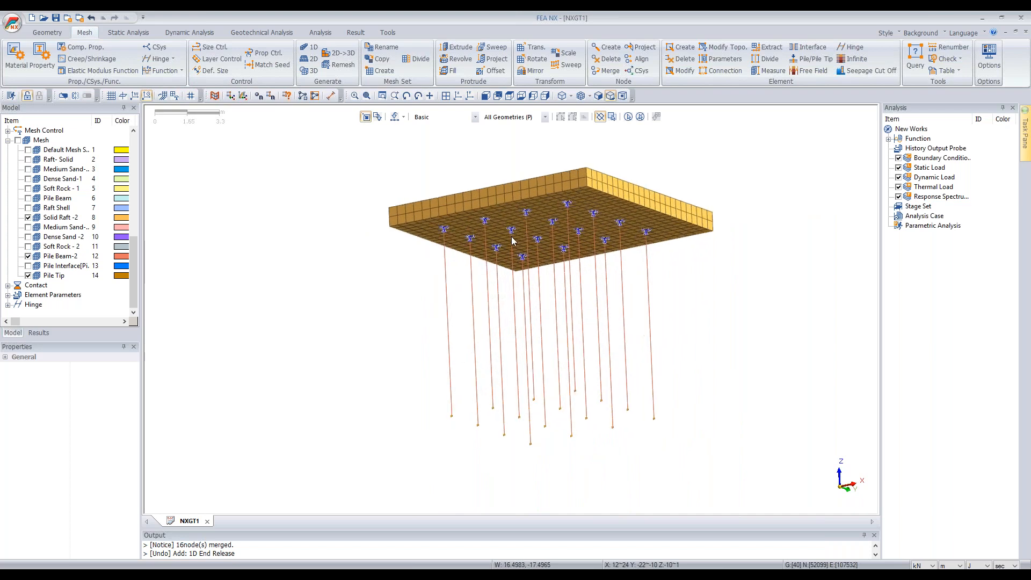
pyautogui.scroll(2, 455, 240)
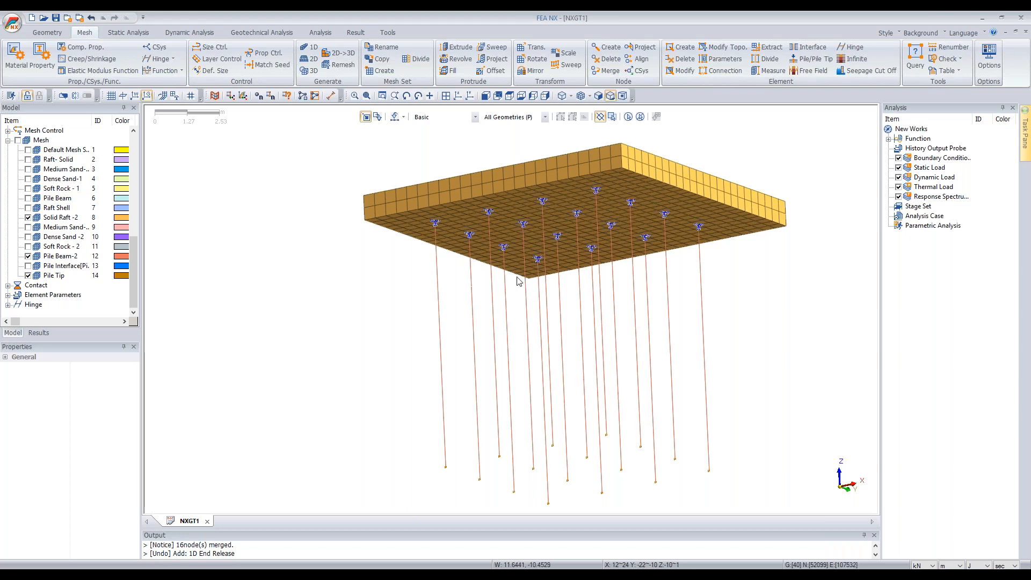
pyautogui.moveTo(602, 265); pyautogui.dragTo(579, 278, button='middle')
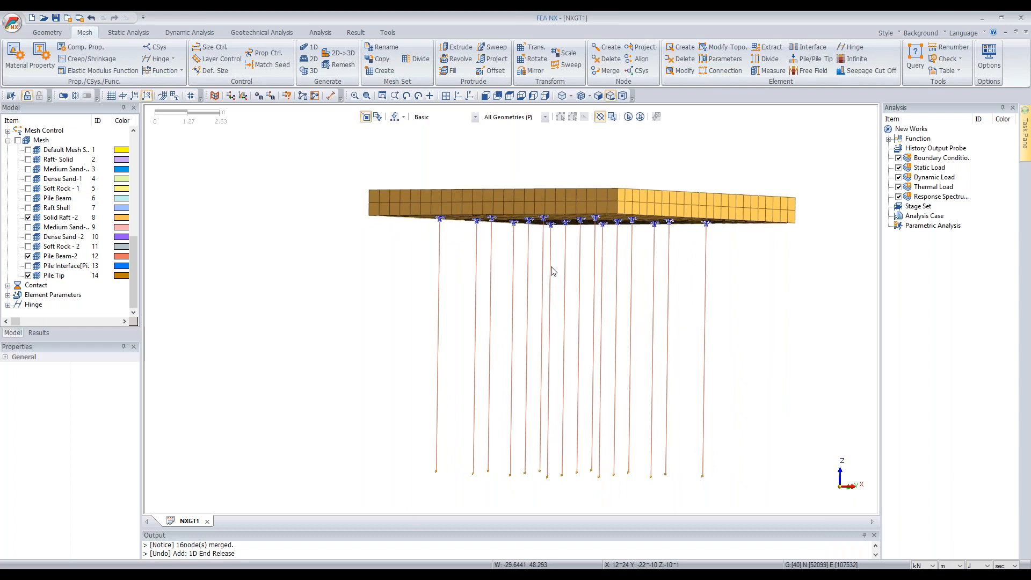
pyautogui.scroll(-2, 608, 251)
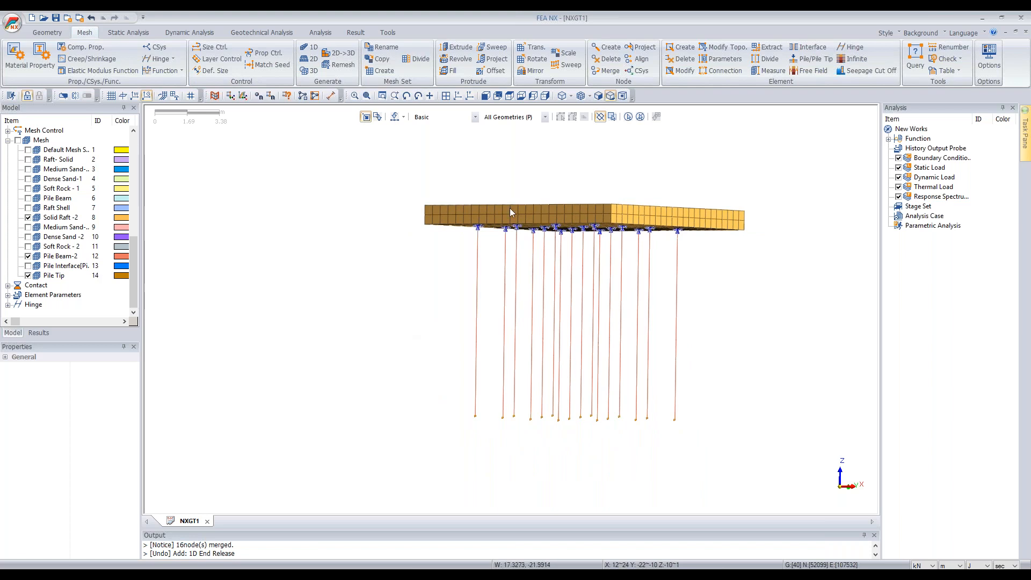
pyautogui.scroll(2, 514, 210)
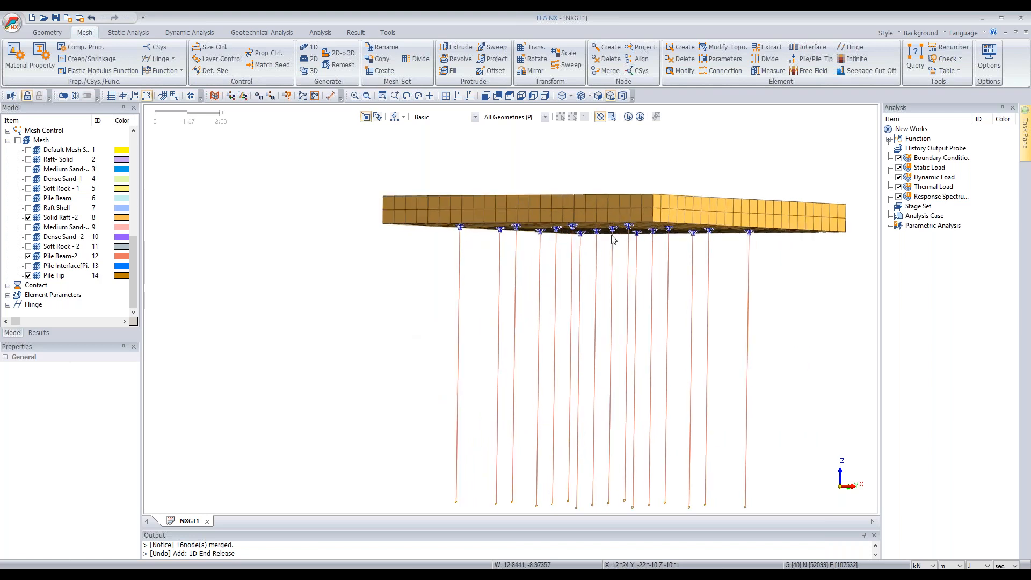
# Step: In isometric view, start creating elements of type Gauging Shell for the raft
pyautogui.click(458, 96)
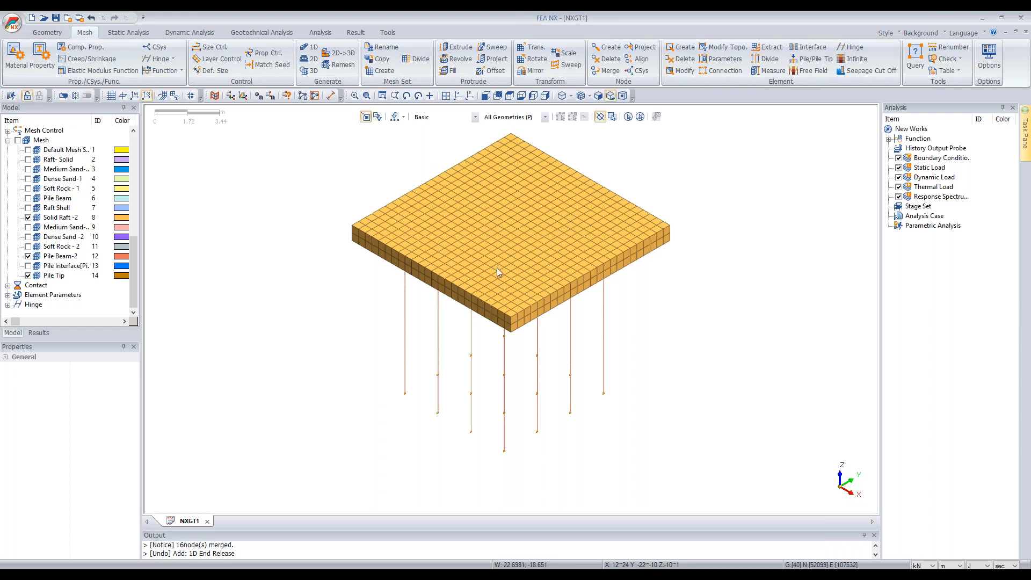
pyautogui.scroll(-7, 627, 301)
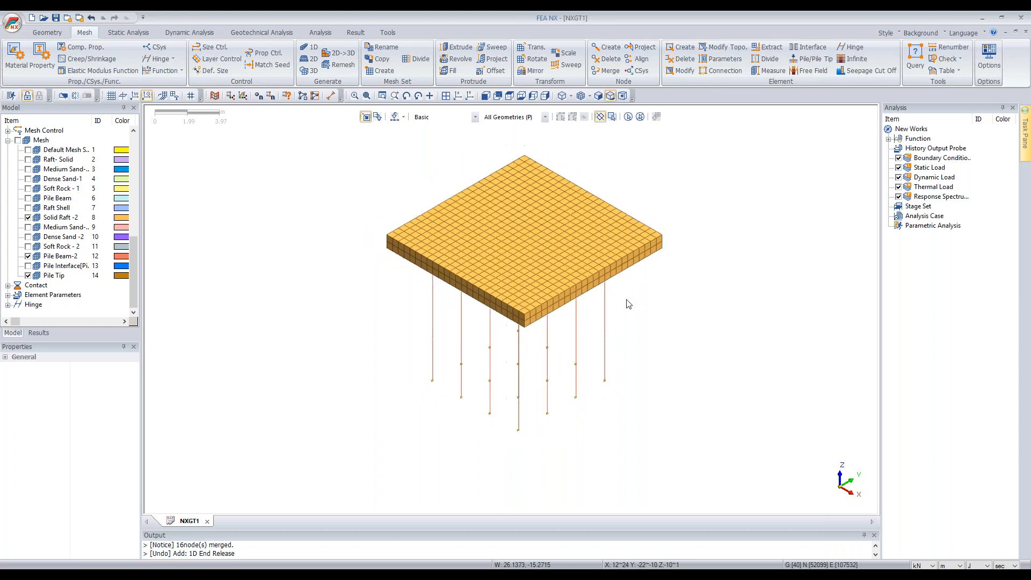
pyautogui.scroll(3, 572, 207)
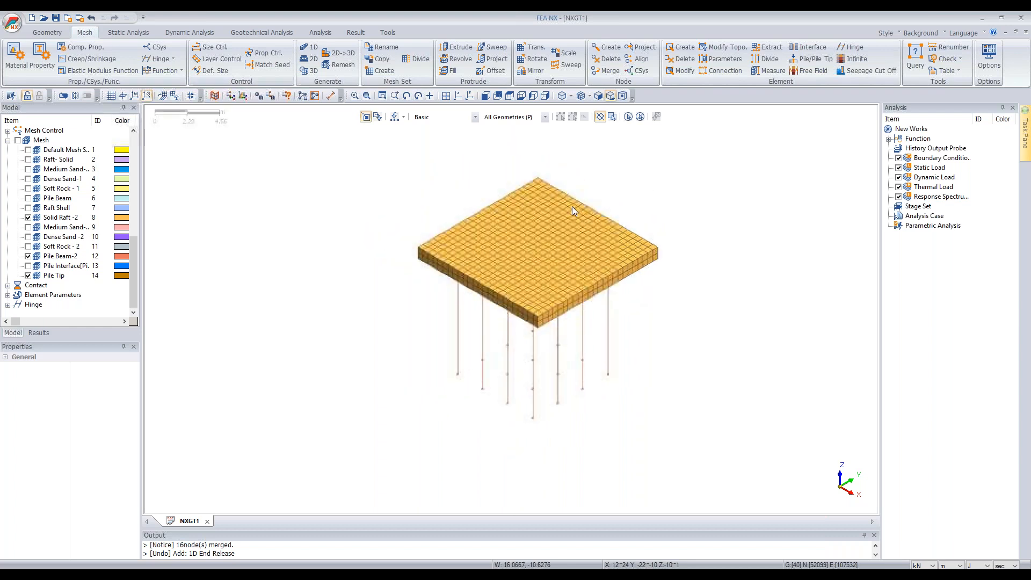
pyautogui.click(682, 47)
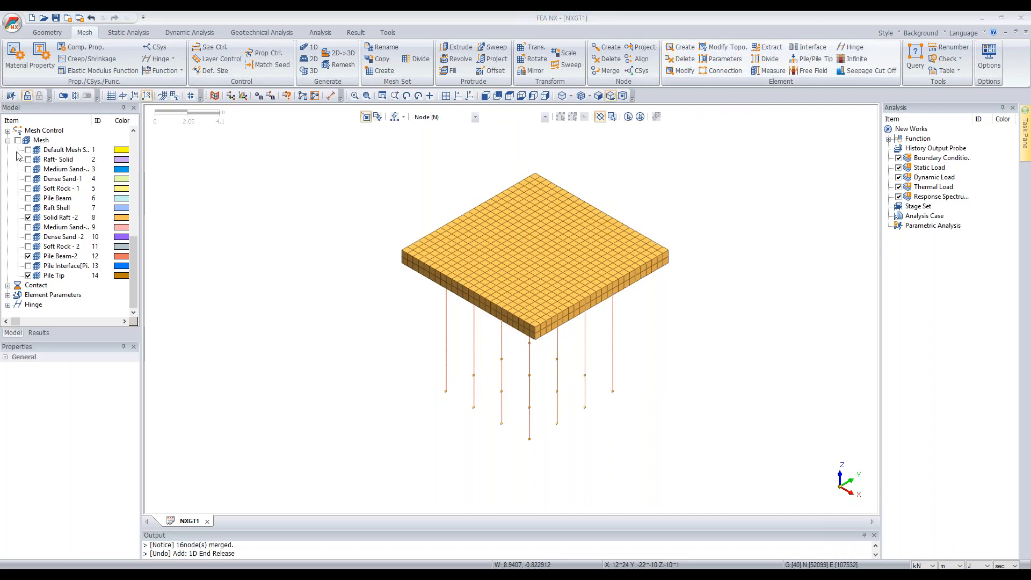
pyautogui.moveTo(90, 116); pyautogui.dragTo(233, 138)
pyautogui.click(226, 153)
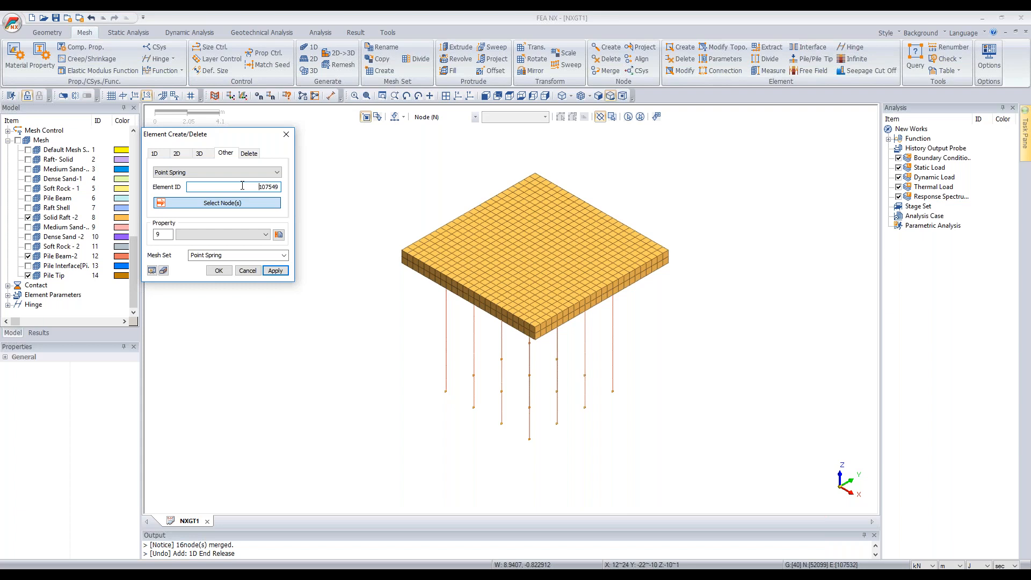
pyautogui.click(242, 172)
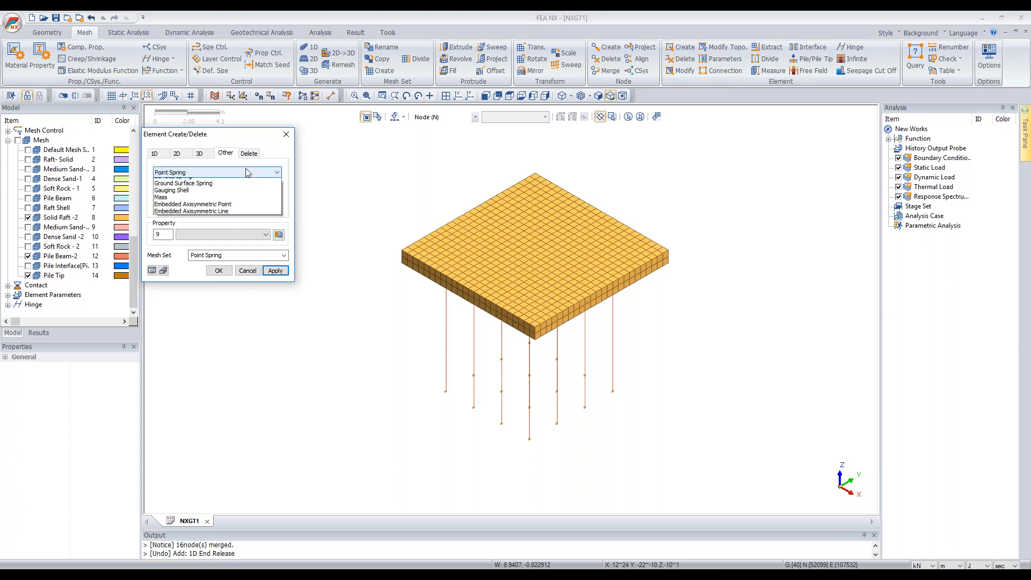
pyautogui.click(214, 231)
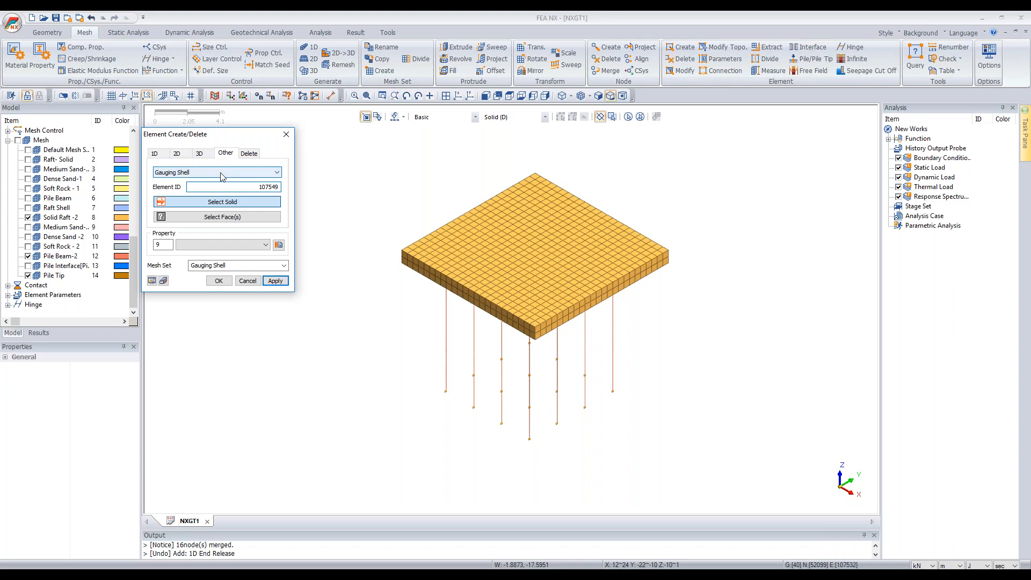
# Step: Display raft solid Extrude 42, choose it as the gauging solid, and select its upper and lower faces
pyautogui.scroll(6, 45, 225)
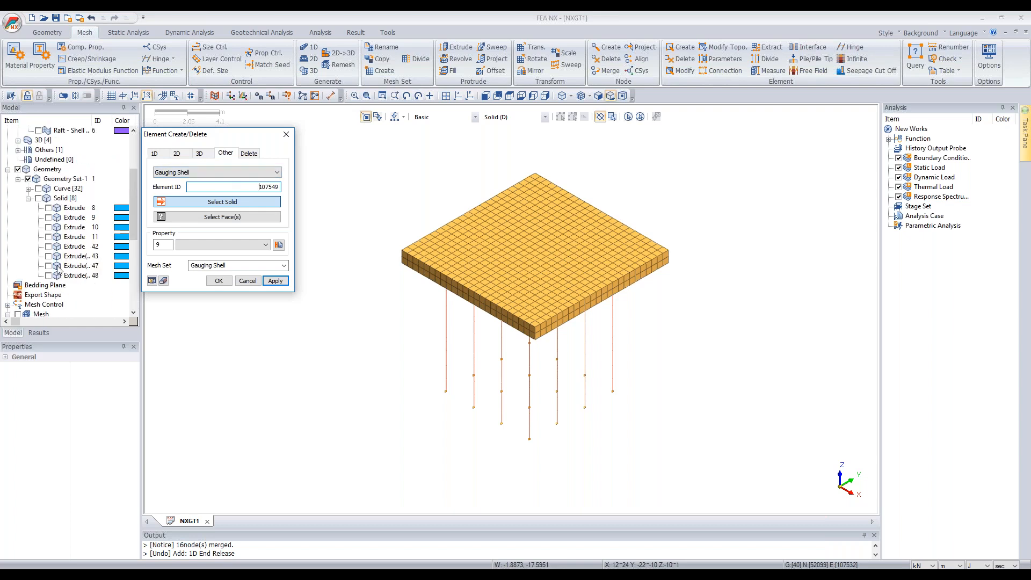
pyautogui.click(48, 250)
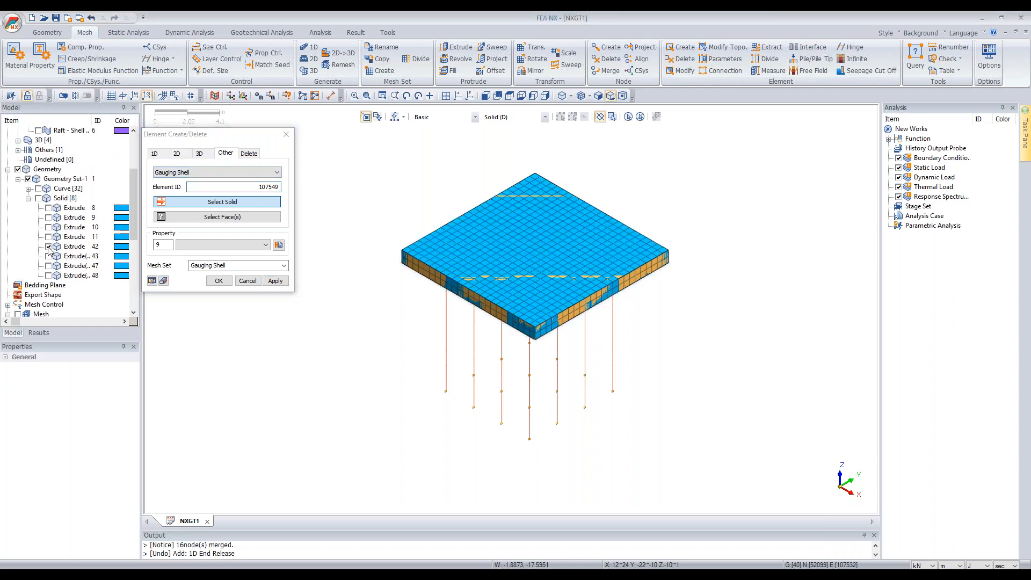
pyautogui.click(580, 222)
pyautogui.click(239, 217)
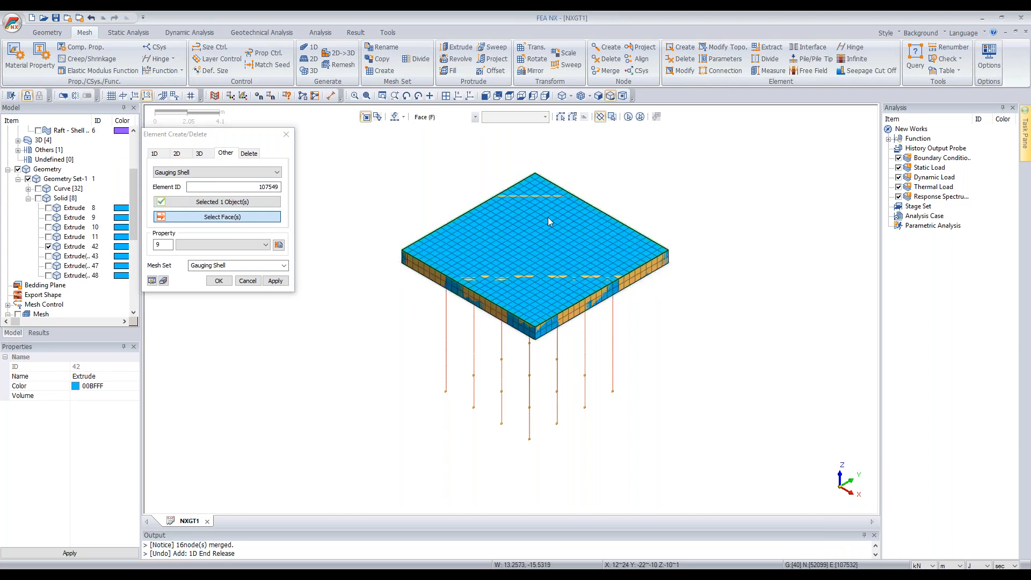
pyautogui.click(545, 221)
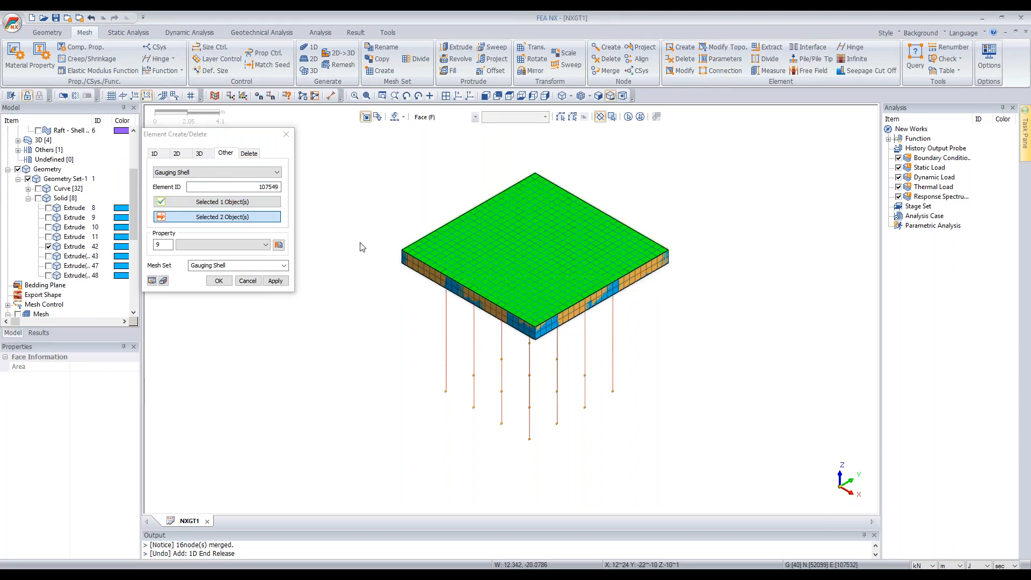
# Step: Create a 2D property named Gauging Shell with its material coordinate system set to Global Rectangular
pyautogui.click(278, 245)
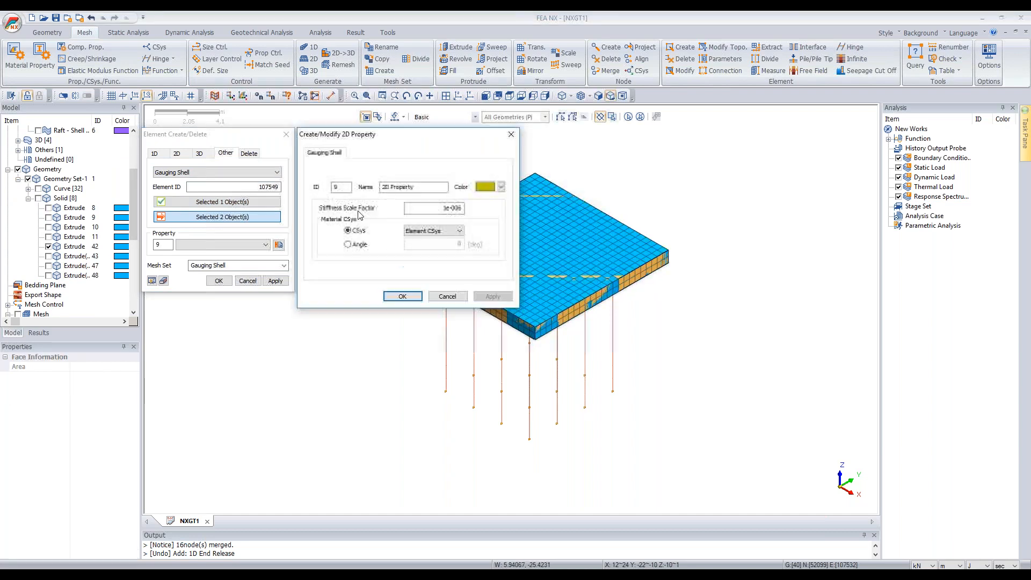
pyautogui.write('Gau')
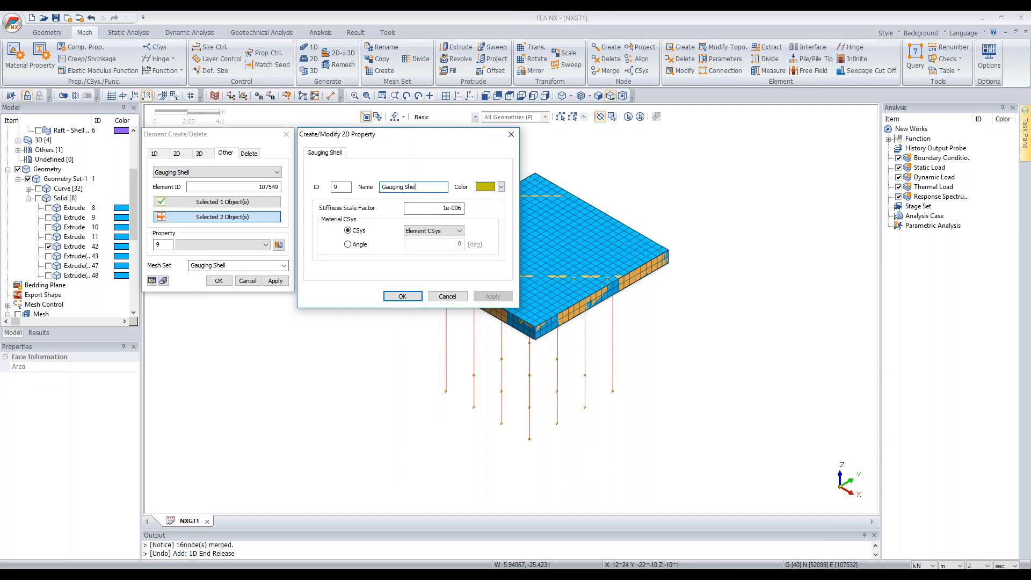
pyautogui.write('ging Shell')
pyautogui.click(459, 231)
pyautogui.click(449, 250)
pyautogui.click(402, 296)
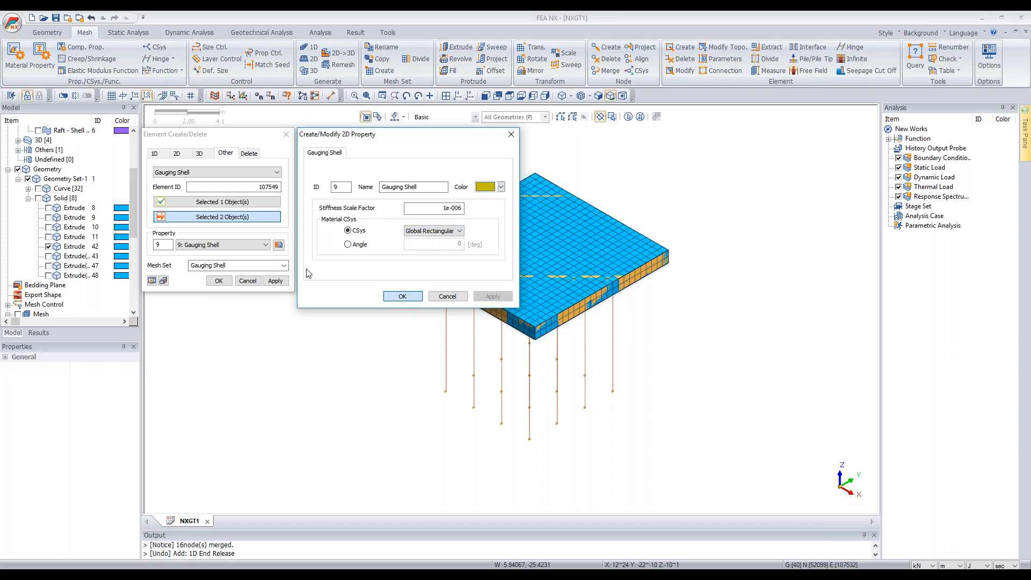
# Step: Create the Gauging Shell mesh set on the selected faces, and hide solid Extrude 42 and the Solid Raft -2 mesh to inspect the shells
pyautogui.click(219, 281)
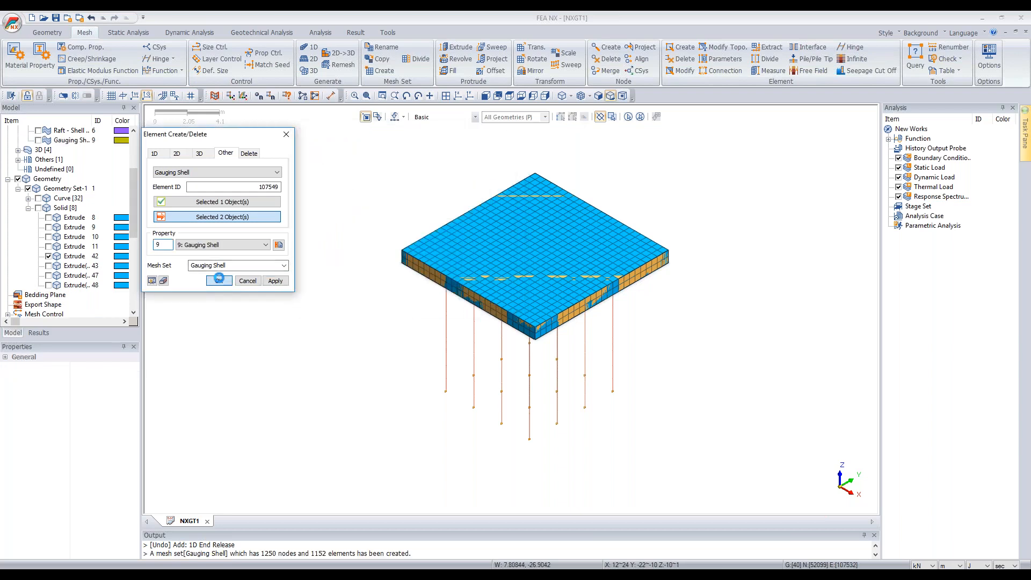
pyautogui.click(48, 257)
pyautogui.scroll(-7, 50, 260)
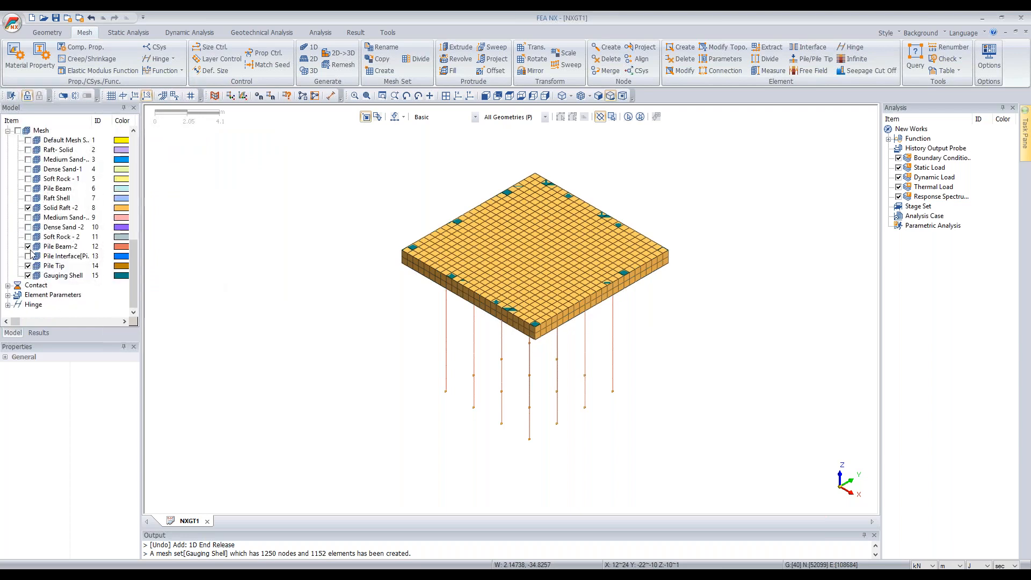
pyautogui.click(28, 208)
pyautogui.moveTo(569, 276); pyautogui.dragTo(474, 293, button='middle')
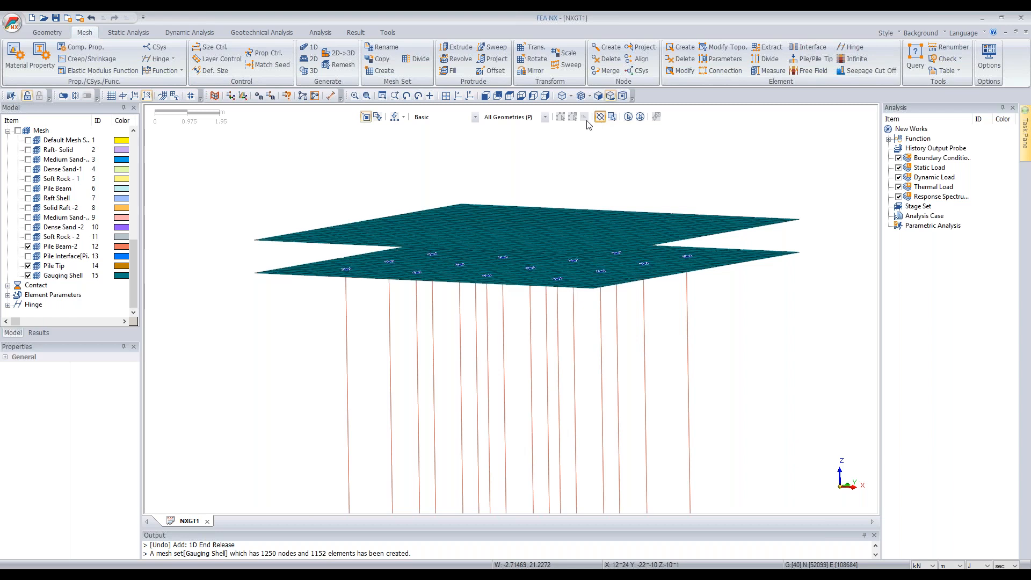
pyautogui.moveTo(428, 282); pyautogui.dragTo(426, 284, button='middle')
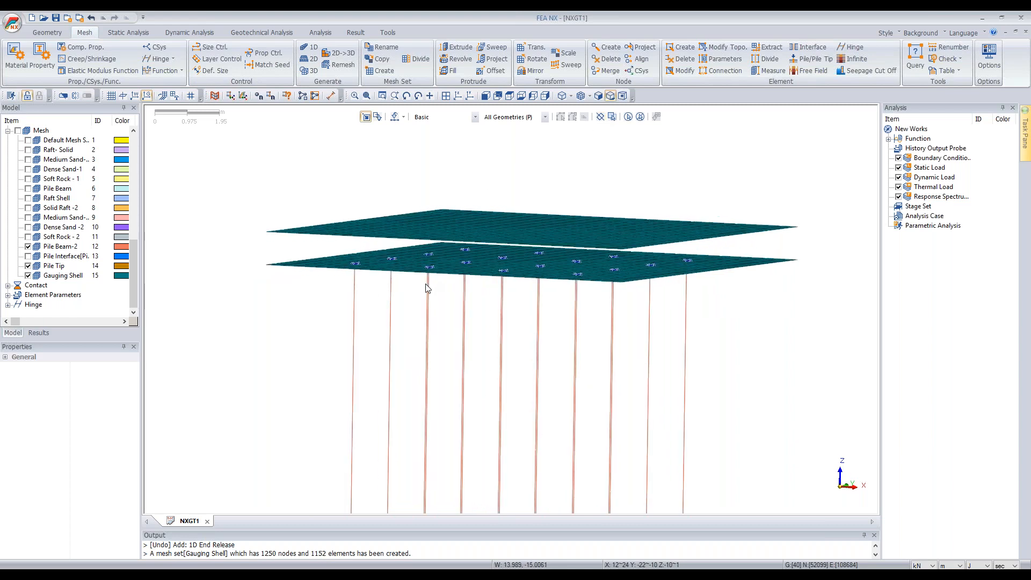
# Step: In the front view, select only the 2D elements of the lower gauging shell layer and delete them with their affected nodes
pyautogui.scroll(3, 419, 275)
pyautogui.moveTo(478, 253); pyautogui.dragTo(518, 272, button='middle')
pyautogui.moveTo(620, 294); pyautogui.dragTo(710, 178, button='middle')
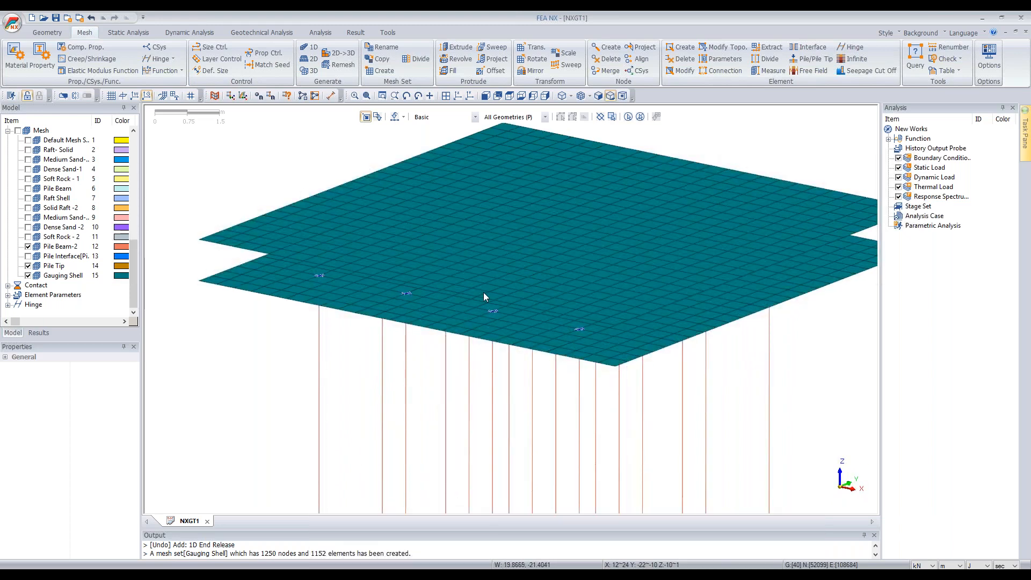
pyautogui.scroll(-2, 479, 296)
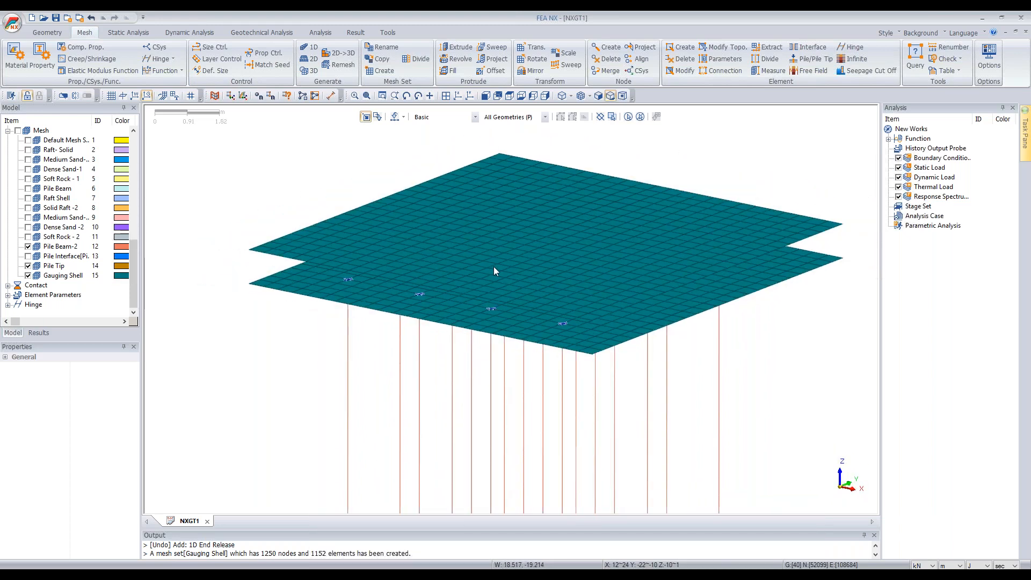
pyautogui.click(485, 96)
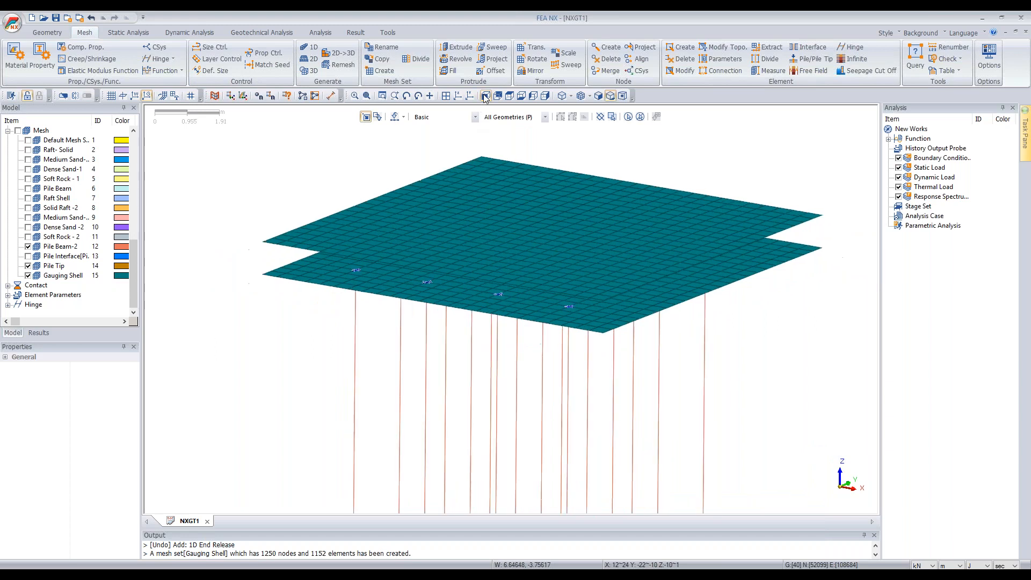
pyautogui.click(80, 277)
pyautogui.scroll(-3, 381, 418)
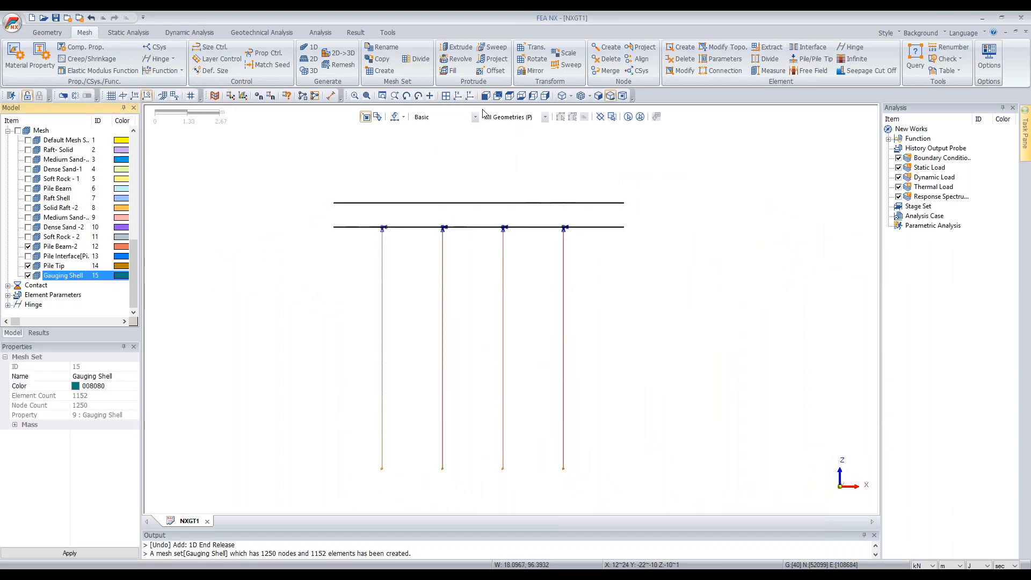
pyautogui.click(440, 116)
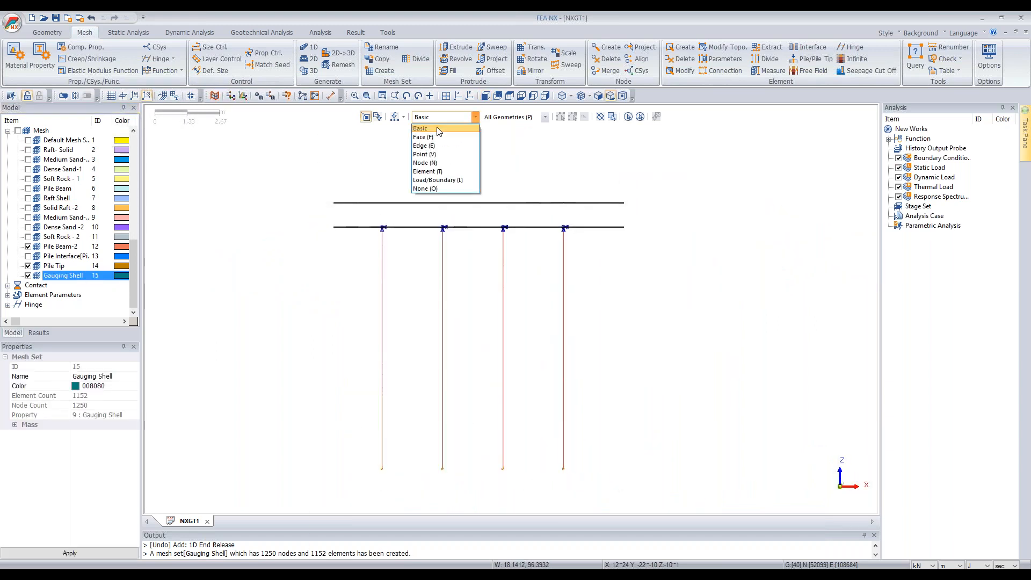
pyautogui.click(427, 171)
pyautogui.click(505, 116)
pyautogui.click(500, 146)
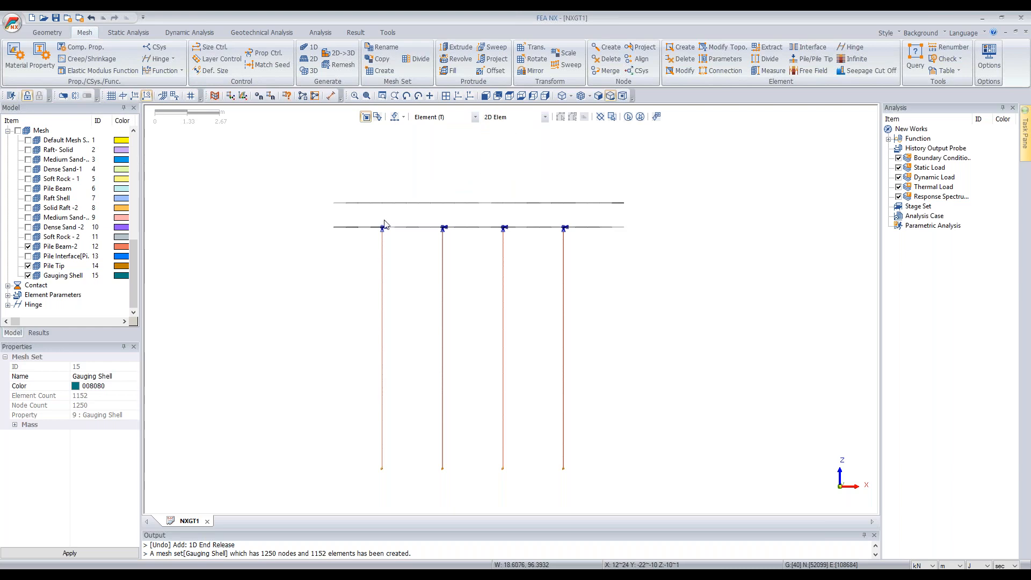
pyautogui.moveTo(326, 218); pyautogui.dragTo(689, 260)
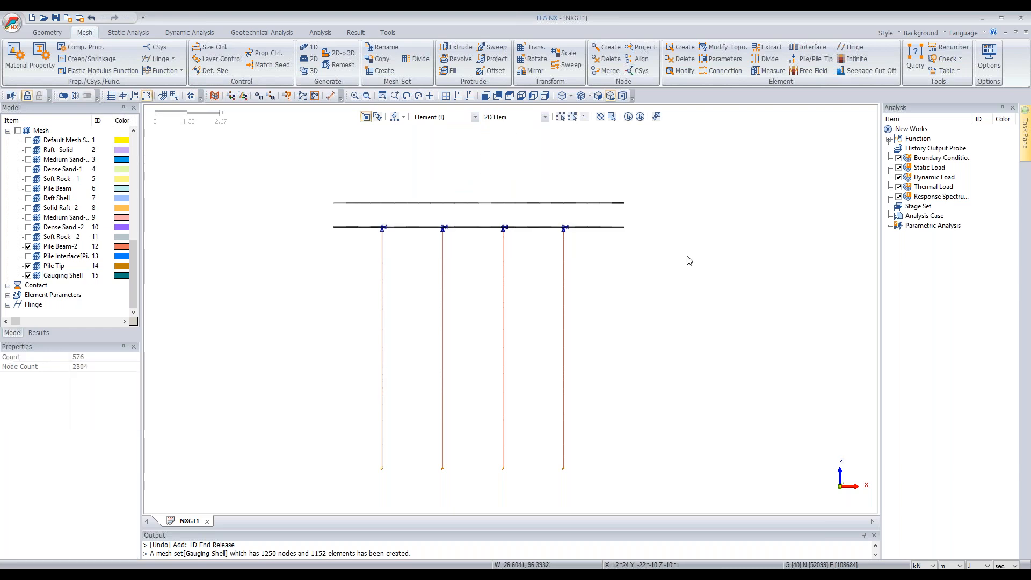
pyautogui.press('Delete')
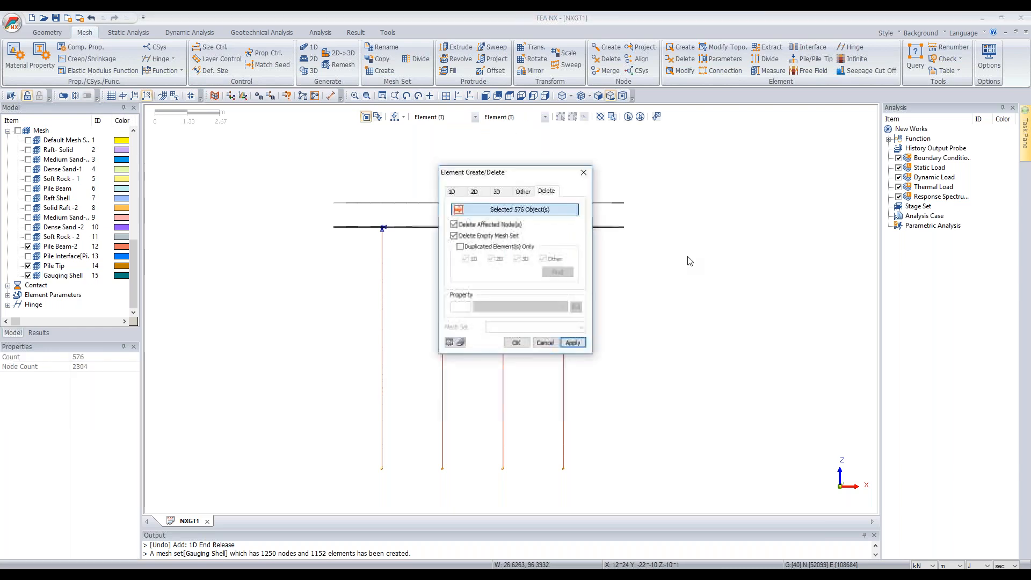
pyautogui.press('Return')
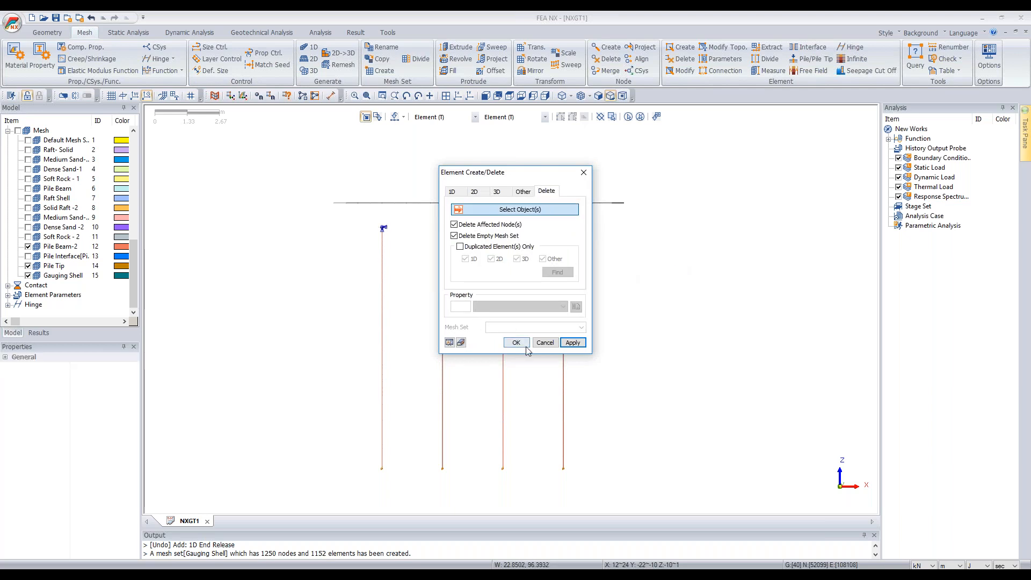
pyautogui.click(552, 343)
# Step: Reset the selection filter to Basic and inspect the remaining gauging shell above the piles
pyautogui.moveTo(744, 317); pyautogui.dragTo(418, 177, button='middle')
pyautogui.scroll(-2, 490, 299)
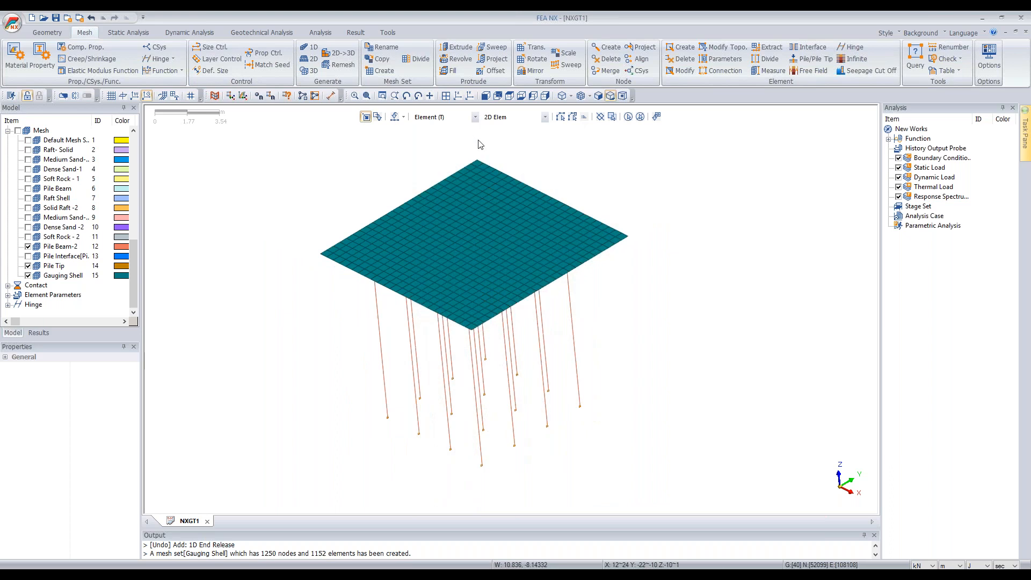
pyautogui.click(475, 116)
pyautogui.click(420, 129)
pyautogui.moveTo(444, 270); pyautogui.dragTo(466, 245, button='middle')
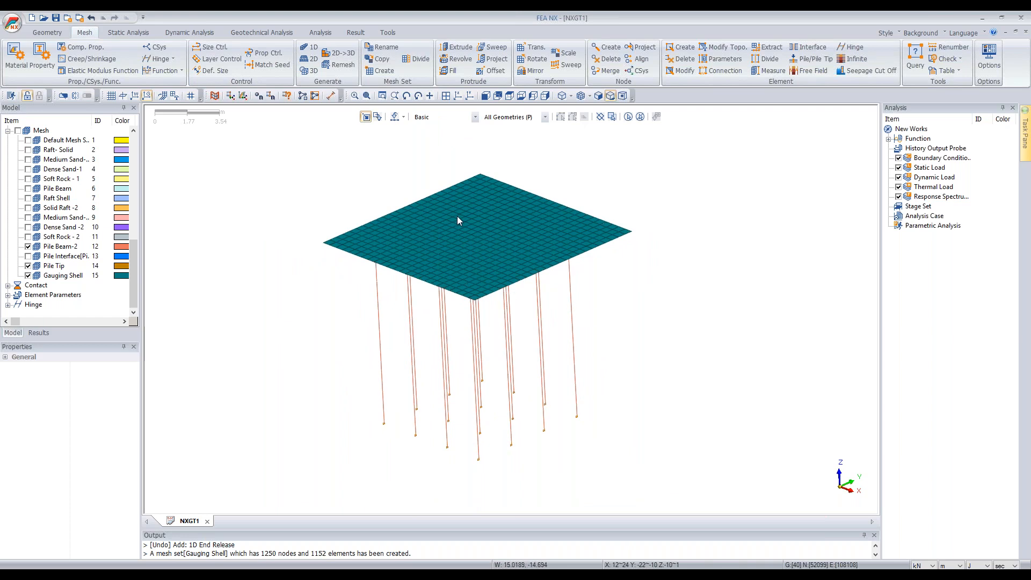
# Step: Display the Solid Raft -2, Medium Sand-2, Dense Sand -2, Soft Rock - 2 and pile interface mesh sets
pyautogui.click(28, 208)
pyautogui.click(28, 208)
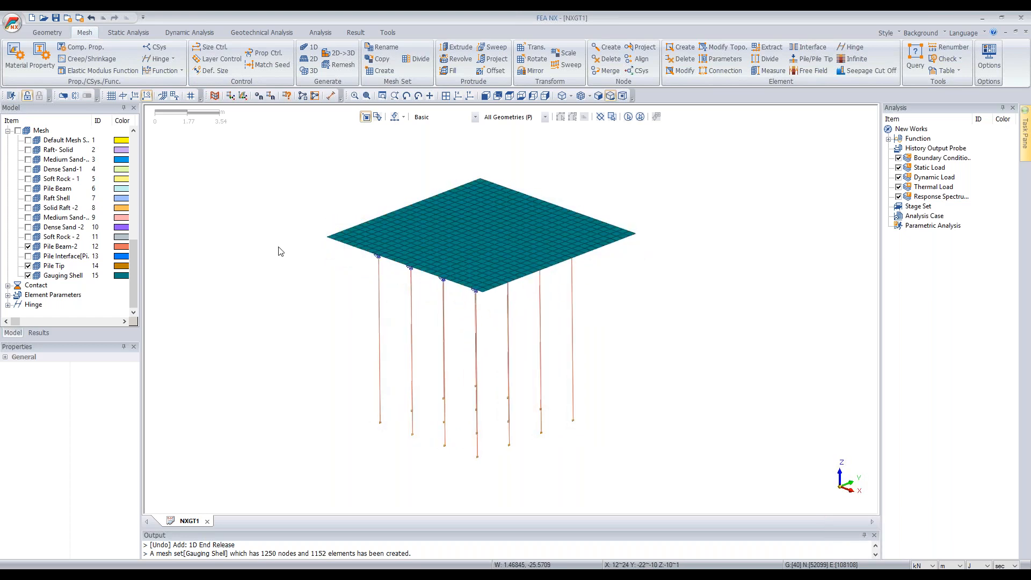
pyautogui.moveTo(479, 269); pyautogui.dragTo(504, 250, button='middle')
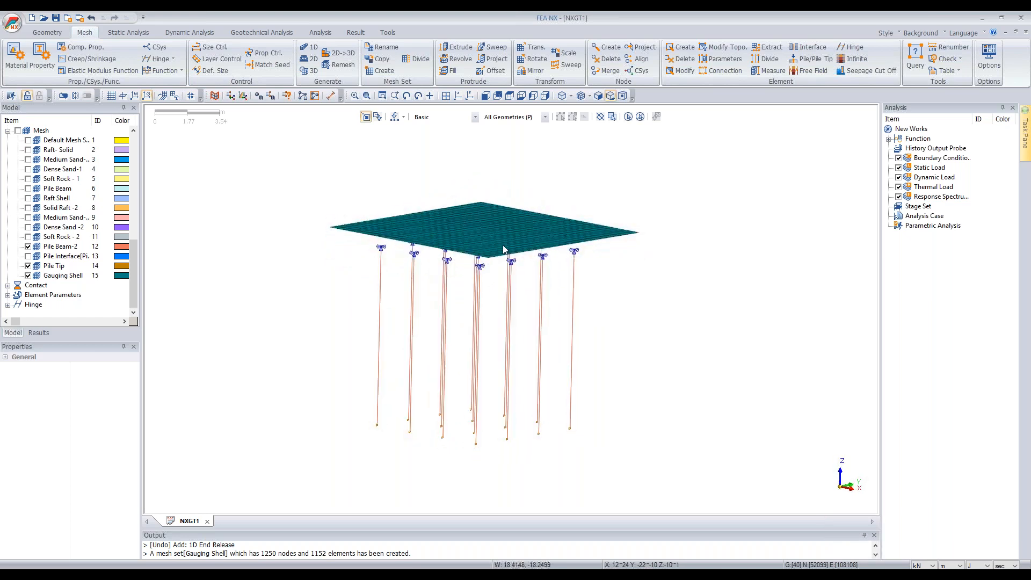
pyautogui.click(28, 208)
pyautogui.scroll(-1, 435, 333)
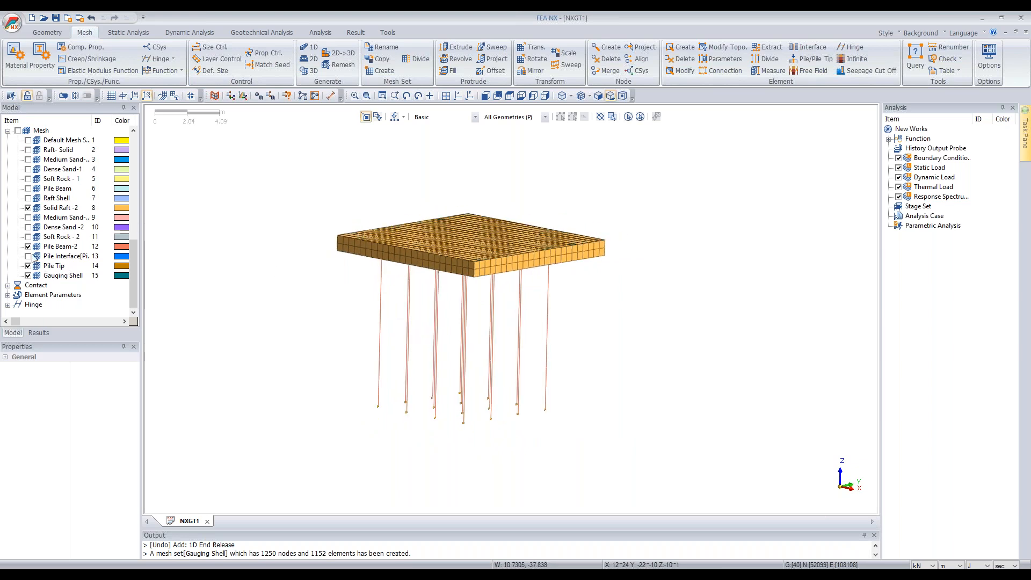
pyautogui.click(29, 237)
pyautogui.click(31, 237)
pyautogui.click(28, 218)
pyautogui.click(29, 226)
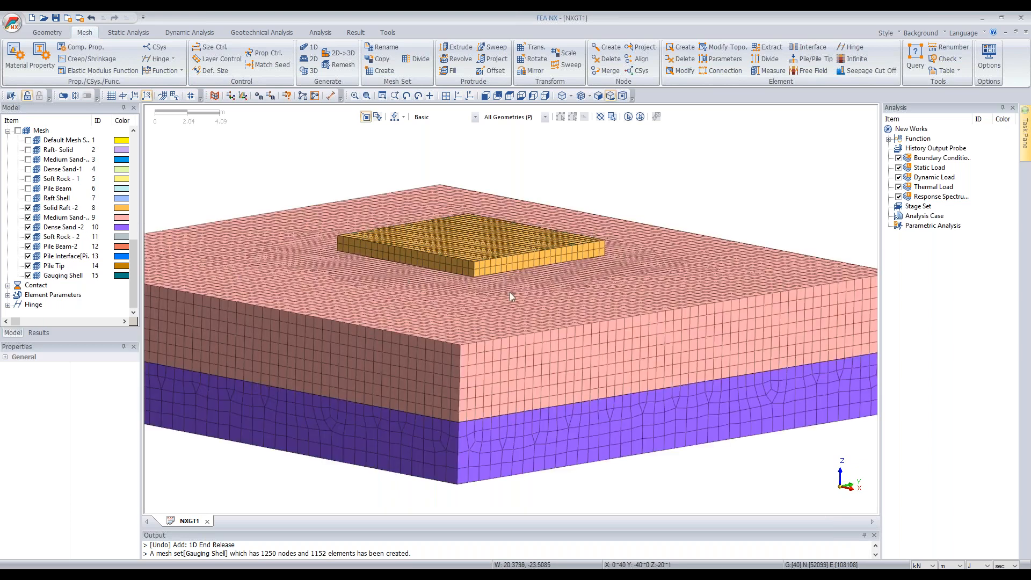
# Step: Show all mesh sets of the model, including those of the first raft and soil block
pyautogui.scroll(-4, 511, 292)
pyautogui.moveTo(357, 279); pyautogui.dragTo(579, 291, button='middle')
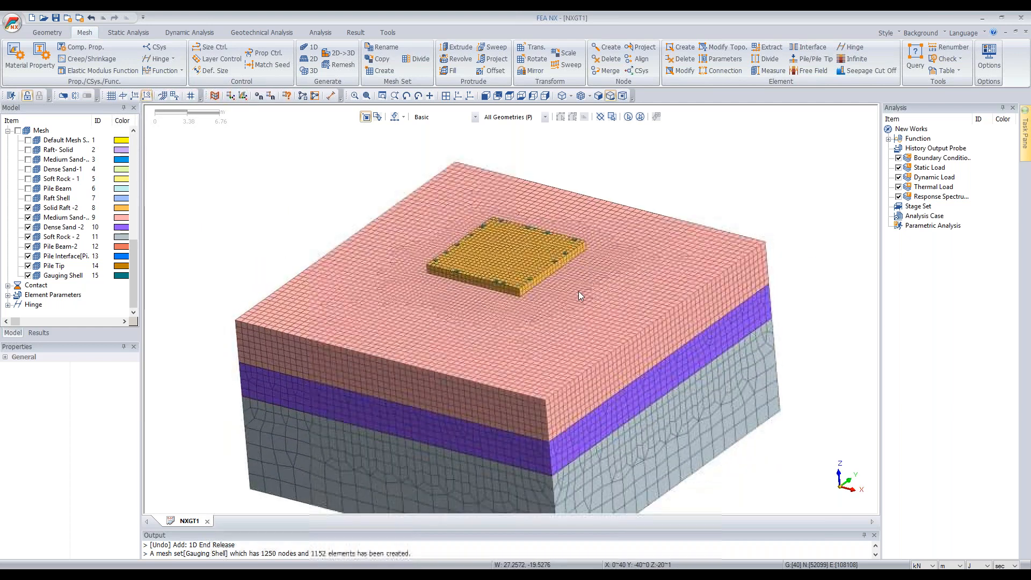
pyautogui.scroll(-4, 579, 291)
pyautogui.click(18, 130)
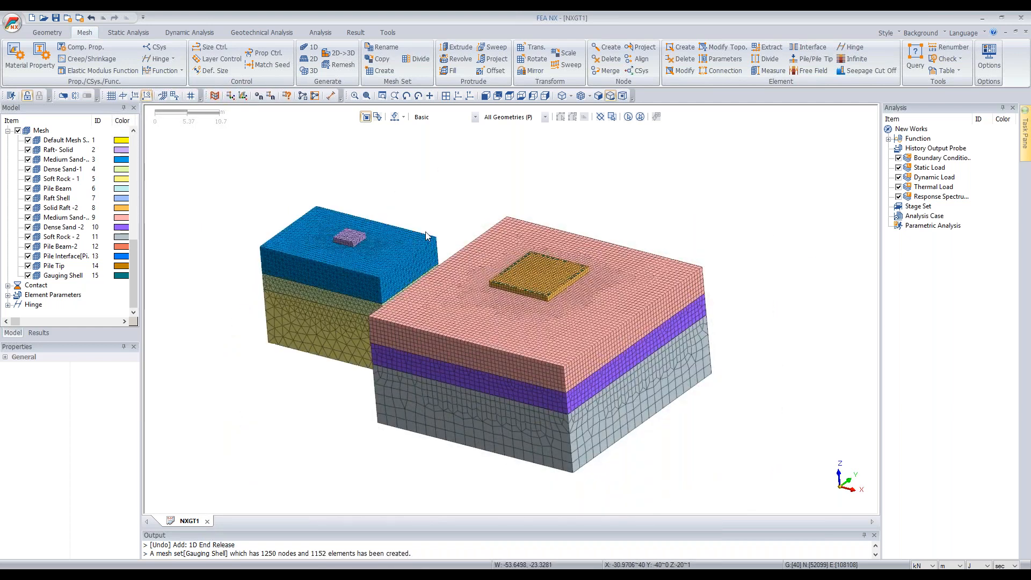
# Step: Examine the two meshed raft and soil block models side by side, comparing their rafts, soil layers and mesh types
pyautogui.scroll(-5, 841, 295)
pyautogui.moveTo(430, 263); pyautogui.dragTo(473, 285, button='middle')
pyautogui.scroll(5, 481, 289)
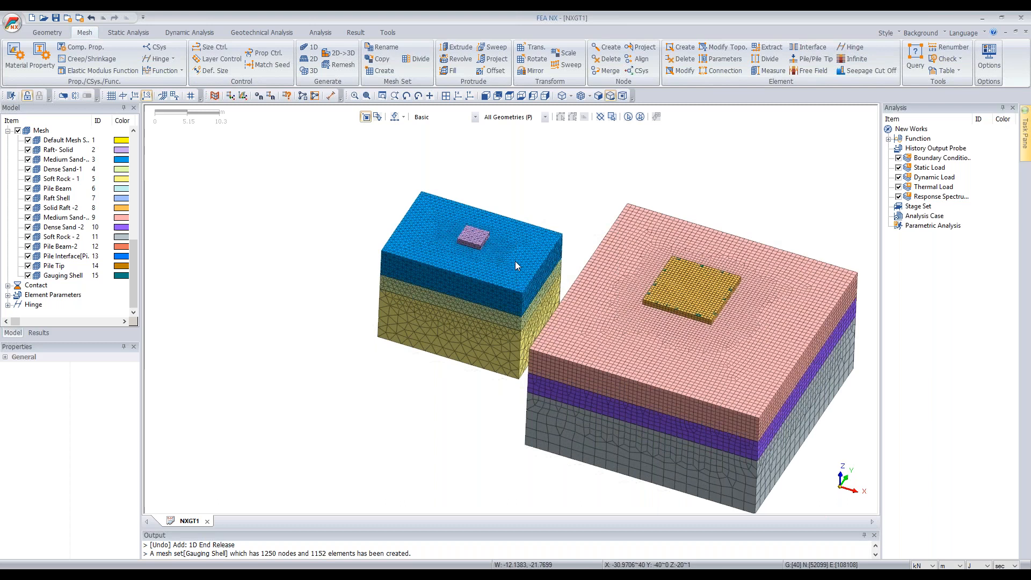
pyautogui.scroll(2, 485, 247)
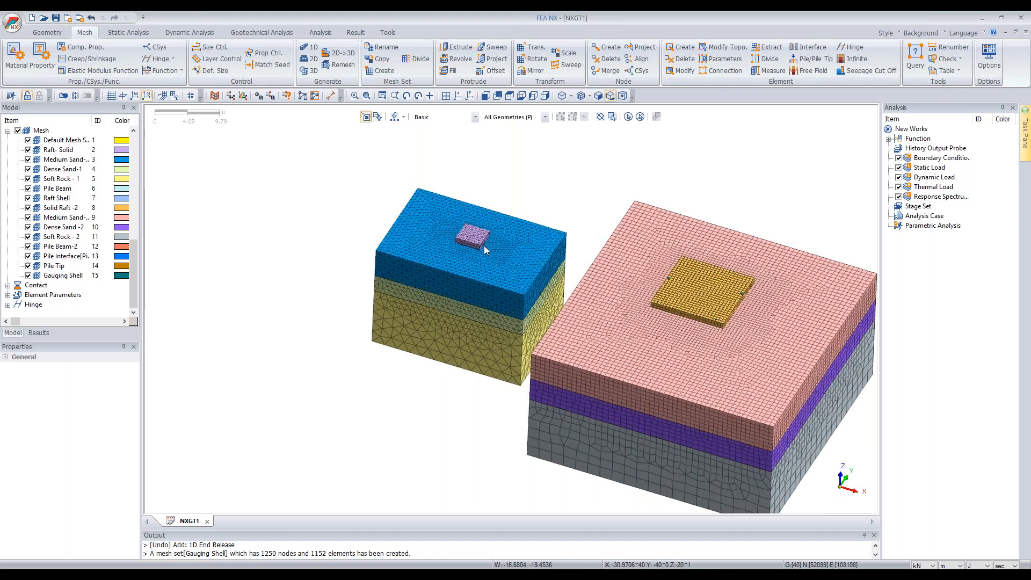
pyautogui.scroll(2, 484, 246)
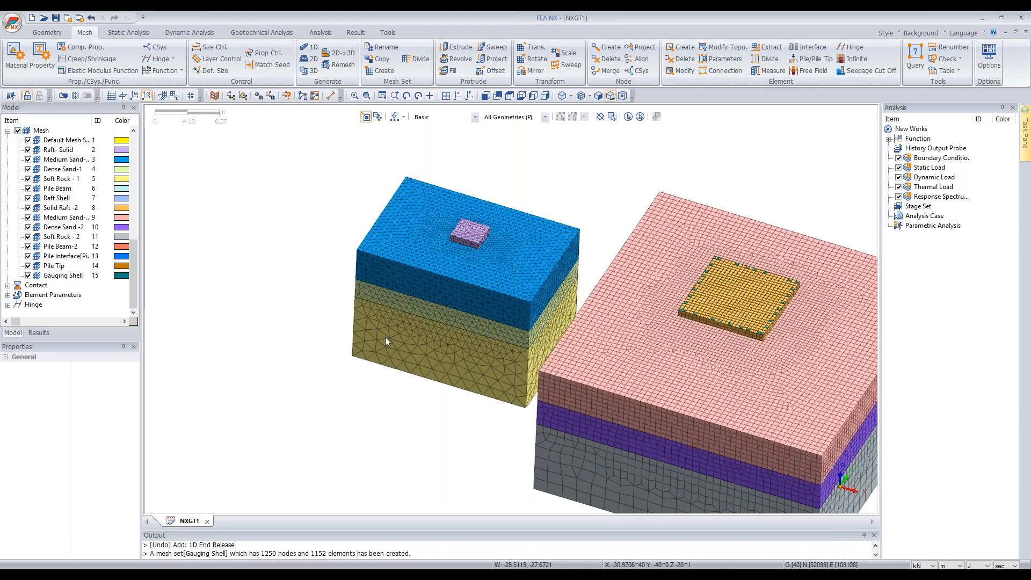
pyautogui.scroll(-3, 405, 303)
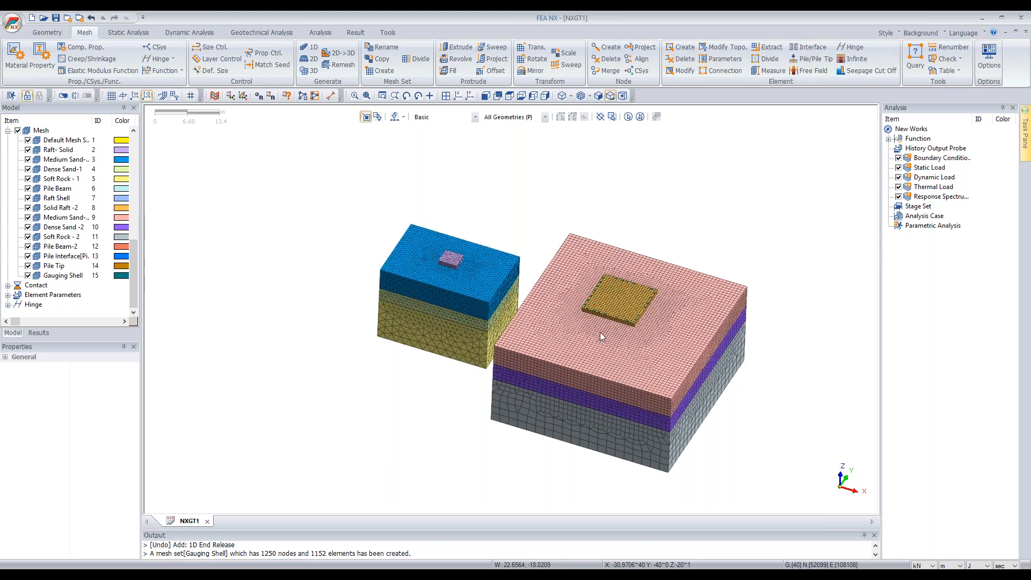
pyautogui.scroll(-5, 640, 354)
pyautogui.scroll(5, 760, 413)
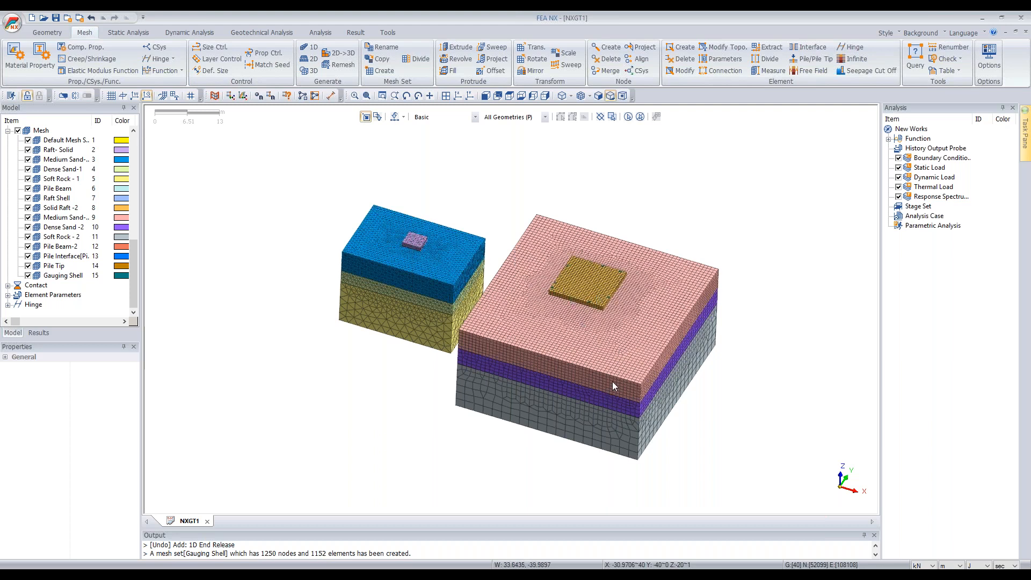
pyautogui.scroll(3, 612, 382)
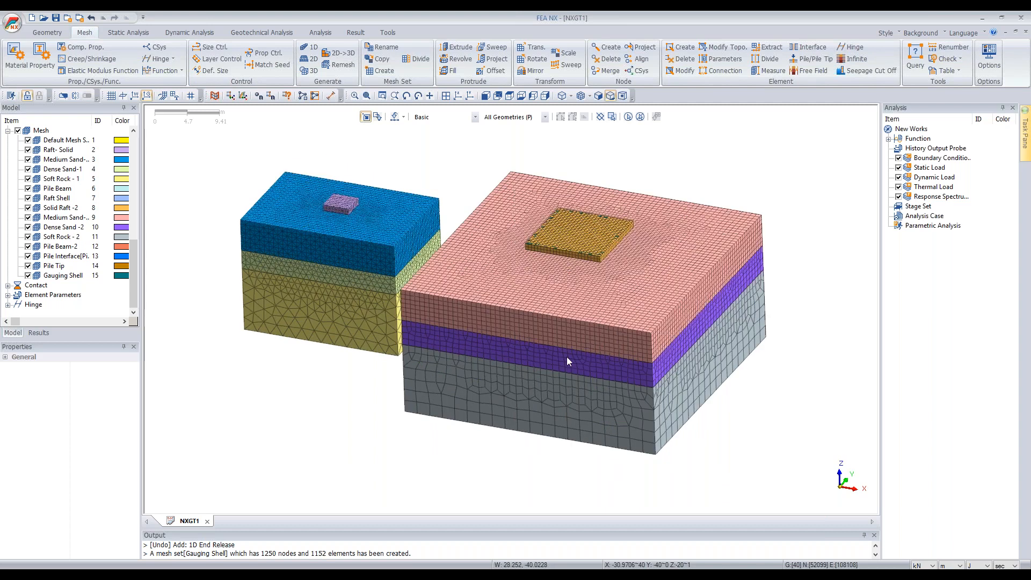
pyautogui.scroll(-3, 530, 430)
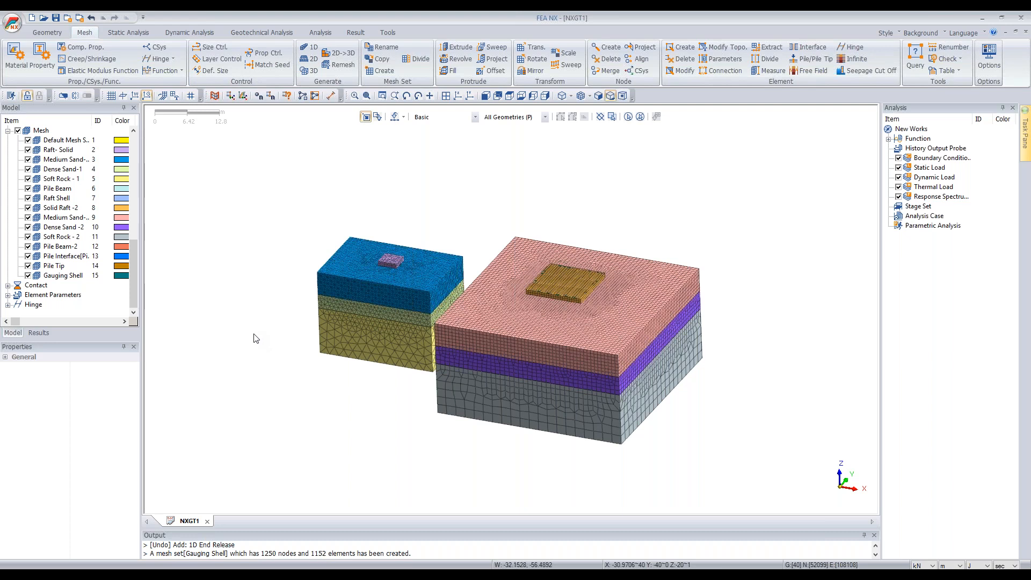
# Step: Hide the Gauging Shell mesh set and start creating a plane interface with the From Element Boundary method
pyautogui.scroll(4, 566, 295)
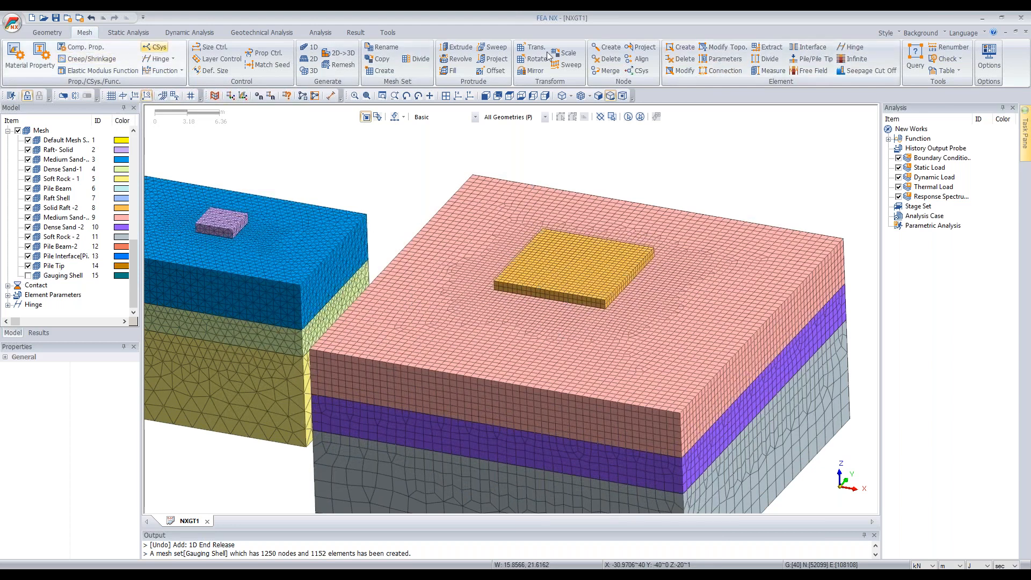
pyautogui.click(810, 47)
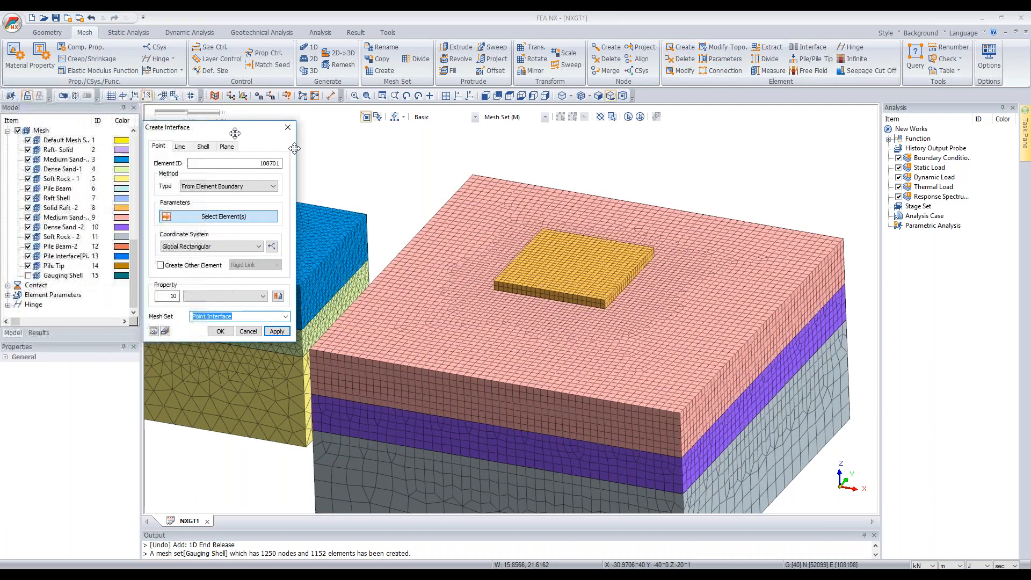
pyautogui.moveTo(235, 133); pyautogui.dragTo(299, 148)
pyautogui.click(291, 161)
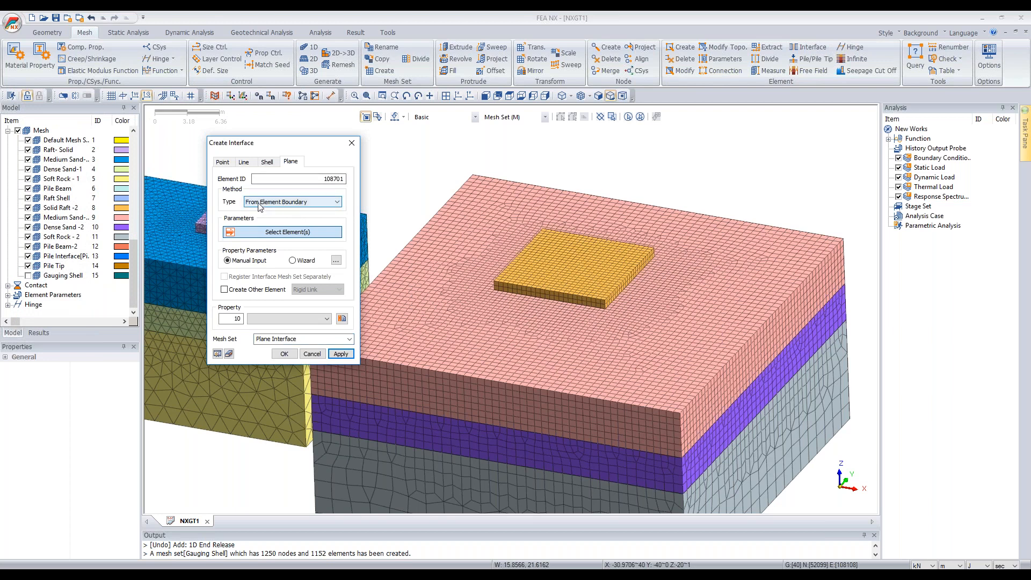
# Step: Try the From Mesh-Set (T/X-cross type) method on Medium Sand-2 and Solid Raft -2, and switch back to From Element Boundary
pyautogui.click(611, 265)
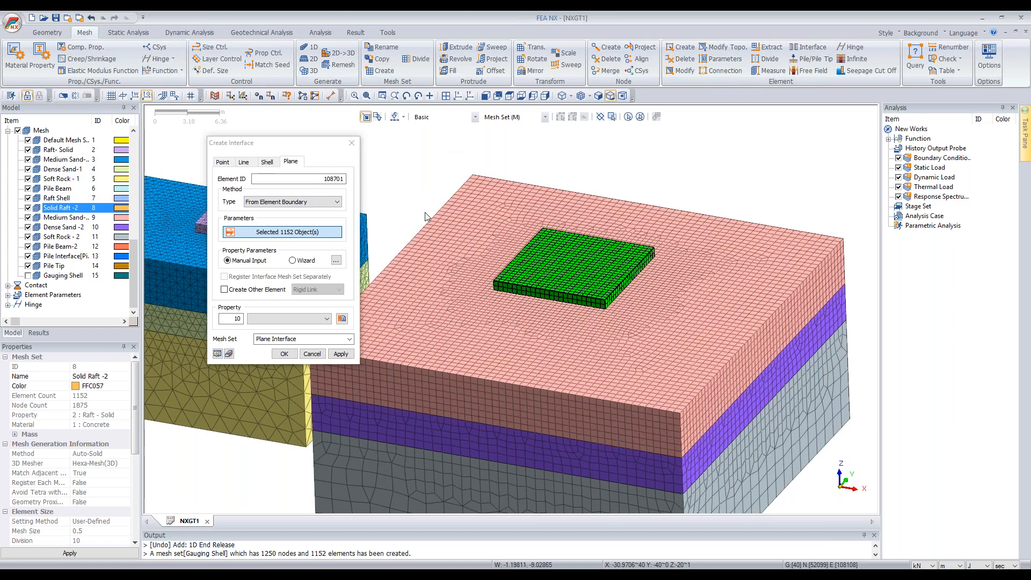
pyautogui.click(302, 202)
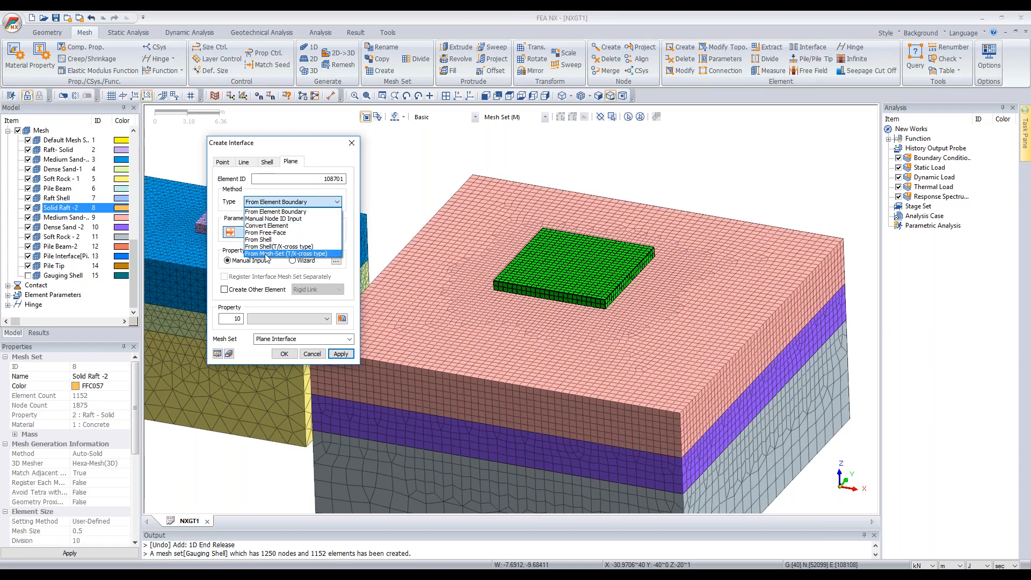
pyautogui.click(277, 253)
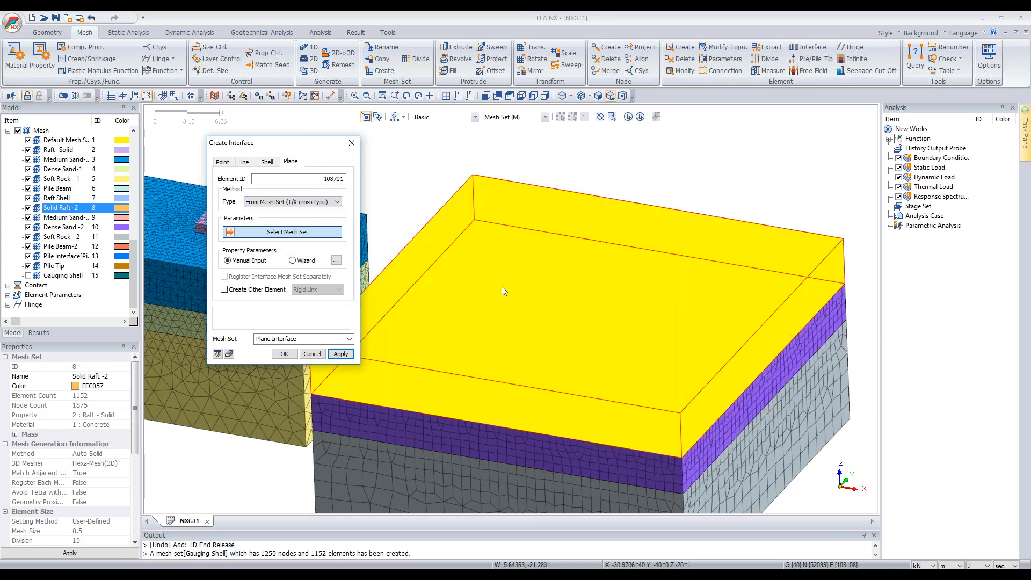
pyautogui.click(517, 315)
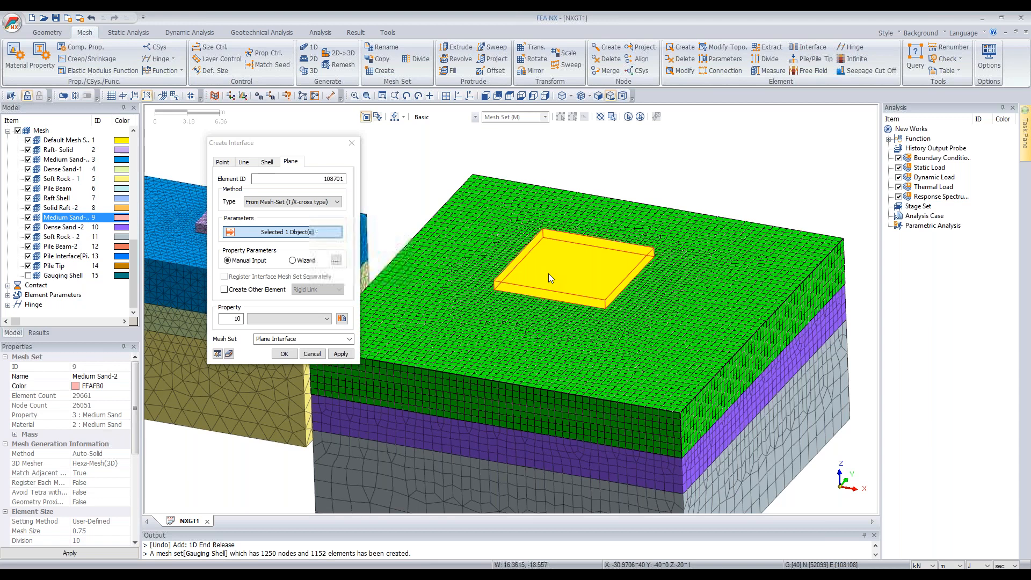
pyautogui.click(549, 273)
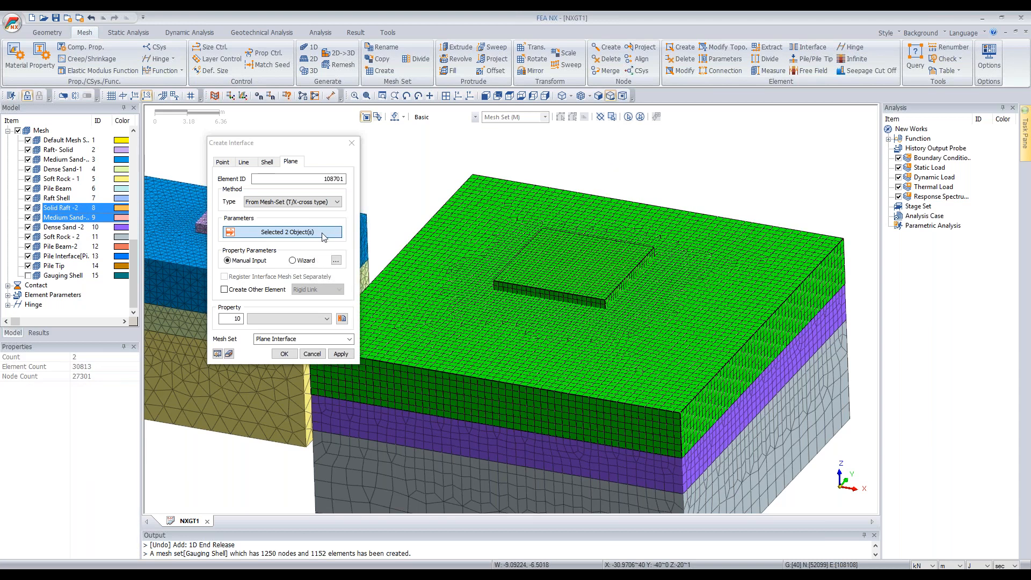
pyautogui.click(318, 202)
pyautogui.click(312, 212)
# Step: Create the Plane Interface from the element boundary of Solid Raft -2 using wizard properties, strength reduction factor 0.8 and additional Rigid Link elements
pyautogui.click(553, 256)
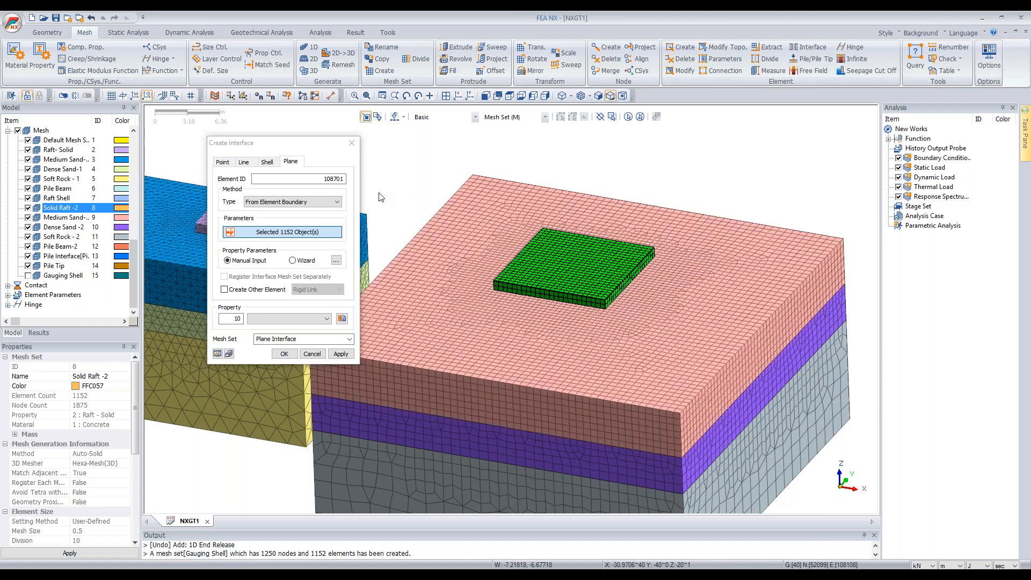
pyautogui.click(292, 261)
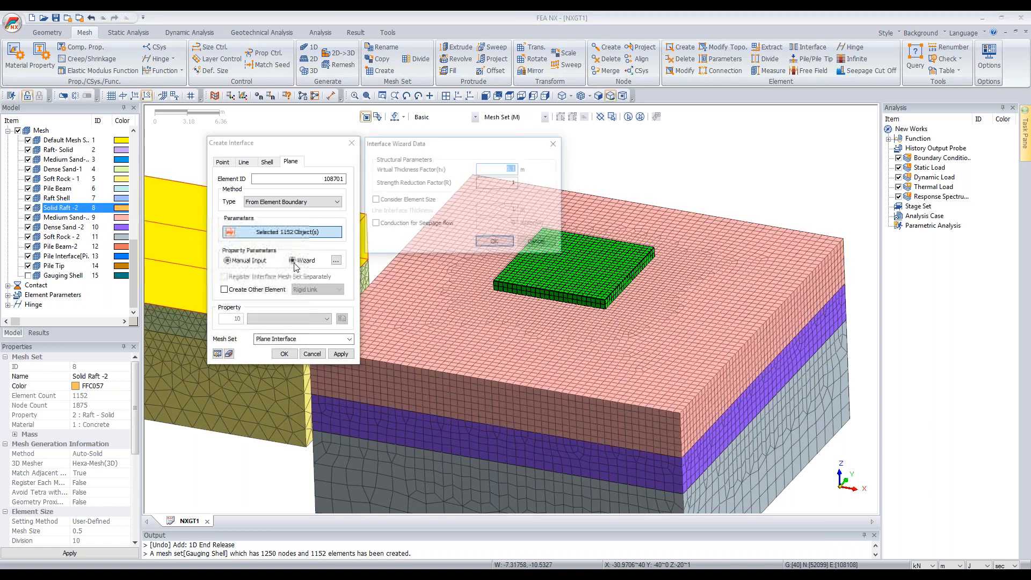
pyautogui.press('Tab')
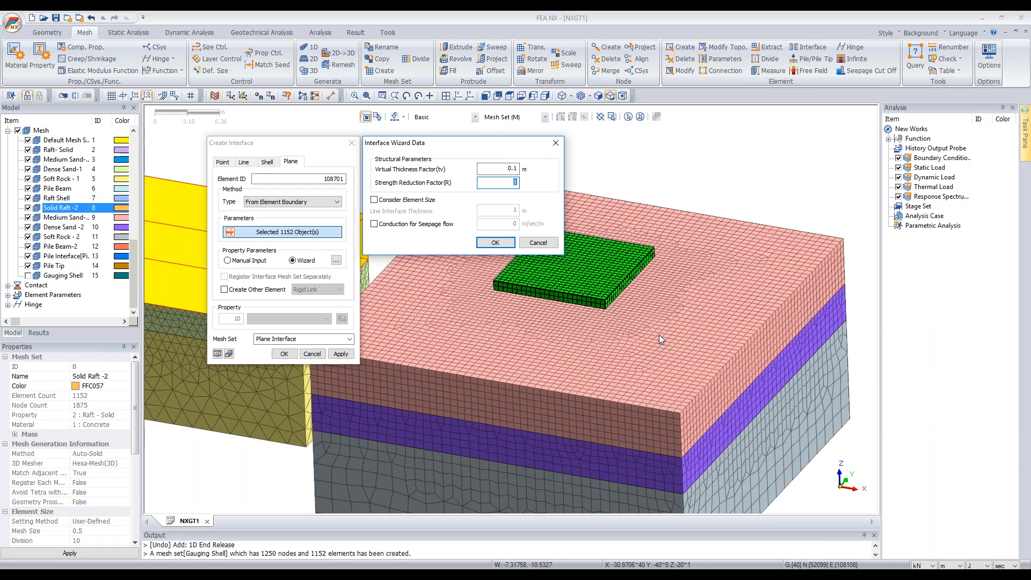
pyautogui.click(514, 182)
pyautogui.write('0.8')
pyautogui.click(496, 243)
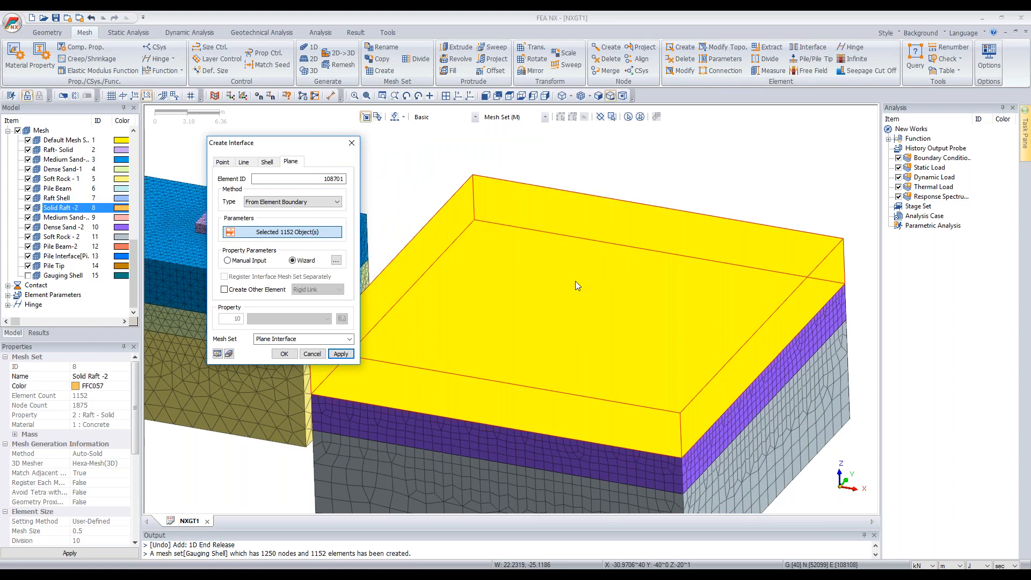
pyautogui.click(225, 290)
pyautogui.click(285, 354)
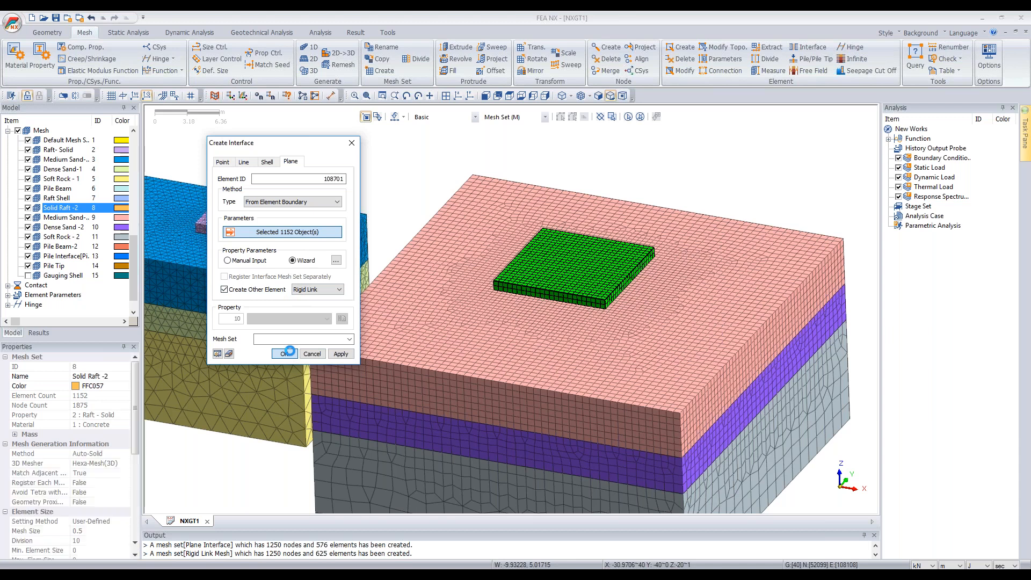
# Step: Display only the Plane Interface mesh set and inspect its elements
pyautogui.scroll(-2, 672, 368)
pyautogui.moveTo(672, 368); pyautogui.dragTo(628, 392, button='middle')
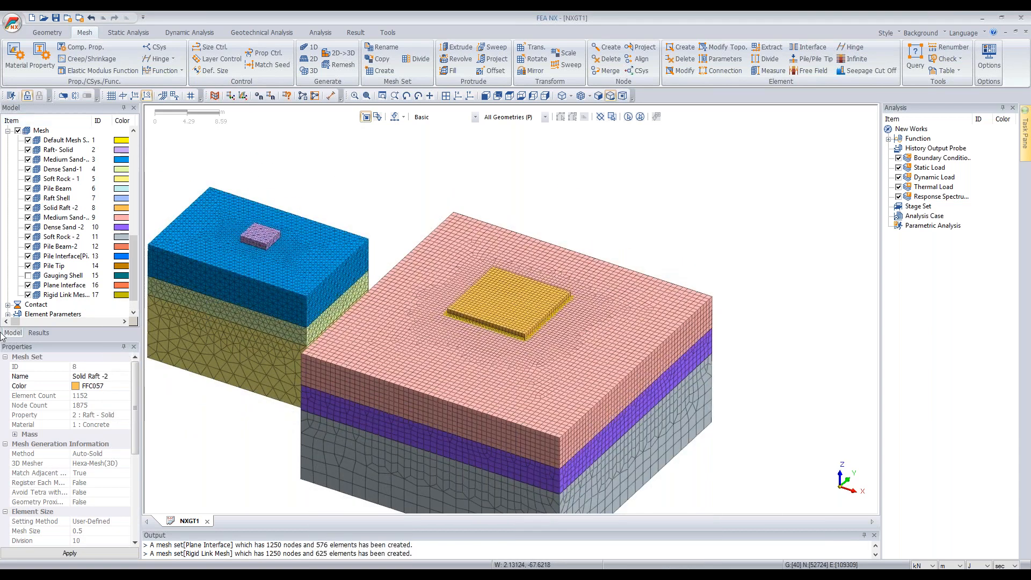
pyautogui.click(18, 131)
pyautogui.click(28, 286)
pyautogui.scroll(2, 537, 316)
pyautogui.moveTo(495, 312); pyautogui.dragTo(500, 284, button='middle')
pyautogui.scroll(4, 436, 318)
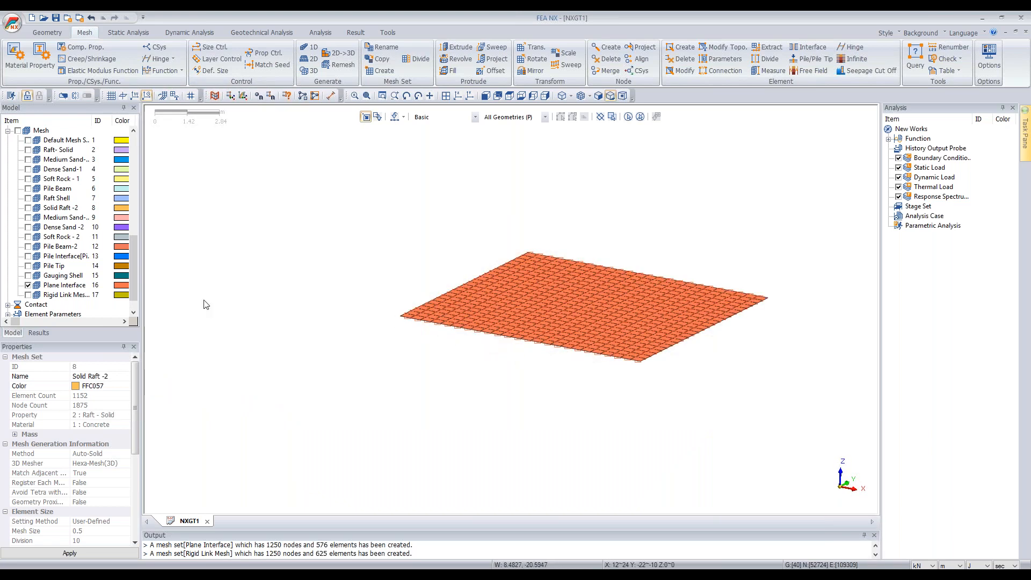
pyautogui.scroll(-2, 255, 333)
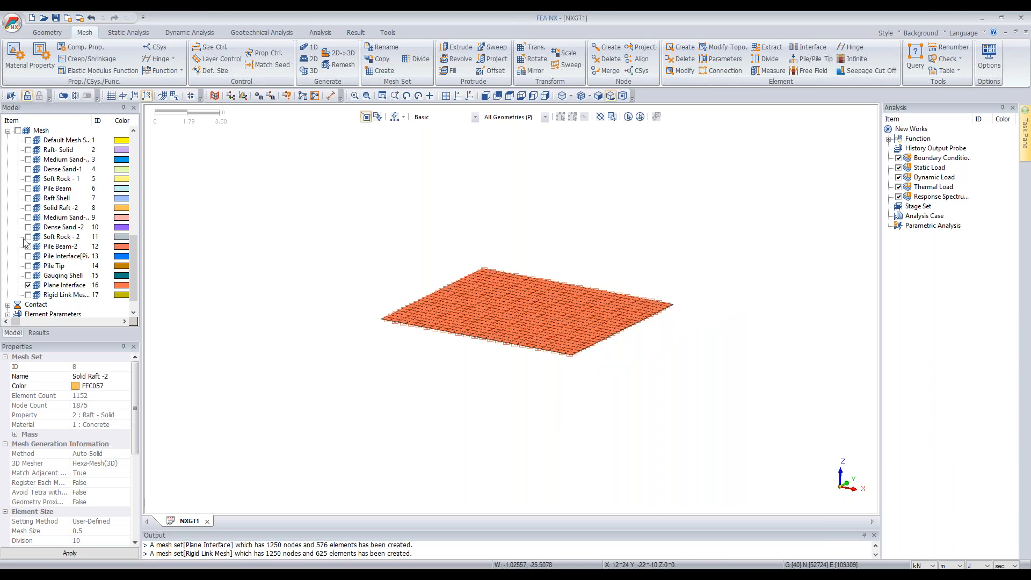
# Step: Show Solid Raft -2 and Medium Sand-2 together with the plane interface to check its position
pyautogui.click(28, 208)
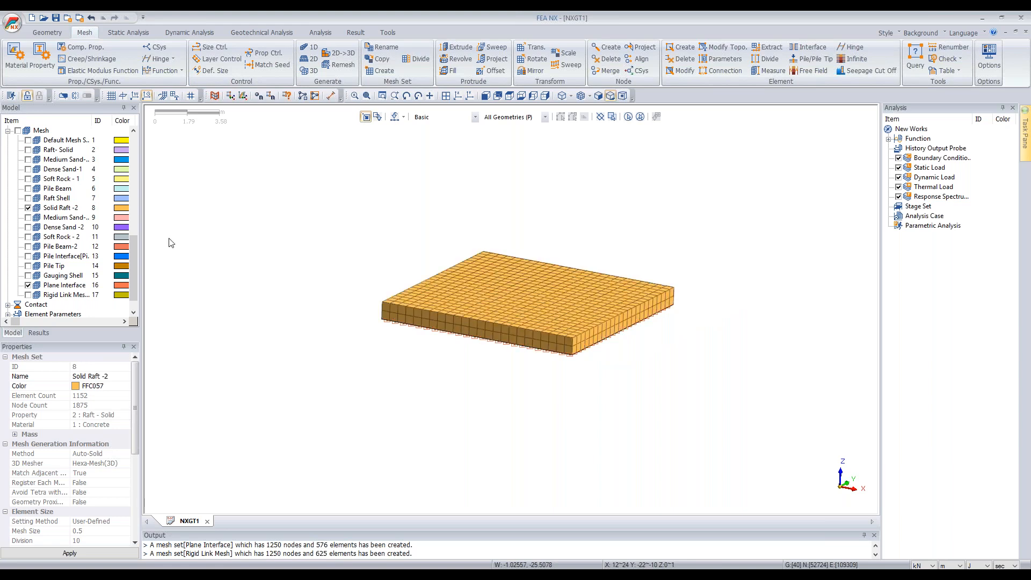
pyautogui.click(28, 217)
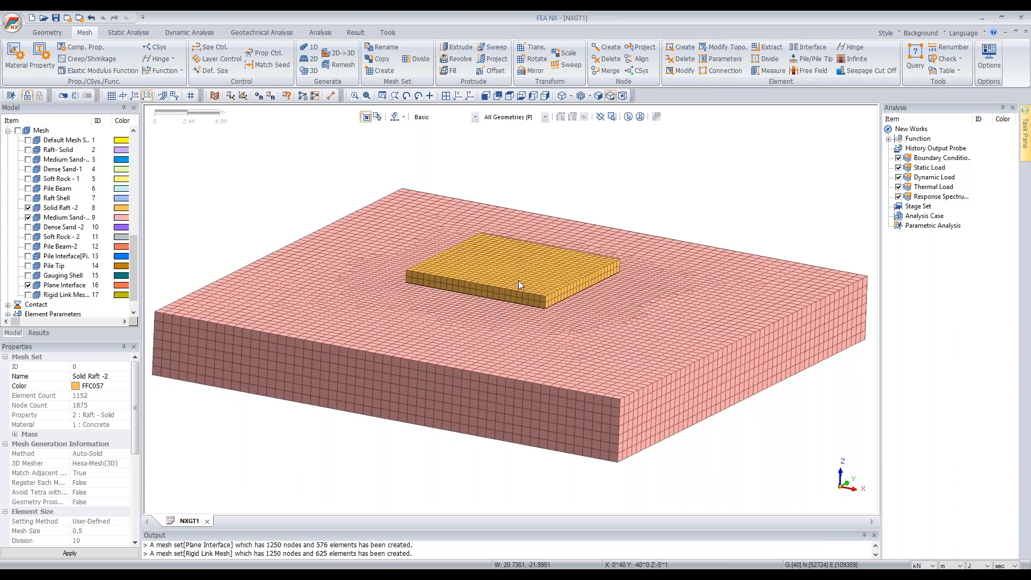
pyautogui.scroll(1, 516, 275)
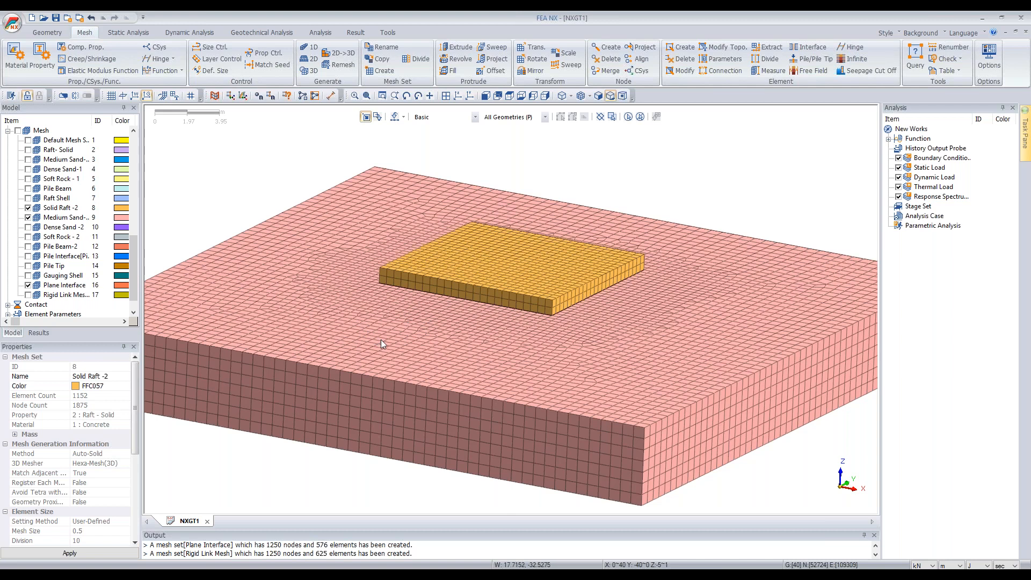
pyautogui.scroll(-2, 531, 319)
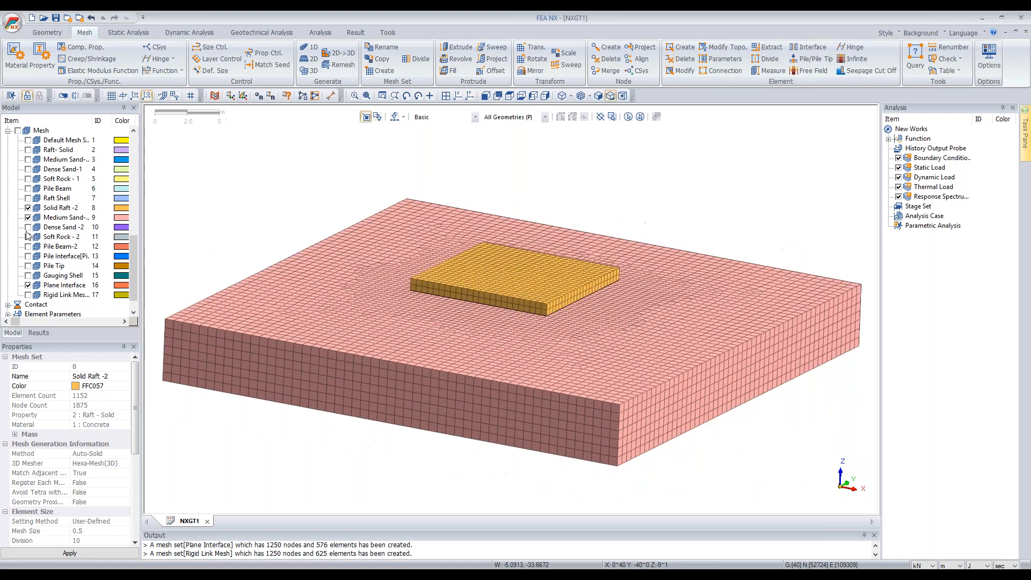
# Step: Show the remaining mesh sets of the second model, from Dense Sand -2 to the rigid link mesh, in isometric view
pyautogui.click(28, 236)
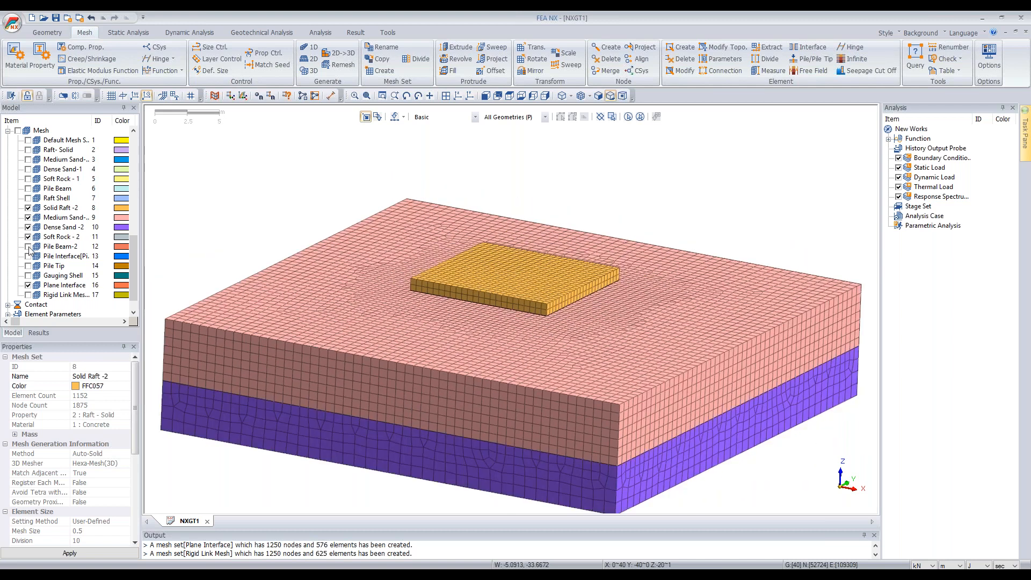
pyautogui.click(28, 246)
pyautogui.click(28, 256)
pyautogui.click(28, 266)
pyautogui.click(28, 276)
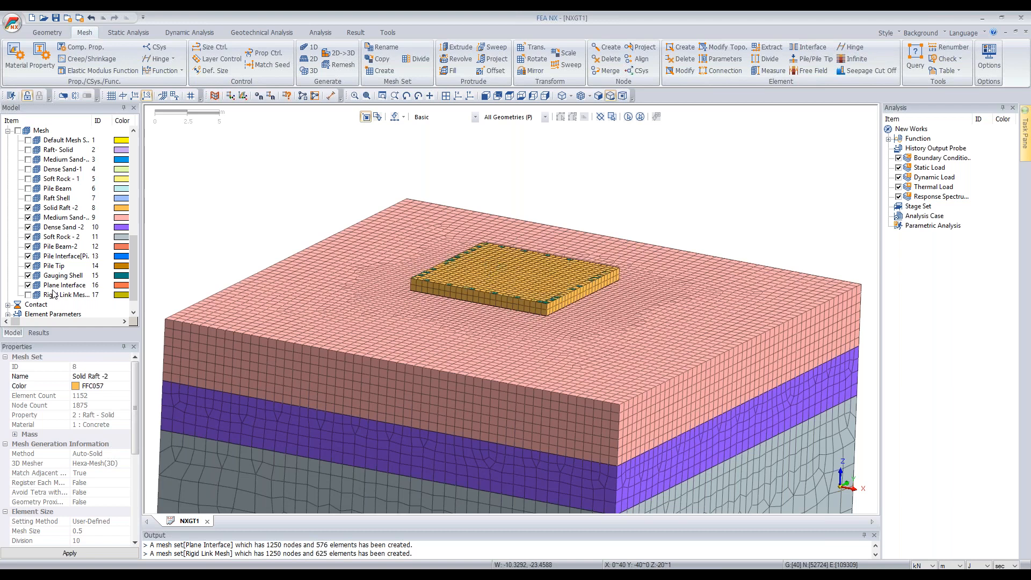
pyautogui.click(28, 295)
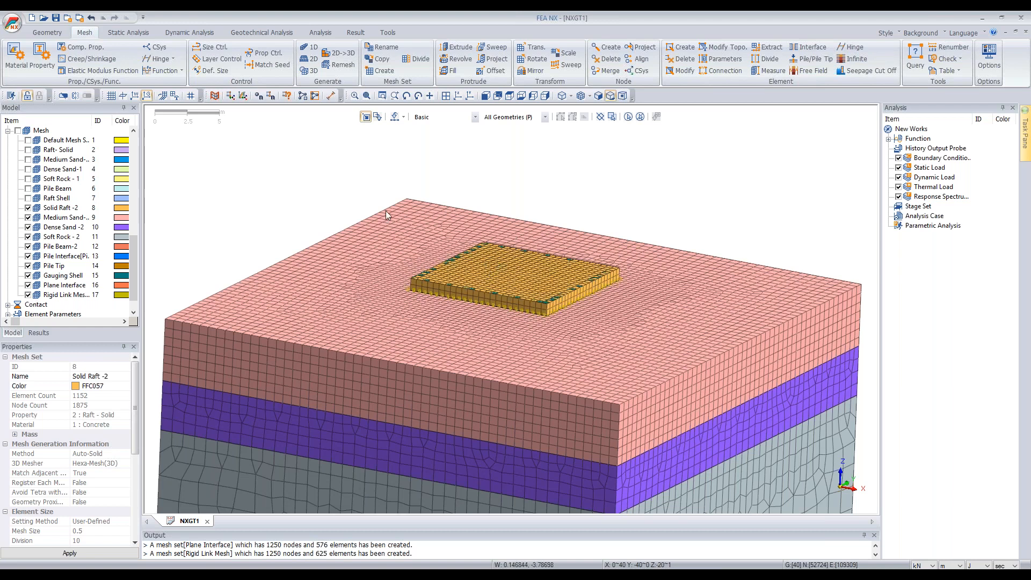
pyautogui.click(458, 96)
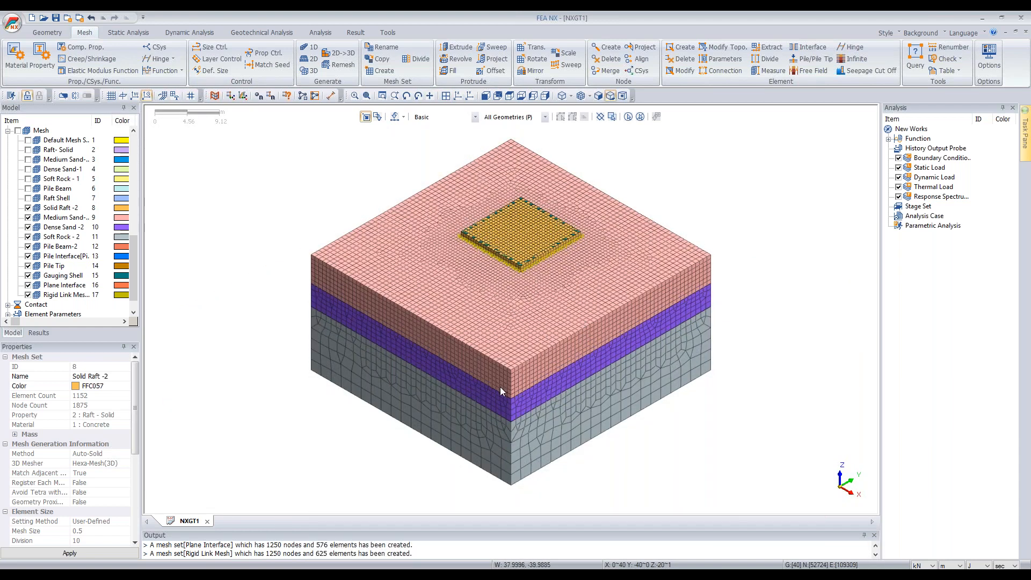
pyautogui.scroll(-3, 501, 387)
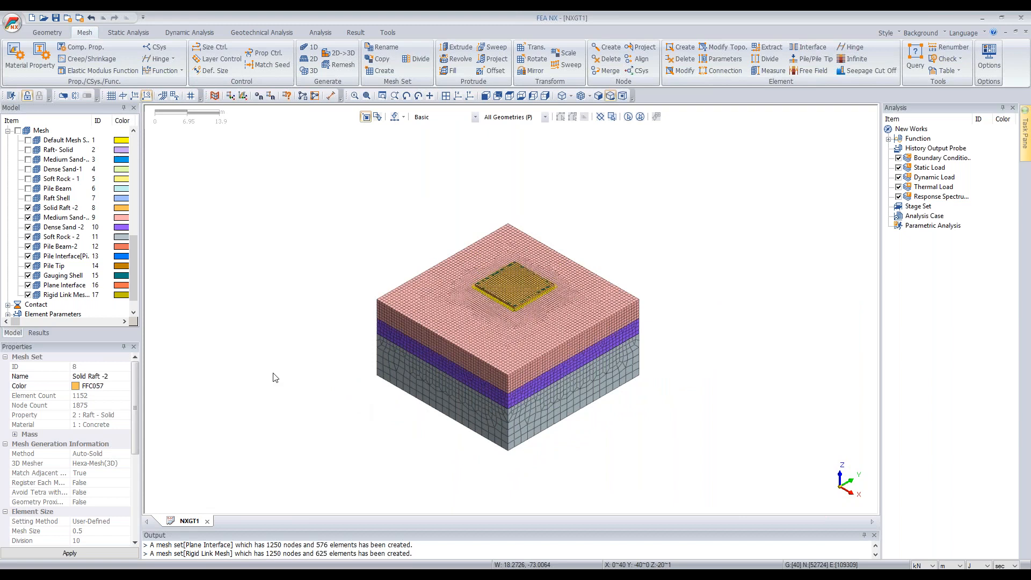
# Step: Hide all mesh sets and display the work plane grid and axes in top view
pyautogui.scroll(3, 19, 304)
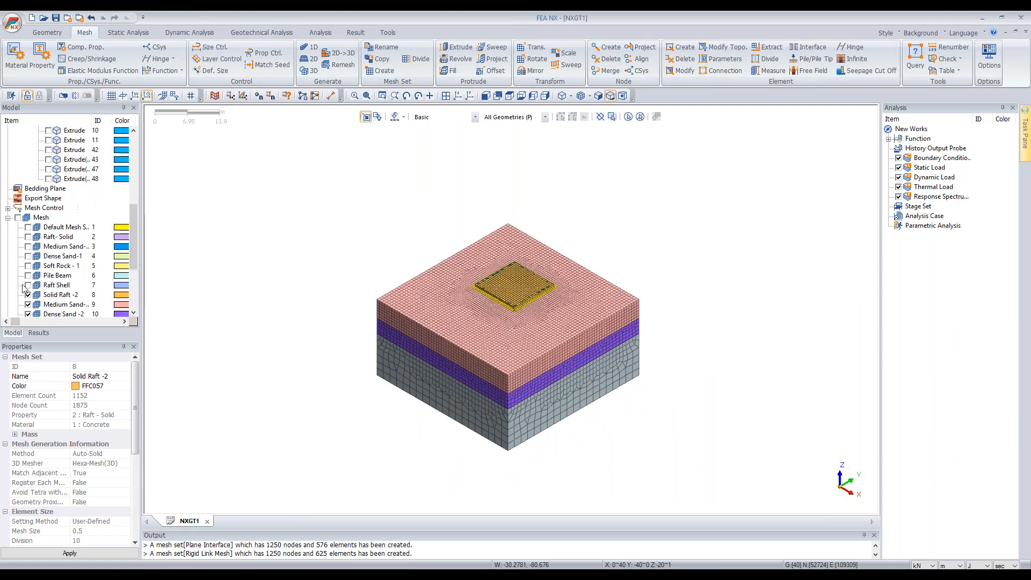
pyautogui.click(18, 218)
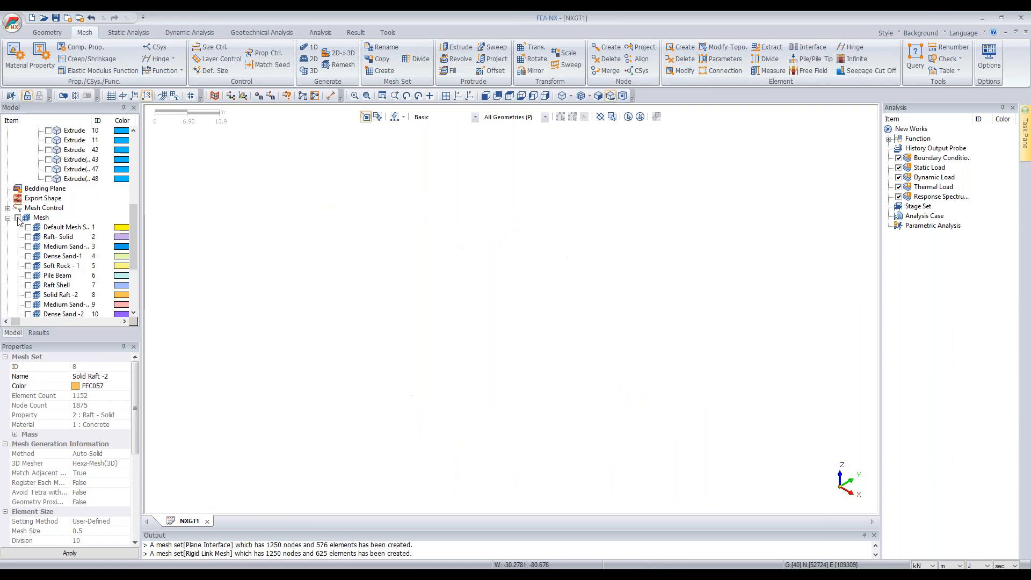
pyautogui.scroll(5, 30, 243)
pyautogui.click(28, 247)
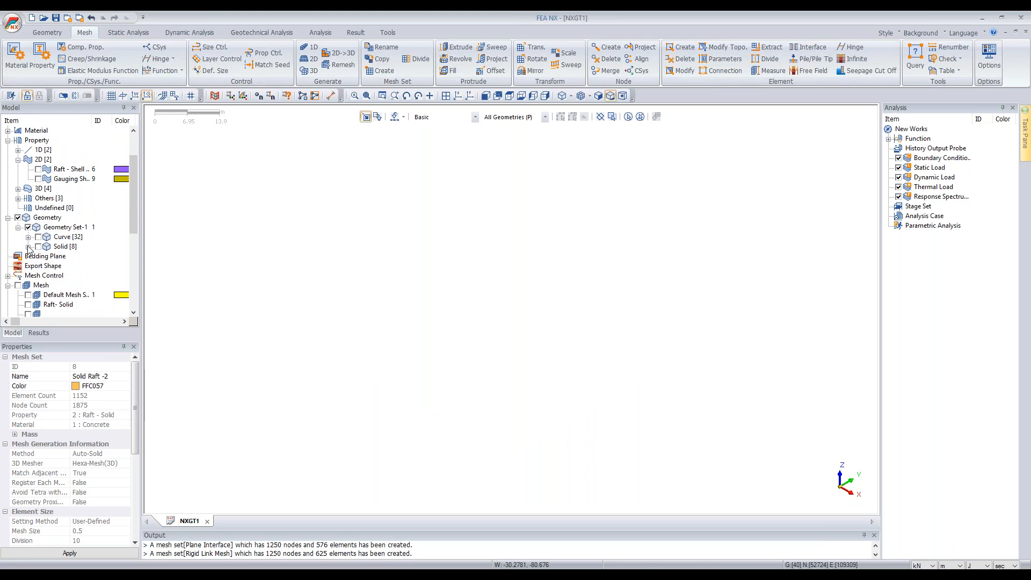
pyautogui.click(111, 96)
pyautogui.click(123, 95)
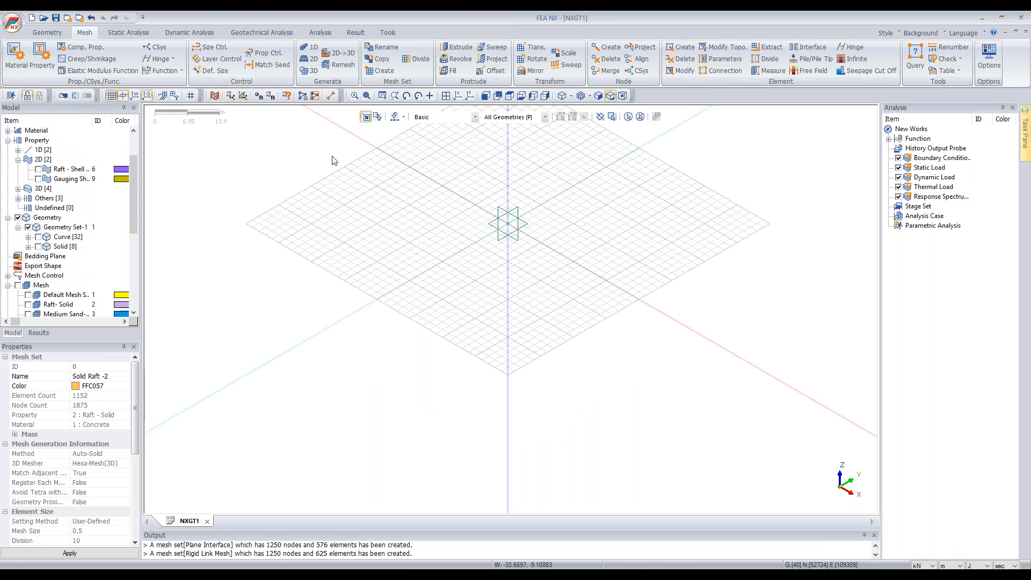
pyautogui.scroll(-2, 538, 468)
pyautogui.scroll(2, 602, 274)
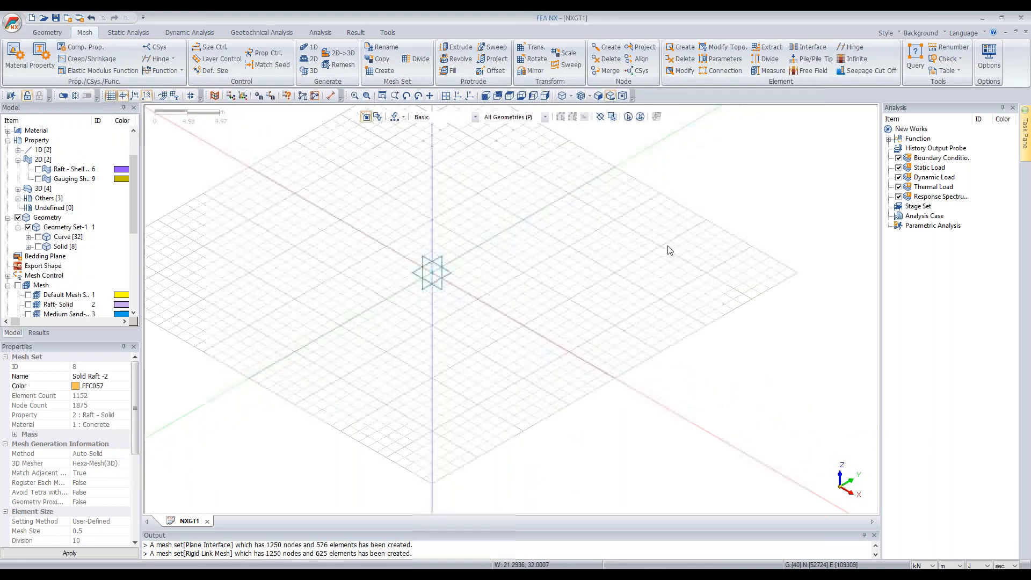
pyautogui.click(510, 96)
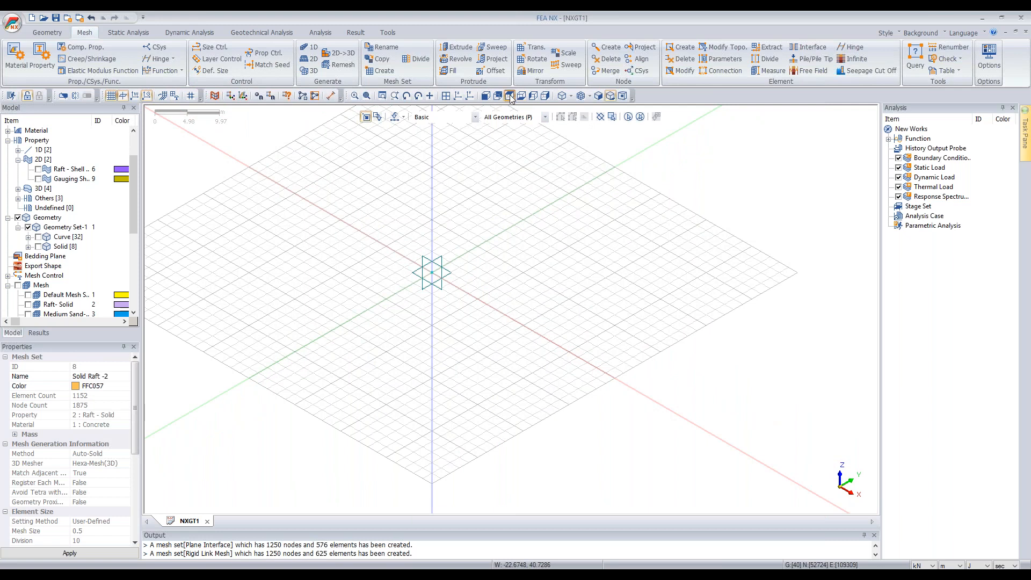
pyautogui.scroll(-2, 411, 389)
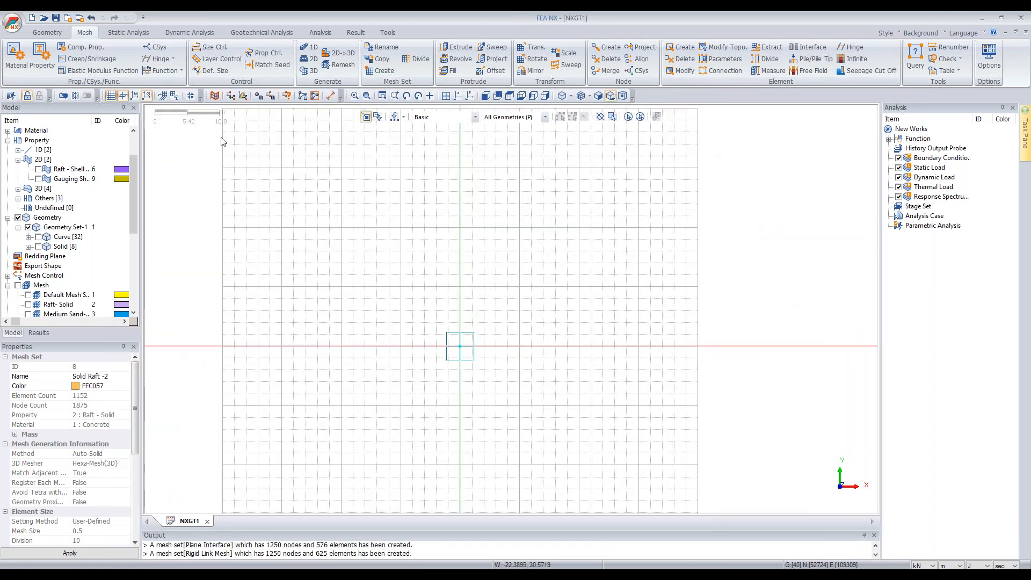
# Step: Start a centre-and-radius circle and place its centre at 16, 16 on the work plane
pyautogui.click(59, 35)
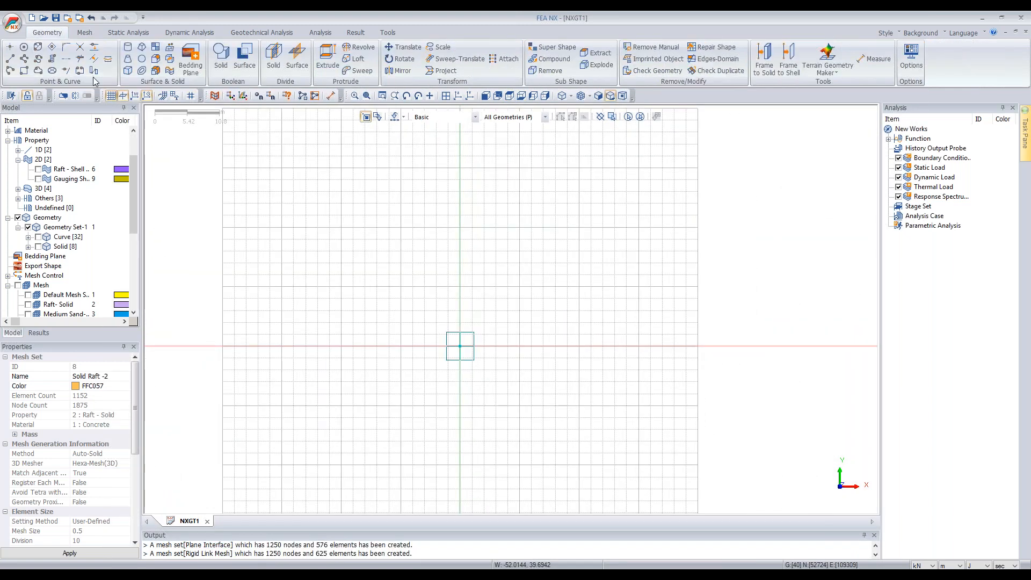
pyautogui.click(84, 33)
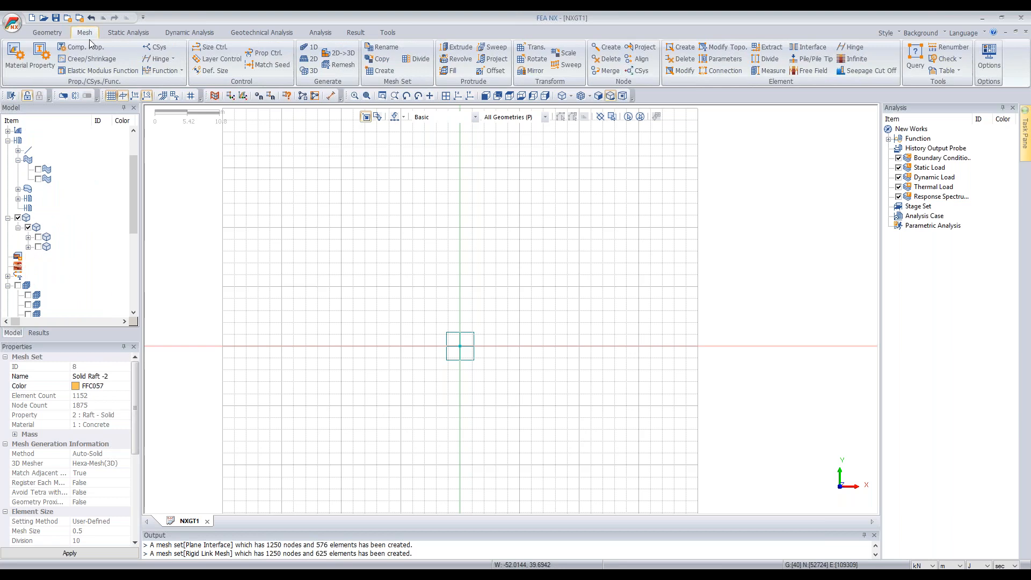
pyautogui.click(48, 33)
pyautogui.click(23, 47)
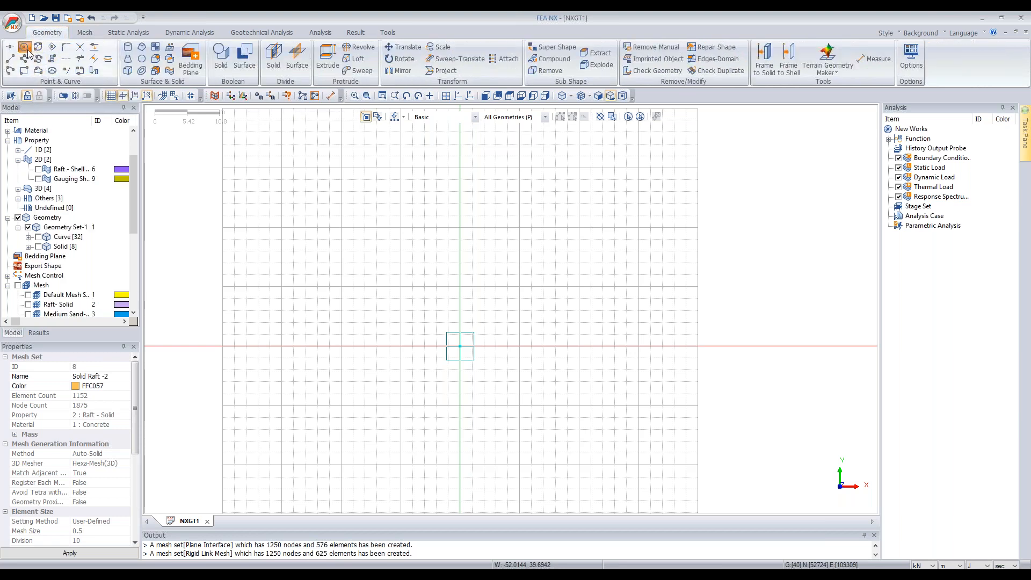
pyautogui.scroll(1, 569, 229)
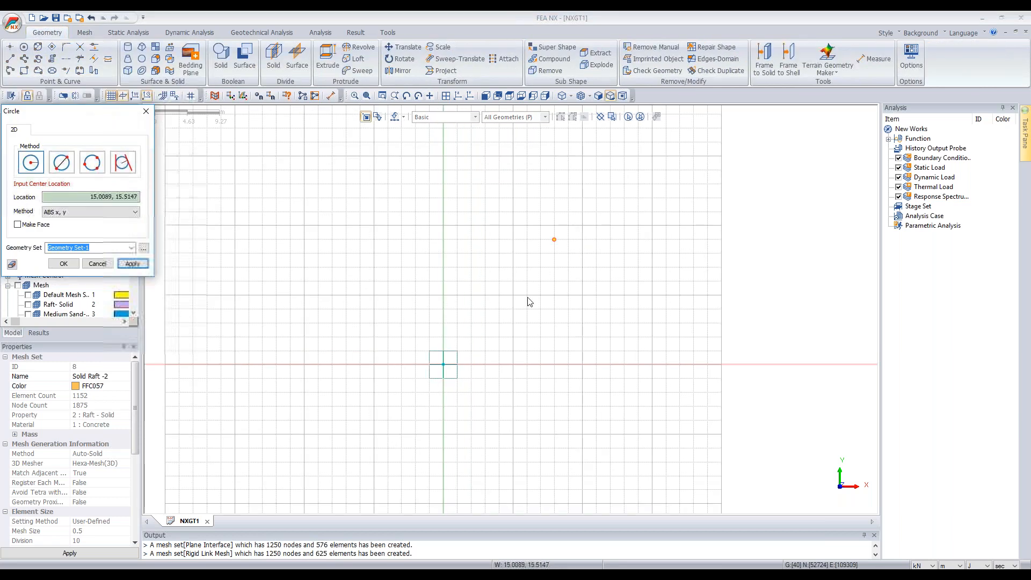
pyautogui.scroll(-1, 542, 301)
pyautogui.scroll(1, 561, 233)
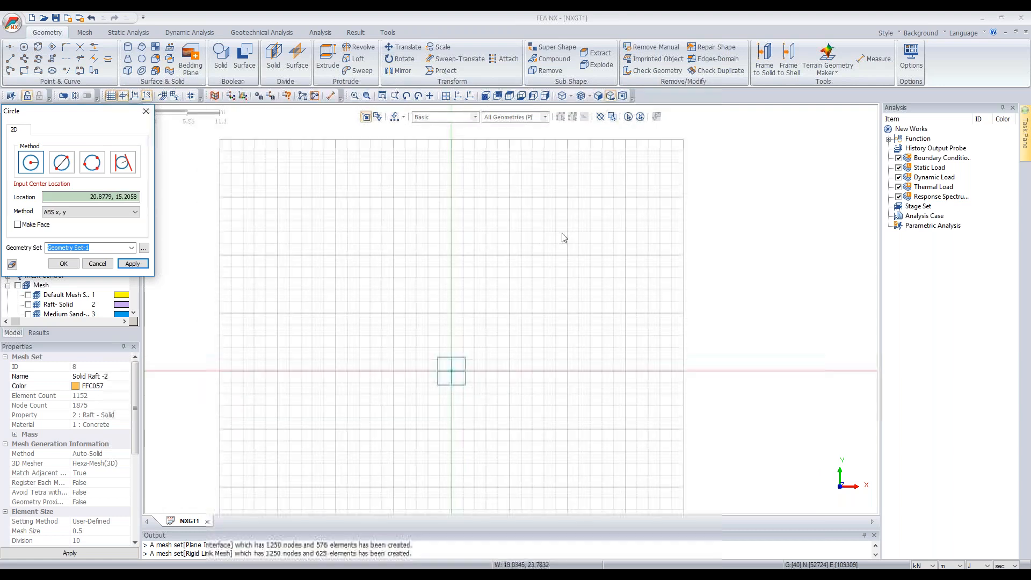
pyautogui.click(542, 287)
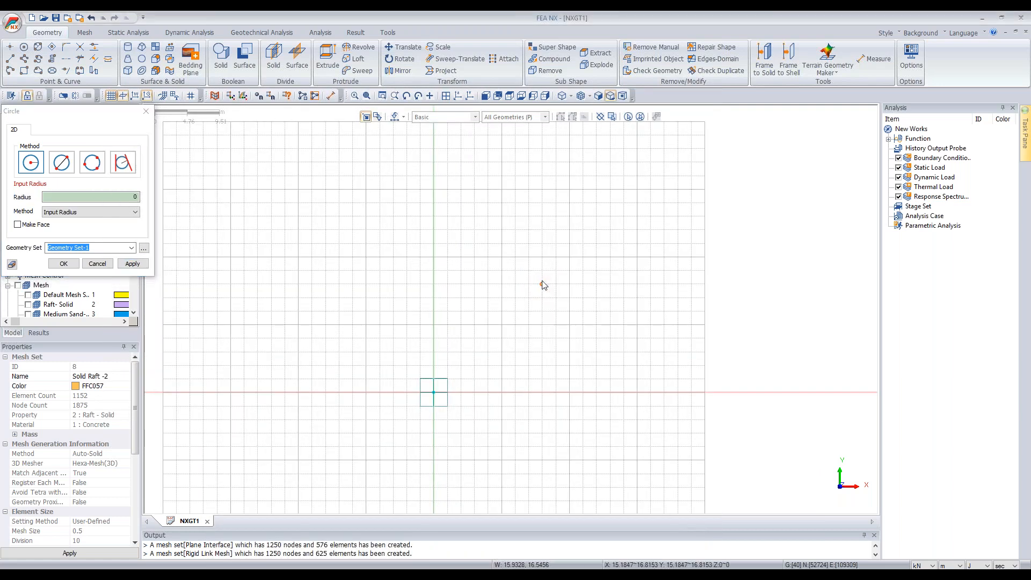
# Step: Set the circle's radius to 0.375 and create it in a new geometry set named "VOlumetric Piles"
pyautogui.scroll(4, 547, 284)
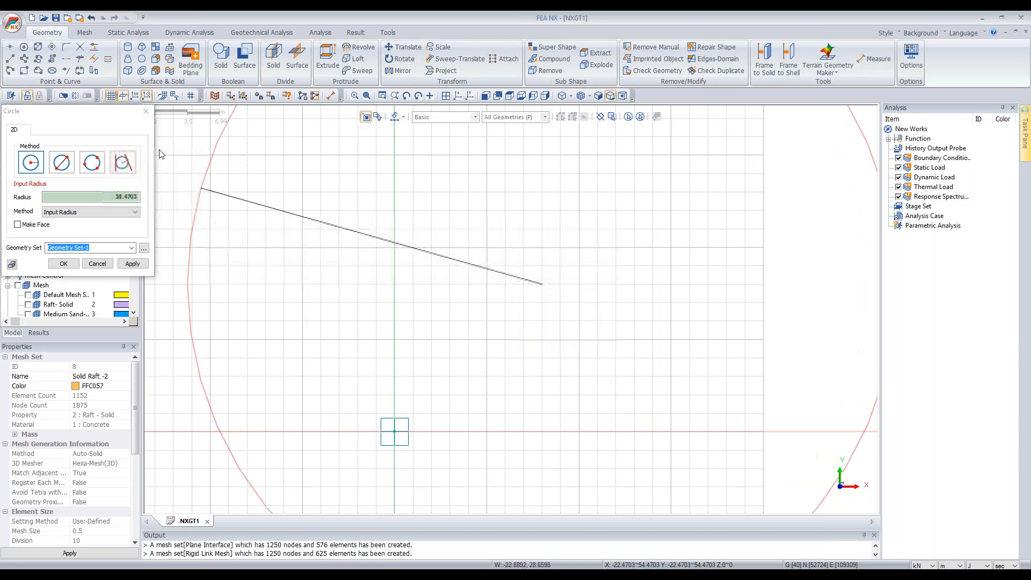
pyautogui.moveTo(366, 162); pyautogui.dragTo(369, 192)
pyautogui.moveTo(391, 278); pyautogui.dragTo(423, 277)
pyautogui.write('0.375')
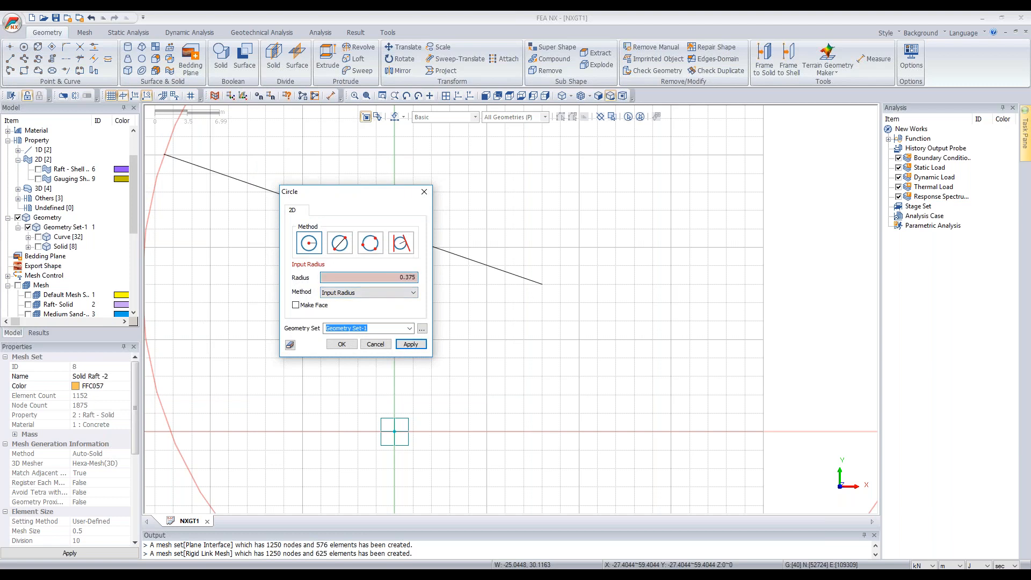
pyautogui.click(386, 328)
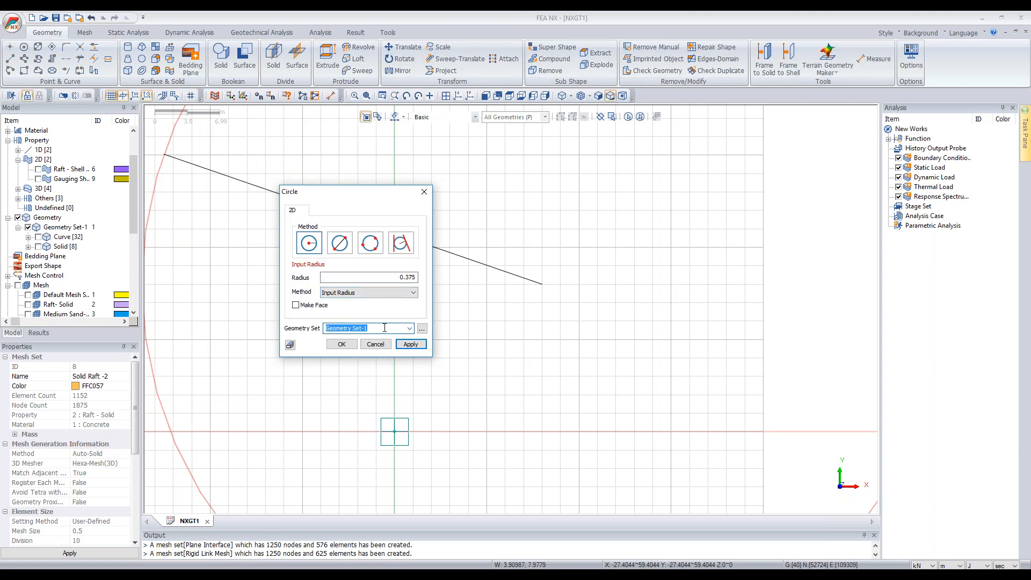
pyautogui.write('S')
pyautogui.scroll(3, 558, 285)
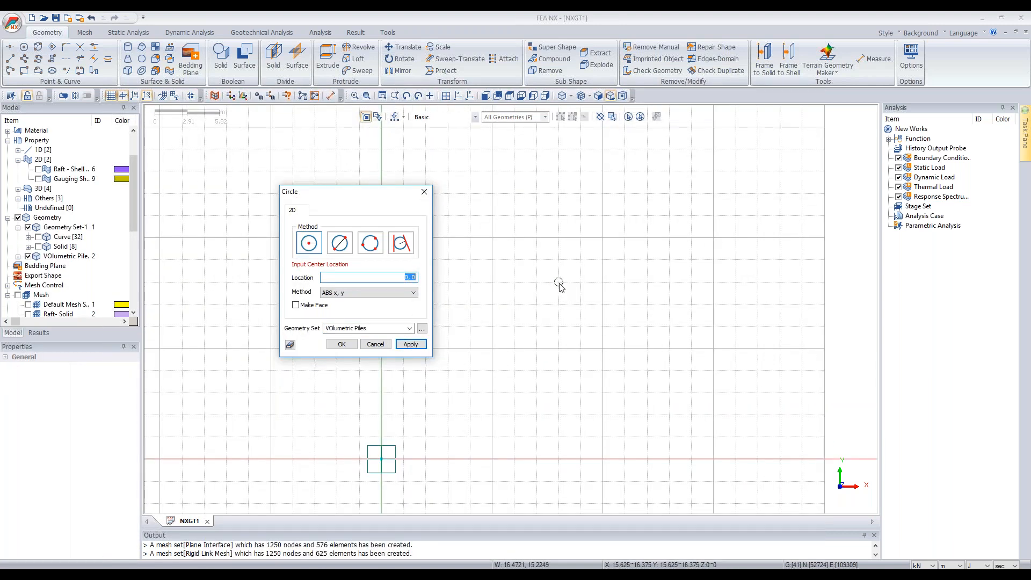
pyautogui.scroll(3, 558, 252)
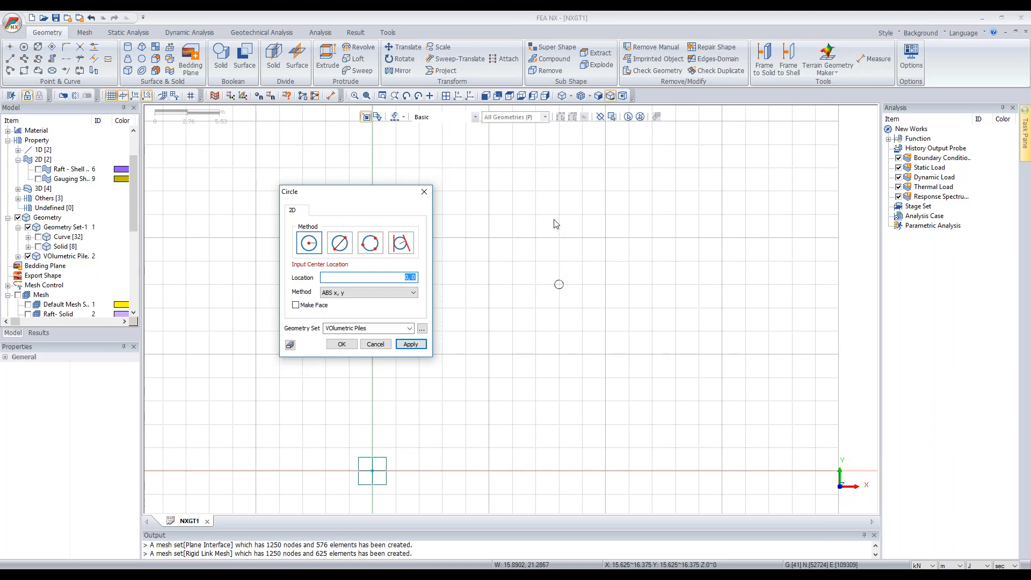
# Step: Close the circle definition, switch to isometric view and select the circle's edge as the target of an extrusion
pyautogui.click(425, 192)
pyautogui.click(457, 93)
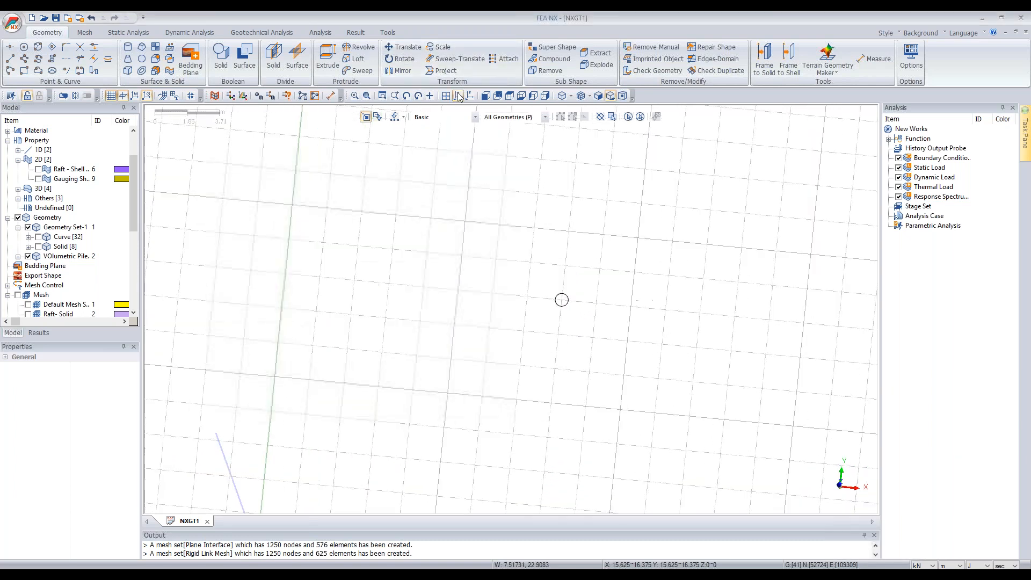
pyautogui.scroll(-7, 365, 263)
pyautogui.scroll(-6, 410, 250)
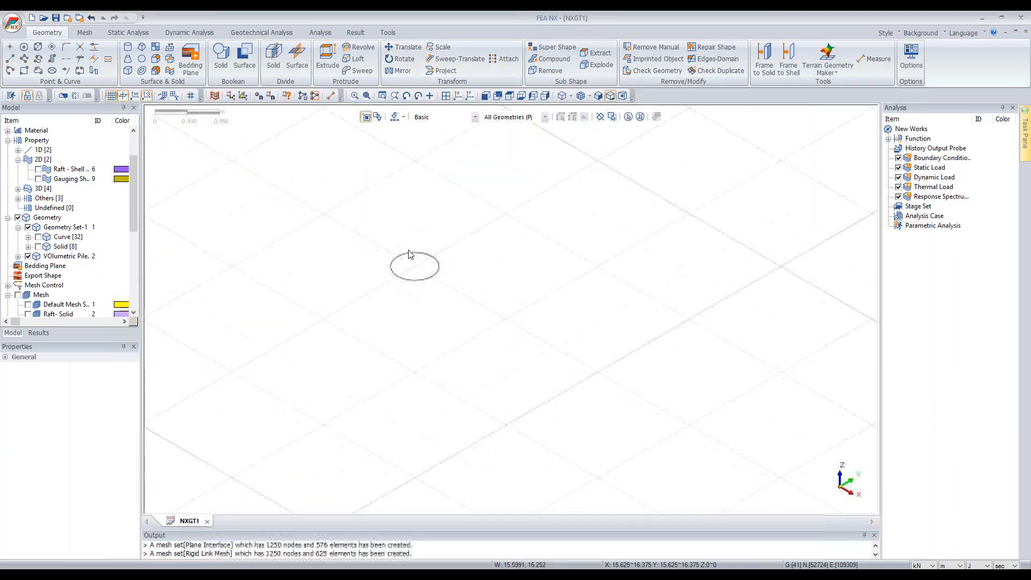
pyautogui.click(329, 58)
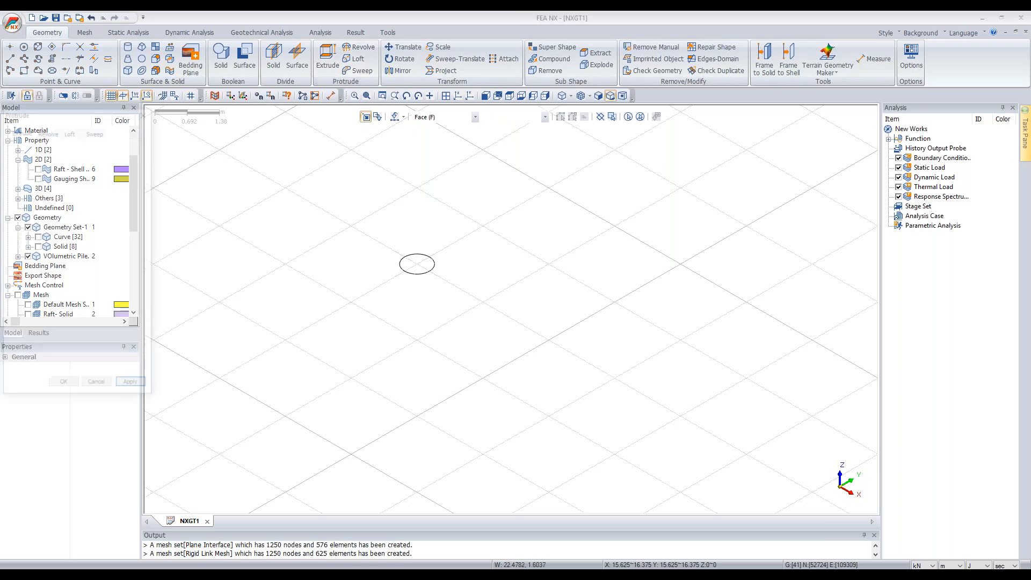
pyautogui.moveTo(106, 111); pyautogui.dragTo(222, 176)
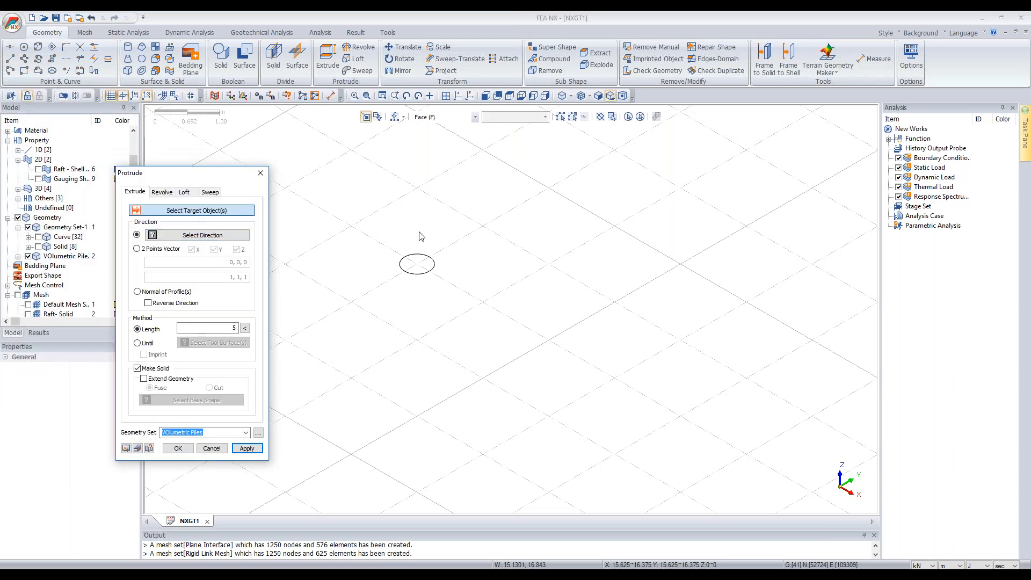
pyautogui.click(438, 117)
pyautogui.click(434, 148)
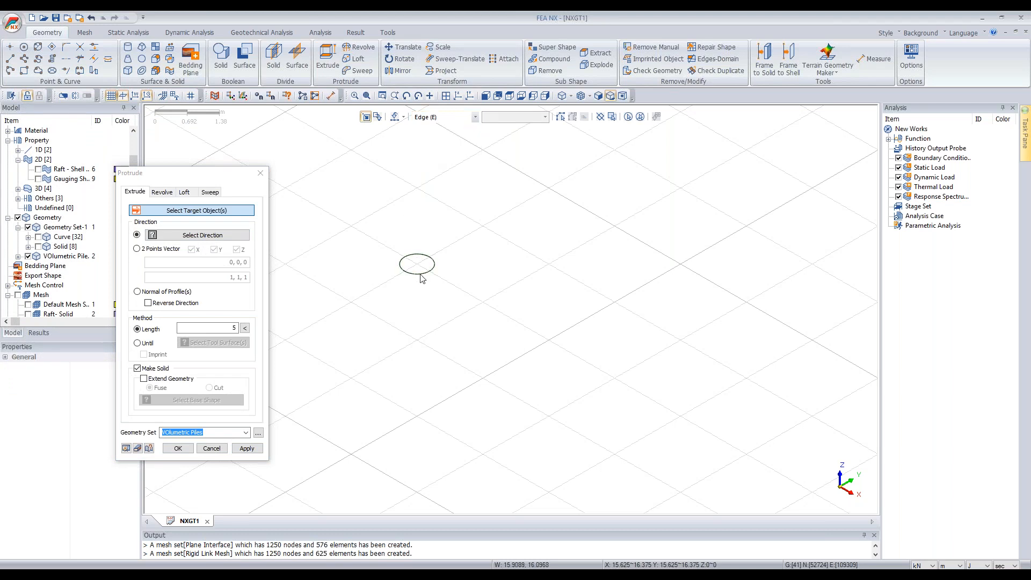
pyautogui.click(422, 275)
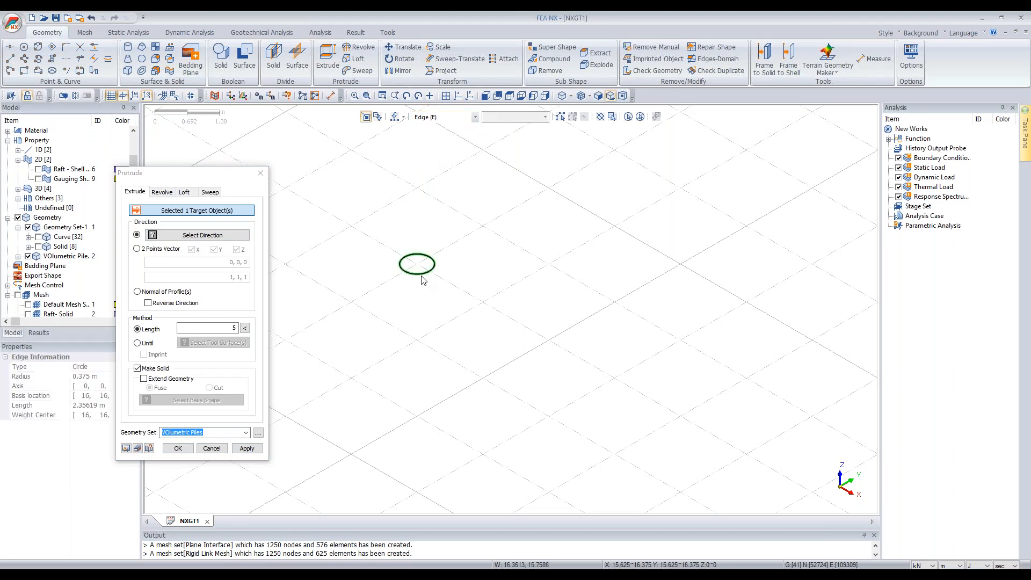
# Step: Extrude the circle along the Z axis by a length of -10 m as a solid in the VOlumetric Piles set
pyautogui.click(163, 249)
pyautogui.click(138, 235)
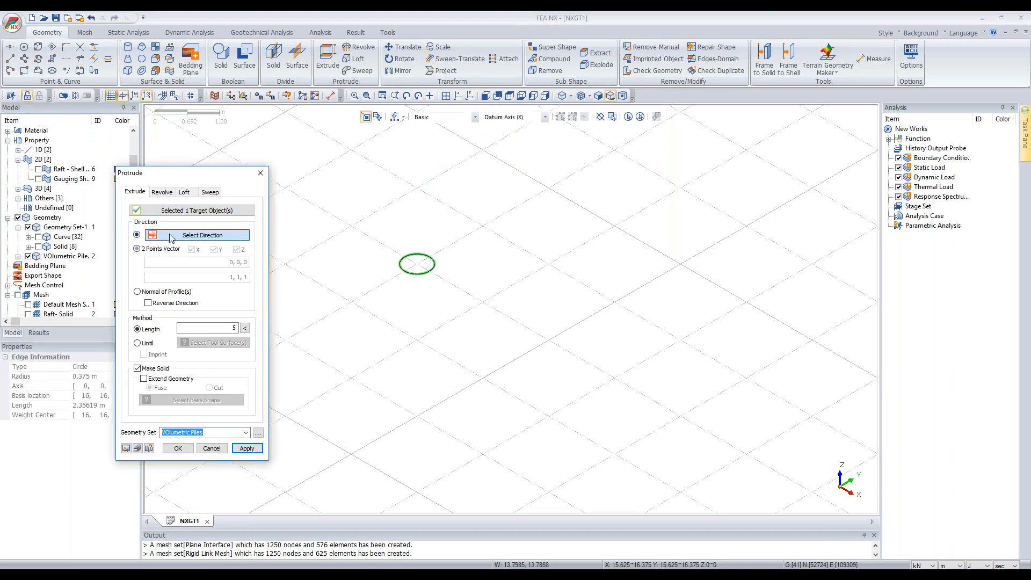
pyautogui.scroll(-5, 571, 300)
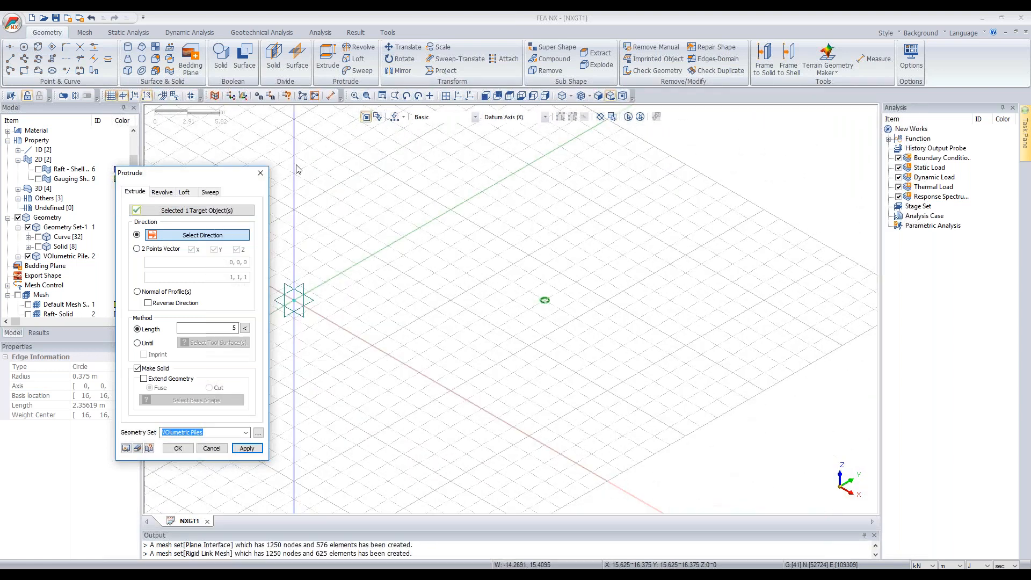
pyautogui.click(273, 305)
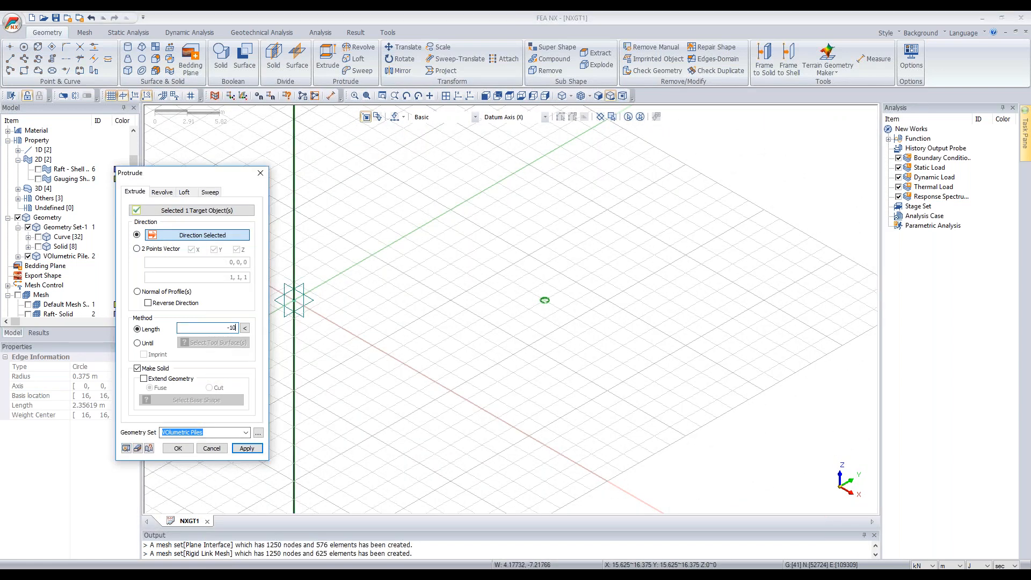
pyautogui.click(127, 449)
pyautogui.click(240, 449)
pyautogui.click(212, 448)
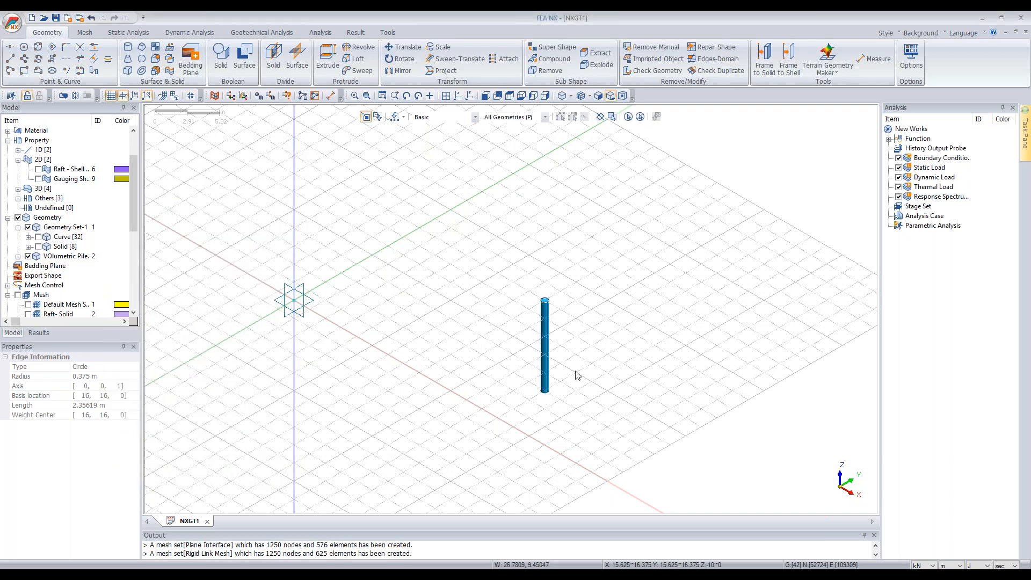
# Step: Copy the solid pile uniformly along the Y axis three times at a distance of 2.5 m
pyautogui.click(549, 331)
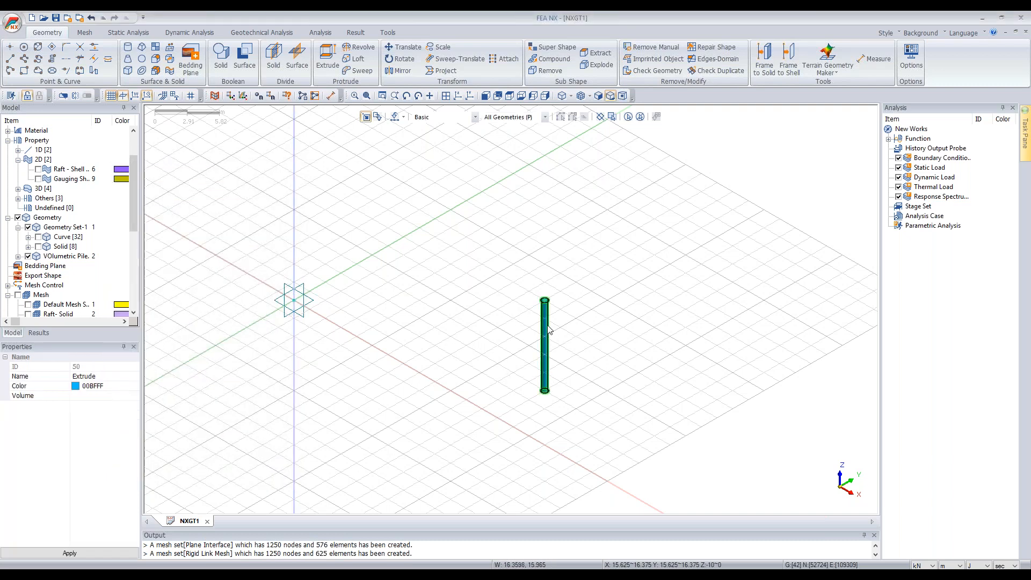
pyautogui.press('Escape')
pyautogui.click(403, 46)
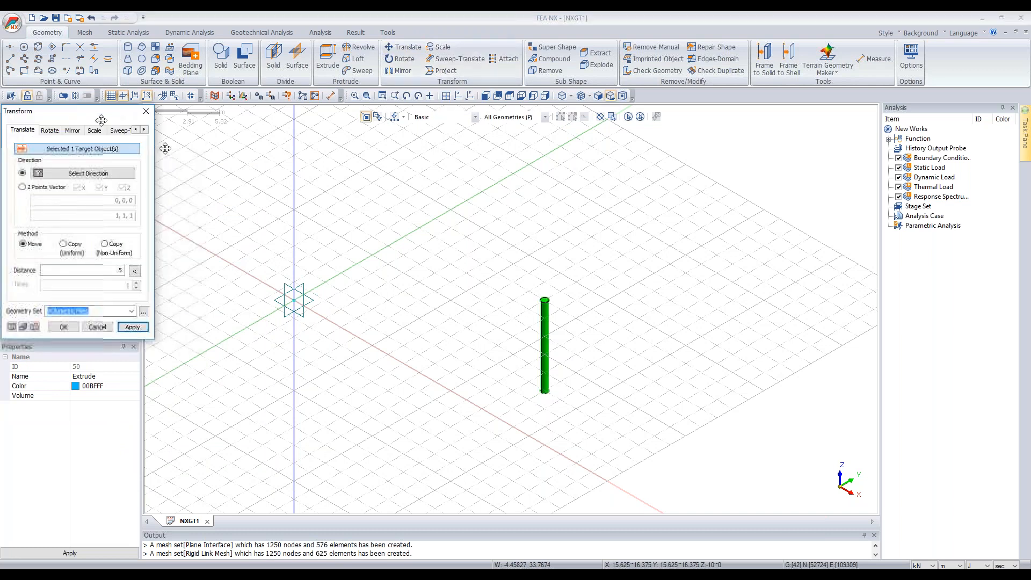
pyautogui.click(420, 226)
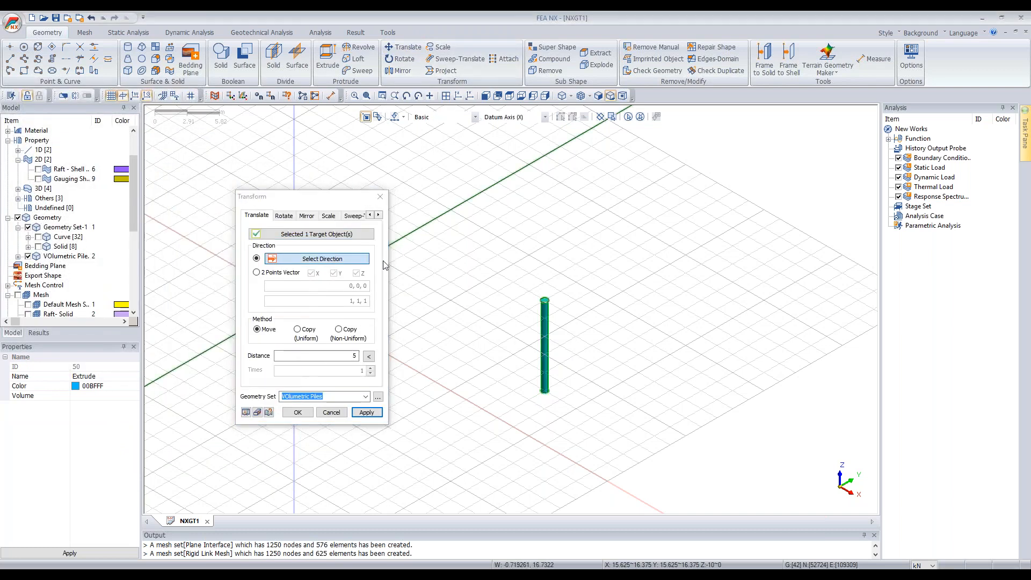
pyautogui.click(304, 330)
pyautogui.doubleClick(352, 356)
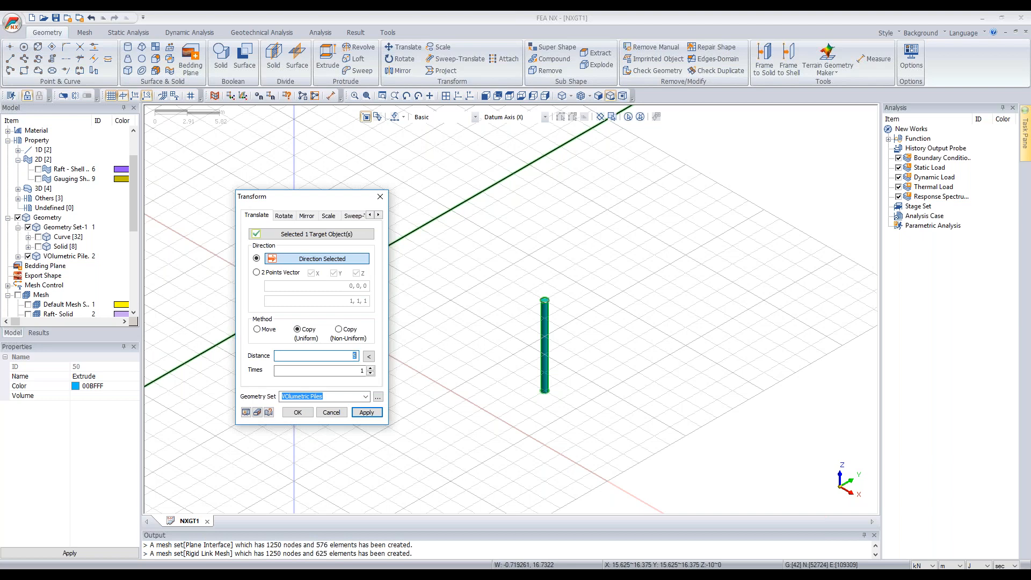
pyautogui.rightClick(398, 353)
pyautogui.click(370, 370)
pyautogui.click(370, 369)
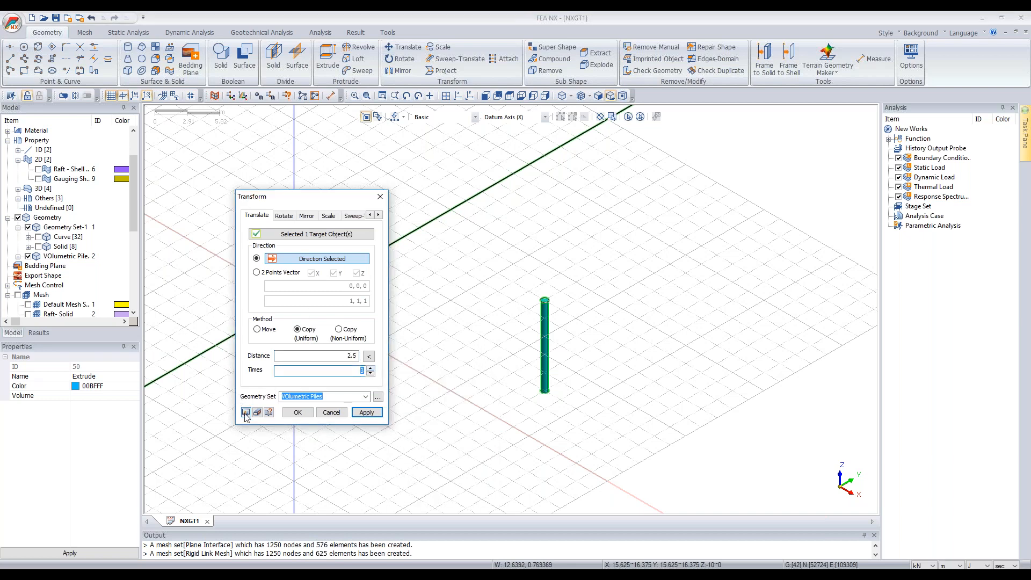
pyautogui.click(246, 412)
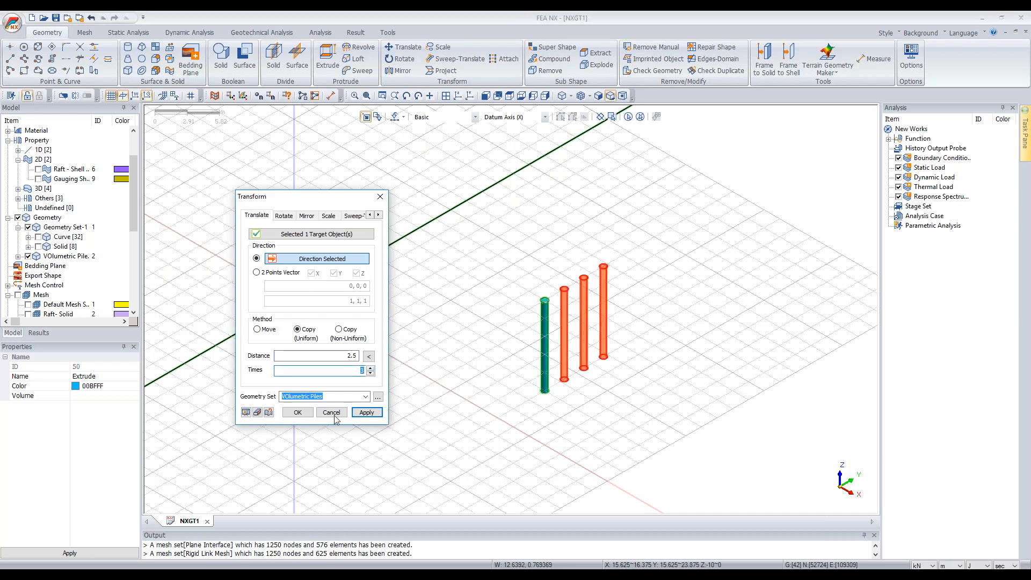
pyautogui.click(367, 412)
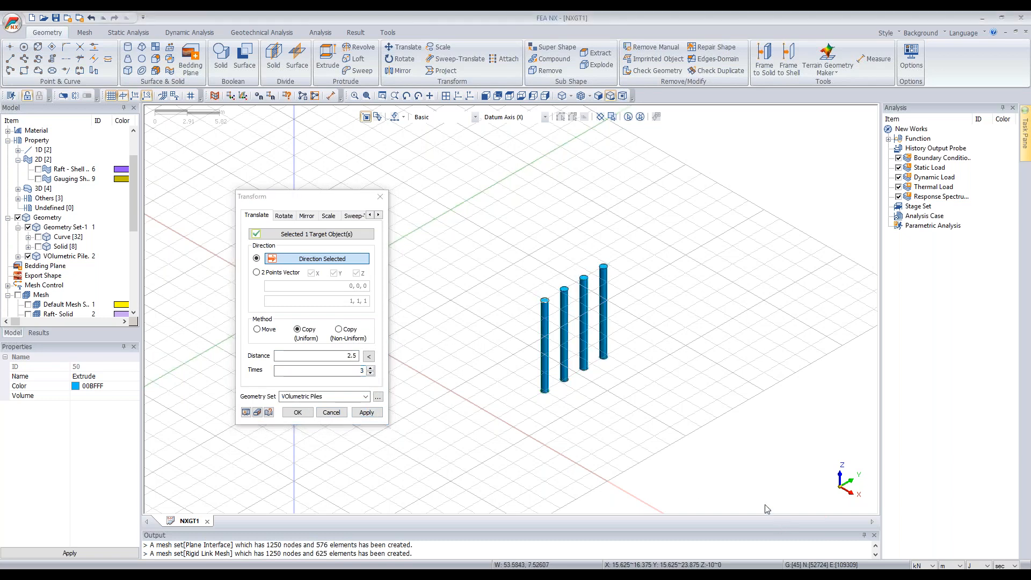
# Step: Copy the whole row of piles uniformly along the X axis three times at a distance of 2.5 m
pyautogui.click(316, 235)
pyautogui.moveTo(486, 229); pyautogui.dragTo(776, 513)
pyautogui.click(326, 259)
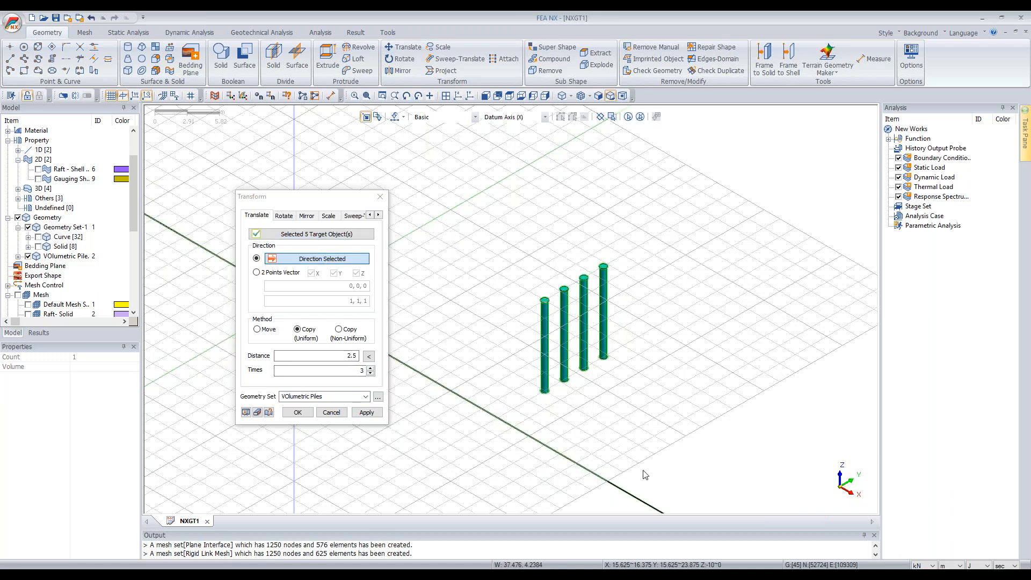
pyautogui.click(554, 443)
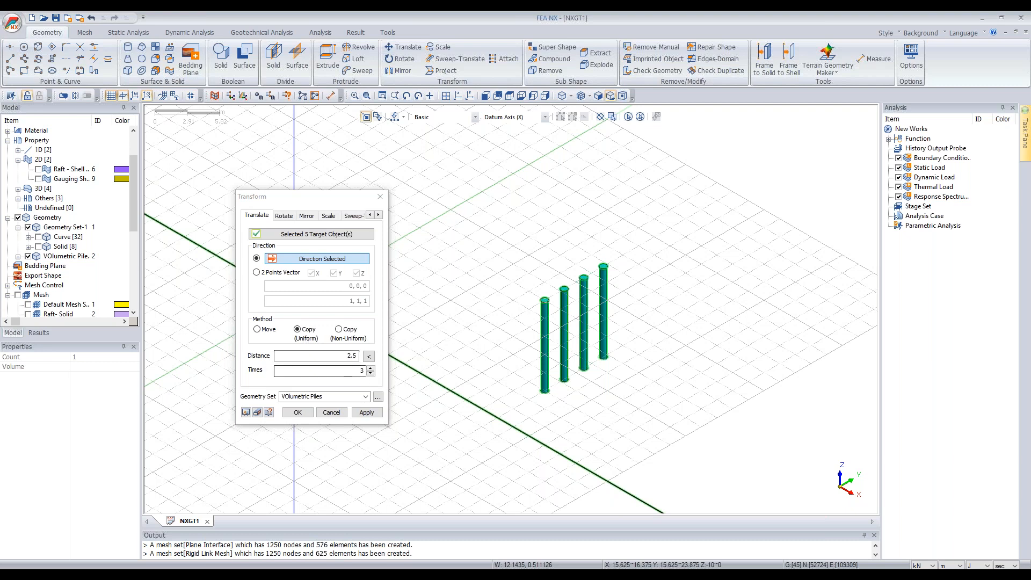
pyautogui.click(309, 413)
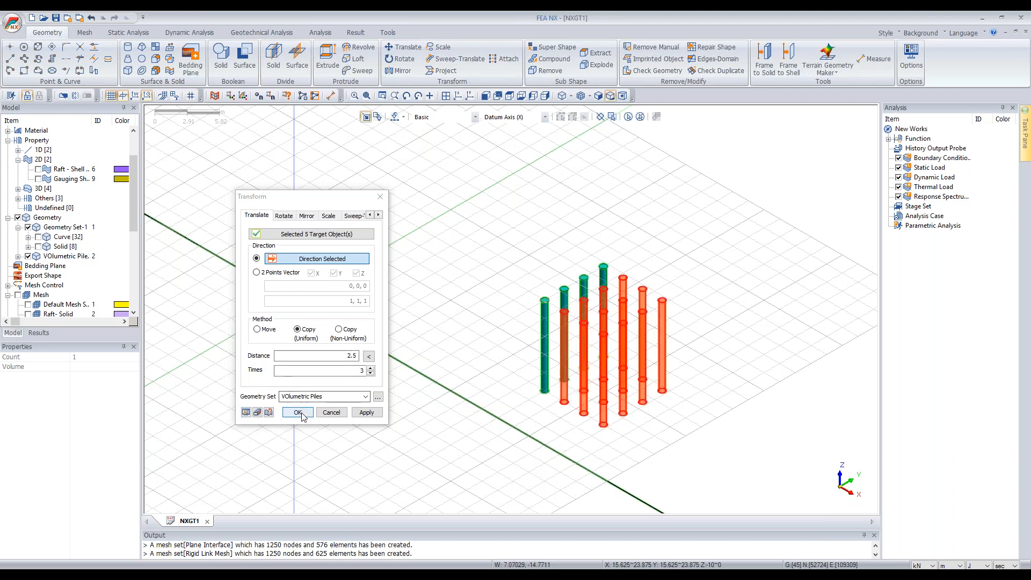
pyautogui.click(301, 413)
# Step: Show the pile grid in top view and start a rectangle on the work plane
pyautogui.moveTo(414, 299); pyautogui.dragTo(435, 384, button='middle')
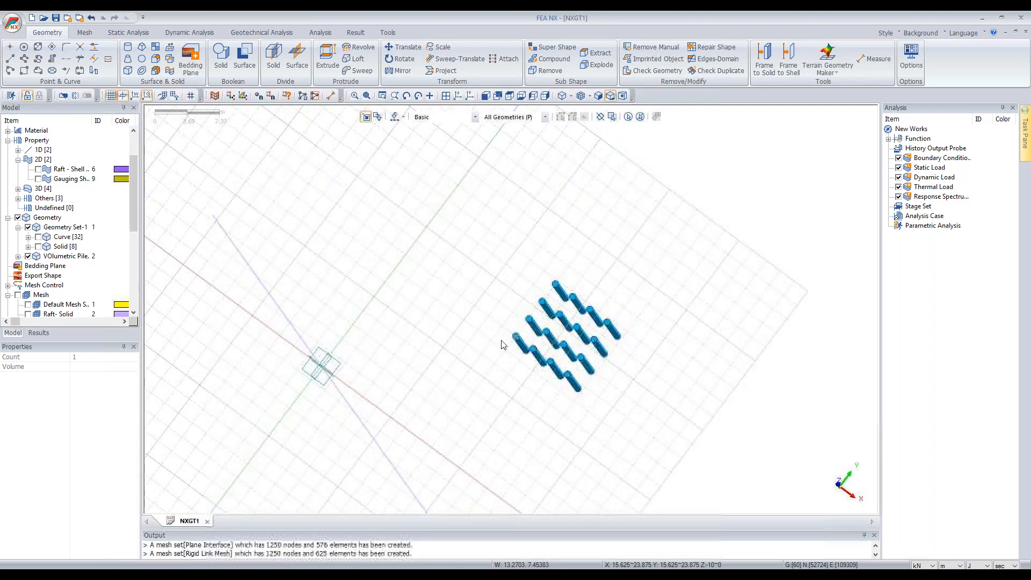
pyautogui.click(510, 96)
pyautogui.scroll(-5, 505, 325)
pyautogui.scroll(-2, 510, 321)
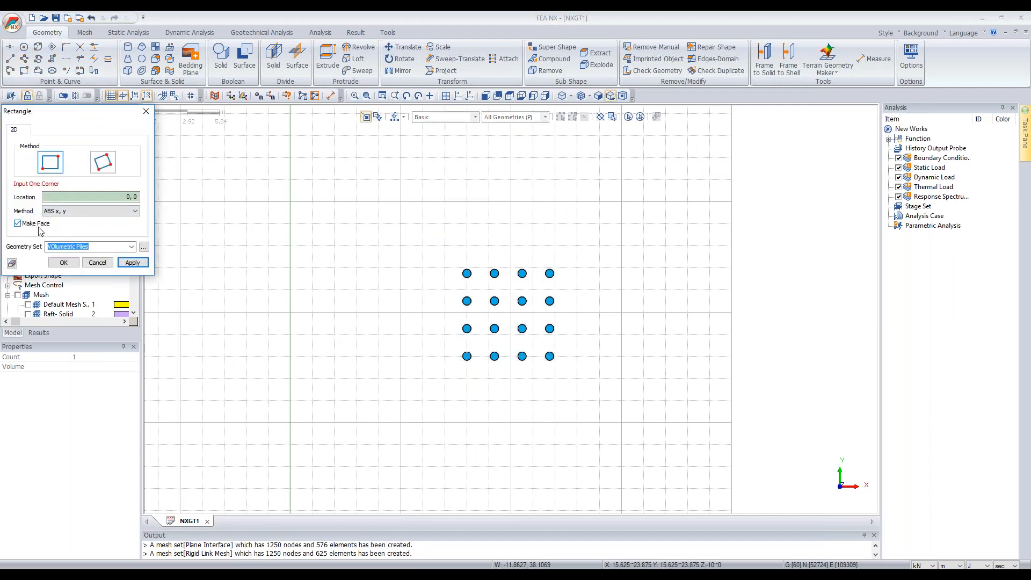
pyautogui.click(423, 246)
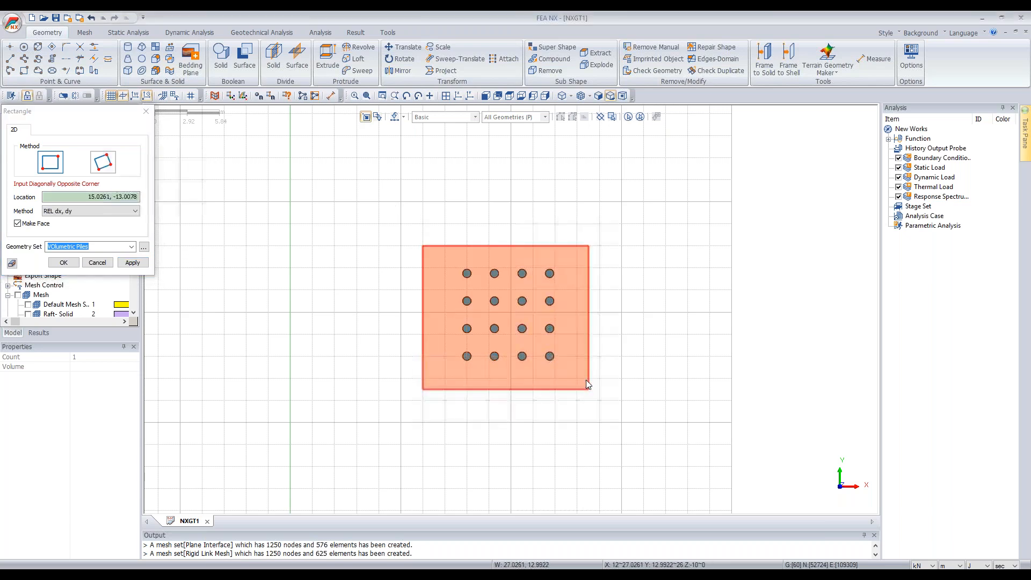
pyautogui.click(491, 356)
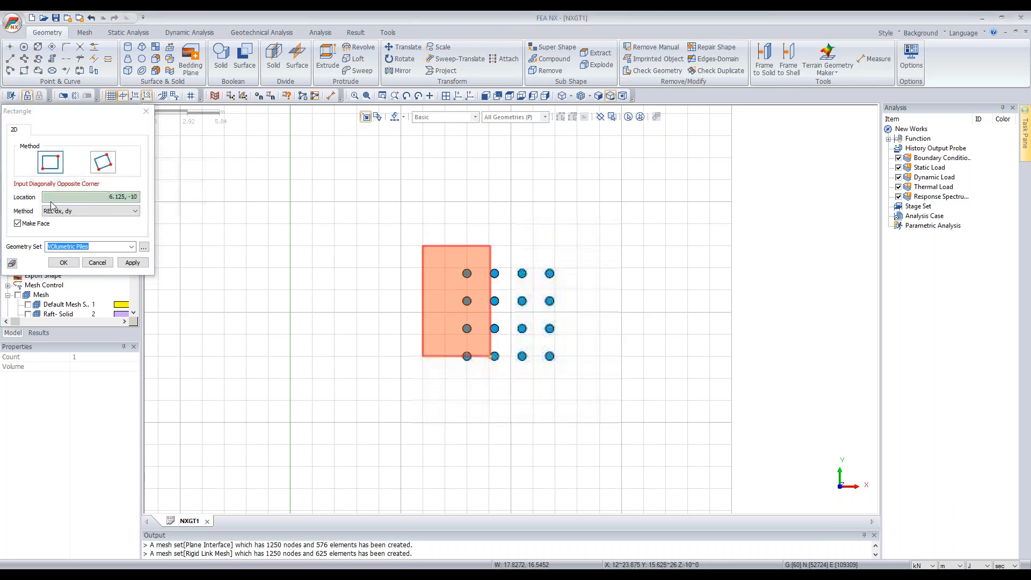
pyautogui.click(145, 111)
# Step: Draw a rectangle without a face around all the piles, about 12.5 by 10.5 m, in the VOlumetric Piles set
pyautogui.click(25, 72)
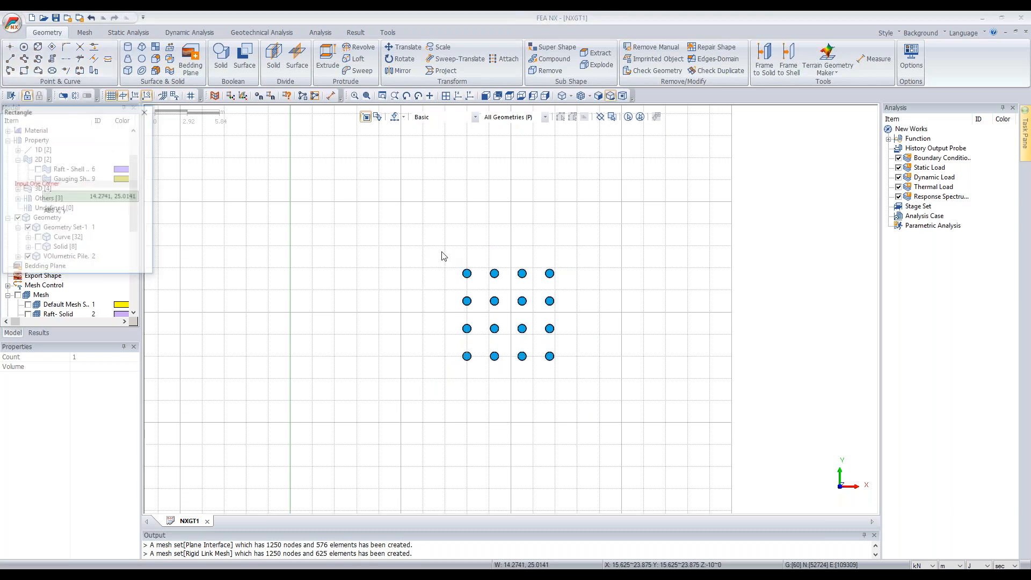
pyautogui.click(439, 259)
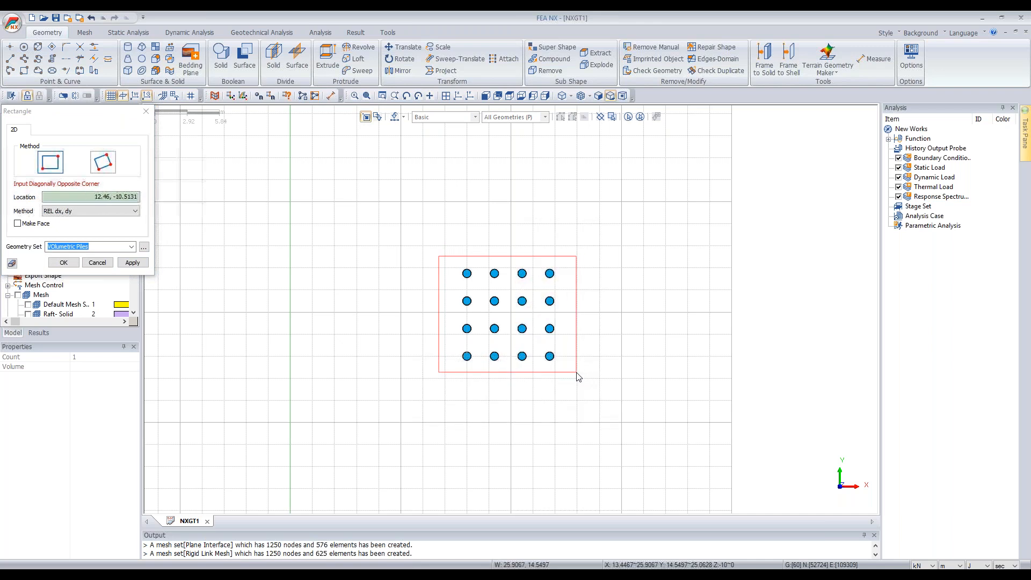
pyautogui.click(577, 372)
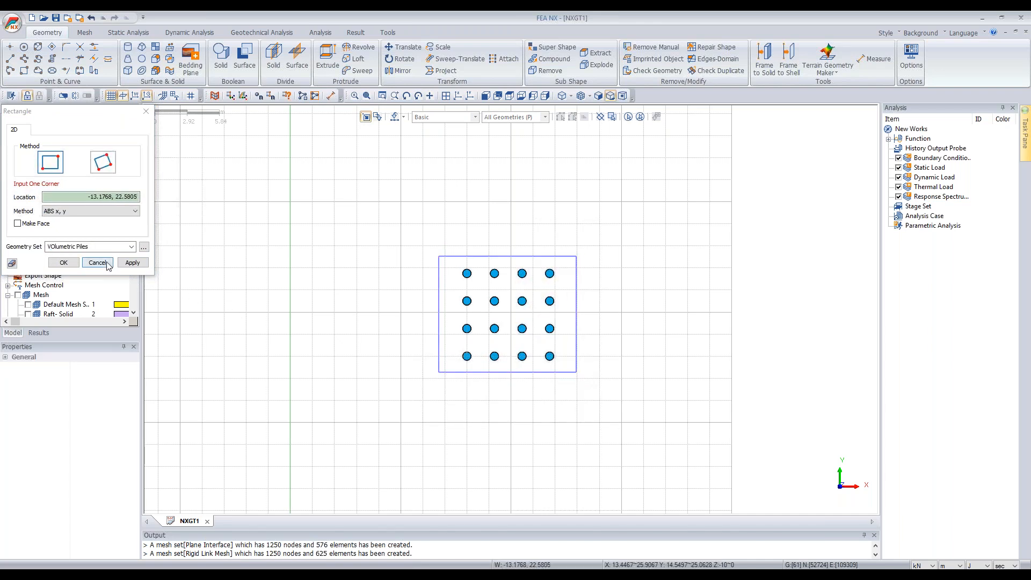
pyautogui.press('Escape')
# Step: Start extruding a solid in isometric view with the rectangular wire around the piles as the target object
pyautogui.click(486, 97)
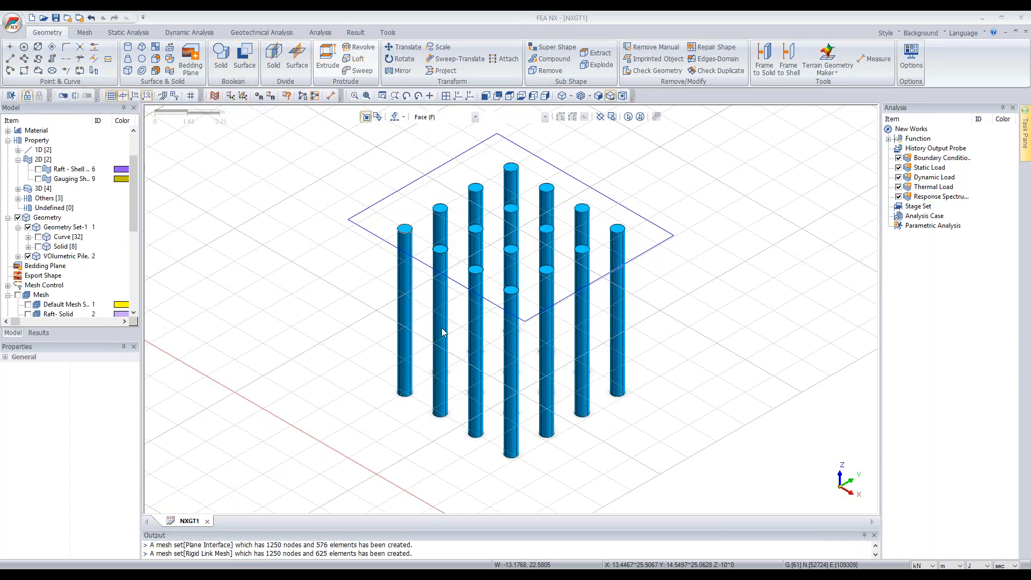
pyautogui.scroll(-3, 442, 327)
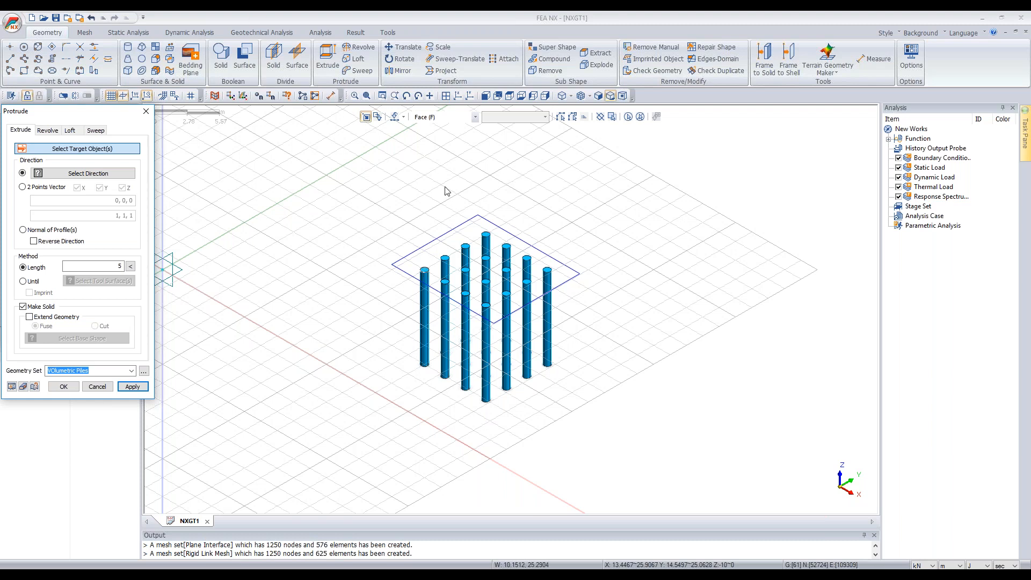
pyautogui.click(440, 117)
pyautogui.click(430, 141)
pyautogui.click(424, 119)
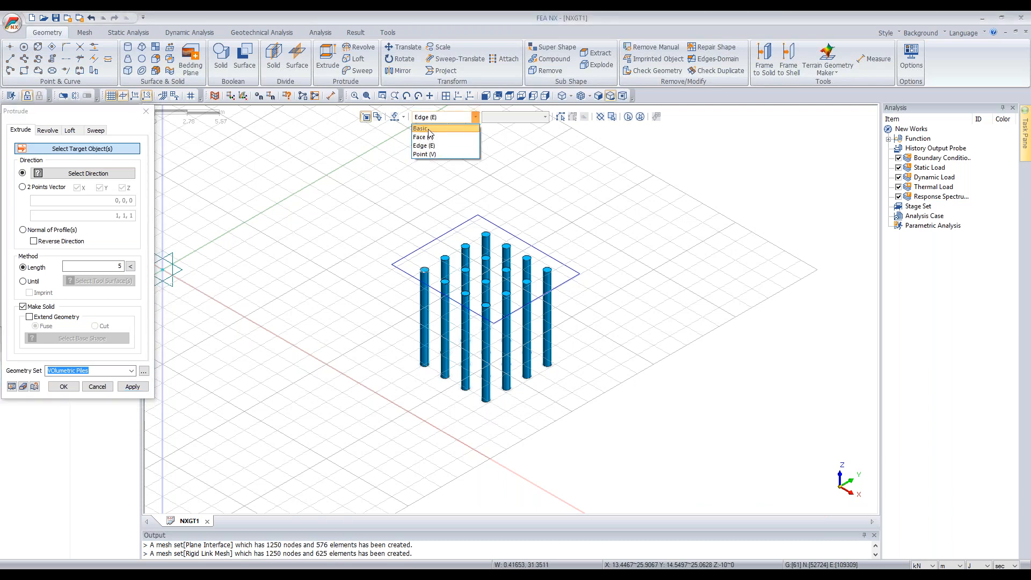
pyautogui.click(427, 127)
pyautogui.click(449, 234)
pyautogui.scroll(-1, 639, 271)
pyautogui.scroll(-1, 666, 278)
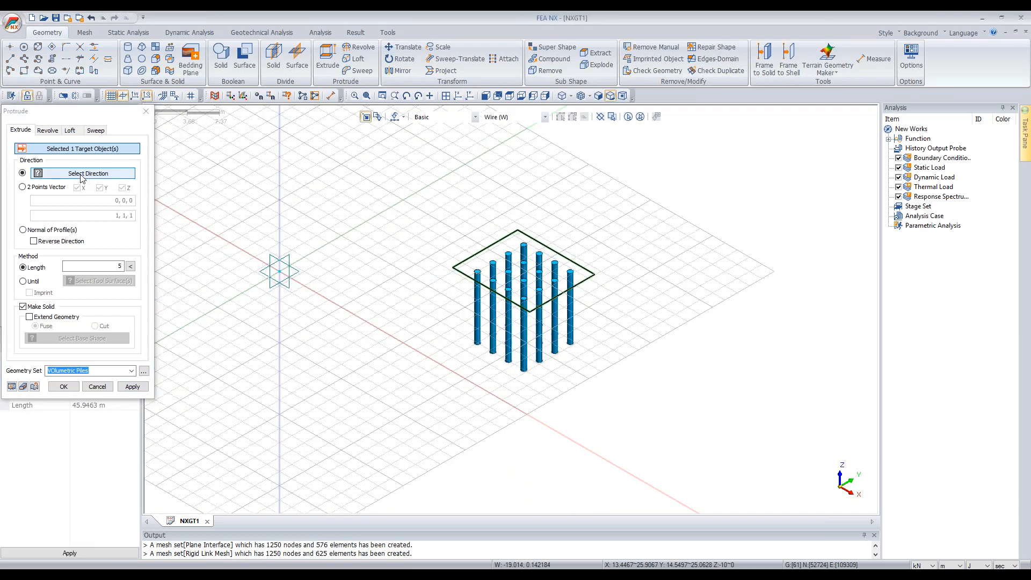
# Step: Extrude the raft outline above the piles 1 m along the vertical Z axis as a solid
pyautogui.click(290, 273)
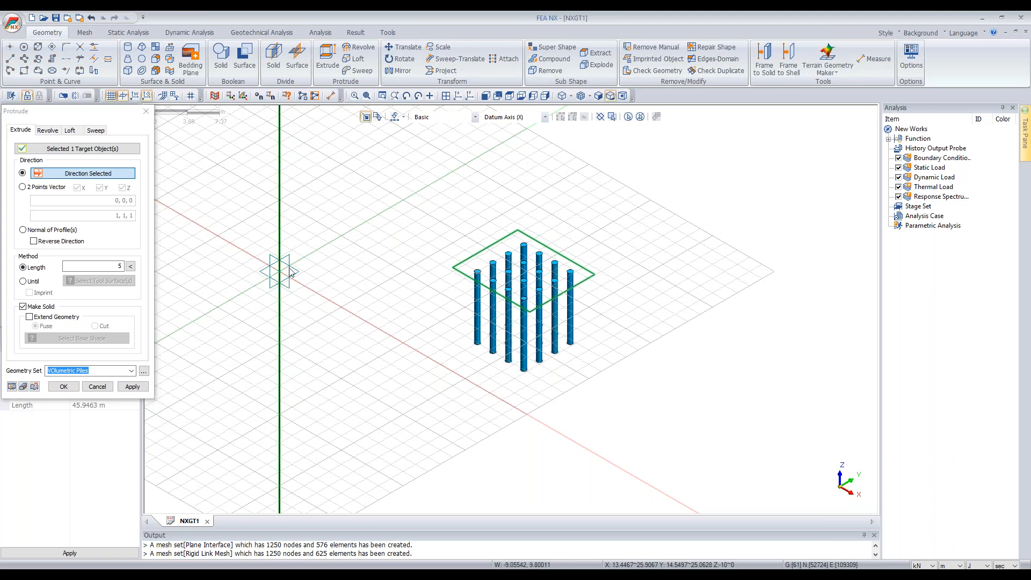
pyautogui.click(130, 265)
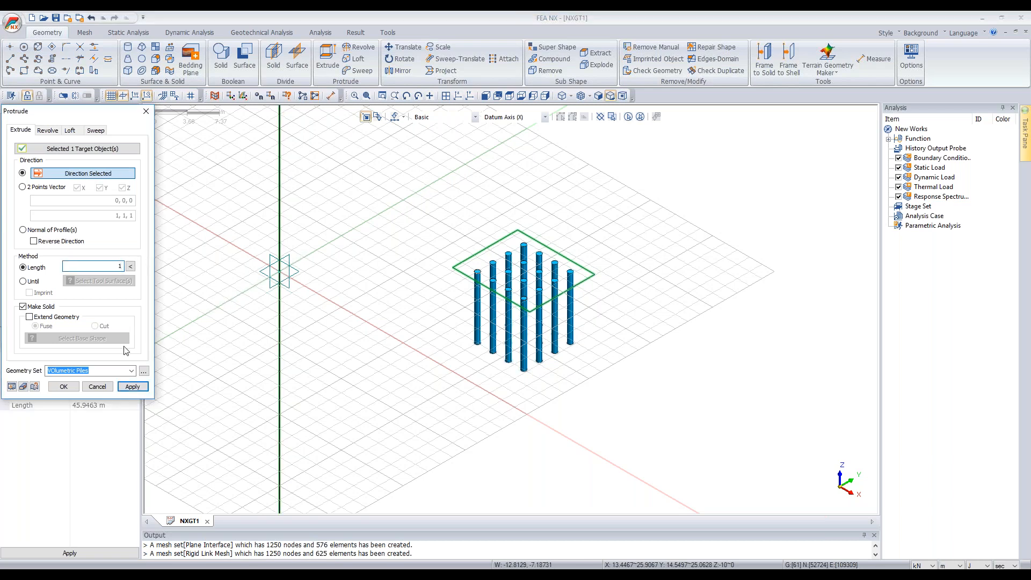
pyautogui.click(11, 386)
pyautogui.click(132, 386)
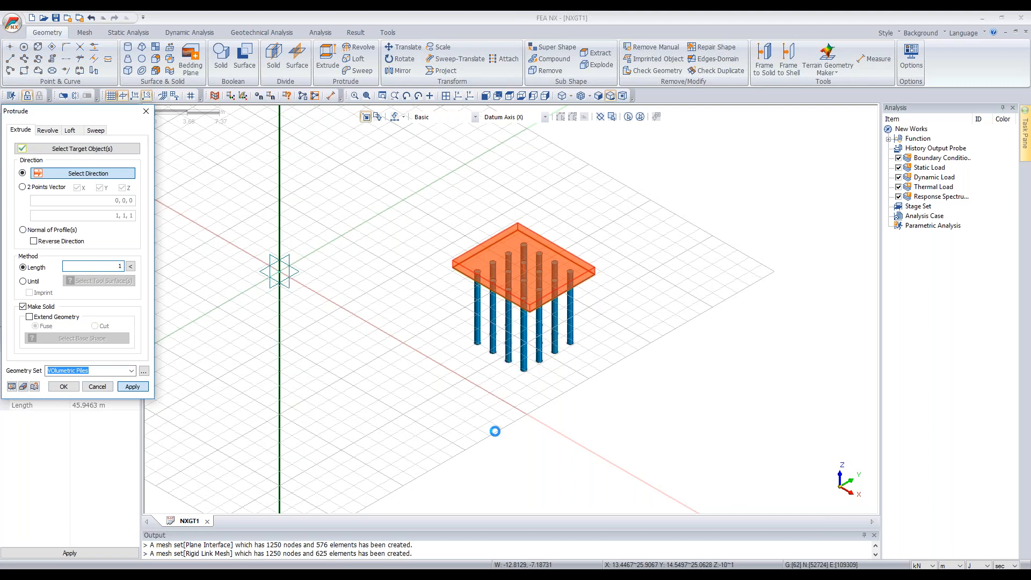
pyautogui.click(24, 73)
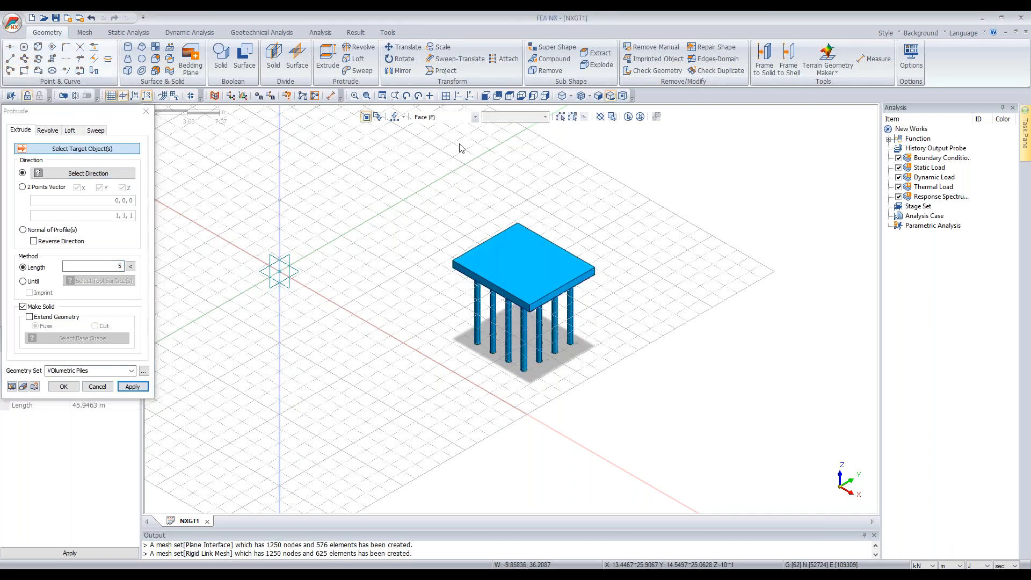
pyautogui.click(510, 95)
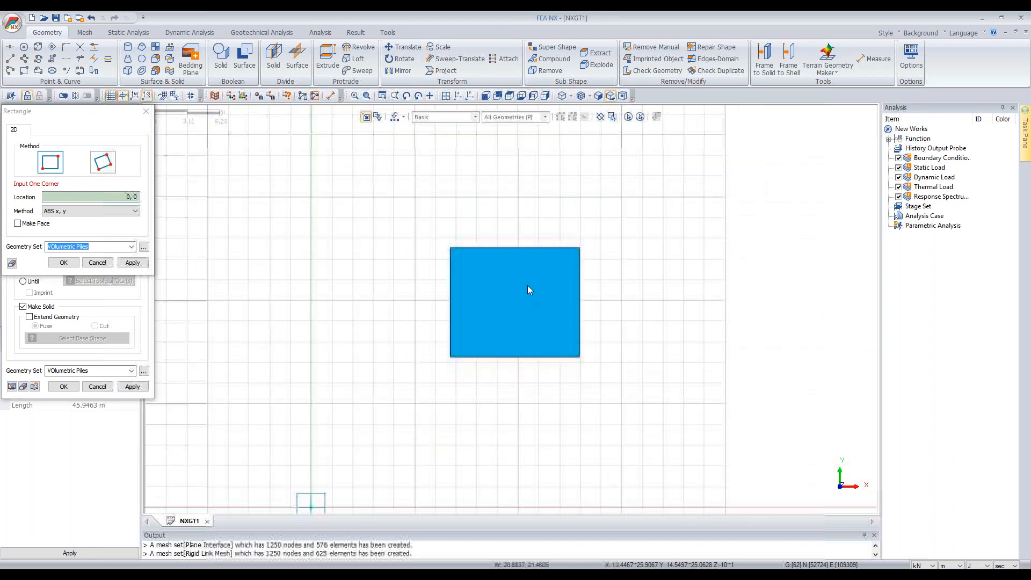
pyautogui.scroll(-1, 528, 286)
pyautogui.click(404, 177)
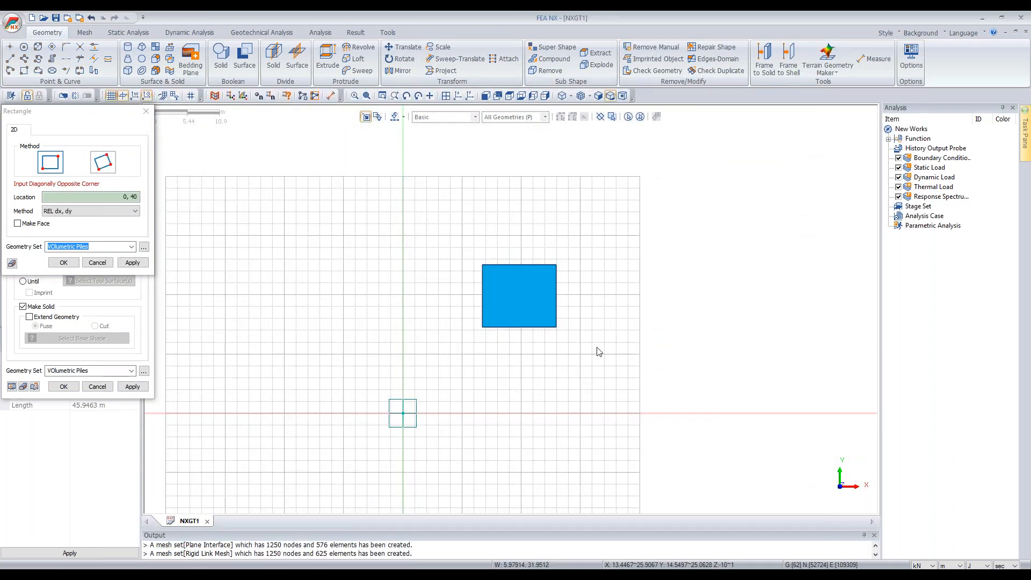
pyautogui.click(643, 415)
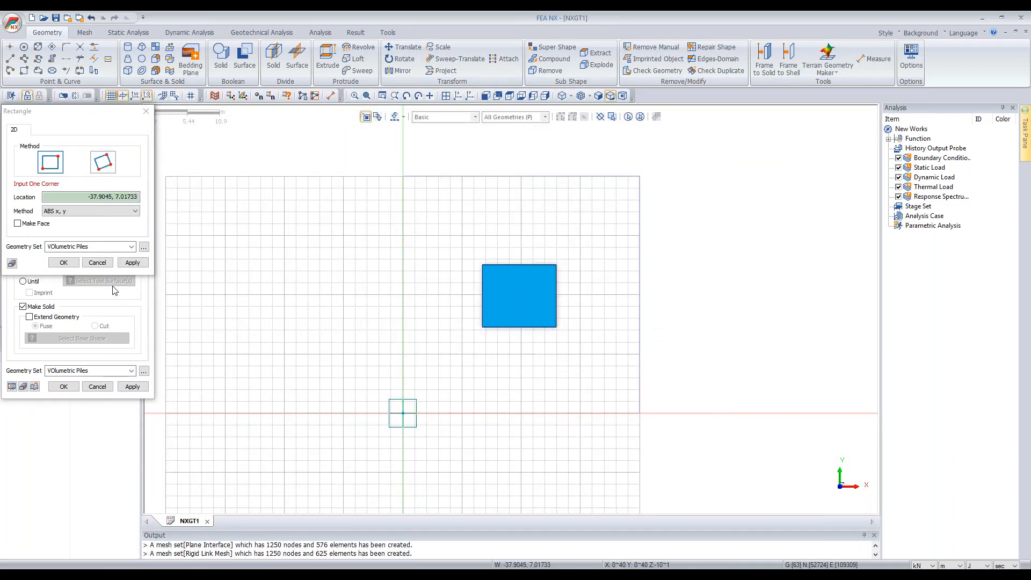
pyautogui.click(97, 262)
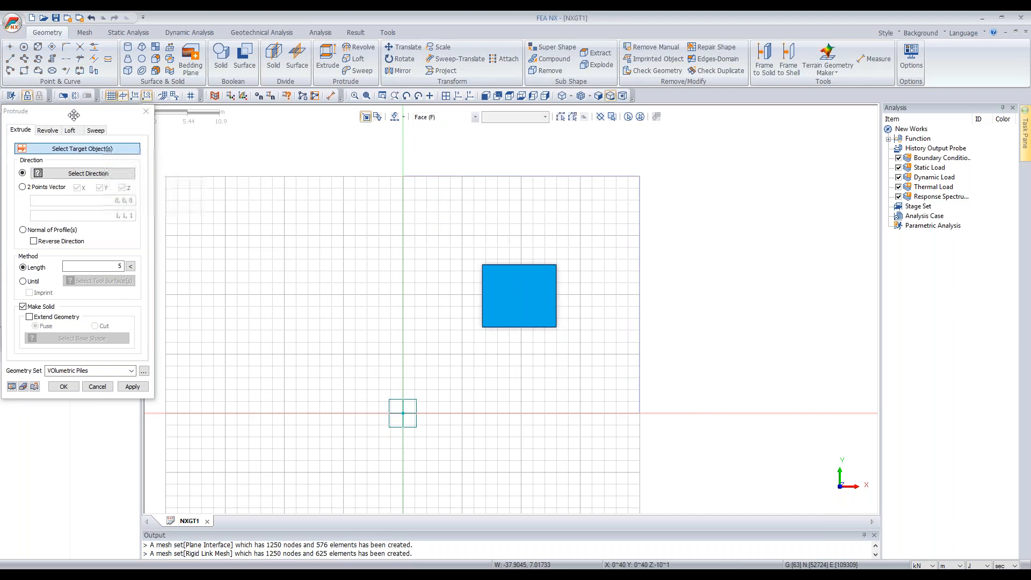
pyautogui.click(92, 18)
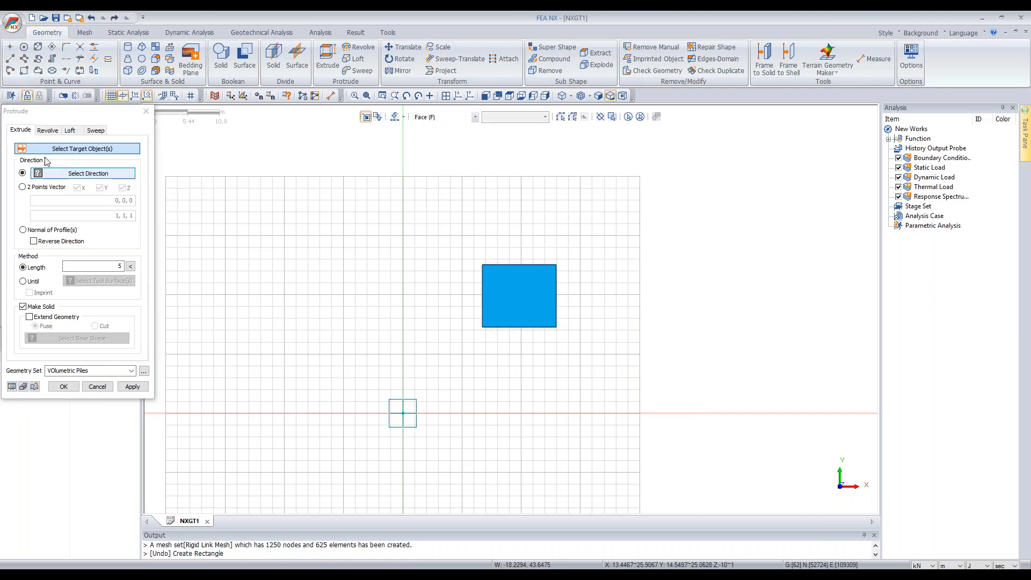
# Step: Draw a rectangle around the raft in plan view from corner 2, 38 to corner 40, 2
pyautogui.click(24, 70)
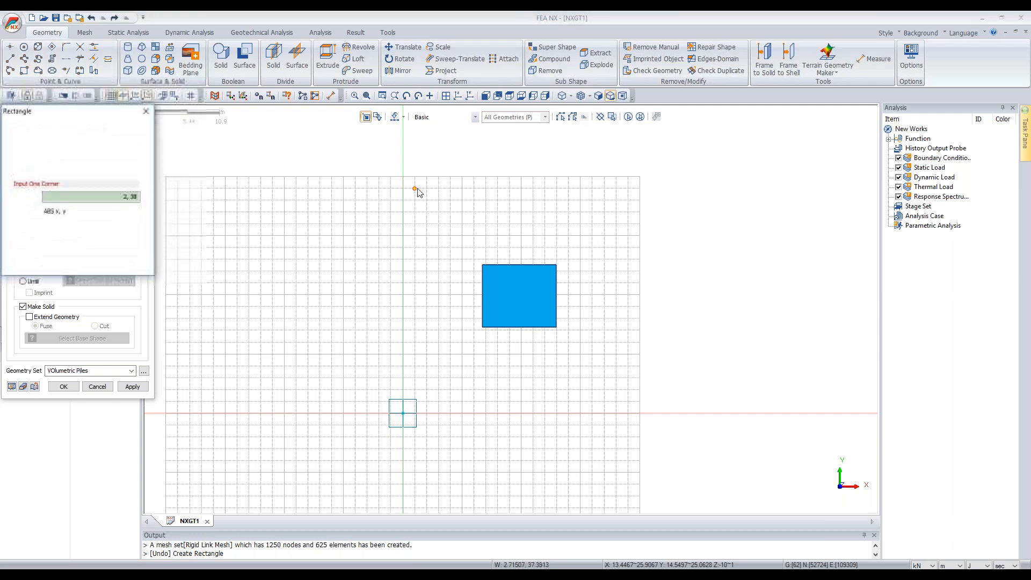
pyautogui.click(415, 188)
pyautogui.click(639, 400)
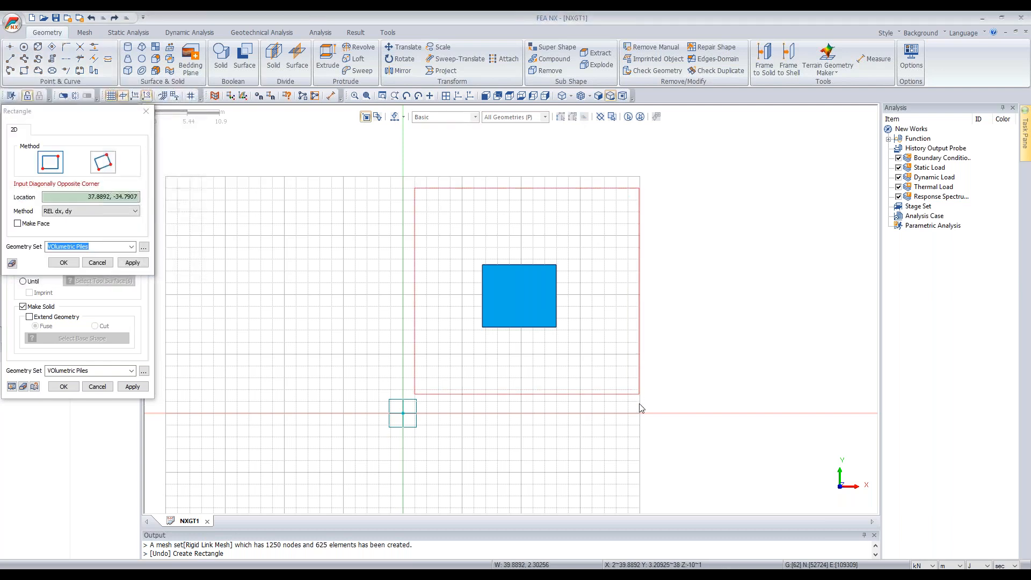
pyautogui.click(97, 263)
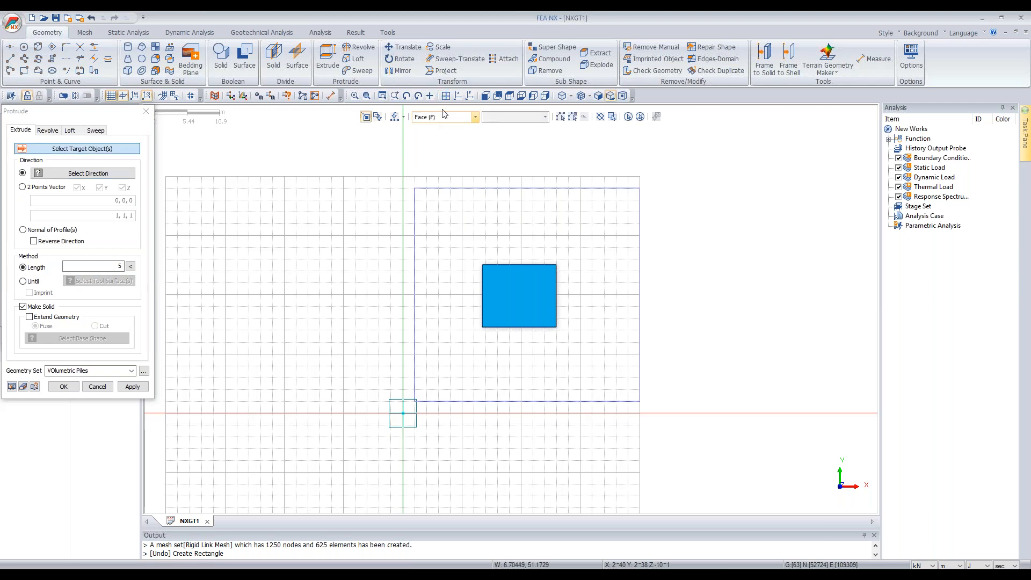
# Step: Extrude the large rectangle wire as a solid along the vertical Z axis with a length of -20 m
pyautogui.click(459, 97)
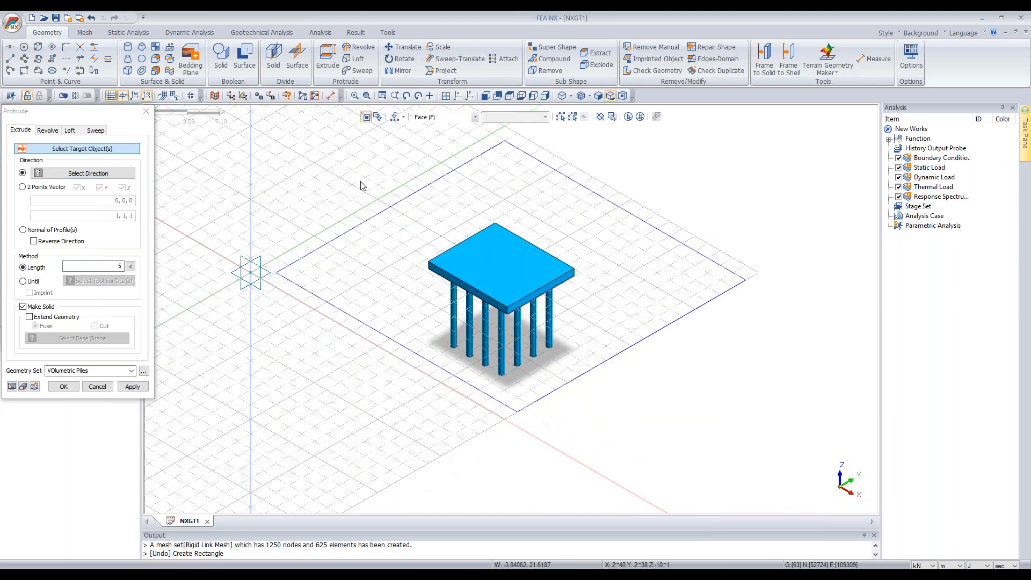
pyautogui.click(441, 117)
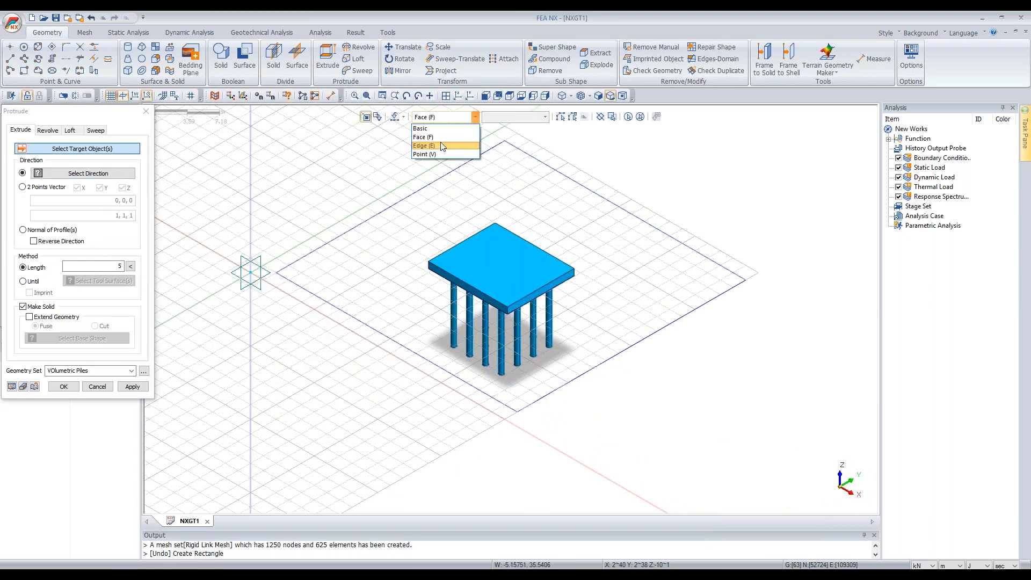
pyautogui.click(443, 127)
pyautogui.click(443, 180)
pyautogui.scroll(-2, 591, 253)
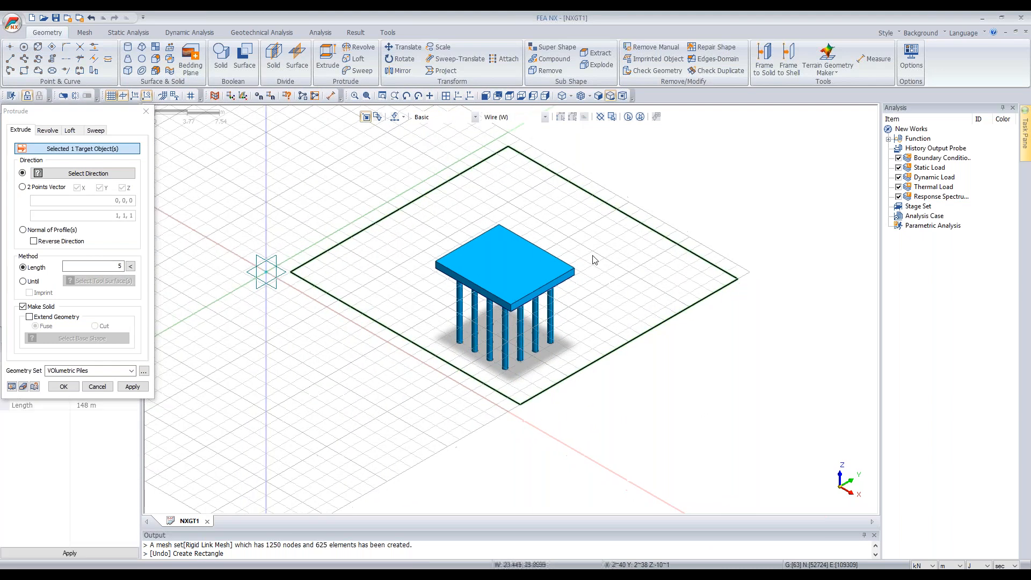
pyautogui.click(343, 167)
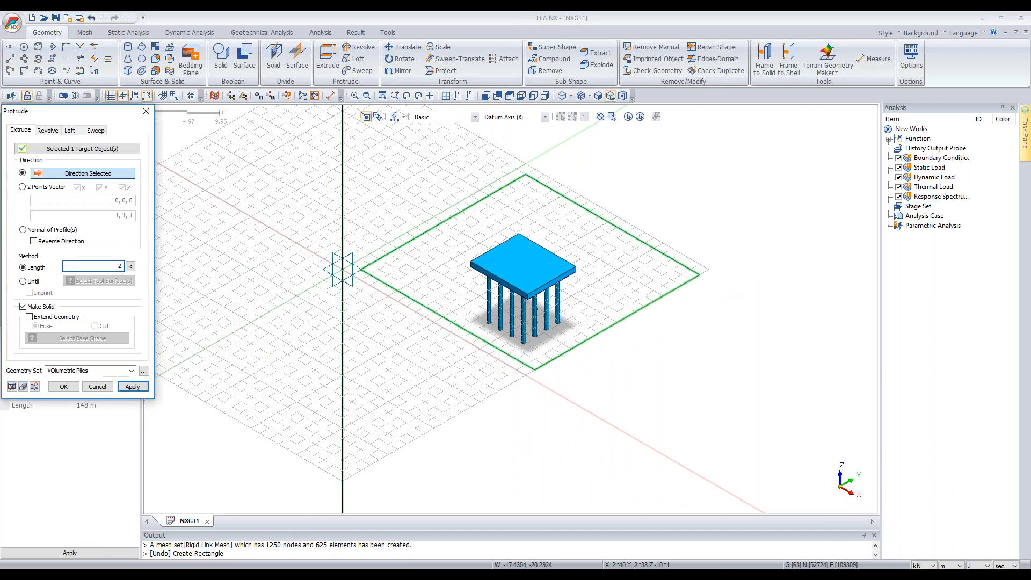
pyautogui.click(63, 387)
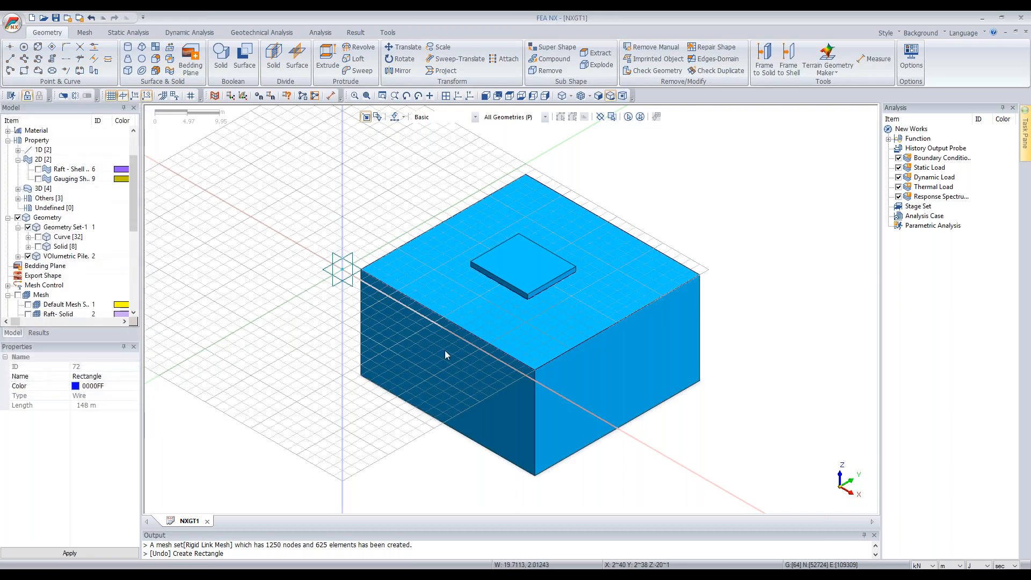
# Step: Draw a rectangular face about 52 m by 43 m that extends beyond the soil block on all sides
pyautogui.click(84, 32)
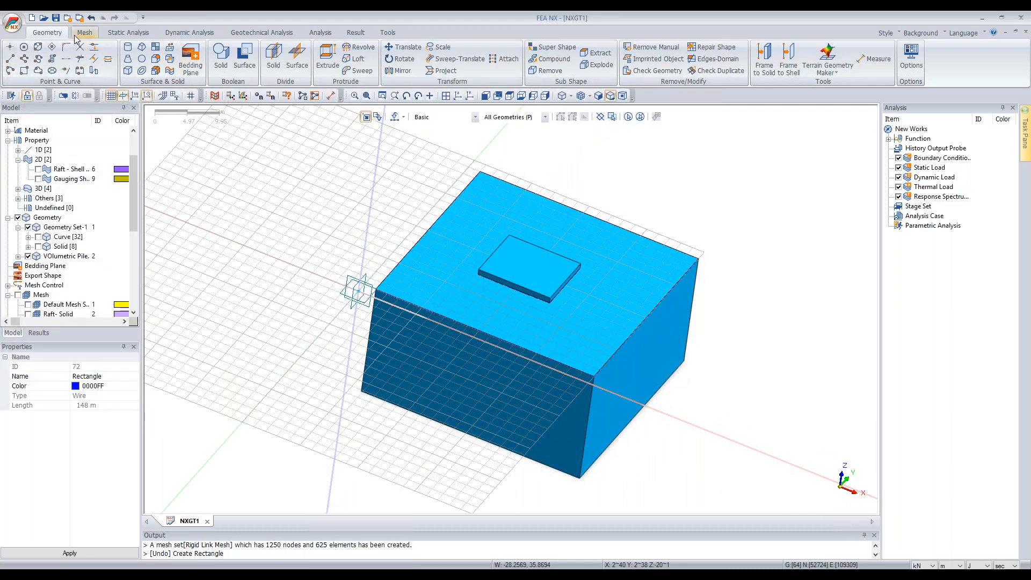
pyautogui.click(57, 35)
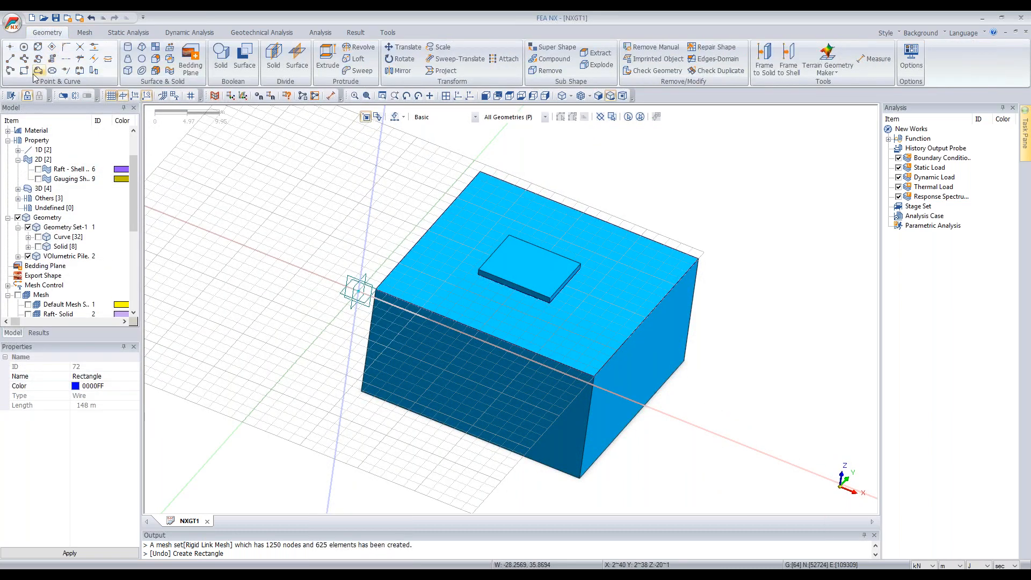
pyautogui.click(24, 71)
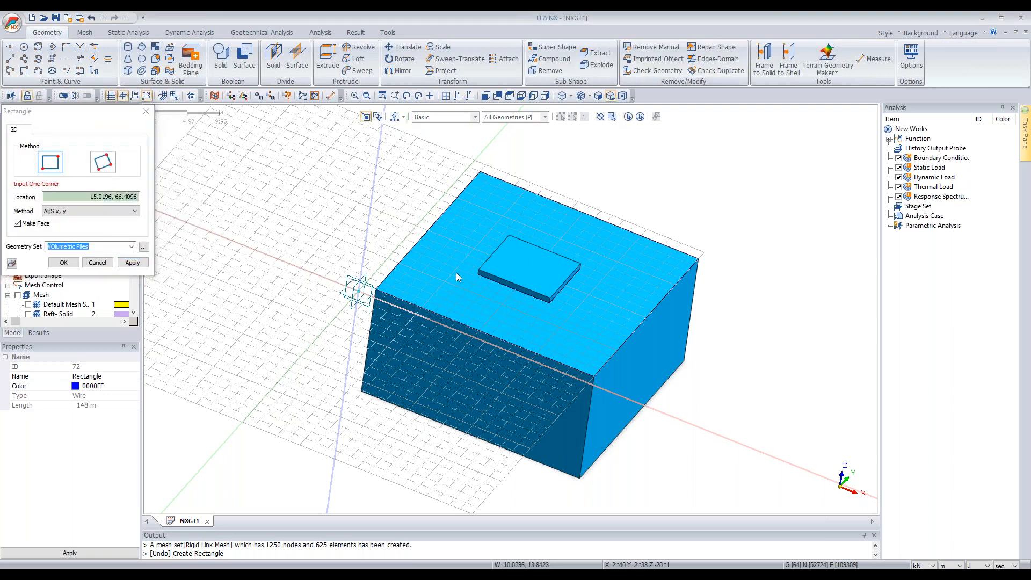
pyautogui.scroll(-3, 456, 273)
pyautogui.click(345, 174)
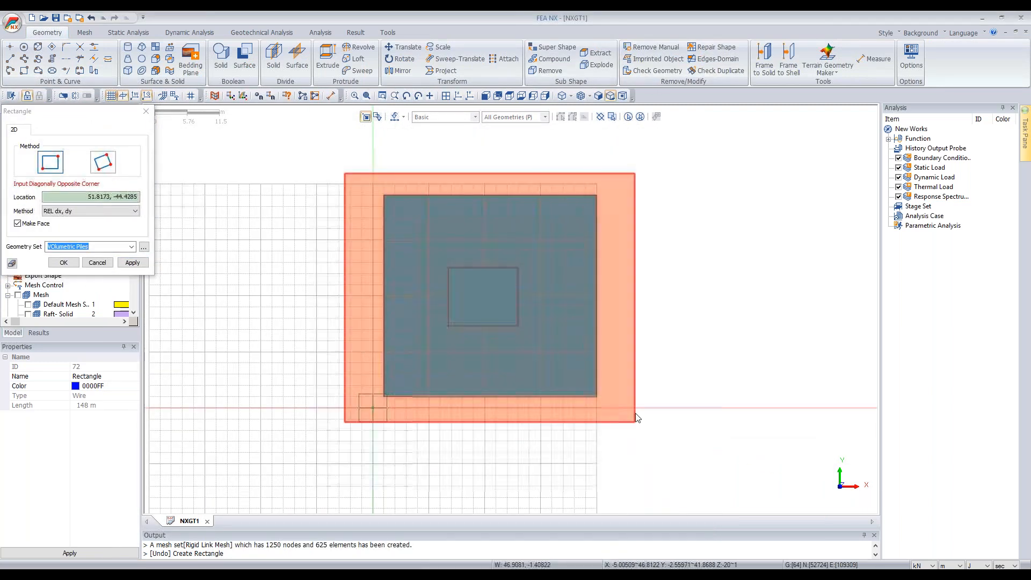
pyautogui.click(636, 412)
pyautogui.click(104, 262)
# Step: Make two non-uniform downward copies of the rectangular face along the Z axis, the first at a distance of -5 m
pyautogui.click(459, 95)
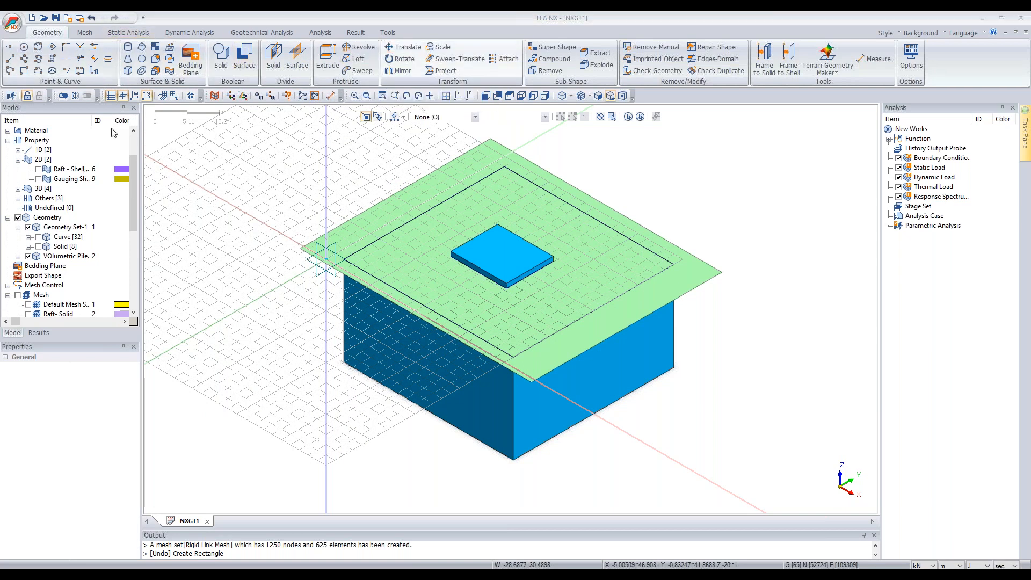
pyautogui.click(403, 47)
pyautogui.click(344, 231)
pyautogui.click(326, 176)
pyautogui.click(112, 249)
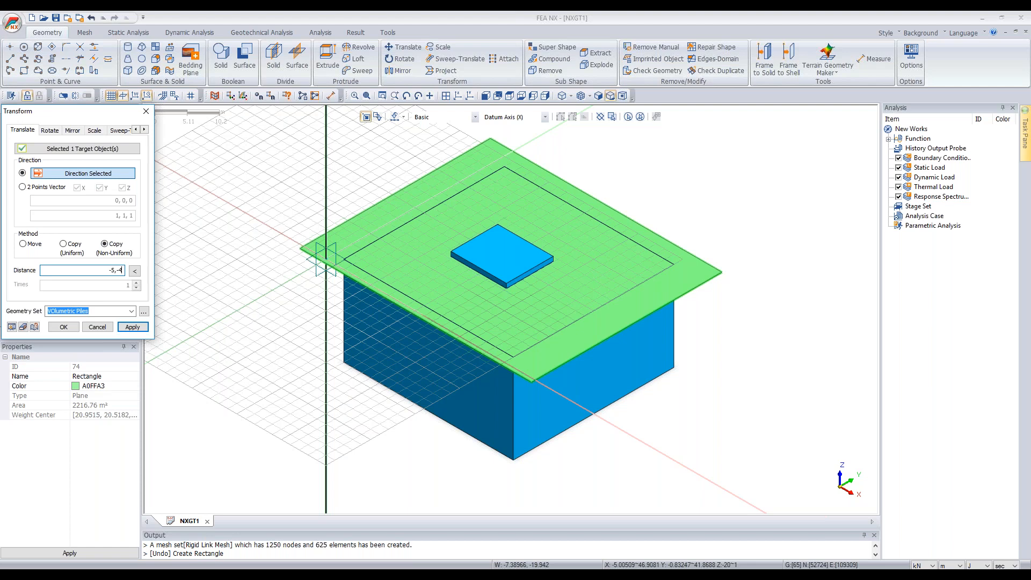
pyautogui.click(63, 328)
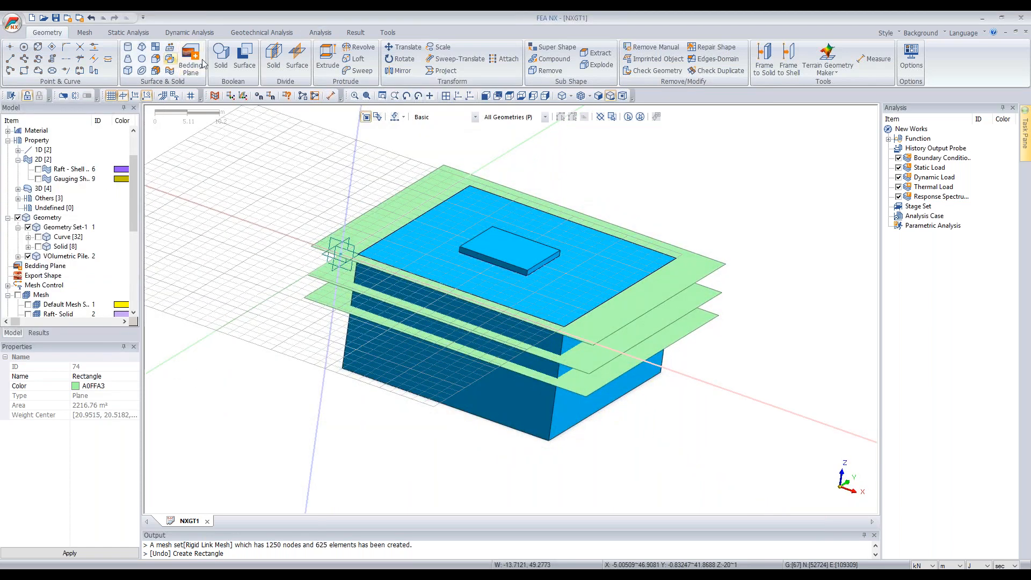
# Step: Divide the soil block with the stacked rectangular faces, deleting the original solid and the tool faces
pyautogui.click(274, 57)
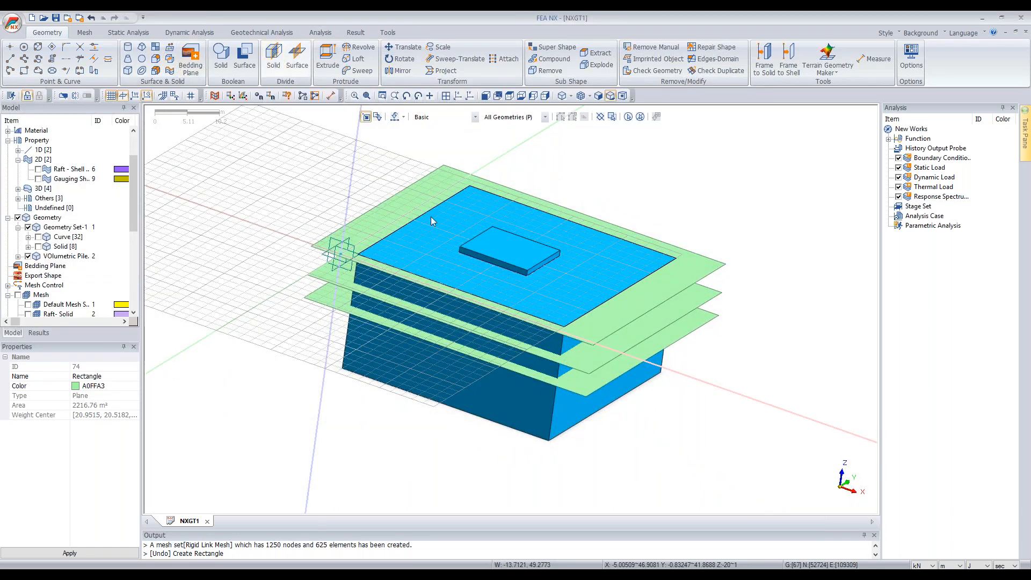
pyautogui.click(408, 250)
pyautogui.click(168, 205)
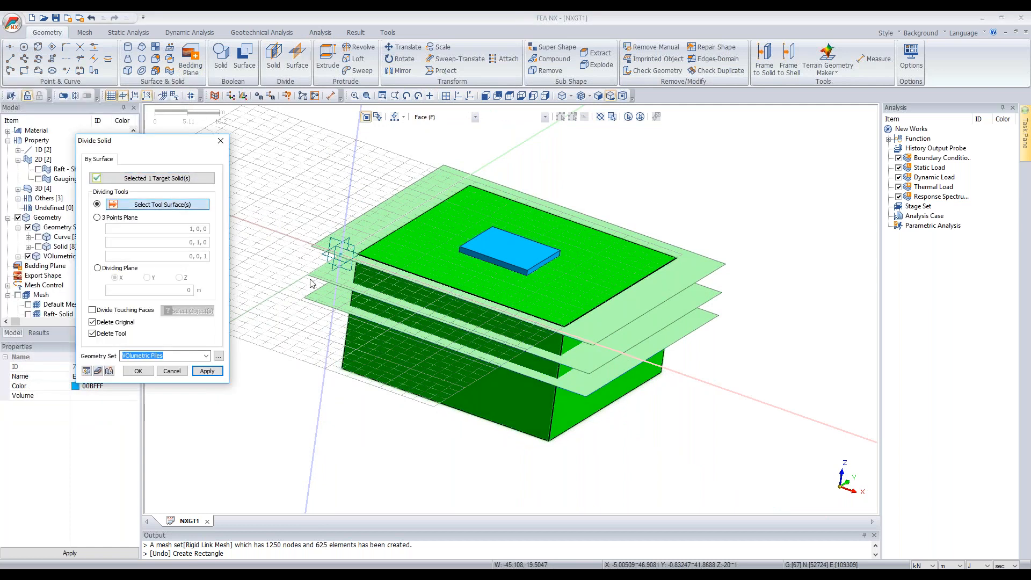
pyautogui.click(314, 285)
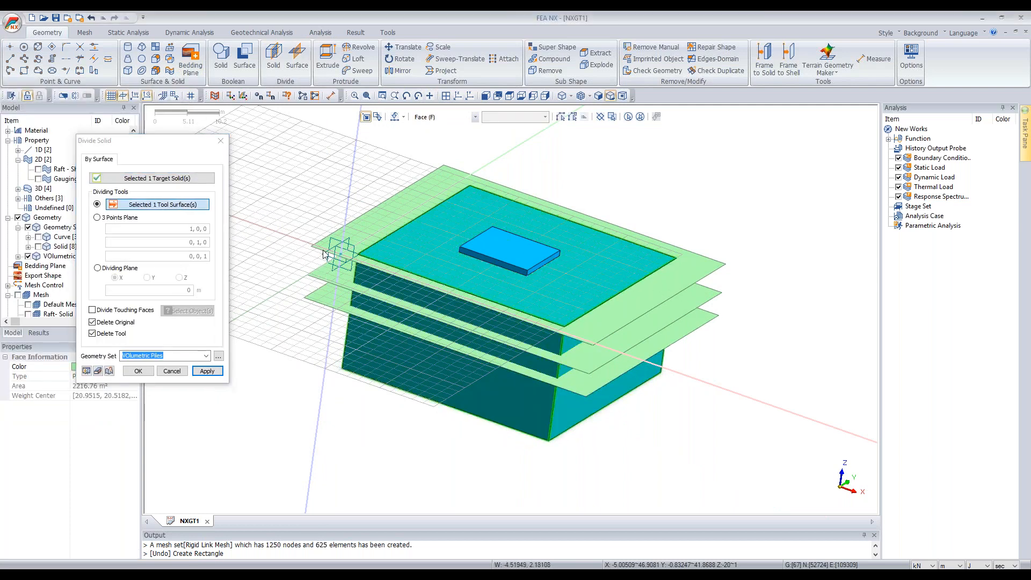
pyautogui.click(138, 371)
# Step: Hide the work plane grid around the layered soil block
pyautogui.moveTo(513, 240); pyautogui.dragTo(483, 246, button='middle')
pyautogui.click(111, 97)
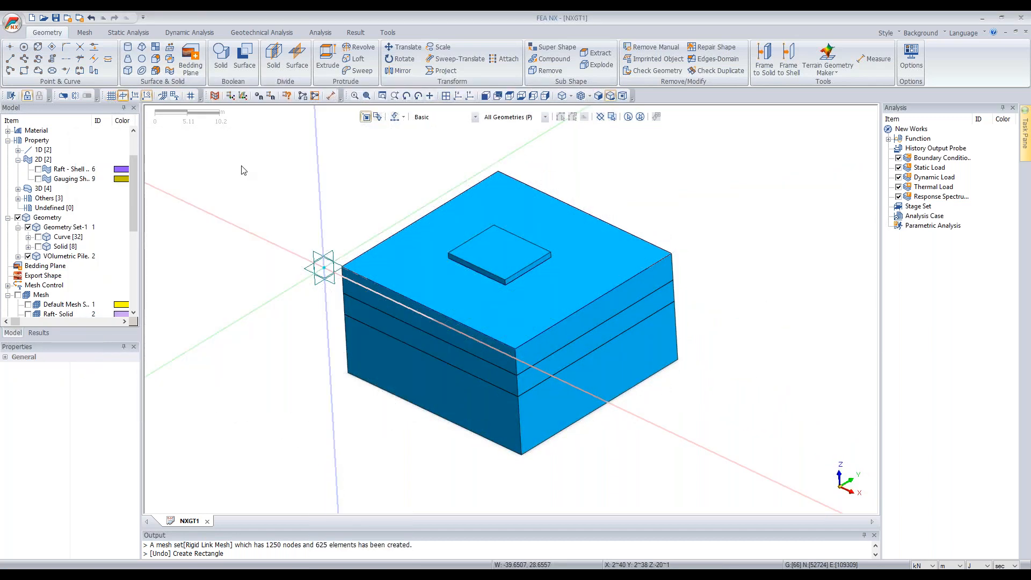
pyautogui.scroll(-2, 422, 266)
pyautogui.moveTo(411, 259); pyautogui.dragTo(449, 306, button='middle')
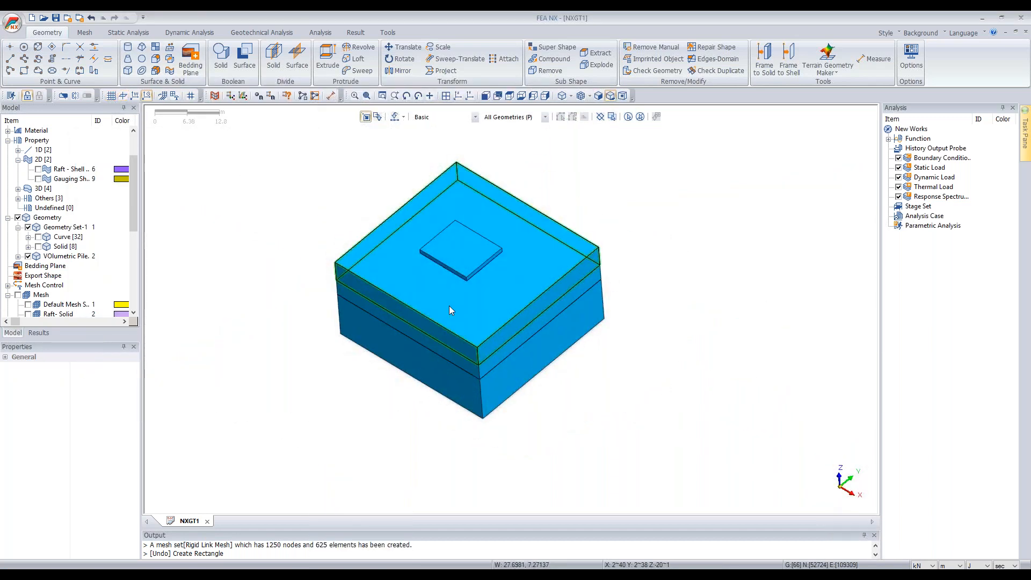
# Step: Auto-connect all displayed solids so they share faces, using the Boolean method
pyautogui.click(450, 305)
pyautogui.click(469, 377)
pyautogui.click(482, 368)
pyautogui.click(480, 257)
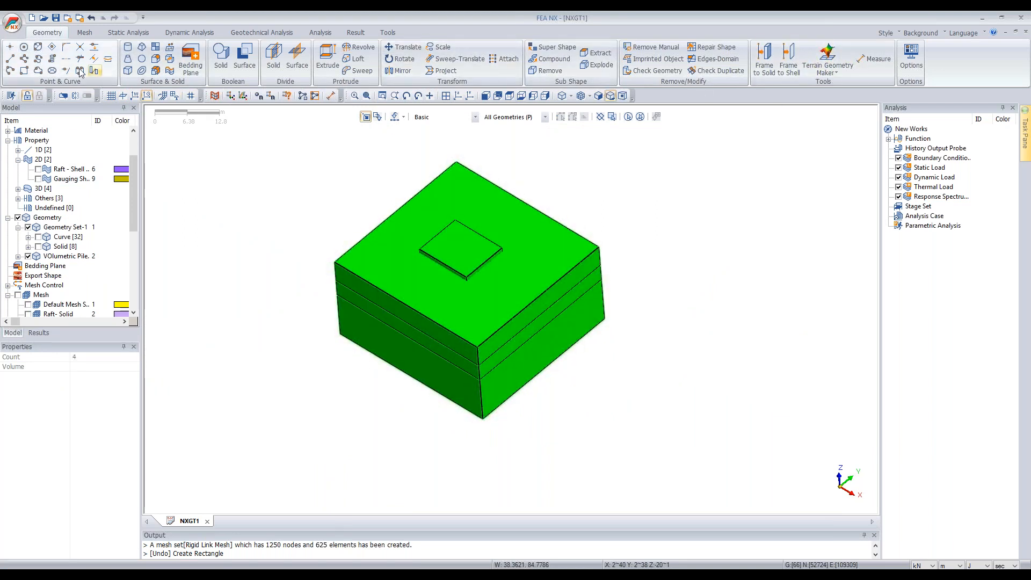
pyautogui.click(84, 32)
pyautogui.click(47, 33)
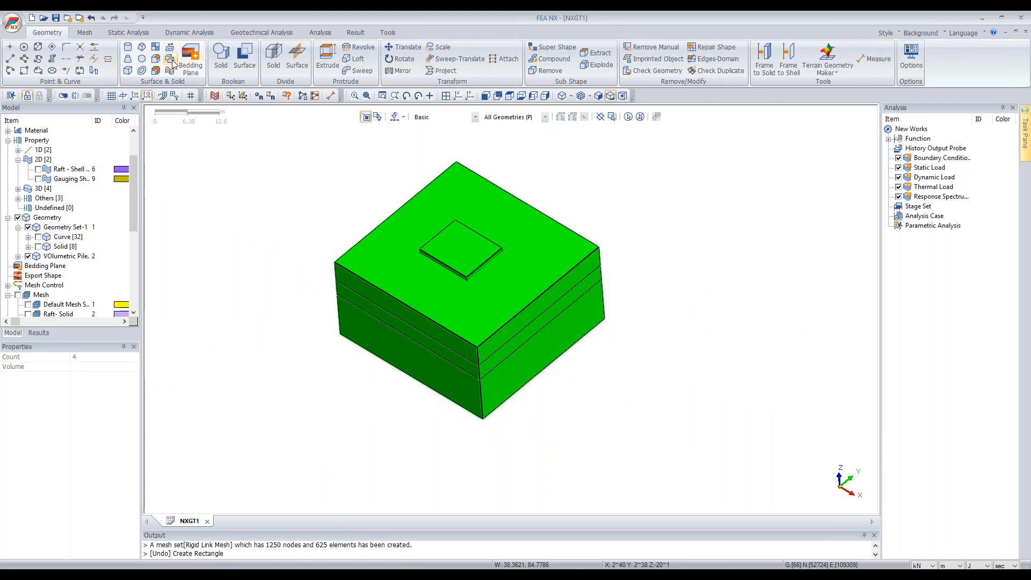
pyautogui.click(170, 61)
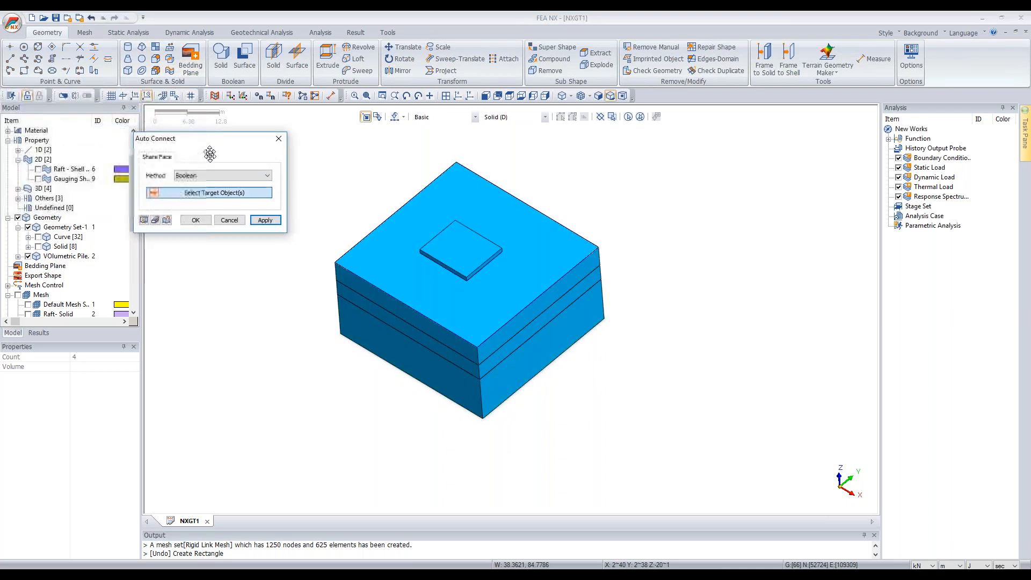
pyautogui.click(628, 118)
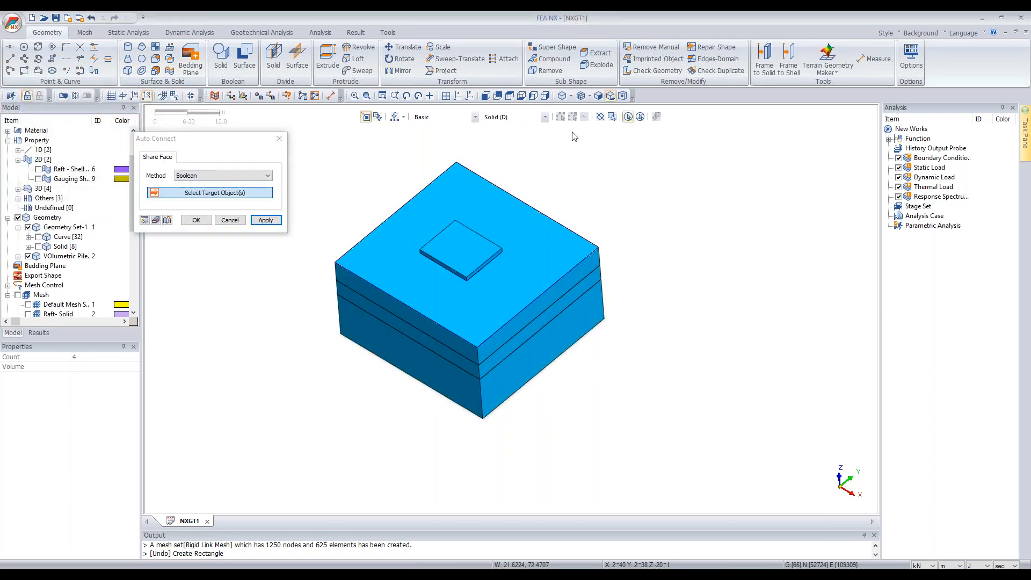
pyautogui.click(196, 220)
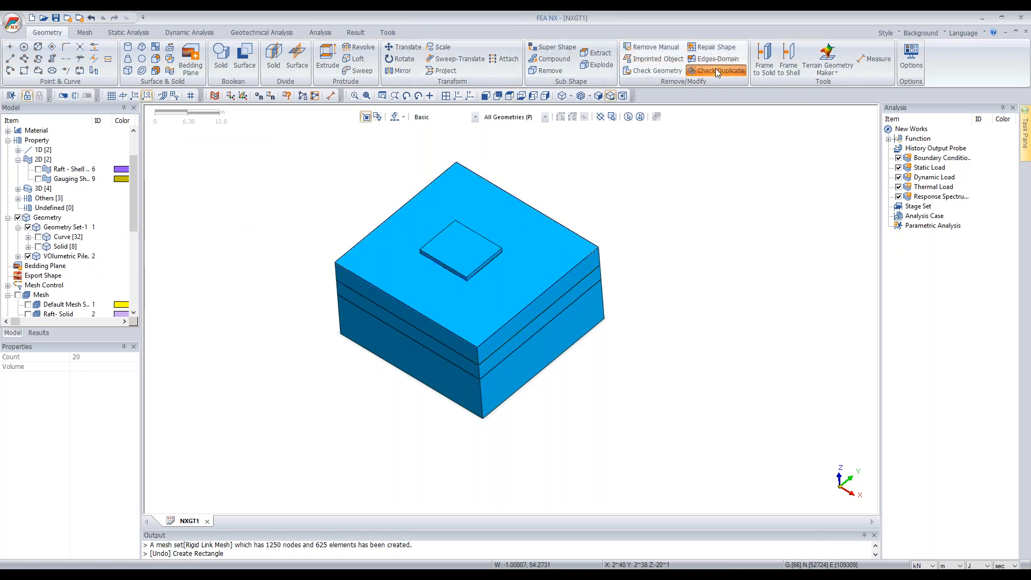
# Step: Check the visible shapes for duplicate faces including sub-faces, leaving out edges and wires, and inspect the shared faces of raft, piles and soil layers
pyautogui.click(73, 223)
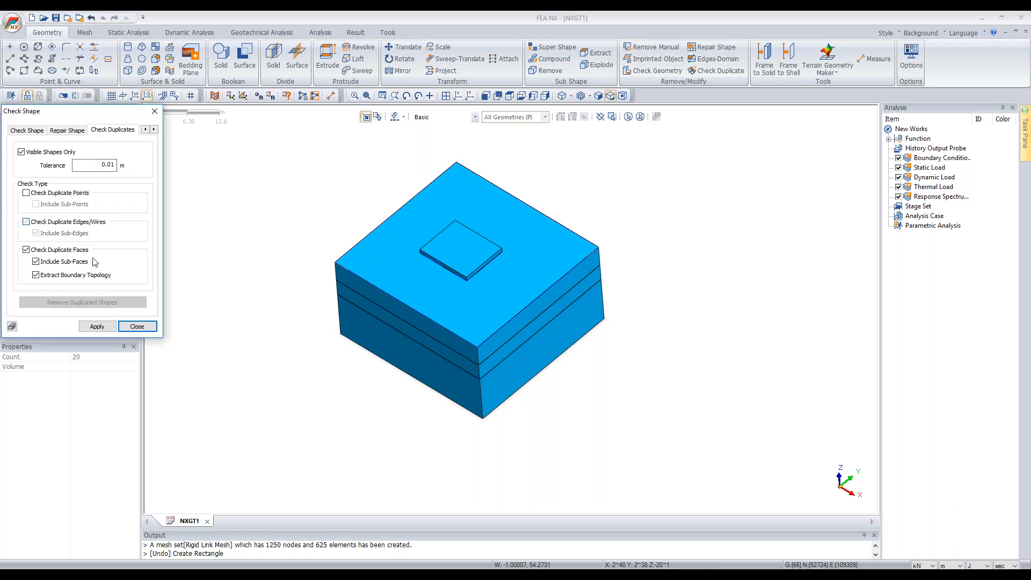
pyautogui.click(97, 327)
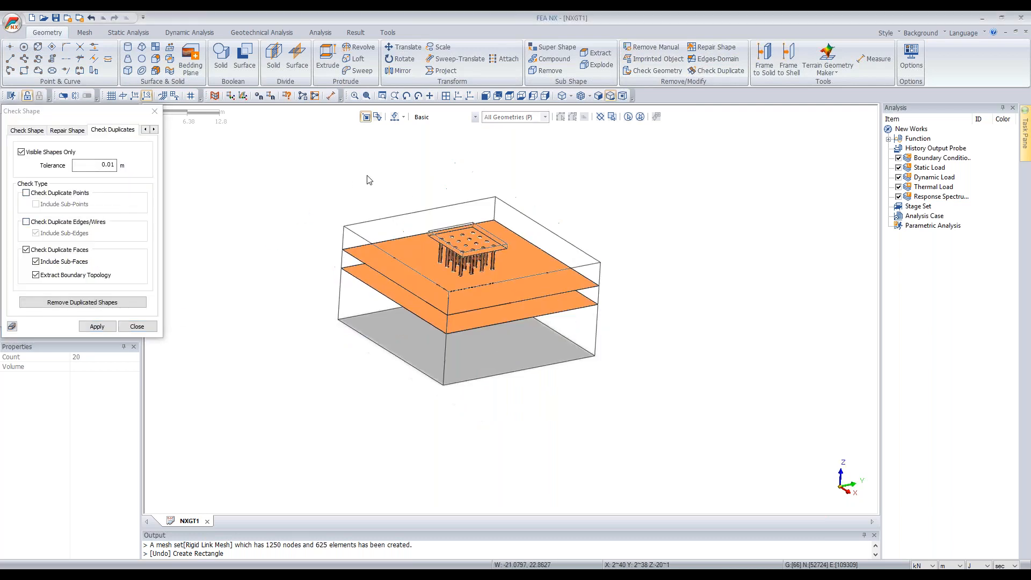
pyautogui.moveTo(419, 235); pyautogui.dragTo(509, 307, button='middle')
pyautogui.scroll(3, 407, 218)
pyautogui.moveTo(517, 270); pyautogui.dragTo(449, 248, button='middle')
pyautogui.scroll(2, 448, 248)
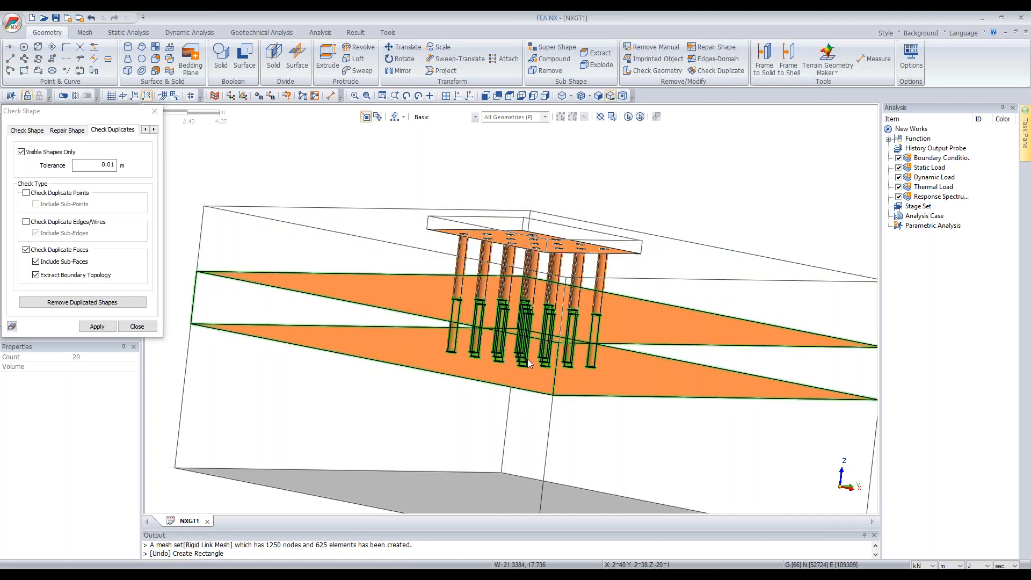
pyautogui.moveTo(529, 364); pyautogui.dragTo(479, 235, button='middle')
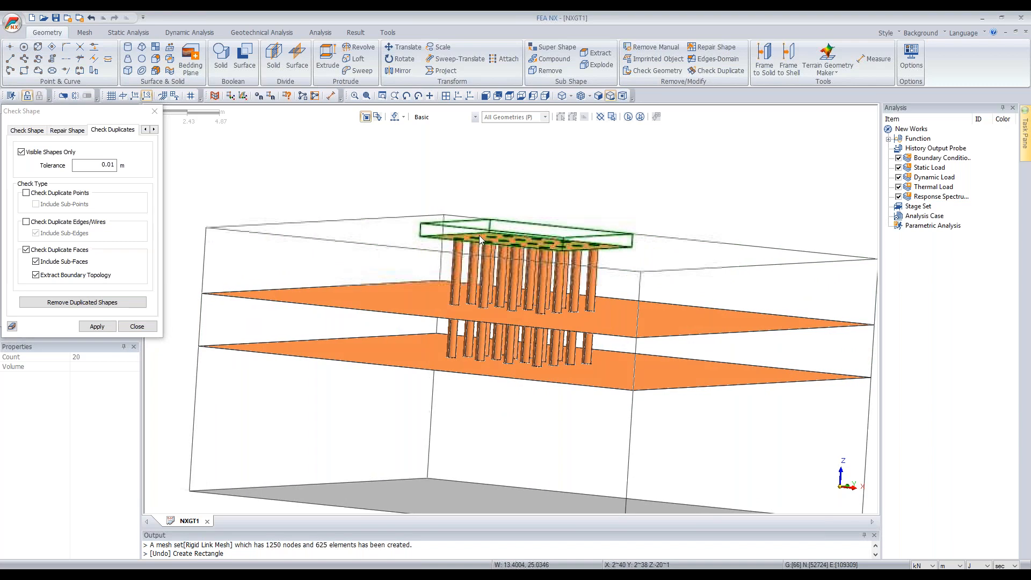
pyautogui.scroll(3, 479, 239)
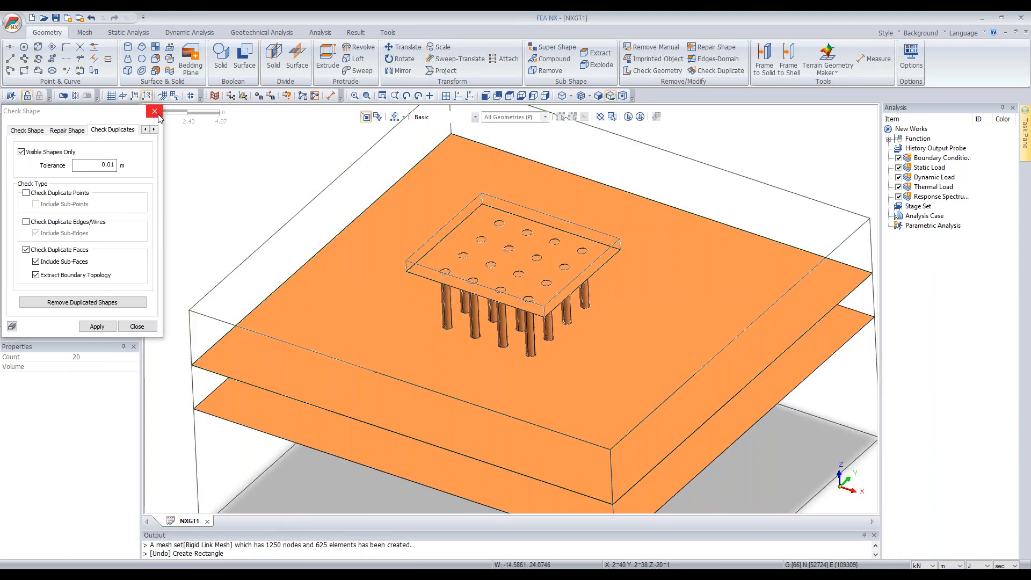
pyautogui.moveTo(426, 172); pyautogui.dragTo(279, 151, button='middle')
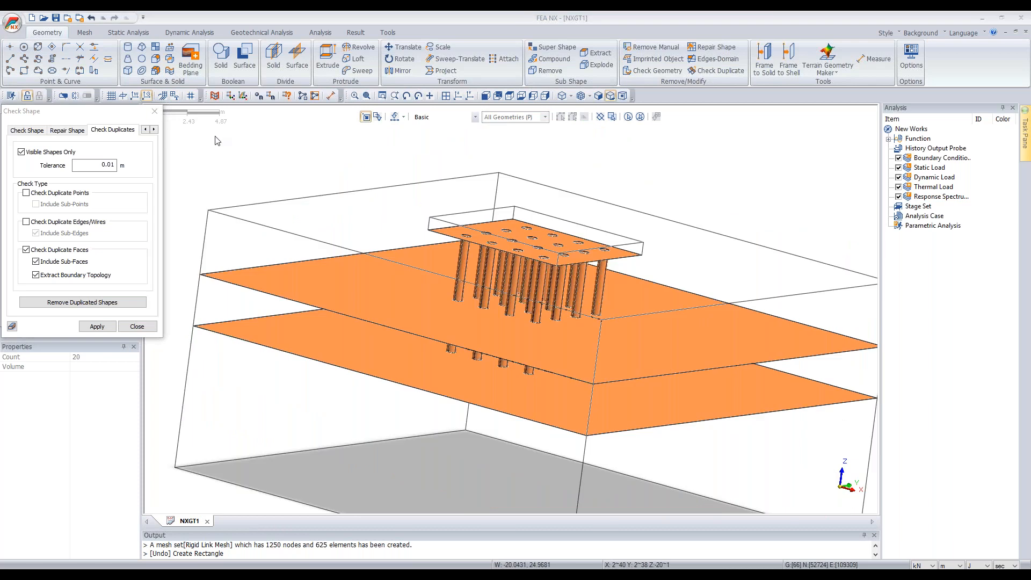
pyautogui.click(155, 112)
# Step: Hide the raft solid and the three soil layer solids of the volumetric pile geometry set, leaving the piles displayed
pyautogui.moveTo(265, 186); pyautogui.dragTo(280, 194, button='middle')
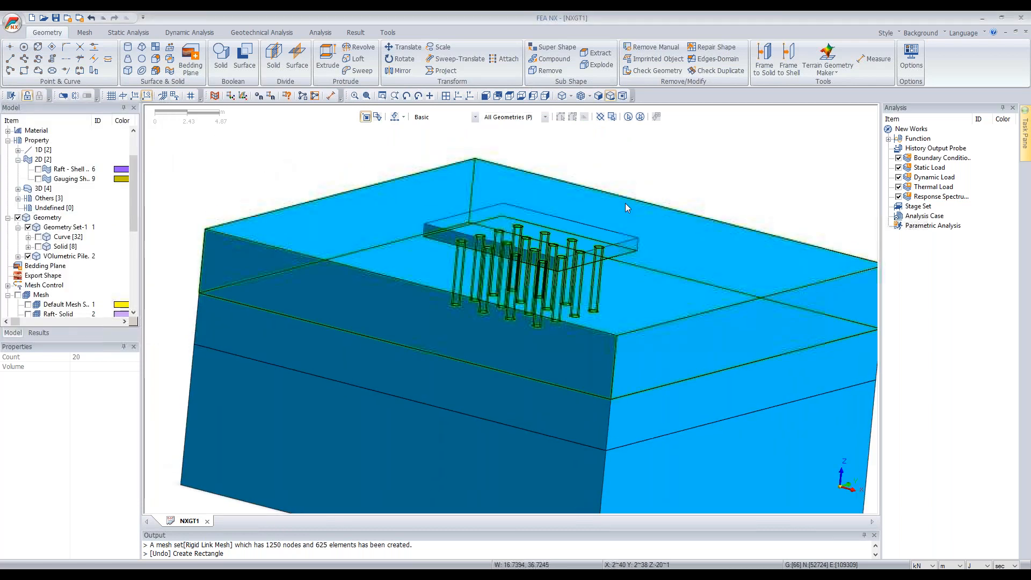
pyautogui.scroll(-3, 625, 203)
pyautogui.click(19, 257)
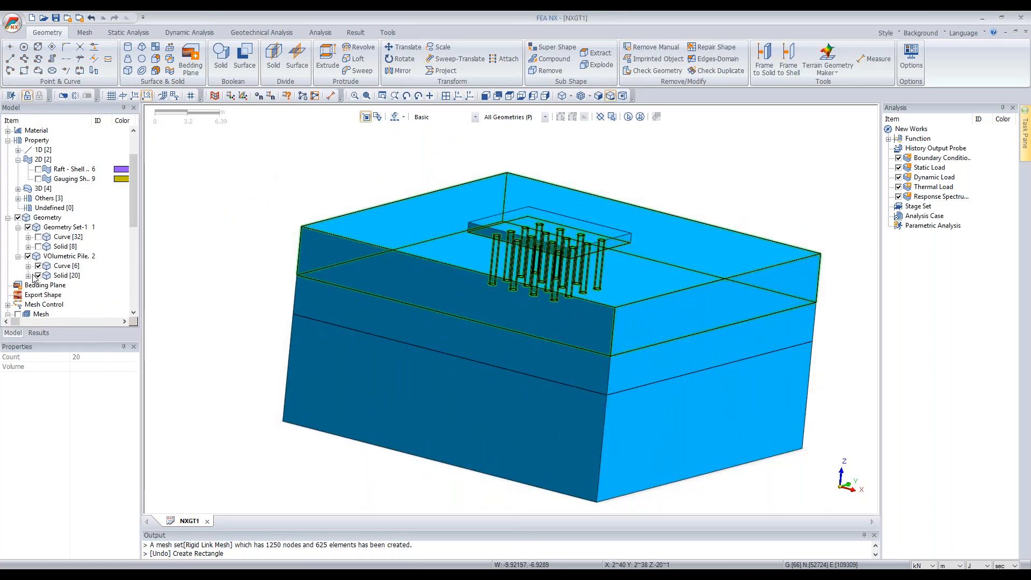
pyautogui.click(29, 275)
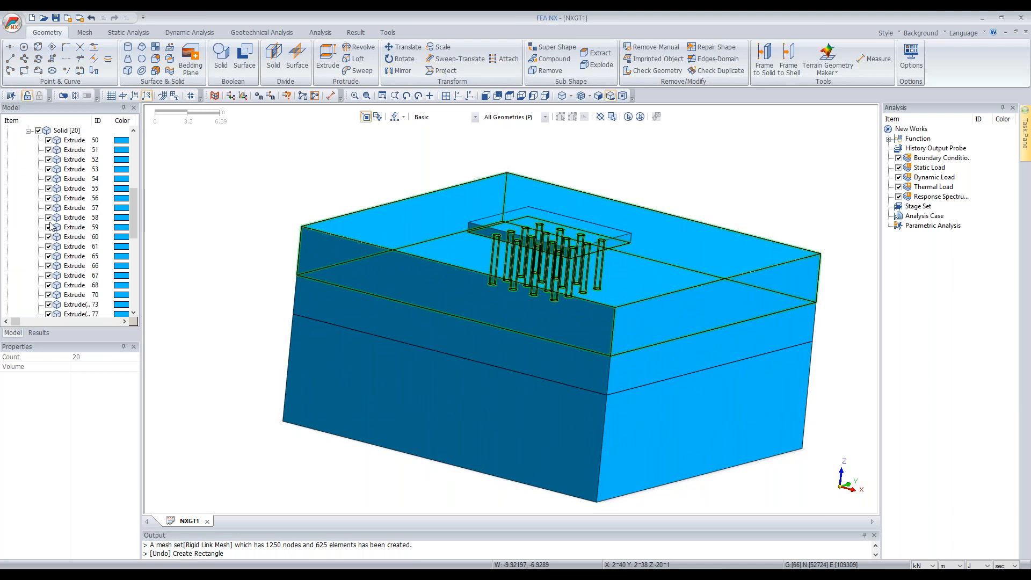
pyautogui.scroll(-3, 60, 283)
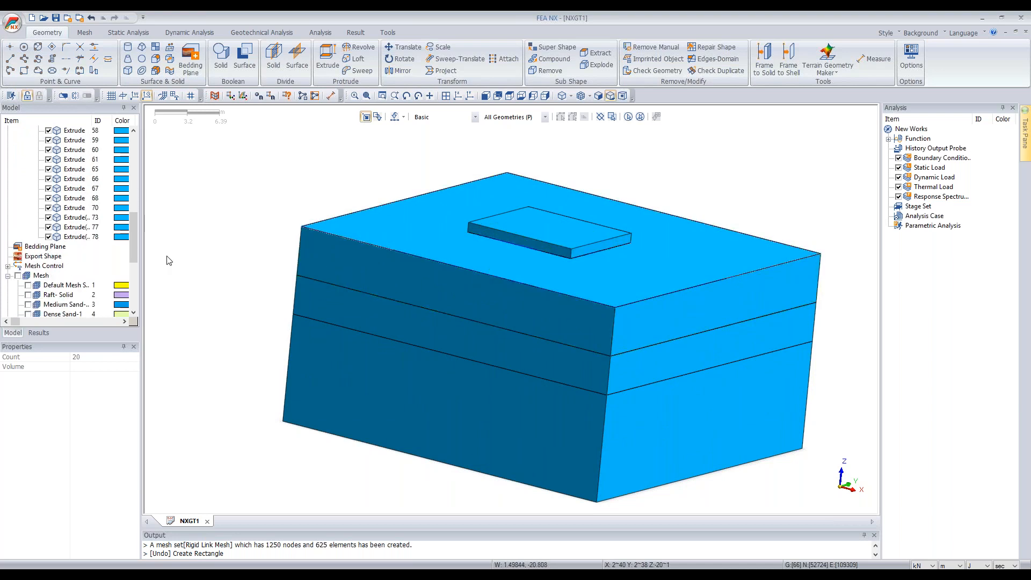
pyautogui.click(54, 236)
pyautogui.click(49, 237)
pyautogui.click(49, 227)
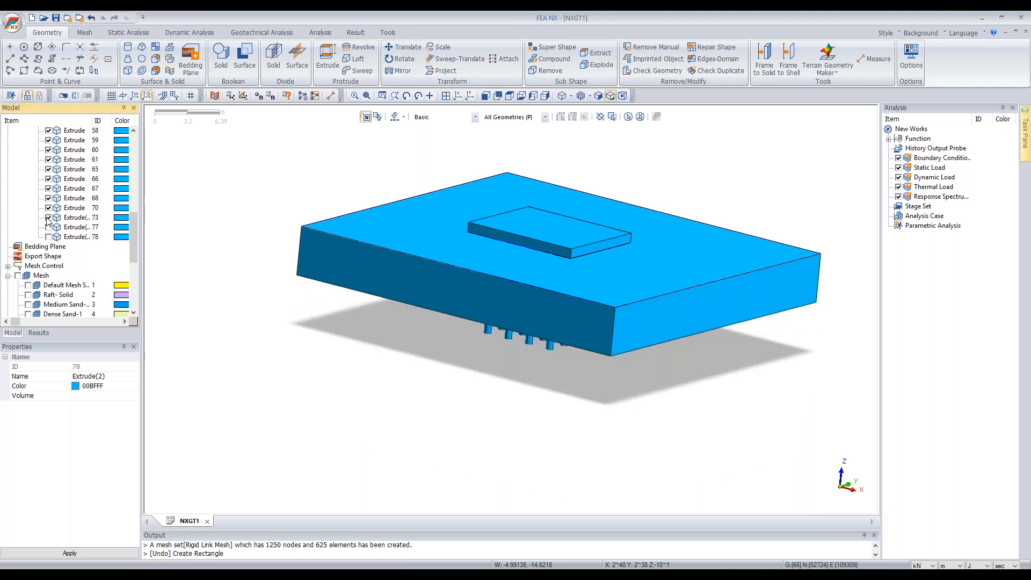
pyautogui.click(48, 217)
pyautogui.click(49, 208)
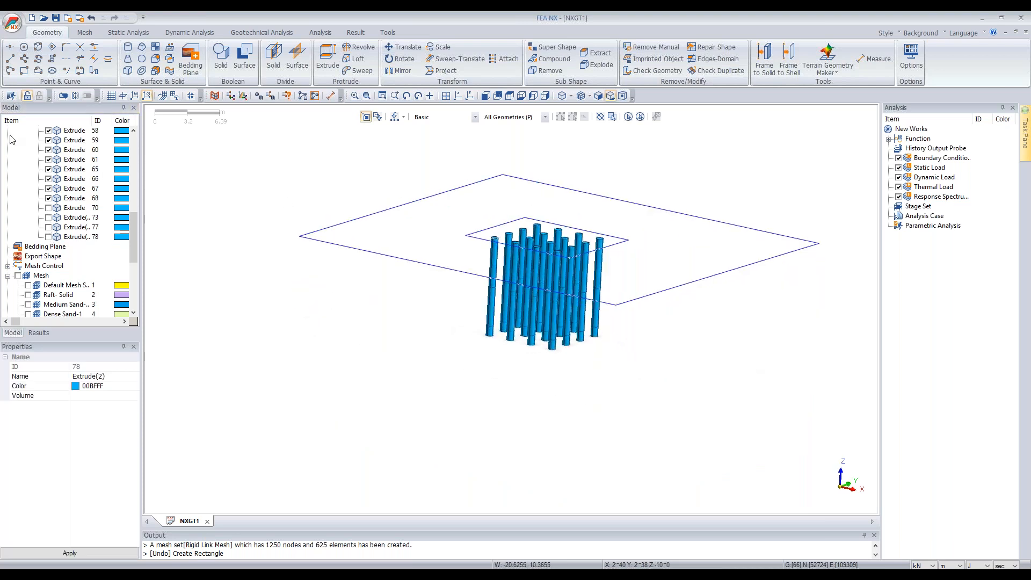
# Step: Hide the curves of the volumetric pile geometry set
pyautogui.scroll(7, 47, 176)
pyautogui.click(60, 237)
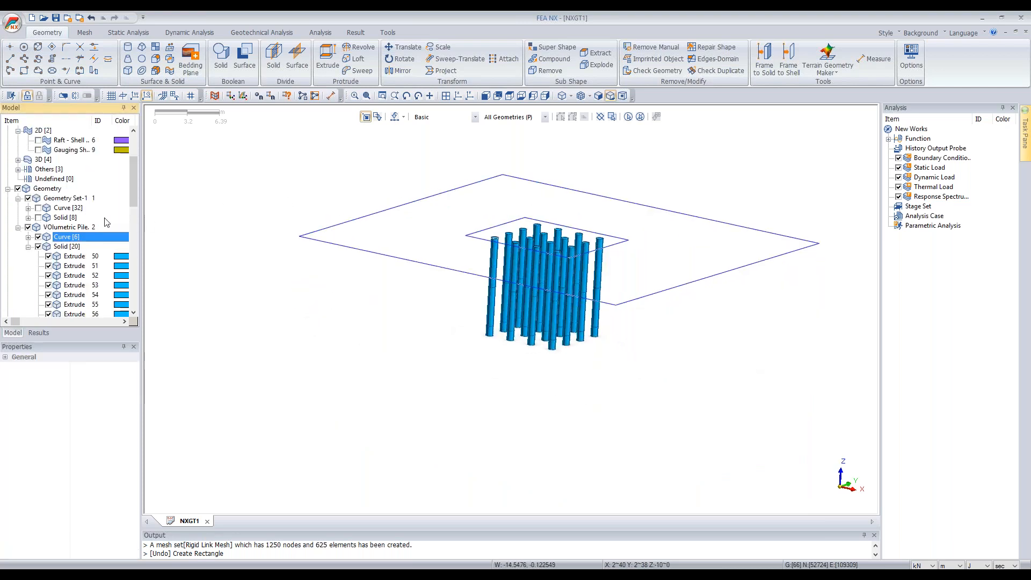
pyautogui.click(38, 237)
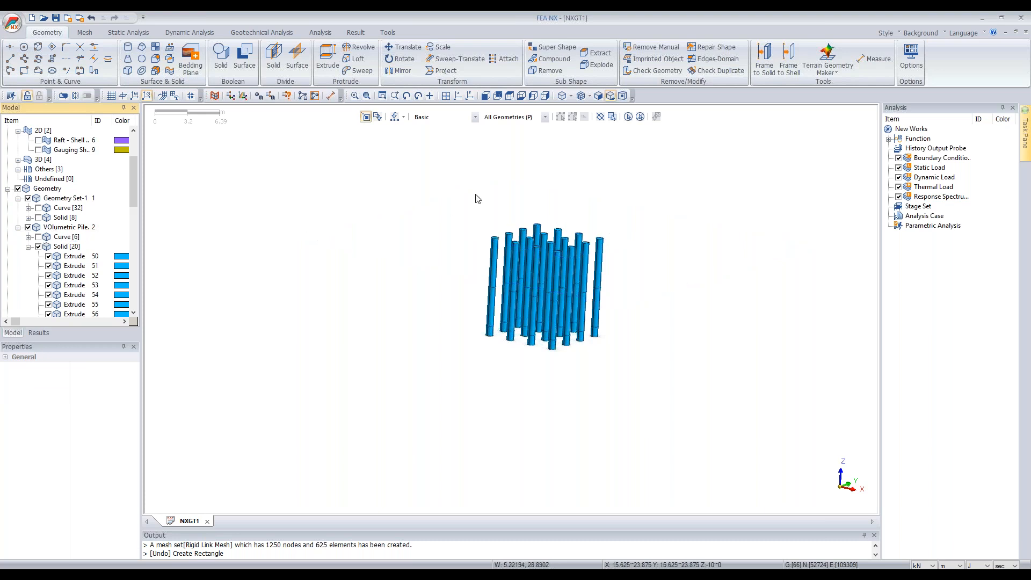
# Step: Generate a solid mesh on all 16 piles with size 0.5 m and property 2: Raft - Solid, in a mesh set named Piles
pyautogui.moveTo(511, 223); pyautogui.dragTo(532, 276, button='middle')
pyautogui.scroll(2, 510, 213)
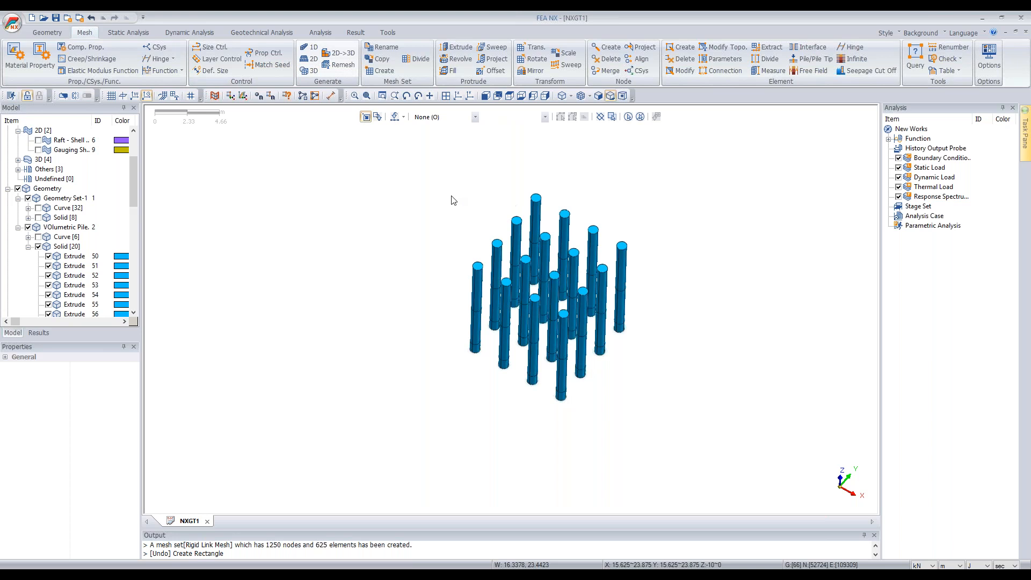
pyautogui.moveTo(389, 156); pyautogui.dragTo(711, 479)
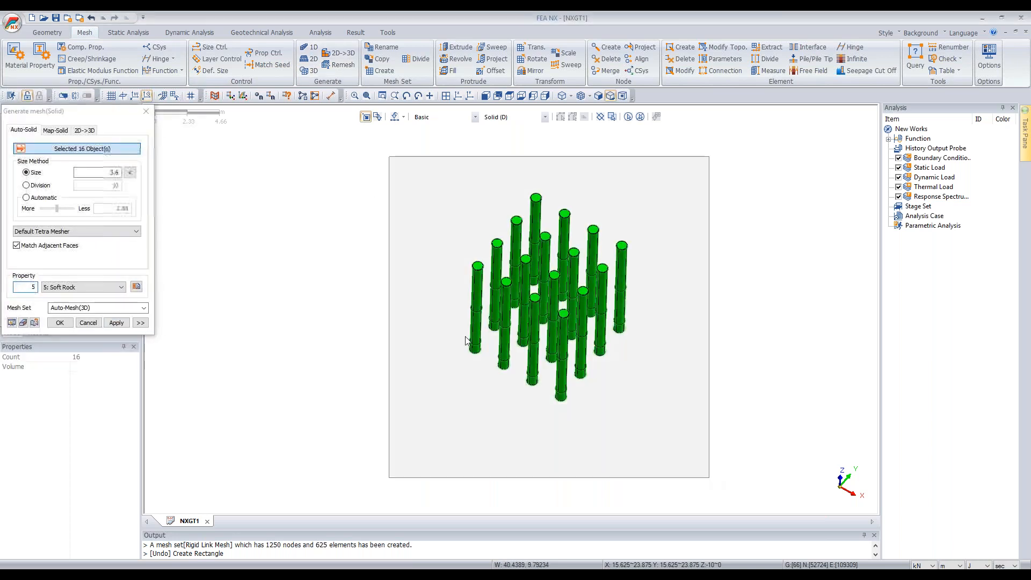
pyautogui.moveTo(78, 117); pyautogui.dragTo(307, 172)
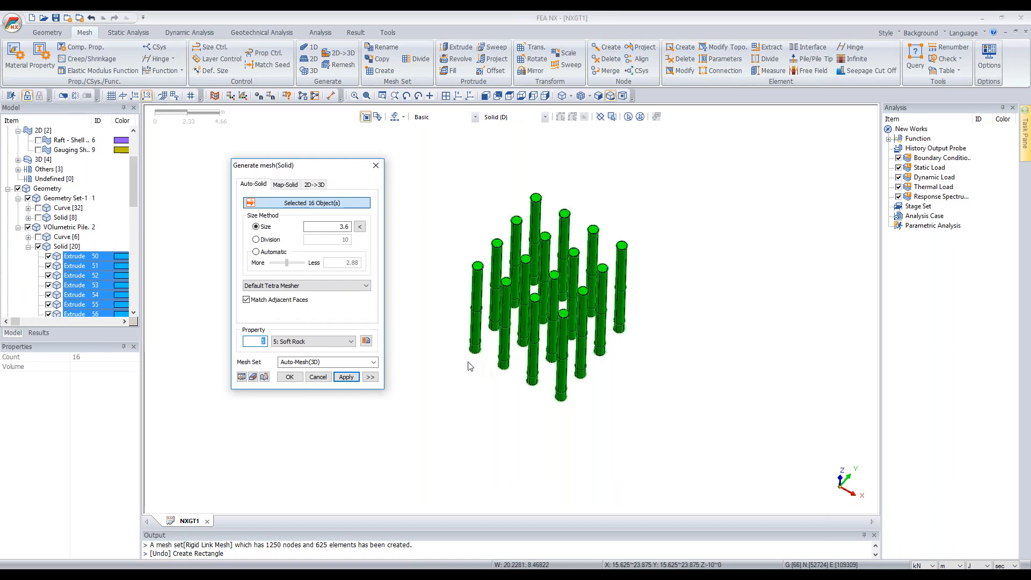
pyautogui.moveTo(543, 303); pyautogui.dragTo(541, 293, button='middle')
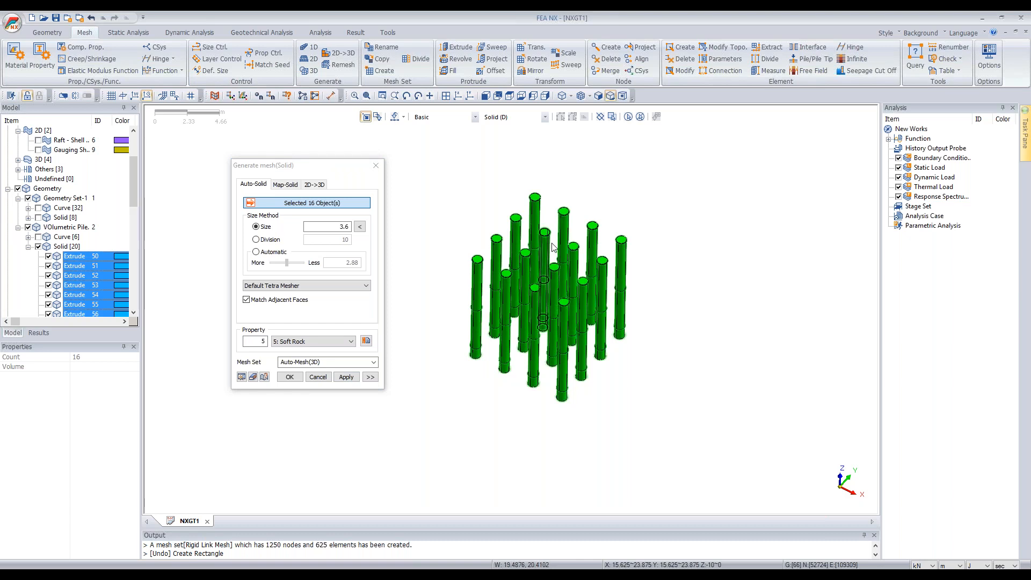
pyautogui.moveTo(592, 391); pyautogui.dragTo(599, 402, button='middle')
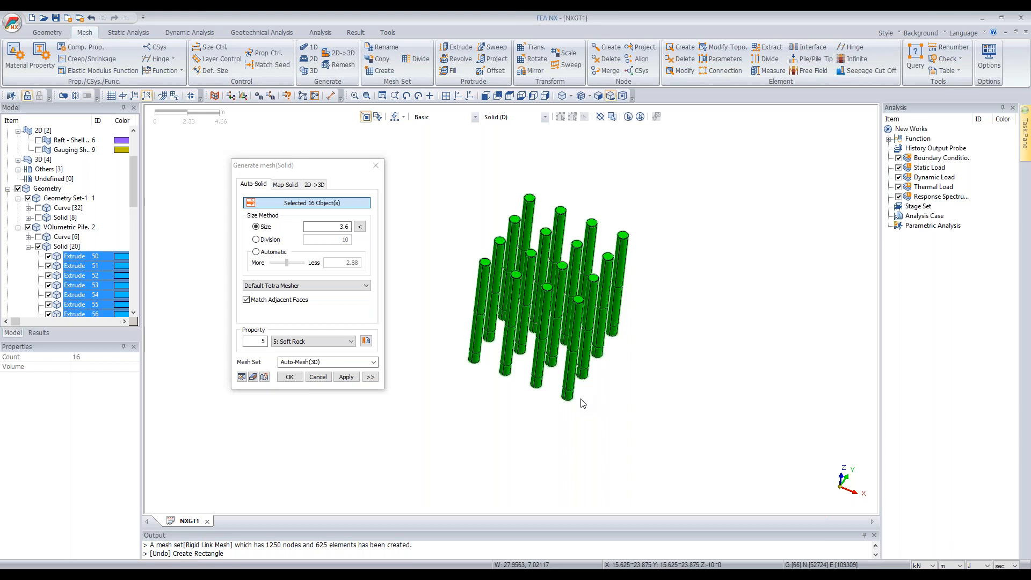
pyautogui.moveTo(575, 408); pyautogui.dragTo(520, 333, button='middle')
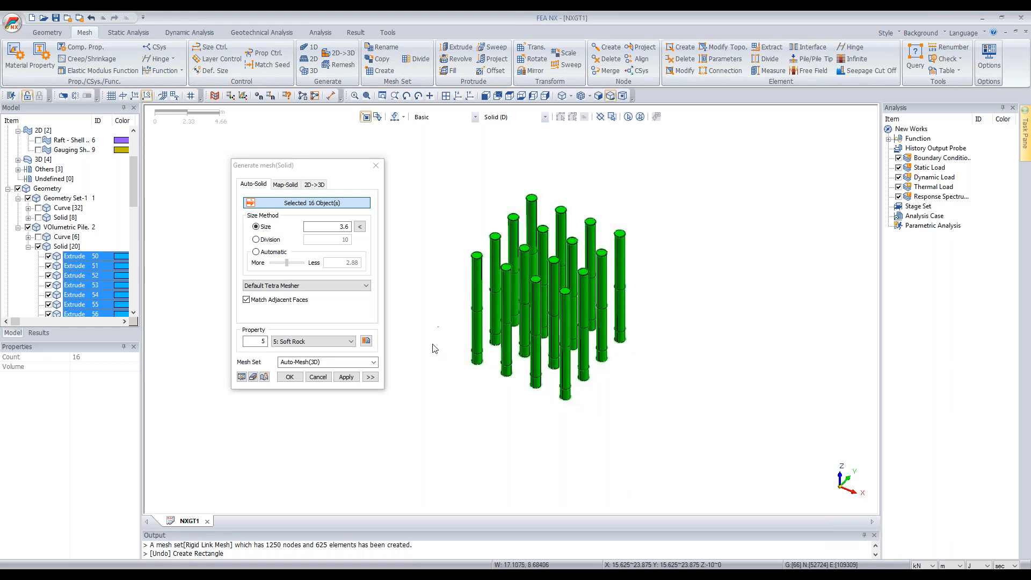
pyautogui.doubleClick(342, 225)
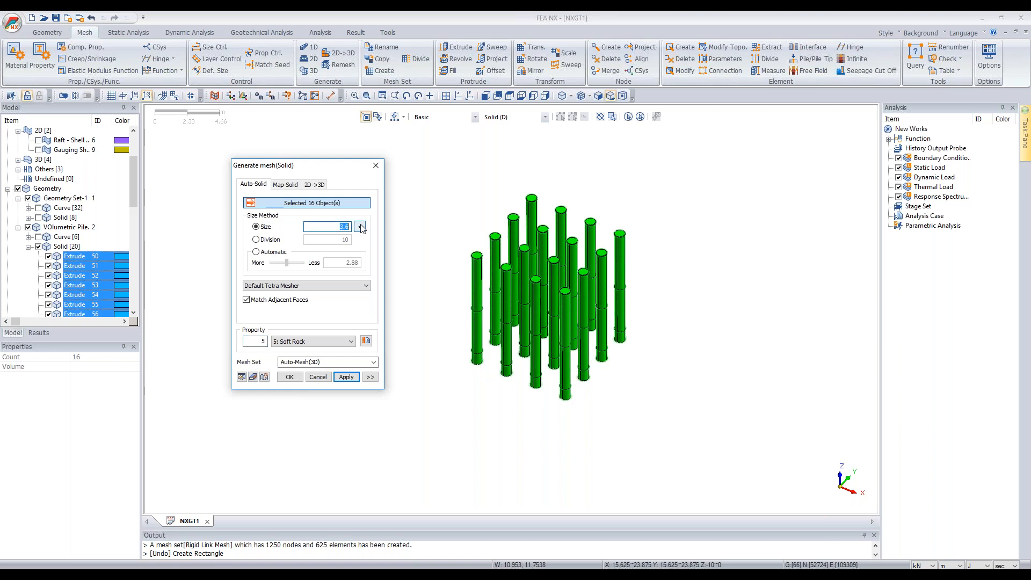
pyautogui.write('0.5')
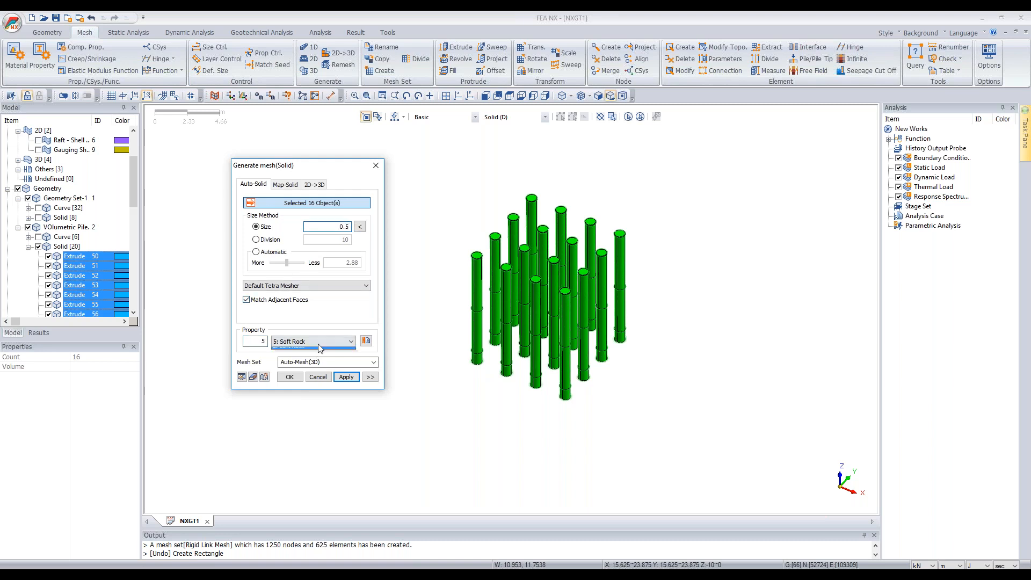
pyautogui.click(317, 342)
pyautogui.click(318, 351)
pyautogui.click(325, 363)
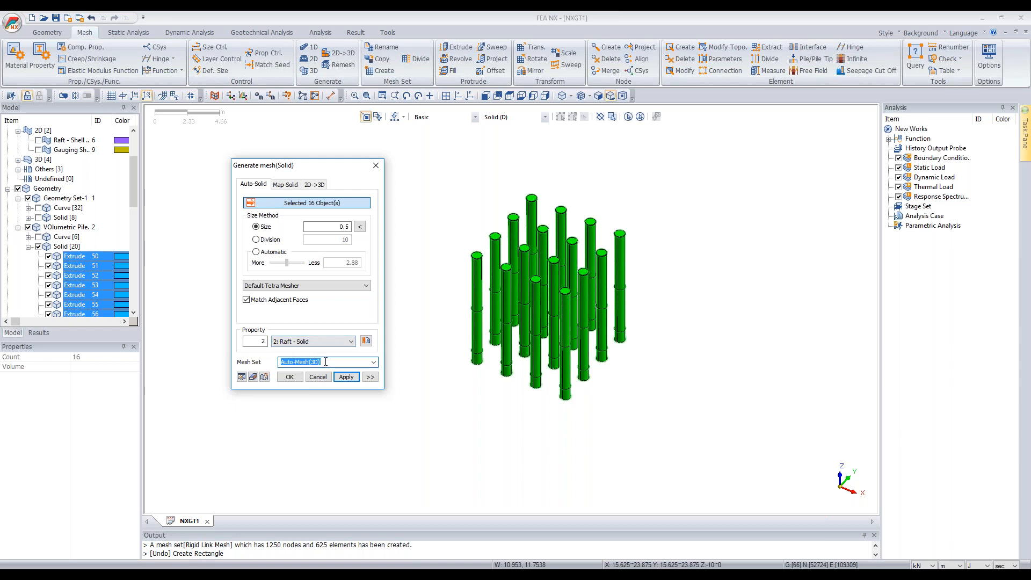
pyautogui.write('iles')
pyautogui.click(345, 378)
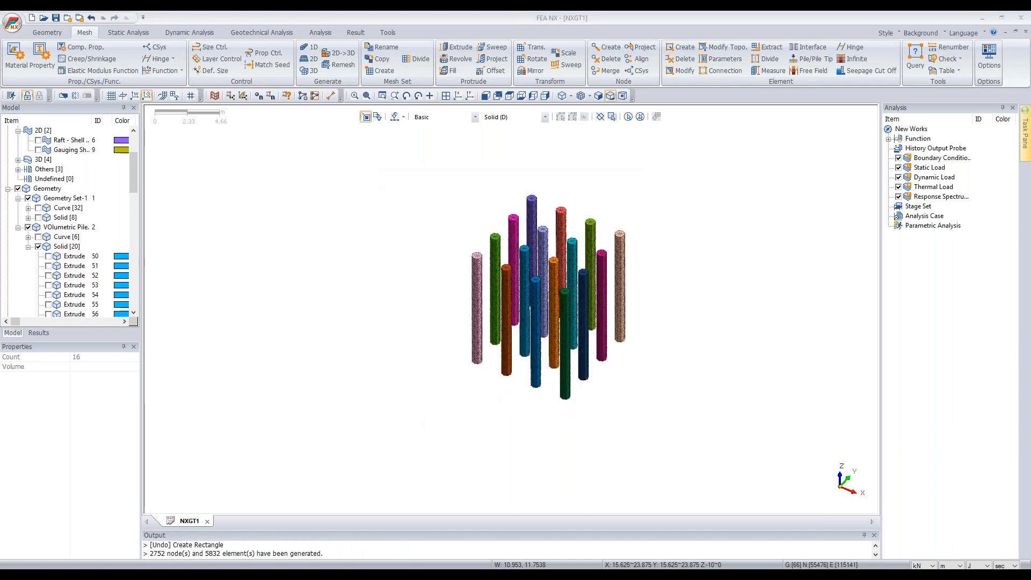
# Step: Display the raft solid and generate its solid mesh in a mesh set named Raft- Solid
pyautogui.scroll(-2, 571, 330)
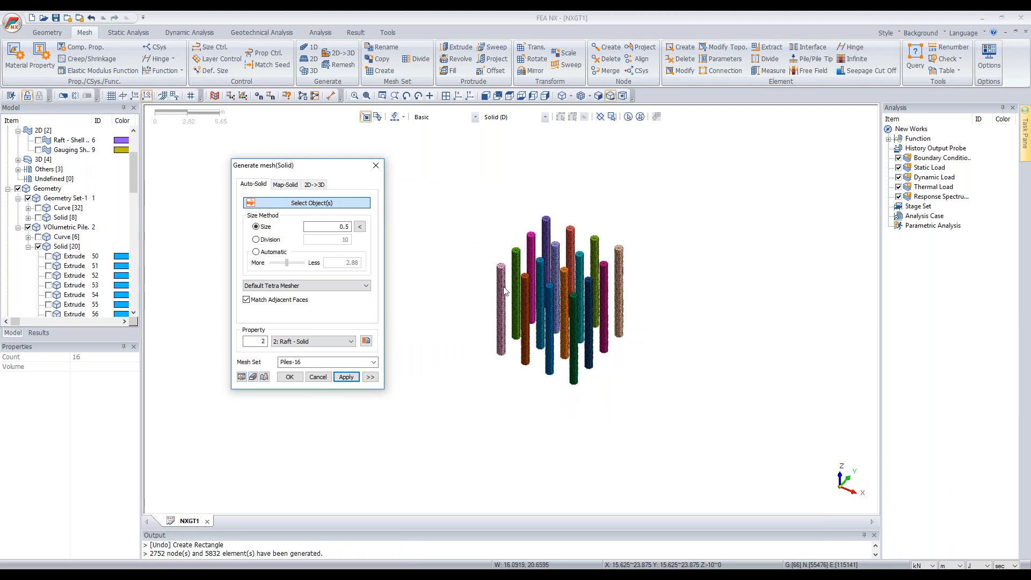
pyautogui.scroll(-5, 56, 261)
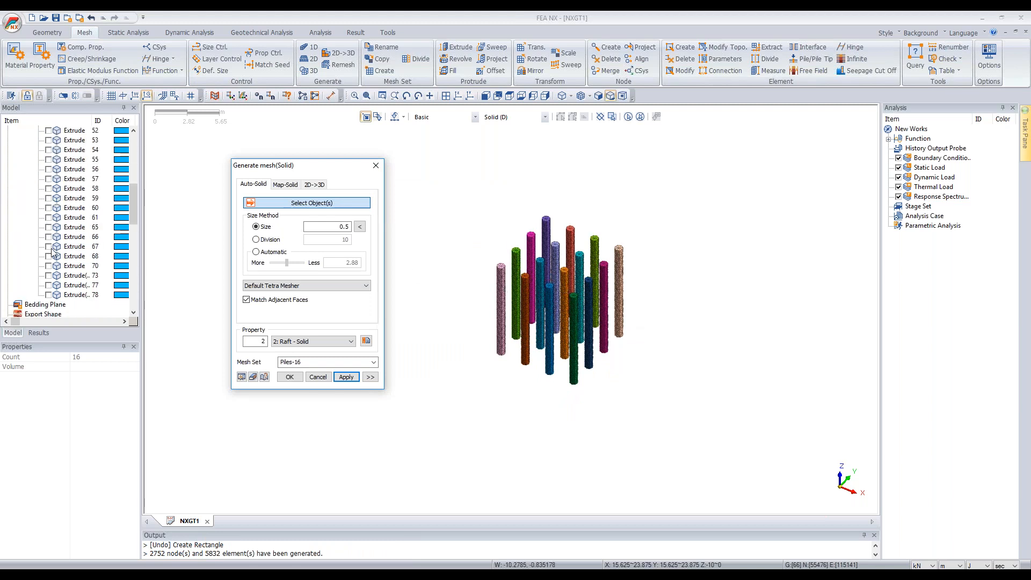
pyautogui.click(48, 257)
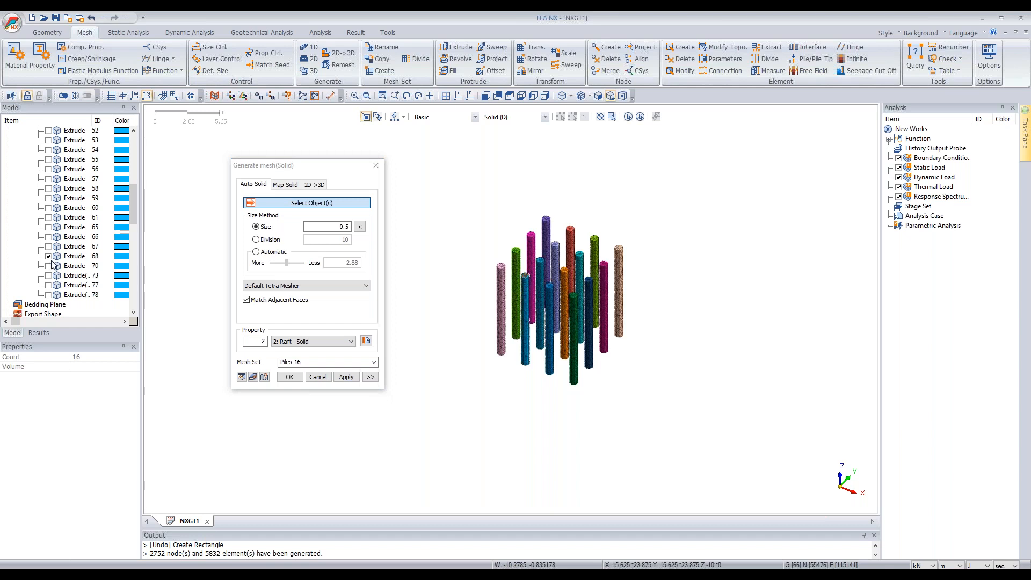
pyautogui.click(48, 257)
pyautogui.click(49, 266)
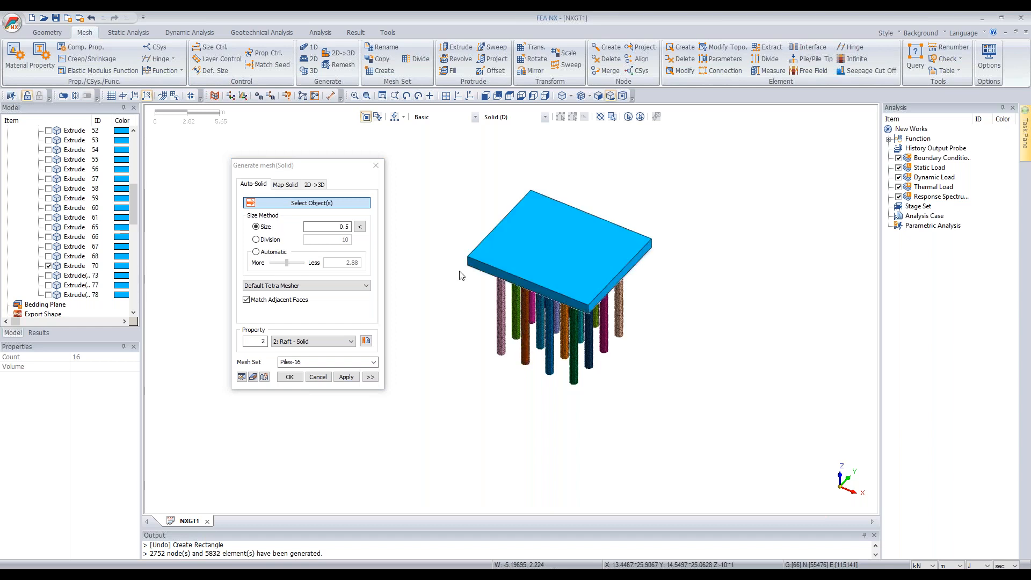
pyautogui.click(591, 260)
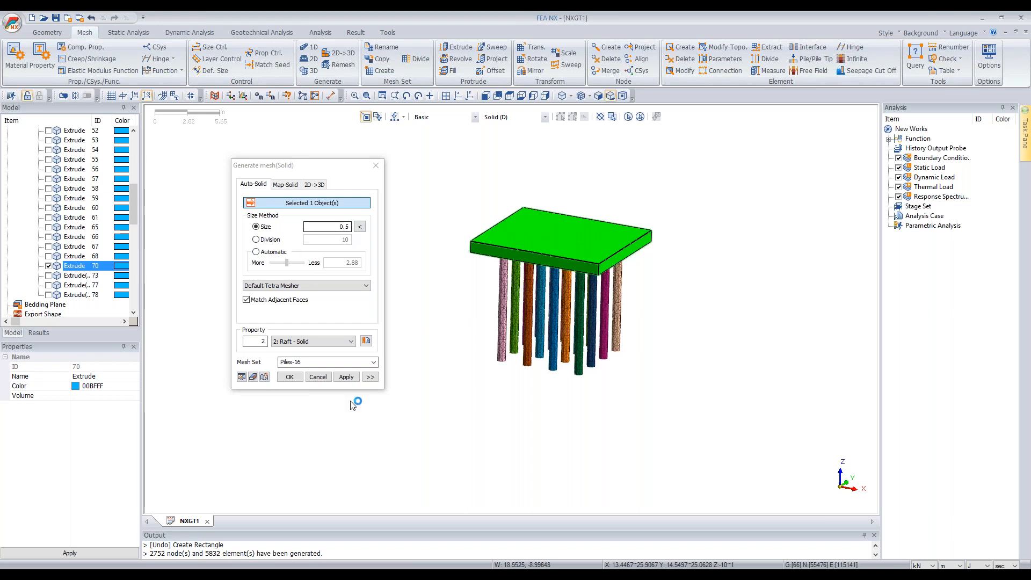
pyautogui.click(346, 377)
pyautogui.write('R')
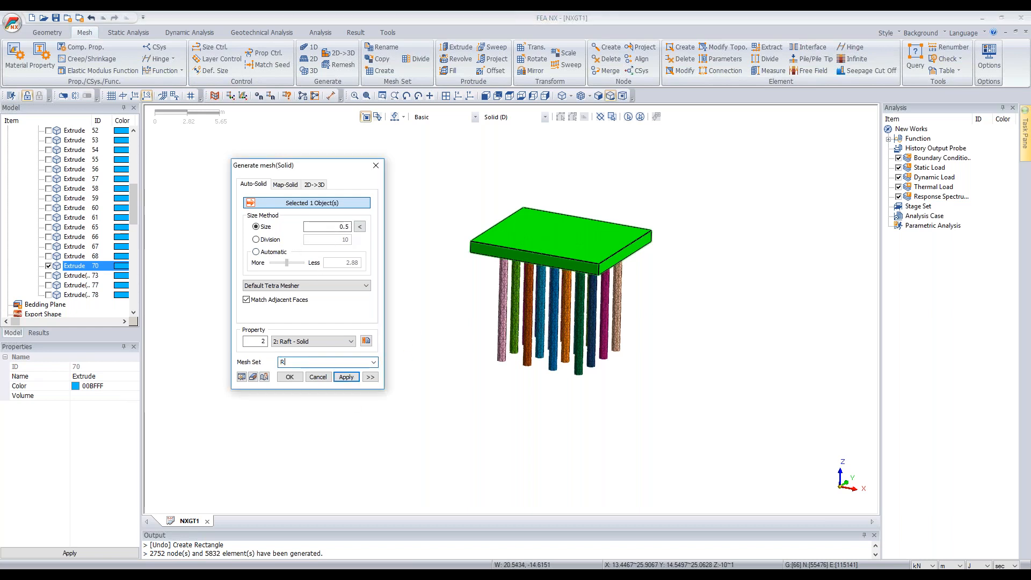
pyautogui.write('aft- Solid')
pyautogui.click(346, 376)
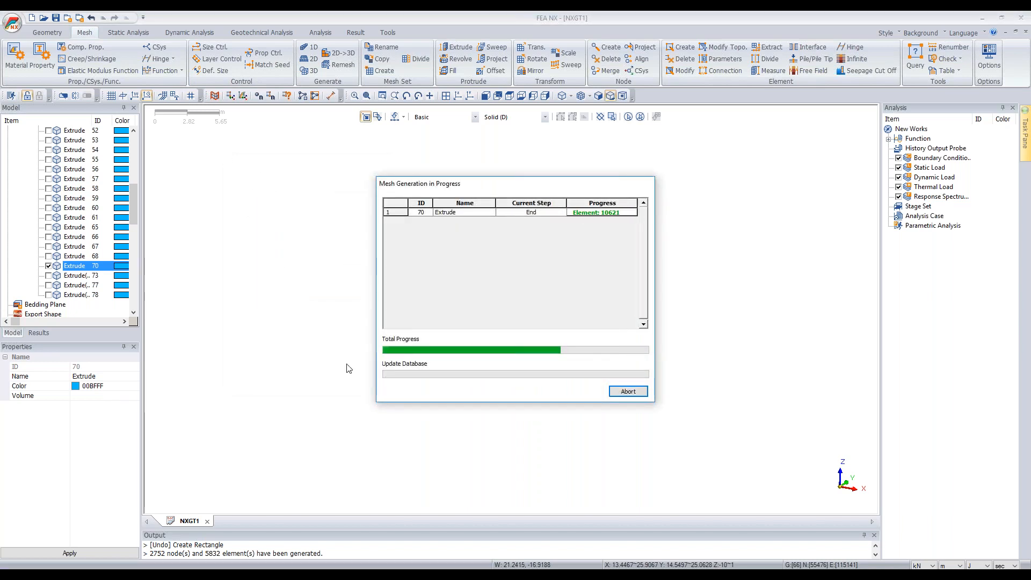
# Step: Display the three soil layer solids of the volumetric pile geometry and select them as the solid mesh targets
pyautogui.click(48, 275)
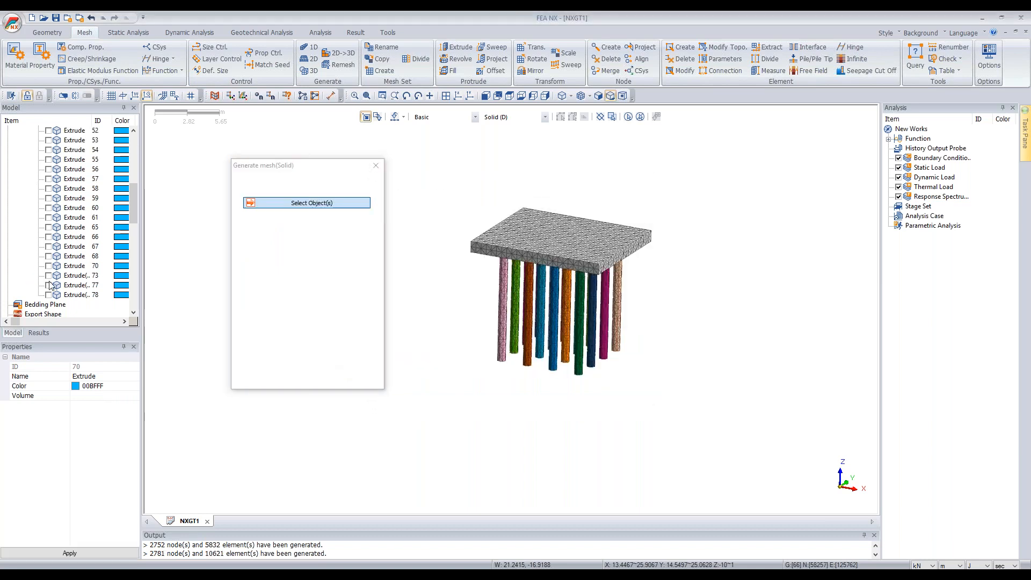
pyautogui.click(49, 285)
pyautogui.click(49, 295)
pyautogui.click(520, 345)
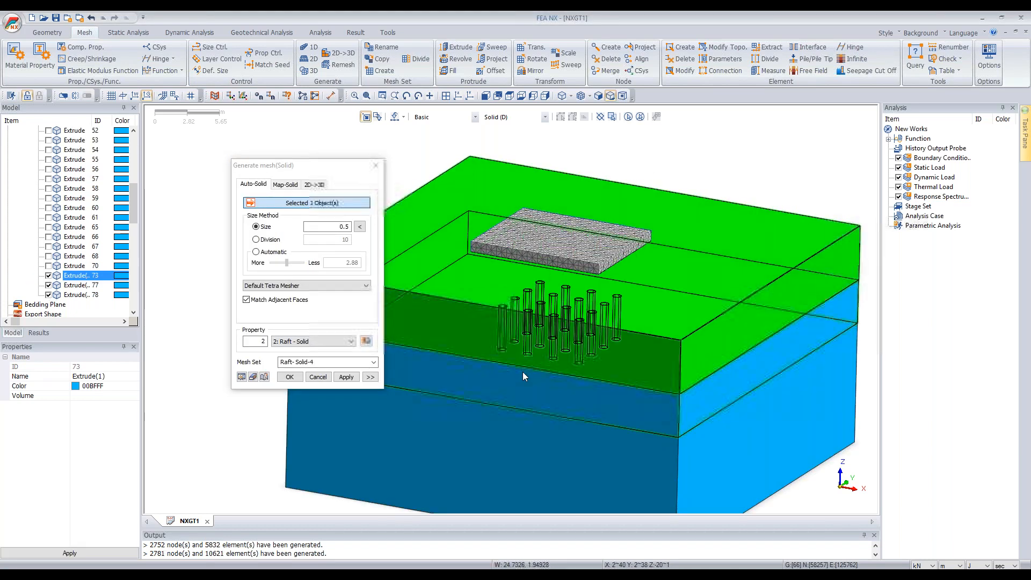
pyautogui.click(523, 371)
pyautogui.click(527, 427)
pyautogui.scroll(-1, 585, 248)
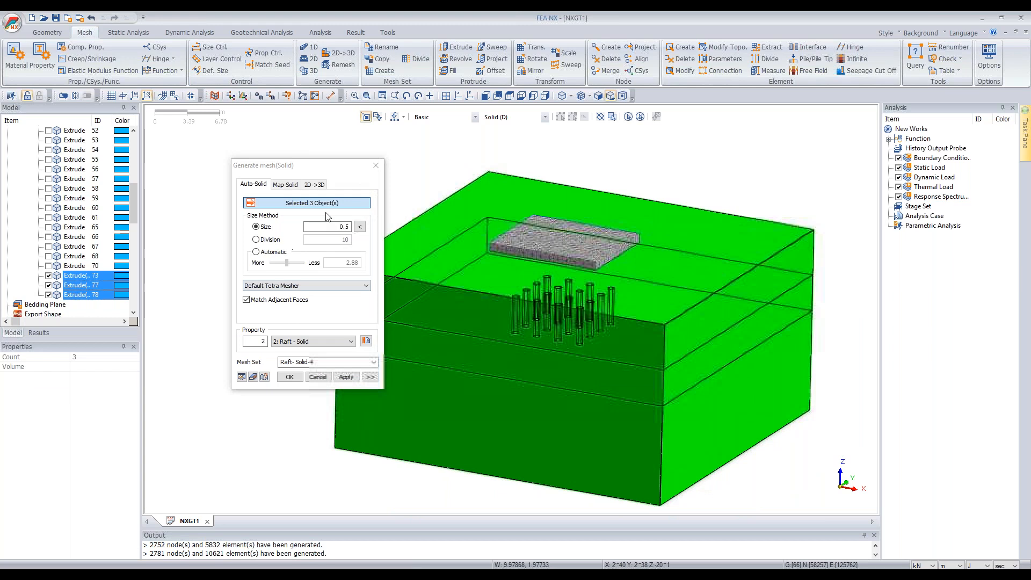
# Step: Generate the soil layers' solid mesh with size 1, property 3: Medium Sand, and mesh set name Medium Sand -3
pyautogui.doubleClick(344, 227)
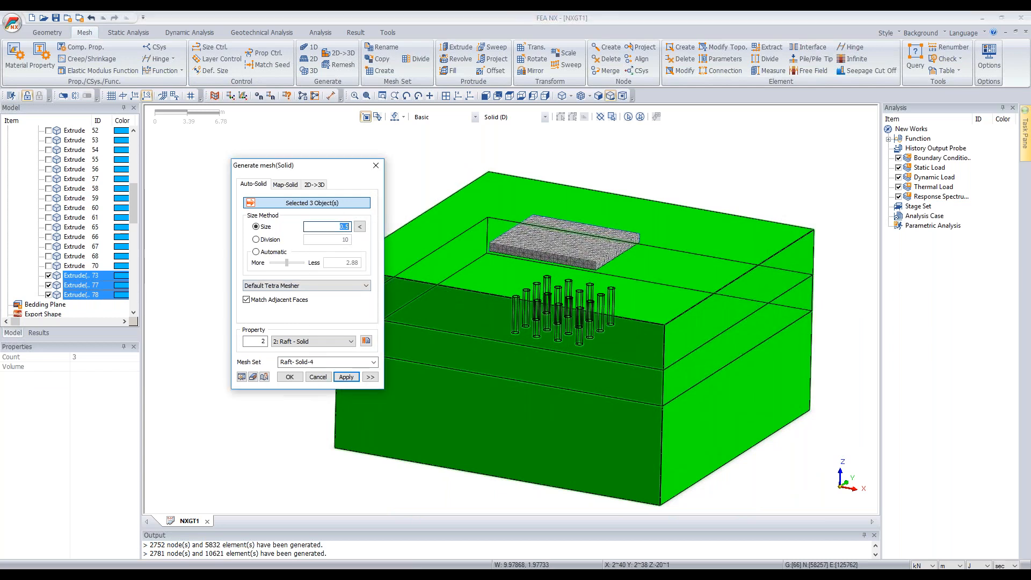
pyautogui.write('1')
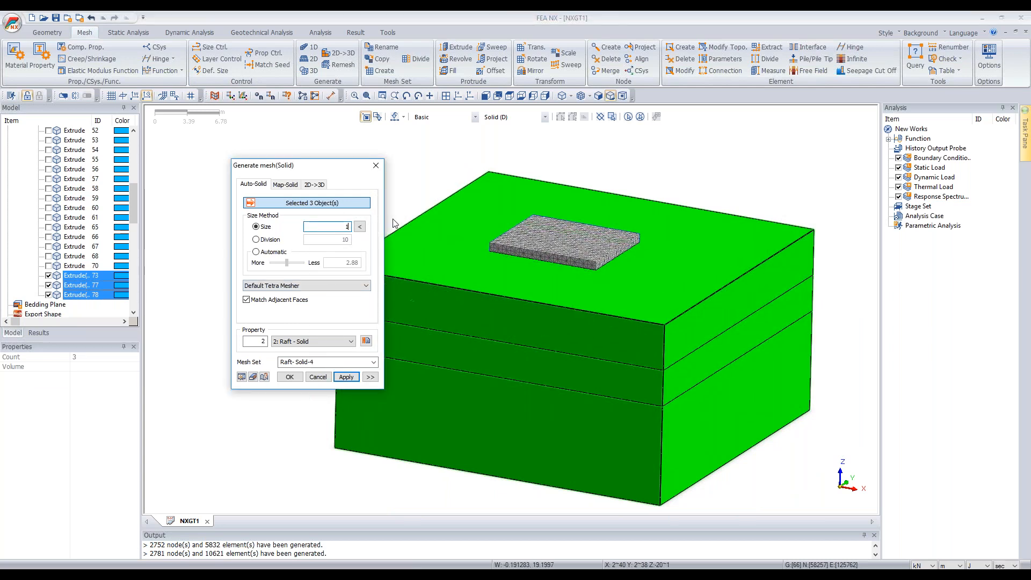
pyautogui.click(329, 342)
pyautogui.click(316, 358)
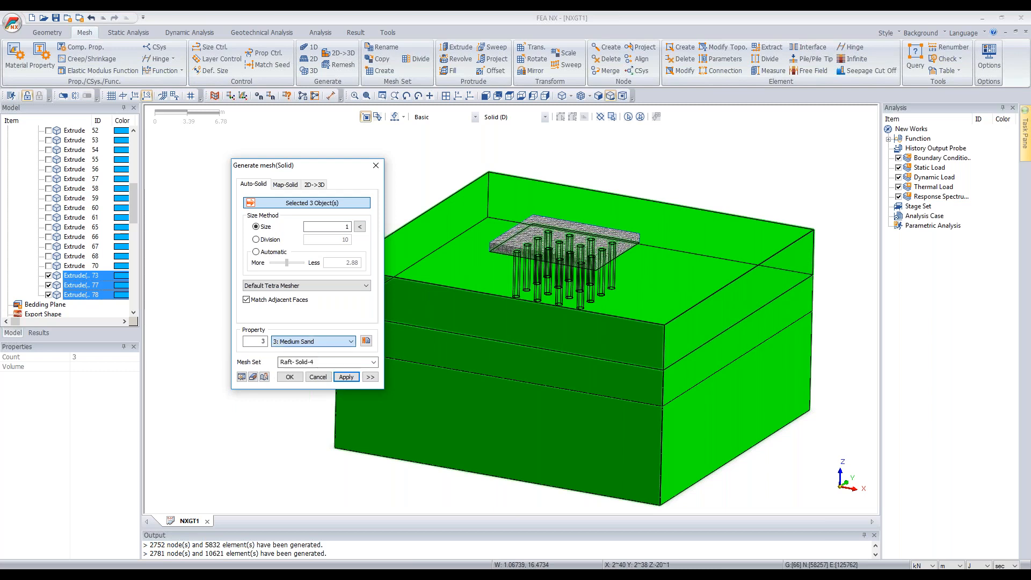
pyautogui.write('Me')
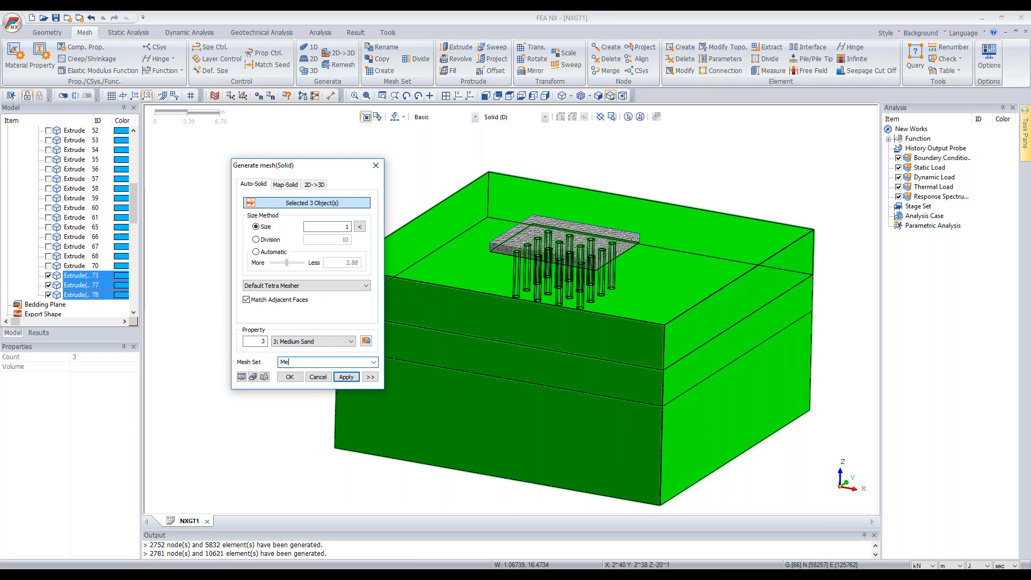
pyautogui.write('dium Sa')
pyautogui.write('nd -3')
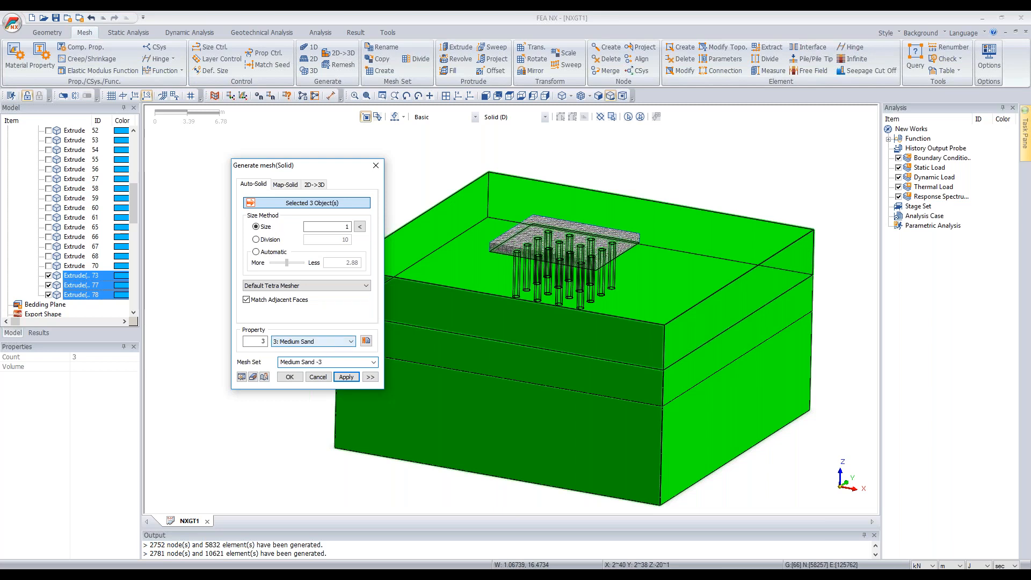
pyautogui.click(290, 377)
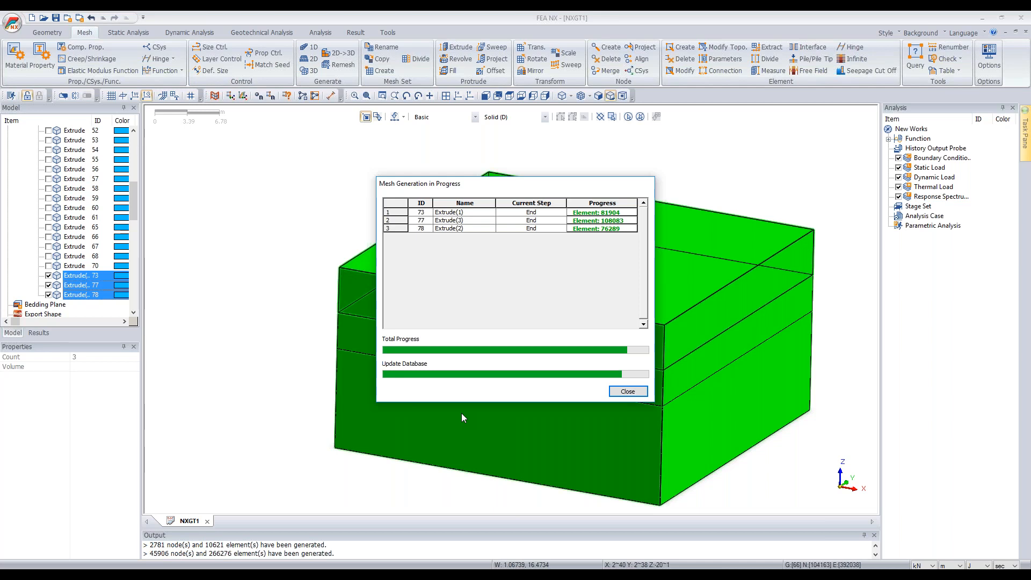
# Step: Rename the lowest soil layer's mesh set to Soft Rock-3
pyautogui.moveTo(566, 350); pyautogui.dragTo(538, 360, button='middle')
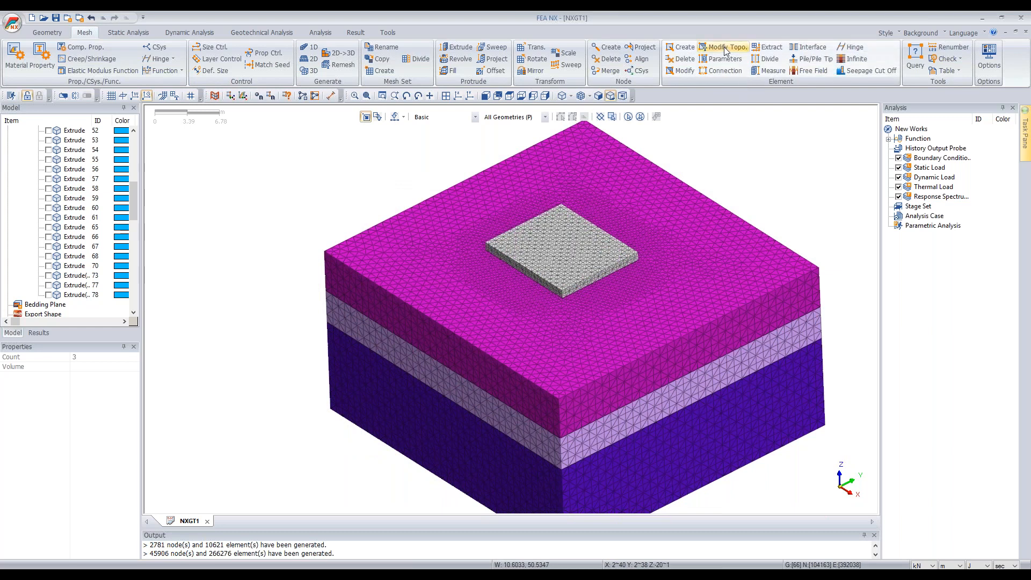
pyautogui.scroll(-6, 98, 252)
pyautogui.scroll(-7, 98, 252)
pyautogui.click(74, 268)
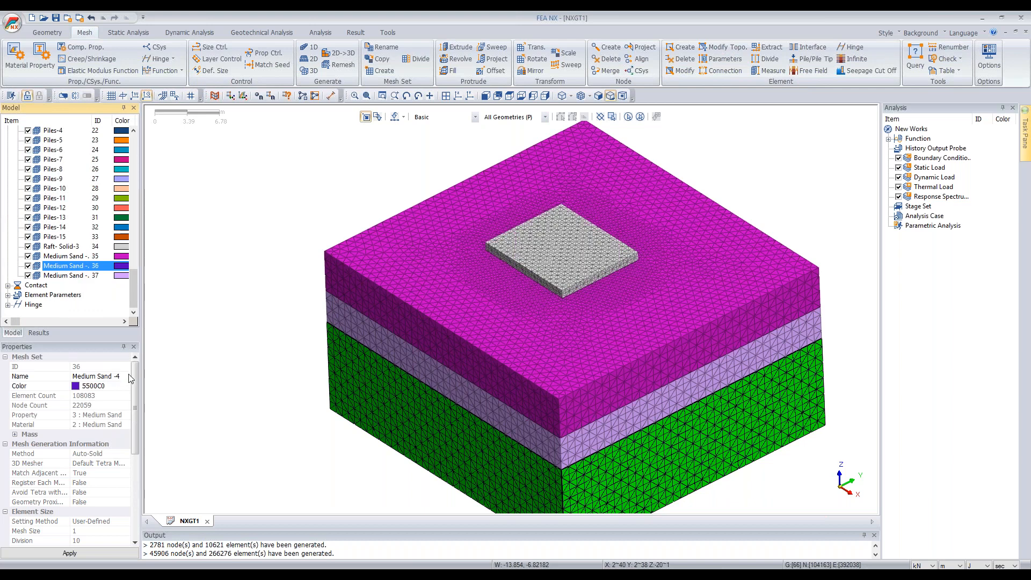
pyautogui.click(33, 373)
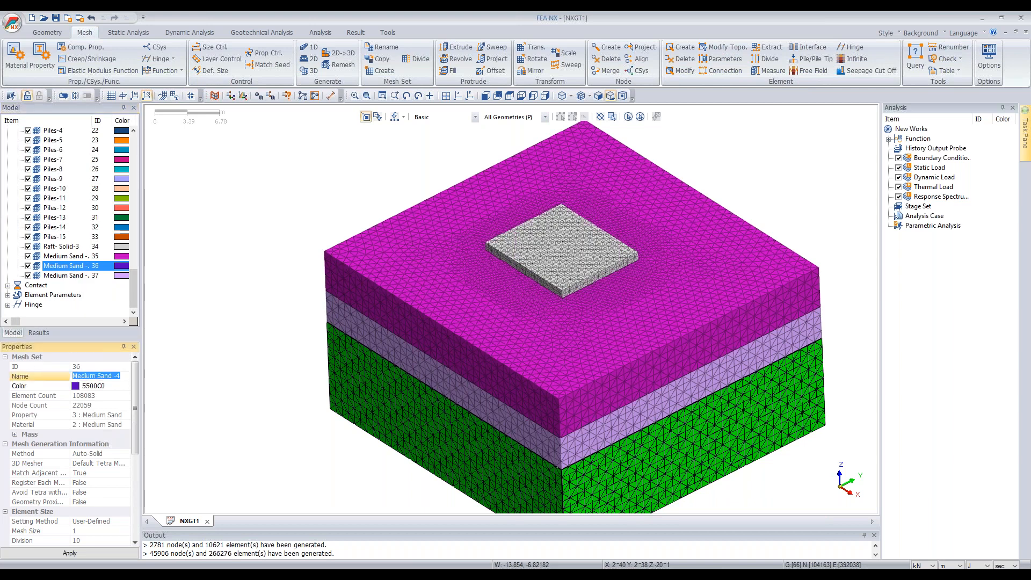
pyautogui.write('Soft Rock-3')
pyautogui.click(108, 553)
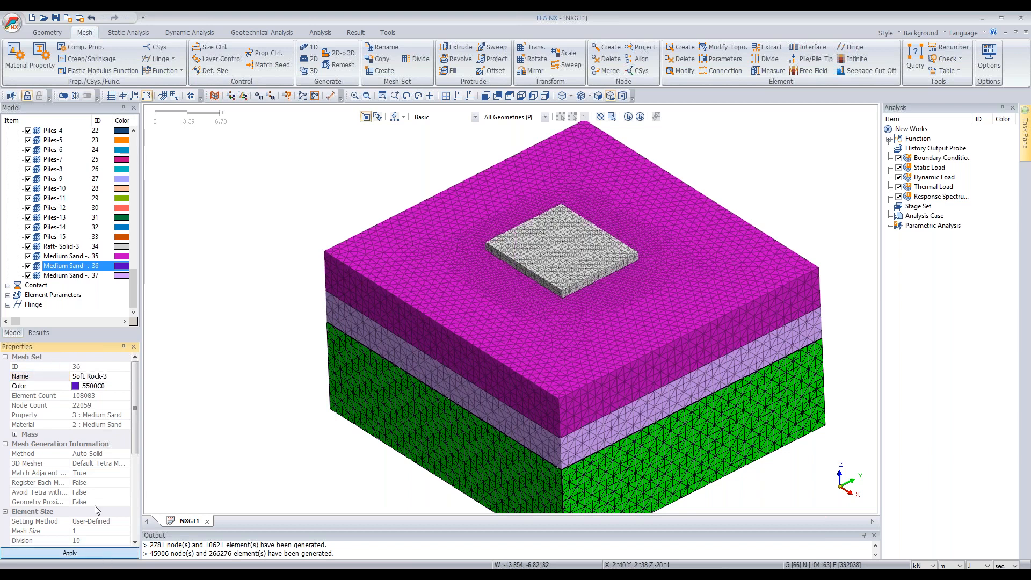
# Step: Rename the middle soil layer's mesh set to Dense Sand - 3
pyautogui.click(65, 278)
pyautogui.click(44, 378)
pyautogui.write('Dense Sand - 3')
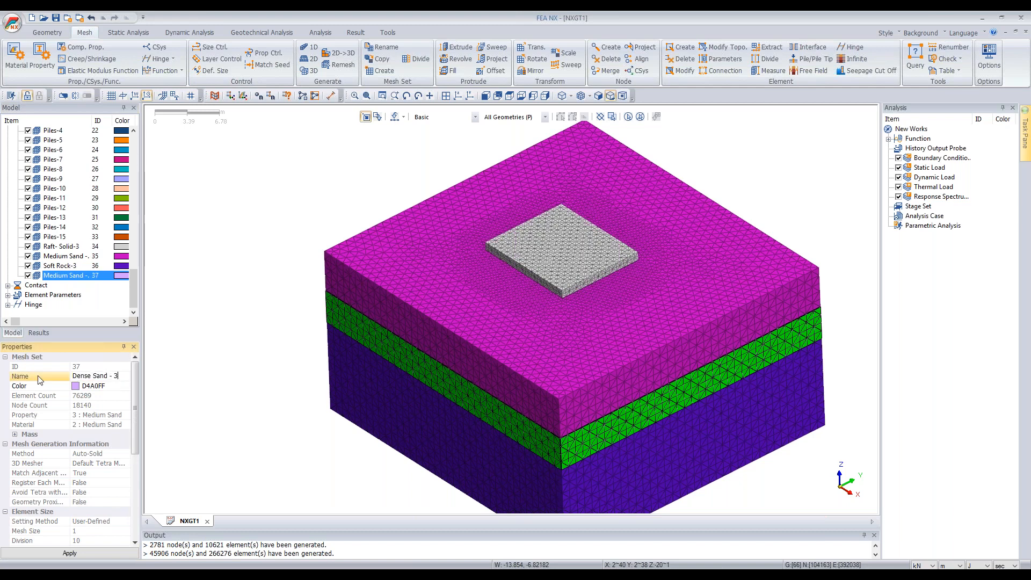
pyautogui.click(98, 552)
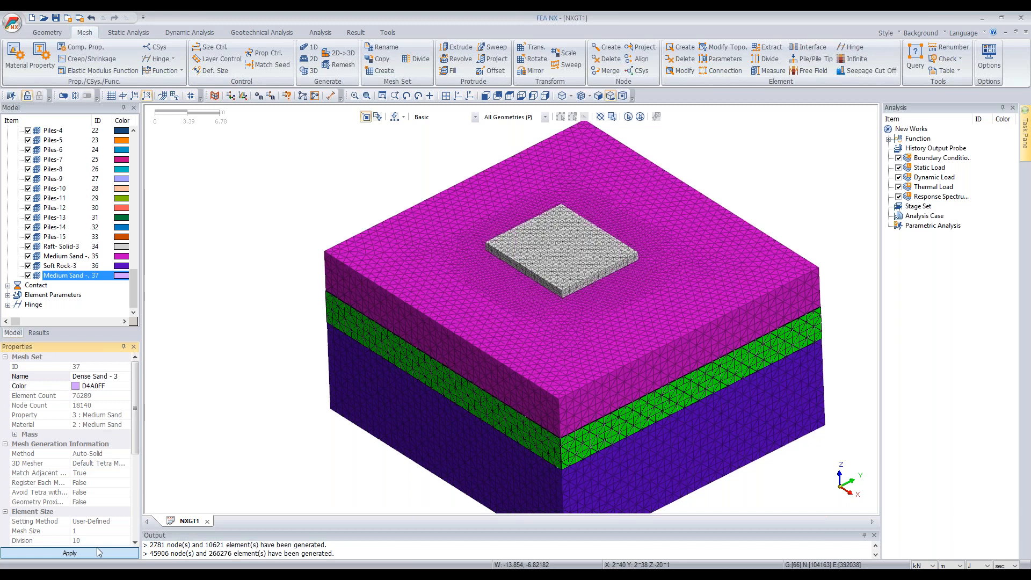
pyautogui.scroll(-2, 376, 340)
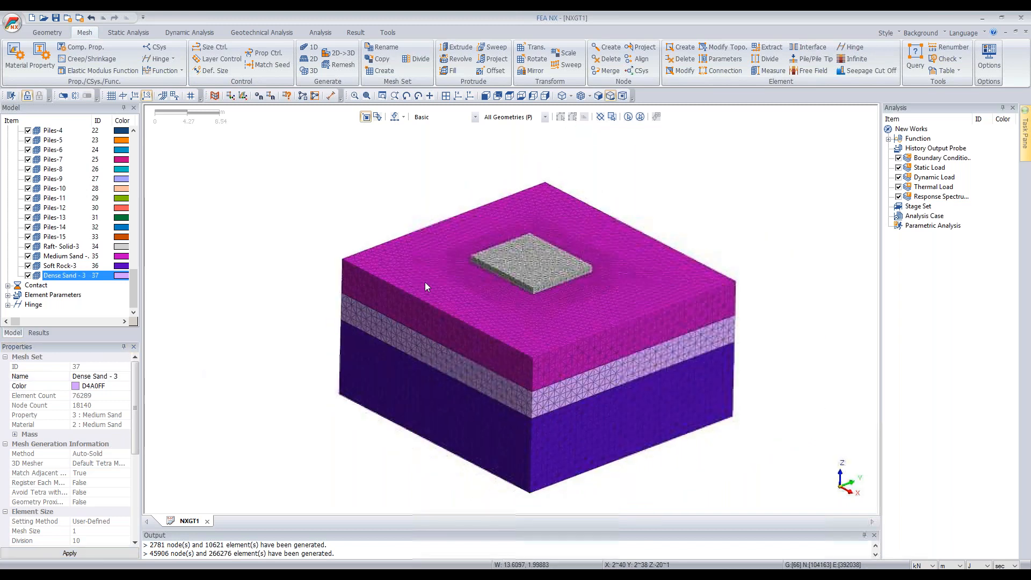
# Step: Change the 3D element property of the Soft Rock-3 mesh set to 5: Soft Rock
pyautogui.click(715, 59)
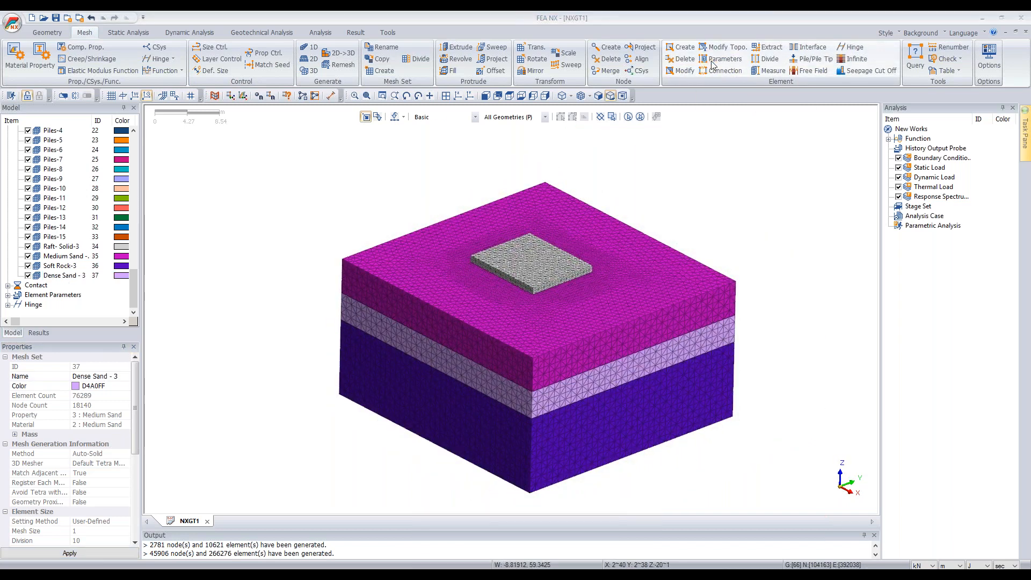
pyautogui.click(213, 164)
pyautogui.click(203, 182)
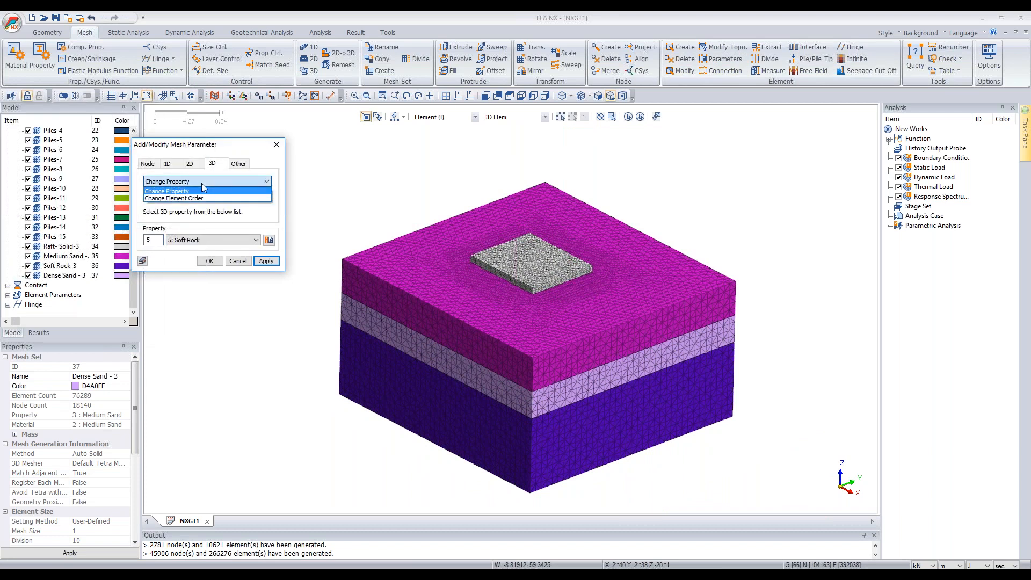
pyautogui.click(180, 192)
pyautogui.click(52, 265)
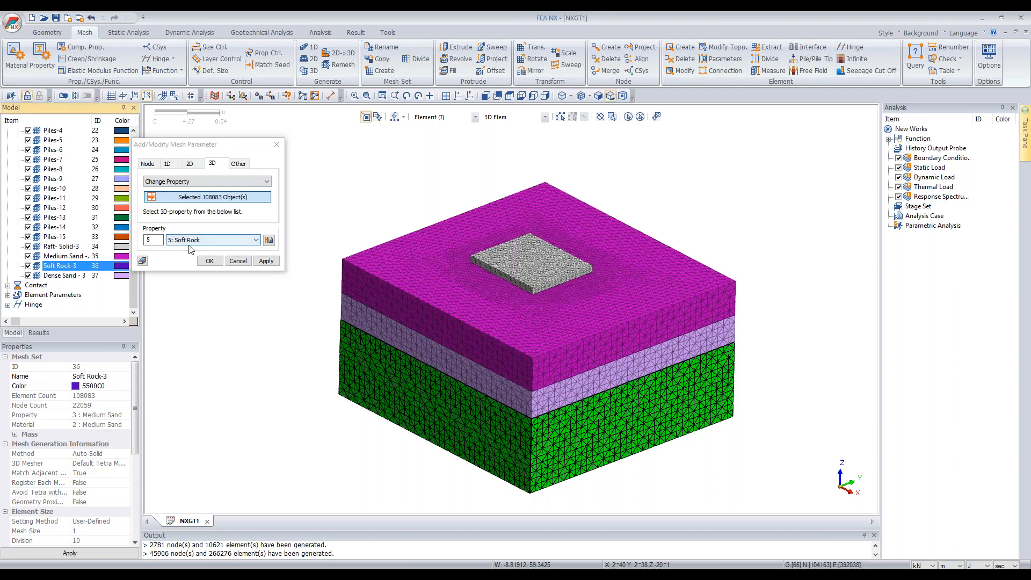
pyautogui.click(267, 262)
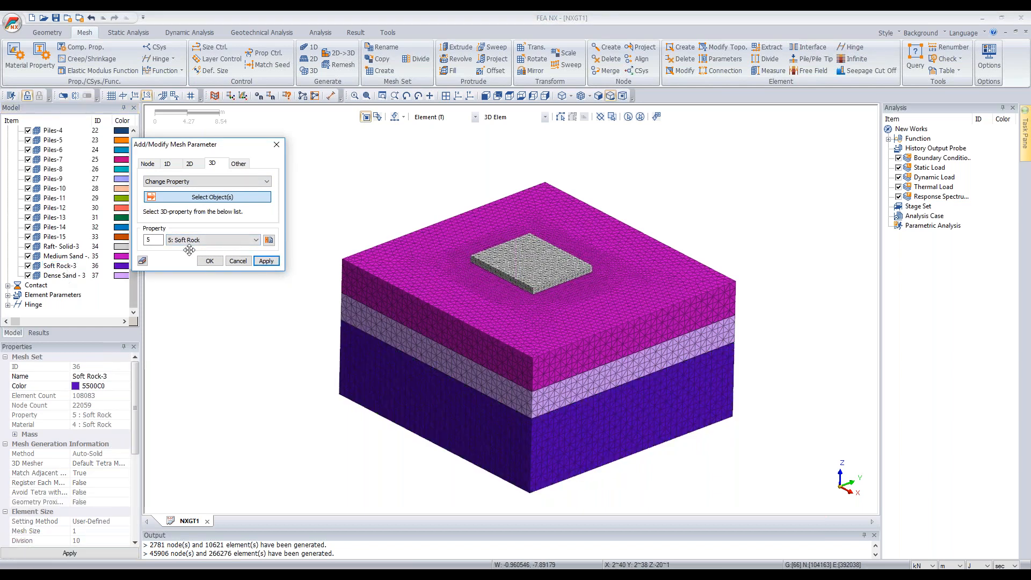
# Step: Change the 3D element property of the Dense Sand - 3 mesh set to 4: Dense Sand
pyautogui.click(57, 276)
pyautogui.click(198, 242)
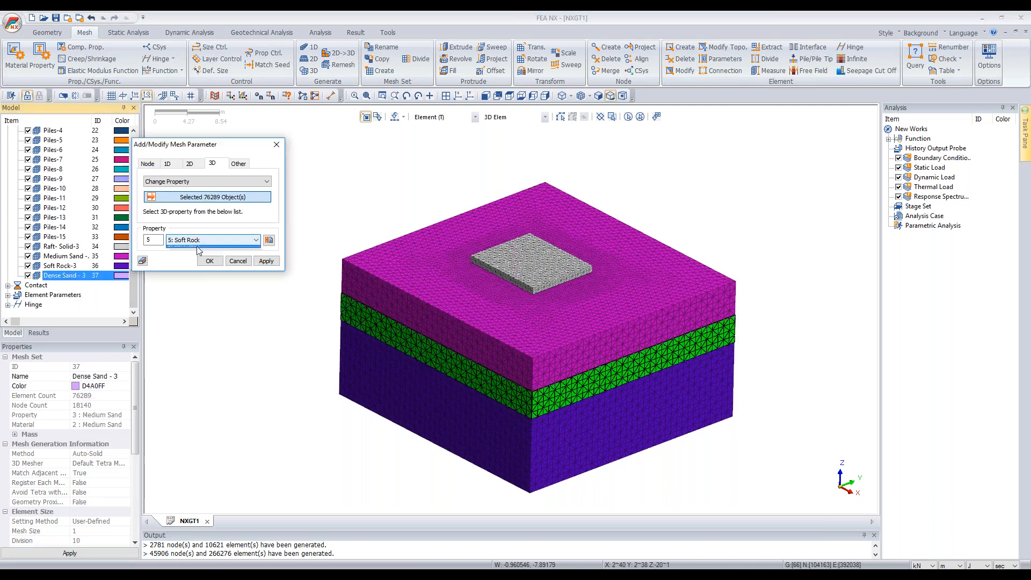
pyautogui.click(196, 257)
pyautogui.click(210, 261)
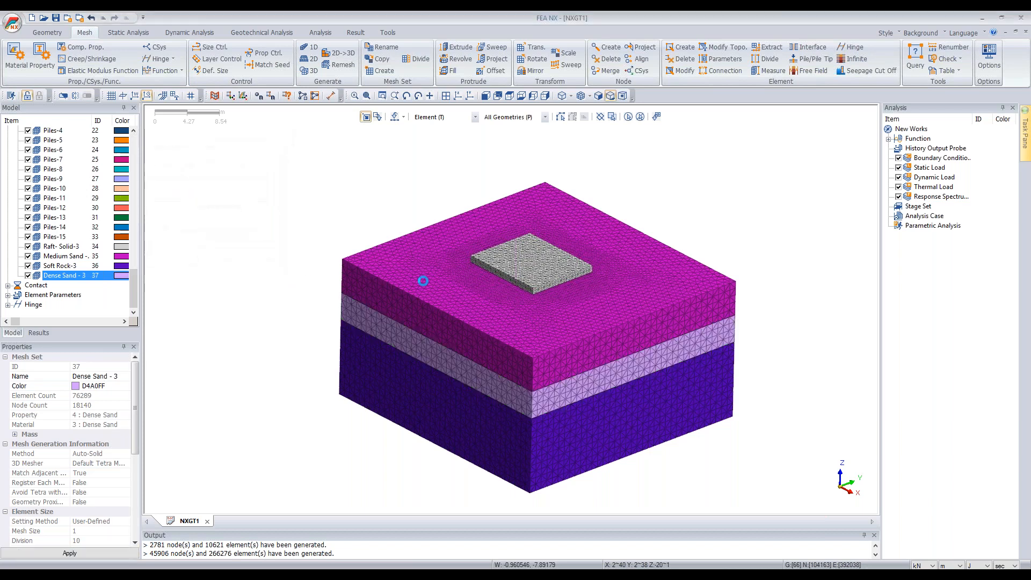
pyautogui.scroll(-2, 468, 338)
pyautogui.moveTo(467, 338); pyautogui.dragTo(383, 309, button='middle')
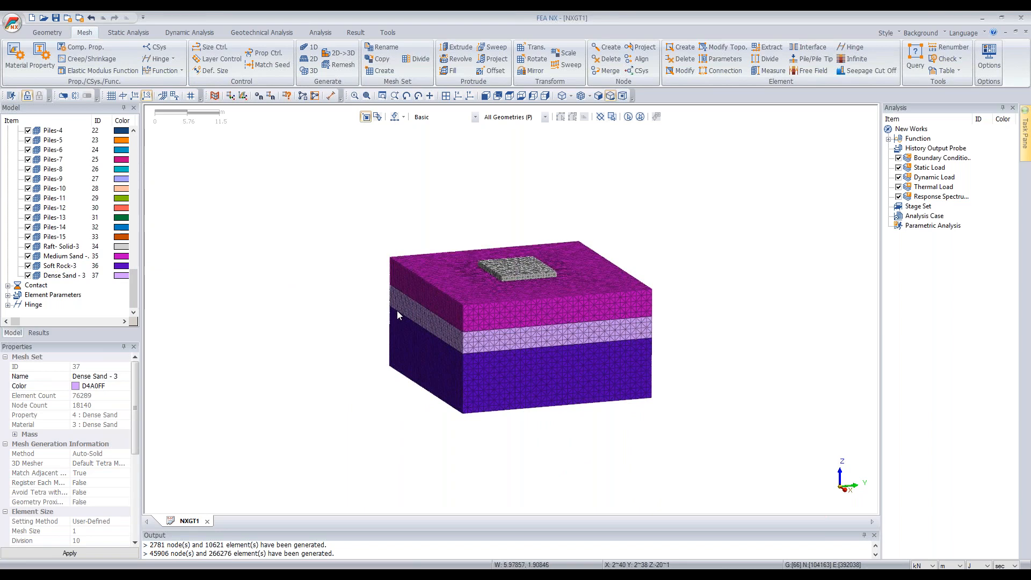
pyautogui.moveTo(467, 331); pyautogui.dragTo(512, 341, button='middle')
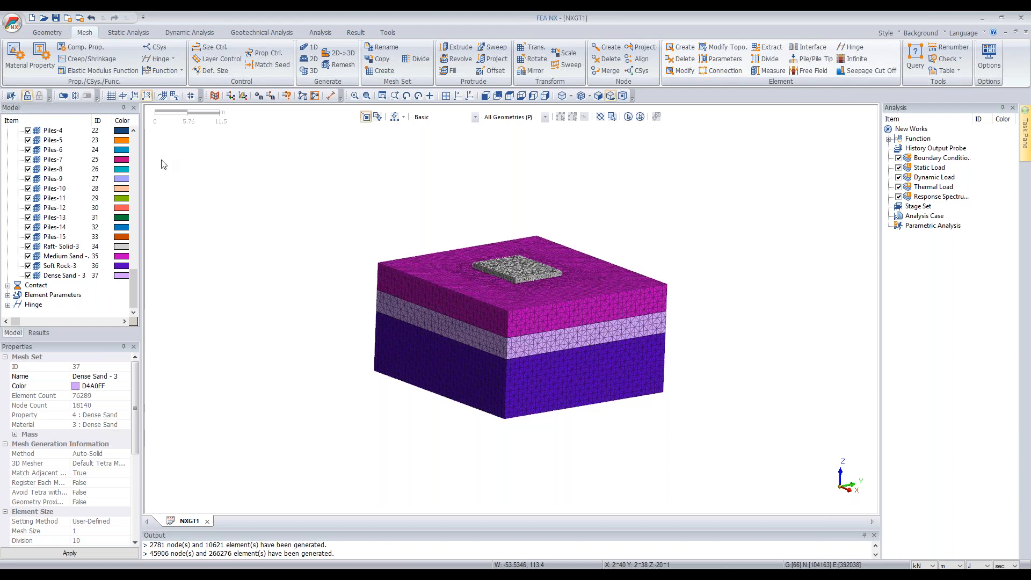
# Step: Start the Create Interface command and move its dialog clear of the mesh set list
pyautogui.press('m')
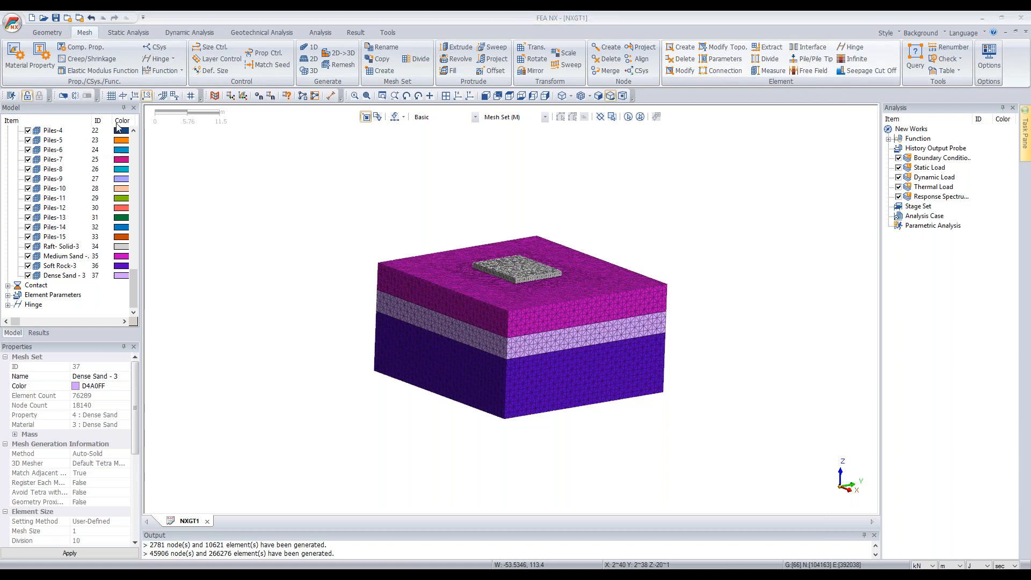
pyautogui.moveTo(91, 111); pyautogui.dragTo(316, 180)
pyautogui.click(56, 237)
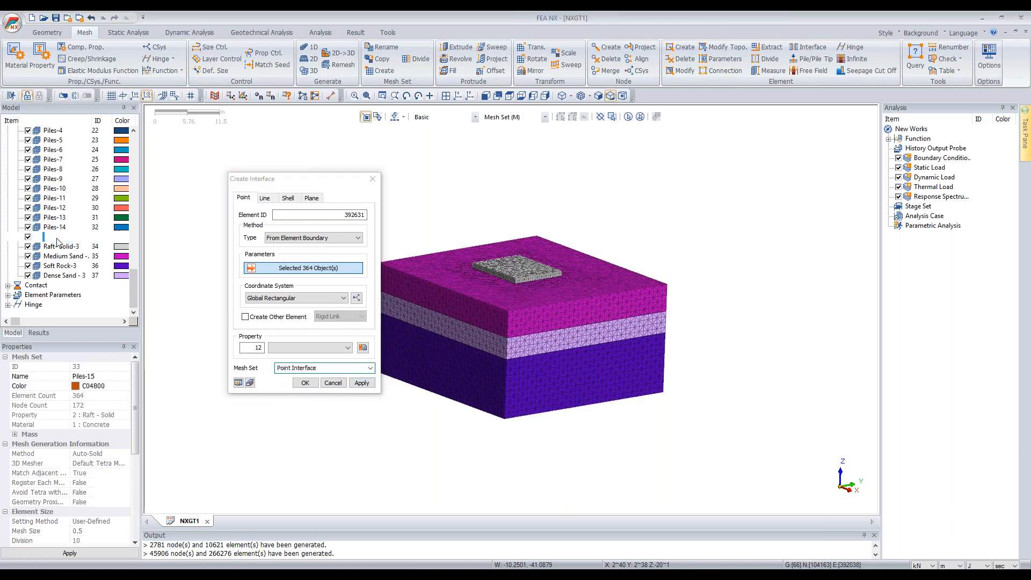
pyautogui.scroll(3, 58, 241)
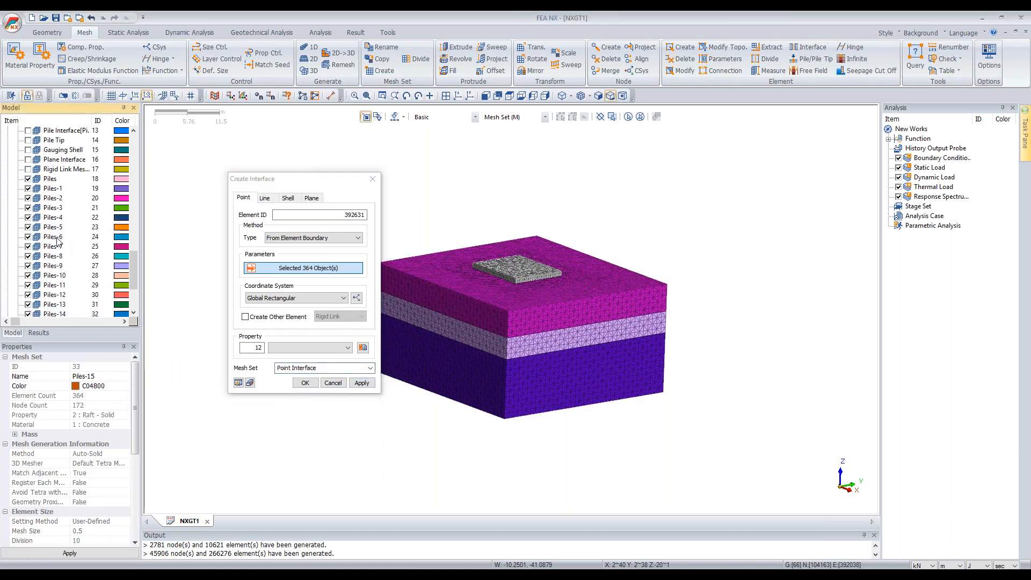
pyautogui.keyDown('shift'); pyautogui.click(50, 182); pyautogui.keyUp('shift')
pyautogui.scroll(-3, 59, 156)
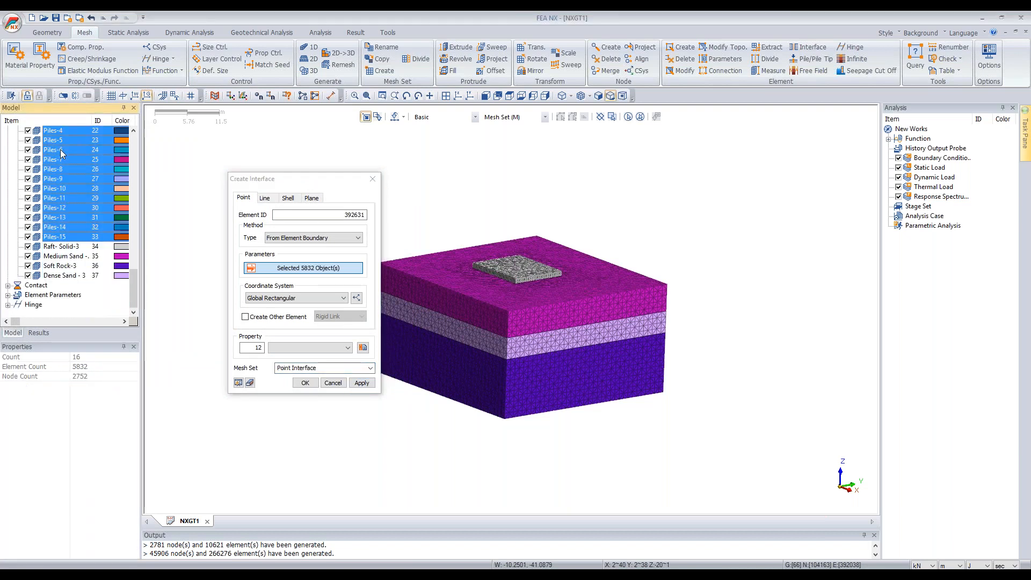
pyautogui.scroll(2, 65, 206)
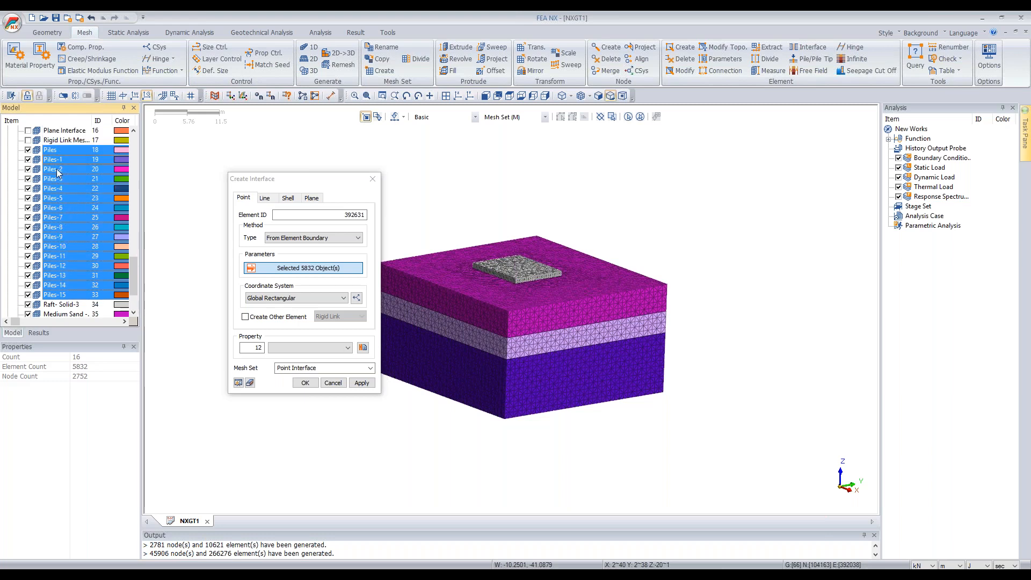
# Step: Choose a plane interface from element boundary and select all 16 pile mesh sets, Piles to Piles-15
pyautogui.click(311, 198)
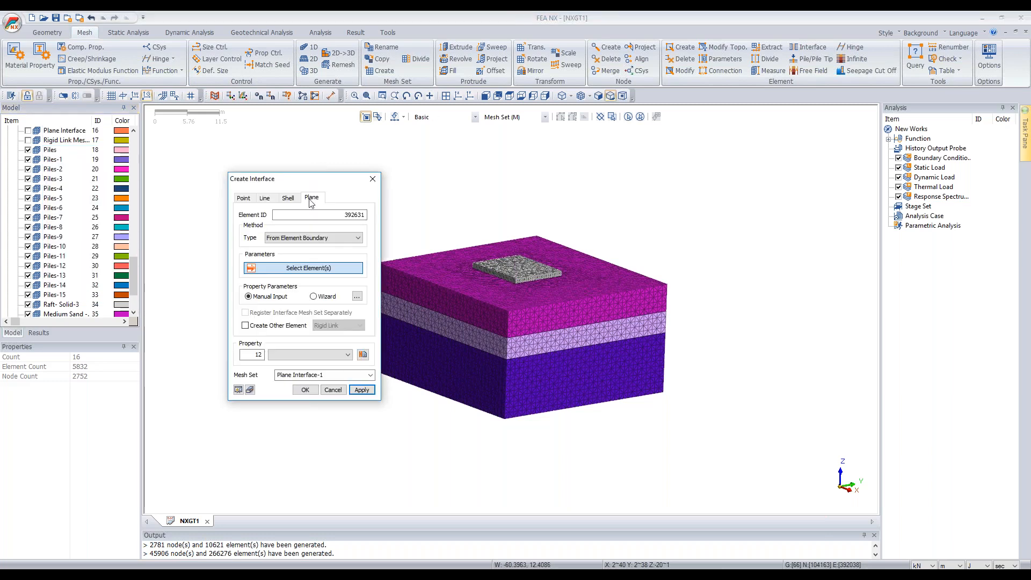
pyautogui.click(53, 151)
pyautogui.scroll(-2, 59, 201)
pyautogui.keyDown('shift'); pyautogui.click(54, 237); pyautogui.keyUp('shift')
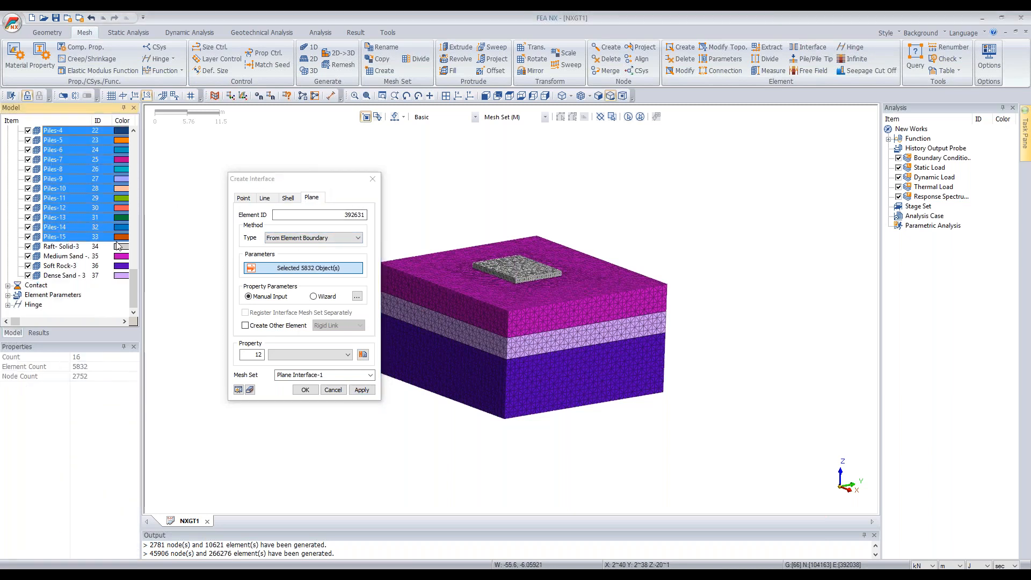
# Step: Create Plane Interface-1 using wizard parameters with virtual thickness factor 0.1 m, strength reduction factor 0.8, and additional Rigid Link elements
pyautogui.click(314, 296)
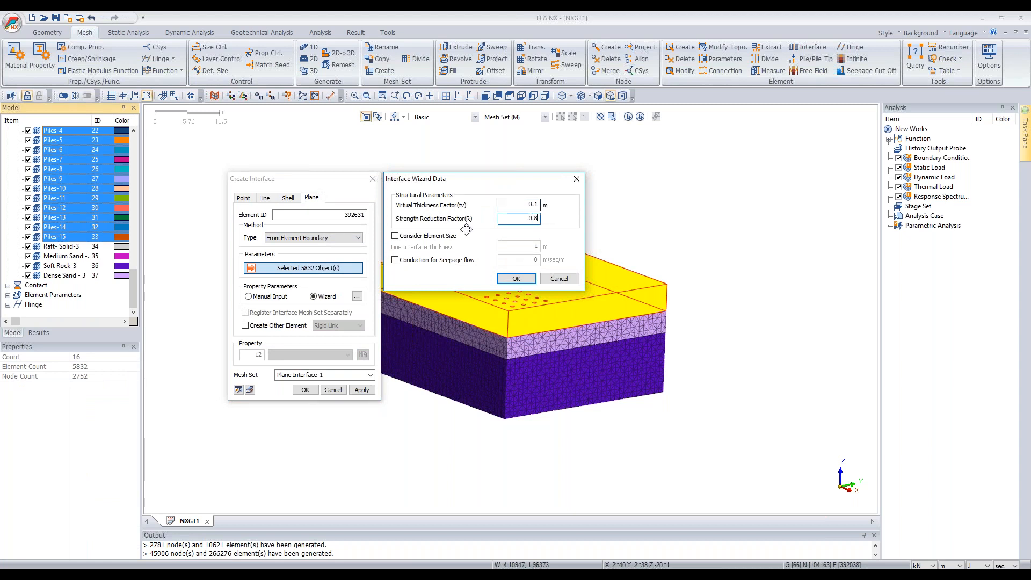
pyautogui.click(516, 278)
pyautogui.click(282, 325)
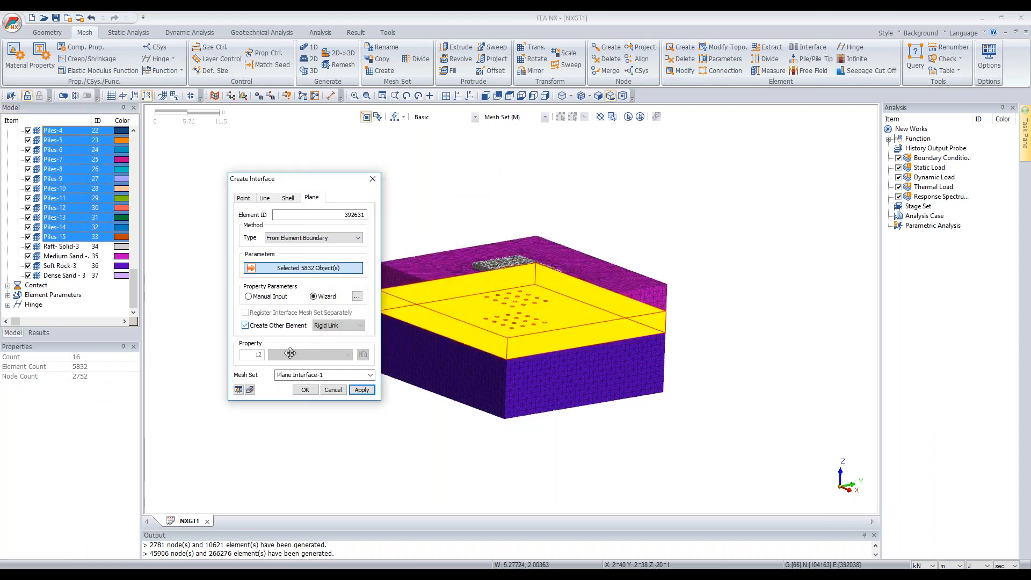
pyautogui.click(304, 390)
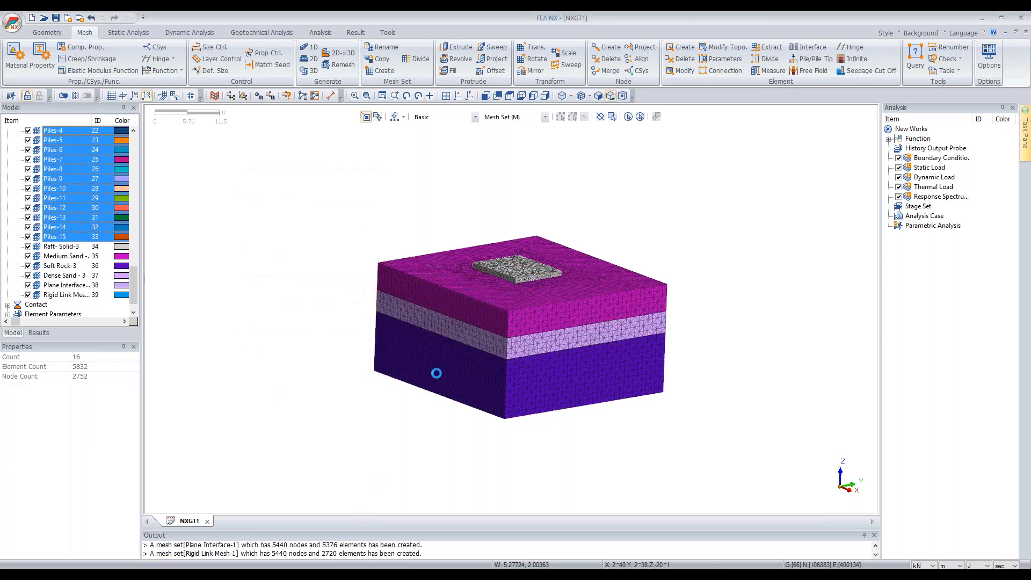
pyautogui.scroll(-2, 436, 374)
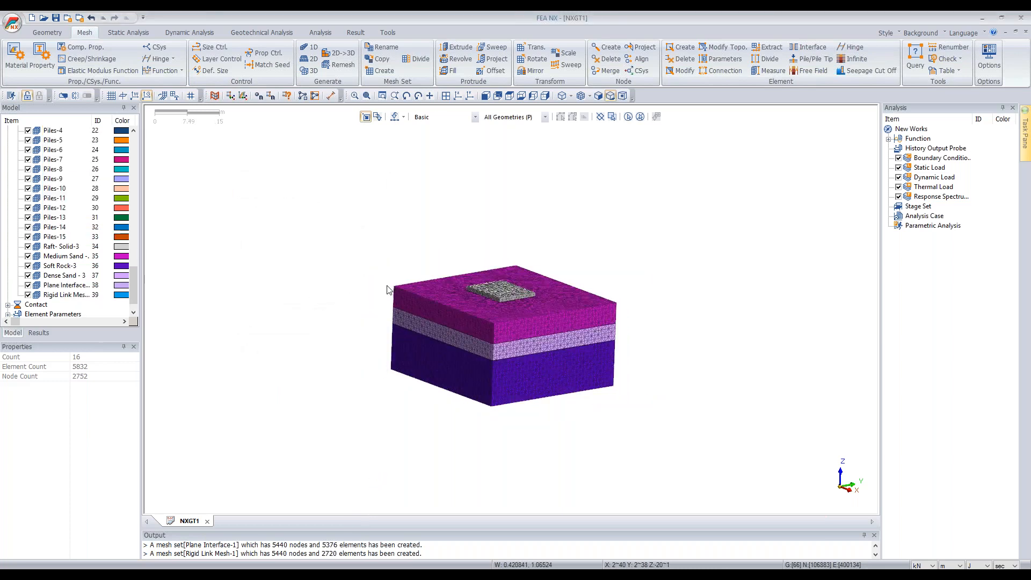
# Step: Hide the Dense Sand - 3 and Medium Sand mesh sets and examine the interface and rigid link elements around the piles below the raft
pyautogui.moveTo(383, 305); pyautogui.dragTo(474, 295, button='middle')
pyautogui.scroll(2, 491, 315)
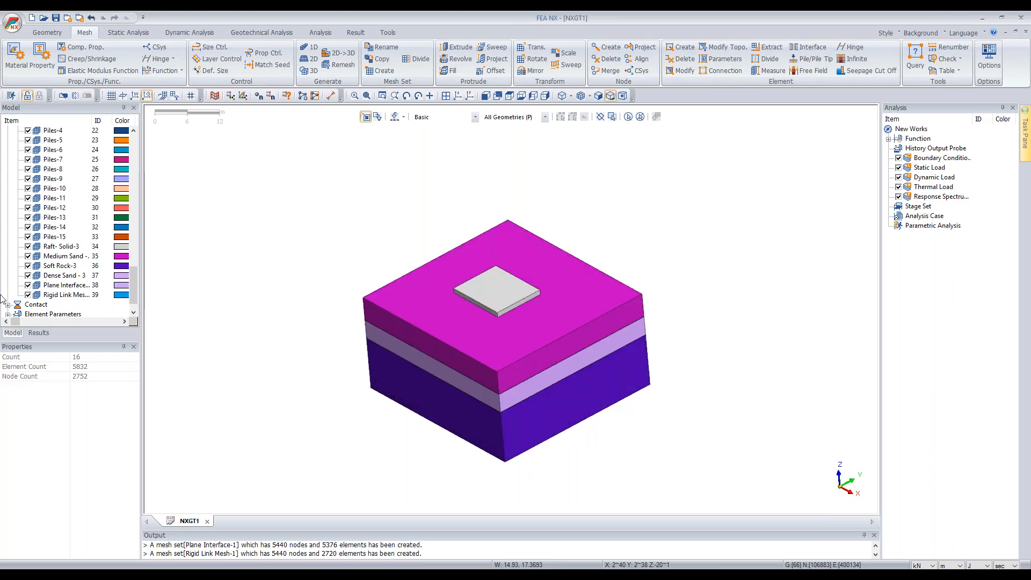
pyautogui.click(28, 276)
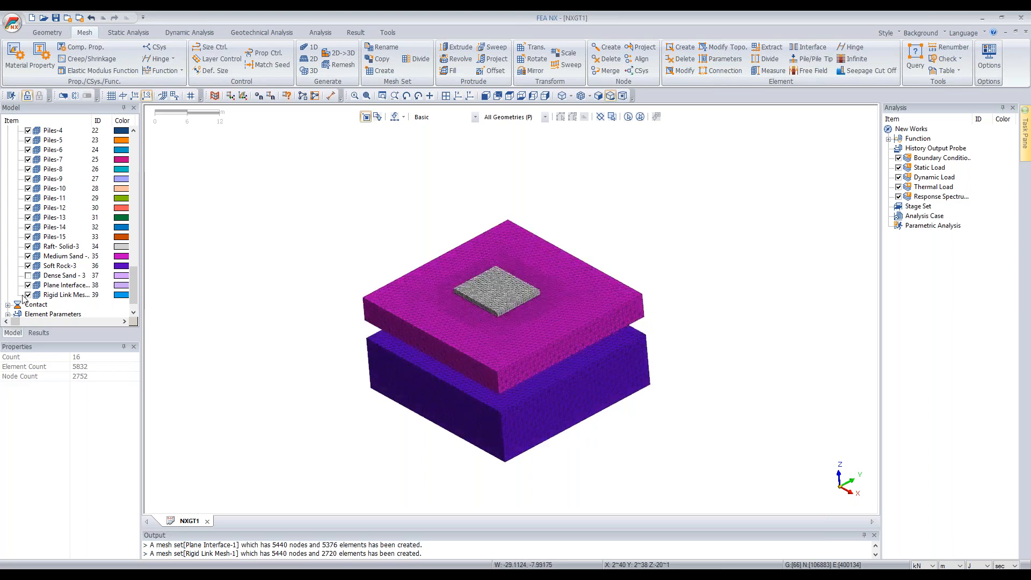
pyautogui.click(28, 256)
pyautogui.moveTo(563, 261); pyautogui.dragTo(516, 315, button='middle')
pyautogui.scroll(5, 517, 319)
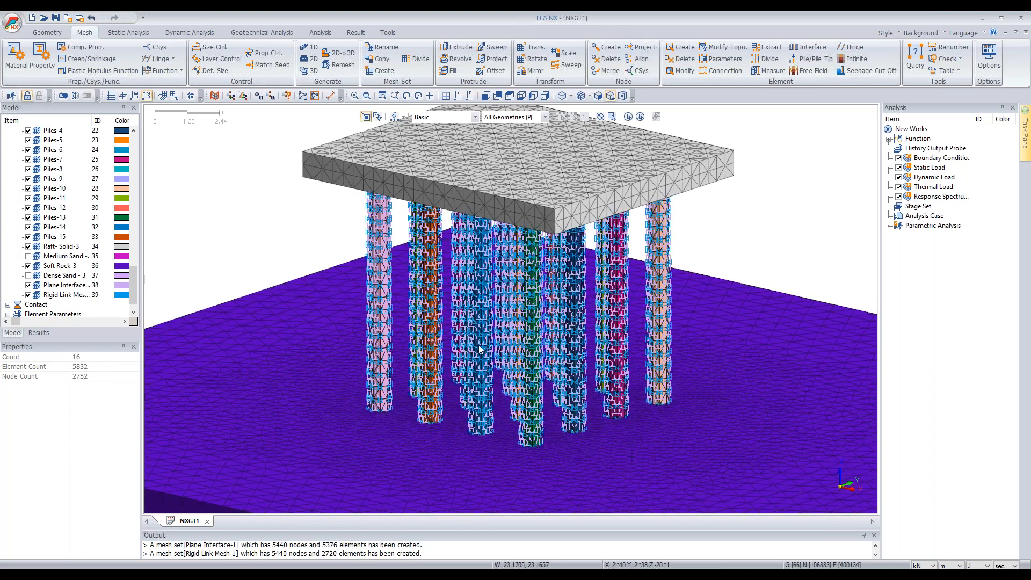
pyautogui.moveTo(512, 218); pyautogui.dragTo(389, 153, button='middle')
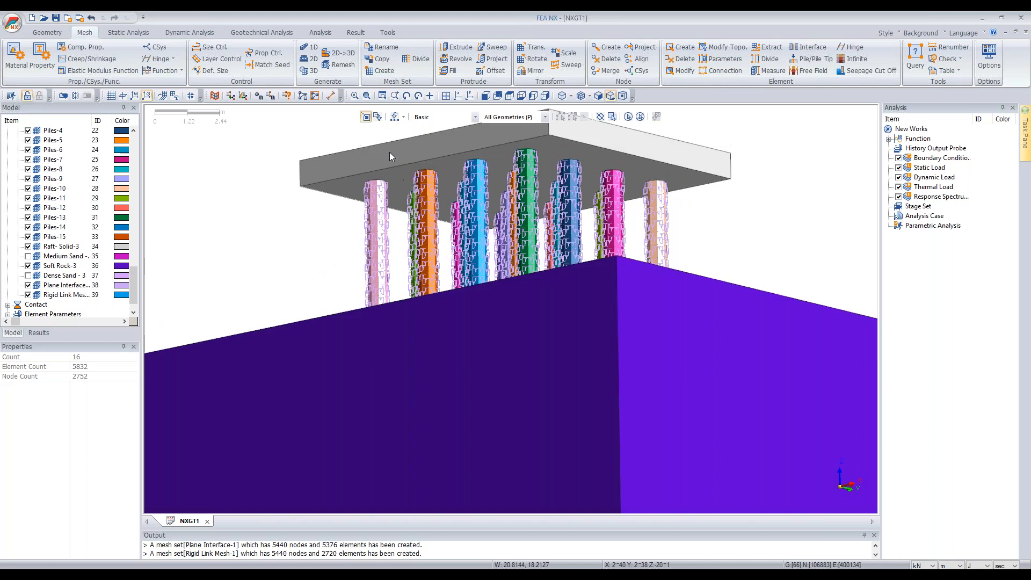
pyautogui.scroll(3, 349, 150)
pyautogui.scroll(1, 348, 149)
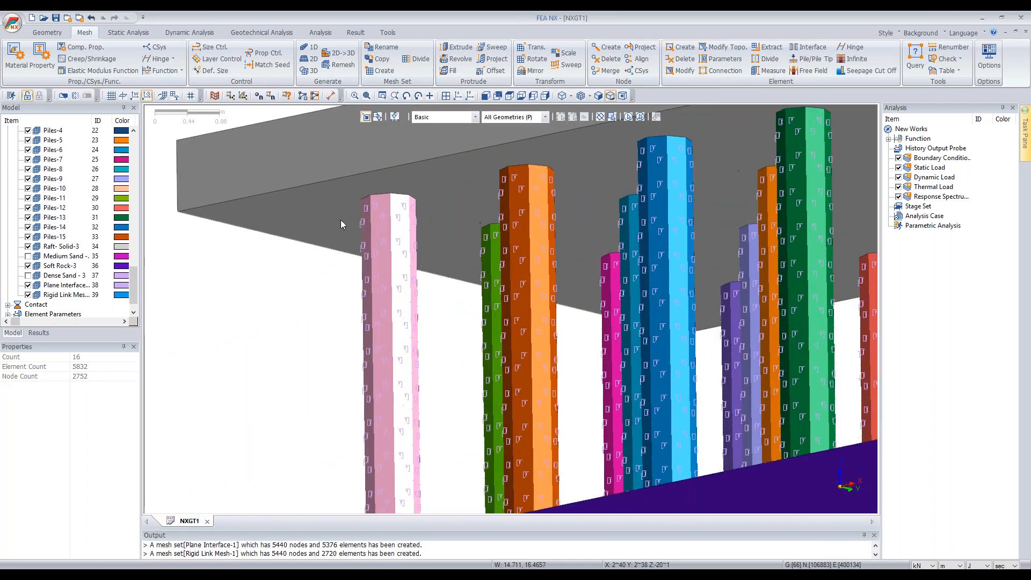
pyautogui.scroll(2, 355, 176)
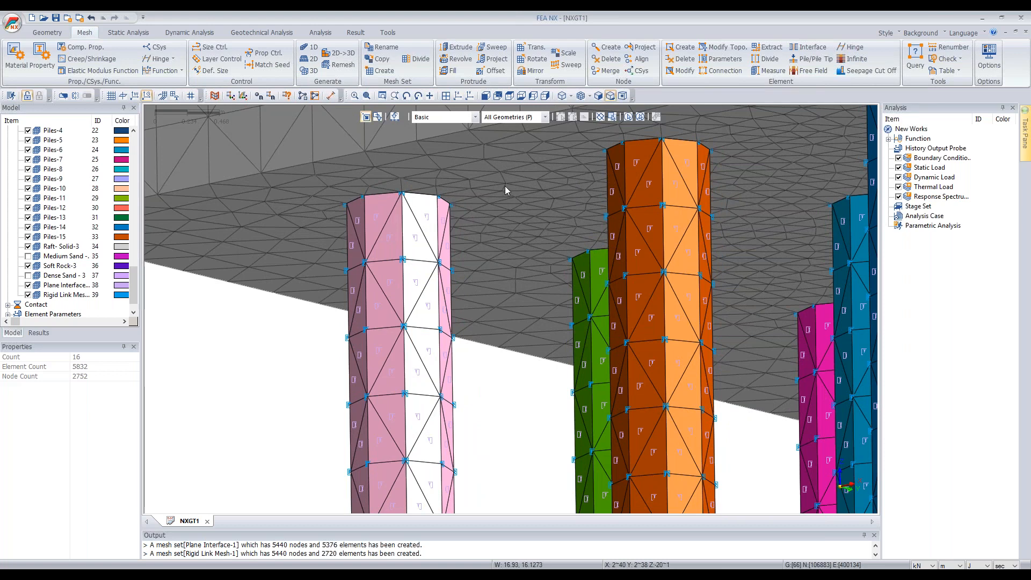
pyautogui.scroll(-1, 505, 186)
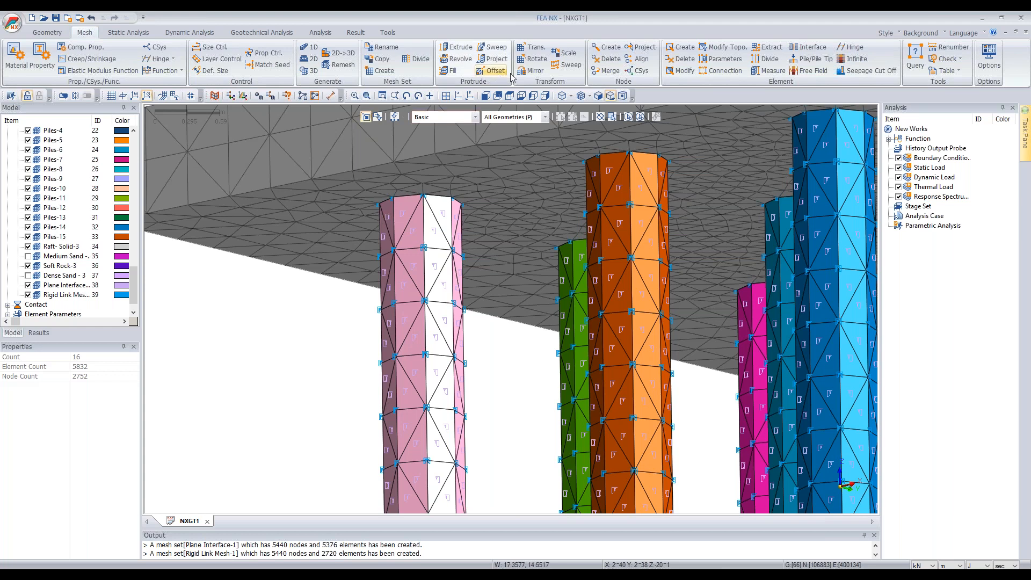
# Step: Start merging nodes and, in front view, select all nodes along the raft's underside where it meets the pile heads
pyautogui.click(609, 73)
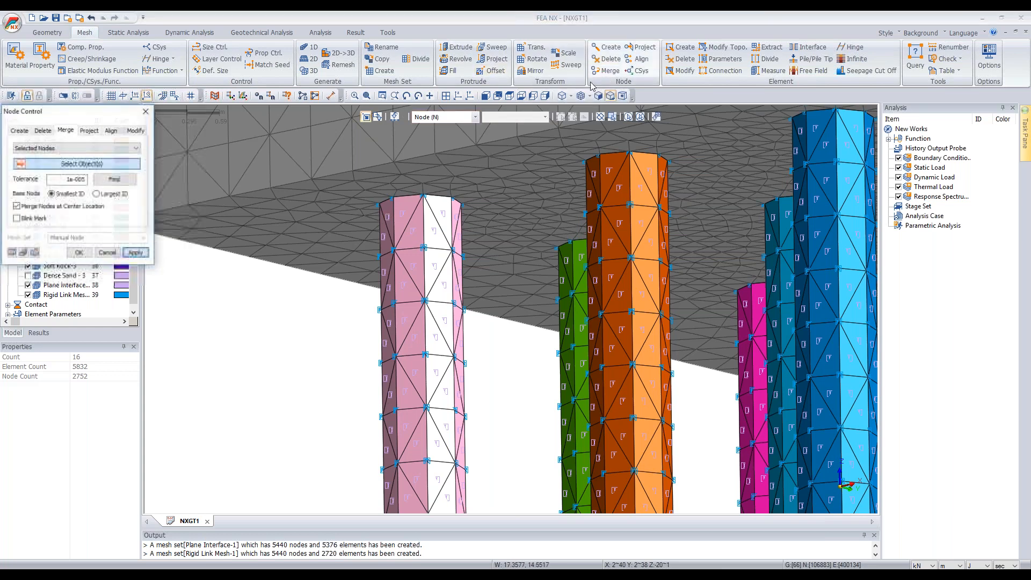
pyautogui.moveTo(115, 123); pyautogui.dragTo(203, 214)
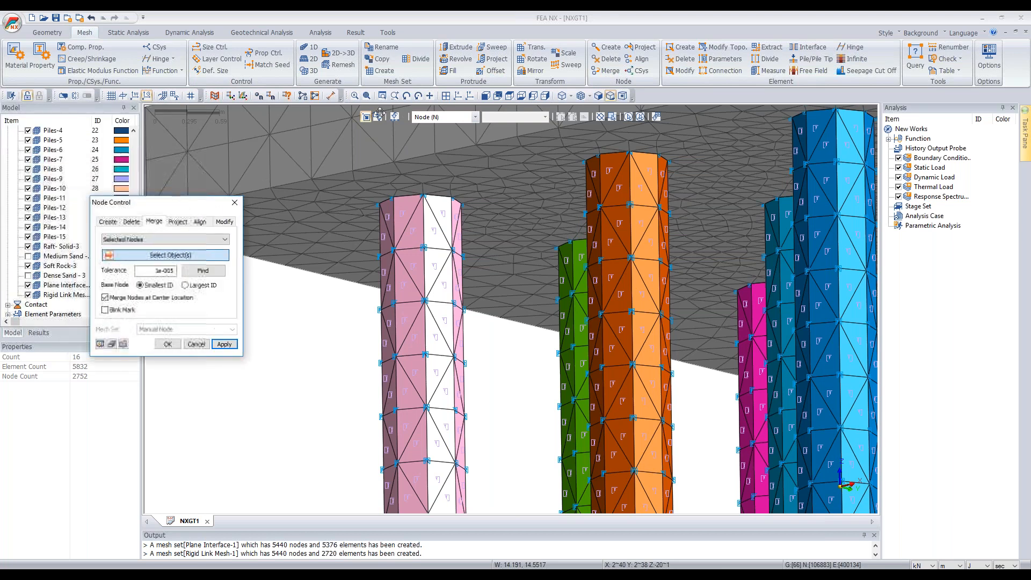
pyautogui.click(485, 95)
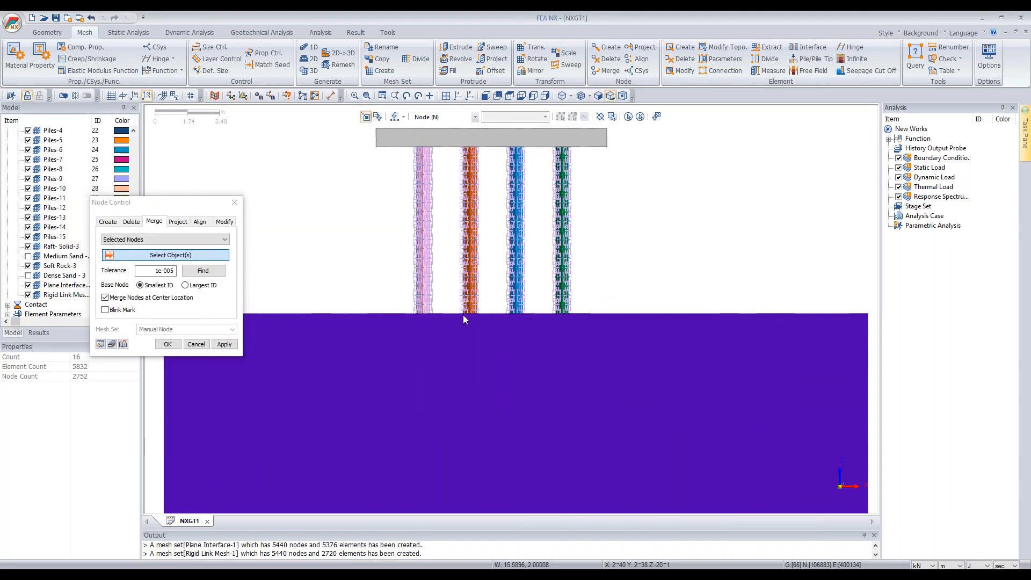
pyautogui.scroll(-2, 443, 285)
pyautogui.scroll(3, 422, 148)
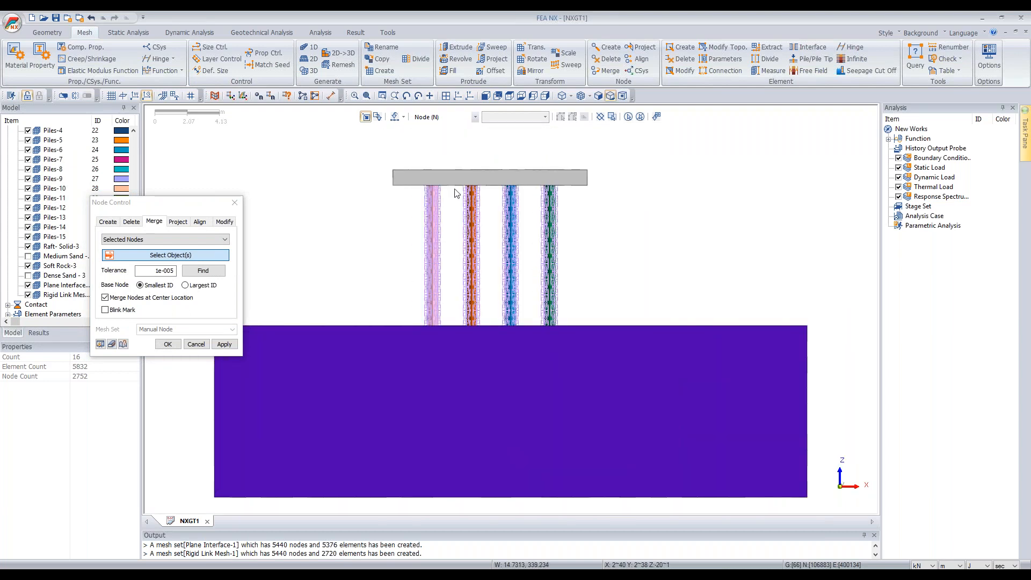
pyautogui.scroll(1, 462, 217)
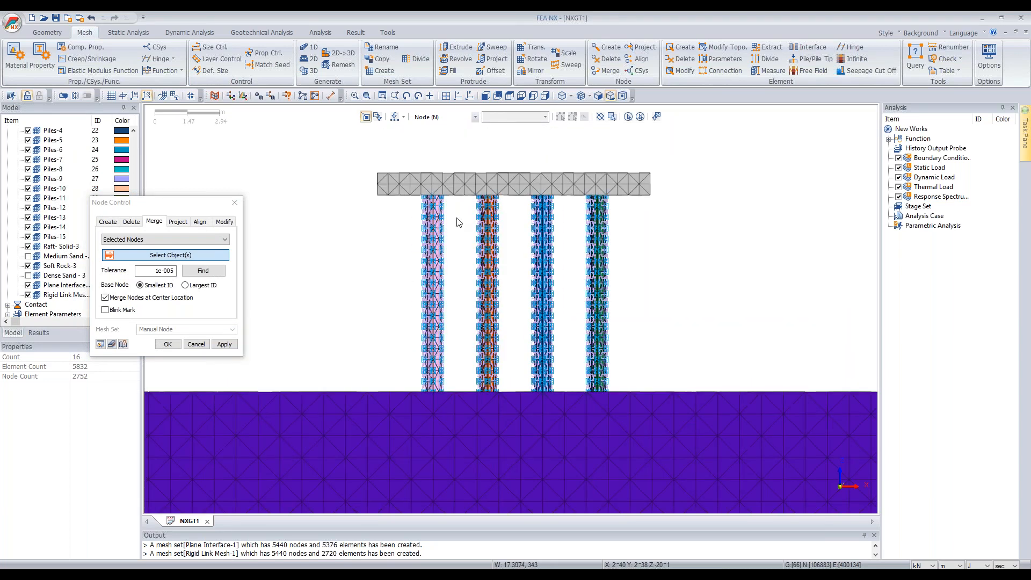
pyautogui.scroll(2, 479, 142)
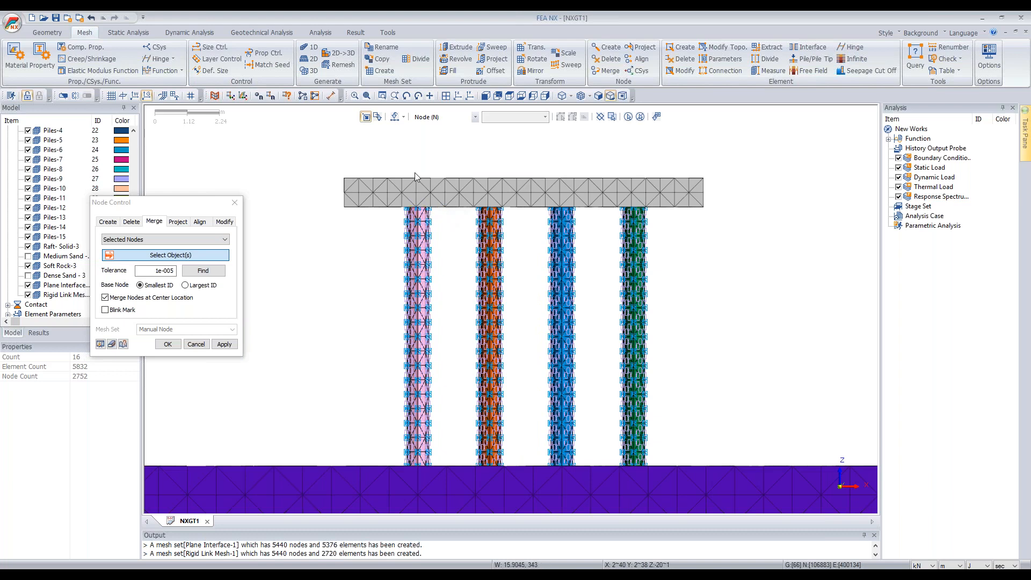
pyautogui.scroll(1, 415, 172)
pyautogui.scroll(4, 398, 183)
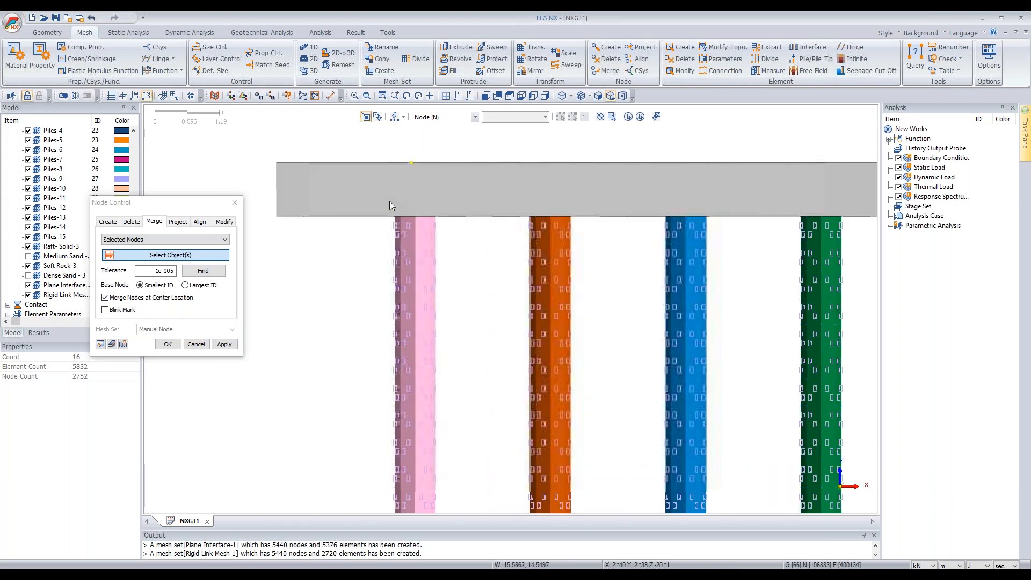
pyautogui.moveTo(381, 208); pyautogui.dragTo(875, 222)
pyautogui.moveTo(553, 185); pyautogui.dragTo(378, 184, button='middle')
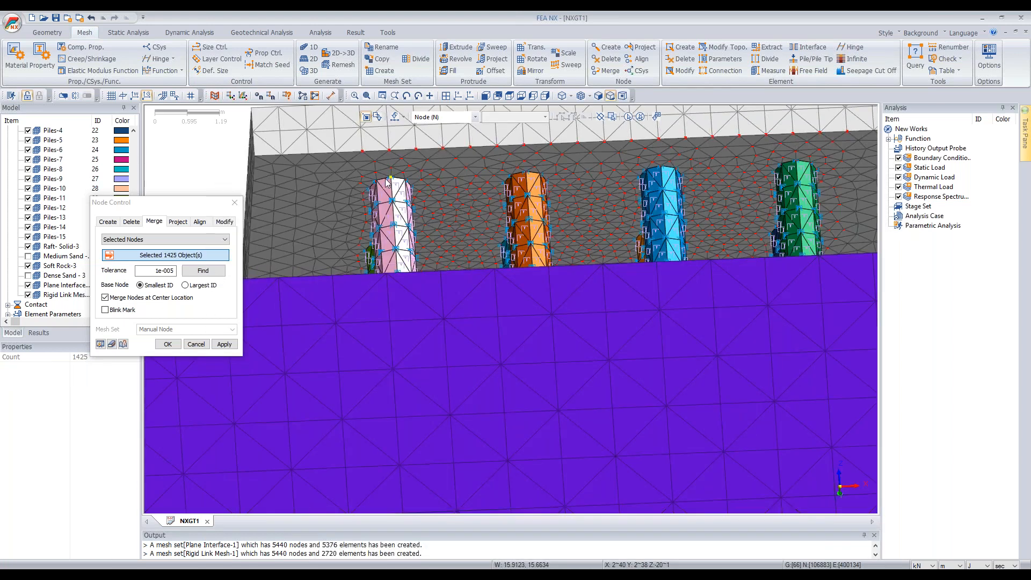
pyautogui.moveTo(570, 206); pyautogui.dragTo(556, 199, button='middle')
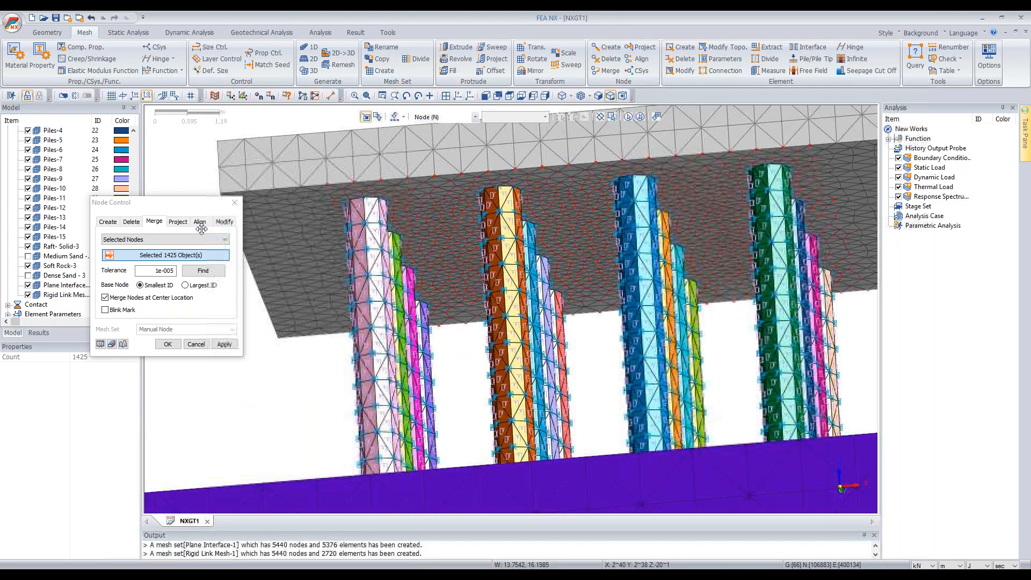
# Step: Find the coincident nodes among the selection and merge them with tolerance 1e-005, keeping the smallest ID as base node
pyautogui.click(204, 271)
pyautogui.click(167, 344)
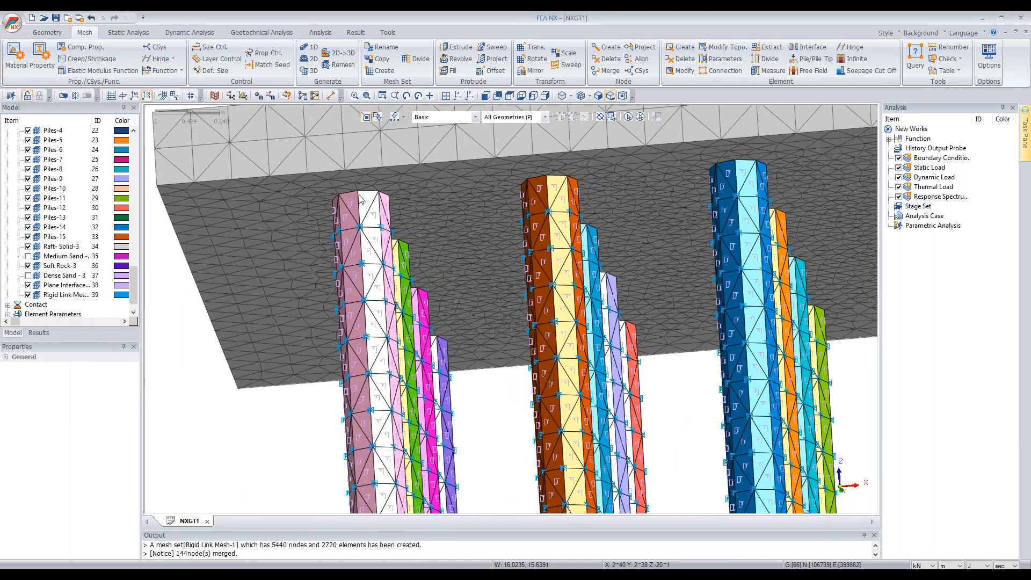
pyautogui.scroll(3, 355, 193)
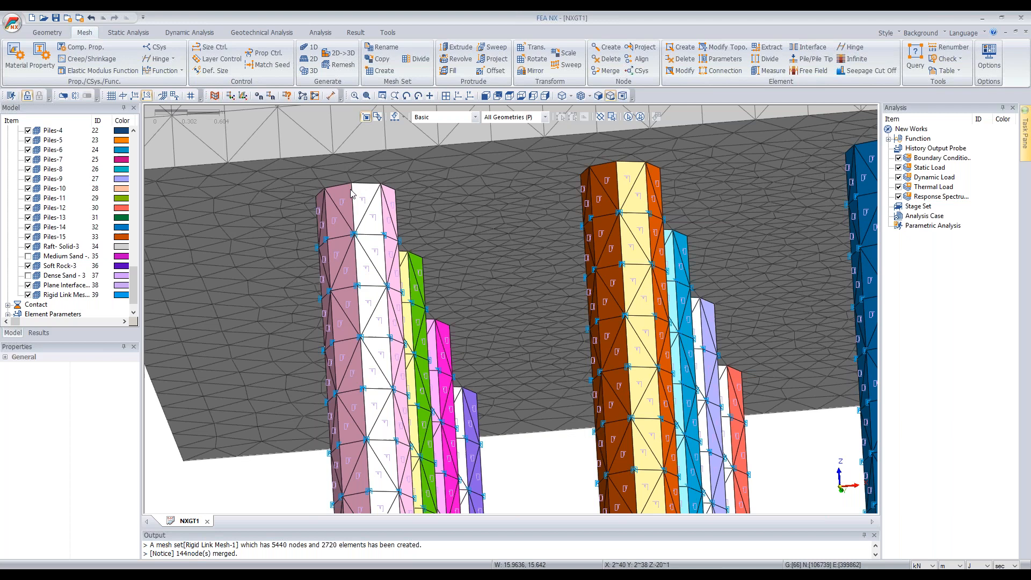
pyautogui.scroll(-1, 478, 200)
pyautogui.scroll(-7, 477, 199)
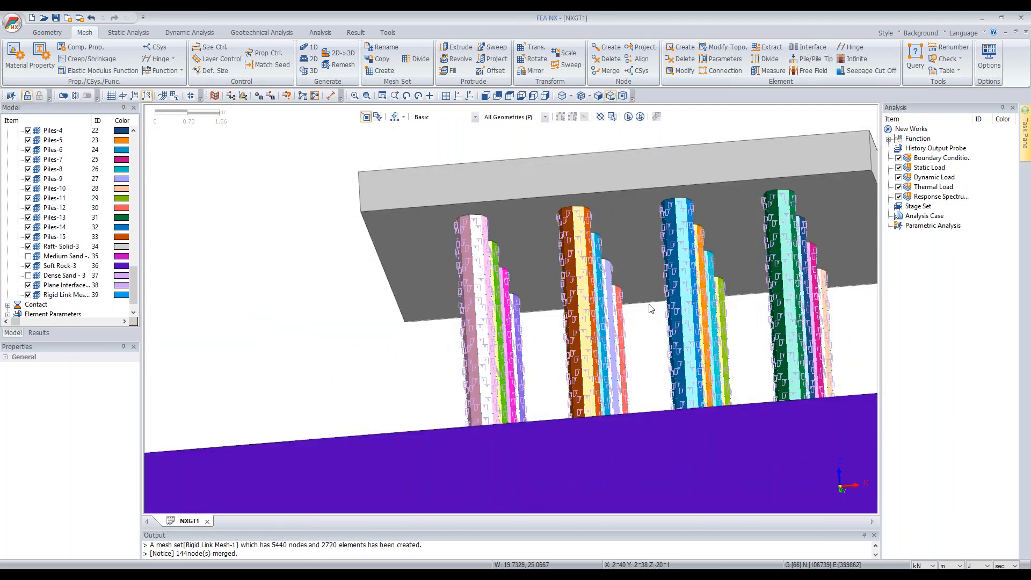
# Step: Show the Medium Sand, Soft Rock-3 and Dense Sand - 3 mesh sets again so the whole soil block is displayed
pyautogui.moveTo(651, 306); pyautogui.dragTo(618, 308, button='middle')
pyautogui.click(27, 266)
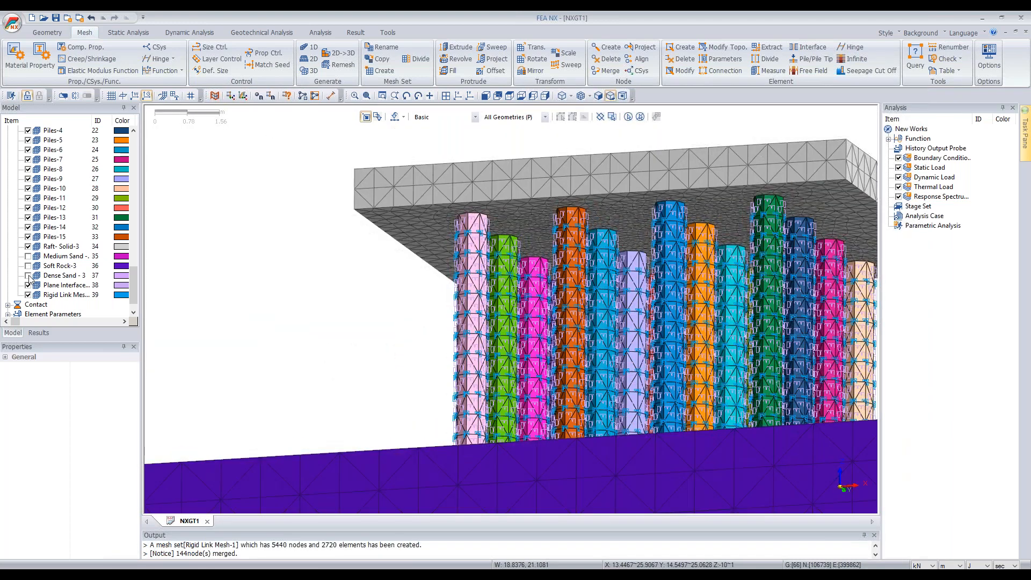
pyautogui.click(29, 276)
pyautogui.click(28, 266)
pyautogui.click(28, 257)
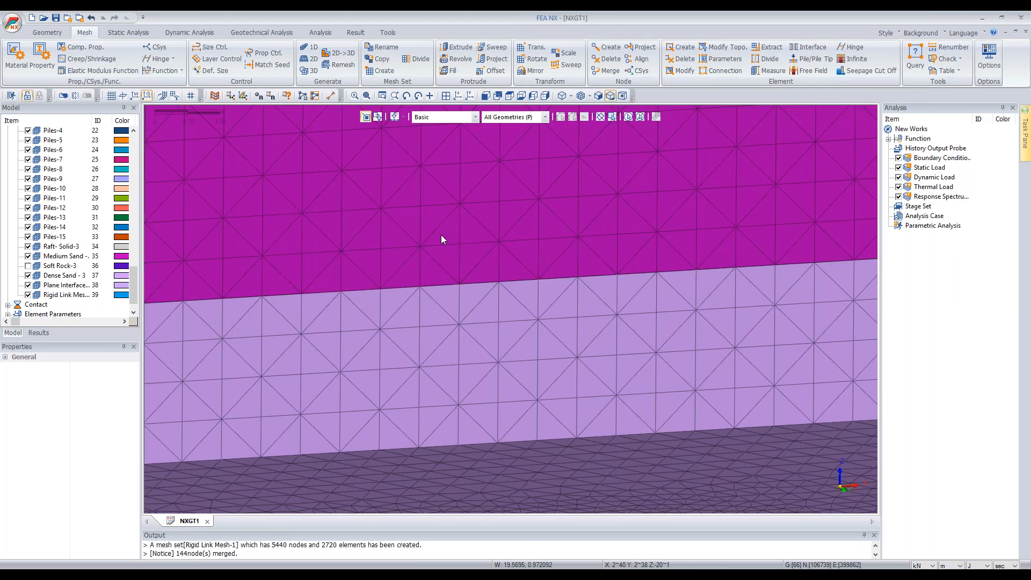
pyautogui.scroll(-3, 471, 260)
pyautogui.moveTo(469, 169); pyautogui.dragTo(455, 100, button='middle')
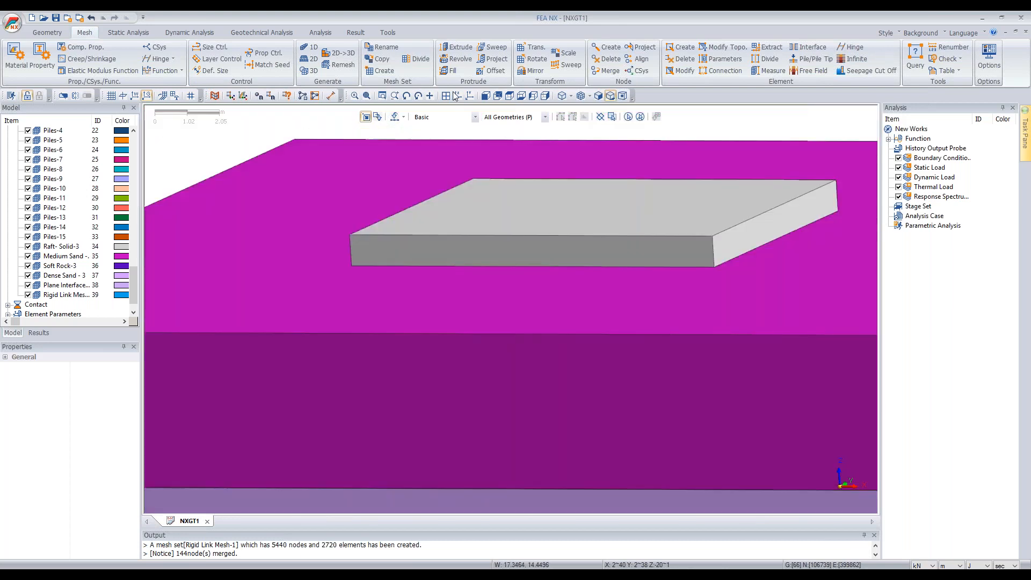
pyautogui.scroll(-5, 537, 188)
pyautogui.moveTo(537, 188); pyautogui.dragTo(770, 44, button='middle')
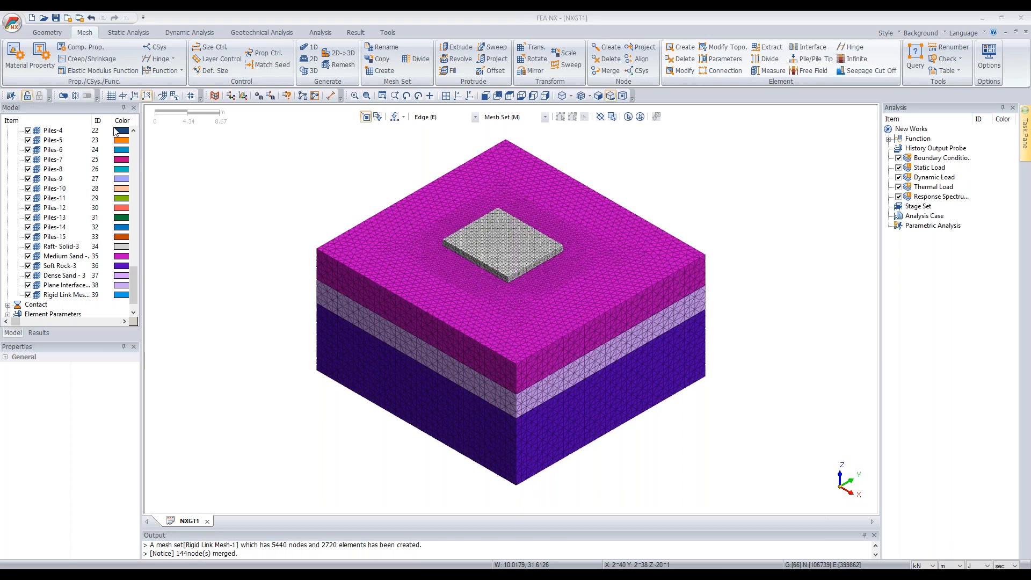
# Step: Start the Create Interface command for a plane interface and set its method to From Mesh-Set (T/X-cross type)
pyautogui.press('e')
pyautogui.click(810, 48)
pyautogui.moveTo(64, 122); pyautogui.dragTo(183, 140)
pyautogui.click(207, 149)
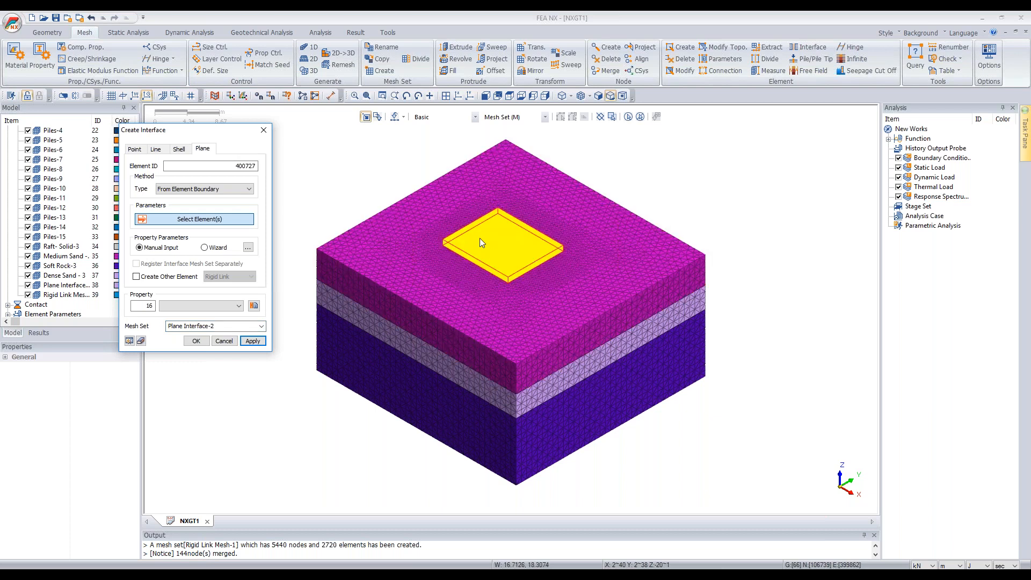
pyautogui.click(198, 190)
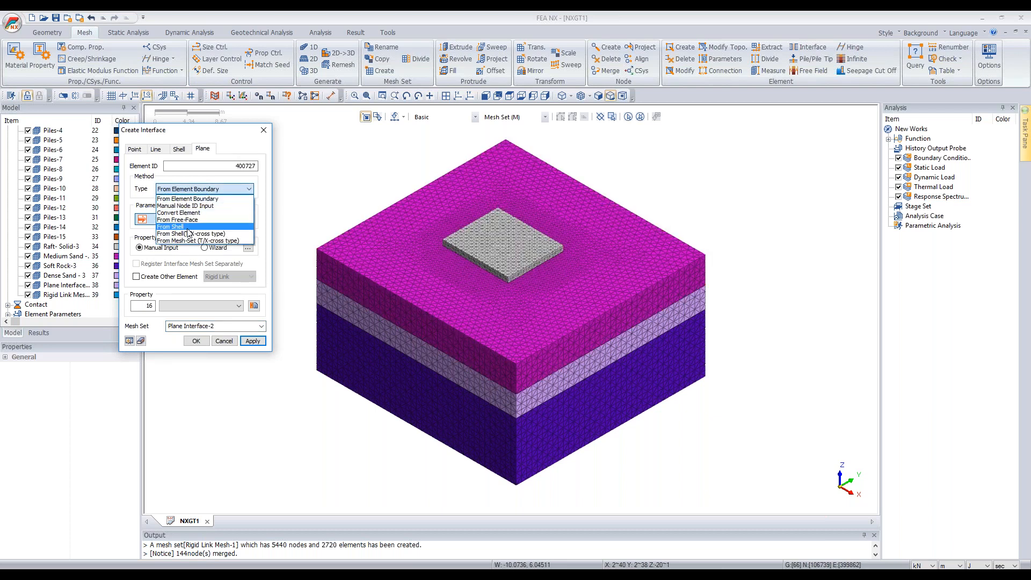
pyautogui.click(194, 241)
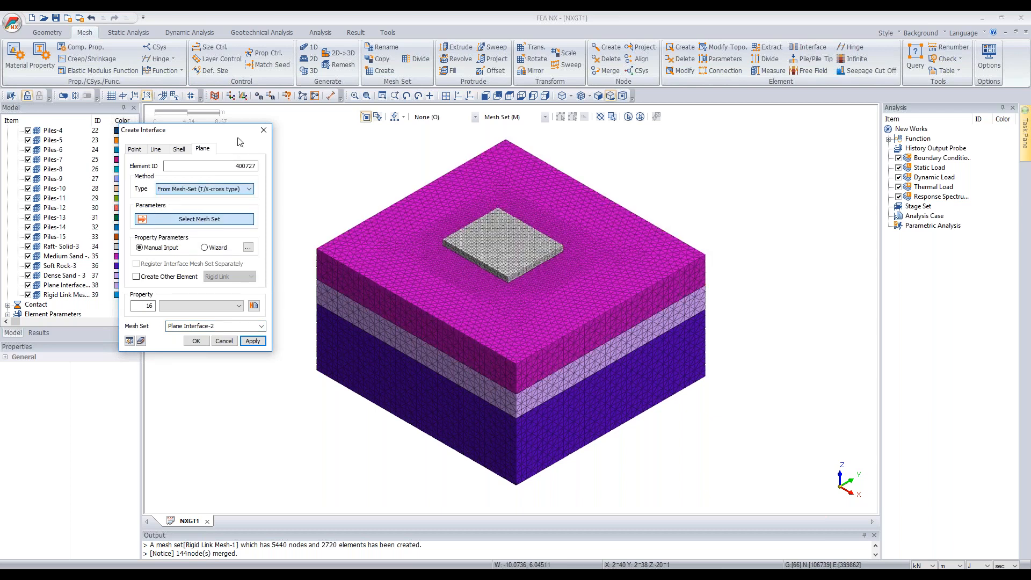
pyautogui.moveTo(239, 134); pyautogui.dragTo(294, 145)
pyautogui.click(241, 196)
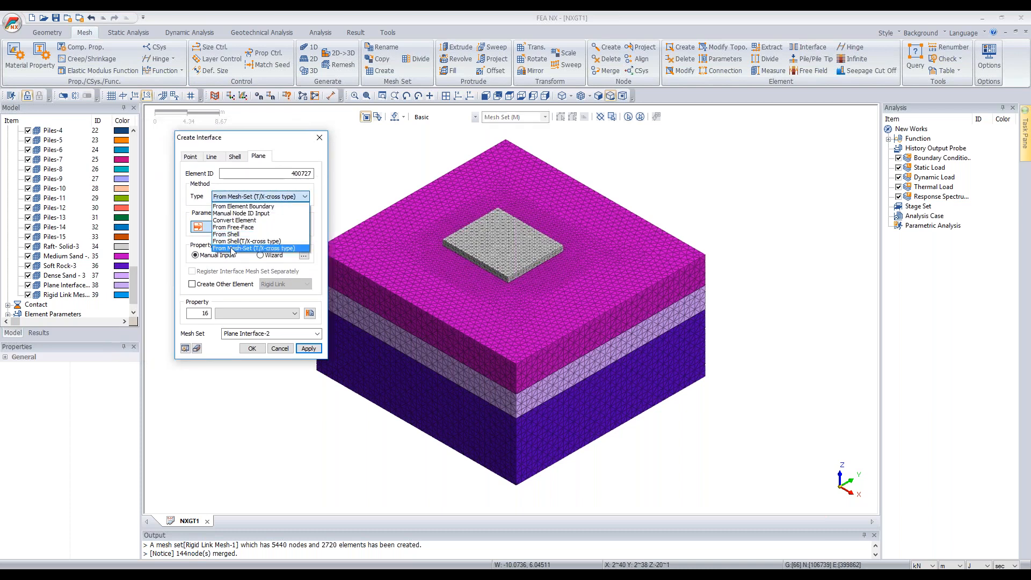
pyautogui.click(234, 248)
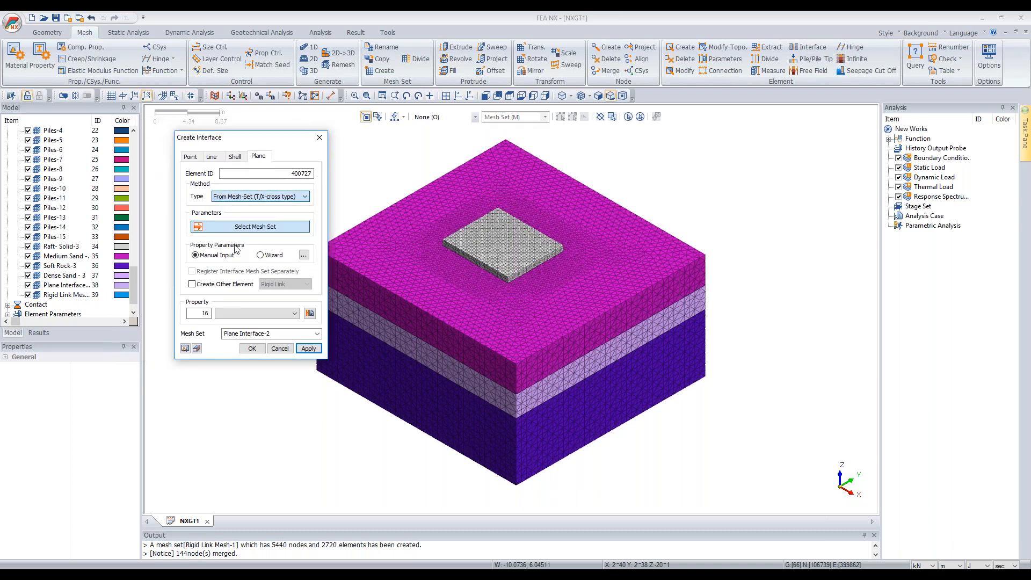
# Step: Create Plane Interface-2 between the Raft- Solid-3 and Medium Sand mesh sets, using wizard parameters with factor 0.8 and additional Rigid Link elements
pyautogui.click(507, 242)
pyautogui.click(507, 241)
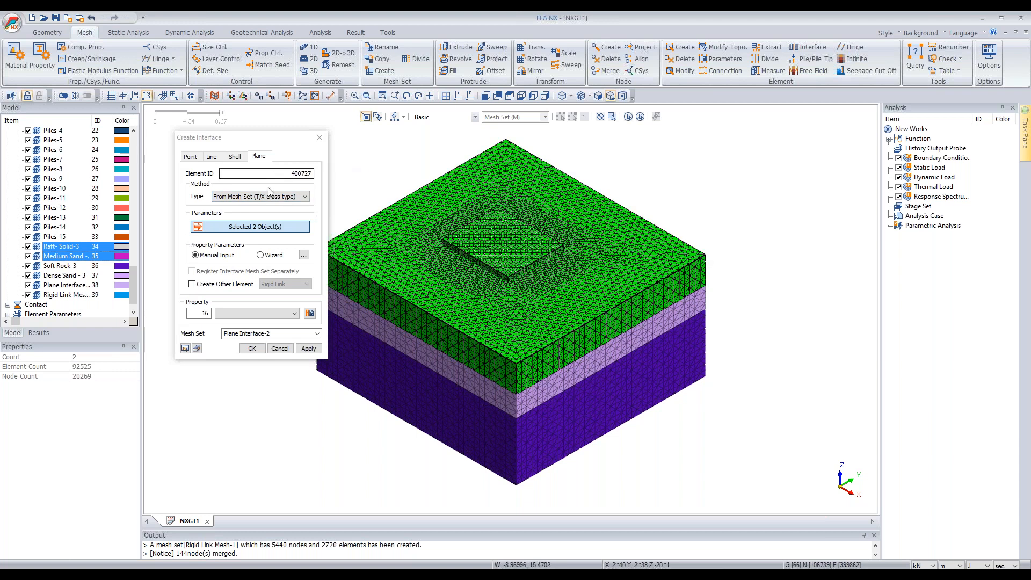
pyautogui.click(262, 258)
pyautogui.moveTo(472, 178); pyautogui.dragTo(524, 173)
pyautogui.write('0.8')
pyautogui.click(463, 237)
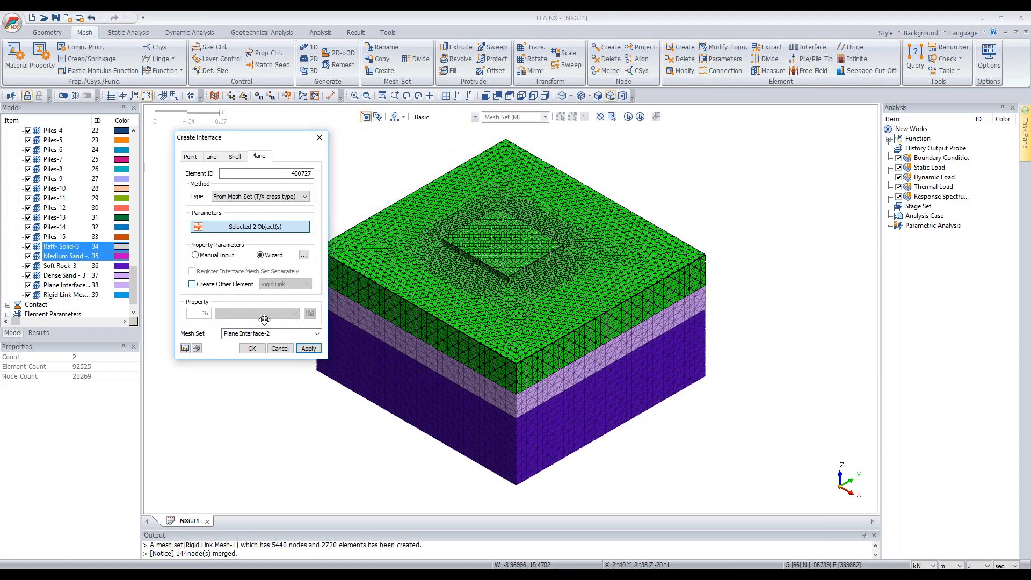
pyautogui.click(220, 284)
pyautogui.click(260, 348)
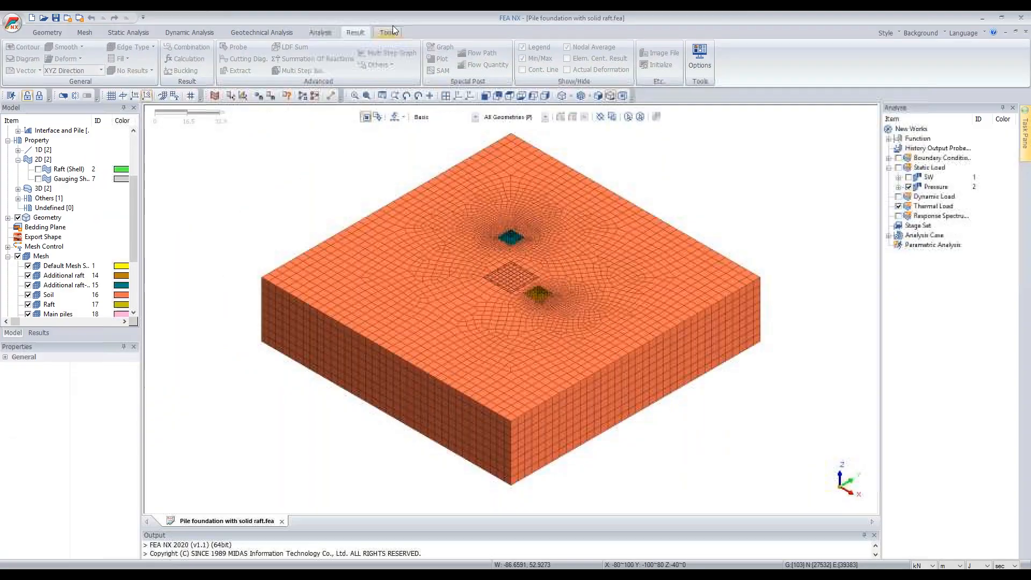
# Step: Set the number of processors to 8 in the analysis control options
pyautogui.click(389, 33)
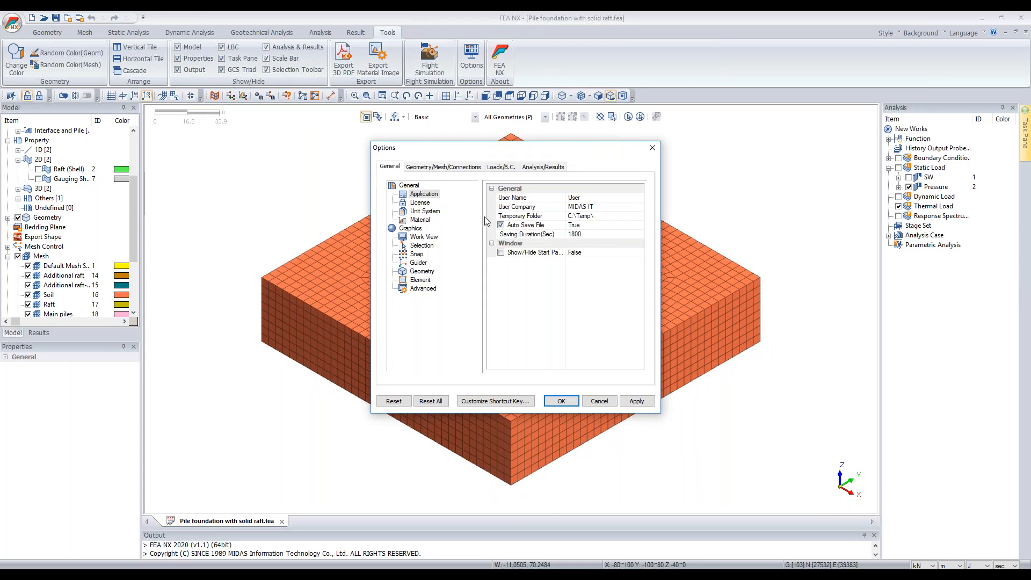
pyautogui.click(541, 169)
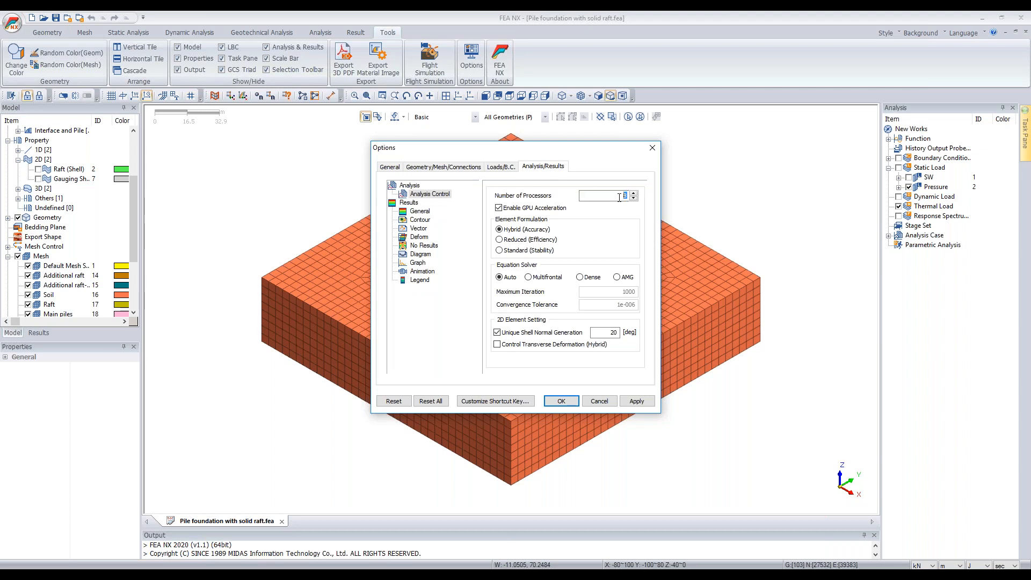
pyautogui.write('5')
# Step: Switch to Task Manager and examine the computer's performance data while the options remain open
pyautogui.rightClick(664, 573)
pyautogui.click(695, 535)
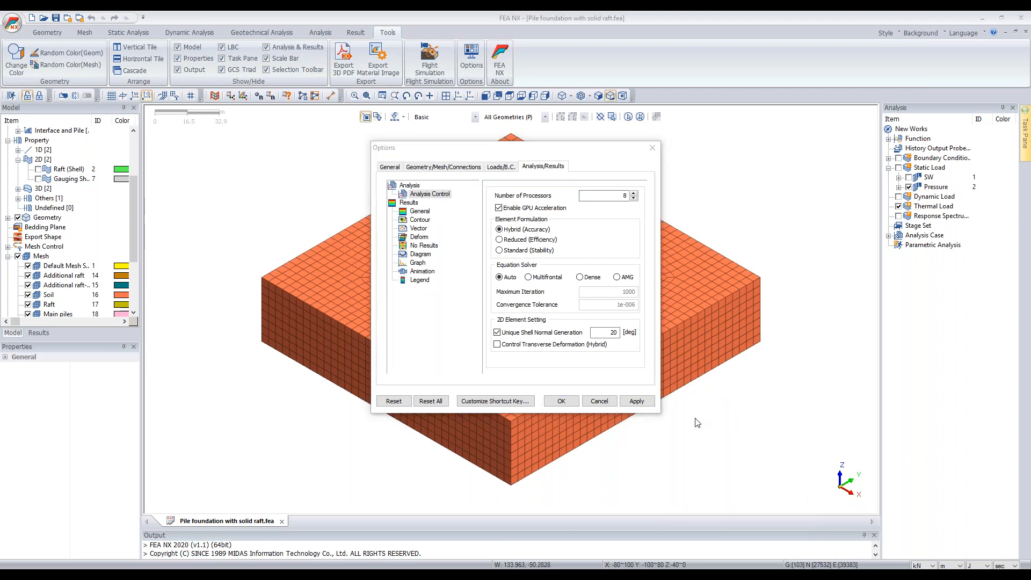
pyautogui.moveTo(1030, 213); pyautogui.dragTo(114, 119)
pyautogui.click(98, 146)
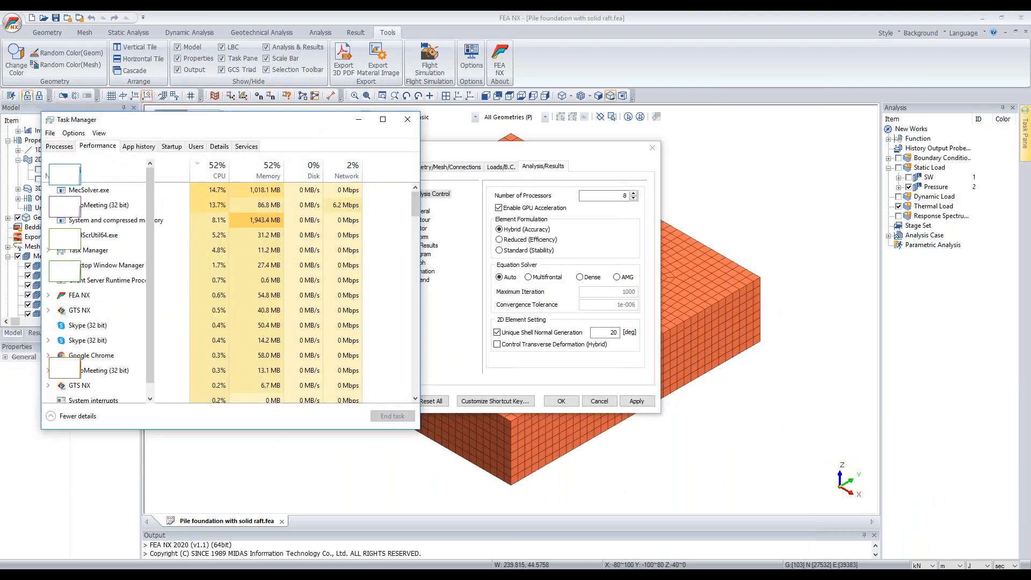
# Step: Check the processor load in Task Manager and return to the NXGT1 model with the options closed
pyautogui.doubleClick(617, 196)
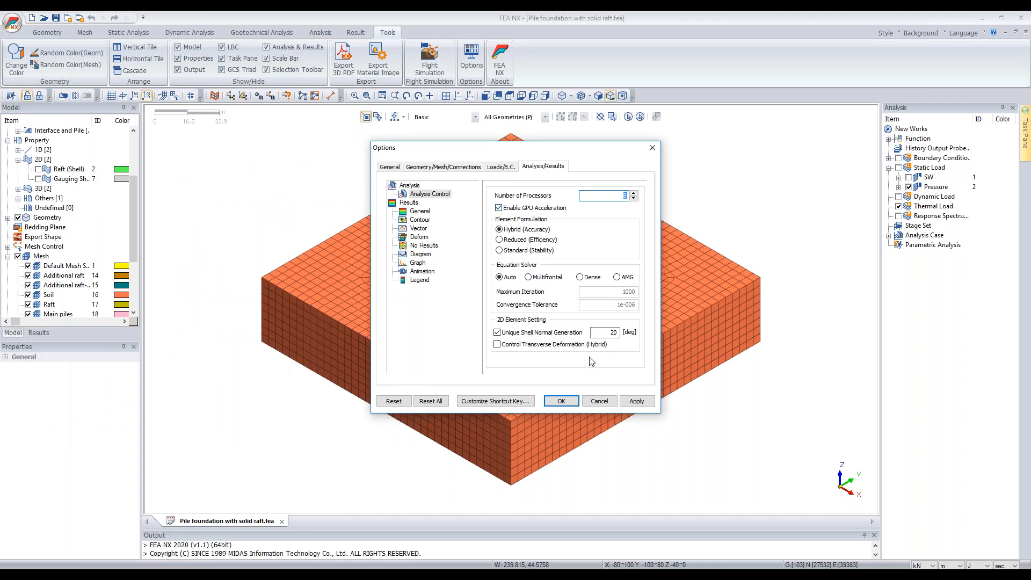
pyautogui.hotkey('ctrl', 'shift', 'Escape')
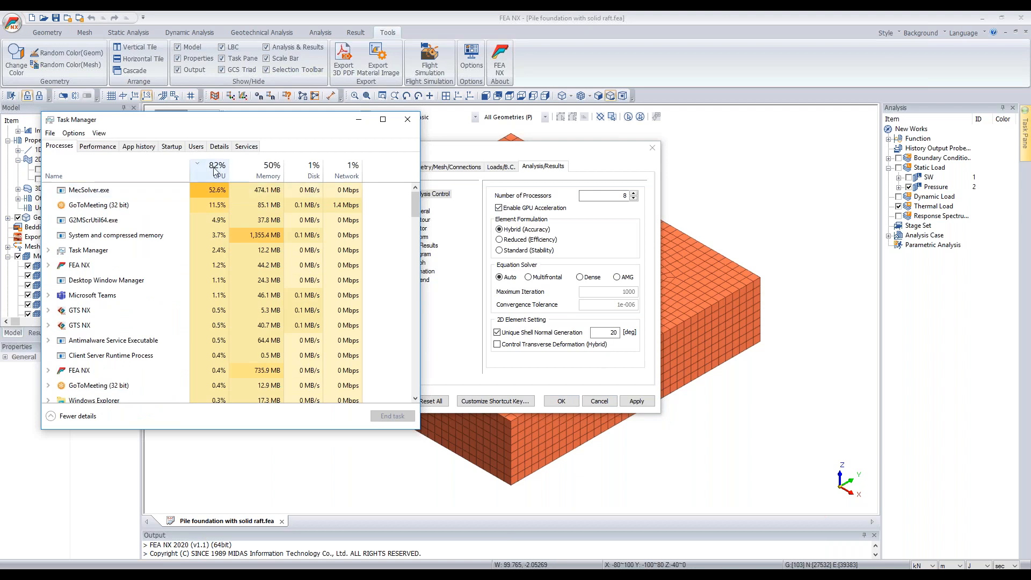
pyautogui.click(408, 119)
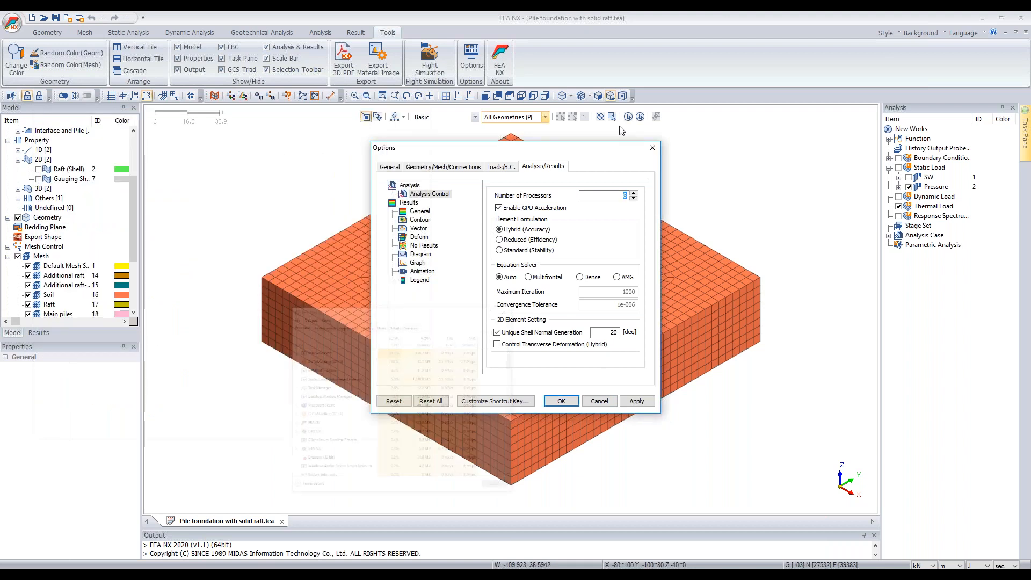
pyautogui.click(653, 147)
pyautogui.click(980, 17)
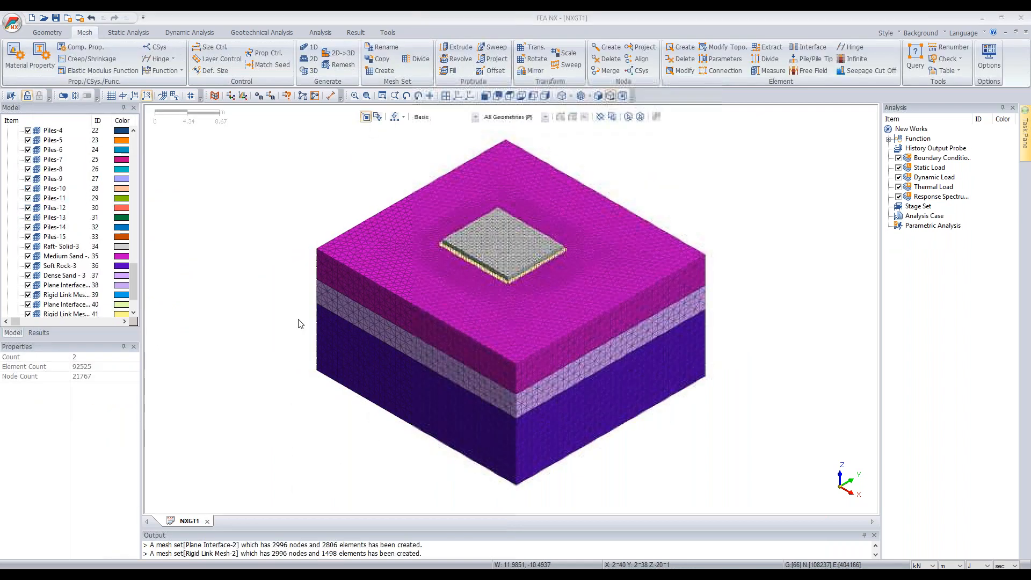
# Step: Hide the Raft- Solid-3 and Medium Sand (ID 35) mesh sets to expose the raft interface and piles
pyautogui.scroll(2, 499, 240)
pyautogui.scroll(2, 502, 279)
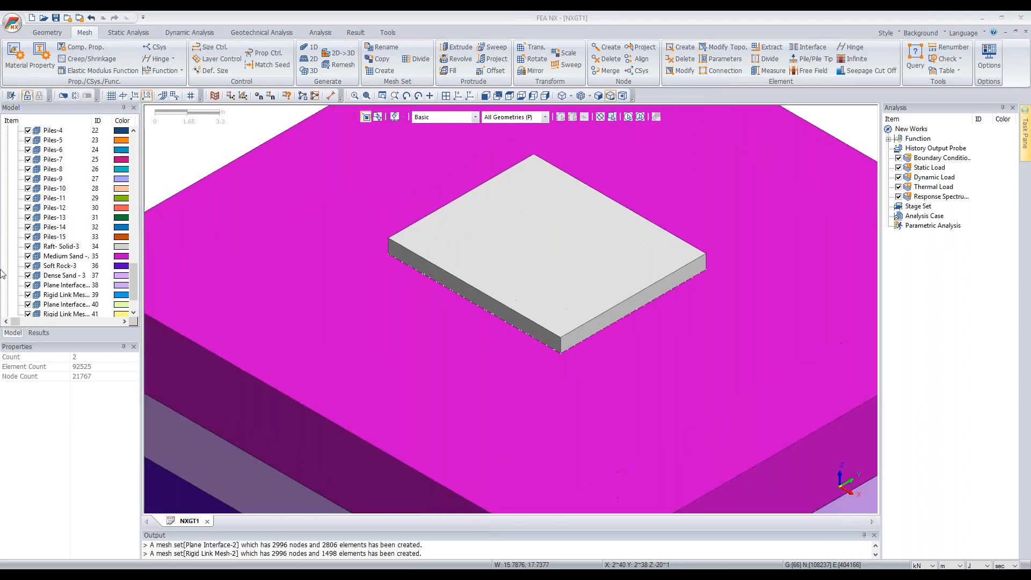
pyautogui.scroll(-2, 83, 283)
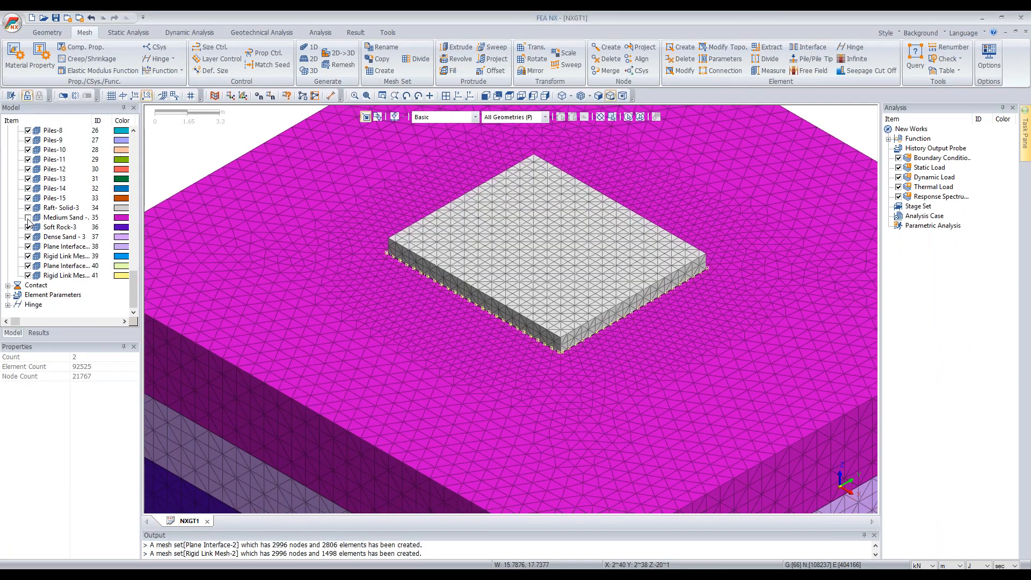
pyautogui.click(28, 208)
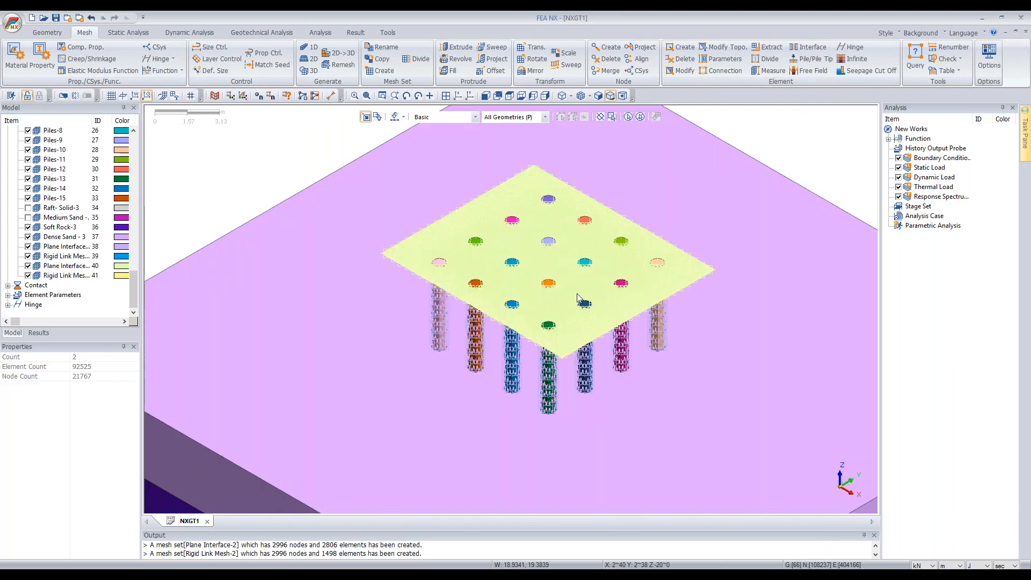
# Step: Examine the raft plane interface, its rigid links and the pile interfaces beneath the hidden raft
pyautogui.scroll(4, 516, 274)
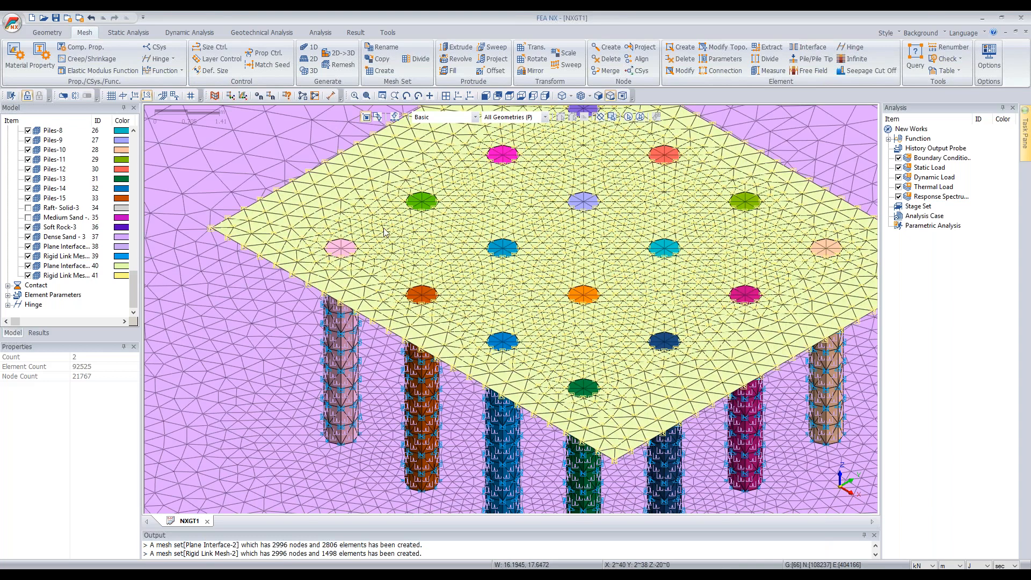
pyautogui.scroll(-1, 391, 277)
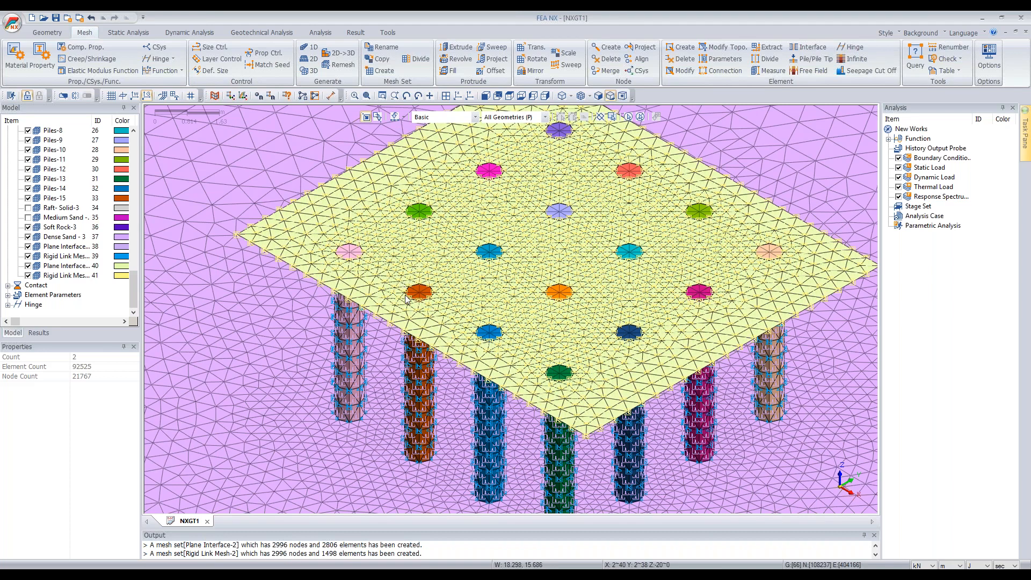
pyautogui.scroll(-1, 407, 299)
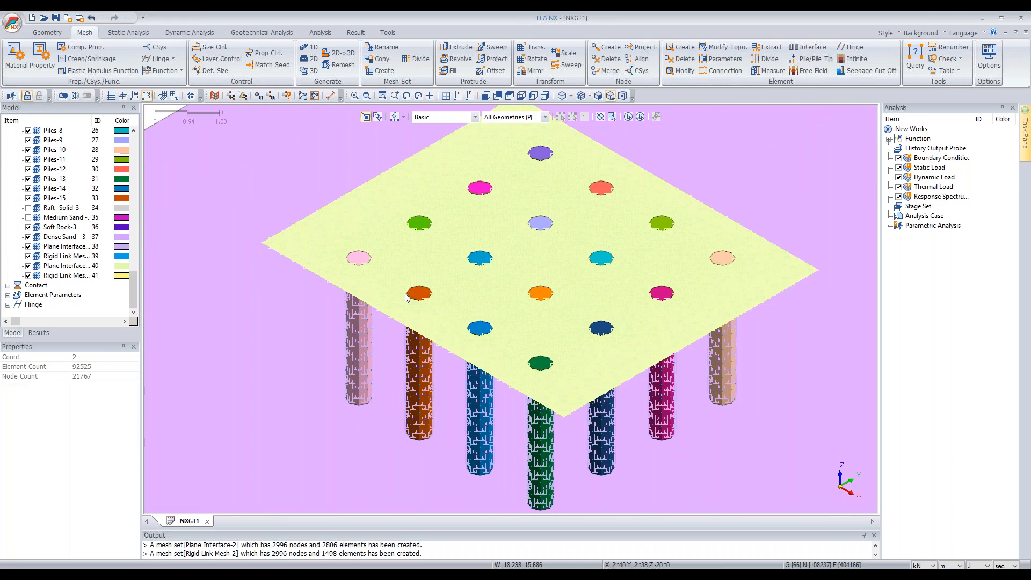
pyautogui.scroll(-1, 407, 297)
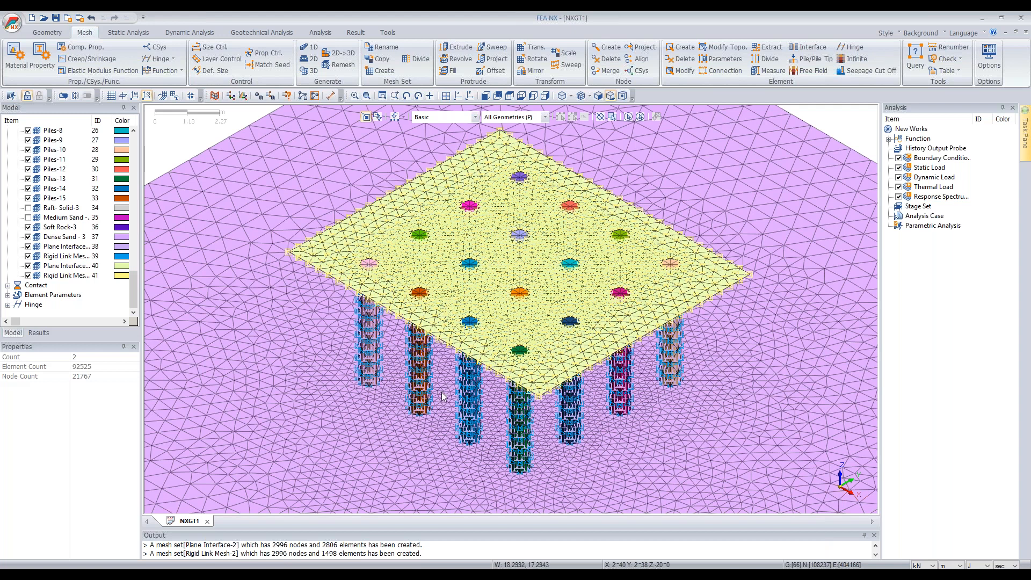
pyautogui.scroll(-1, 443, 398)
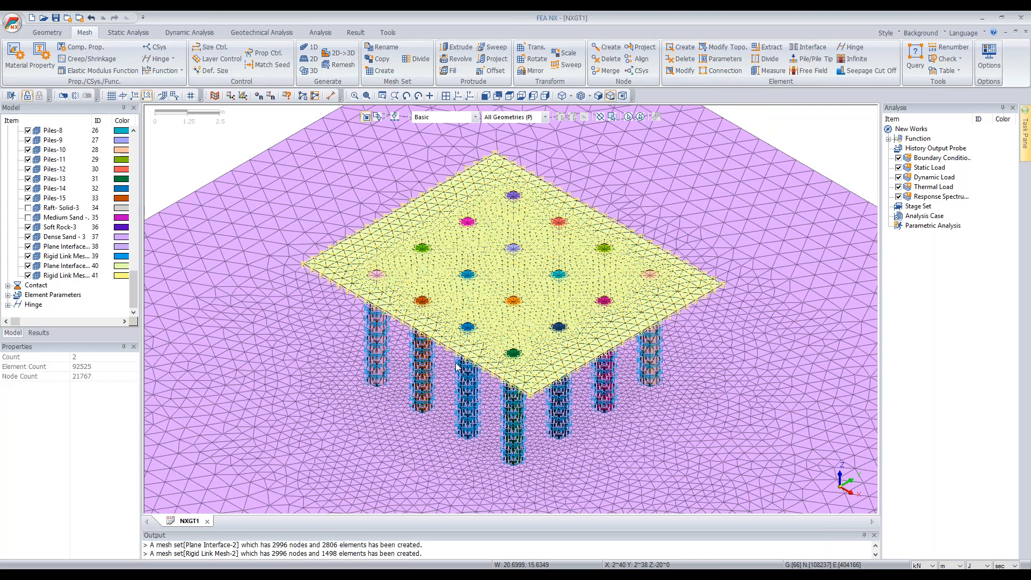
pyautogui.scroll(-2, 457, 367)
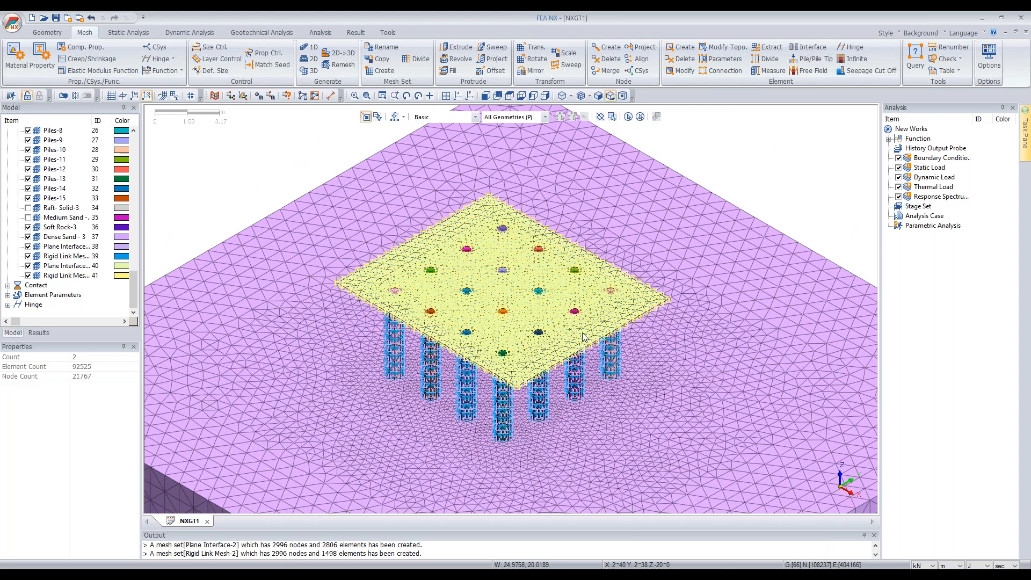
pyautogui.moveTo(494, 353); pyautogui.dragTo(498, 327, button='middle')
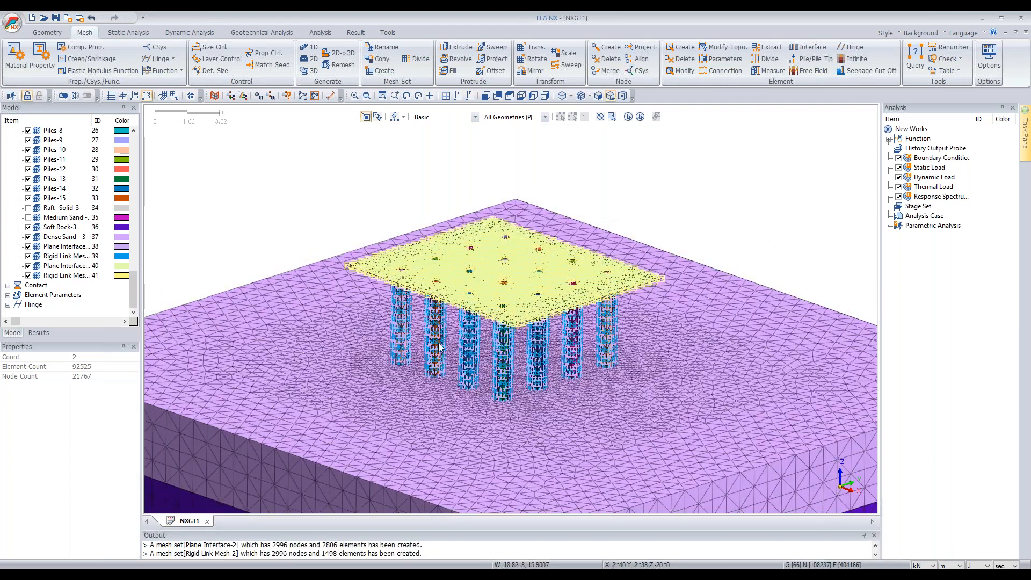
# Step: Display all mesh sets again so that all three raft and soil models are shown together
pyautogui.click(28, 217)
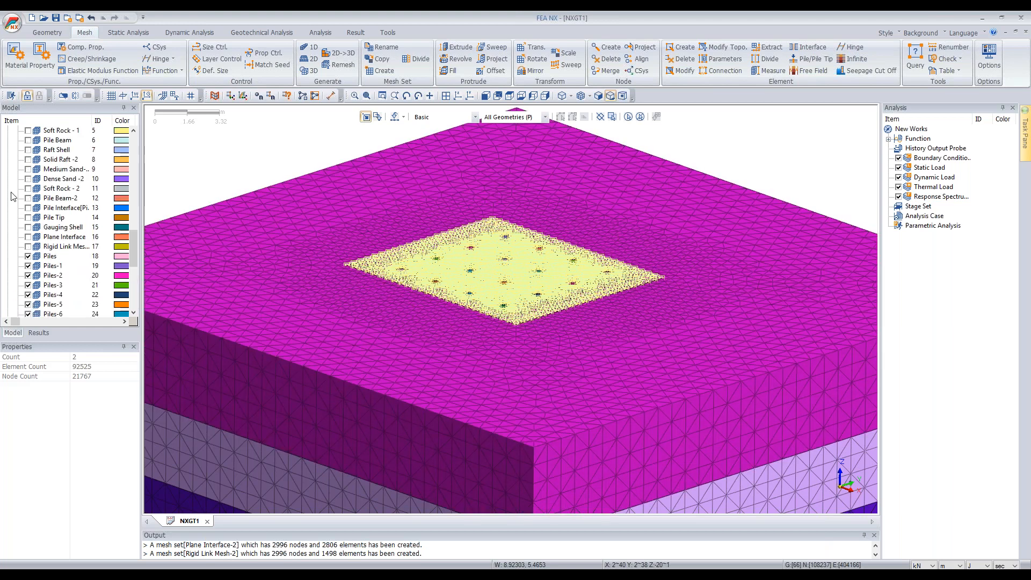
pyautogui.scroll(5, 12, 193)
pyautogui.click(18, 228)
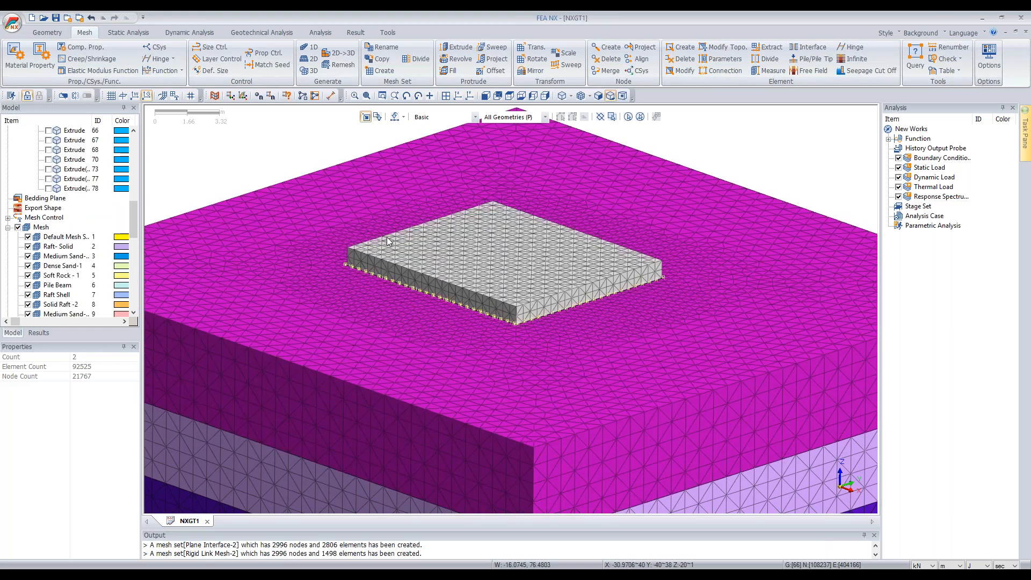
pyautogui.click(459, 98)
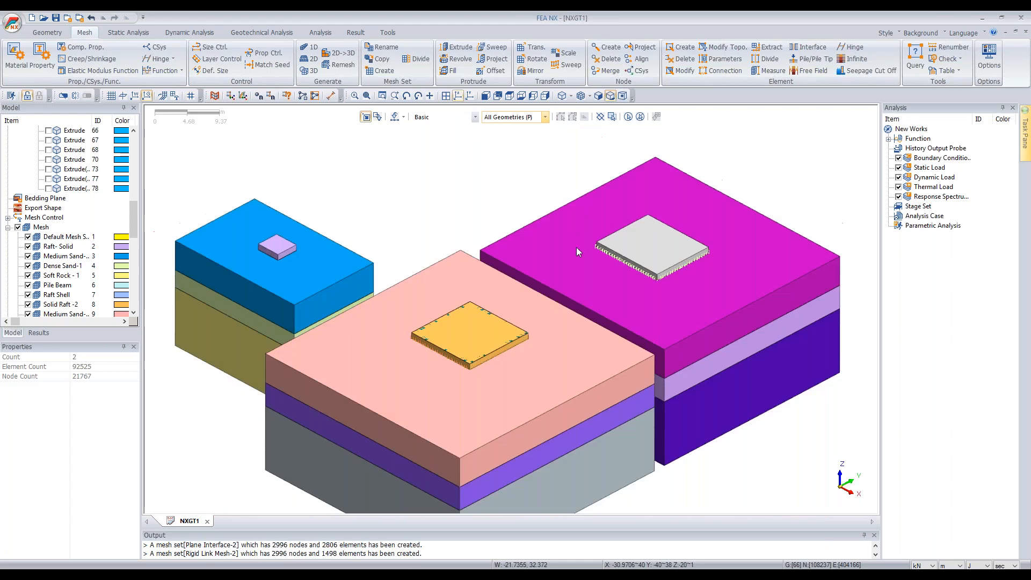
pyautogui.moveTo(458, 341); pyautogui.dragTo(591, 315, button='middle')
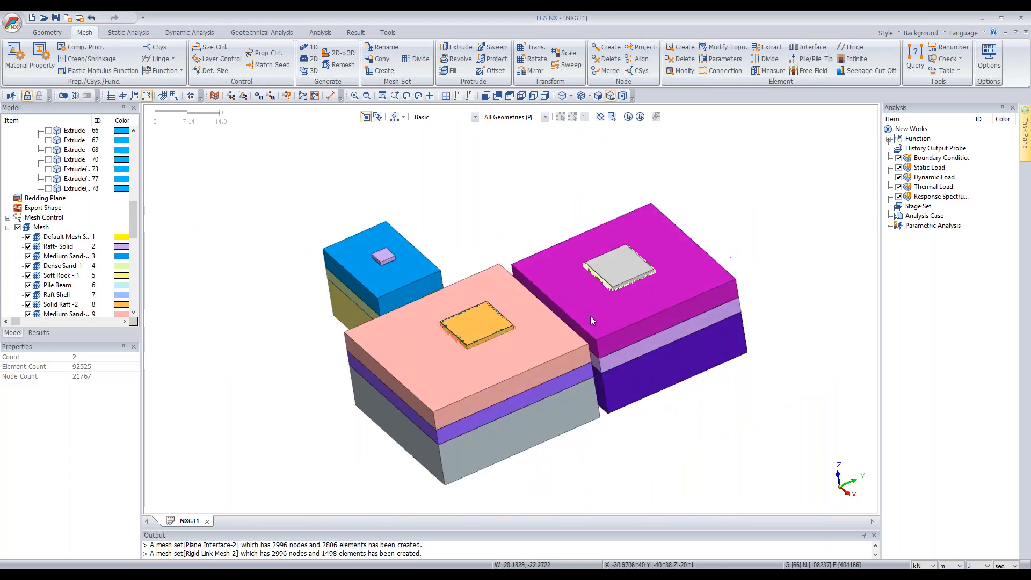
pyautogui.moveTo(538, 343); pyautogui.dragTo(536, 373, button='middle')
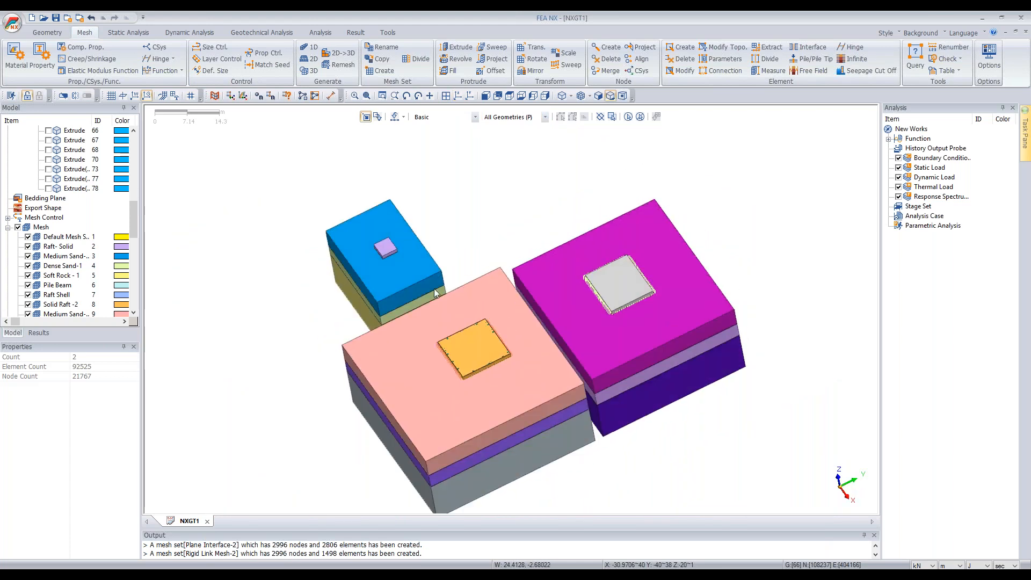
pyautogui.scroll(1, 446, 232)
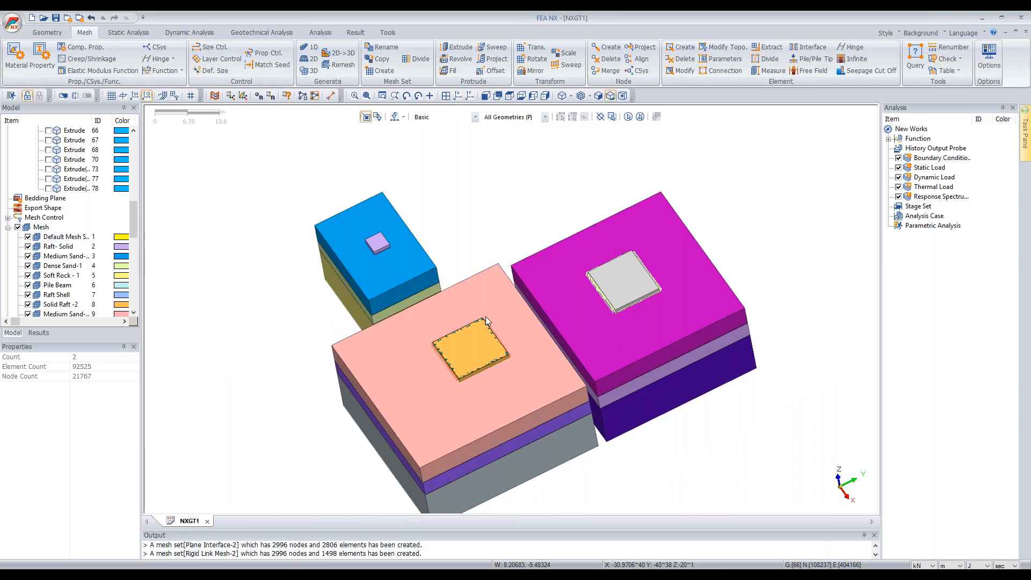
pyautogui.moveTo(485, 316); pyautogui.dragTo(459, 298, button='middle')
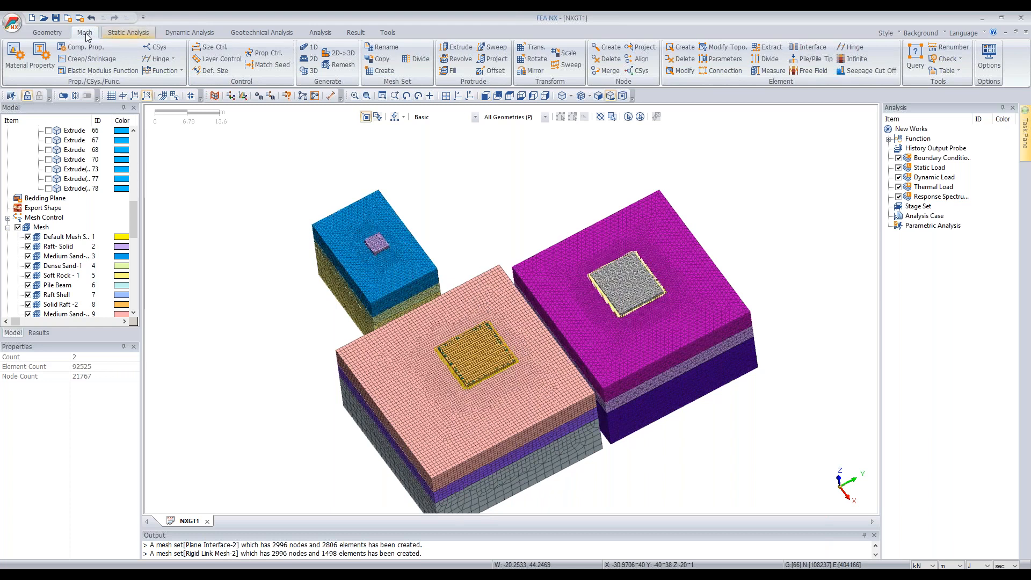
# Step: Start a node constraint with advanced degree-of-freedom settings in front view and name its boundary set Case-1
pyautogui.click(128, 32)
pyautogui.click(130, 59)
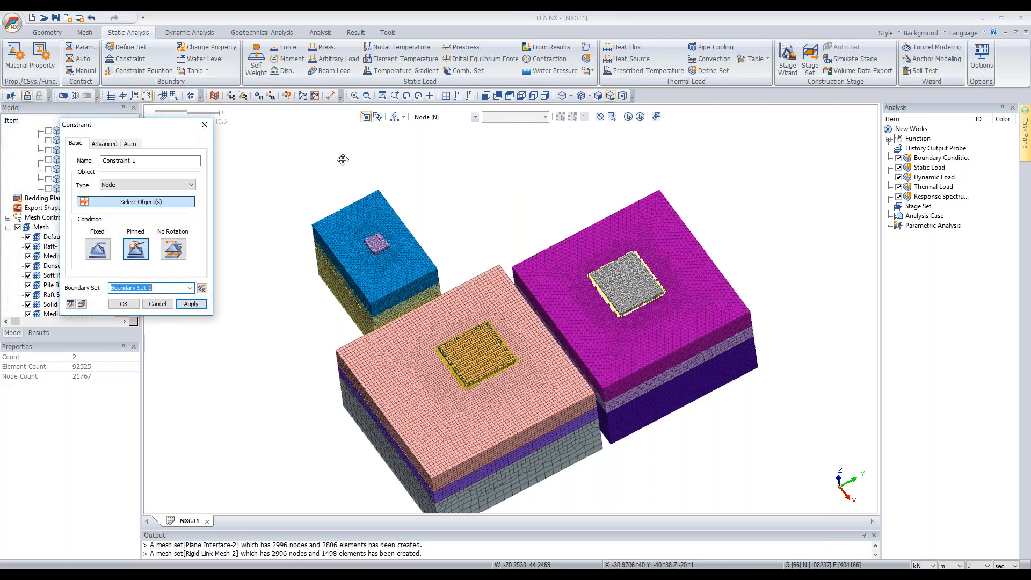
pyautogui.click(485, 96)
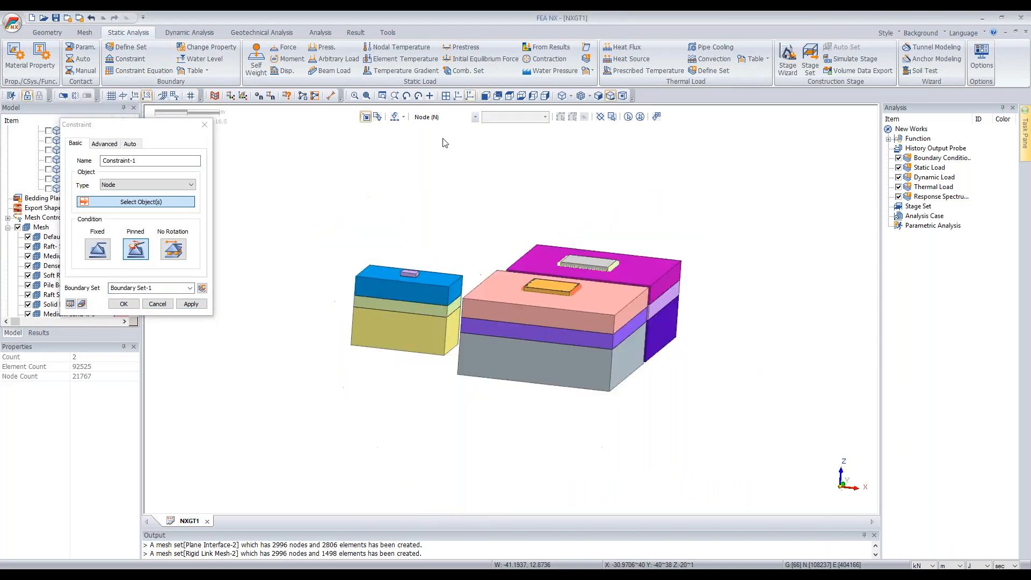
pyautogui.scroll(1, 365, 272)
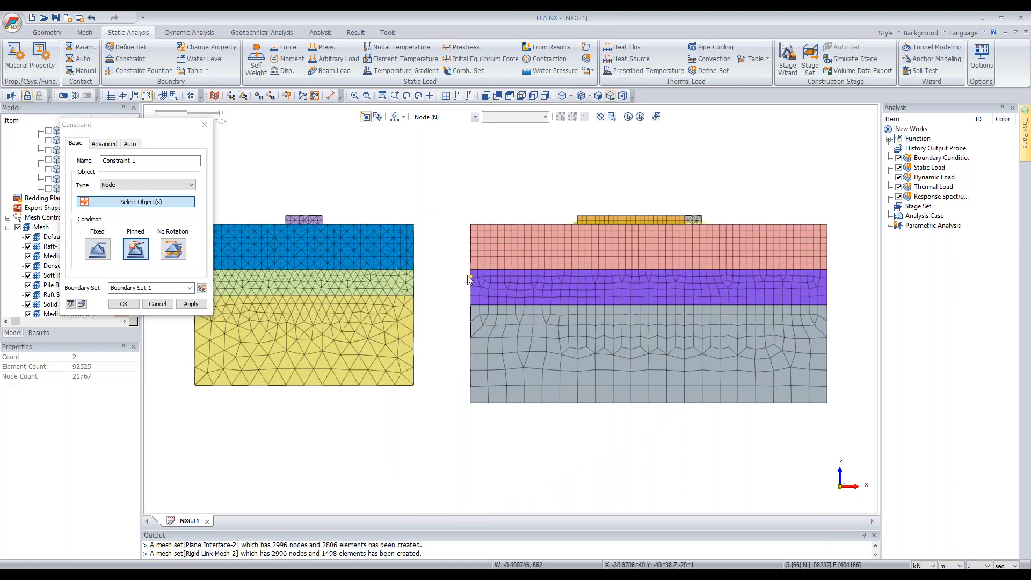
pyautogui.scroll(-1, 493, 285)
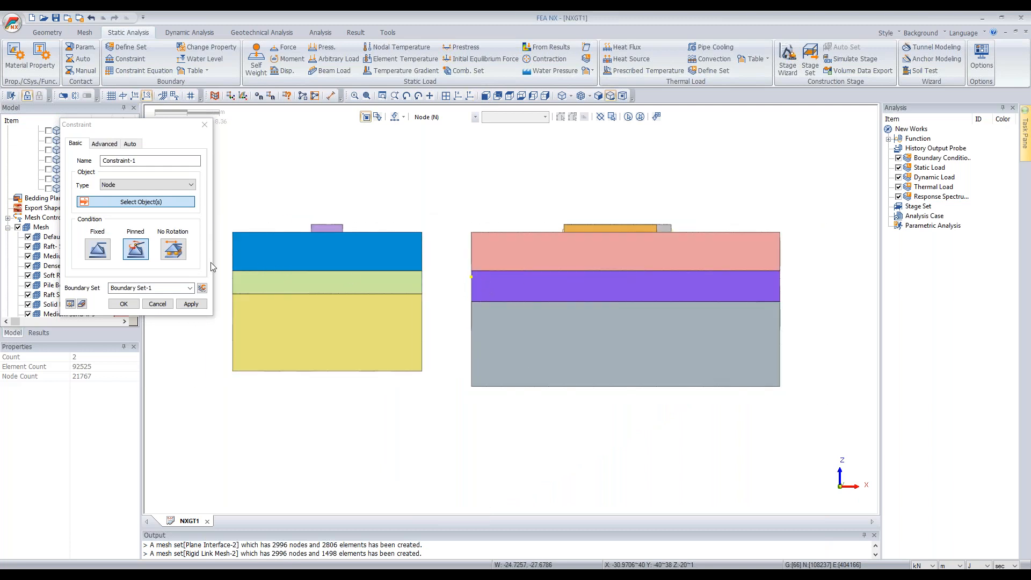
pyautogui.click(173, 289)
pyautogui.write('Case')
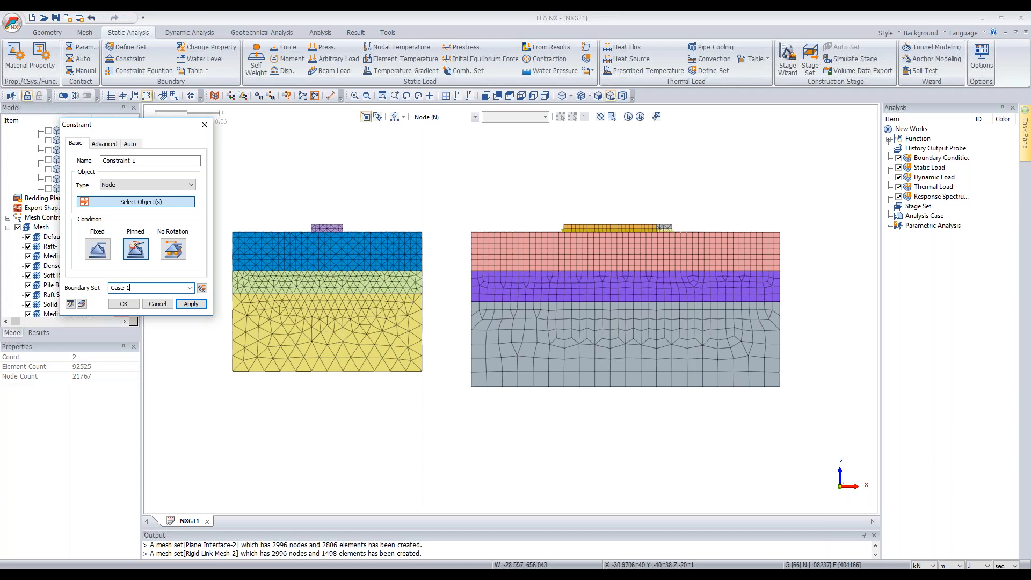
pyautogui.scroll(-1, 468, 358)
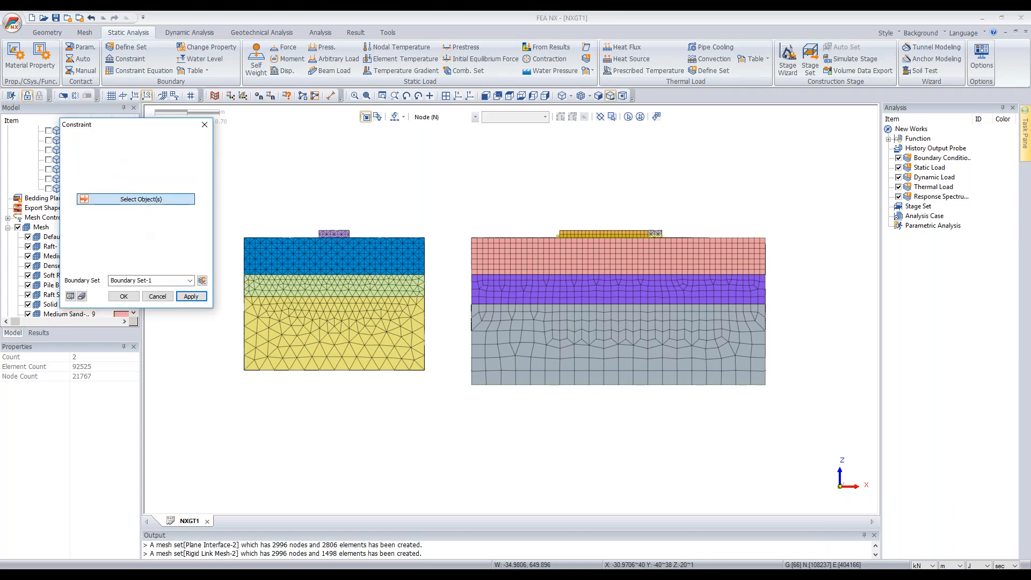
pyautogui.write('Case')
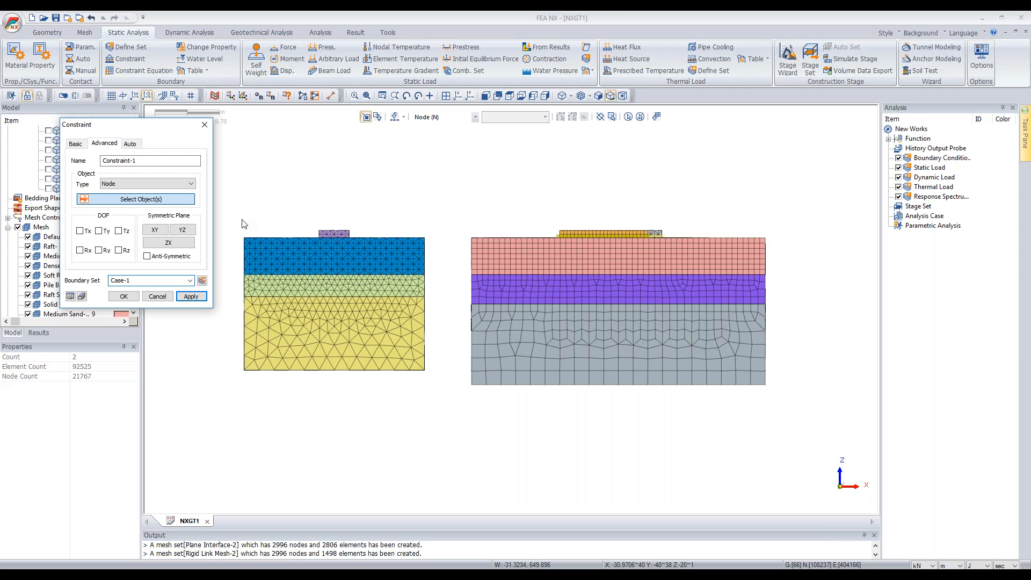
# Step: Create Constraint-1 with Tx fixed for the nodes on both X-side faces of the smallest soil block, in boundary set Case-1
pyautogui.moveTo(235, 217); pyautogui.dragTo(246, 410)
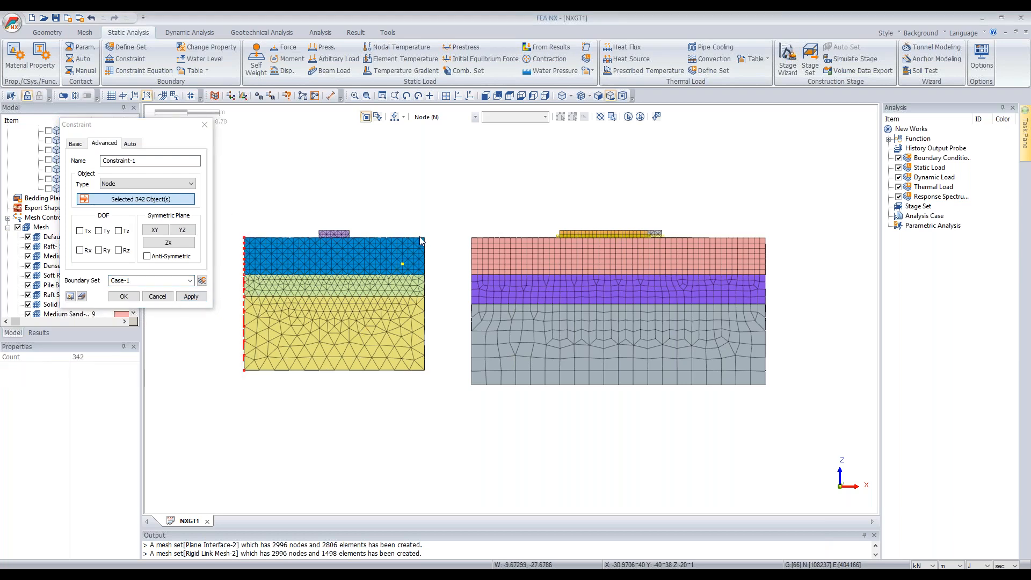
pyautogui.moveTo(421, 229); pyautogui.dragTo(450, 405)
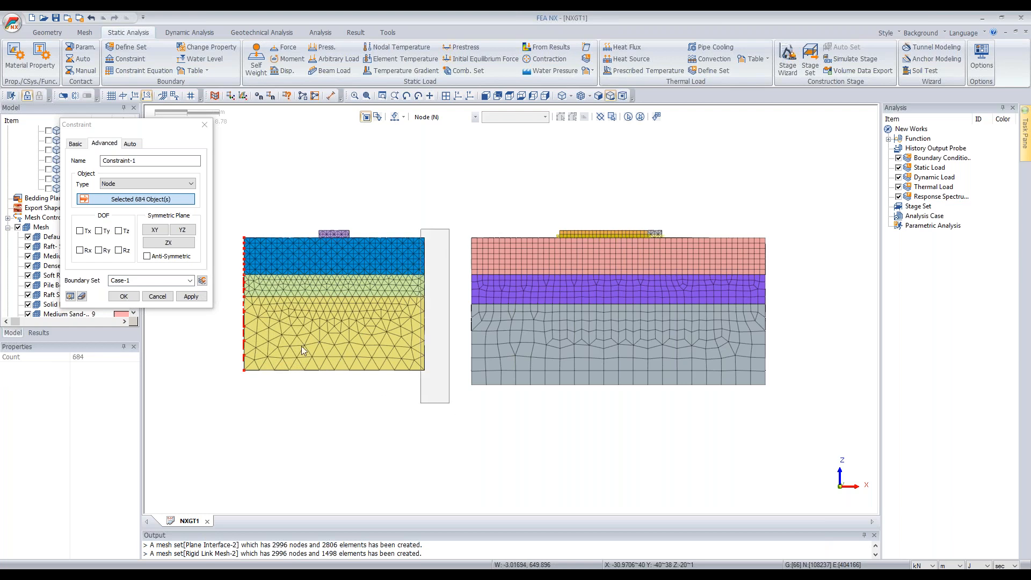
pyautogui.click(81, 231)
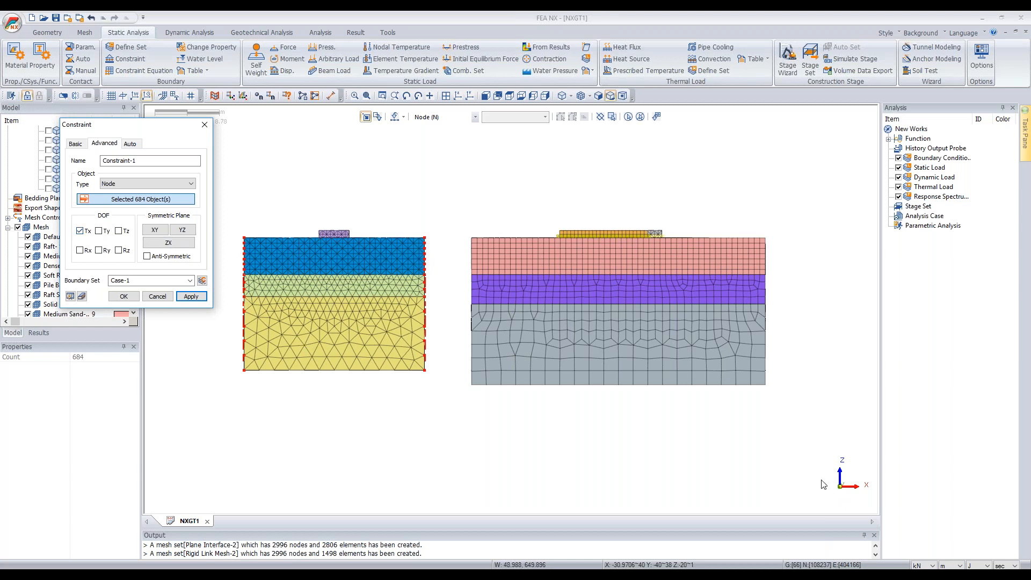
pyautogui.click(192, 297)
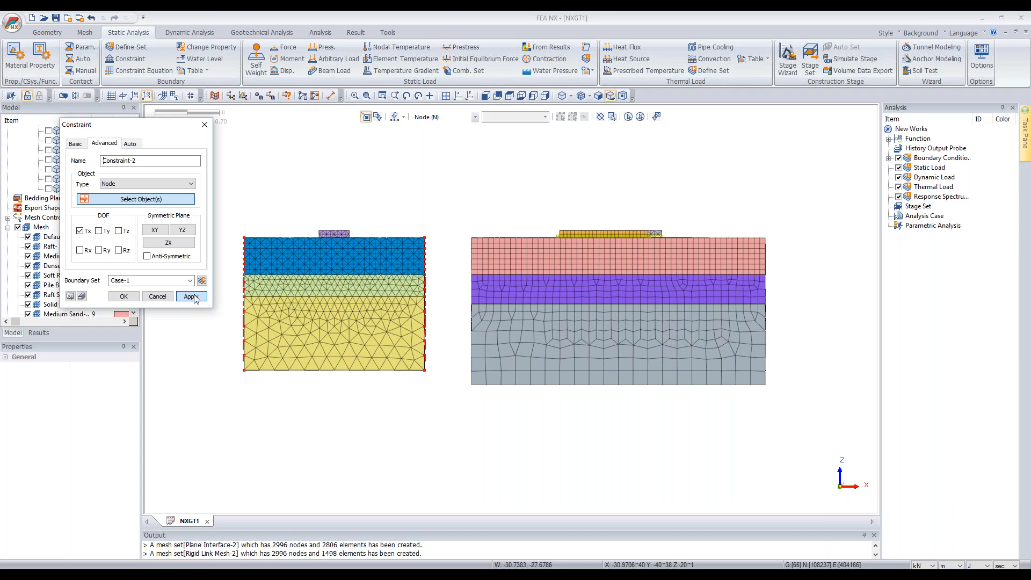
# Step: Create a constraint with only Ty fixed for the nodes on both Y-side faces of the smallest soil block, in boundary set Case-1
pyautogui.click(509, 95)
pyautogui.click(508, 98)
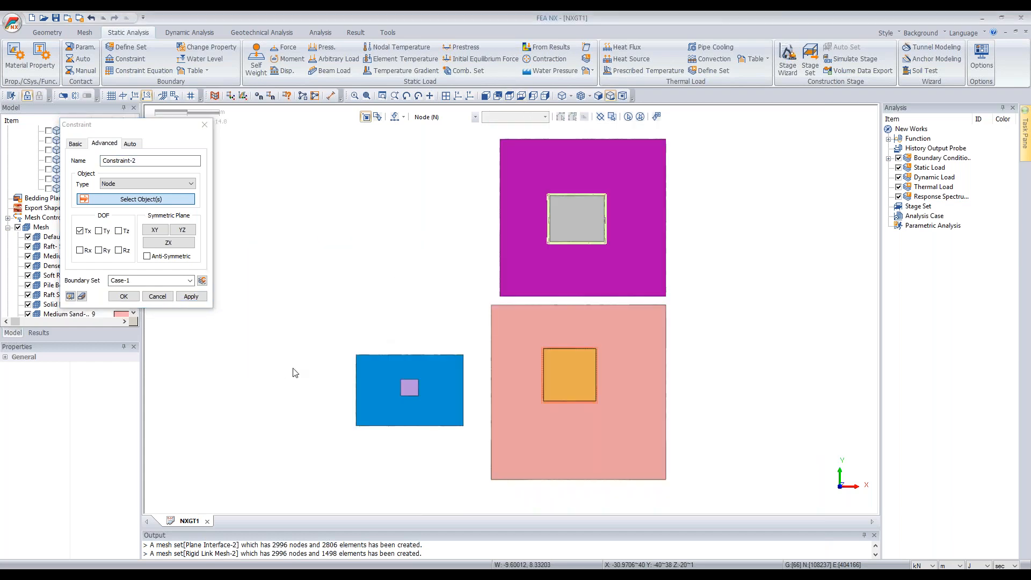
pyautogui.moveTo(323, 328); pyautogui.dragTo(482, 365)
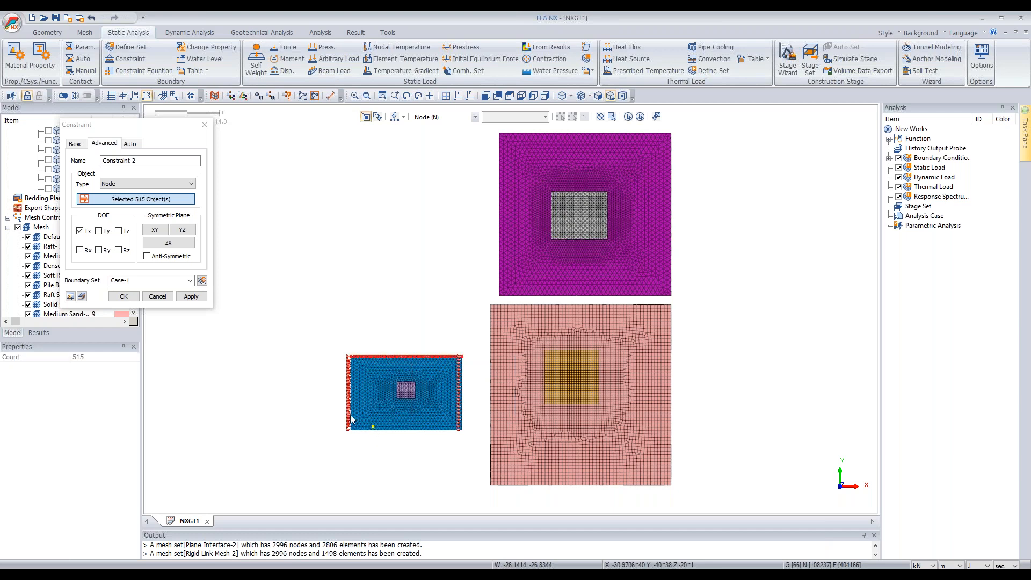
pyautogui.moveTo(348, 427); pyautogui.dragTo(414, 448)
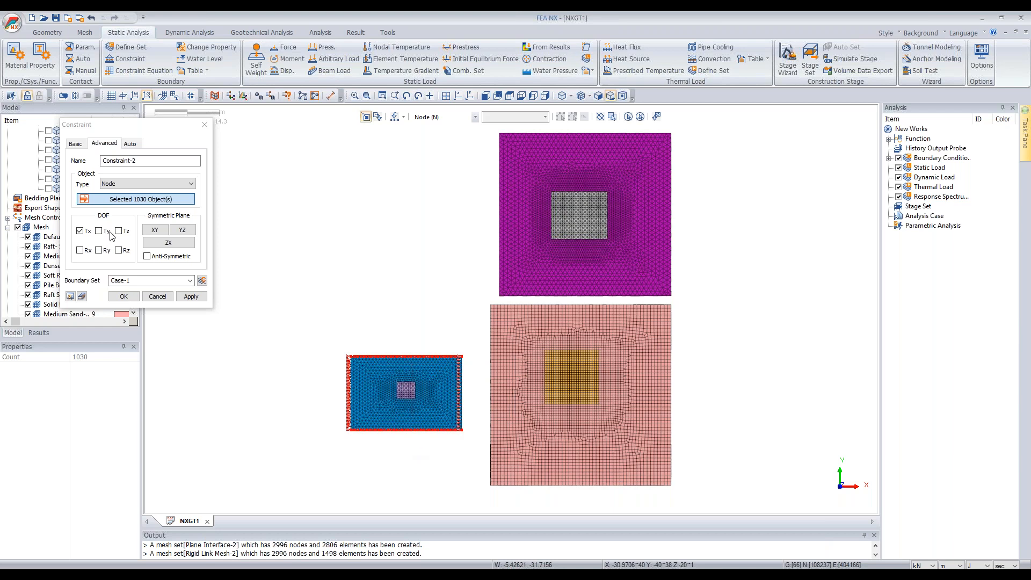
pyautogui.click(98, 231)
pyautogui.click(80, 231)
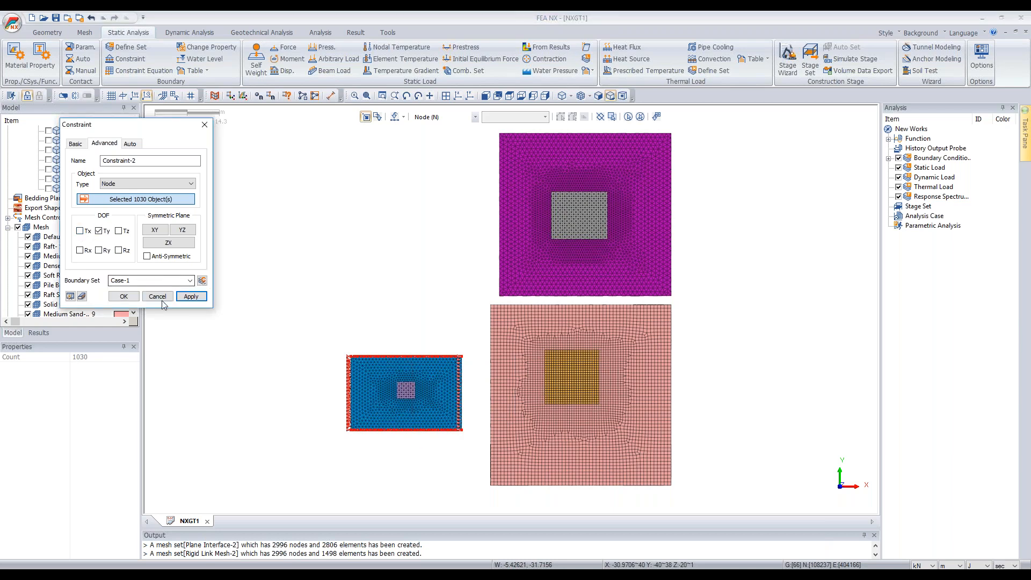
pyautogui.click(193, 297)
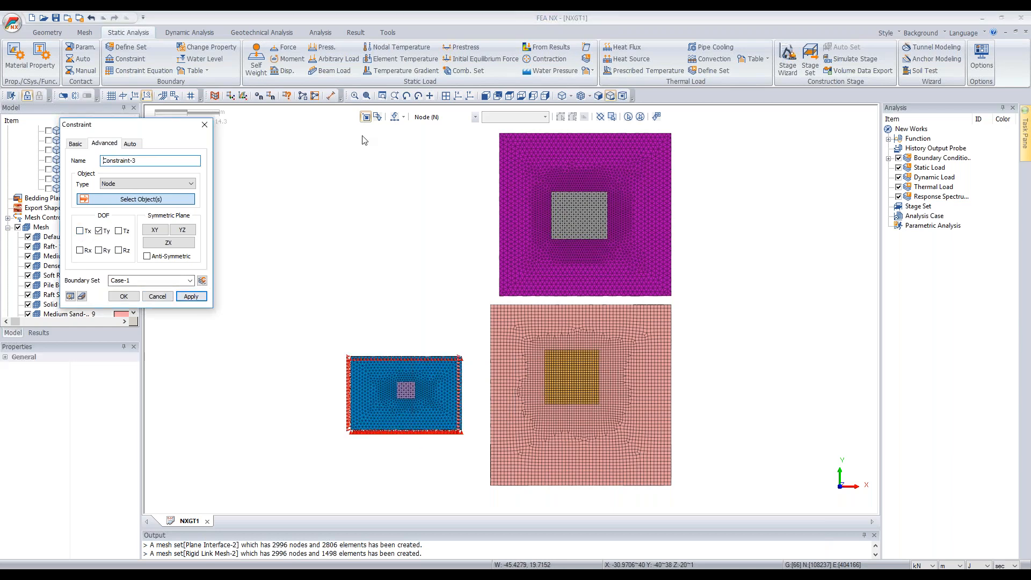
# Step: Create a constraint fixing Tx, Ty and Tz for the base nodes of the smallest soil block, in boundary set Case-1
pyautogui.click(487, 96)
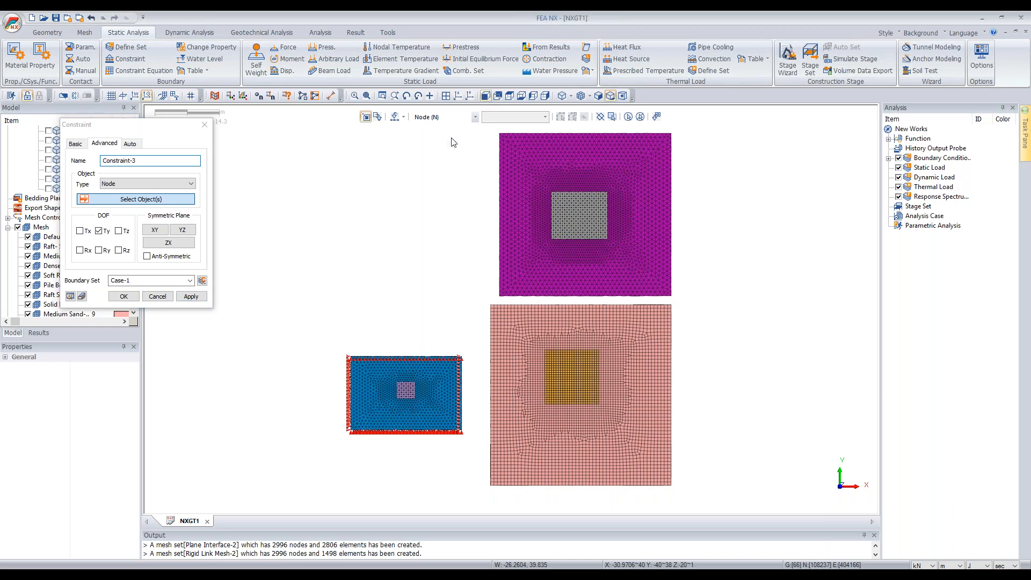
pyautogui.moveTo(179, 382); pyautogui.dragTo(429, 433)
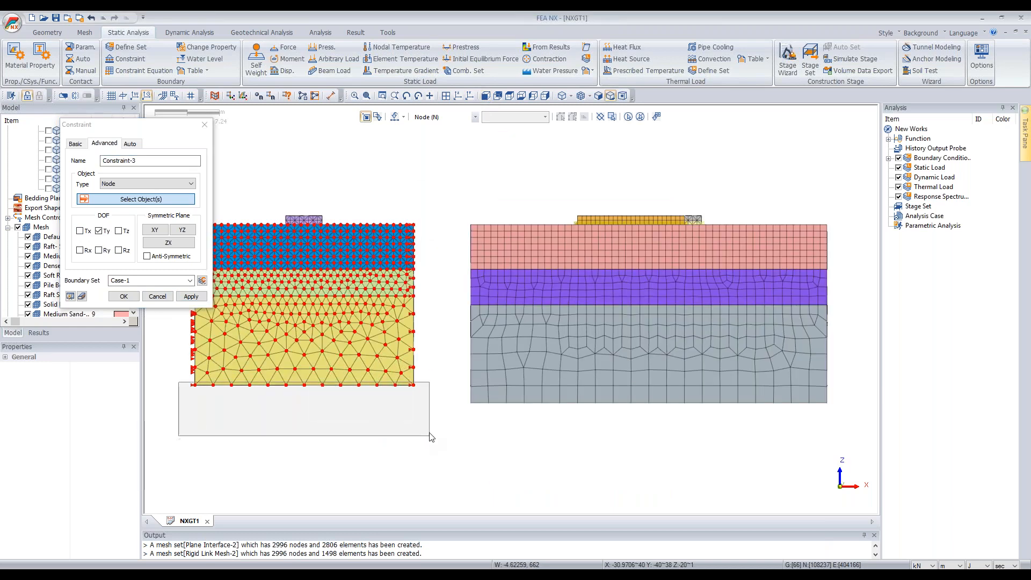
pyautogui.click(80, 231)
pyautogui.click(119, 231)
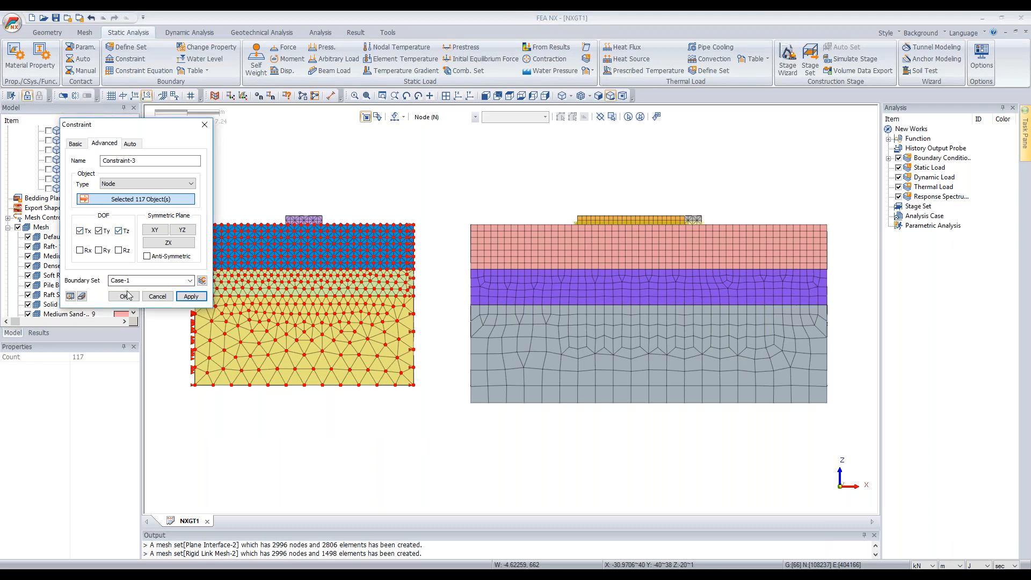
pyautogui.click(189, 297)
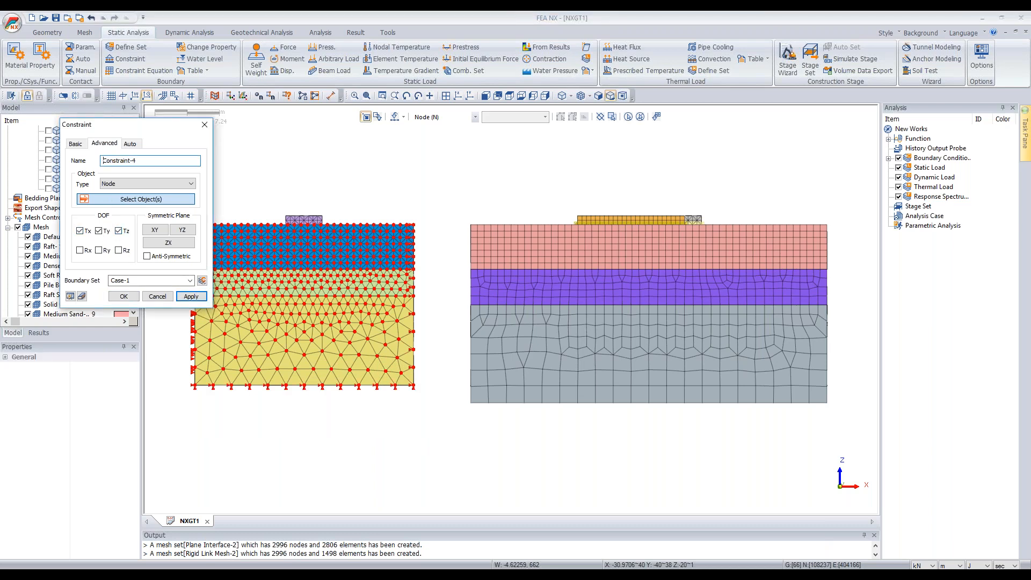
# Step: Create a constraint in new boundary set Case-2 with only Tx fixed on both X-side faces of the pink-topped soil block
pyautogui.click(154, 280)
pyautogui.click(511, 97)
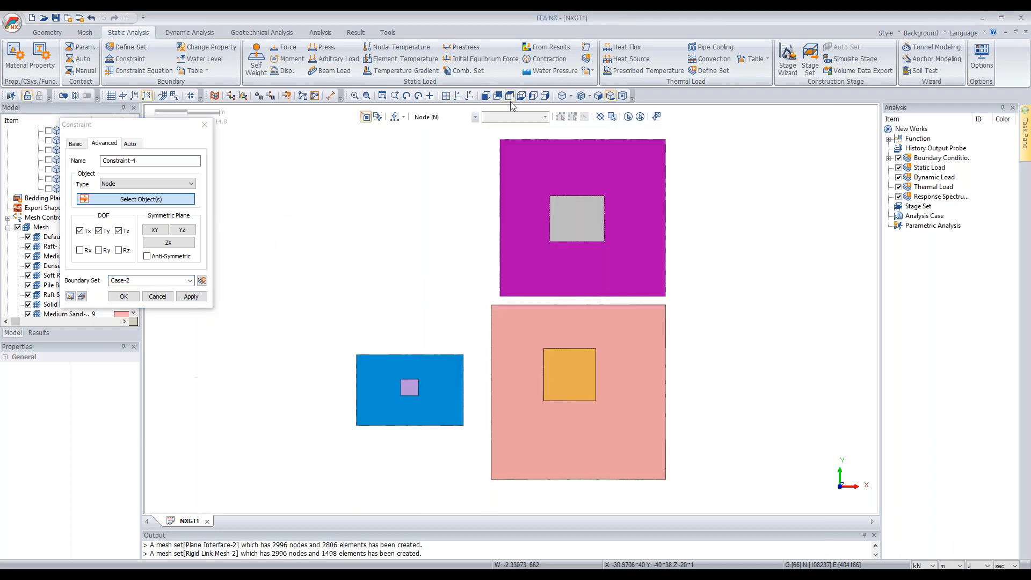
pyautogui.moveTo(475, 284); pyautogui.dragTo(493, 511)
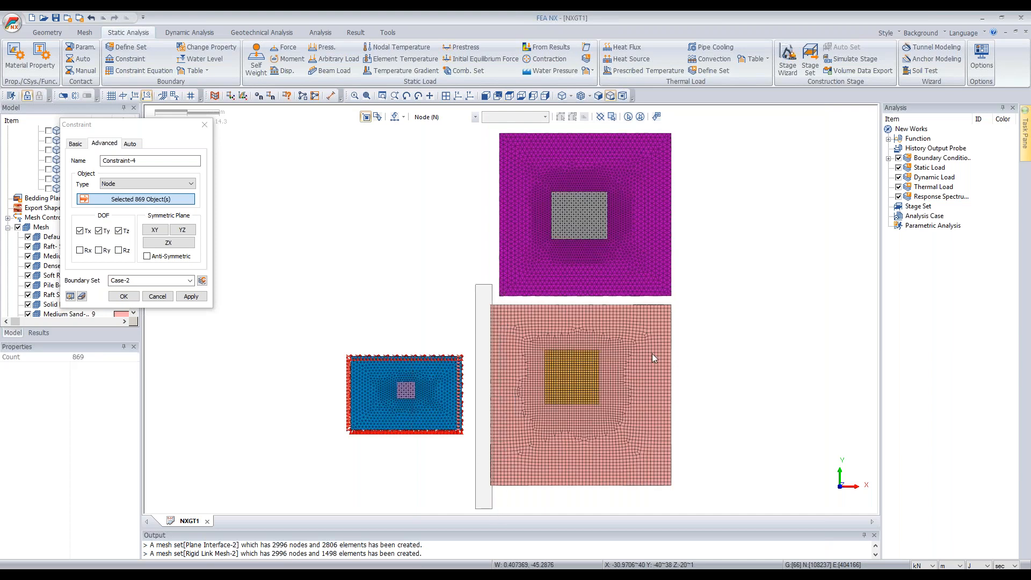
pyautogui.moveTo(670, 298); pyautogui.dragTo(735, 542)
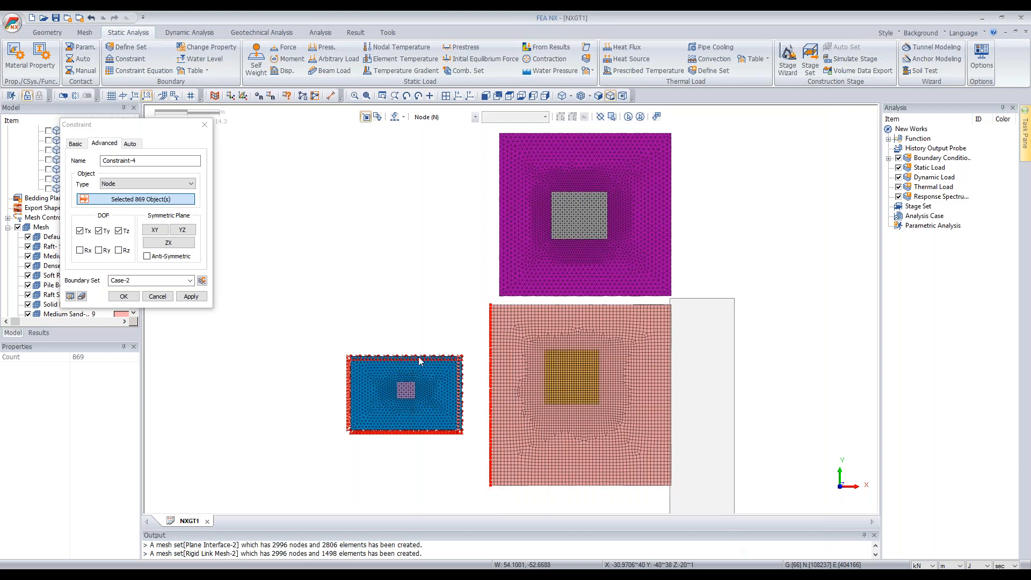
pyautogui.click(119, 231)
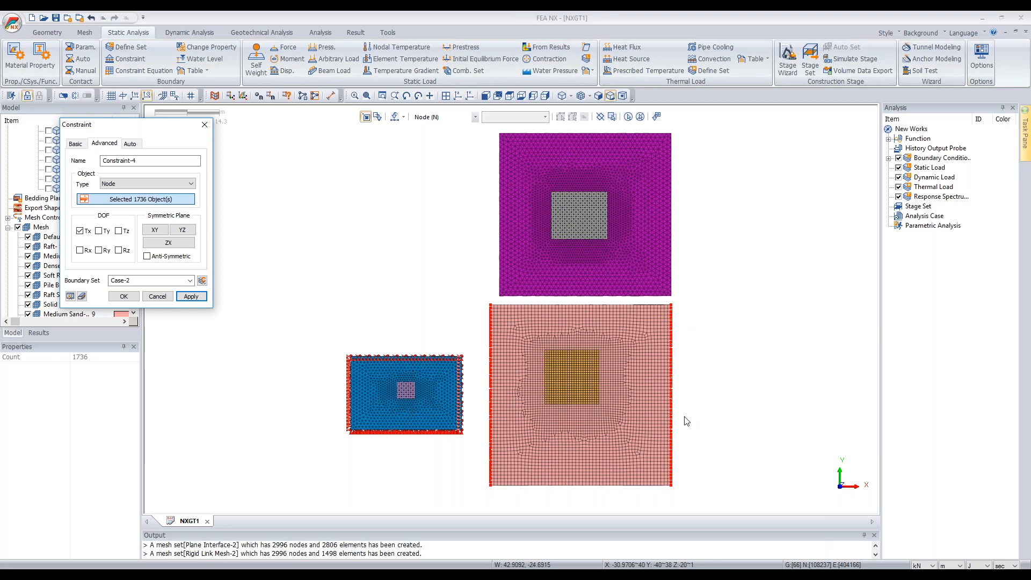
pyautogui.click(191, 296)
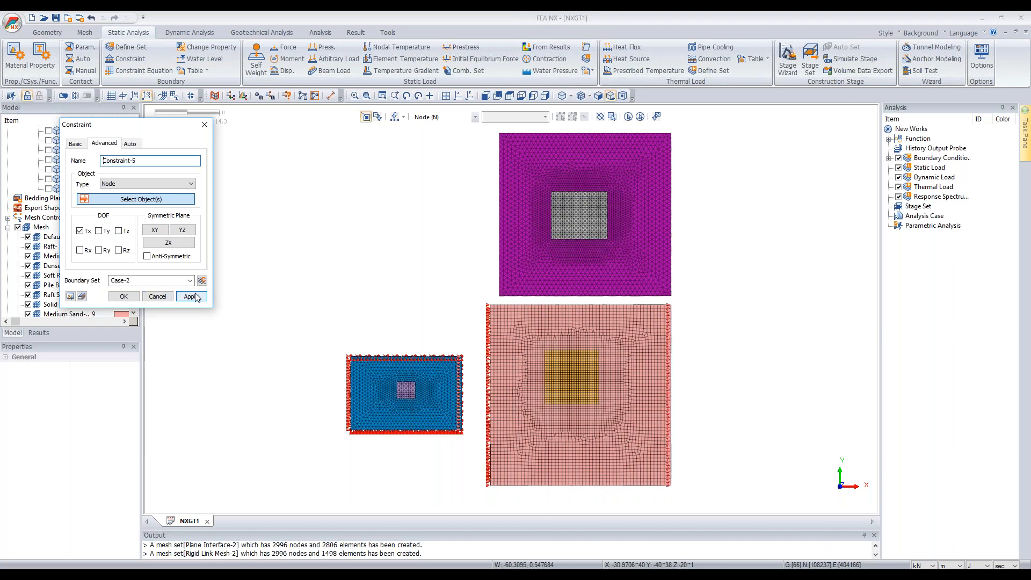
# Step: Create a constraint with only Ty fixed for the nodes on both Y-side faces of the pink-topped soil block, in Case-2
pyautogui.scroll(3, 483, 305)
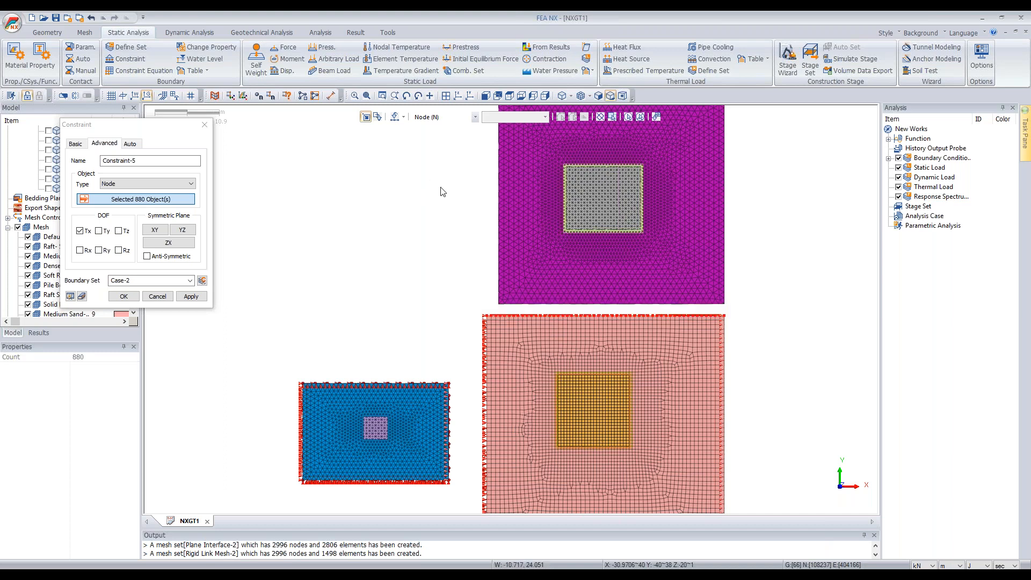
pyautogui.scroll(-2, 443, 192)
pyautogui.scroll(1, 467, 449)
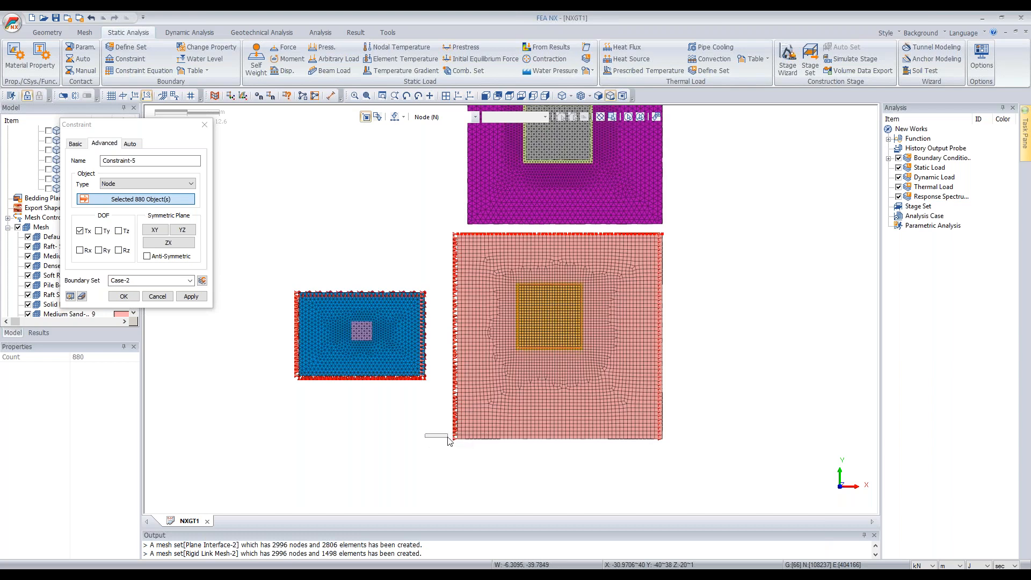
pyautogui.moveTo(611, 475); pyautogui.dragTo(586, 460)
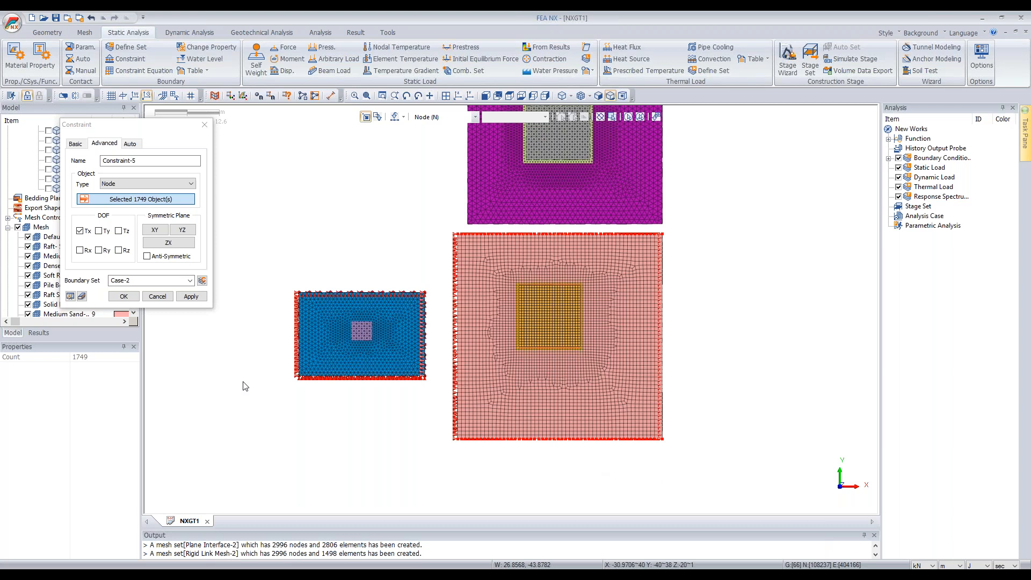
pyautogui.click(112, 231)
pyautogui.click(192, 296)
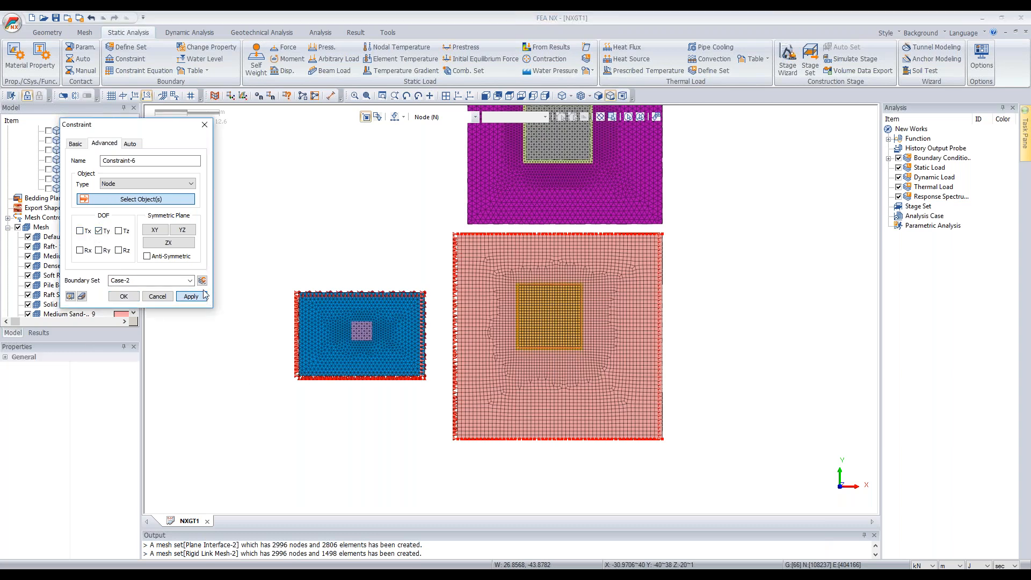
# Step: Create a constraint fixing Tx, Ty and Tz for the base nodes of the pink-topped soil block, in boundary set Case-2
pyautogui.click(547, 97)
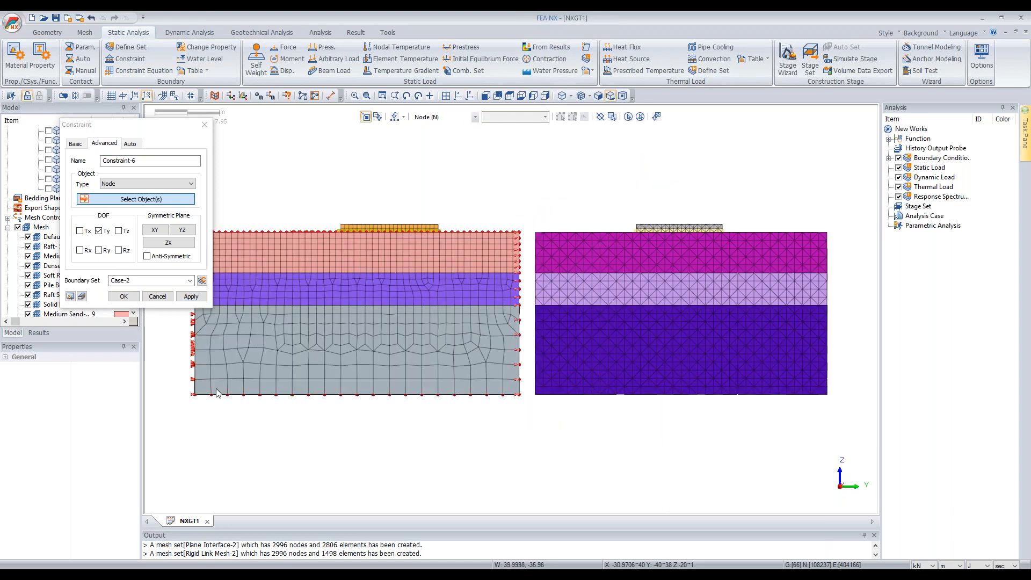
pyautogui.moveTo(185, 394)
pyautogui.mouseDown()
pyautogui.moveTo(543, 431)
pyautogui.moveTo(521, 425)
pyautogui.mouseUp()
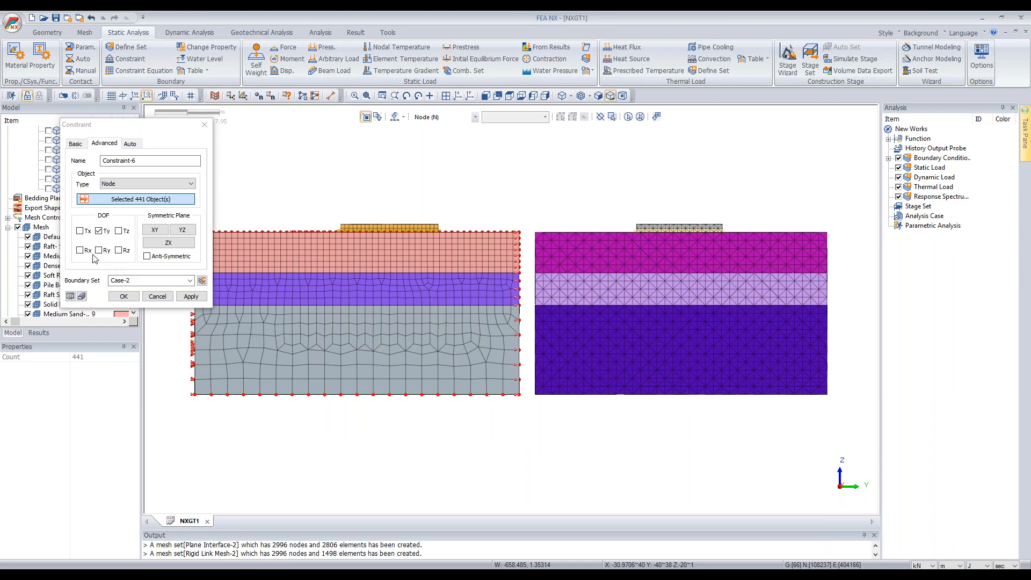
pyautogui.click(82, 232)
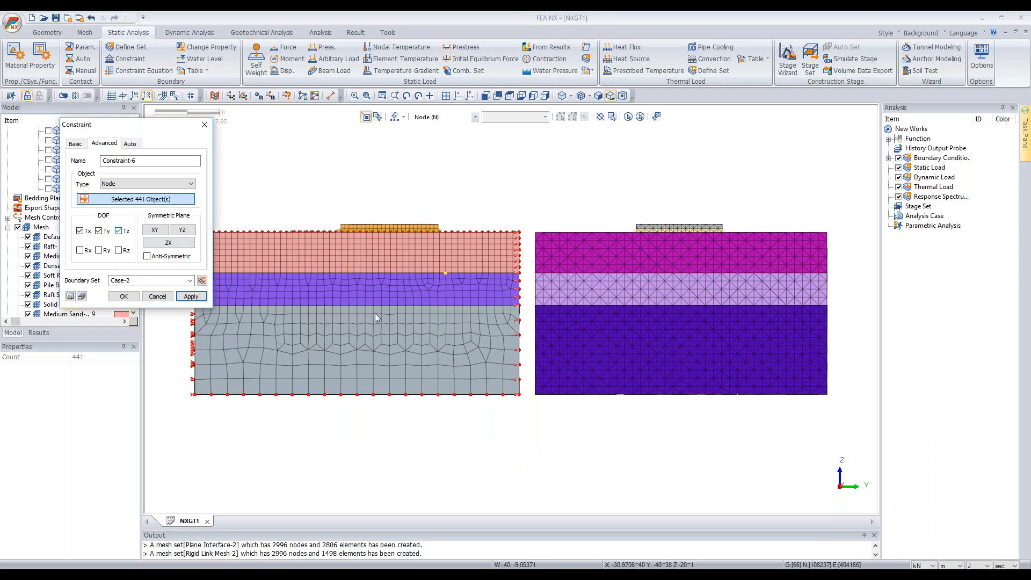
pyautogui.scroll(-1, 407, 312)
pyautogui.scroll(-2, 485, 294)
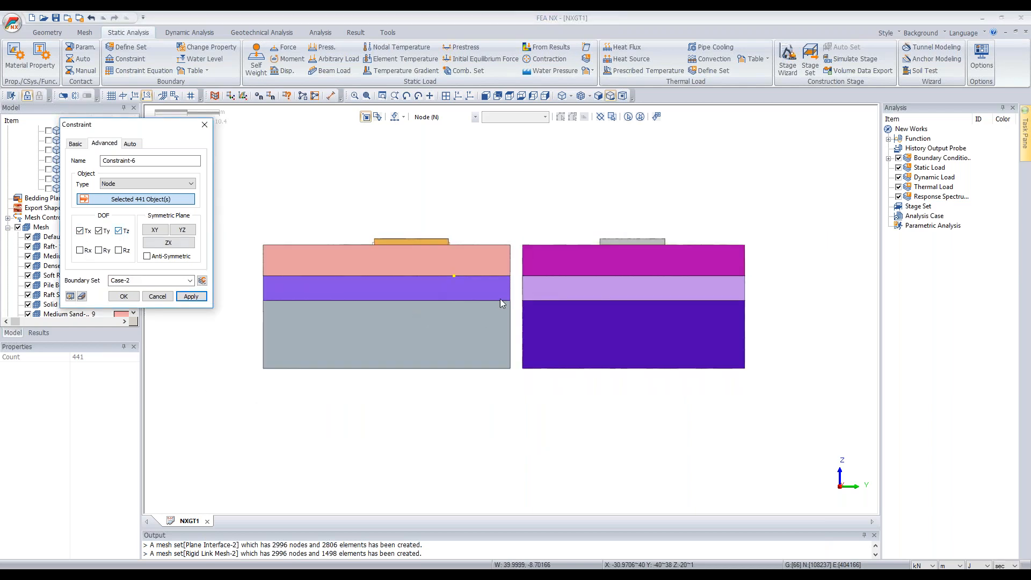
pyautogui.moveTo(534, 163); pyautogui.dragTo(491, 108, button='middle')
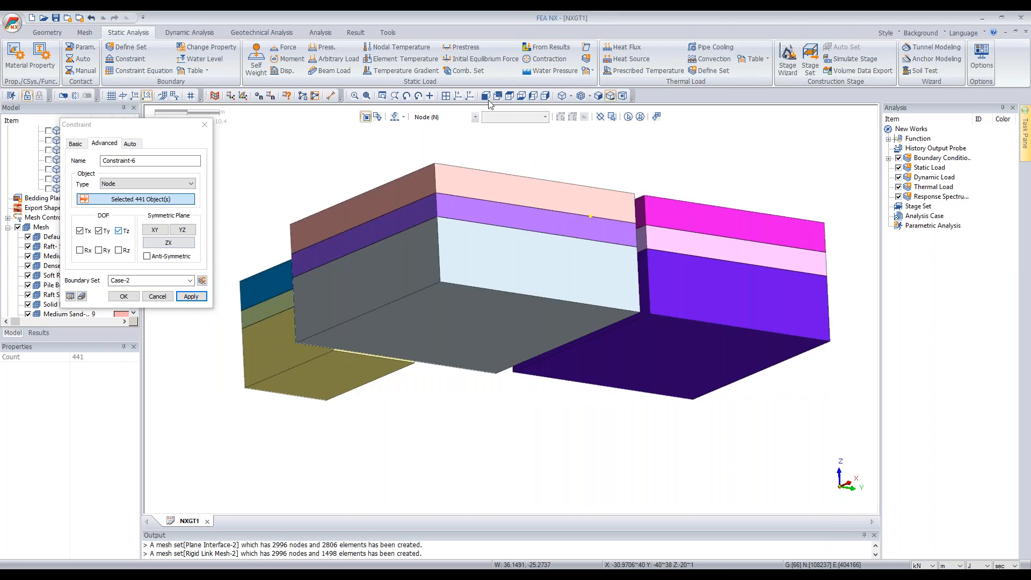
pyautogui.click(190, 297)
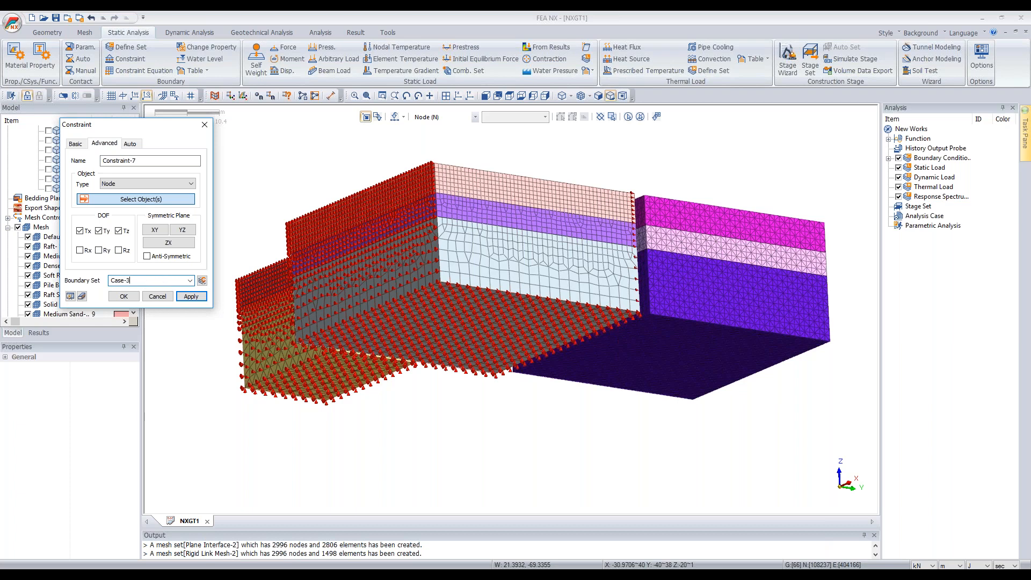
# Step: Create a constraint in new boundary set Case-3 fixing Tx, Ty and Tz for the base nodes of the magenta-topped soil block
pyautogui.click(548, 95)
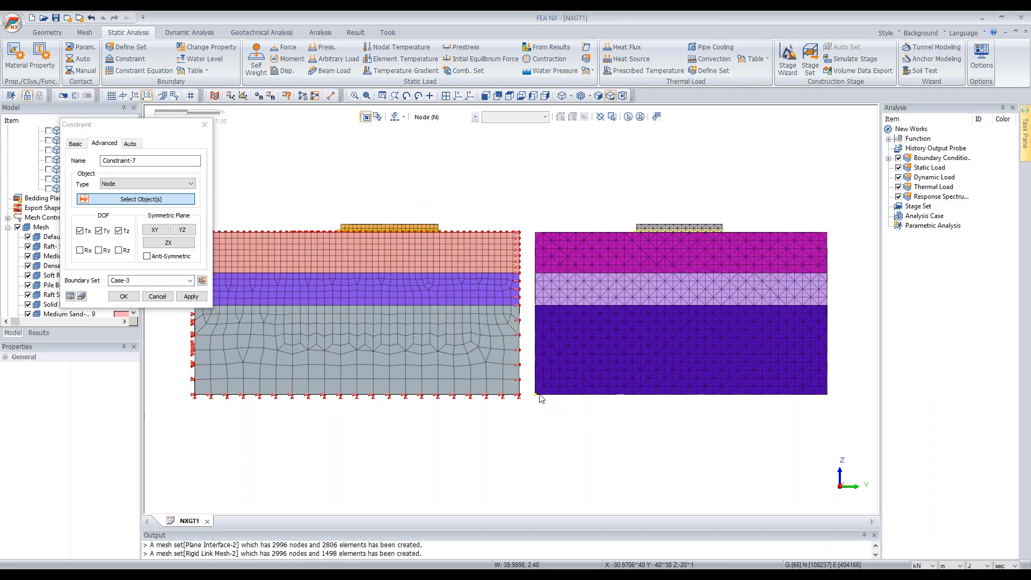
pyautogui.moveTo(532, 391); pyautogui.dragTo(845, 429)
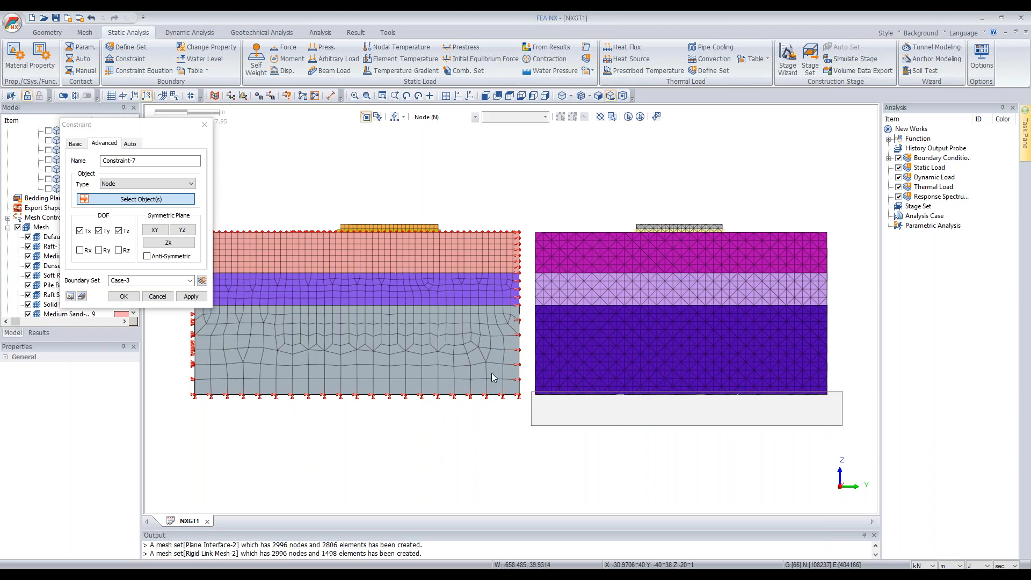
pyautogui.click(191, 297)
# Step: Create a constraint with only Ty fixed for the nodes on both Y-side faces of the magenta-topped soil block, in Case-3
pyautogui.moveTo(528, 222); pyautogui.dragTo(539, 445)
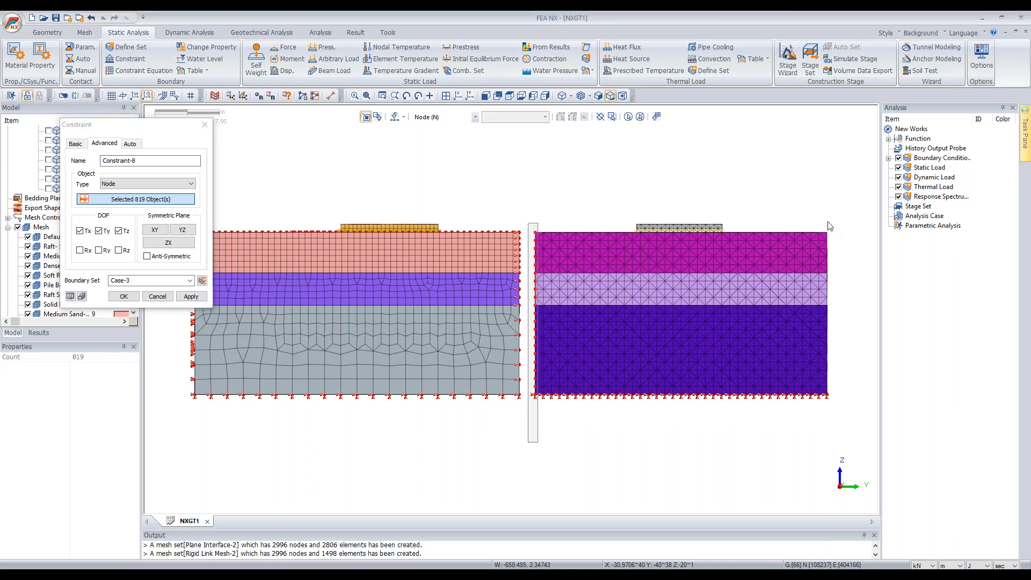
pyautogui.moveTo(824, 226); pyautogui.dragTo(886, 469)
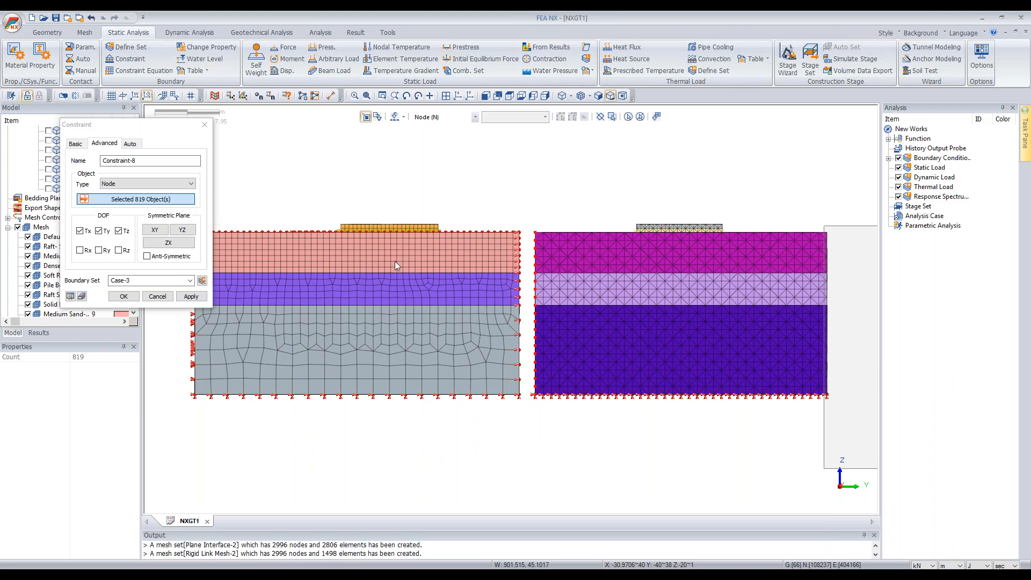
pyautogui.click(81, 232)
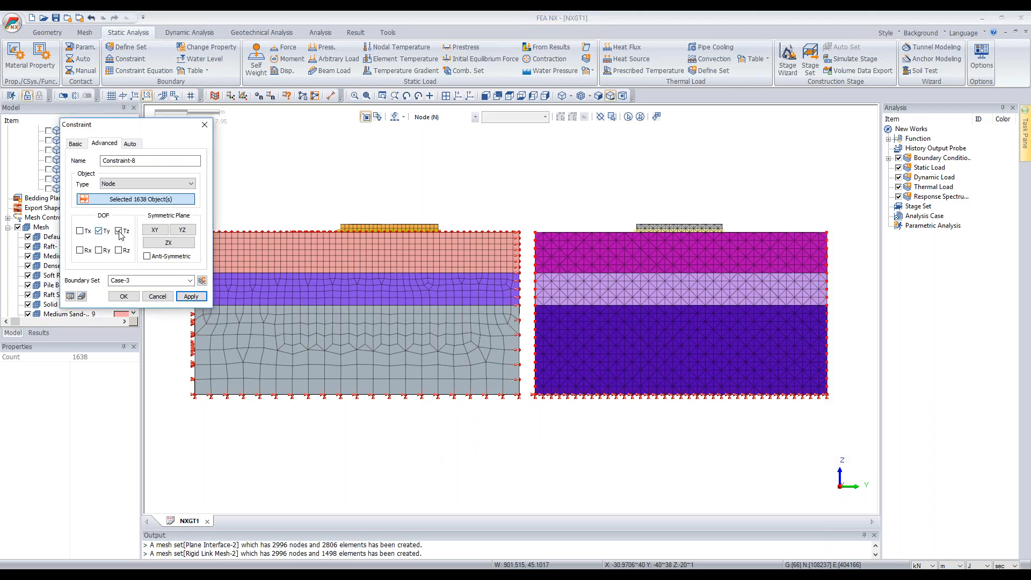
pyautogui.click(192, 296)
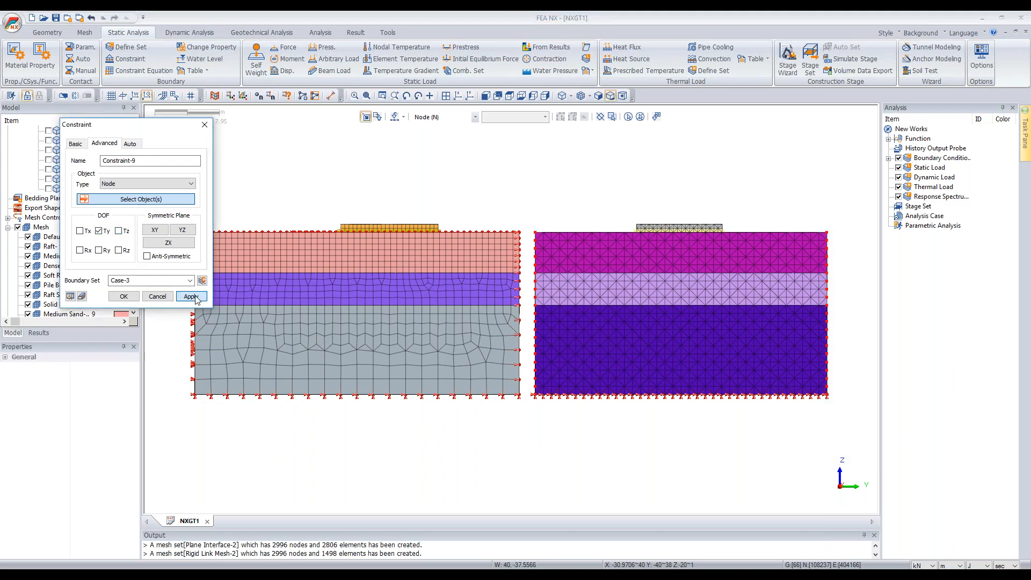
# Step: Create a constraint with only Tx fixed for the nodes on both X-side faces of the magenta-topped soil block, in Case-3
pyautogui.click(510, 97)
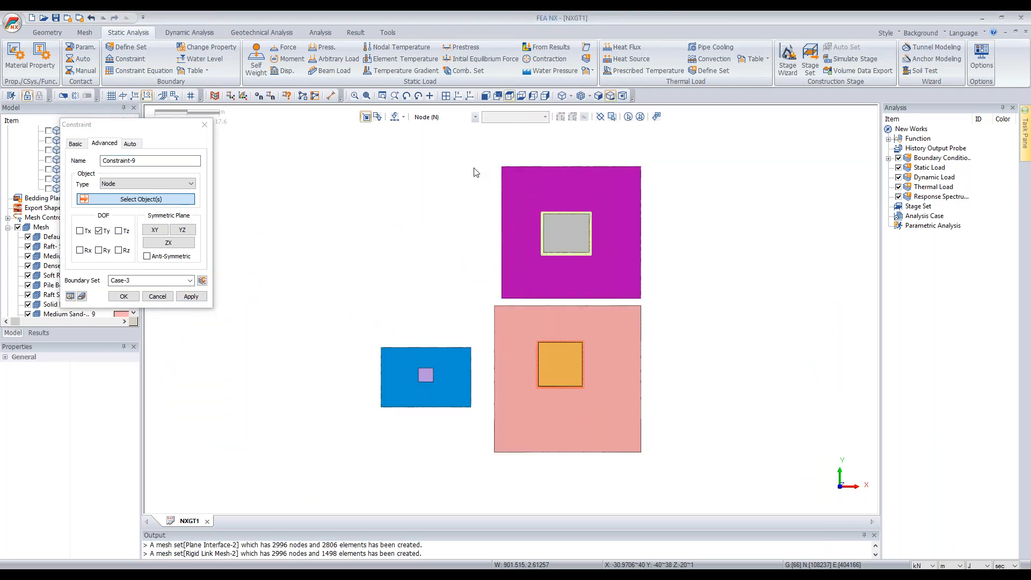
pyautogui.scroll(2, 477, 166)
pyautogui.scroll(-2, 490, 162)
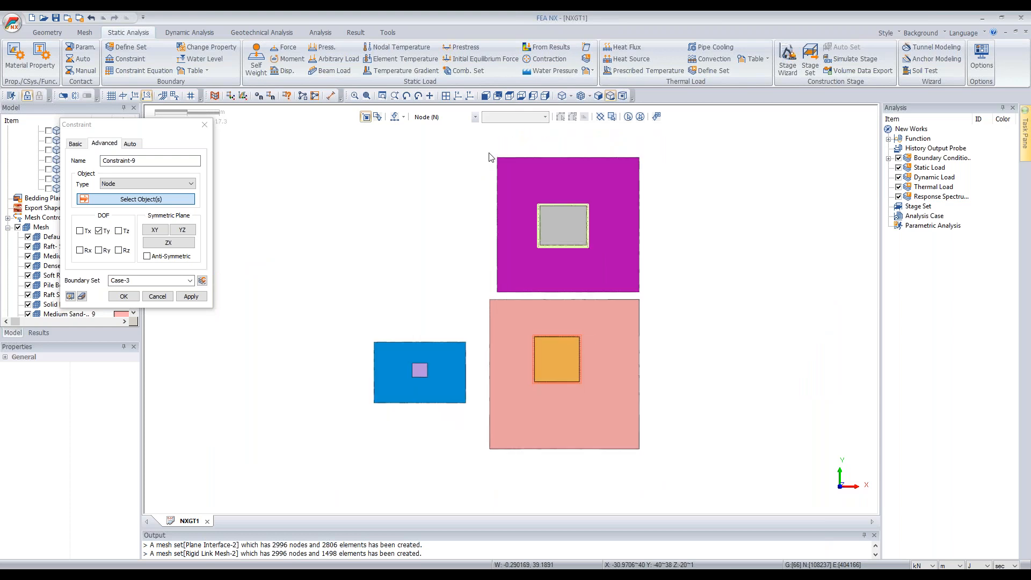
pyautogui.moveTo(490, 145); pyautogui.dragTo(499, 299)
pyautogui.moveTo(643, 156); pyautogui.dragTo(638, 156)
pyautogui.moveTo(664, 261); pyautogui.dragTo(665, 290)
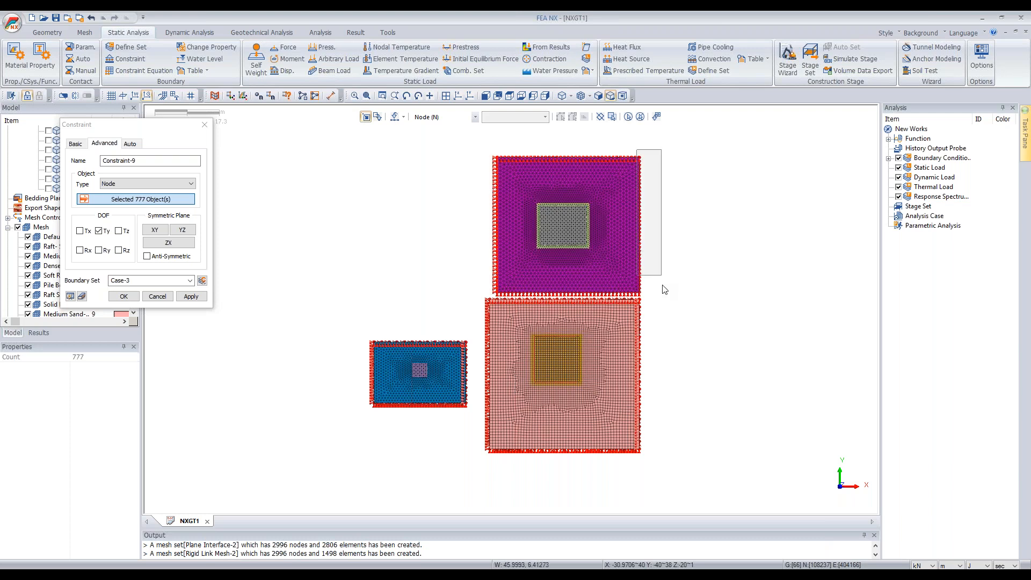
pyautogui.moveTo(629, 188); pyautogui.dragTo(638, 149)
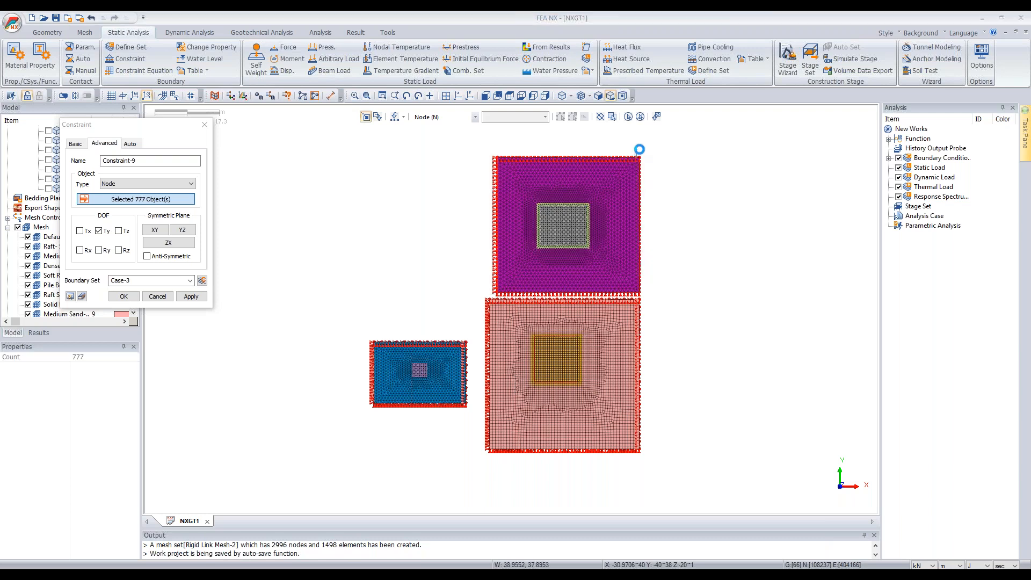
pyautogui.click(840, 161)
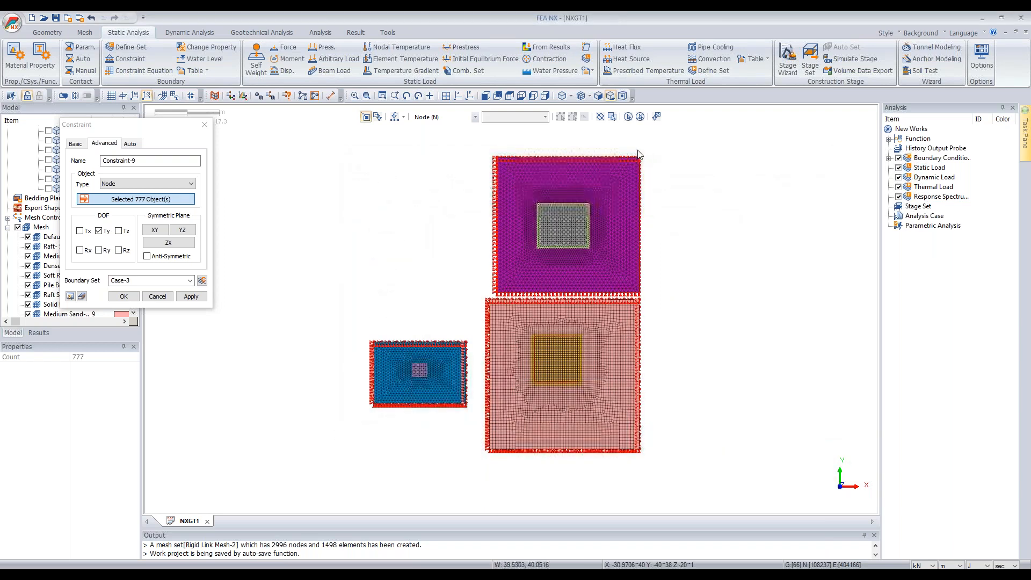
pyautogui.moveTo(637, 150); pyautogui.dragTo(687, 303)
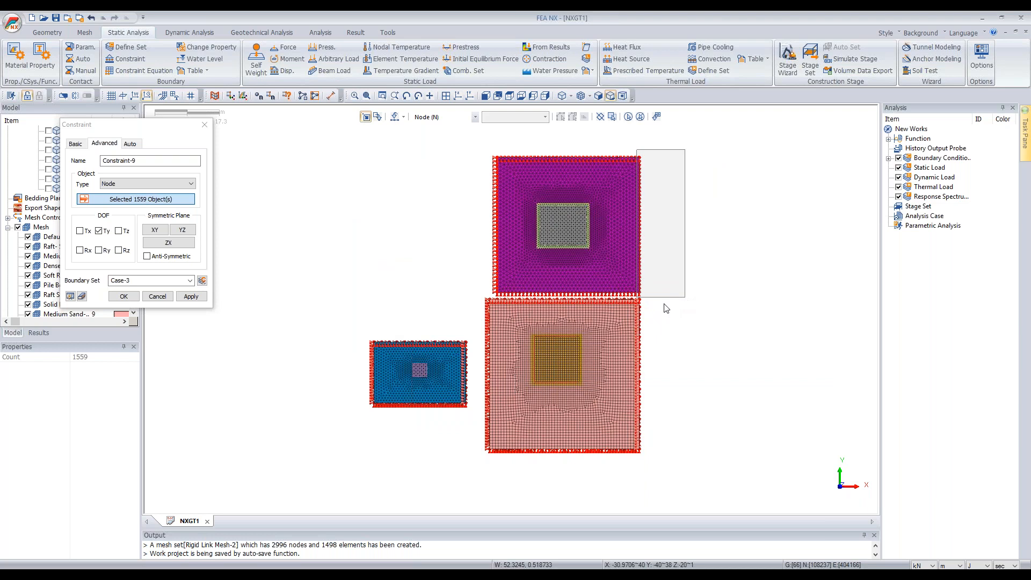
pyautogui.click(99, 230)
pyautogui.click(80, 230)
pyautogui.click(121, 299)
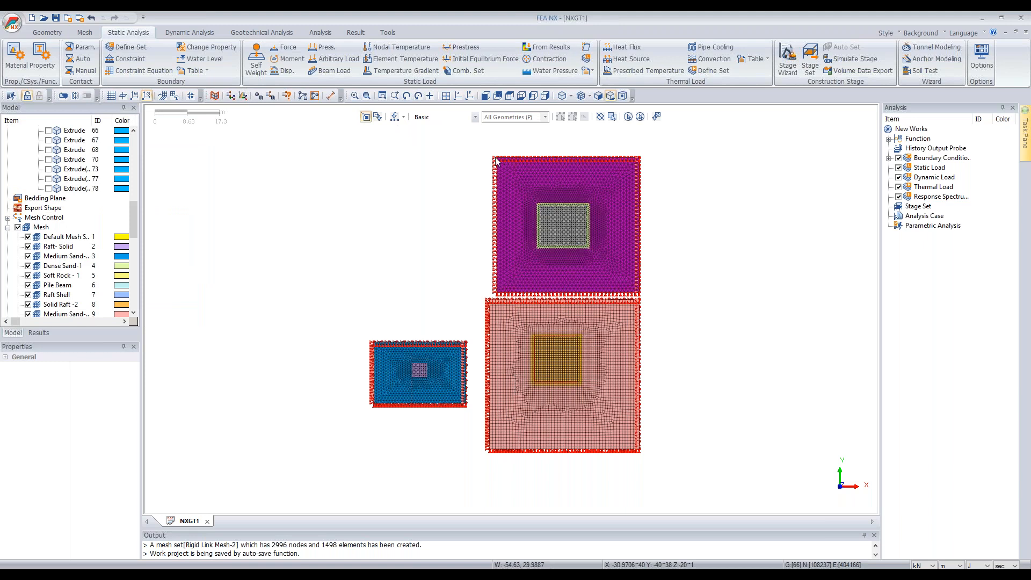
# Step: Start a new analysis case with the Nonlinear Static solution type and the title "Voumetric piles"
pyautogui.click(458, 96)
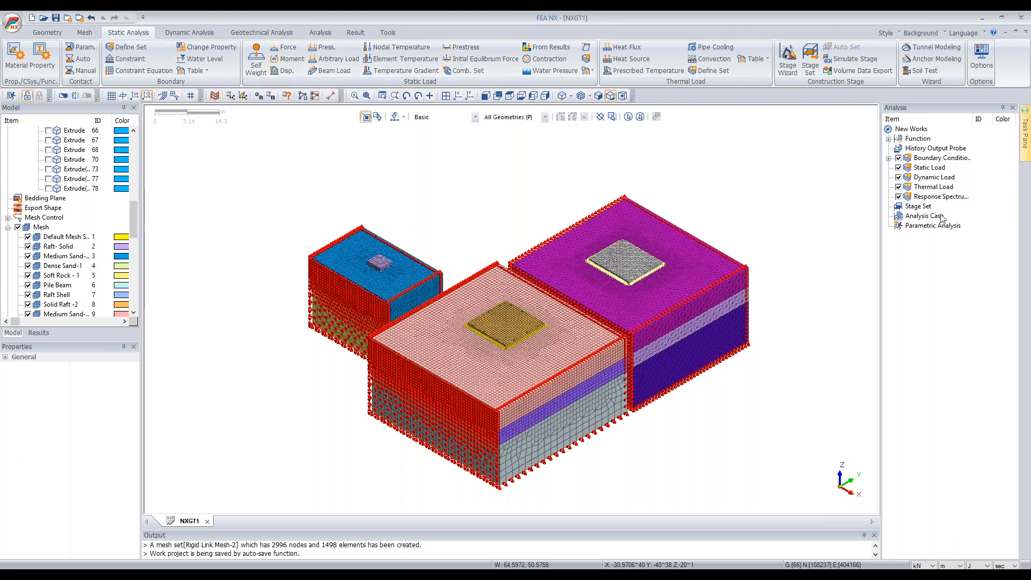
pyautogui.rightClick(925, 215)
pyautogui.click(958, 222)
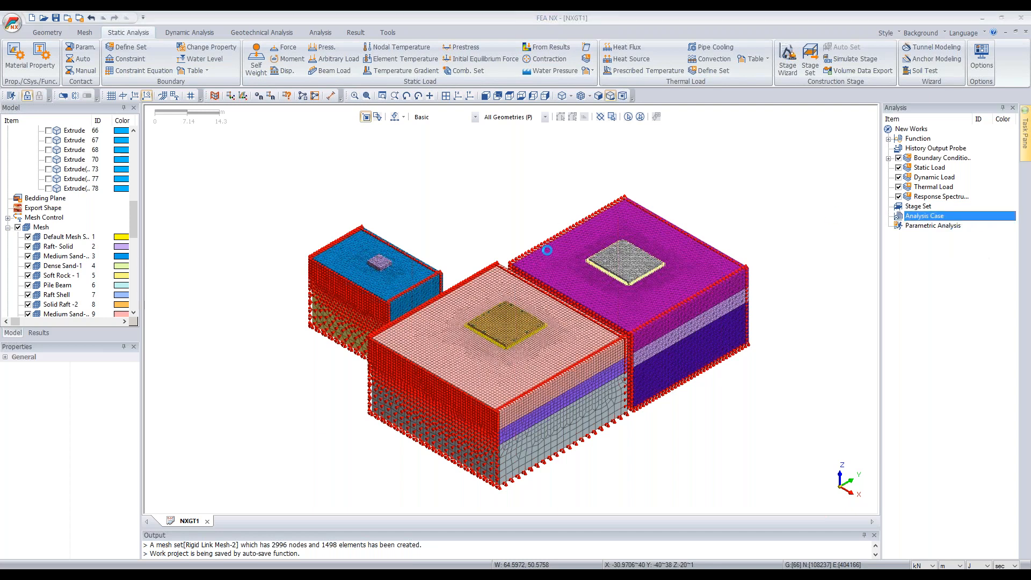
pyautogui.click(474, 180)
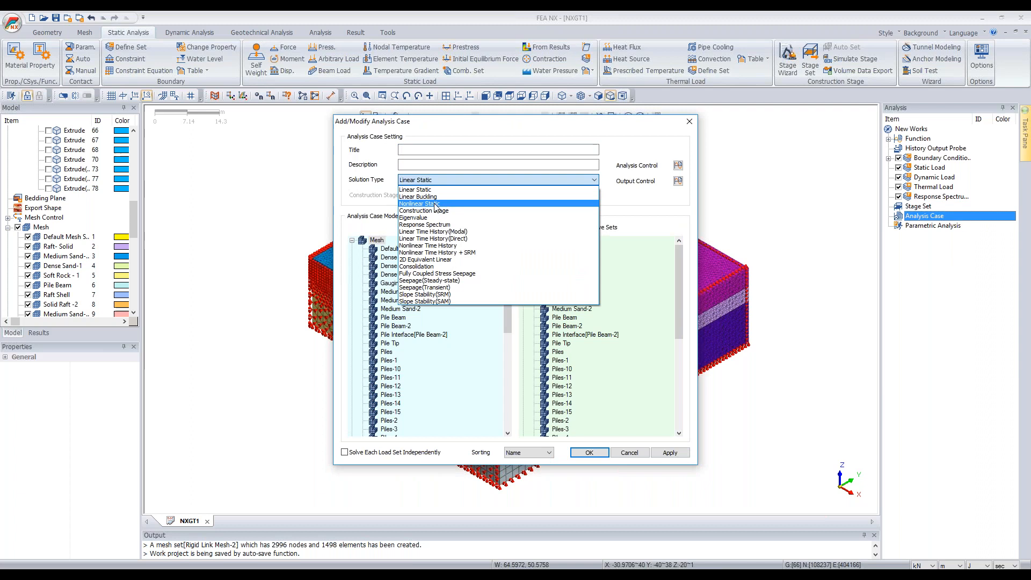
pyautogui.click(434, 197)
pyautogui.click(438, 151)
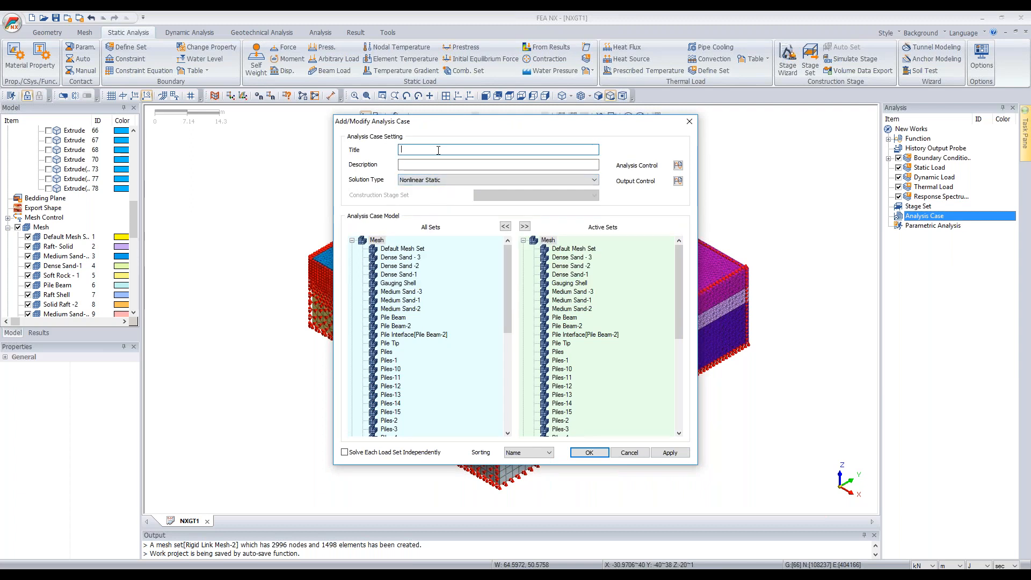
pyautogui.write('Voi')
pyautogui.write('lu')
pyautogui.press('BackSpace')
pyautogui.press('BackSpace')
pyautogui.write('metric piles')
# Step: Empty the case's active sets and activate the soil meshes Dense Sand - 3, Medium Sand -3 and Soft Rock-3
pyautogui.click(506, 226)
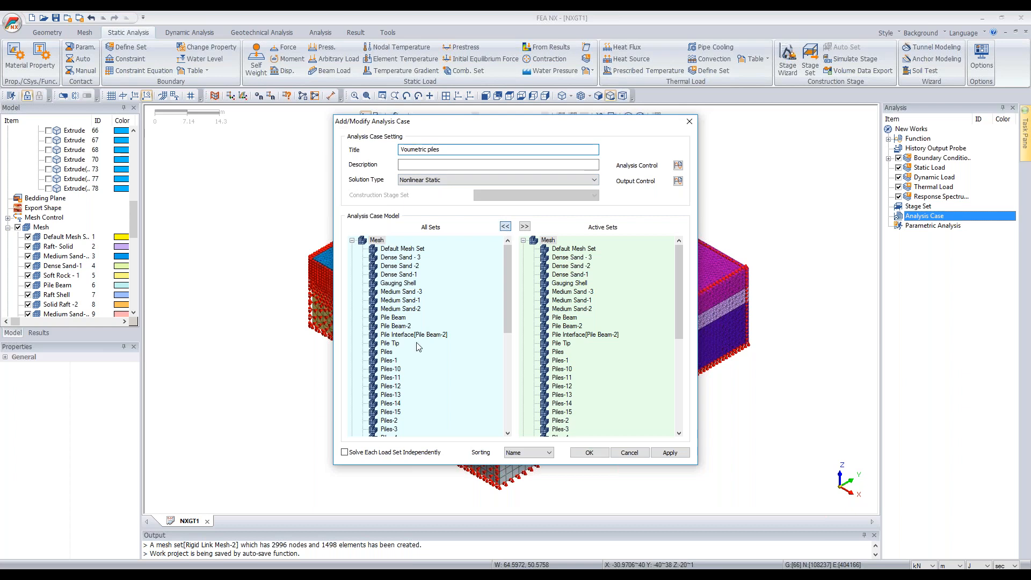
pyautogui.click(411, 258)
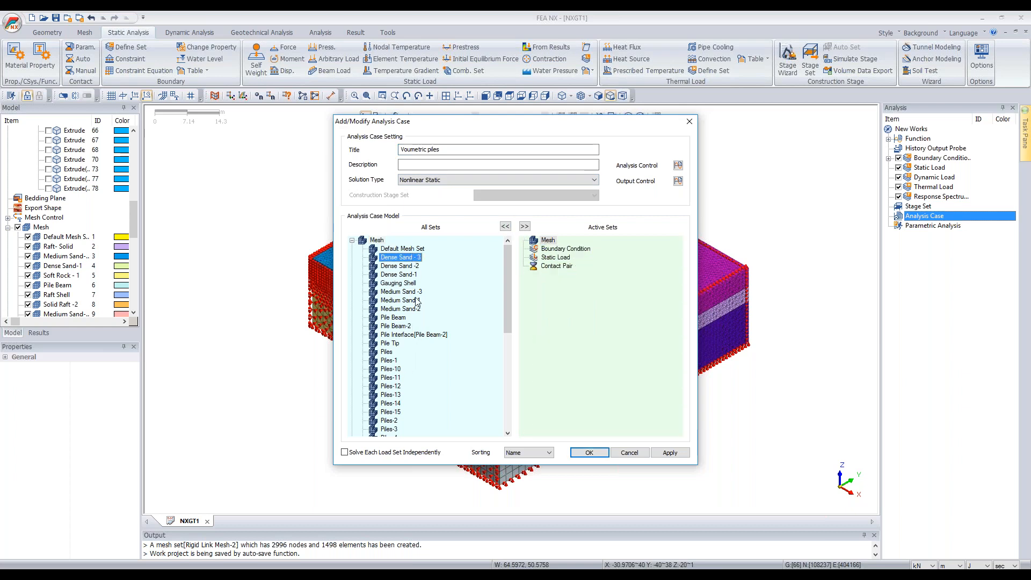
pyautogui.keyDown('ctrl'); pyautogui.click(415, 292); pyautogui.keyUp('ctrl')
pyautogui.scroll(-2, 406, 329)
pyautogui.scroll(-5, 407, 365)
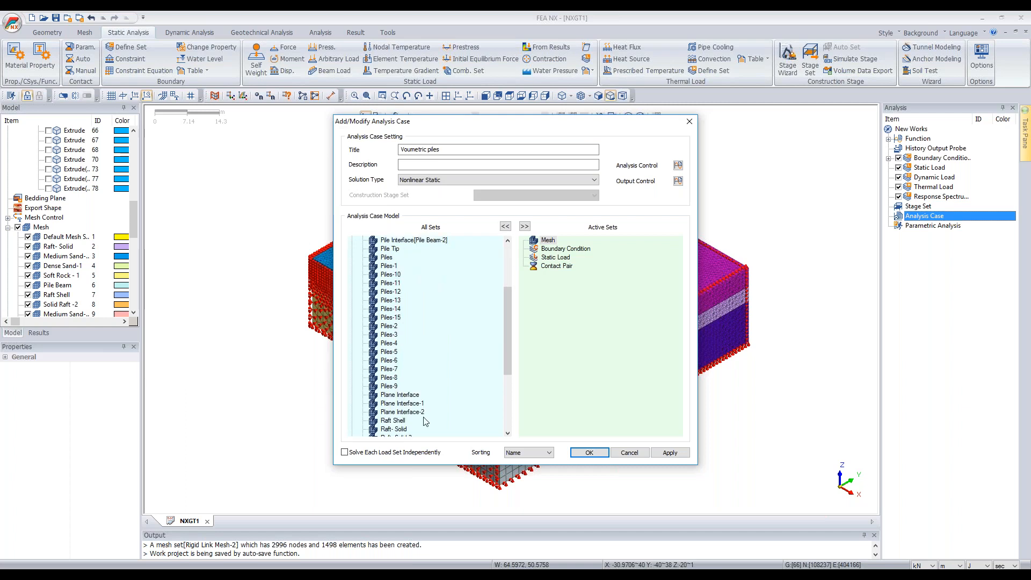
pyautogui.moveTo(406, 410); pyautogui.dragTo(624, 371)
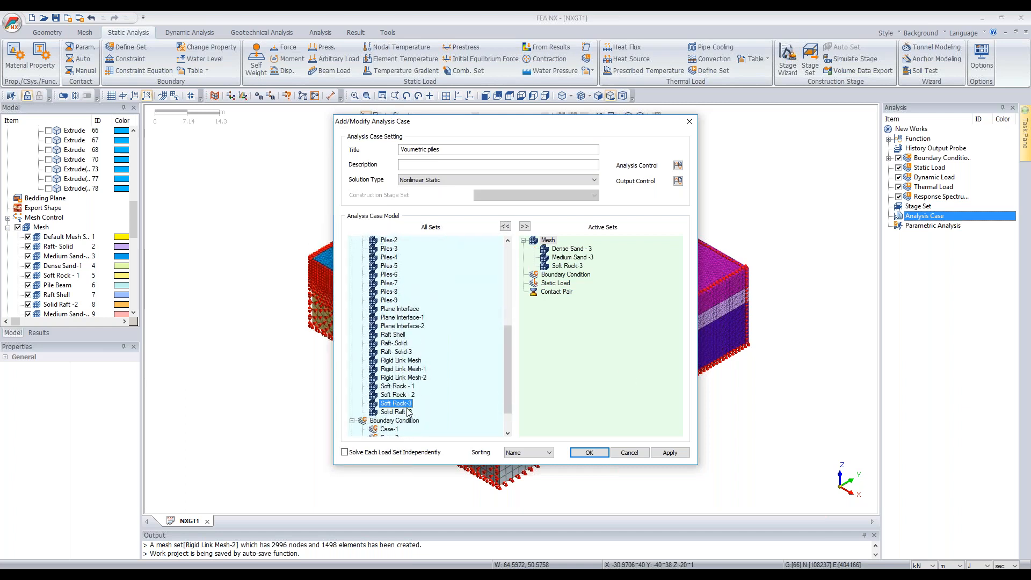
# Step: Add the Plane Interface-1 and Plane Interface-2 mesh sets to the active sets
pyautogui.click(410, 327)
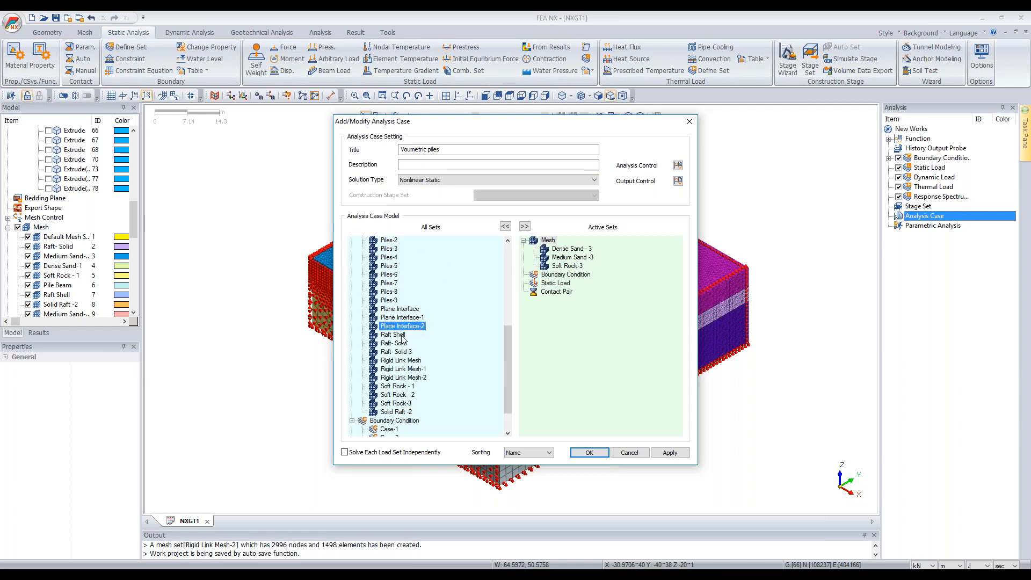
pyautogui.keyDown('ctrl'); pyautogui.click(412, 317); pyautogui.keyUp('ctrl')
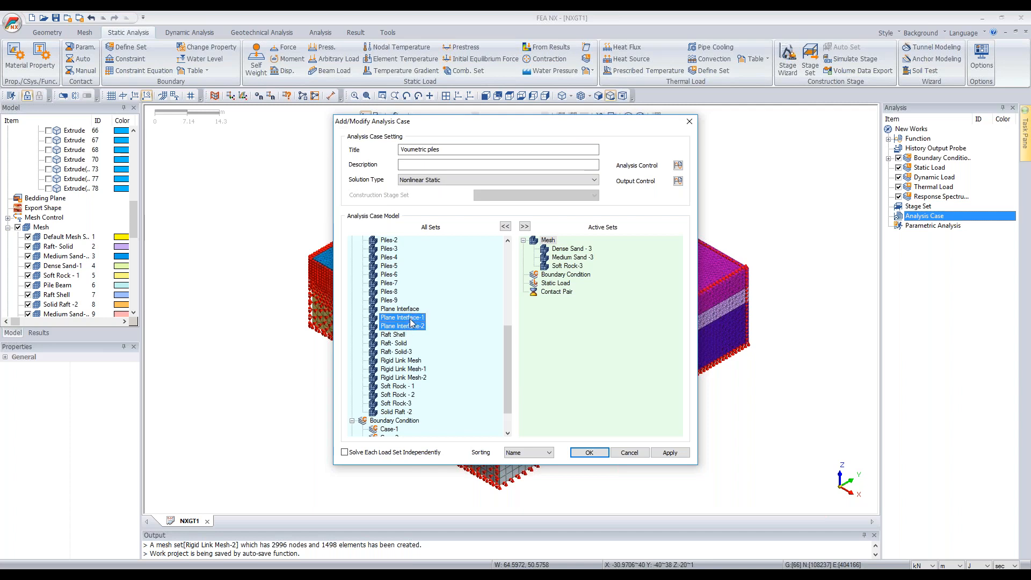
pyautogui.moveTo(414, 322); pyautogui.dragTo(618, 327)
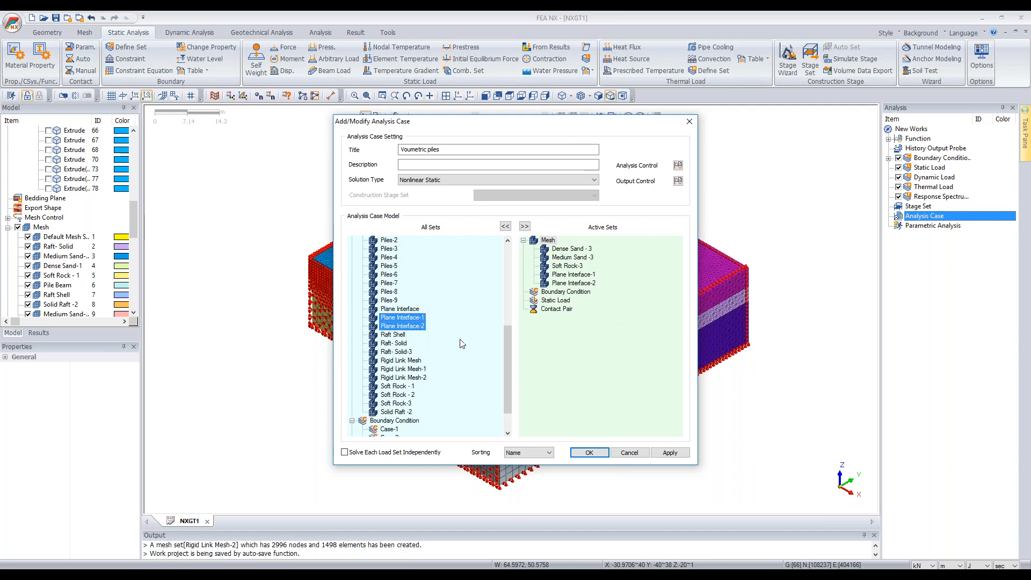
# Step: Add the volumetric pile mesh sets, Piles and Piles-1 through Piles-15, to the active sets
pyautogui.scroll(2, 401, 397)
pyautogui.click(390, 335)
pyautogui.scroll(2, 392, 336)
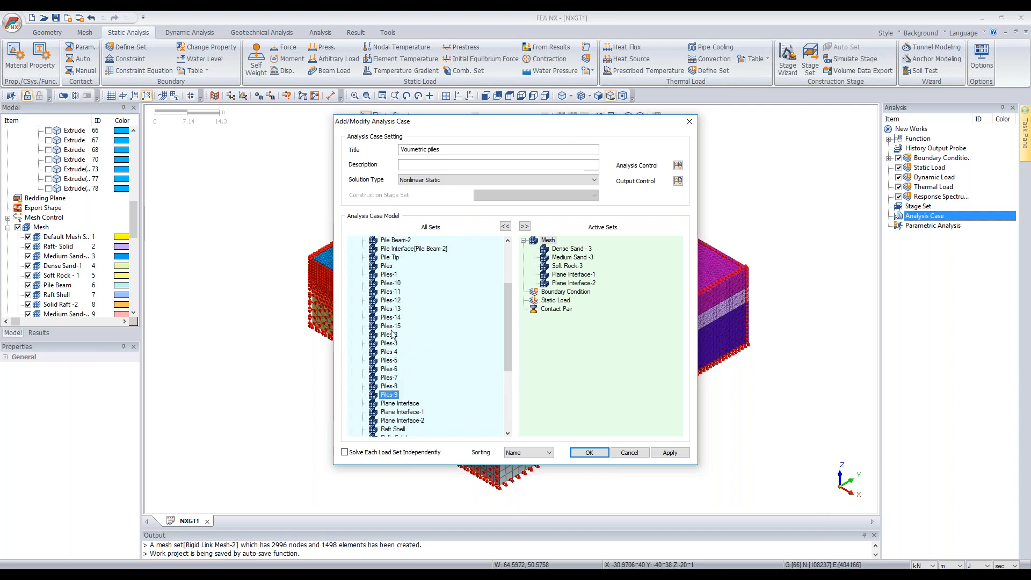
pyautogui.keyDown('shift'); pyautogui.click(386, 267); pyautogui.keyUp('shift')
pyautogui.moveTo(392, 317); pyautogui.dragTo(632, 334)
# Step: Add the Raft- Solid-3 mesh set to the active sets
pyautogui.scroll(-3, 413, 411)
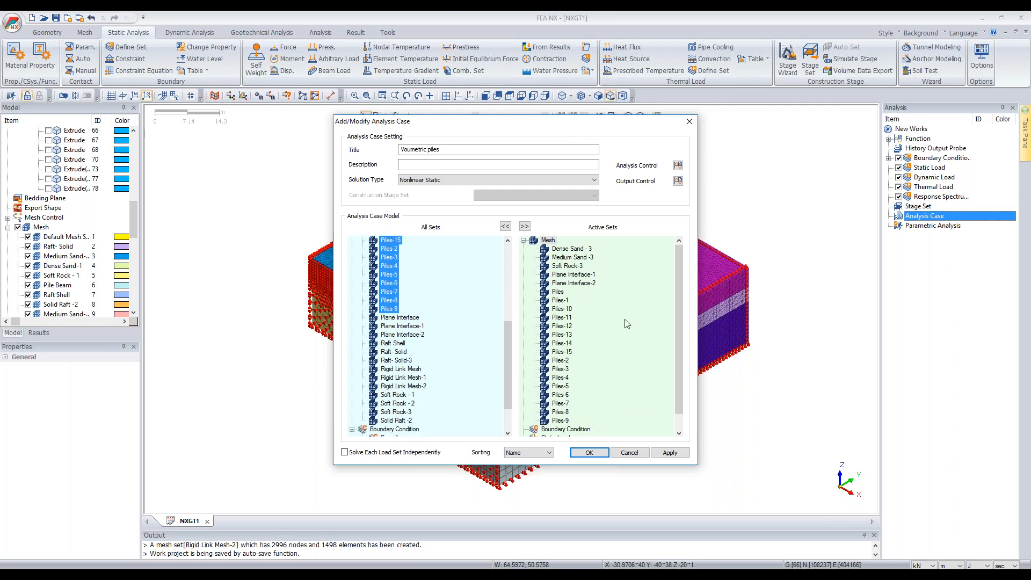
pyautogui.click(411, 420)
pyautogui.scroll(5, 405, 377)
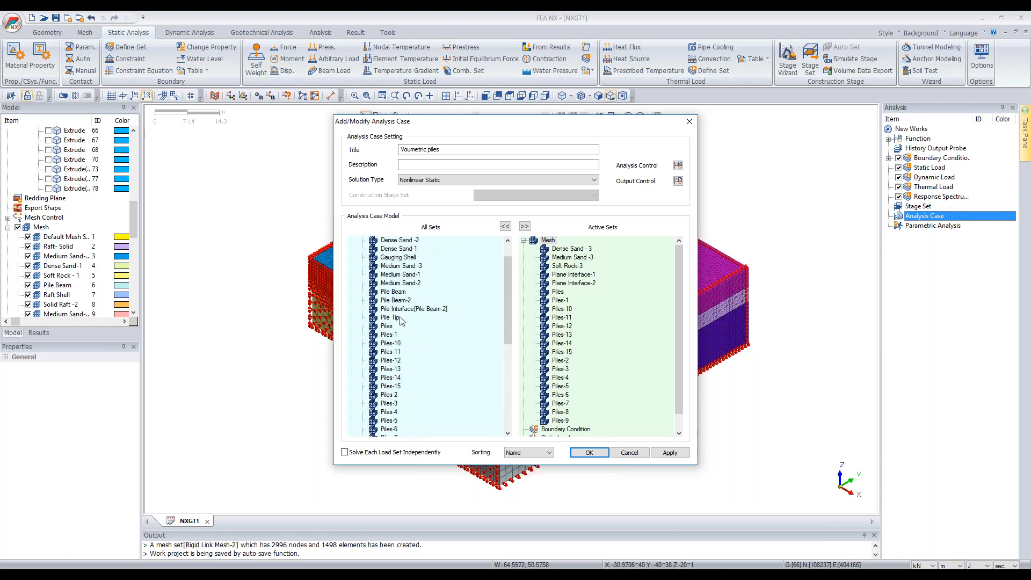
pyautogui.scroll(1, 399, 312)
pyautogui.scroll(-6, 401, 301)
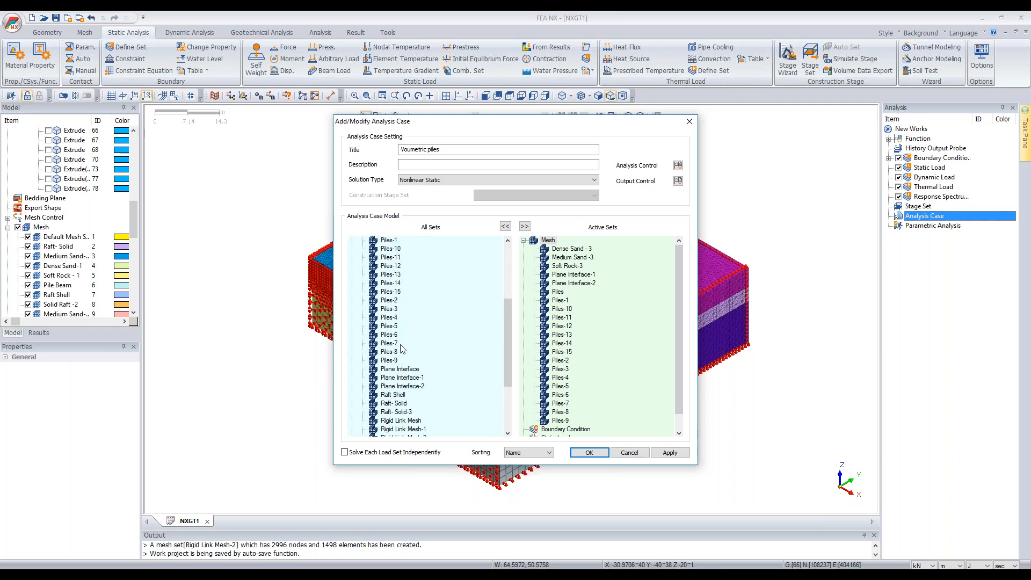
pyautogui.moveTo(398, 371); pyautogui.dragTo(674, 341)
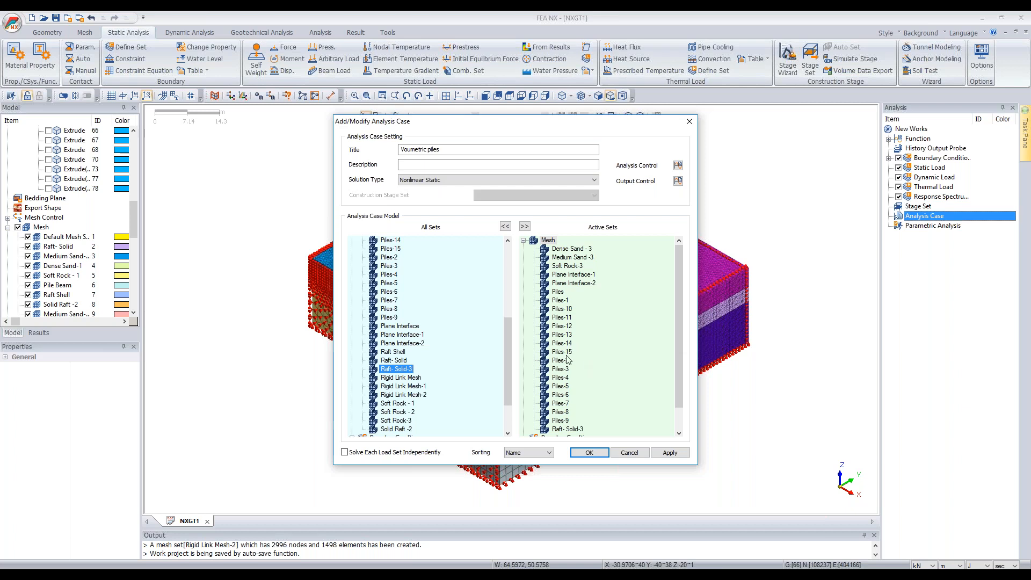
# Step: Activate boundary set Case-3 and save the volumetric piles analysis case
pyautogui.scroll(-1, 559, 365)
pyautogui.scroll(-2, 422, 412)
pyautogui.moveTo(388, 412); pyautogui.dragTo(609, 433)
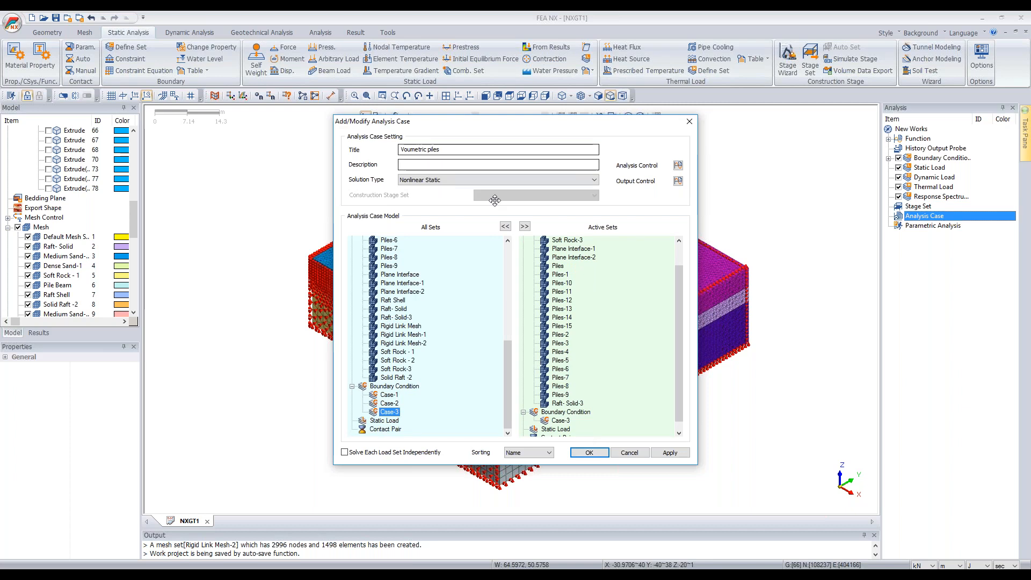
pyautogui.click(589, 454)
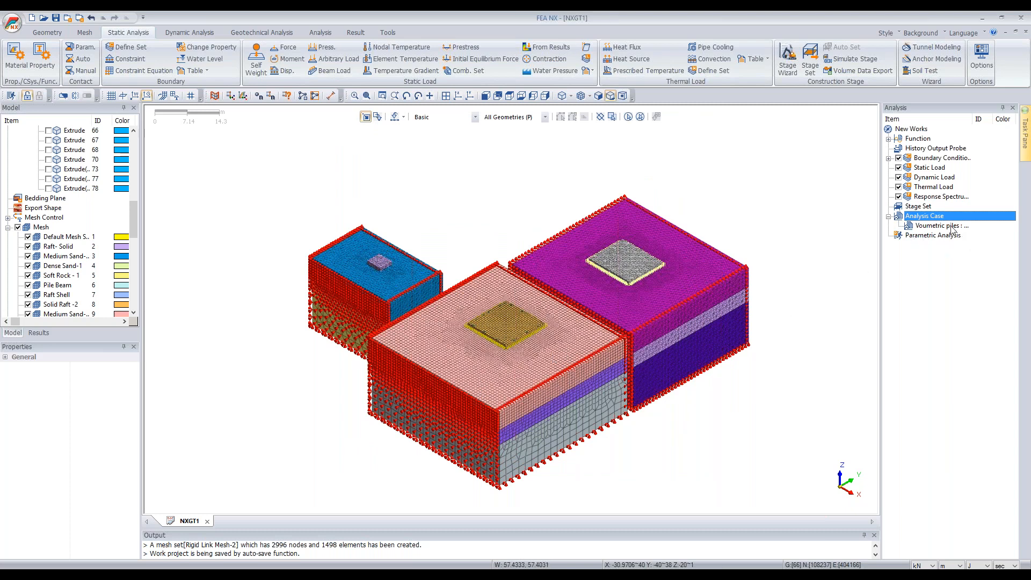
# Step: Start a second analysis case titled "Pile beam plus pile ijnterface"
pyautogui.rightClick(927, 219)
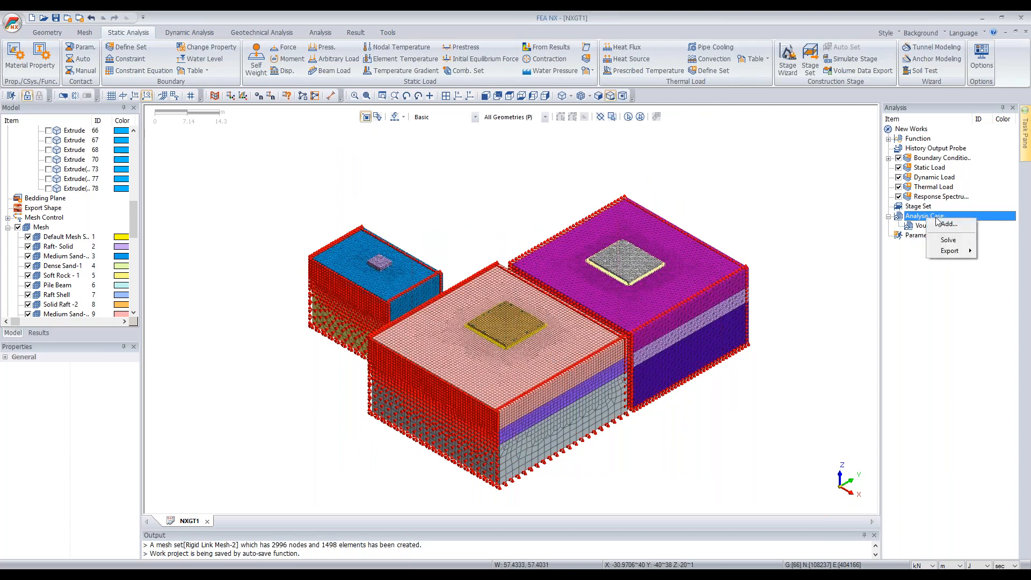
pyautogui.click(940, 225)
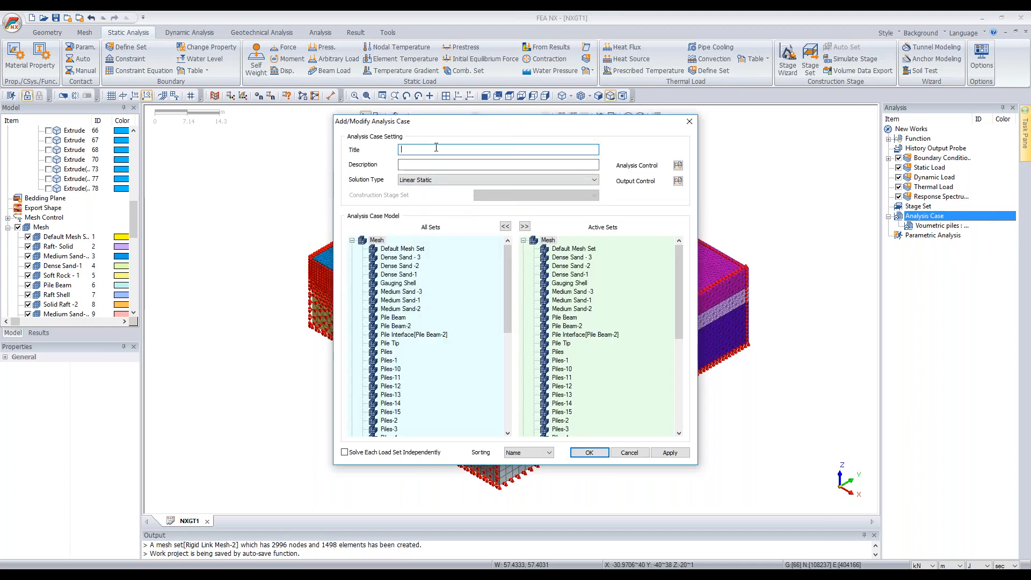
pyautogui.write('Pile')
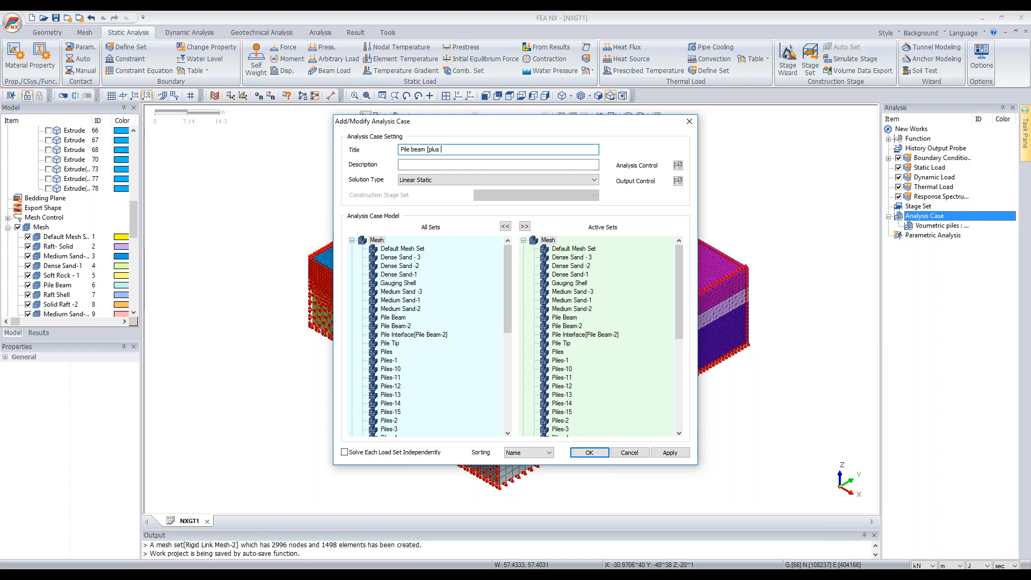
pyautogui.write('beam plus pile ijnterface')
# Step: Empty the pile beam case's active sets and activate Dense Sand -2, Medium Sand-2 and Solid Raft -2
pyautogui.click(505, 226)
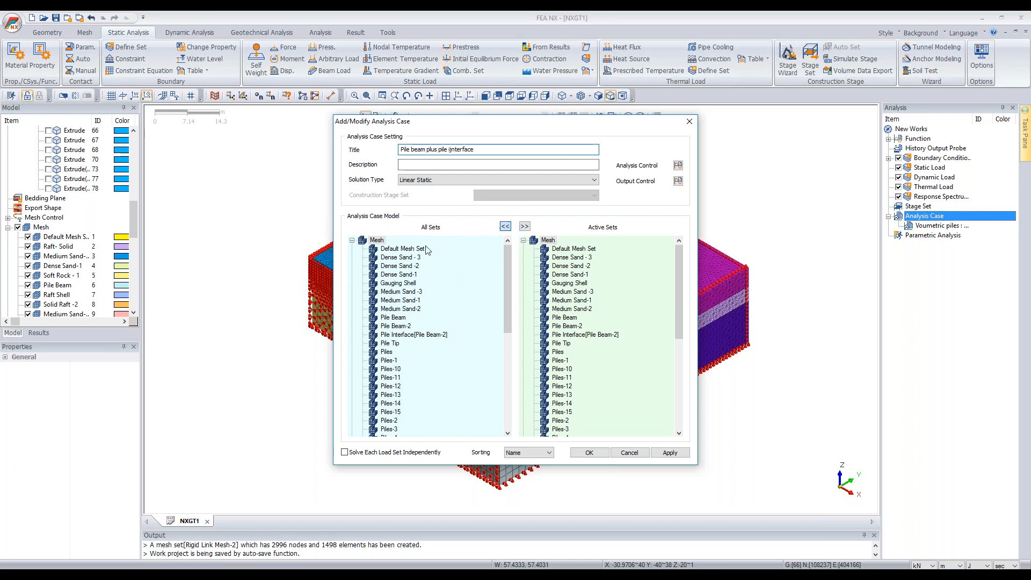
pyautogui.click(395, 267)
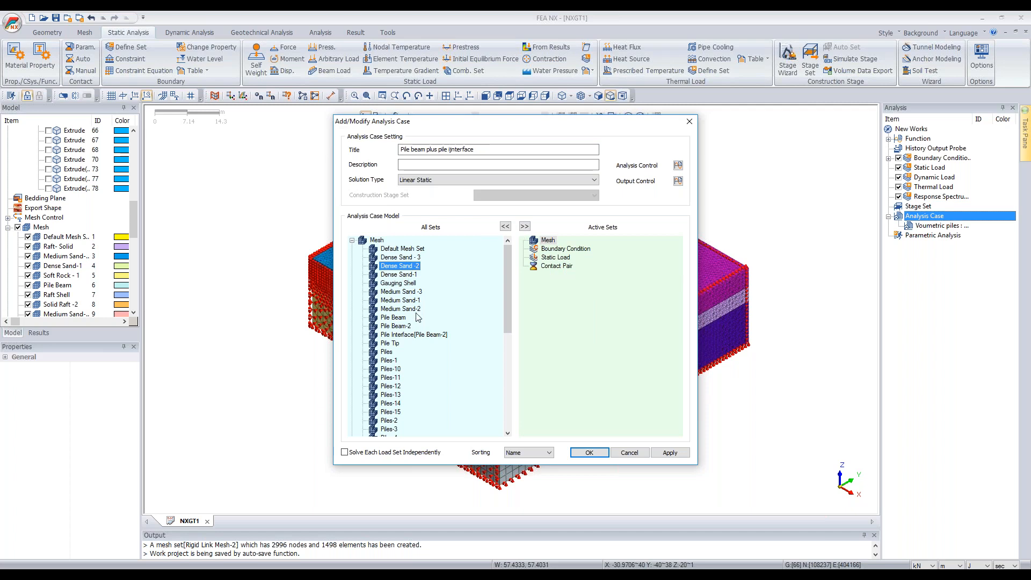
pyautogui.scroll(-5, 416, 319)
pyautogui.scroll(-2, 395, 376)
pyautogui.keyDown('ctrl'); pyautogui.click(409, 417); pyautogui.keyUp('ctrl')
pyautogui.moveTo(408, 416); pyautogui.dragTo(576, 345)
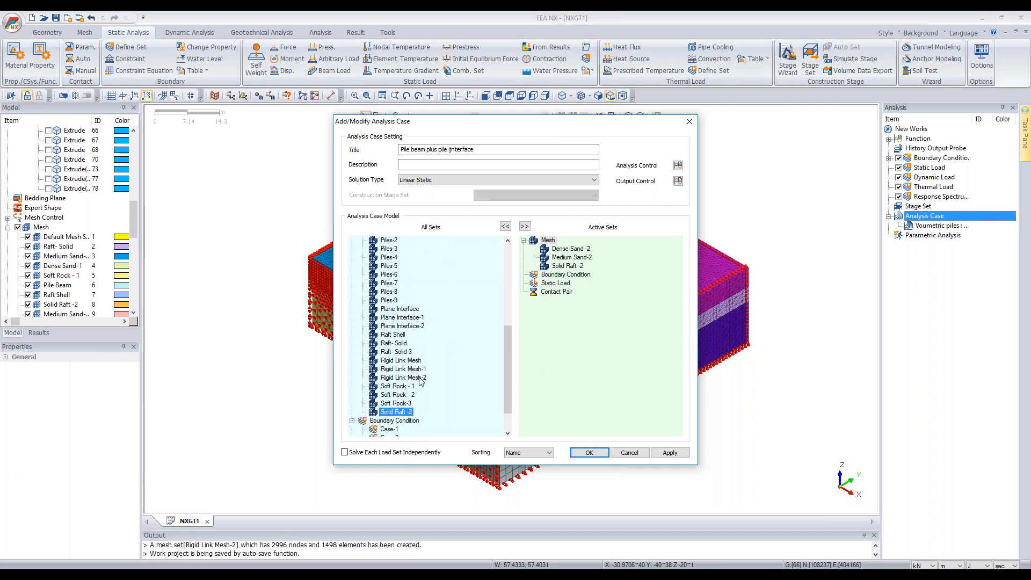
# Step: Add the Plane Interface, Pile Beam-2 and Pile Interface[Pile Beam-2] mesh sets to the active sets
pyautogui.scroll(1, 383, 365)
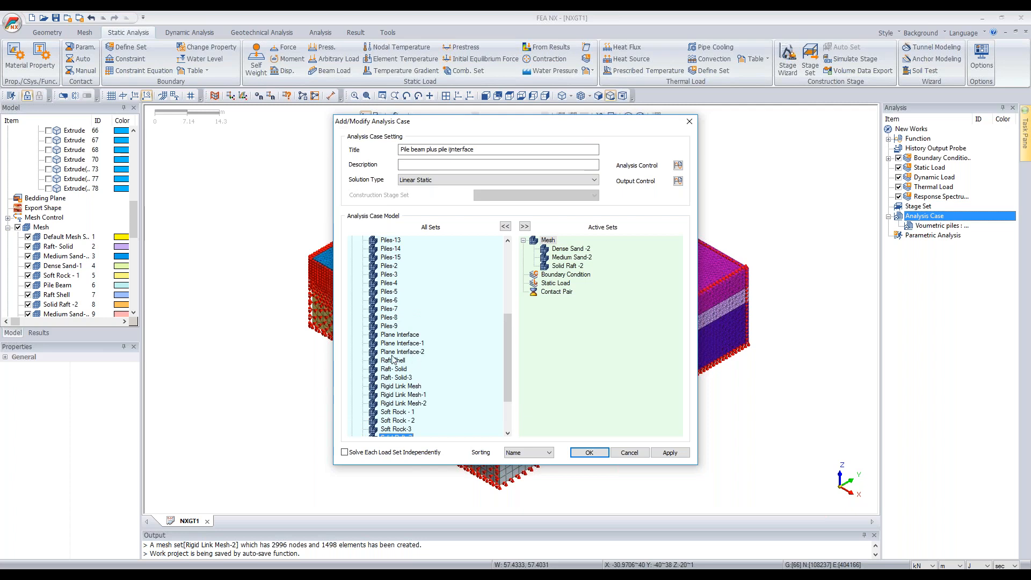
pyautogui.click(415, 339)
pyautogui.moveTo(414, 340); pyautogui.dragTo(585, 341)
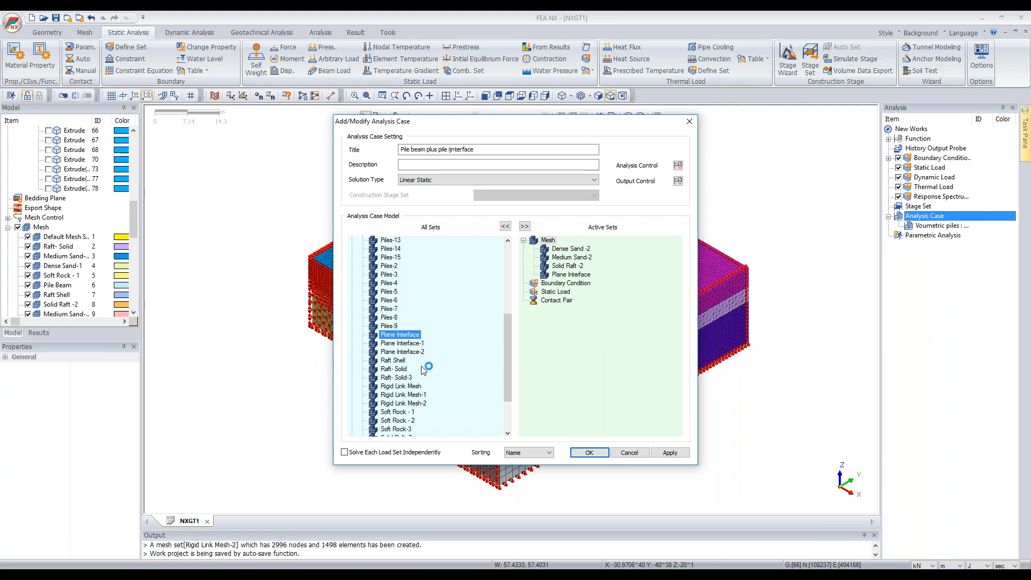
pyautogui.scroll(5, 422, 369)
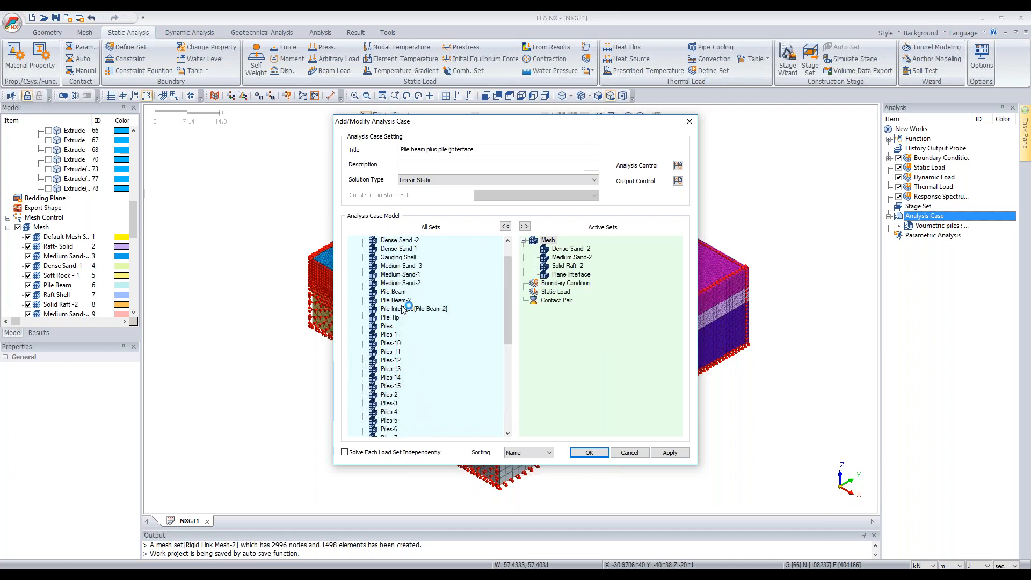
pyautogui.scroll(1, 403, 310)
pyautogui.moveTo(400, 324); pyautogui.dragTo(642, 347)
pyautogui.moveTo(409, 334); pyautogui.dragTo(622, 341)
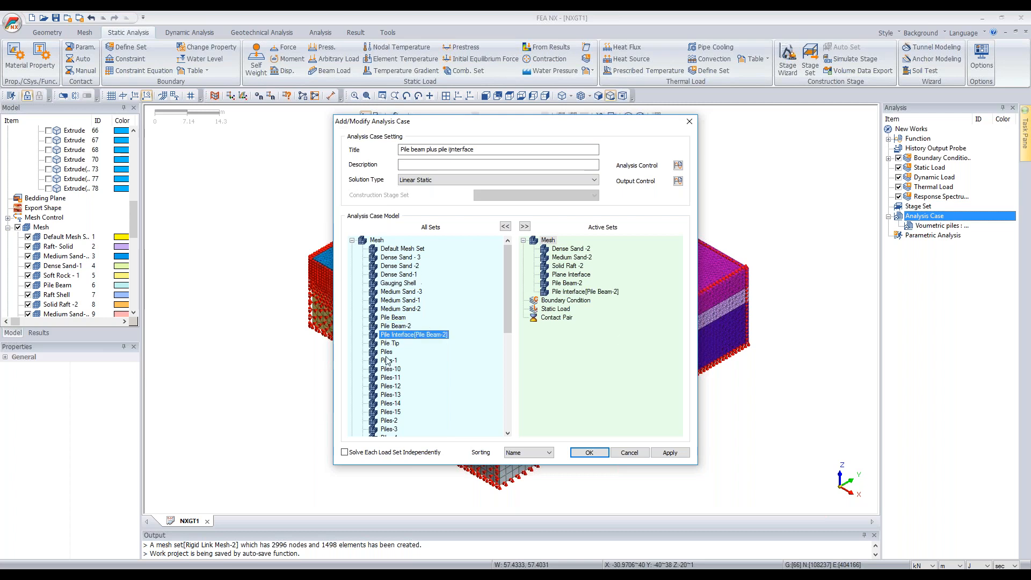
# Step: Add the Raft- Solid and Gauging Shell mesh sets to the pile beam case's active sets
pyautogui.scroll(-7, 386, 352)
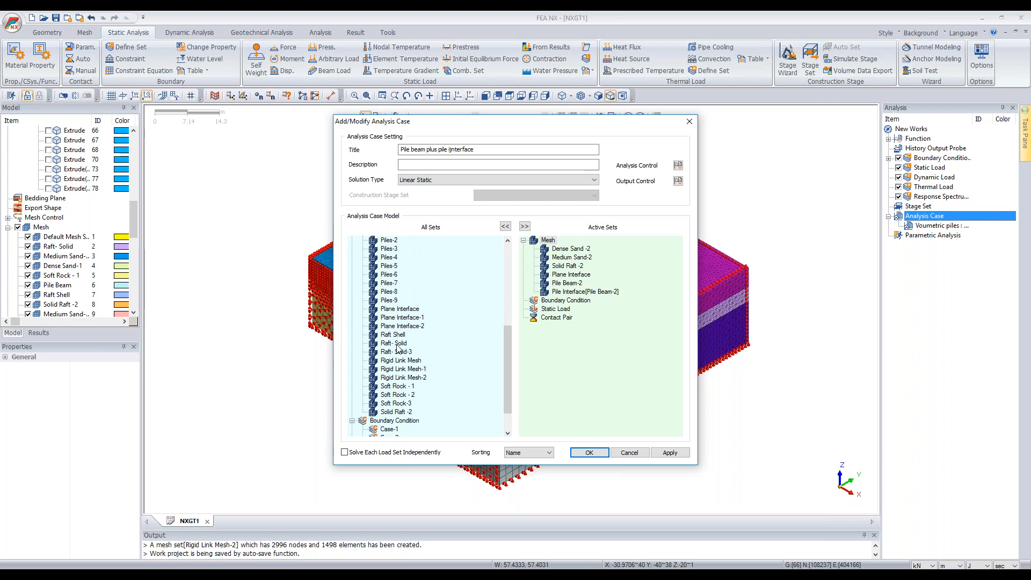
pyautogui.click(396, 336)
pyautogui.scroll(6, 404, 352)
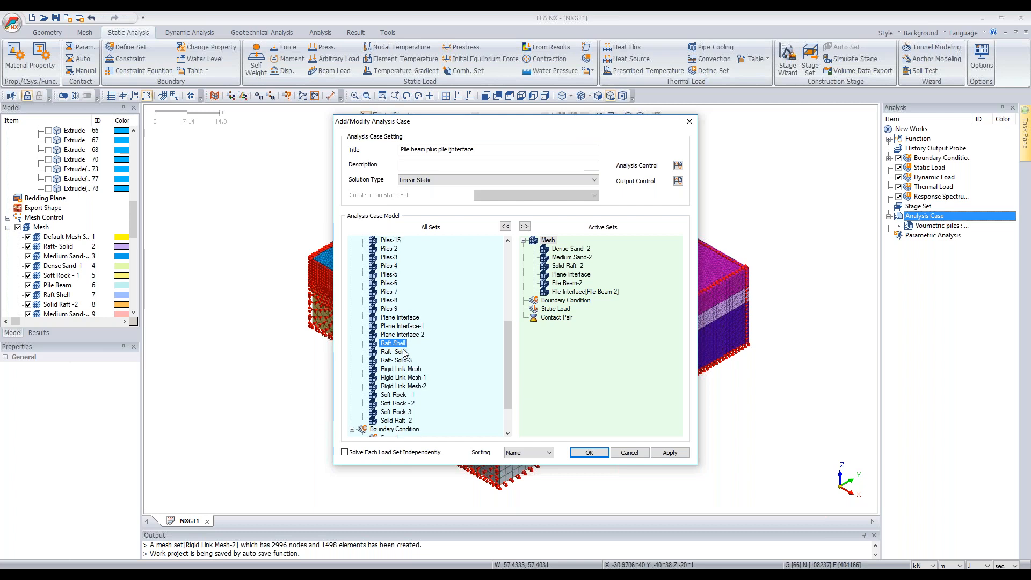
pyautogui.scroll(1, 393, 306)
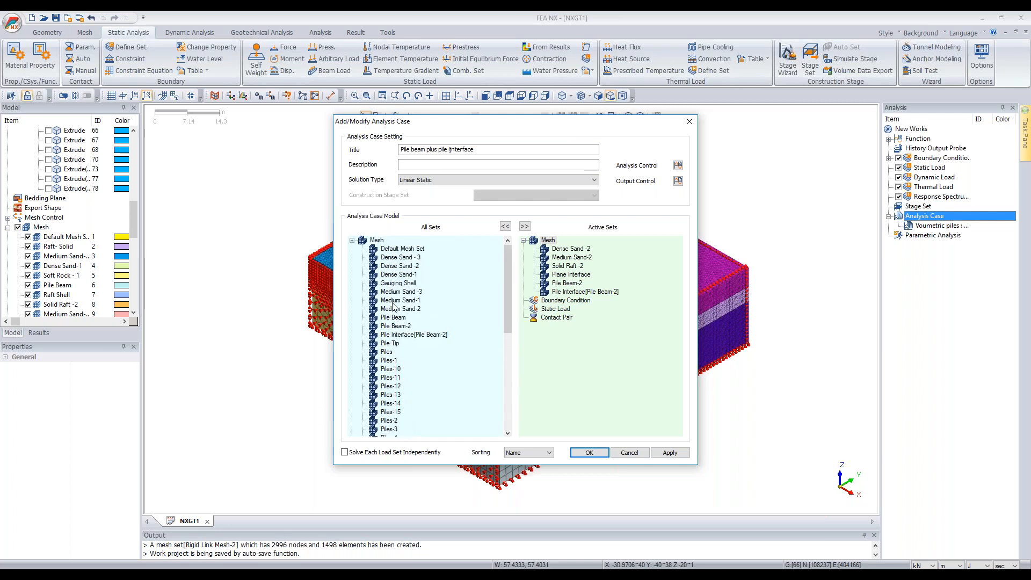
pyautogui.scroll(-6, 393, 307)
pyautogui.click(400, 378)
pyautogui.moveTo(400, 379); pyautogui.dragTo(617, 368)
pyautogui.scroll(5, 401, 322)
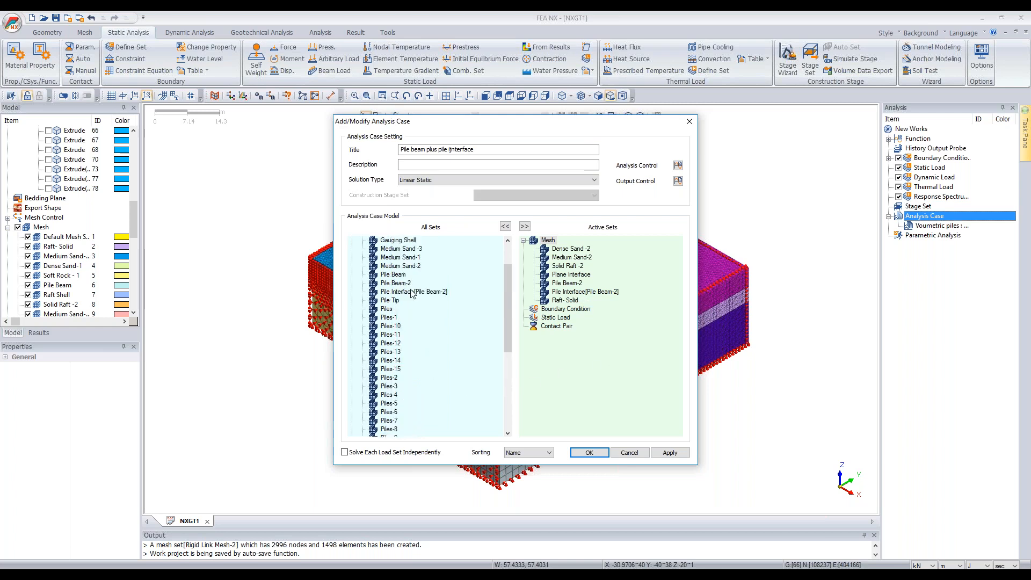
pyautogui.scroll(1, 401, 274)
pyautogui.moveTo(401, 274); pyautogui.dragTo(626, 323)
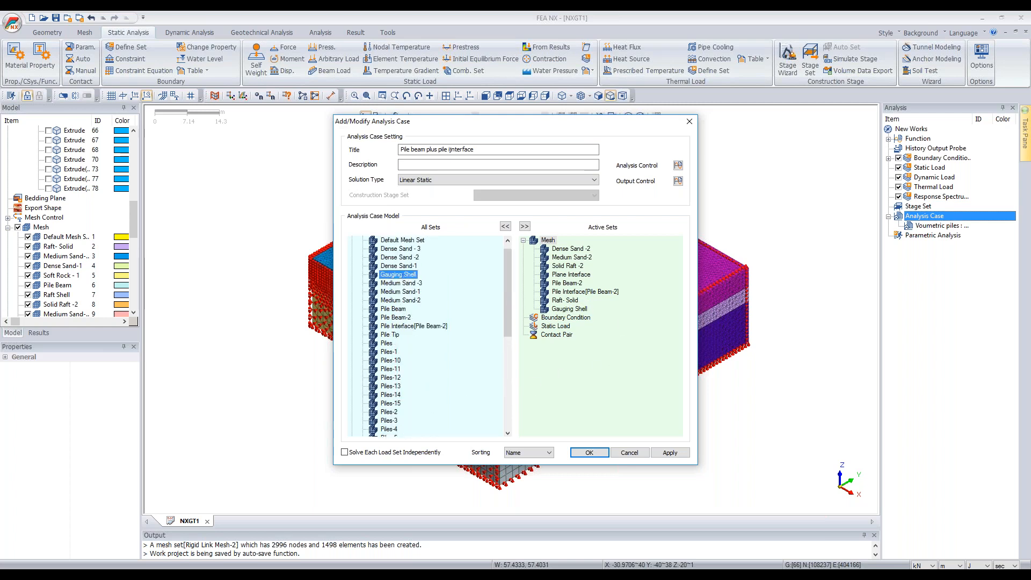
# Step: Activate boundary set Case-2 and save the pile beam plus interface analysis case
pyautogui.scroll(-7, 422, 389)
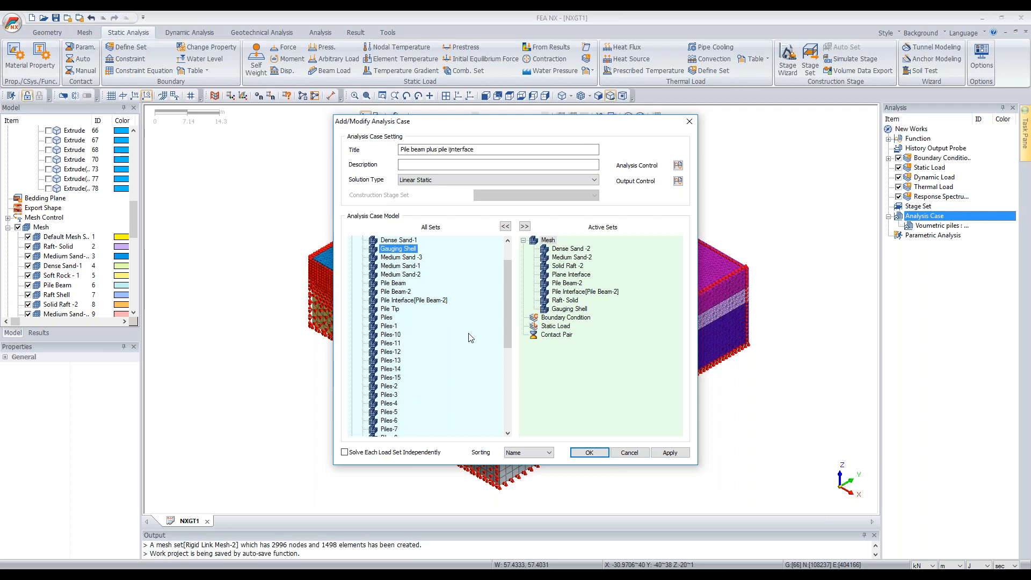
pyautogui.scroll(-3, 388, 416)
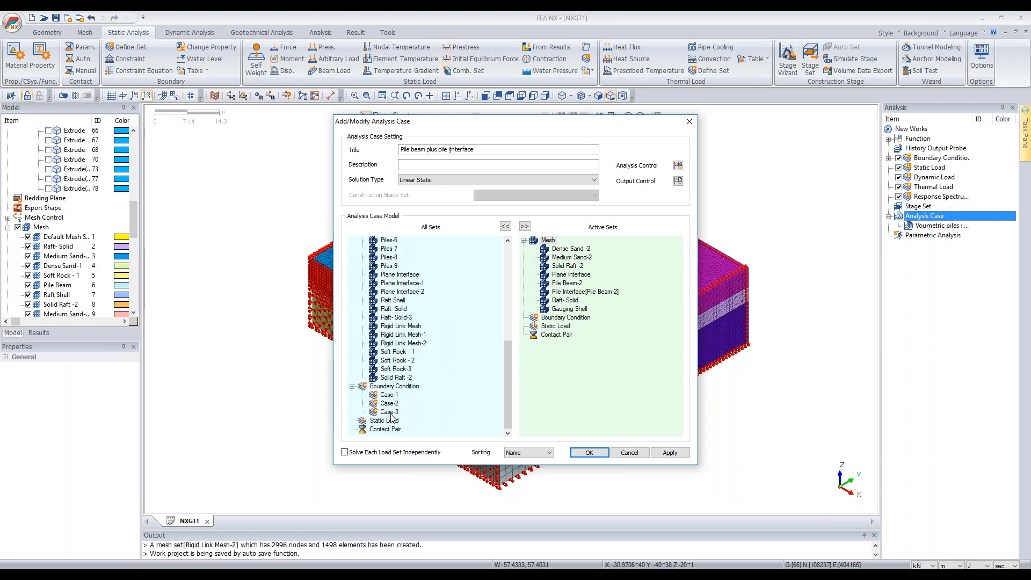
pyautogui.moveTo(396, 404); pyautogui.dragTo(583, 385)
pyautogui.click(590, 452)
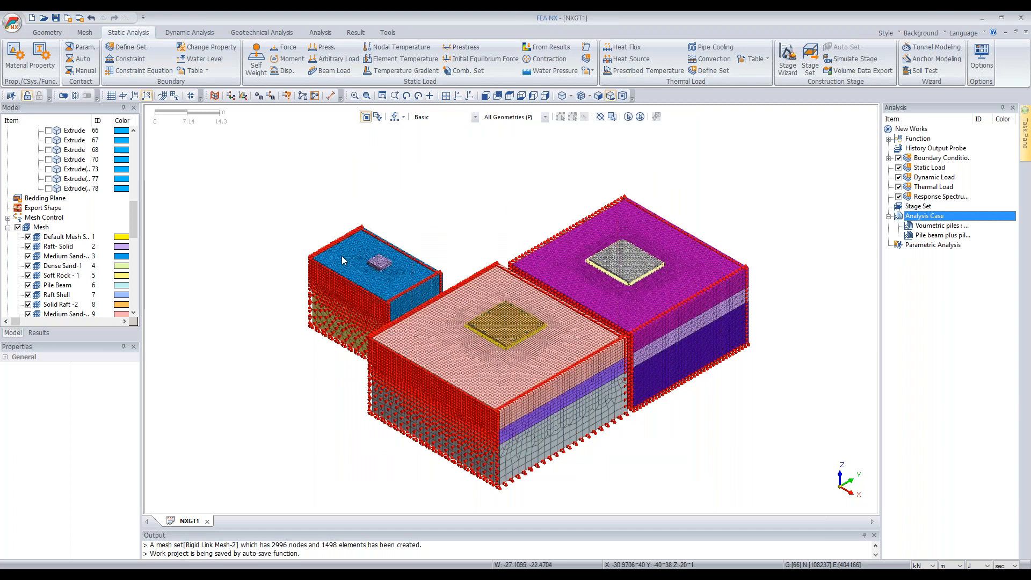
# Step: Switch to the Pile foundation with solid raft.fea project and load its analysis results
pyautogui.moveTo(602, 383)
pyautogui.mouseDown(button='middle')
pyautogui.moveTo(639, 372)
pyautogui.moveTo(605, 386)
pyautogui.moveTo(518, 389)
pyautogui.moveTo(514, 378)
pyautogui.mouseUp(button='middle')
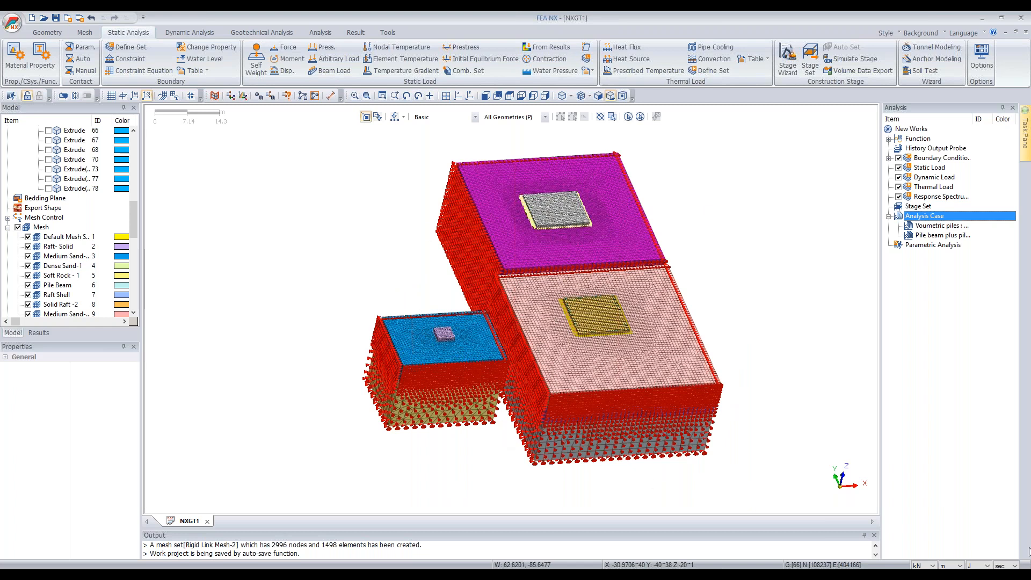
pyautogui.moveTo(513, 575)
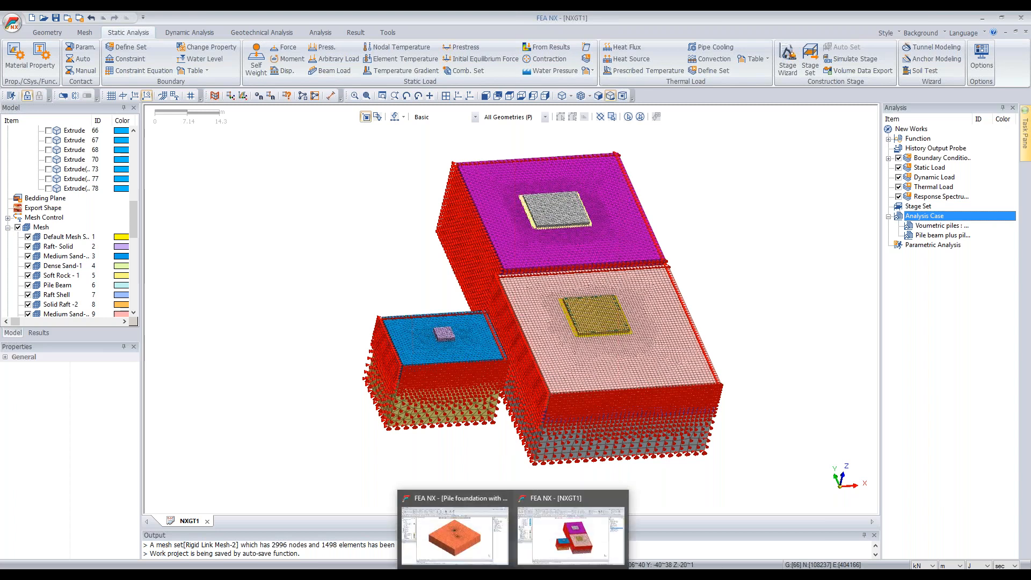
pyautogui.click(460, 528)
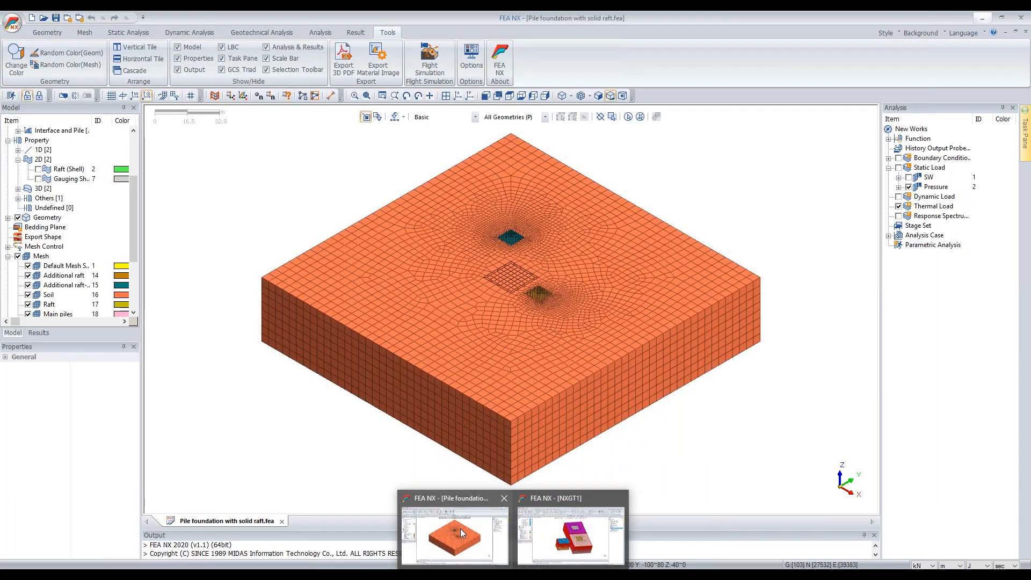
pyautogui.click(39, 333)
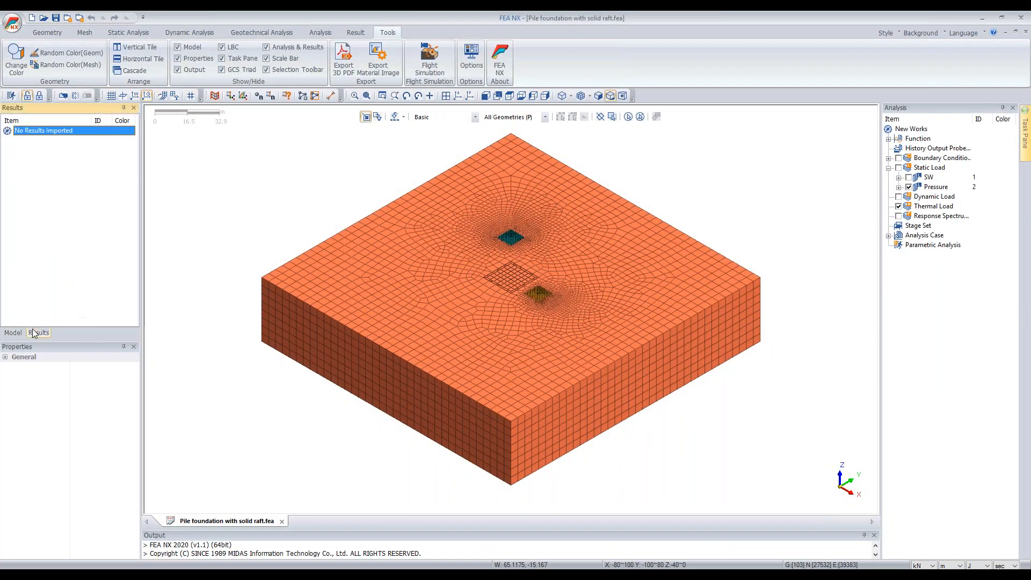
pyautogui.click(39, 97)
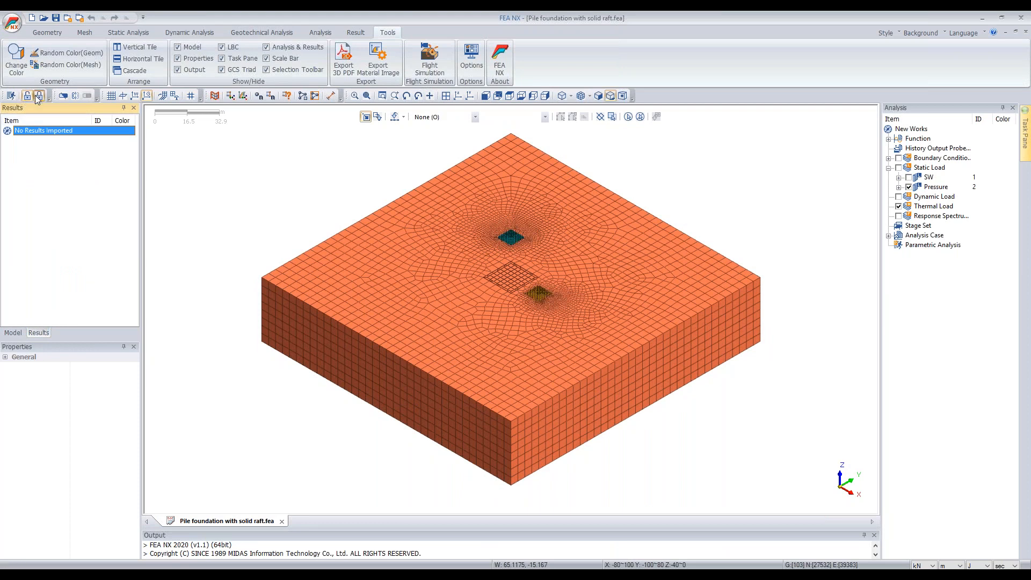
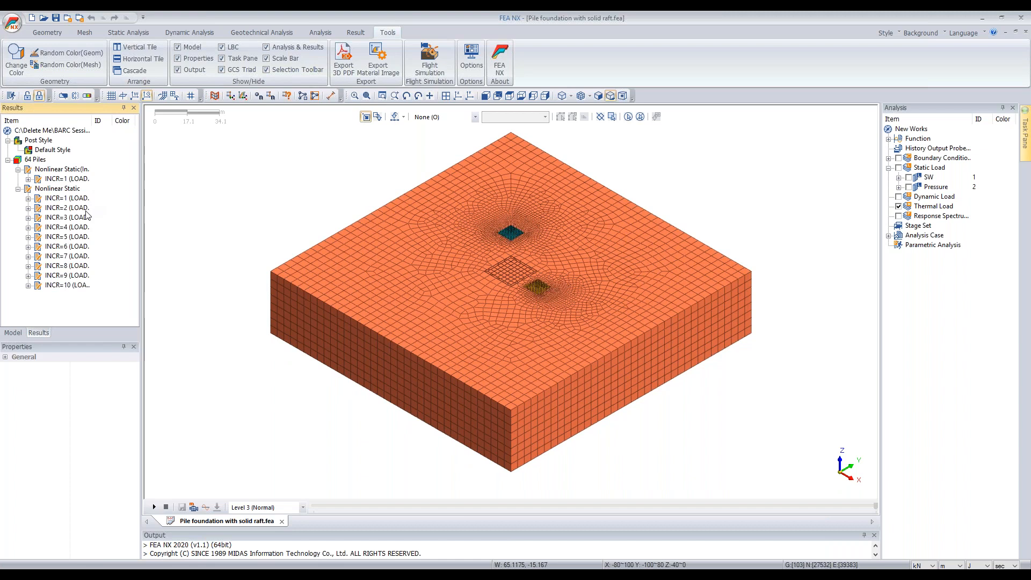
# Step: Display the TZ translation contour for the INCR=10 nonlinear static result and apply Auto-Range to its legend
pyautogui.click(29, 286)
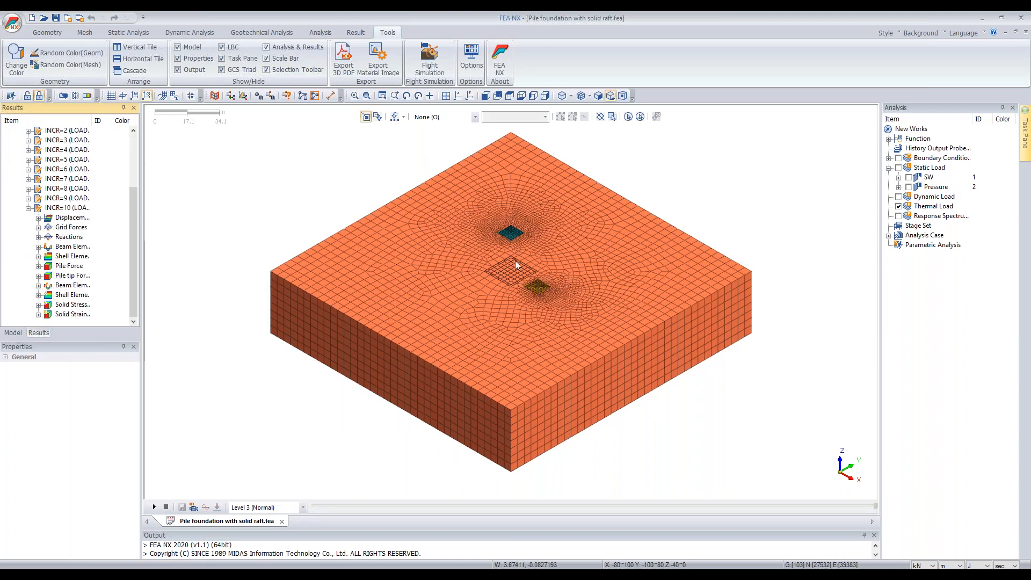
pyautogui.click(39, 217)
pyautogui.doubleClick(72, 246)
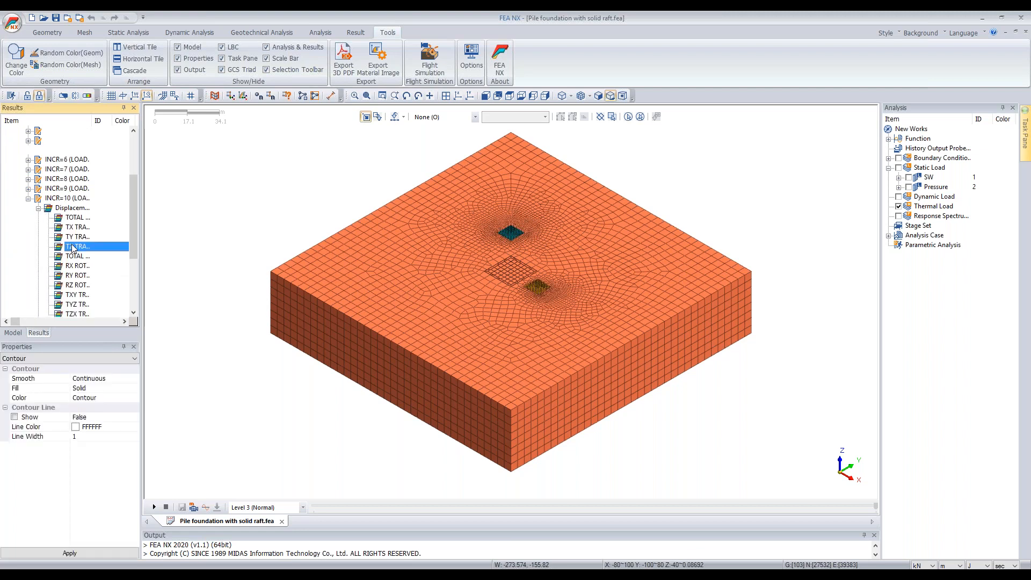
pyautogui.moveTo(510, 292); pyautogui.dragTo(526, 254, button='middle')
pyautogui.rightClick(835, 230)
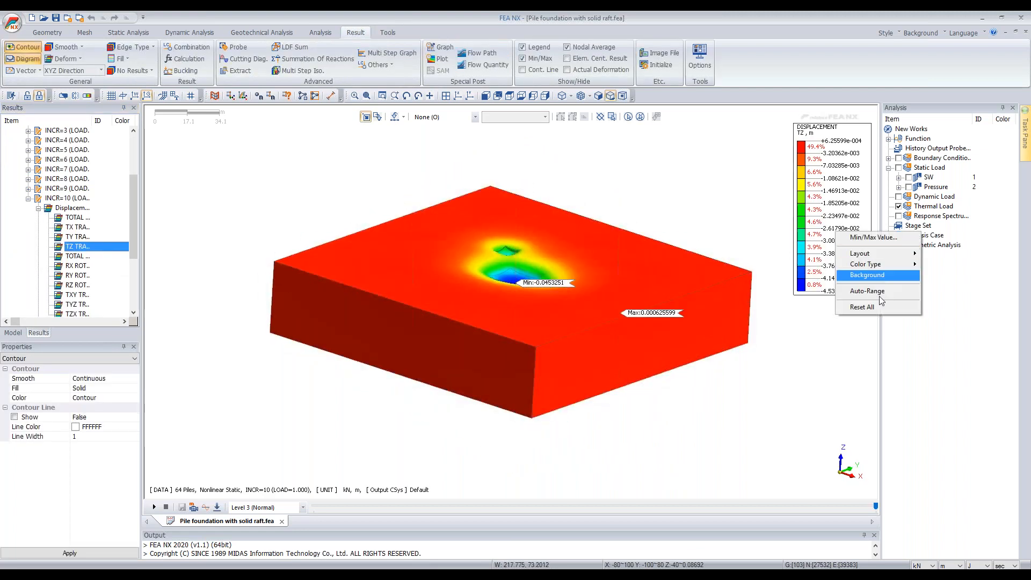
pyautogui.click(878, 294)
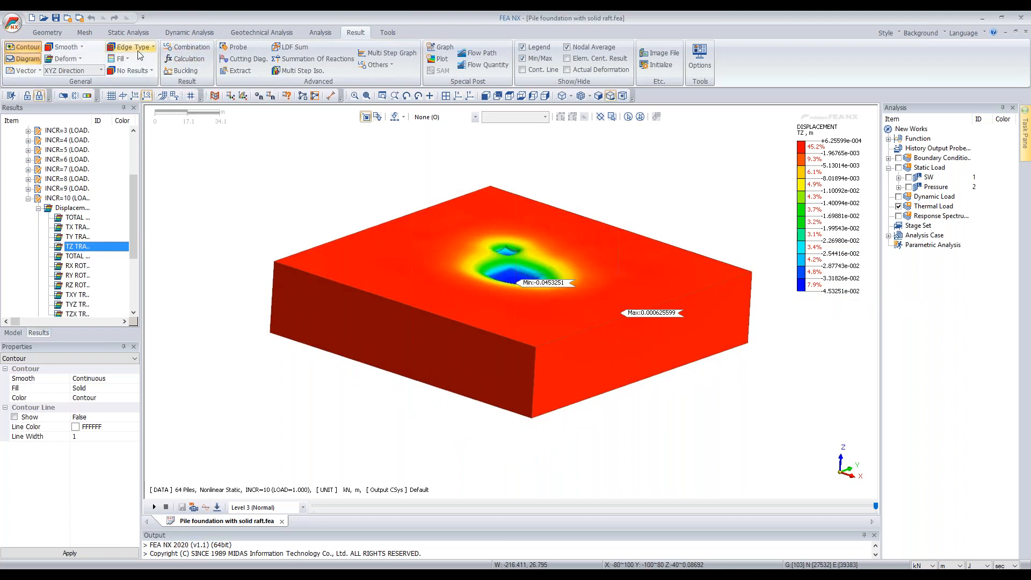
# Step: Set the TZ displacement contour's smoothing to Fringe and show its contour lines
pyautogui.click(64, 47)
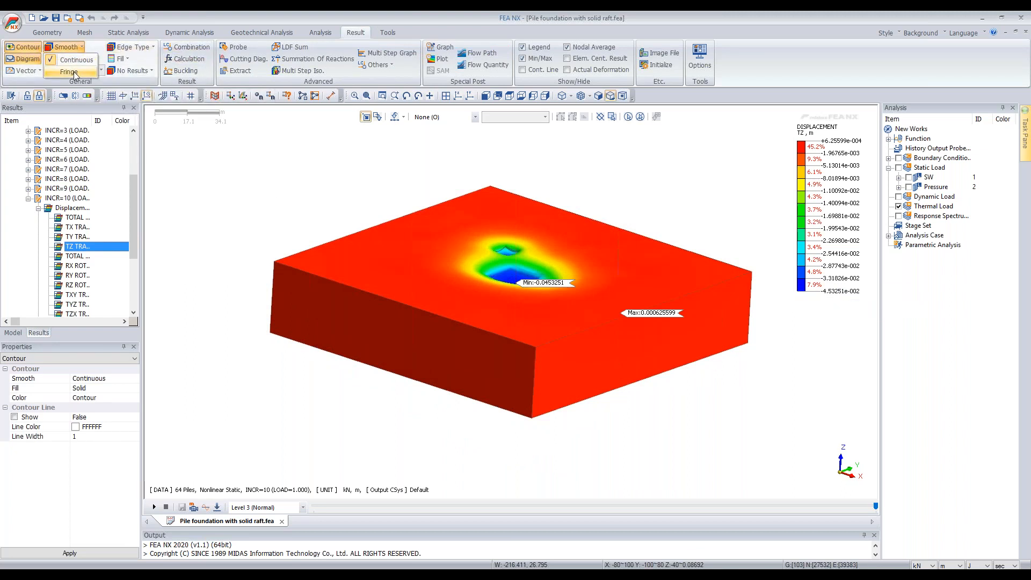
pyautogui.click(69, 73)
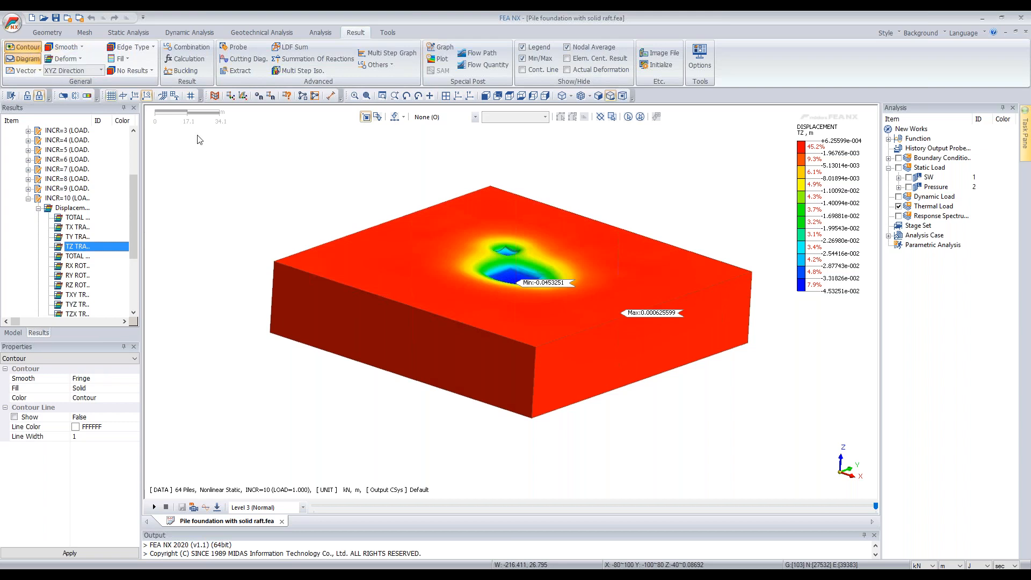
pyautogui.scroll(3, 463, 257)
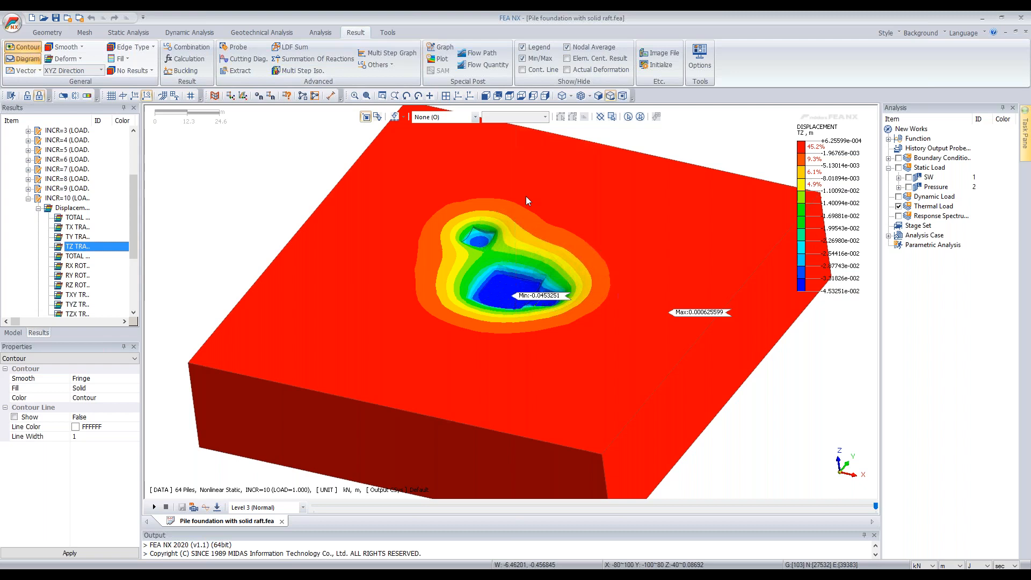
pyautogui.click(540, 69)
pyautogui.moveTo(598, 374); pyautogui.dragTo(554, 389, button='middle')
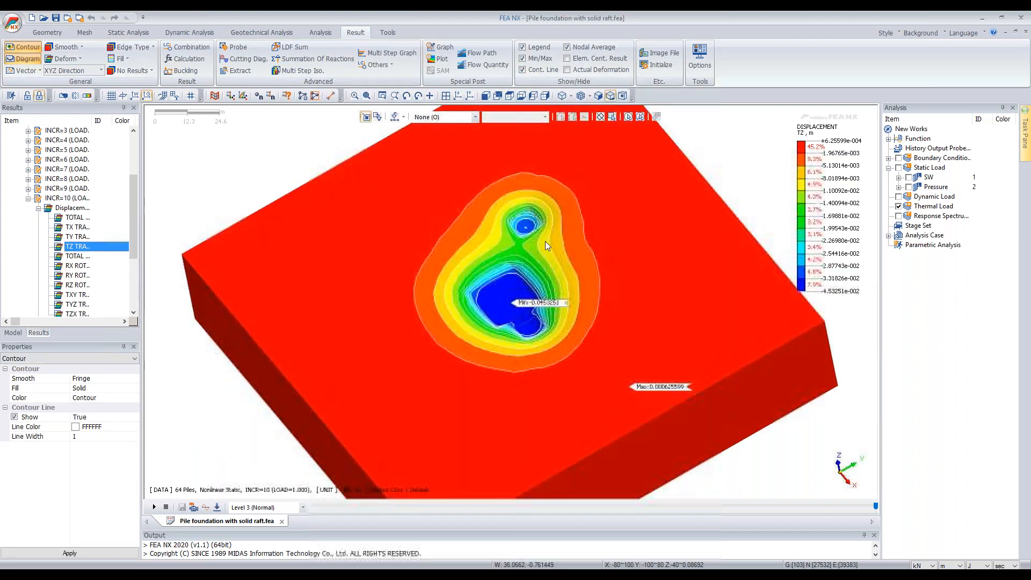
pyautogui.click(78, 60)
pyautogui.click(78, 71)
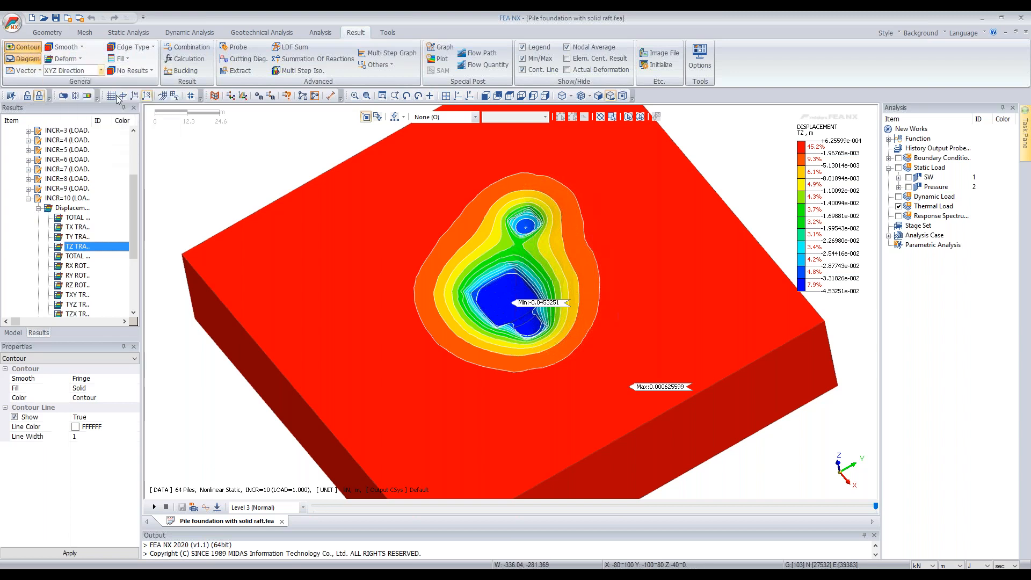
pyautogui.moveTo(466, 224); pyautogui.dragTo(521, 301, button='middle')
# Step: Slice the soil block with an X-direction clipping plane through the main piled raft
pyautogui.click(63, 96)
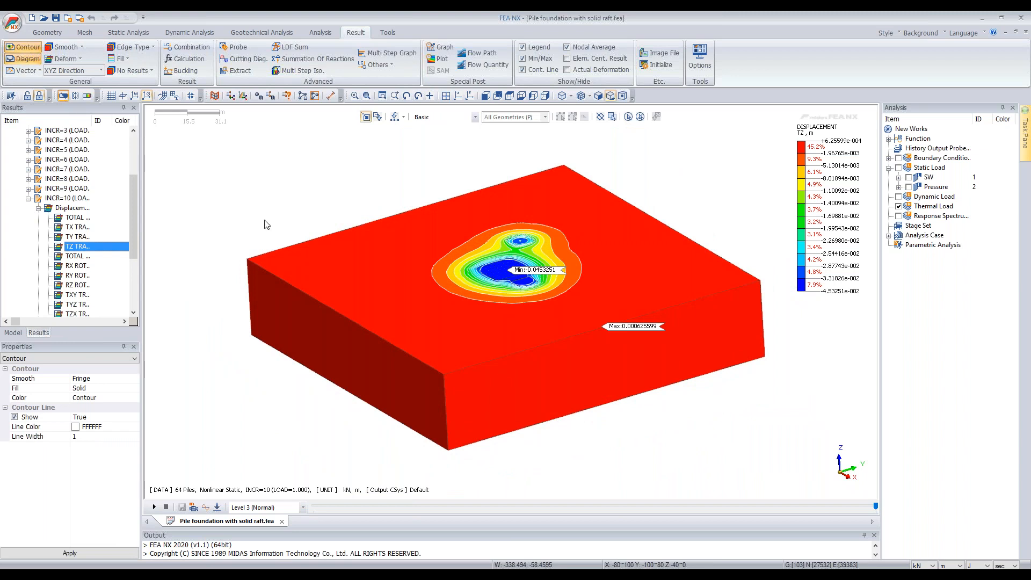
pyautogui.moveTo(679, 332); pyautogui.dragTo(639, 367, button='middle')
pyautogui.moveTo(483, 314); pyautogui.dragTo(540, 344)
pyautogui.scroll(3, 543, 353)
pyautogui.moveTo(441, 322); pyautogui.dragTo(401, 273)
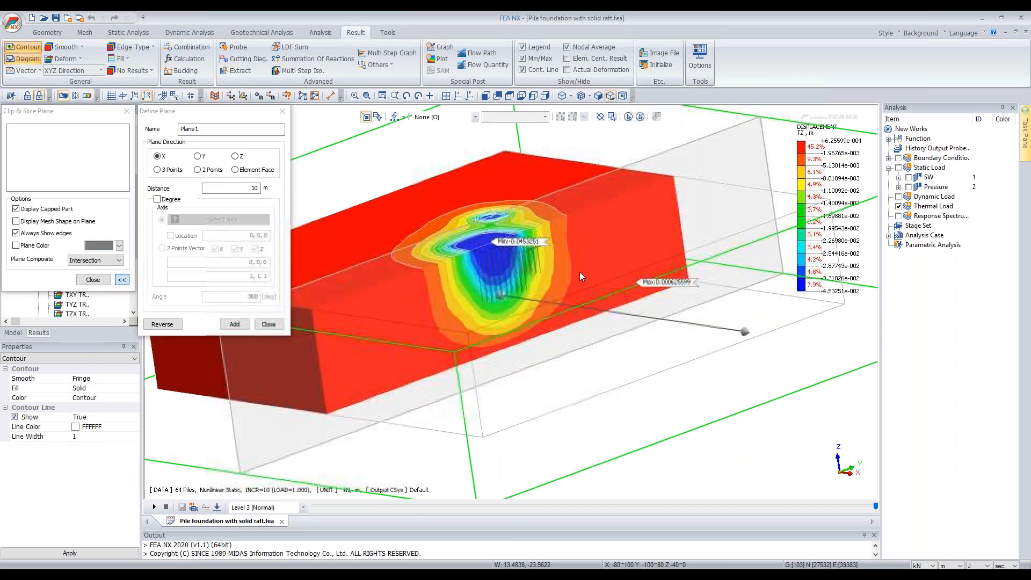
# Step: Shift the X-direction clipping plane through the rafts and examine the settlement contours around the piles
pyautogui.scroll(3, 579, 272)
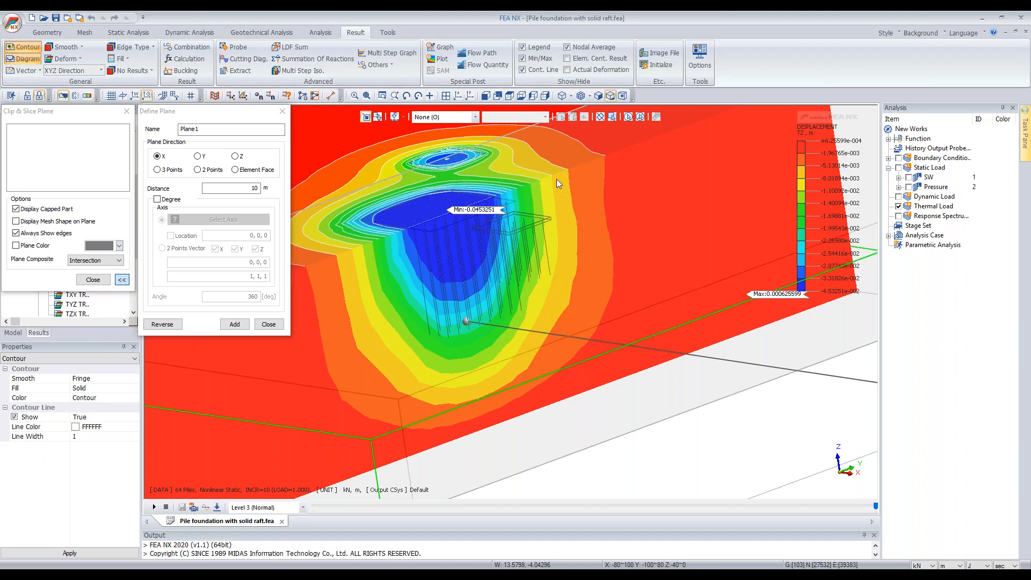
pyautogui.scroll(-3, 701, 368)
pyautogui.moveTo(466, 315); pyautogui.dragTo(515, 172)
pyautogui.scroll(2, 517, 172)
pyautogui.scroll(2, 493, 166)
pyautogui.moveTo(480, 208); pyautogui.dragTo(474, 232)
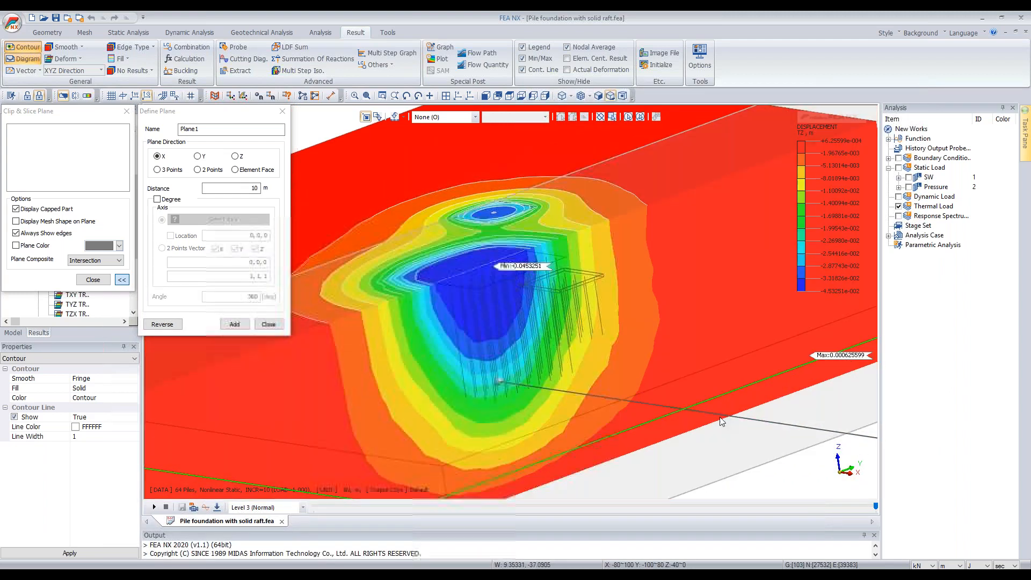
pyautogui.scroll(-3, 727, 411)
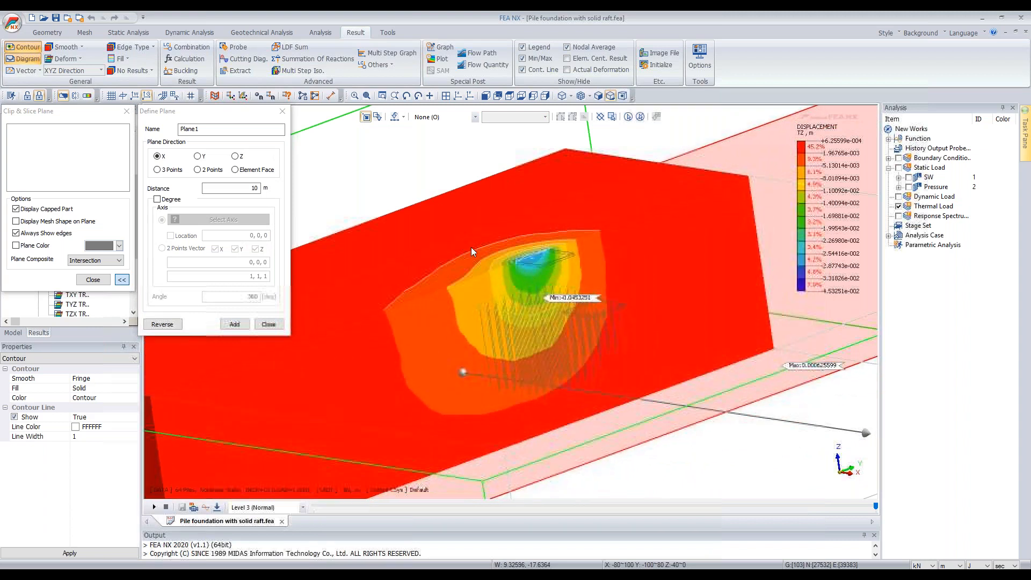
pyautogui.moveTo(596, 395); pyautogui.dragTo(603, 409, button='middle')
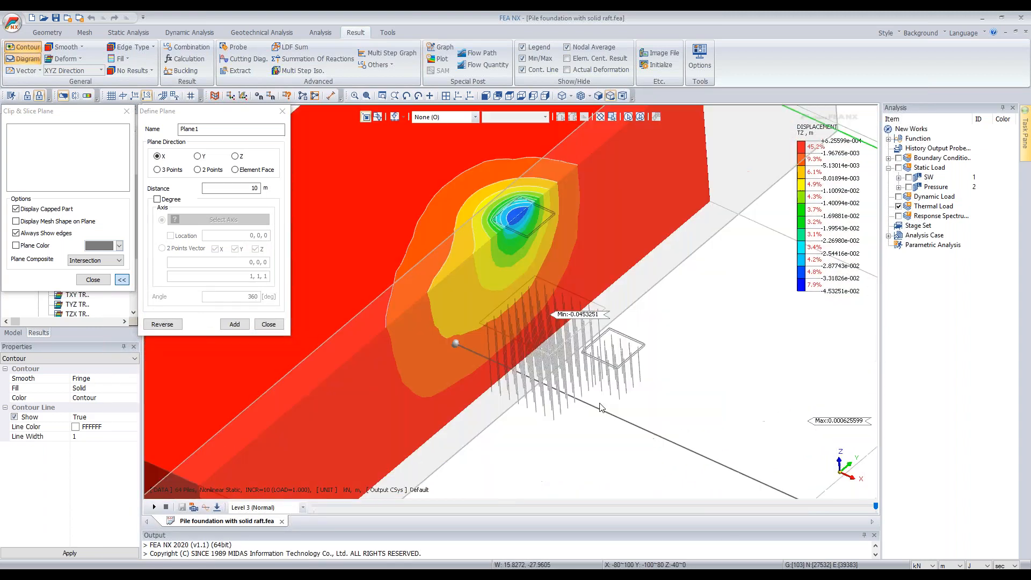
pyautogui.scroll(3, 529, 194)
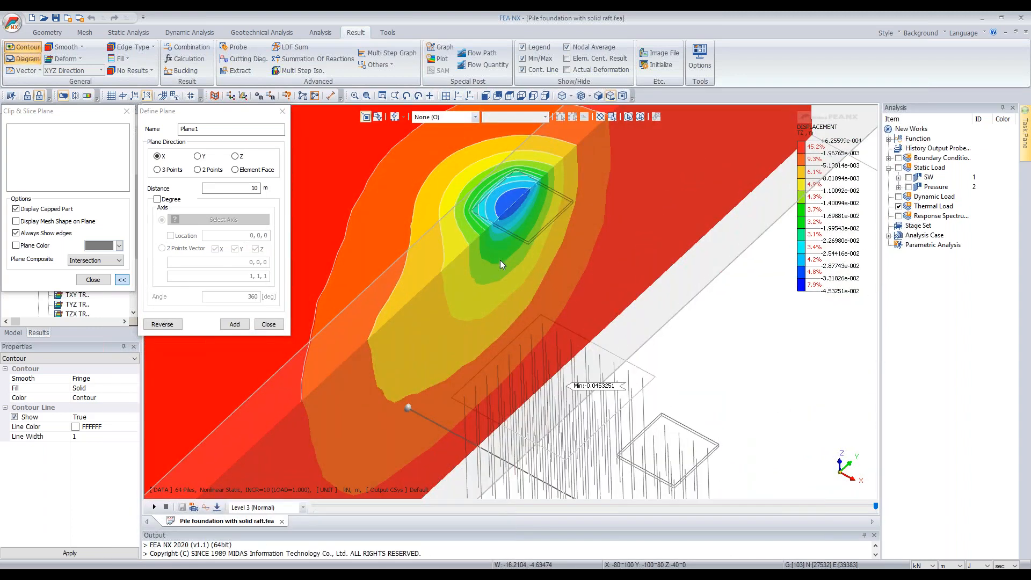
pyautogui.moveTo(588, 247); pyautogui.dragTo(559, 360, button='middle')
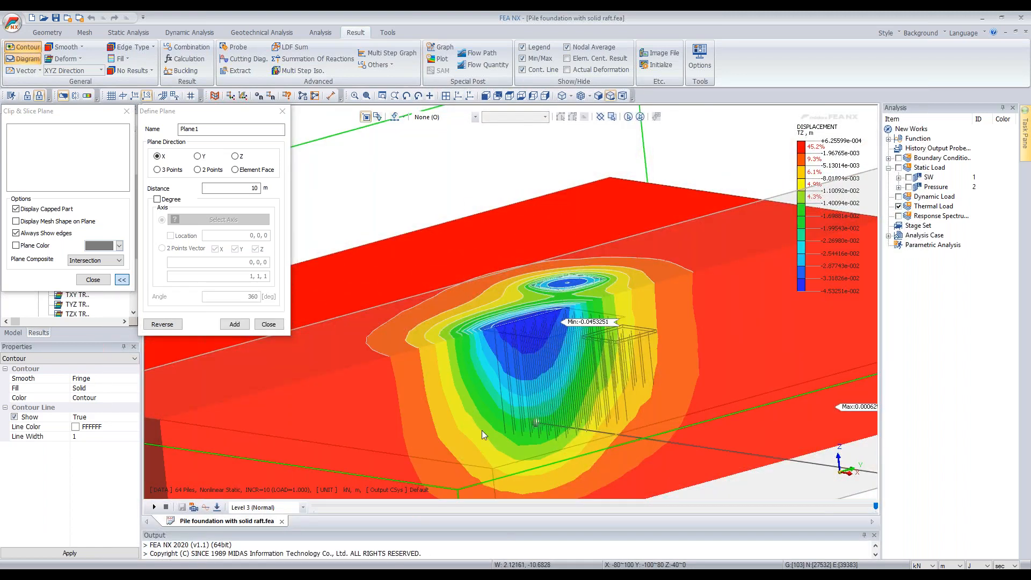
# Step: Close the clipping plane tools without adding a plane and turn off the contour lines
pyautogui.click(269, 323)
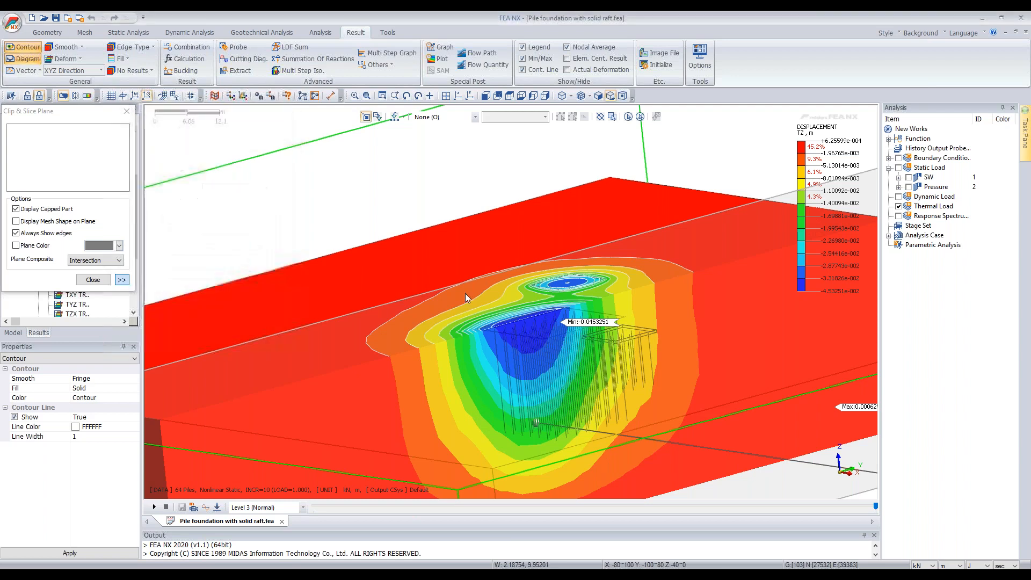
pyautogui.click(93, 280)
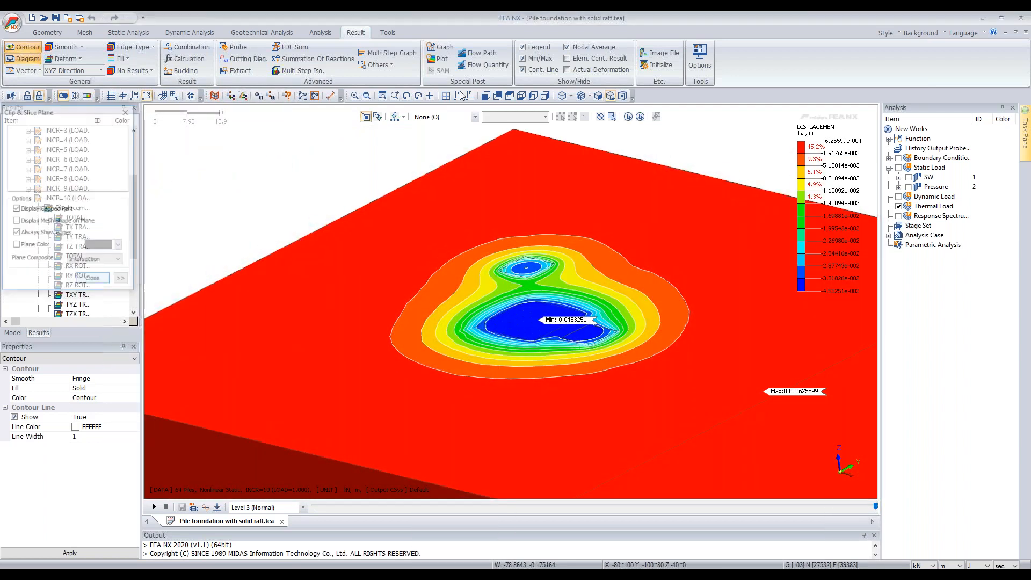
pyautogui.click(542, 67)
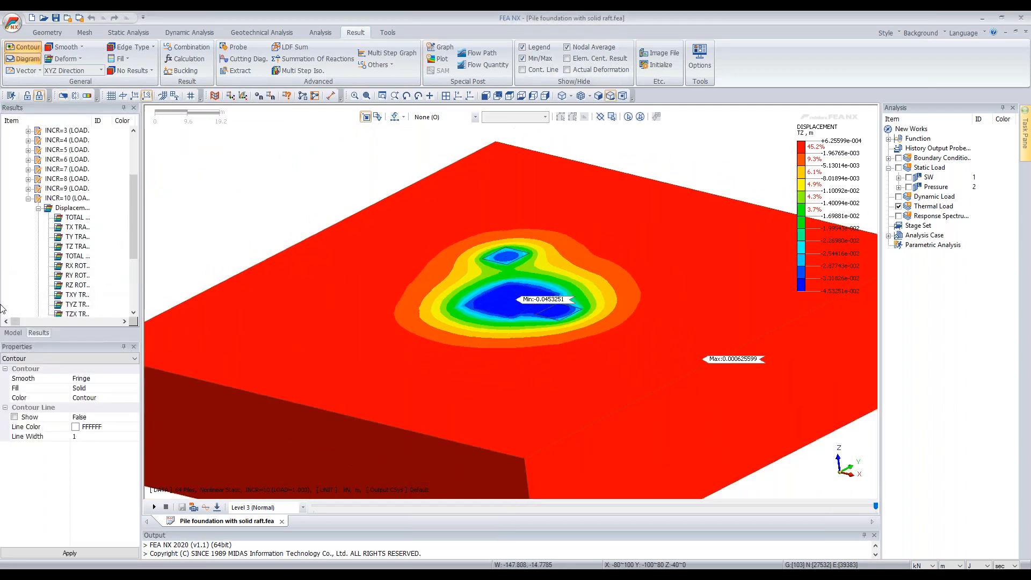
# Step: Hide the Soil mesh set so only the rafts and piles remain in the displacement plot
pyautogui.click(16, 333)
pyautogui.scroll(-3, 37, 277)
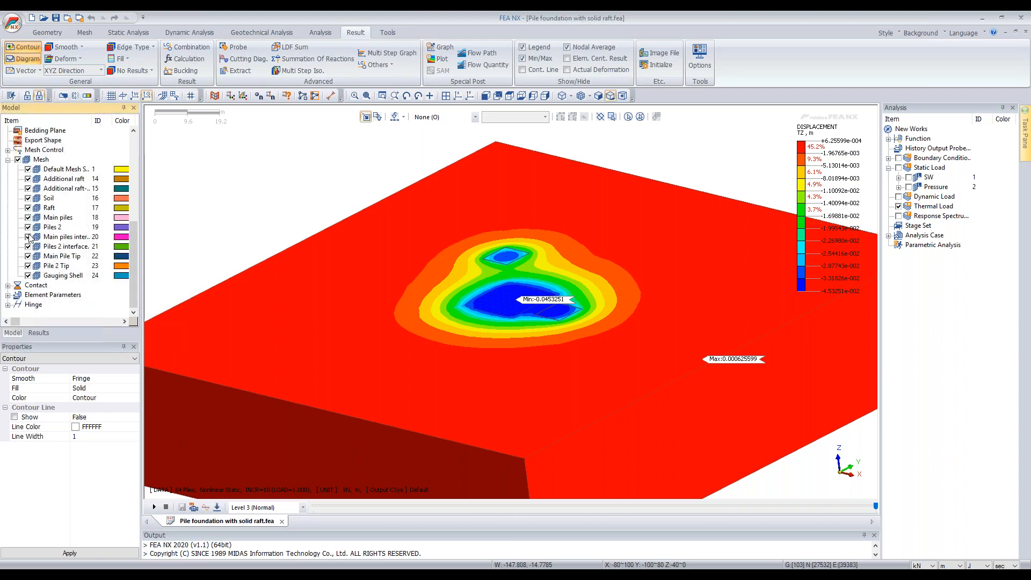
pyautogui.click(28, 198)
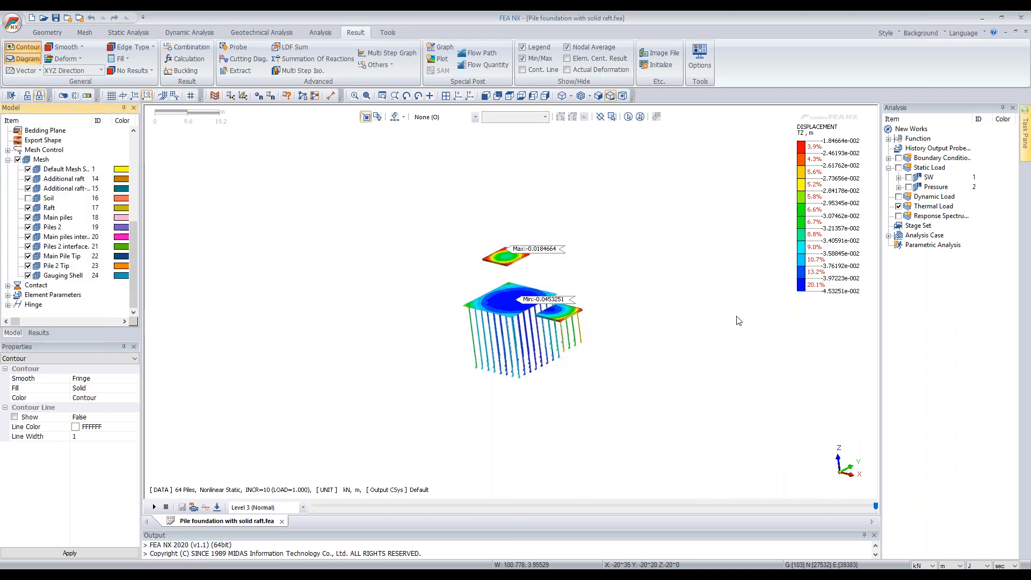
# Step: Display the Tangential X pile force result for load increment 10 and examine its distribution along the piles
pyautogui.click(38, 333)
pyautogui.scroll(-5, 48, 261)
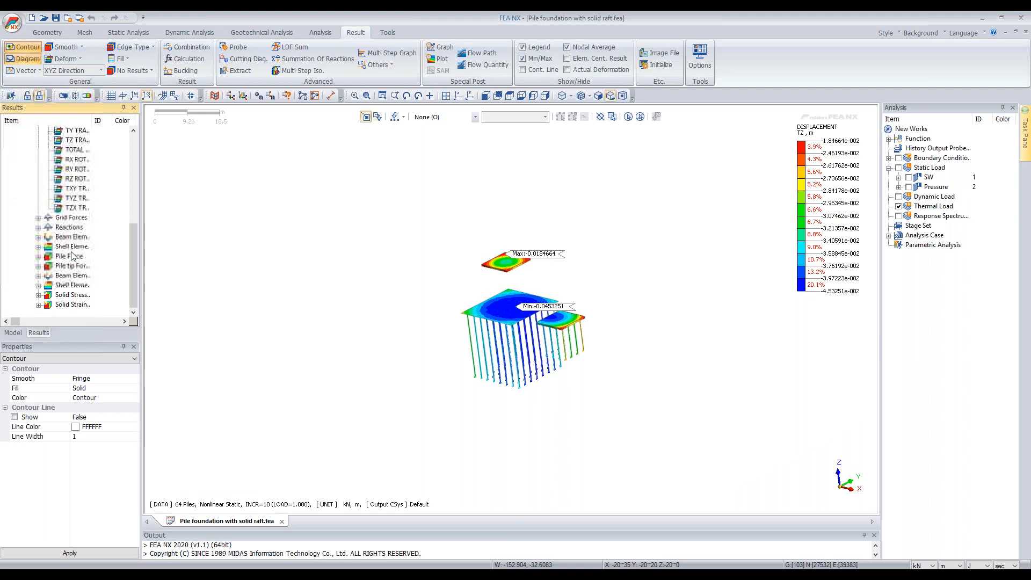
pyautogui.doubleClick(47, 259)
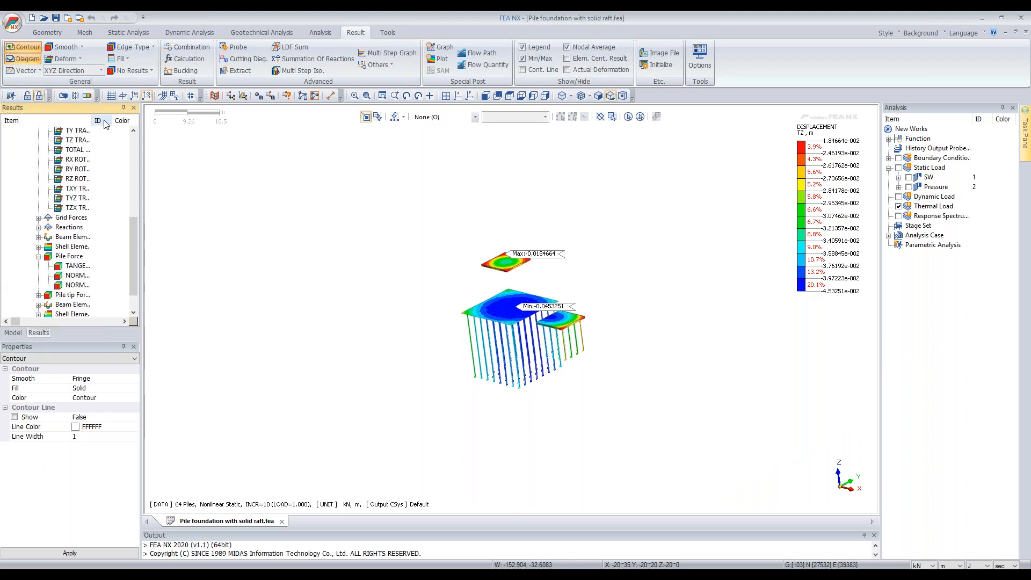
pyautogui.moveTo(99, 118); pyautogui.dragTo(125, 119)
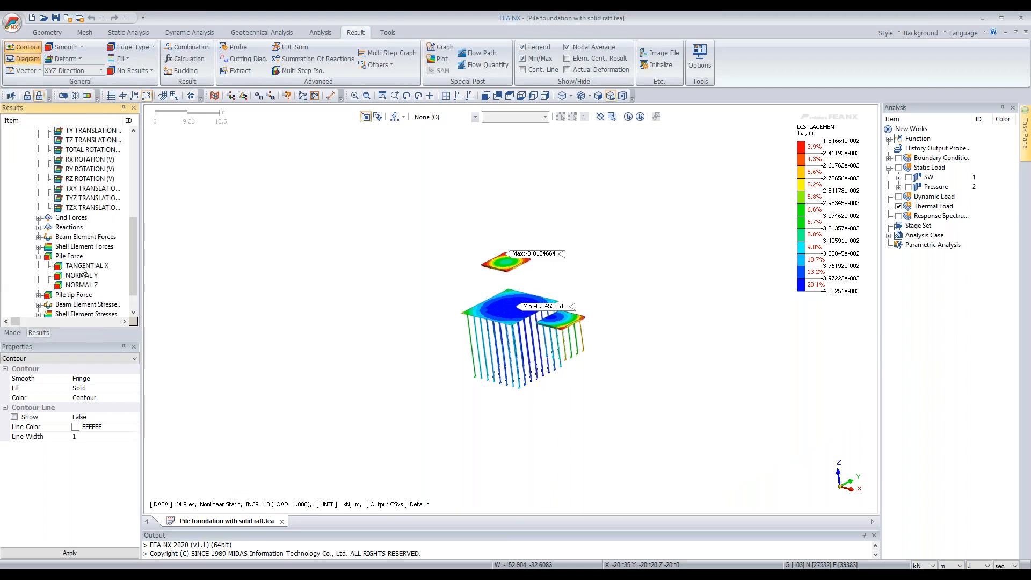
pyautogui.doubleClick(85, 267)
pyautogui.scroll(5, 519, 376)
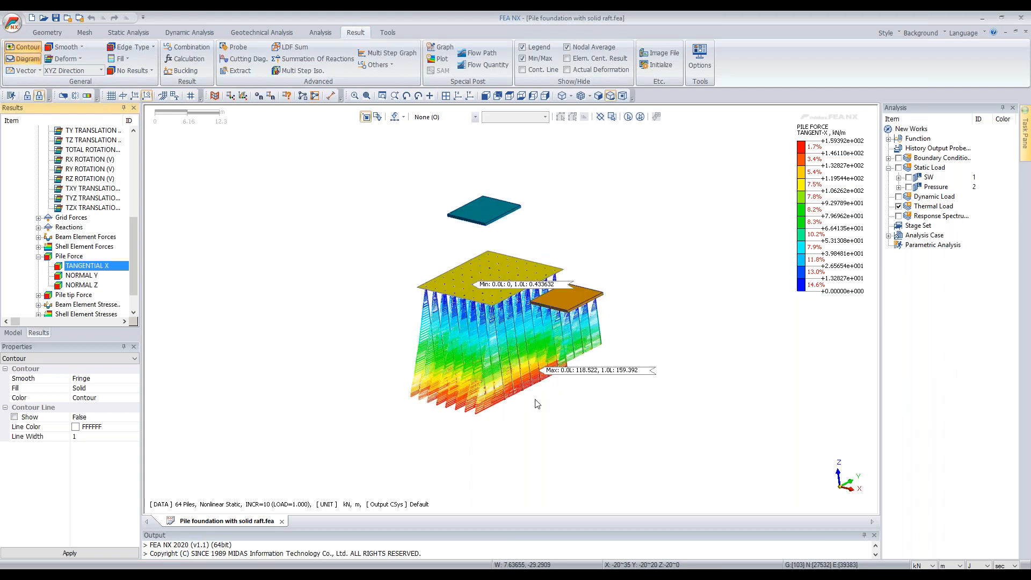
pyautogui.scroll(2, 527, 340)
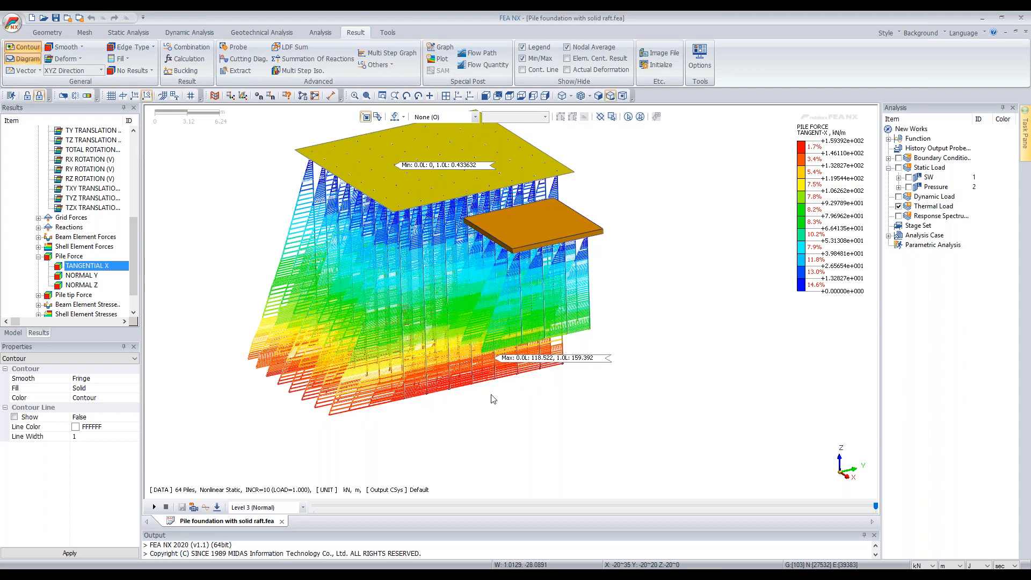
pyautogui.moveTo(585, 363); pyautogui.dragTo(492, 378, button='middle')
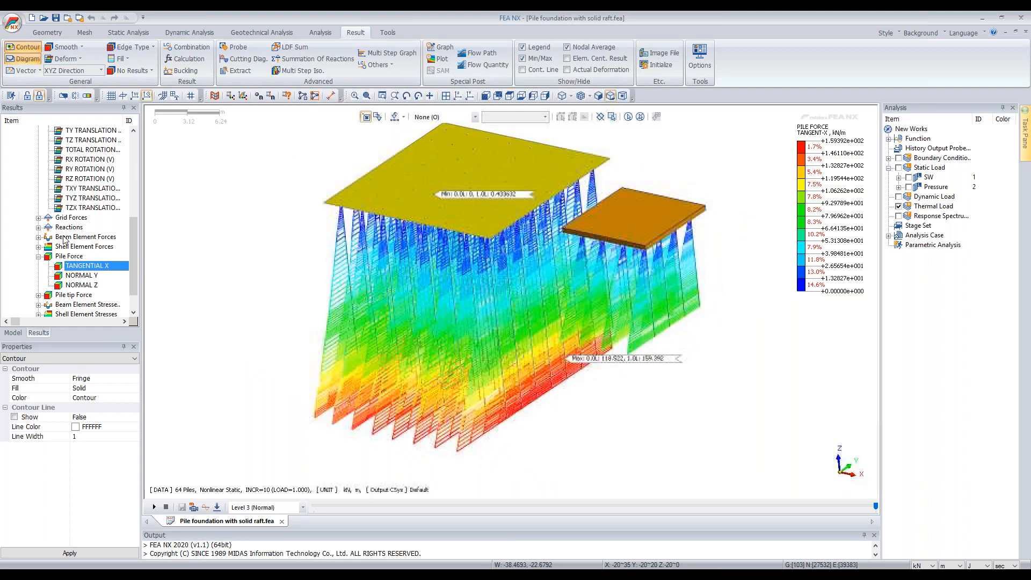
# Step: Display the Normal Y pile force result and inspect the diagrams beneath the rafts
pyautogui.click(79, 277)
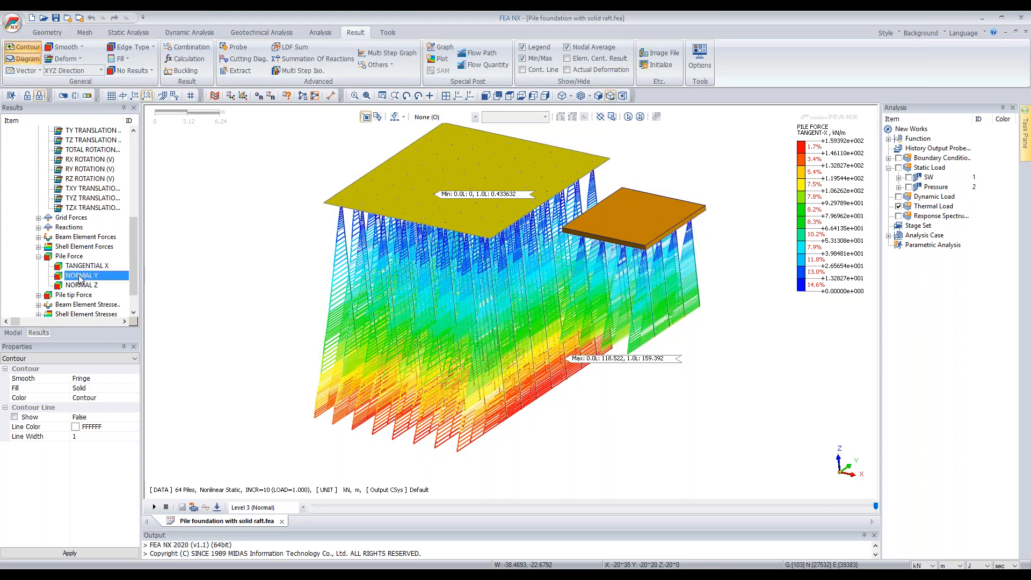
pyautogui.moveTo(615, 290); pyautogui.dragTo(586, 320, button='middle')
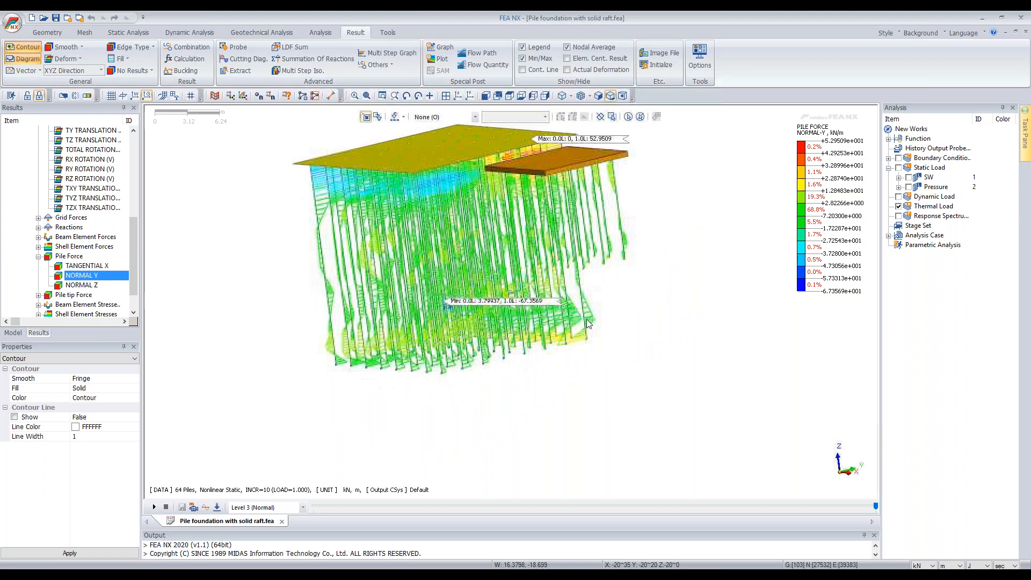
pyautogui.scroll(3, 339, 205)
# Step: Hide the Raft, both Additional raft mesh sets and the Gauging Shell to expose the pile force diagrams
pyautogui.click(13, 333)
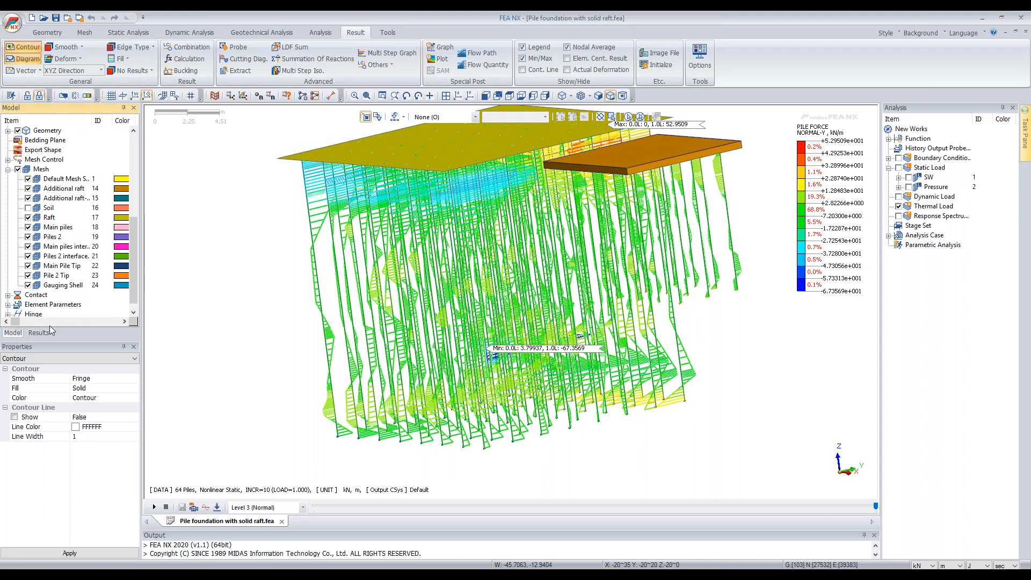
pyautogui.scroll(-5, 588, 364)
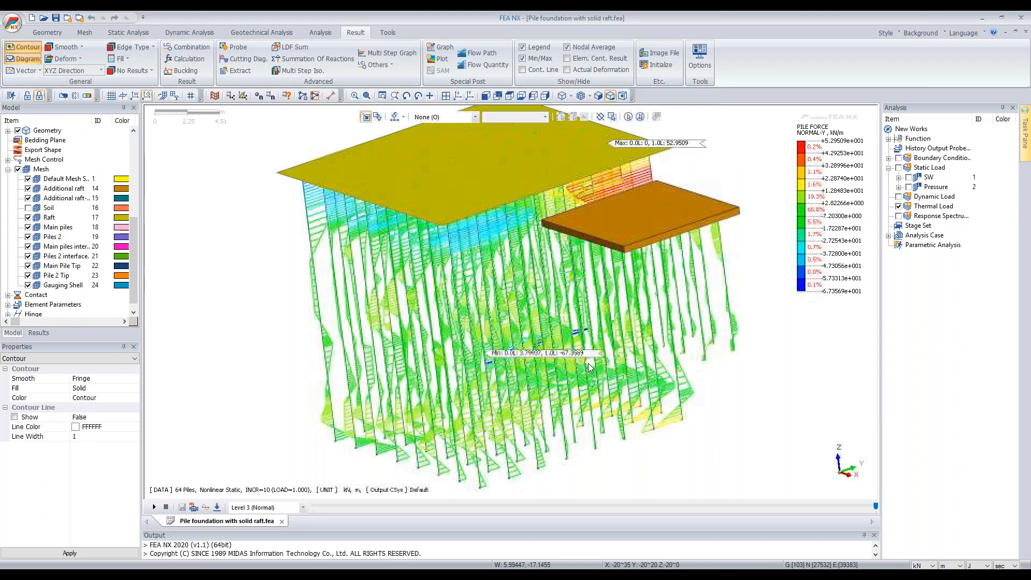
pyautogui.click(28, 218)
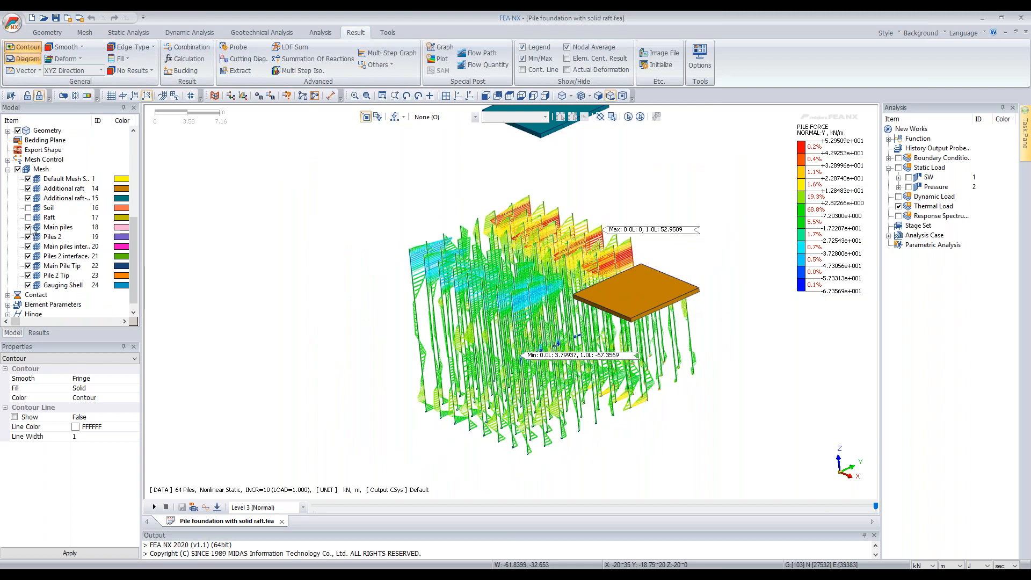
pyautogui.scroll(-1, 272, 365)
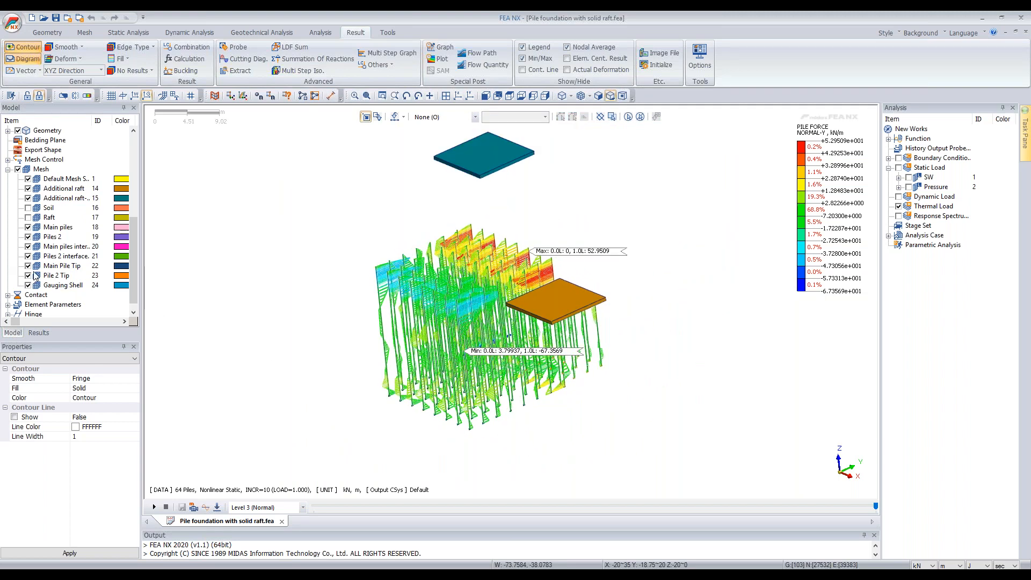
pyautogui.click(28, 198)
pyautogui.click(28, 188)
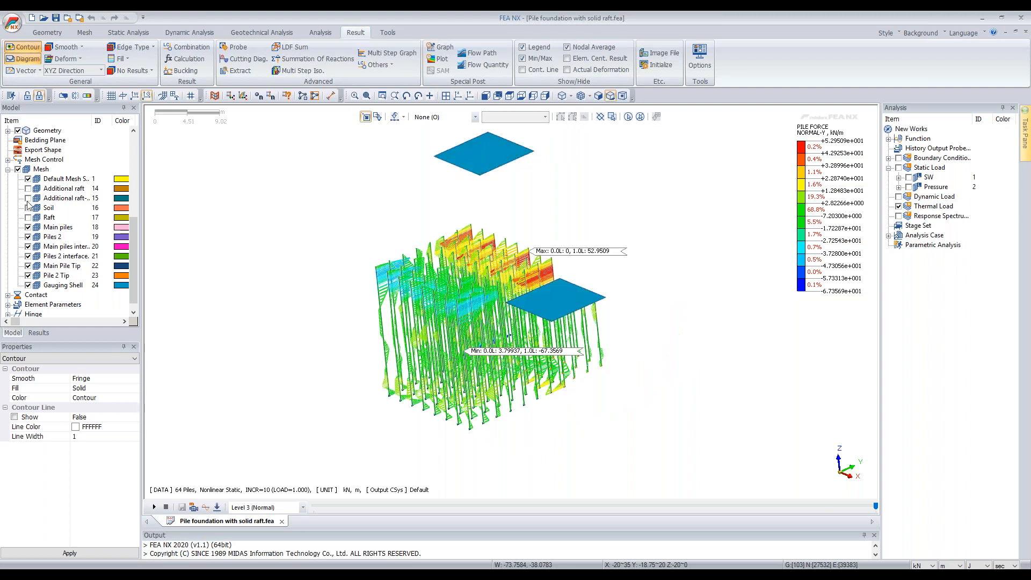
pyautogui.click(27, 285)
pyautogui.moveTo(483, 354); pyautogui.dragTo(478, 348, button='middle')
pyautogui.scroll(2, 479, 344)
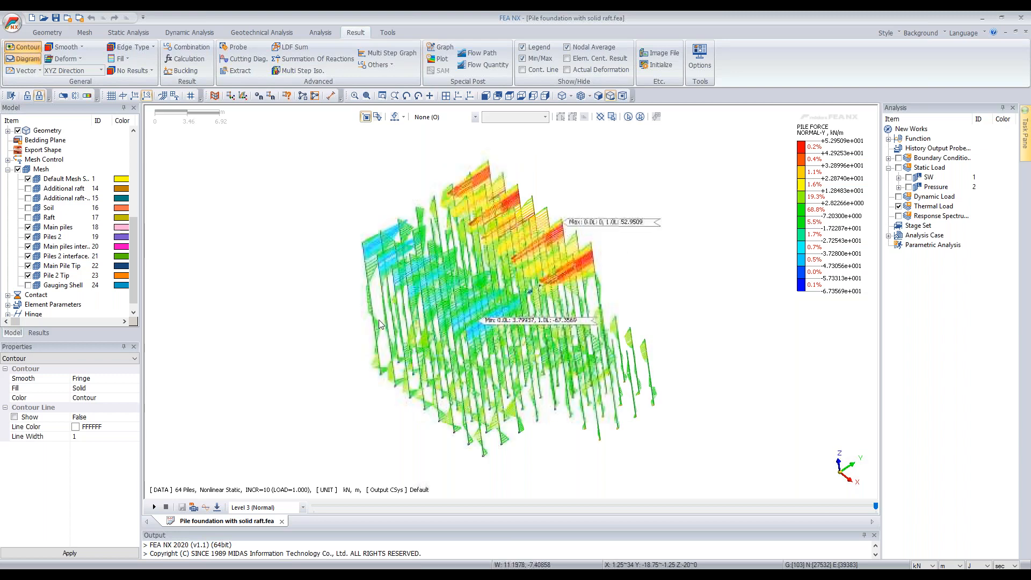
# Step: Hide the Piles 2, Piles 2 interface and Pile 2 Tip mesh sets, isolating the main piles
pyautogui.click(27, 237)
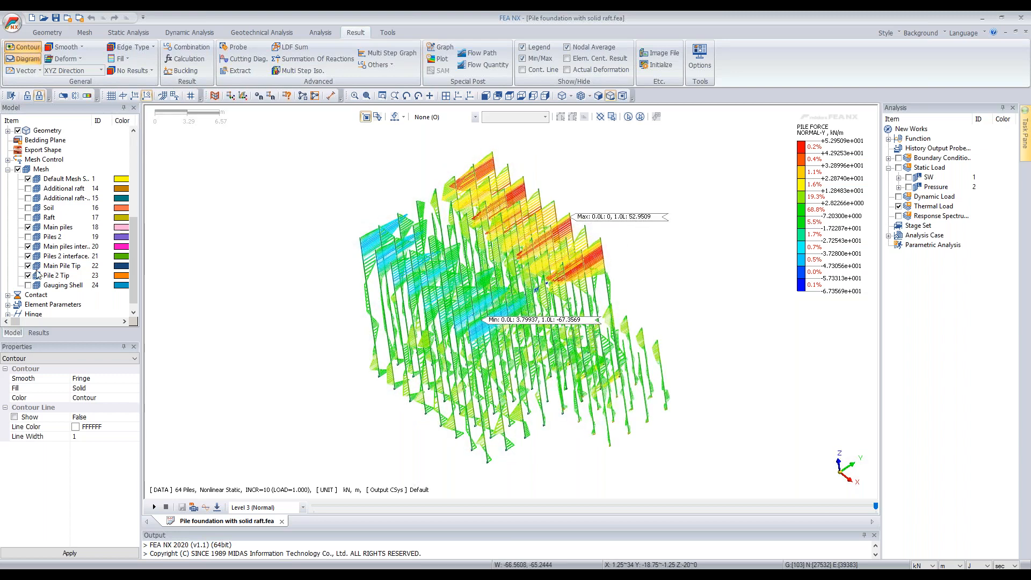
pyautogui.click(28, 256)
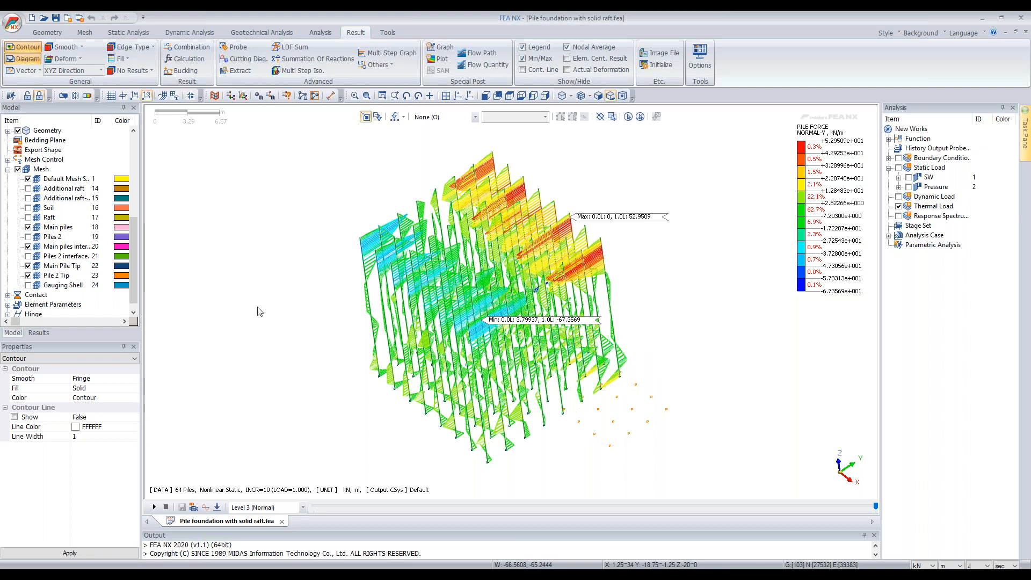
pyautogui.click(28, 276)
pyautogui.moveTo(752, 423); pyautogui.dragTo(498, 278, button='middle')
pyautogui.scroll(2, 536, 324)
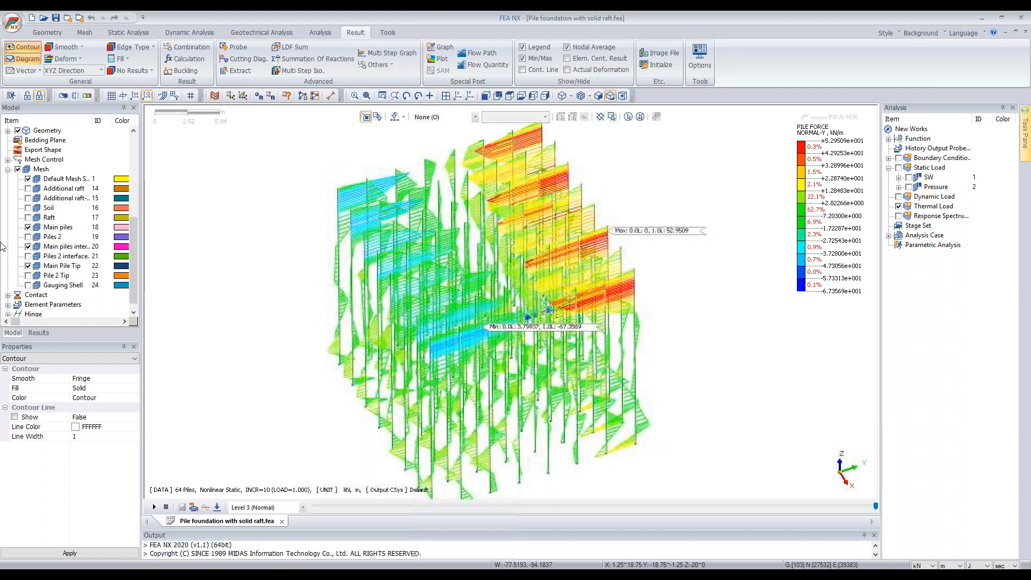
# Step: Display the Normal Z pile force result for the main piles and examine it from several angles
pyautogui.click(38, 333)
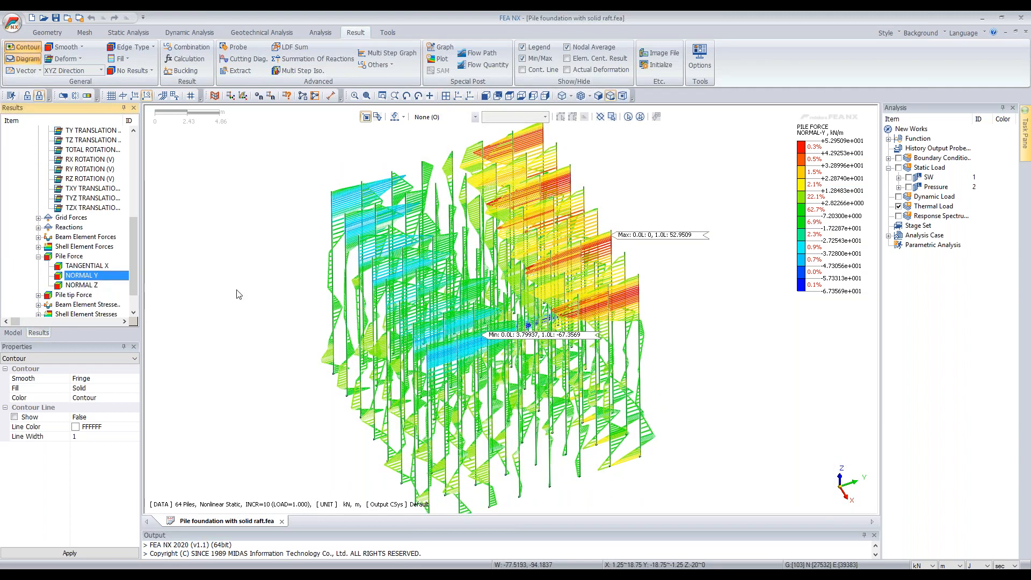
pyautogui.scroll(-1, 367, 299)
pyautogui.click(89, 286)
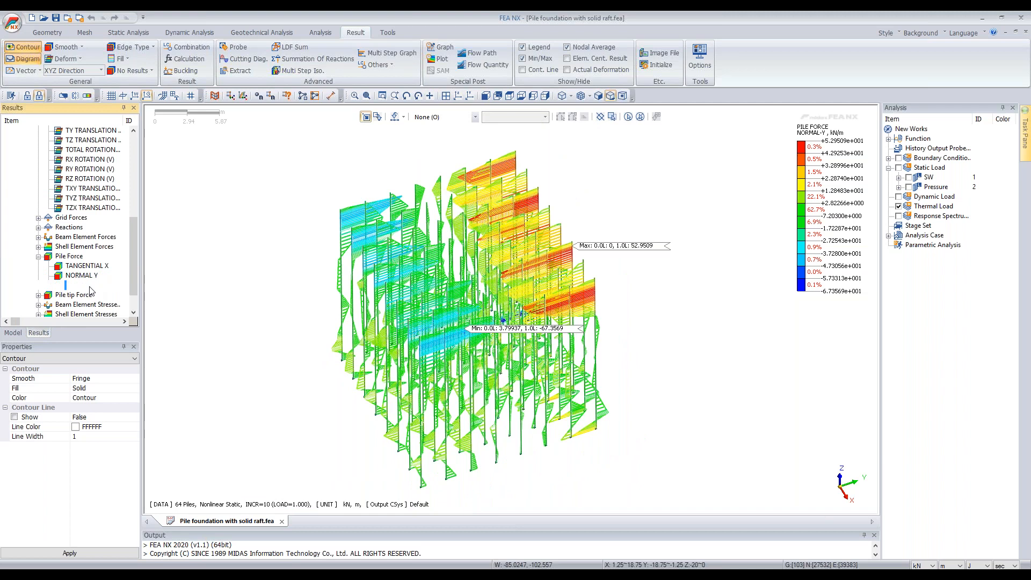
pyautogui.moveTo(450, 345); pyautogui.dragTo(463, 340, button='middle')
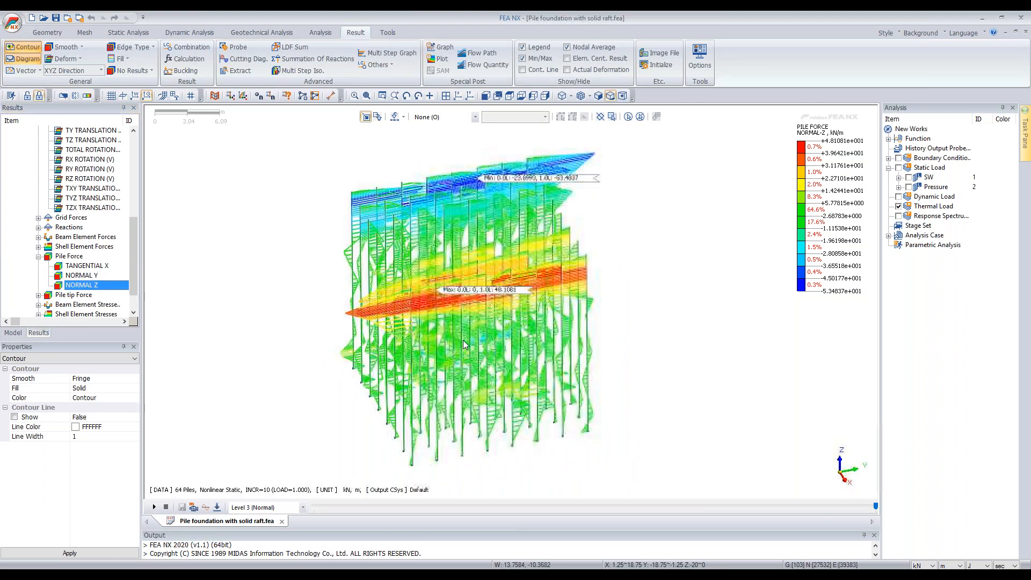
pyautogui.scroll(1, 518, 310)
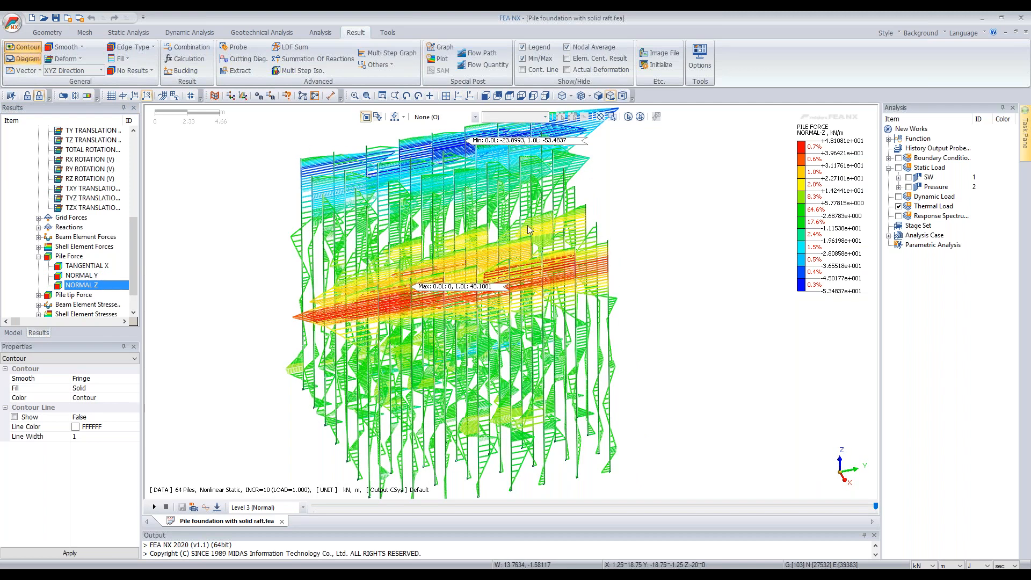
pyautogui.scroll(-1, 438, 279)
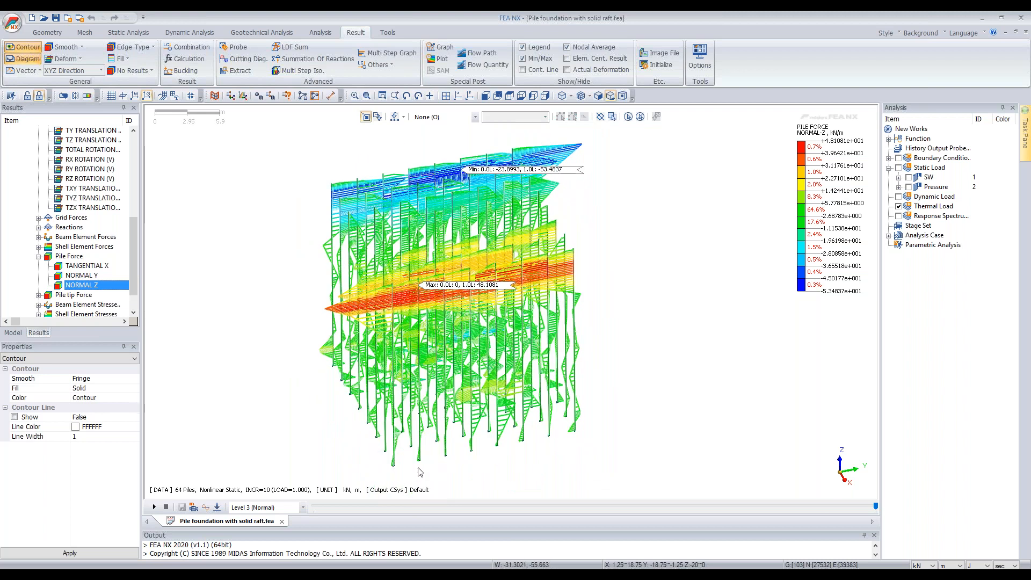
pyautogui.moveTo(465, 345); pyautogui.dragTo(488, 343, button='middle')
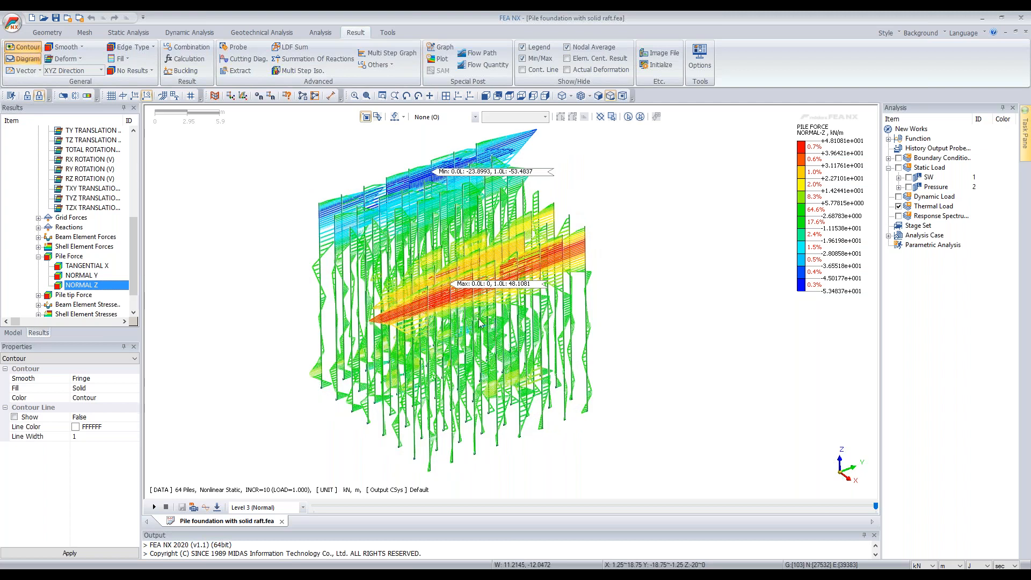
# Step: Display the Tangential X pile tip force result and inspect the values at the main pile tips
pyautogui.click(39, 295)
pyautogui.click(79, 288)
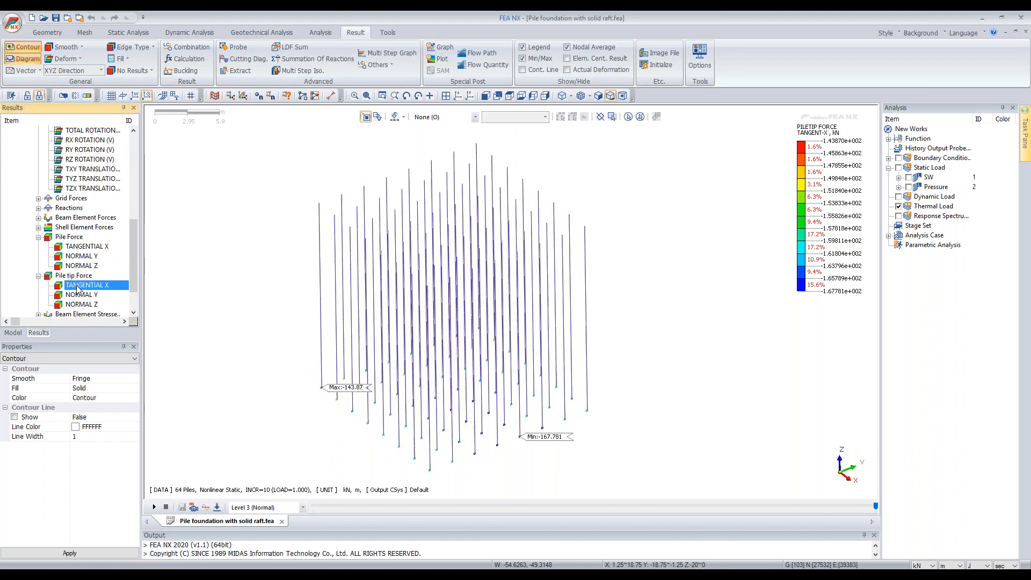
pyautogui.moveTo(413, 409); pyautogui.dragTo(468, 433, button='middle')
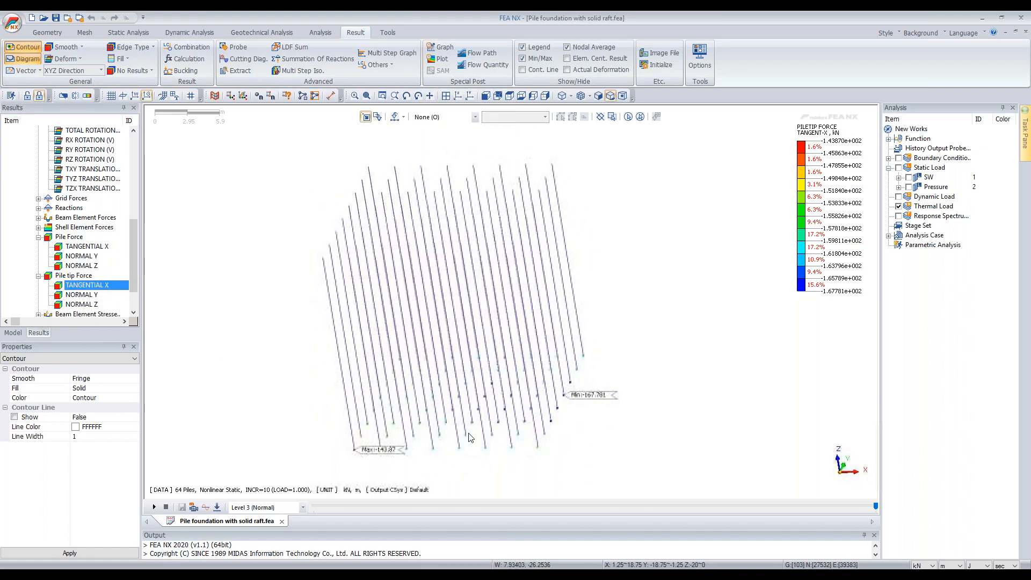
pyautogui.scroll(2, 376, 467)
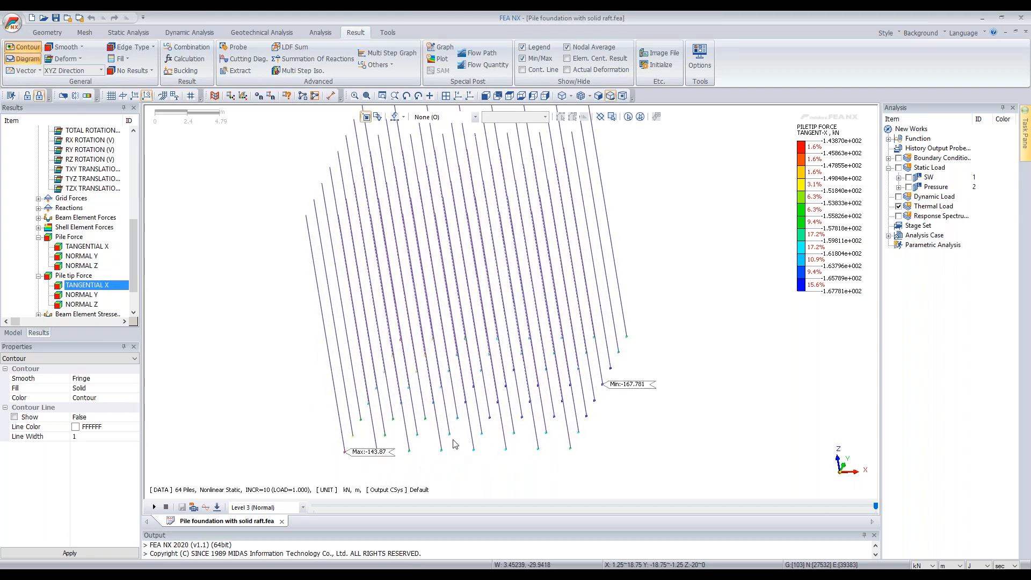
pyautogui.scroll(-2, 569, 404)
pyautogui.moveTo(595, 413); pyautogui.dragTo(584, 401, button='middle')
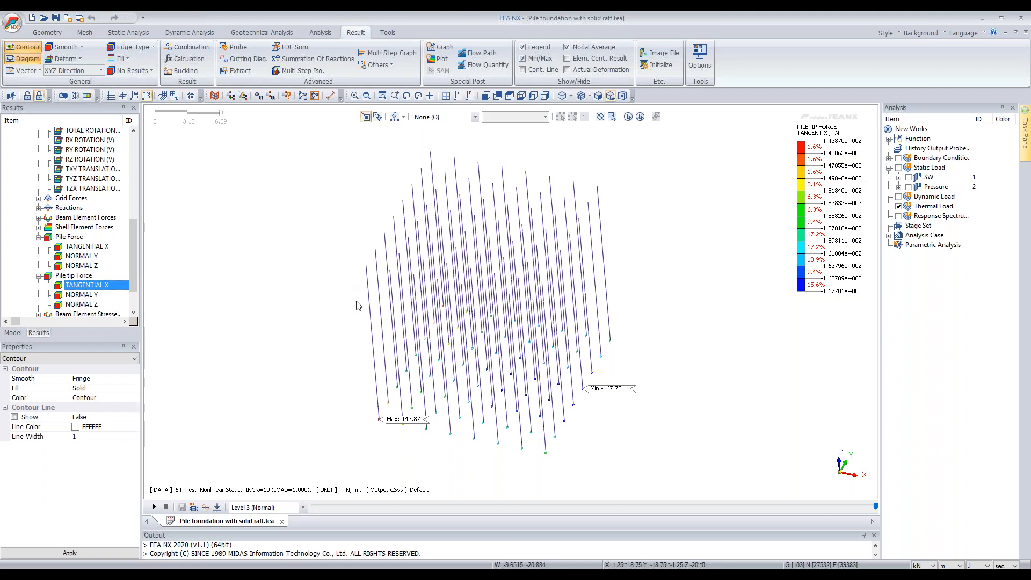
# Step: Review the beam element Axial Force and Shear Force Y diagrams of the main piles
pyautogui.click(39, 217)
pyautogui.click(85, 228)
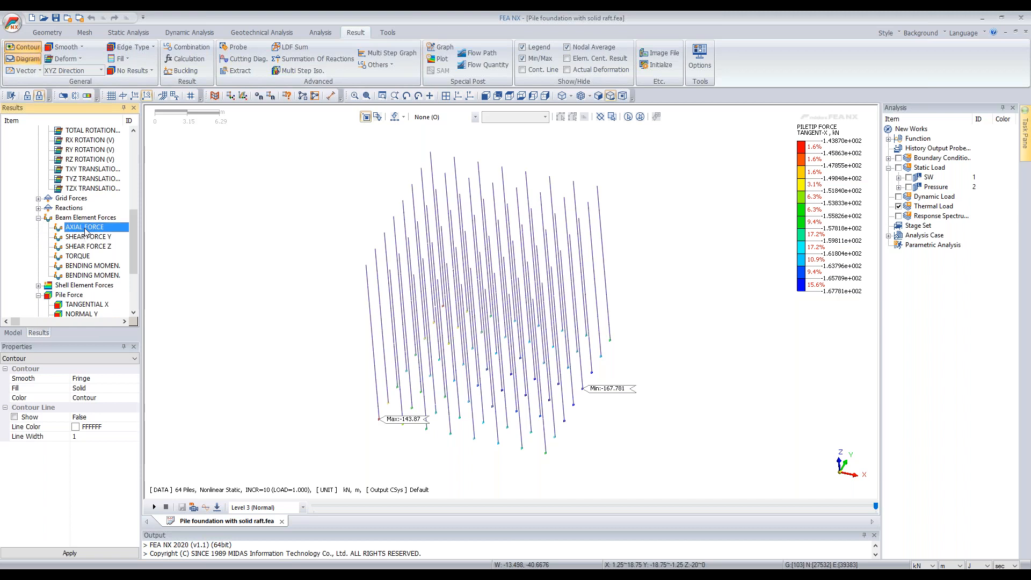
pyautogui.moveTo(645, 366); pyautogui.dragTo(569, 325, button='middle')
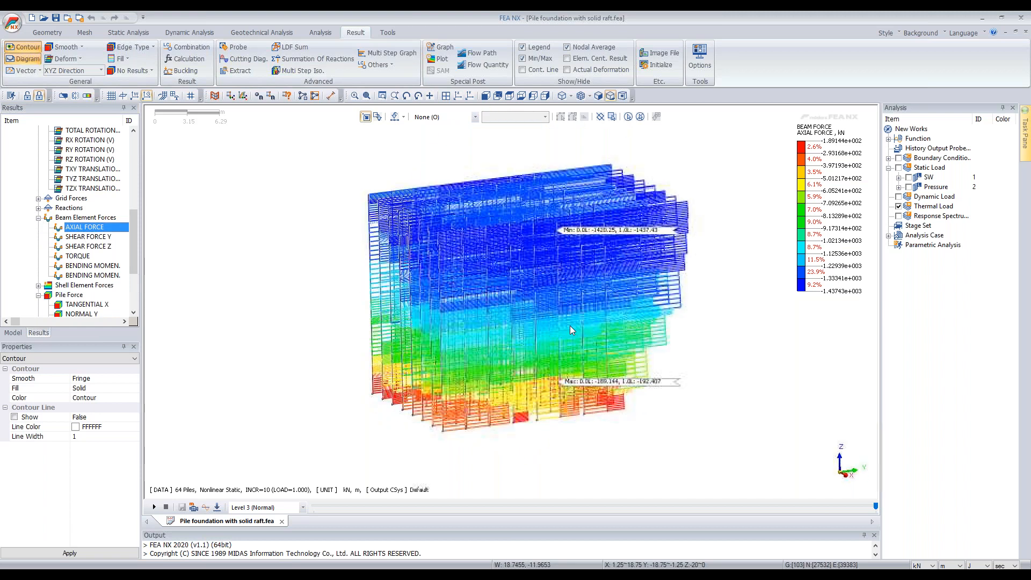
pyautogui.scroll(1, 570, 325)
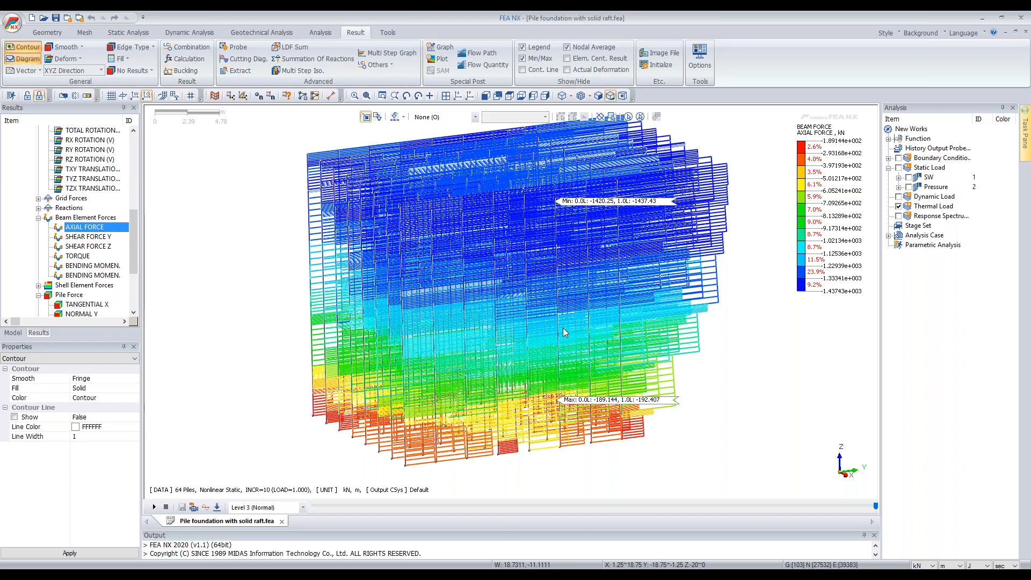
pyautogui.scroll(-1, 441, 300)
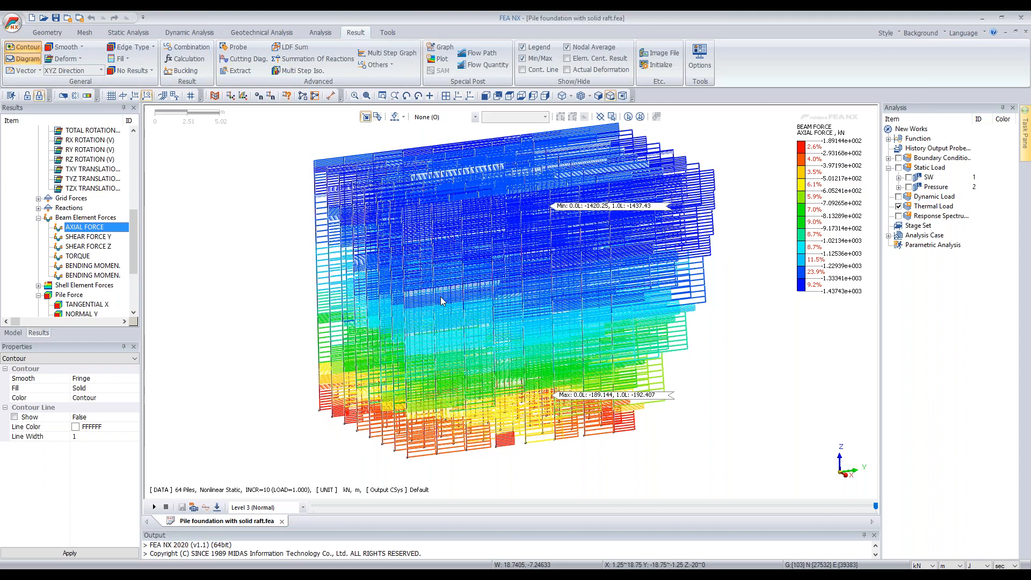
pyautogui.scroll(-1, 442, 299)
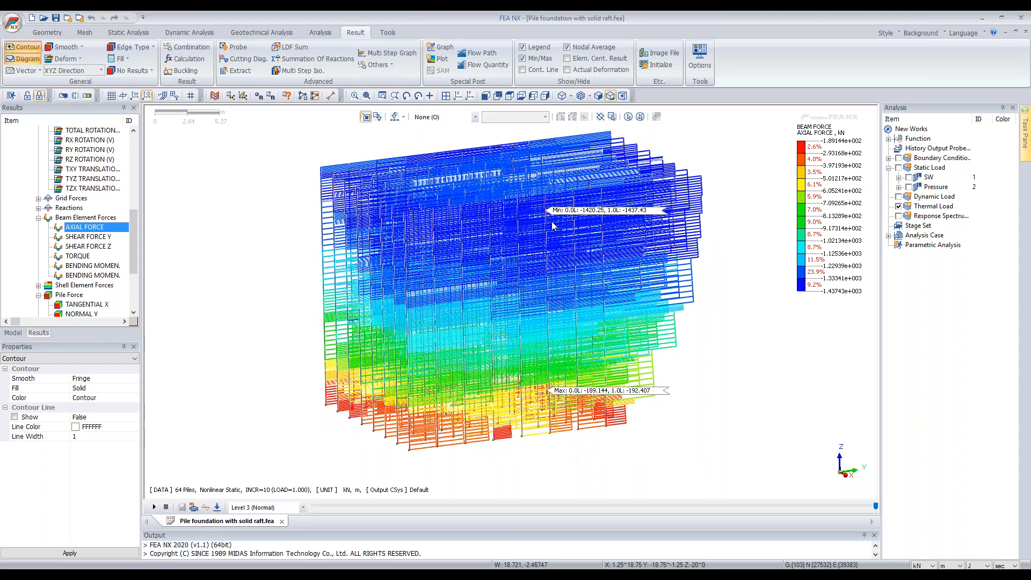
pyautogui.click(89, 238)
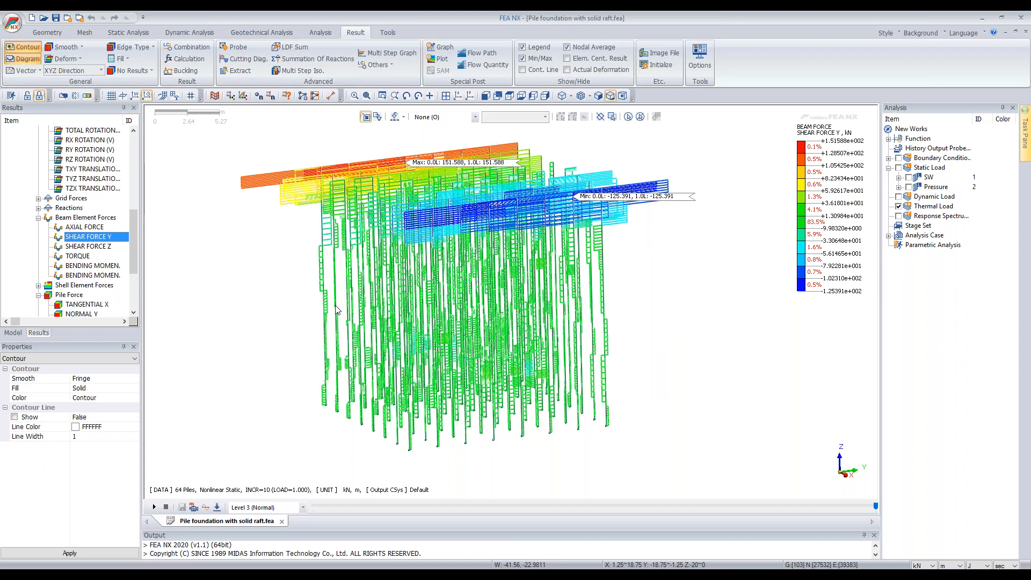
# Step: Display the beam element Bending Moment Y and Bending Moment Z diagrams of the main piles and examine both from different angles
pyautogui.click(575, 58)
pyautogui.click(92, 266)
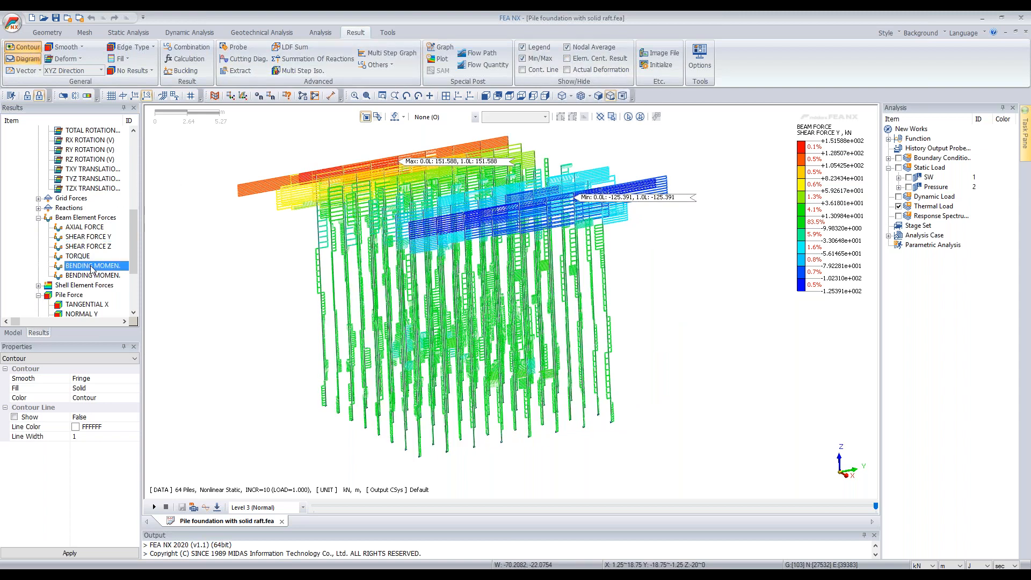
pyautogui.moveTo(543, 236); pyautogui.dragTo(567, 357, button='middle')
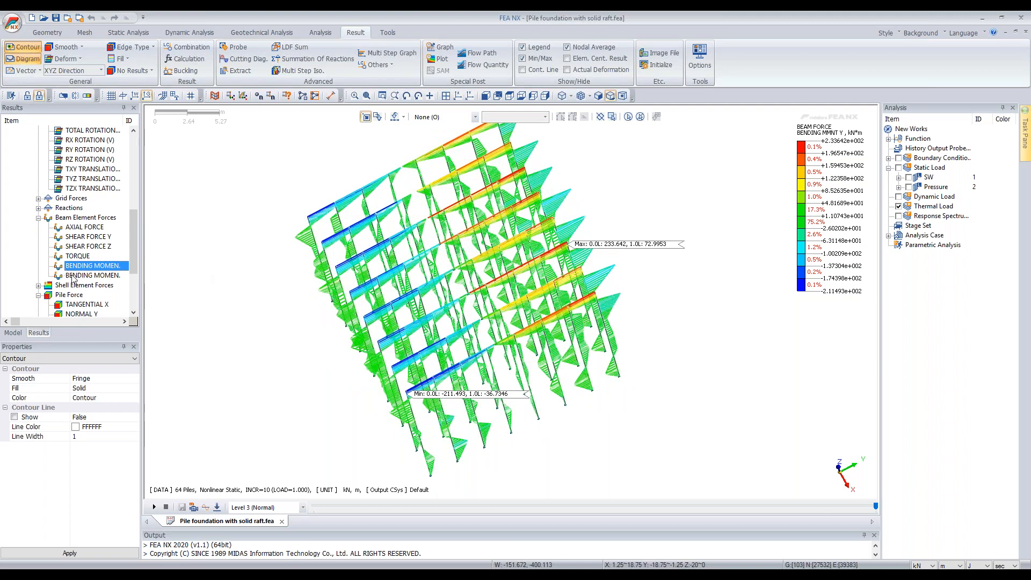
pyautogui.click(91, 276)
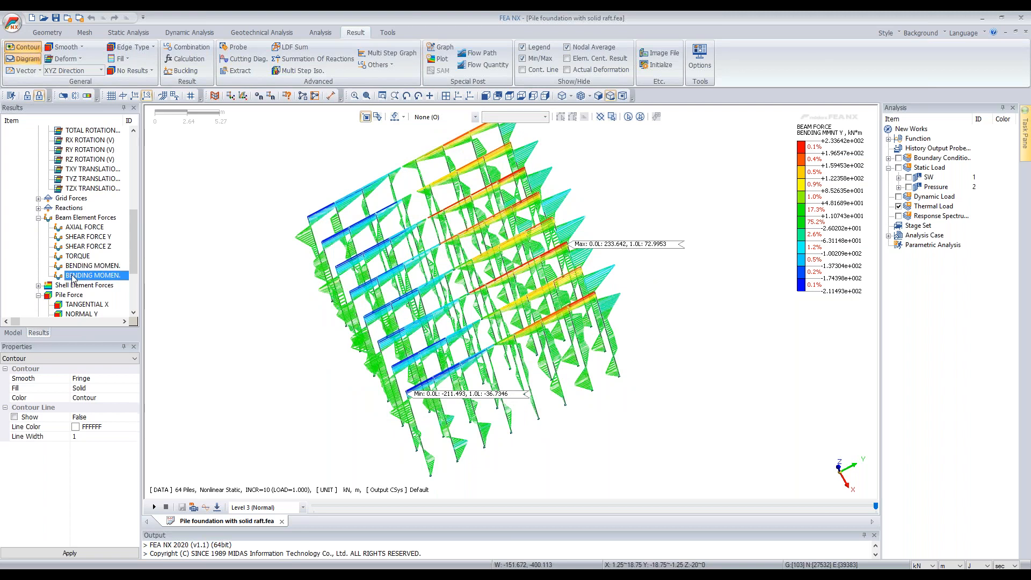
pyautogui.moveTo(395, 354); pyautogui.dragTo(394, 308, button='middle')
pyautogui.scroll(2, 432, 286)
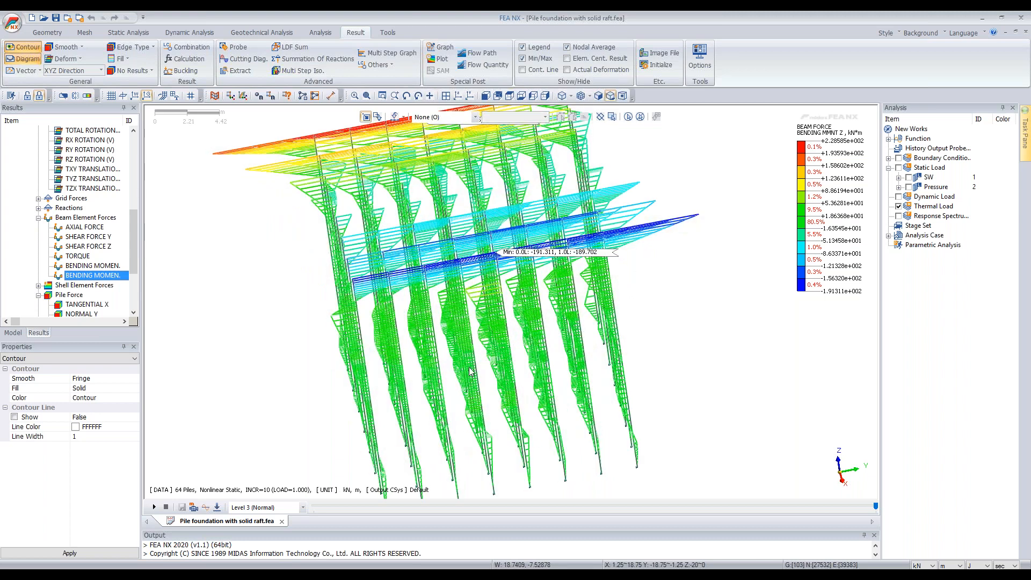
pyautogui.scroll(-1, 470, 371)
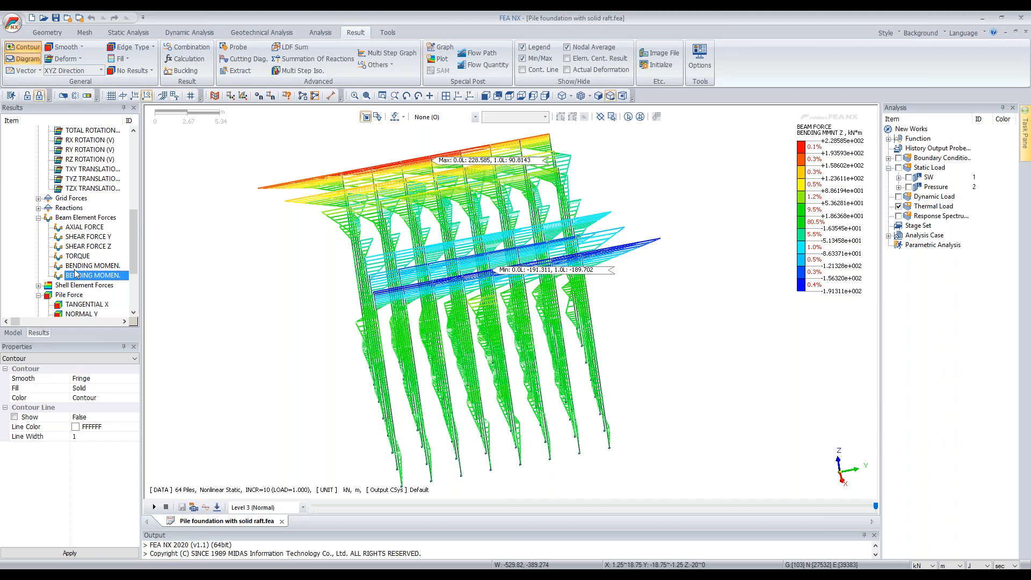
# Step: Browse the remaining result groups and display the beam element stress S-Axial for the main piles
pyautogui.scroll(-4, 75, 273)
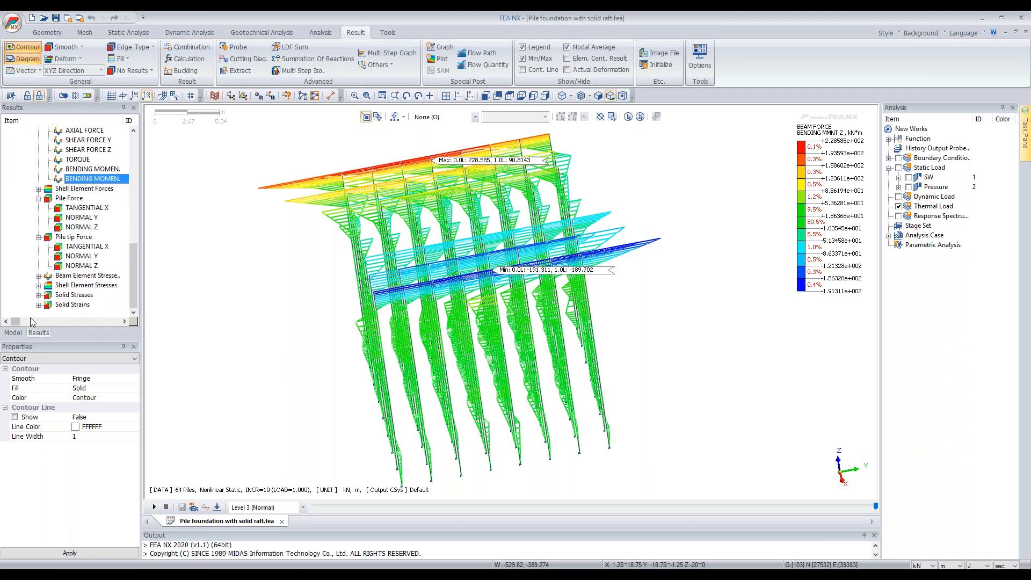
pyautogui.scroll(4, 53, 290)
pyautogui.scroll(-3, 53, 292)
pyautogui.scroll(3, 54, 293)
pyautogui.scroll(-3, 50, 295)
pyautogui.scroll(-1, 49, 293)
pyautogui.click(38, 275)
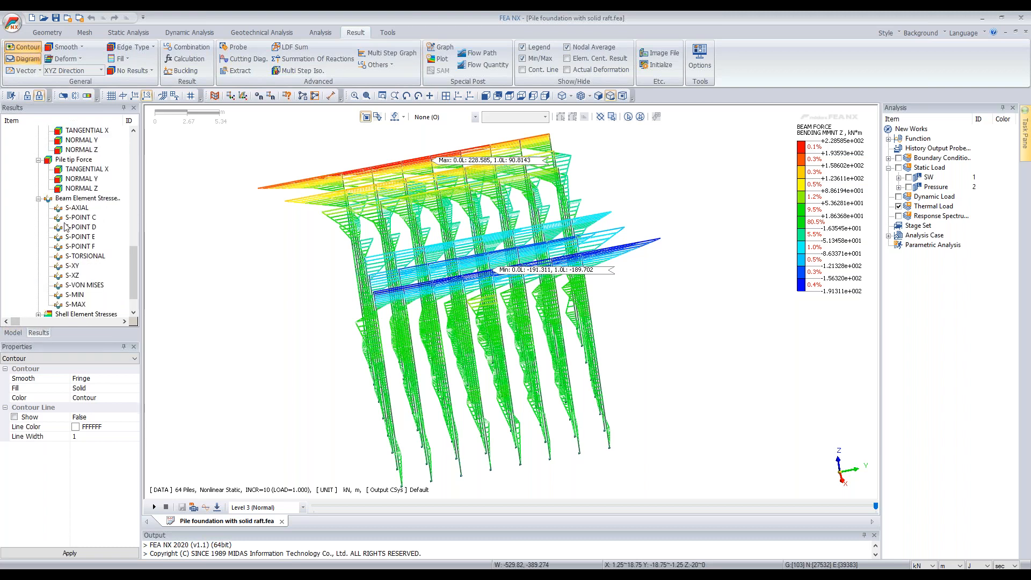
pyautogui.click(74, 286)
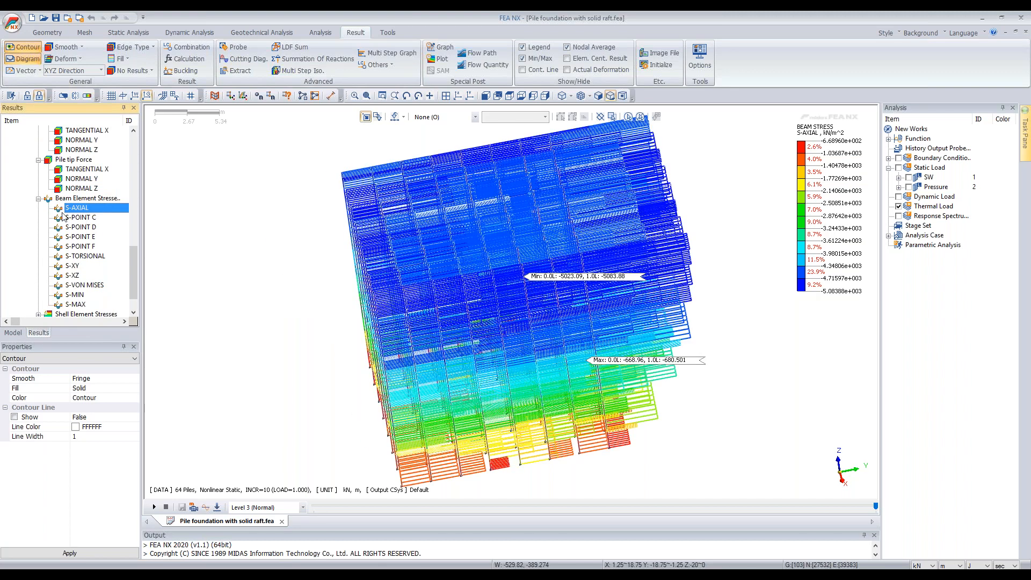
pyautogui.click(38, 199)
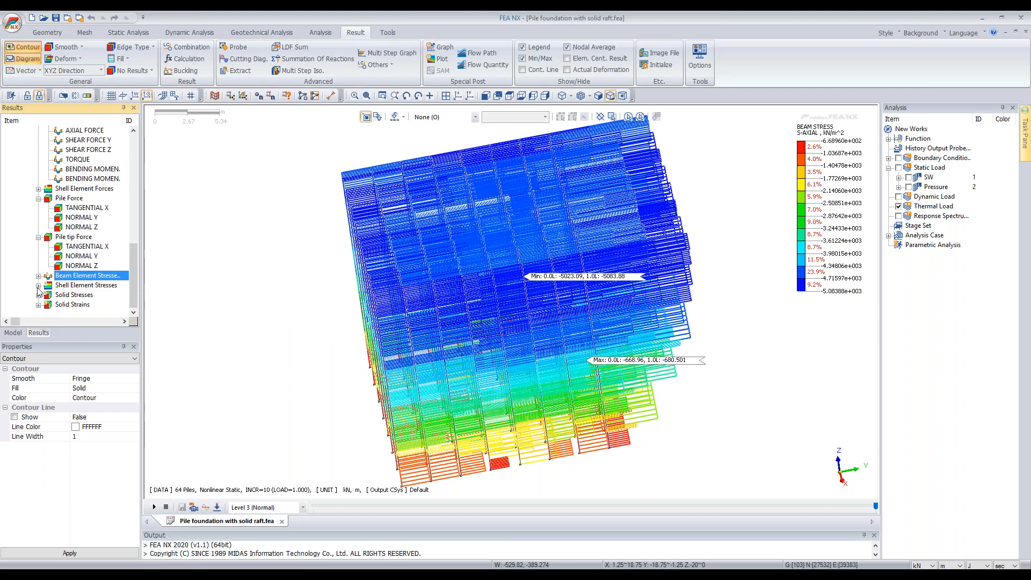
# Step: Show all mesh sets and display the solid strain E-Equivalent contour over the whole model
pyautogui.click(13, 333)
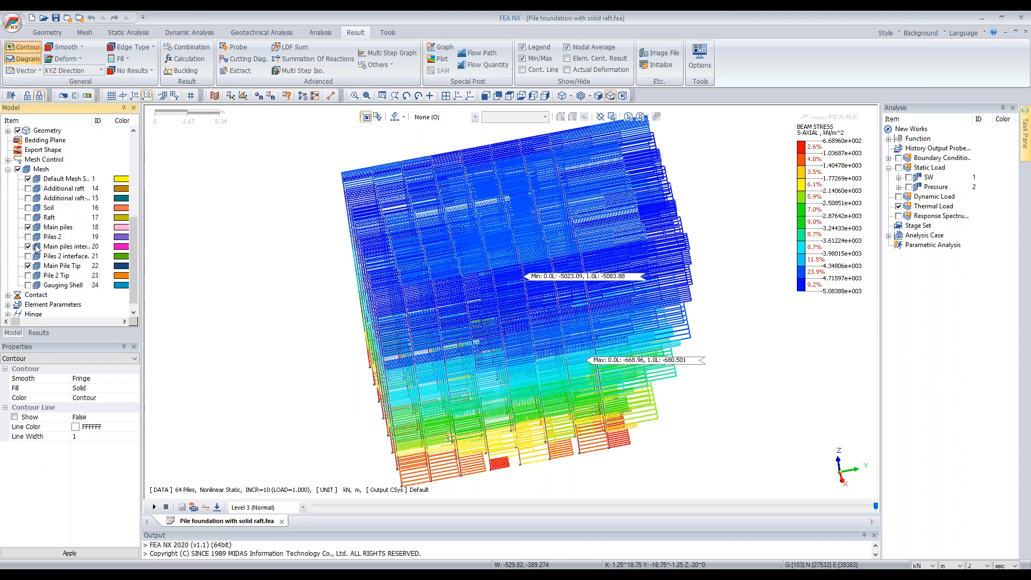
pyautogui.click(19, 170)
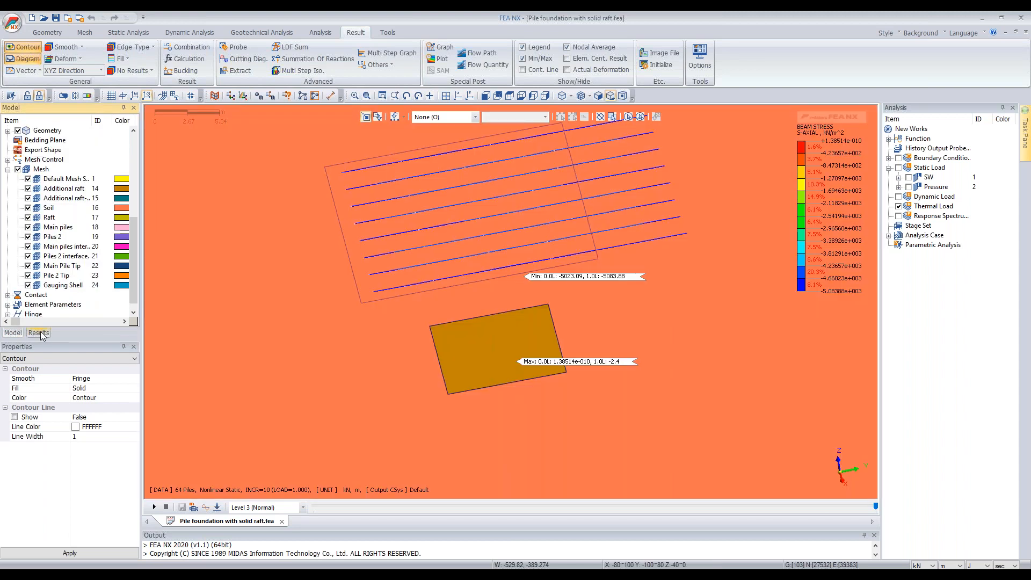
pyautogui.click(41, 333)
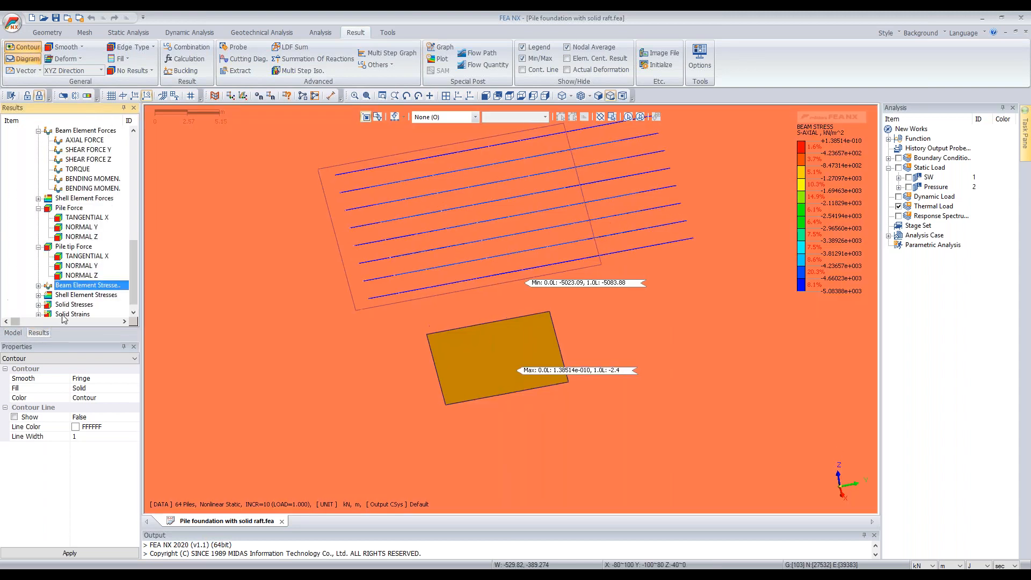
pyautogui.click(42, 304)
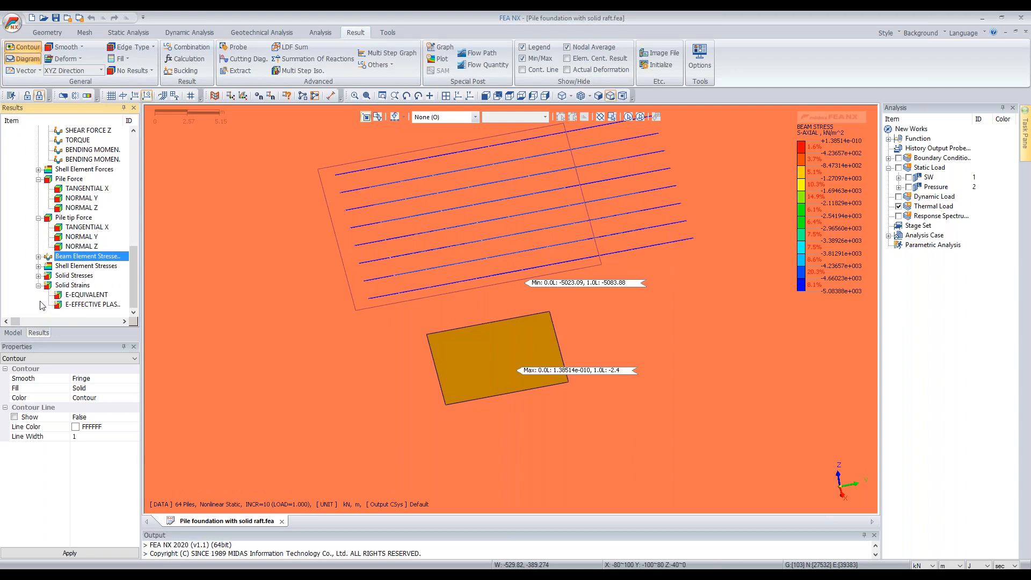
pyautogui.click(70, 294)
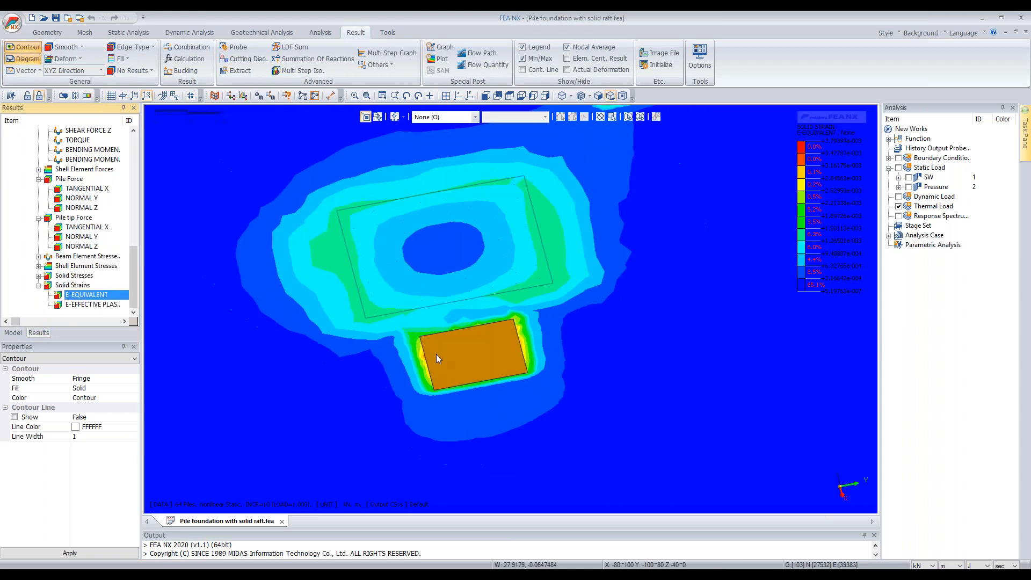
pyautogui.scroll(-3, 493, 362)
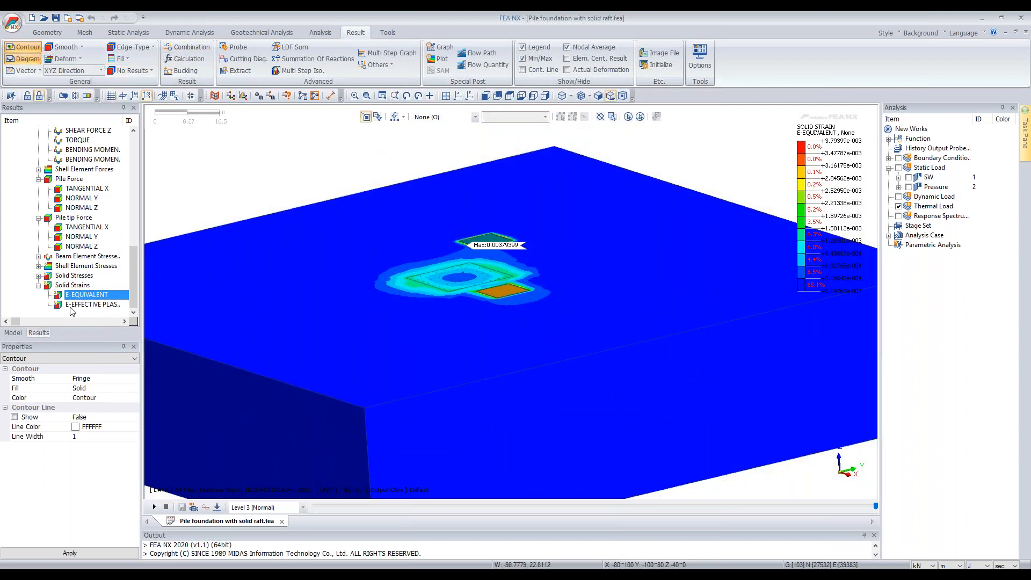
# Step: Examine the Strain option among the element results in the output control of the 64 Piles analysis case
pyautogui.rightClick(931, 235)
pyautogui.click(889, 236)
pyautogui.rightClick(935, 247)
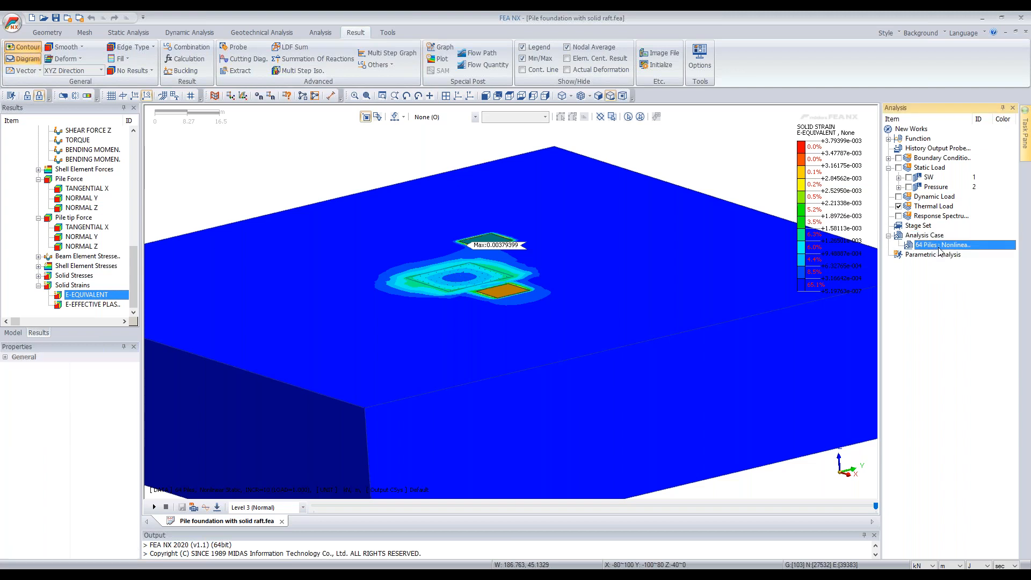
pyautogui.click(958, 307)
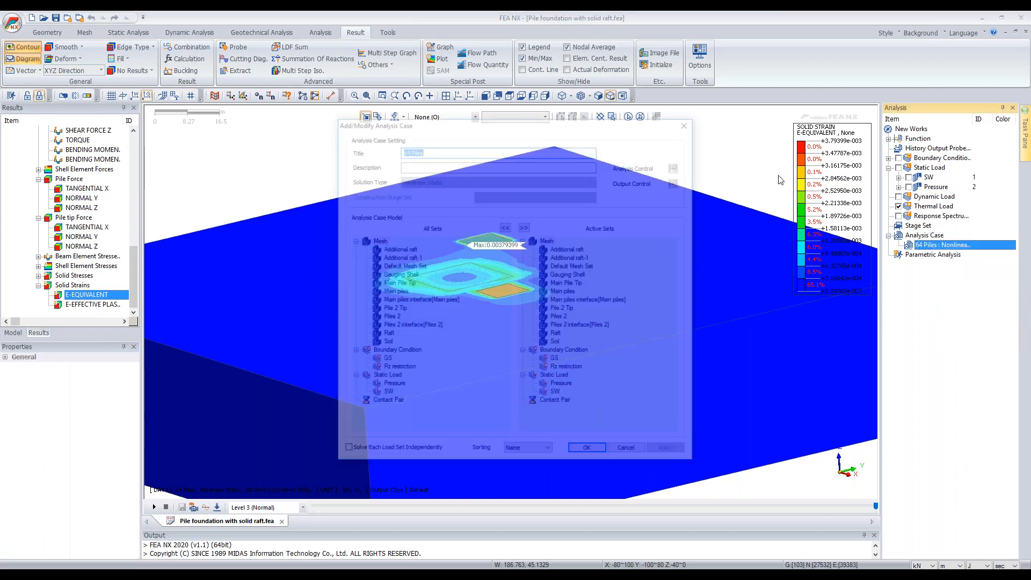
pyautogui.click(679, 181)
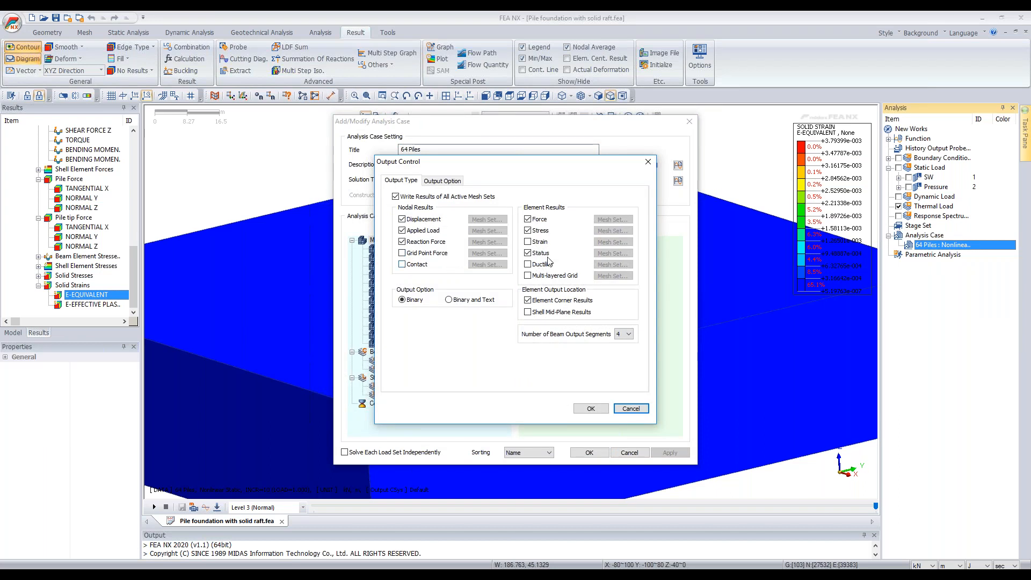
pyautogui.click(535, 242)
pyautogui.click(632, 409)
pyautogui.click(633, 452)
# Step: Cut the soil block with an X-direction clip plane at 10 m to inspect the equivalent strain inside
pyautogui.scroll(3, 486, 296)
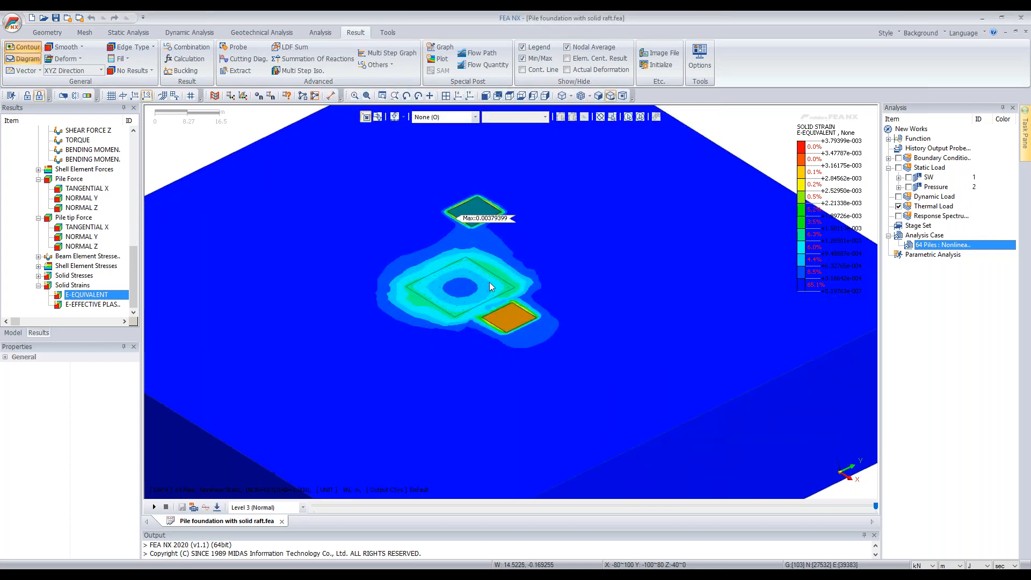
pyautogui.scroll(-2, 489, 282)
pyautogui.moveTo(559, 314); pyautogui.dragTo(564, 253, button='middle')
pyautogui.click(63, 96)
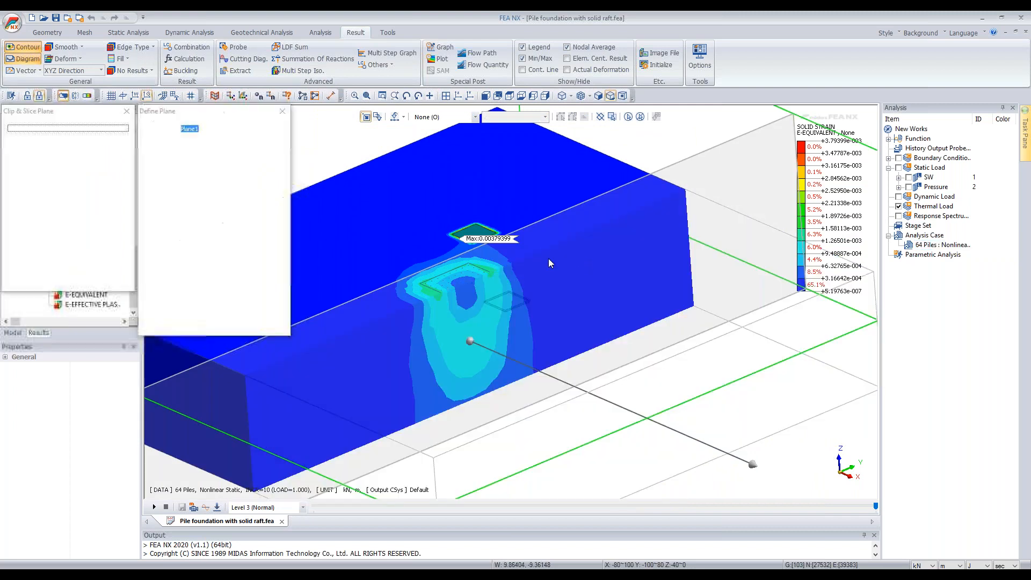
pyautogui.moveTo(549, 258); pyautogui.dragTo(520, 277, button='middle')
pyautogui.moveTo(529, 285); pyautogui.dragTo(542, 259)
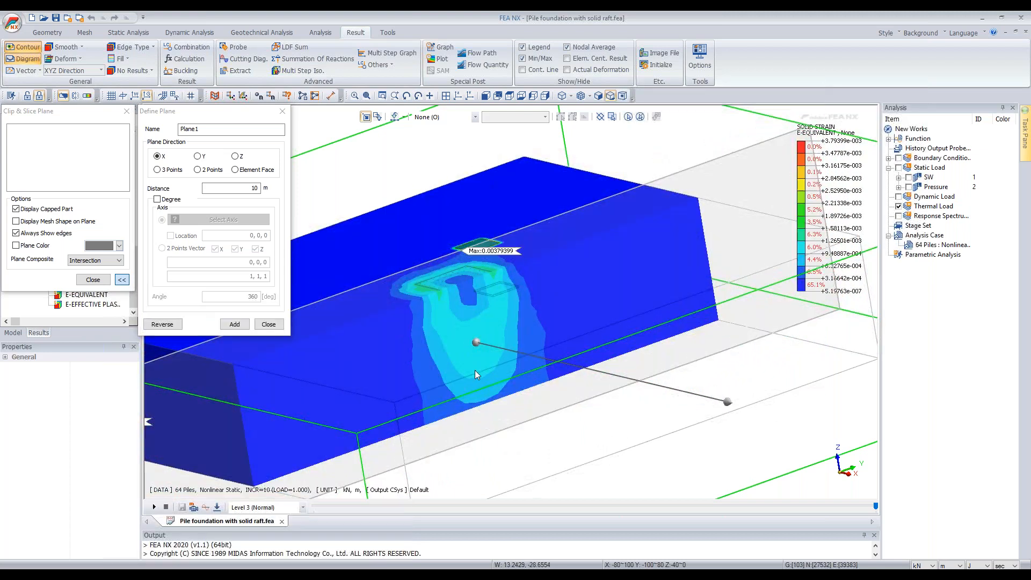
# Step: Shift the clip plane through the soil to examine the strain beneath the rafts, and leave the clipping tool
pyautogui.scroll(3, 478, 379)
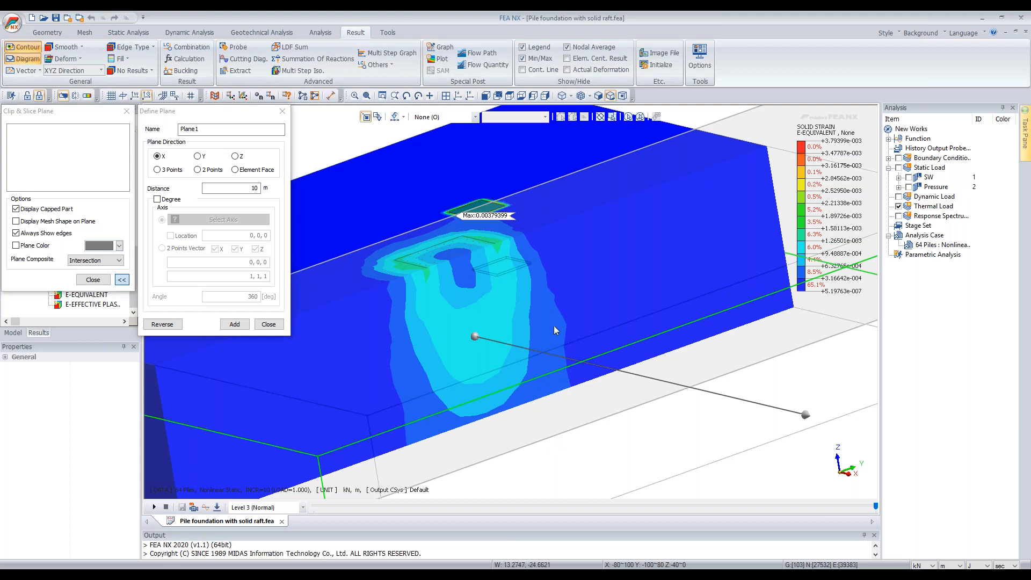
pyautogui.moveTo(579, 304); pyautogui.dragTo(543, 388, button='middle')
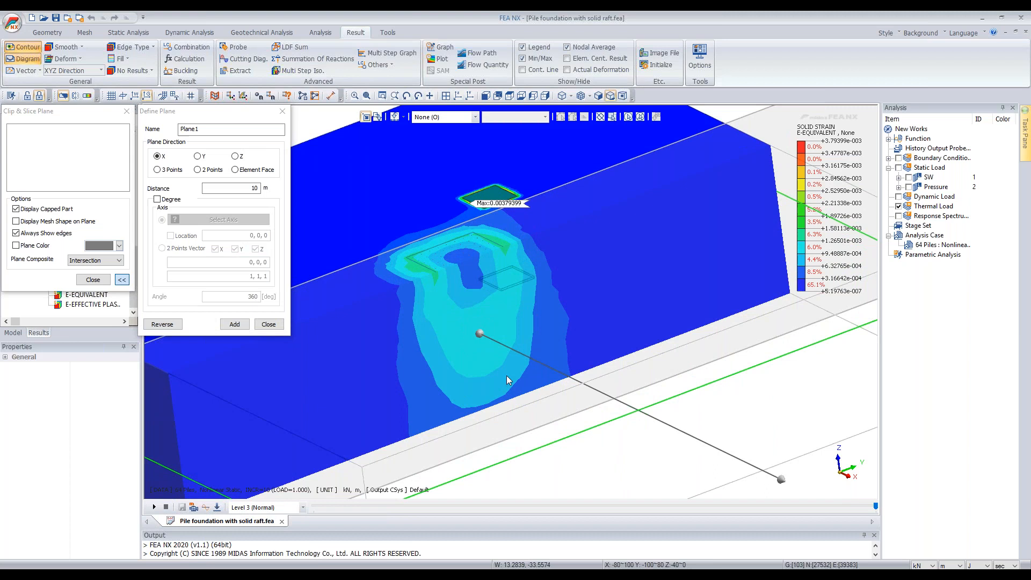
pyautogui.moveTo(475, 364); pyautogui.dragTo(384, 189)
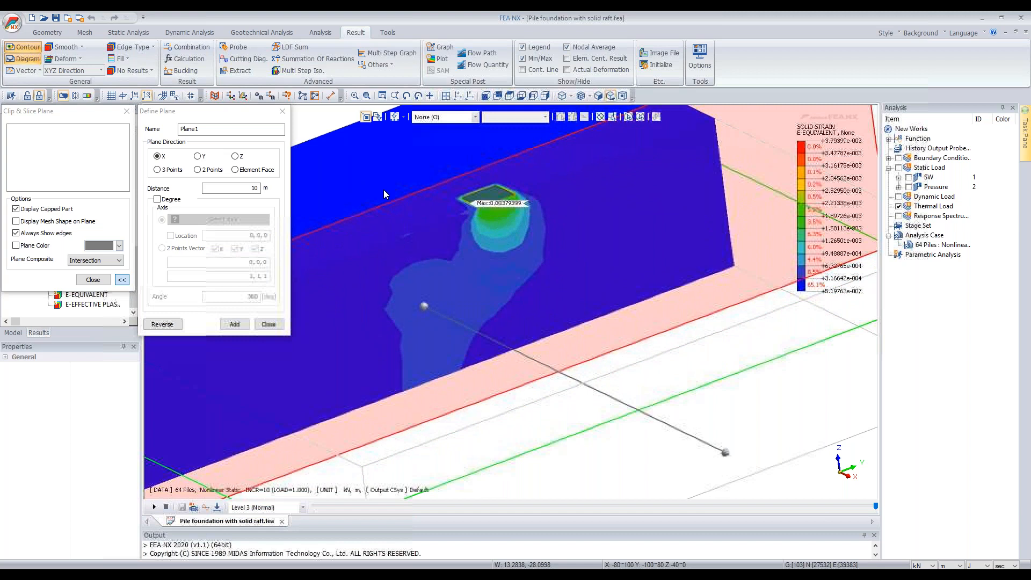
pyautogui.scroll(-2, 725, 416)
pyautogui.moveTo(709, 426); pyautogui.dragTo(690, 443, button='middle')
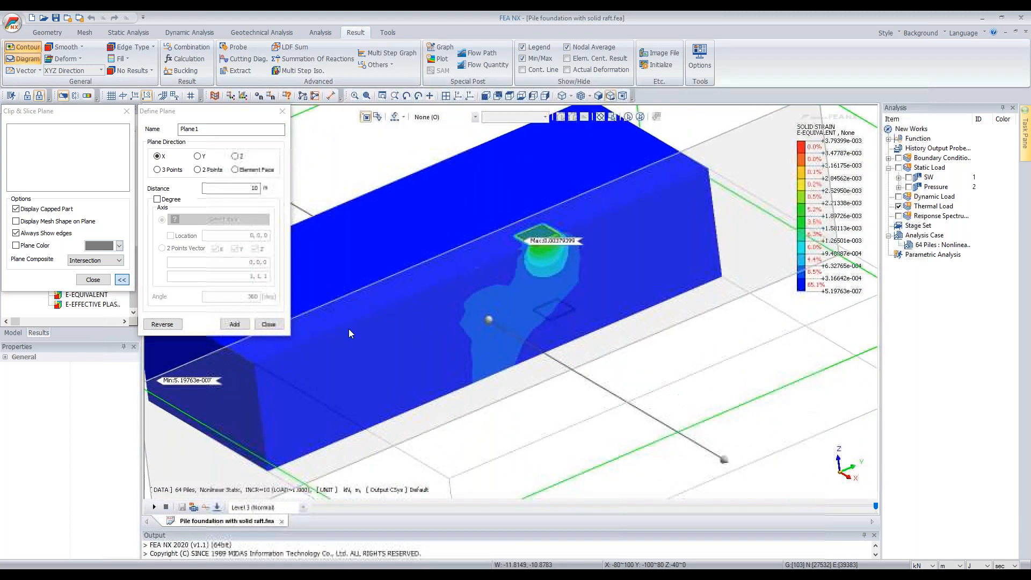
pyautogui.click(280, 325)
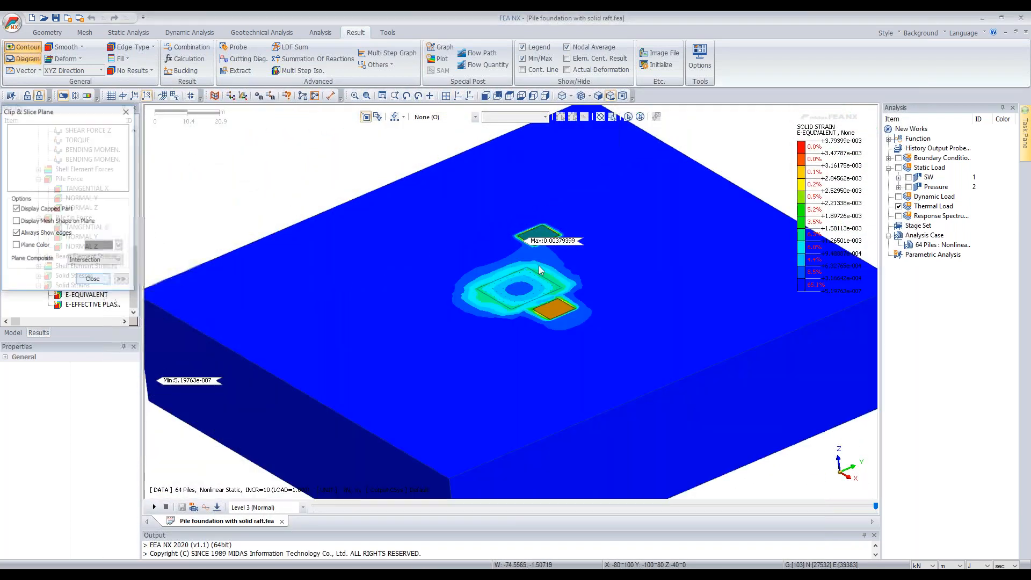
# Step: Set up a result image export with the Tangential X and Normal Z pile forces of INCR=1 (LOAD=0.100)
pyautogui.click(659, 52)
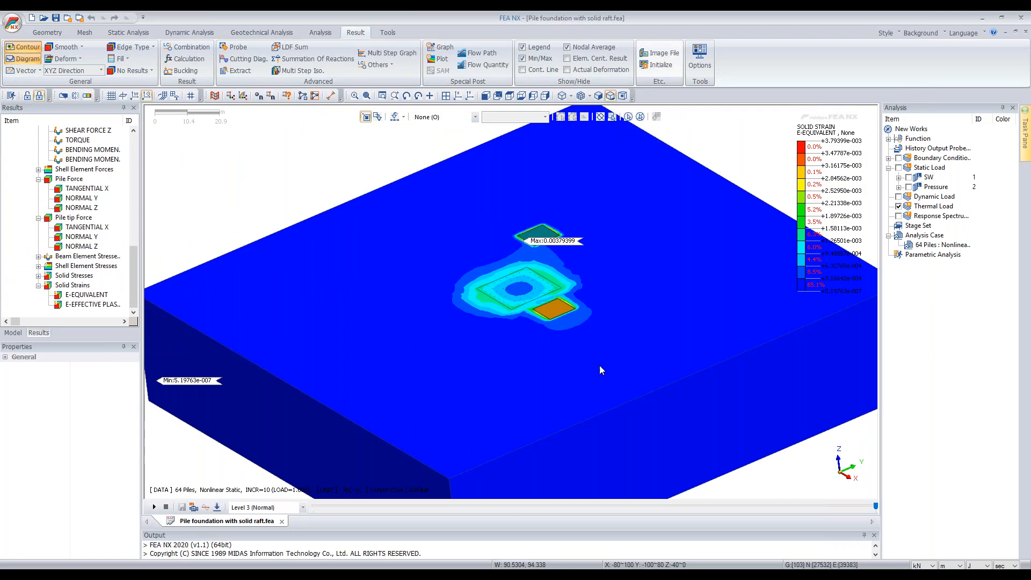
pyautogui.moveTo(224, 113); pyautogui.dragTo(397, 131)
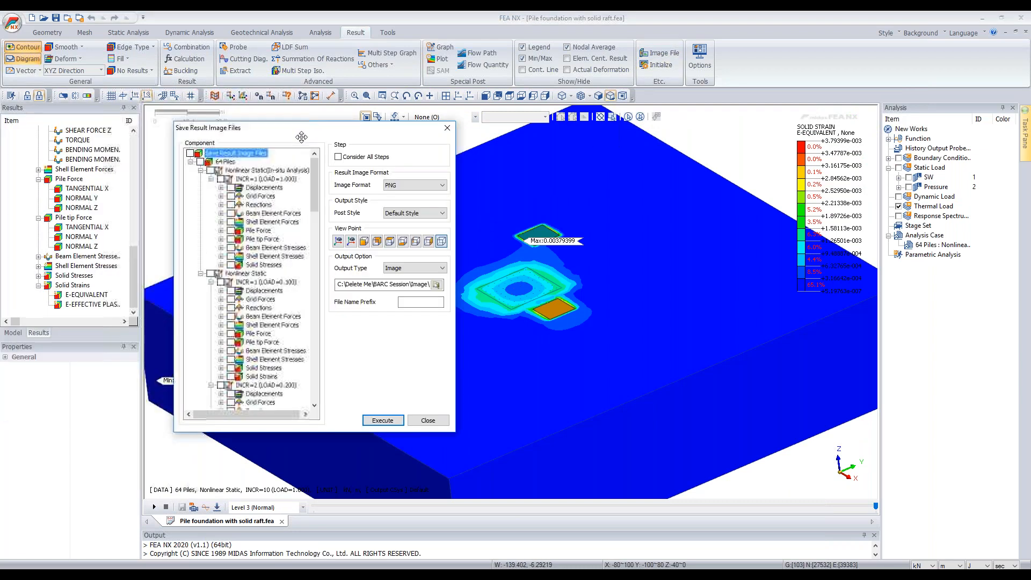
pyautogui.scroll(-5, 248, 240)
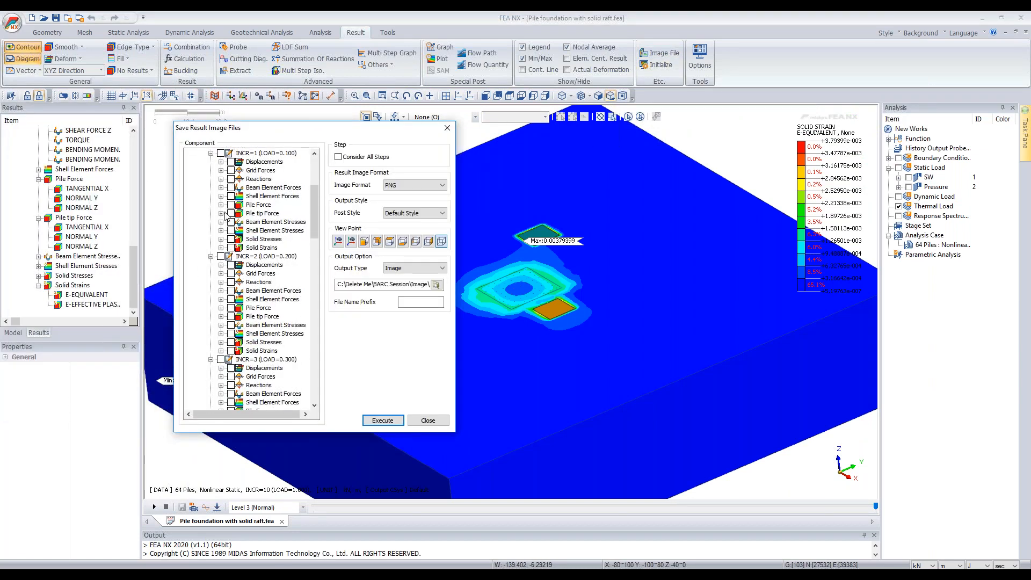
pyautogui.scroll(2, 248, 226)
pyautogui.click(221, 257)
pyautogui.click(242, 264)
pyautogui.click(241, 282)
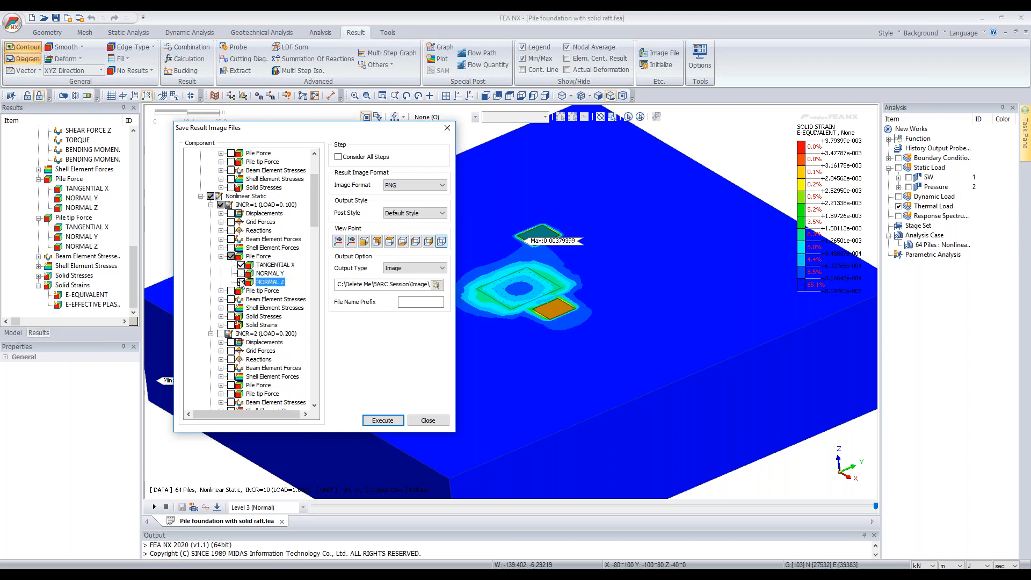
# Step: Include the Tangential X, Normal Y and Normal Z pile tip forces of INCR=1 in the image export
pyautogui.click(221, 290)
pyautogui.click(241, 299)
pyautogui.click(241, 308)
pyautogui.click(241, 316)
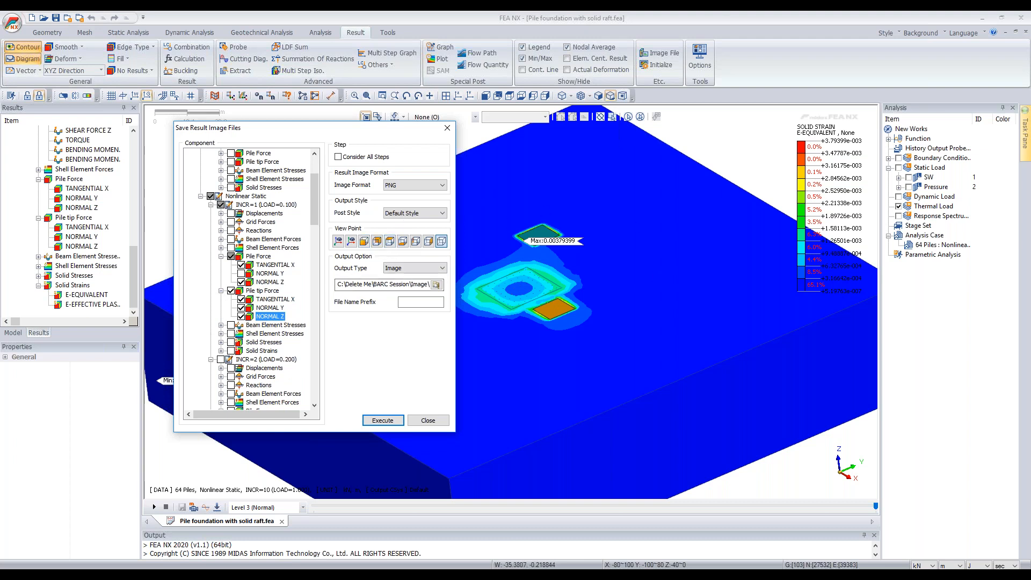
# Step: Set the export's output type to Word and close the image export without executing it
pyautogui.click(394, 268)
pyautogui.click(392, 283)
pyautogui.click(394, 268)
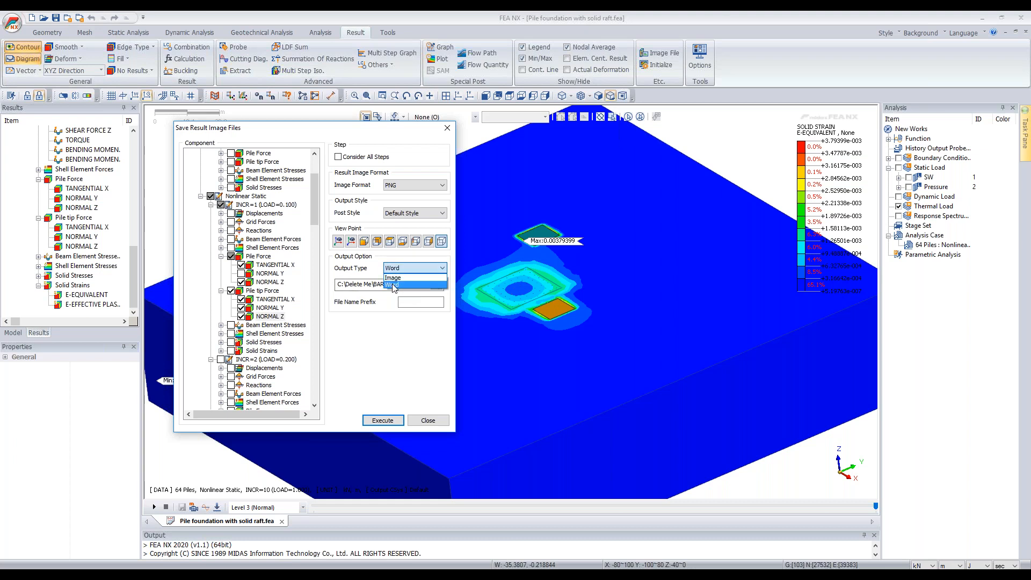
pyautogui.click(391, 284)
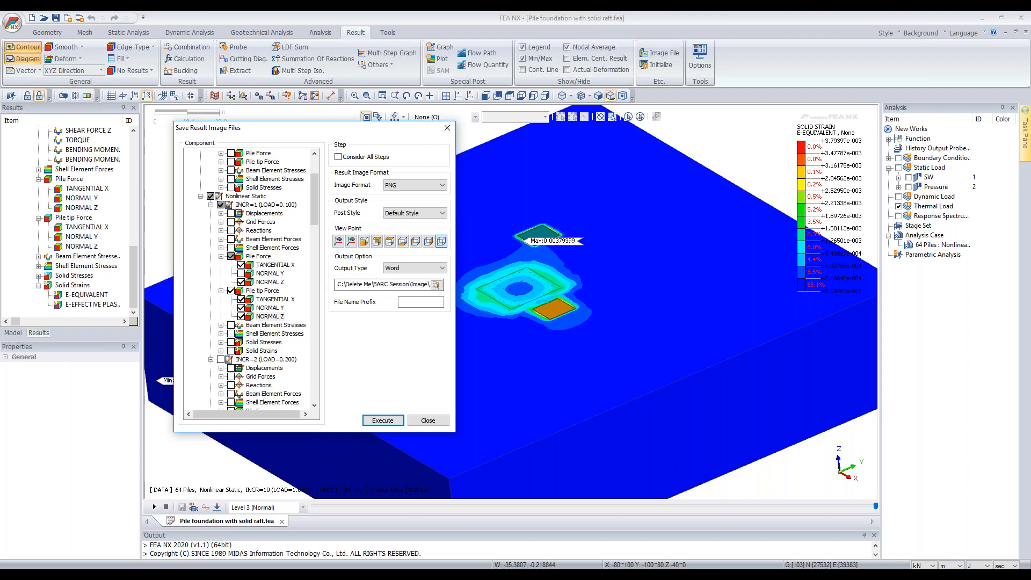
pyautogui.click(441, 421)
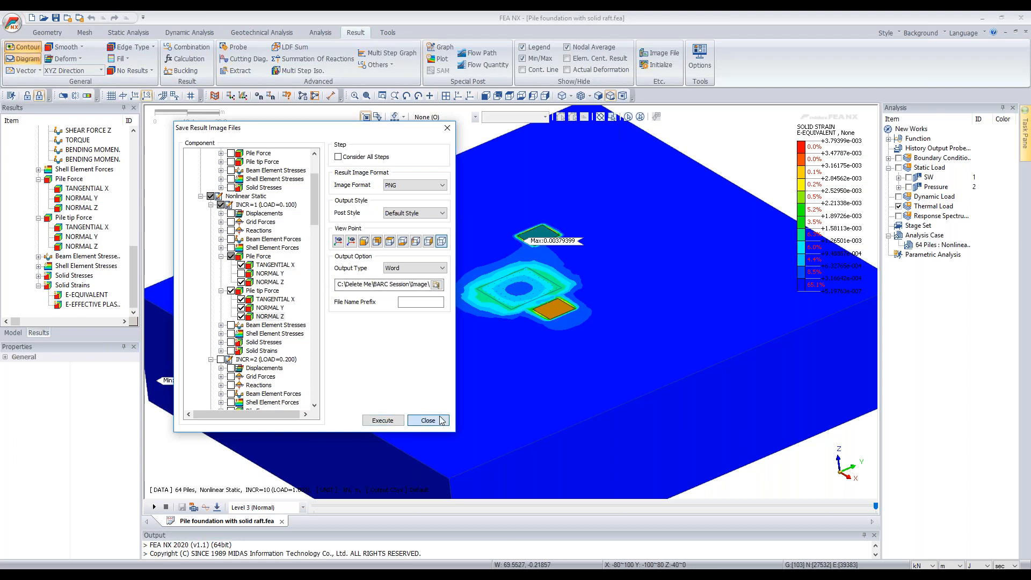